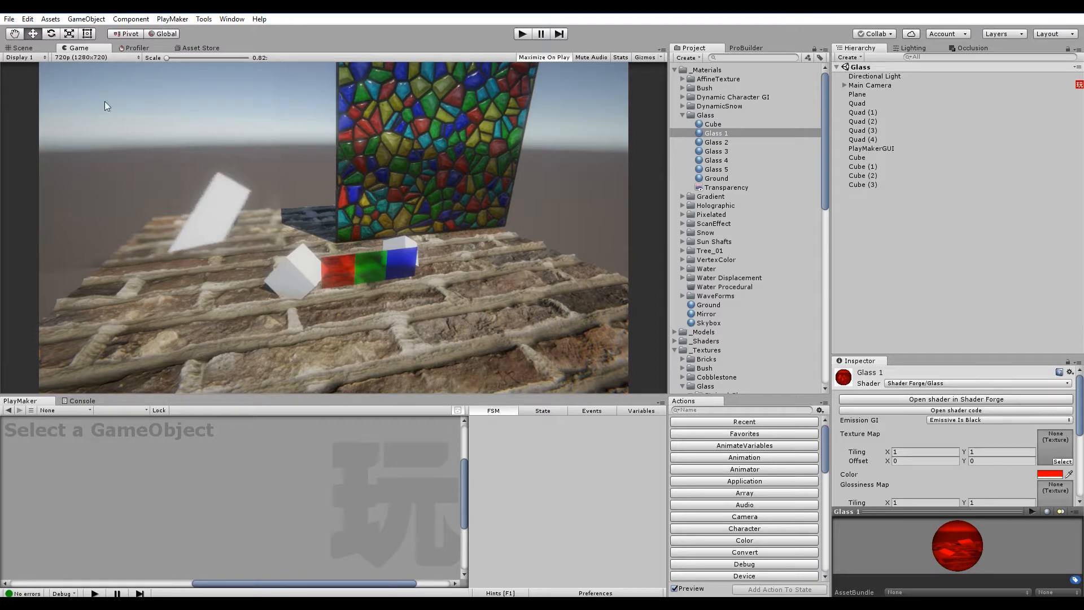
Step: Examine the blurred and stained glass panels from several angles in the Scene view
click(25, 48)
right_drag(340, 214, 238, 249)
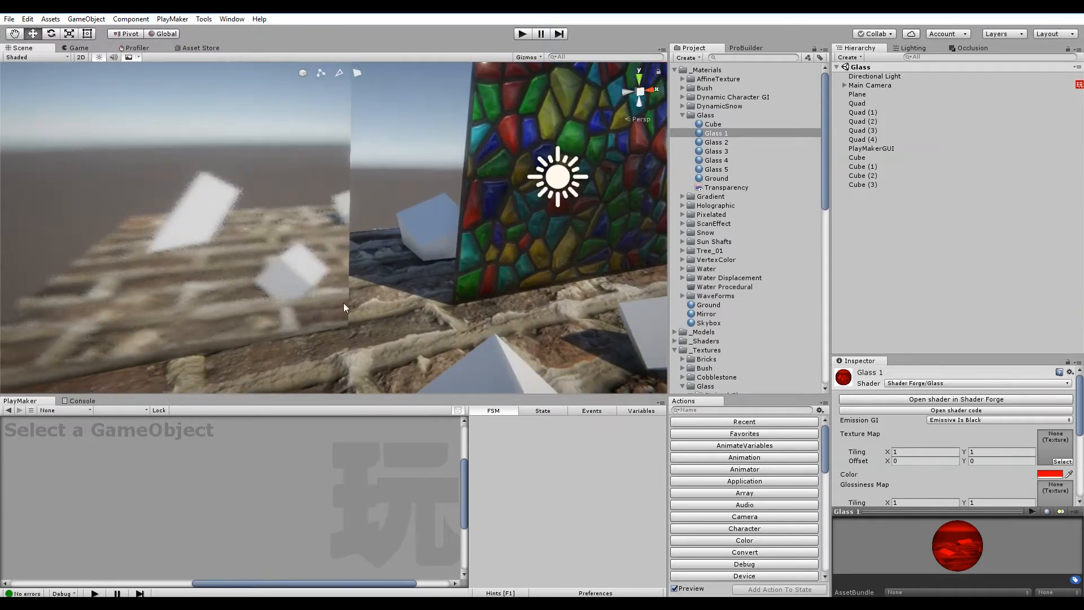
right_drag(492, 278, 224, 172)
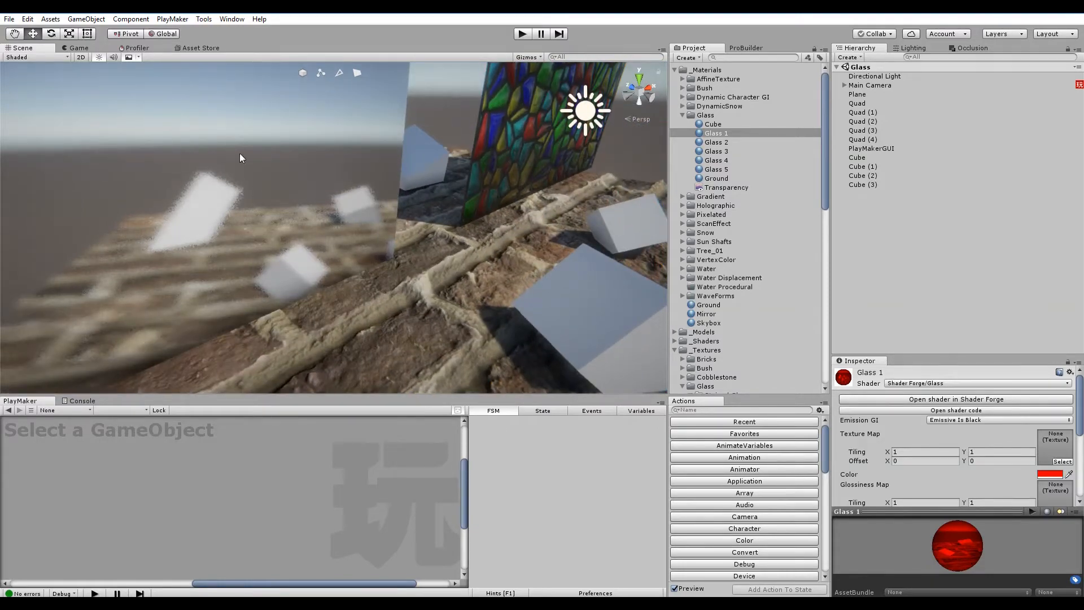
alt+right_drag(237, 214, 353, 300)
alt+drag(353, 300, 407, 303)
alt+right_drag(438, 282, 234, 165)
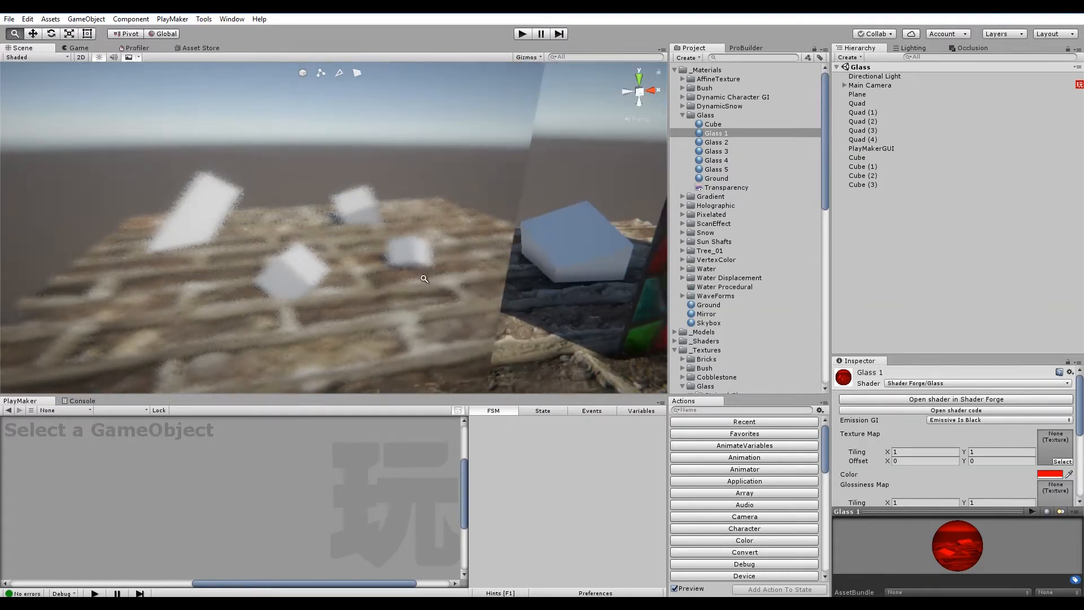
Step: Run the scene in Play mode to preview the glass effects, then stop it
click(81, 49)
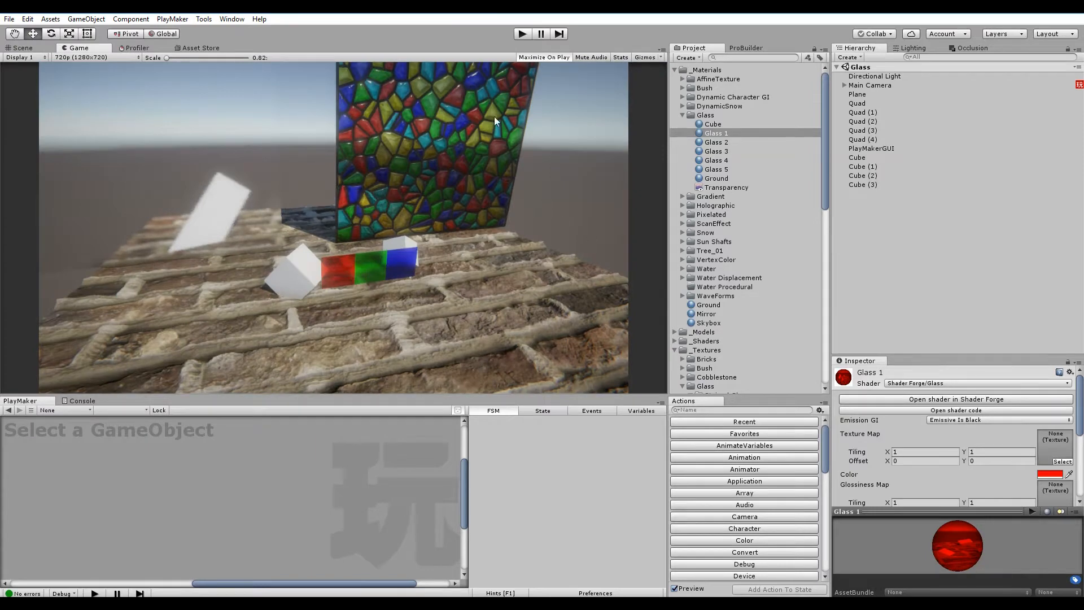
click(521, 34)
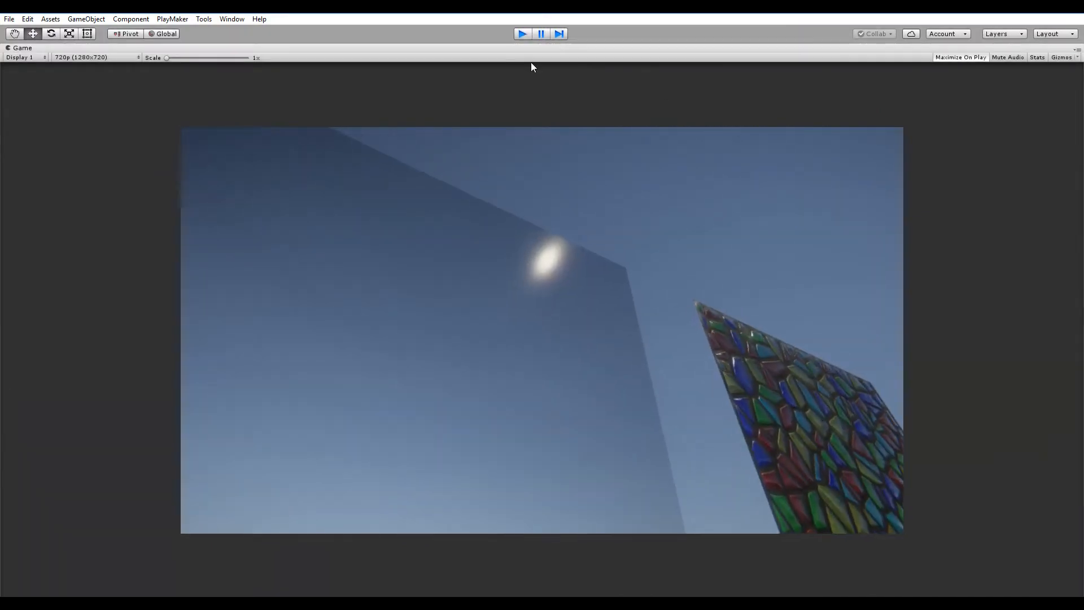
click(523, 34)
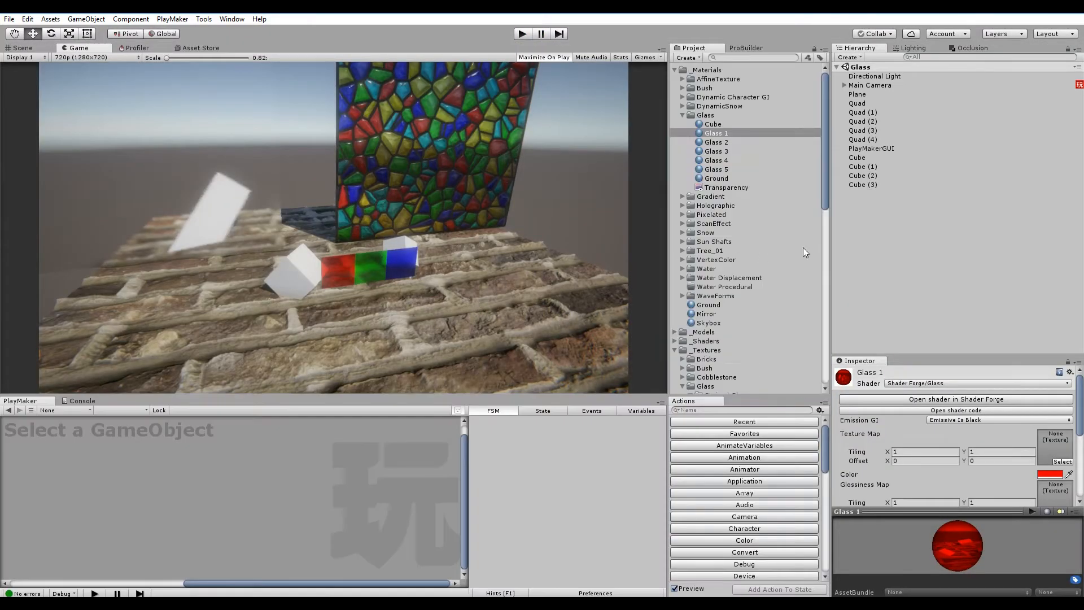
Step: Open the Glass 1 material's shader in Shader Forge, examine its node graph, and close it
click(865, 241)
click(712, 133)
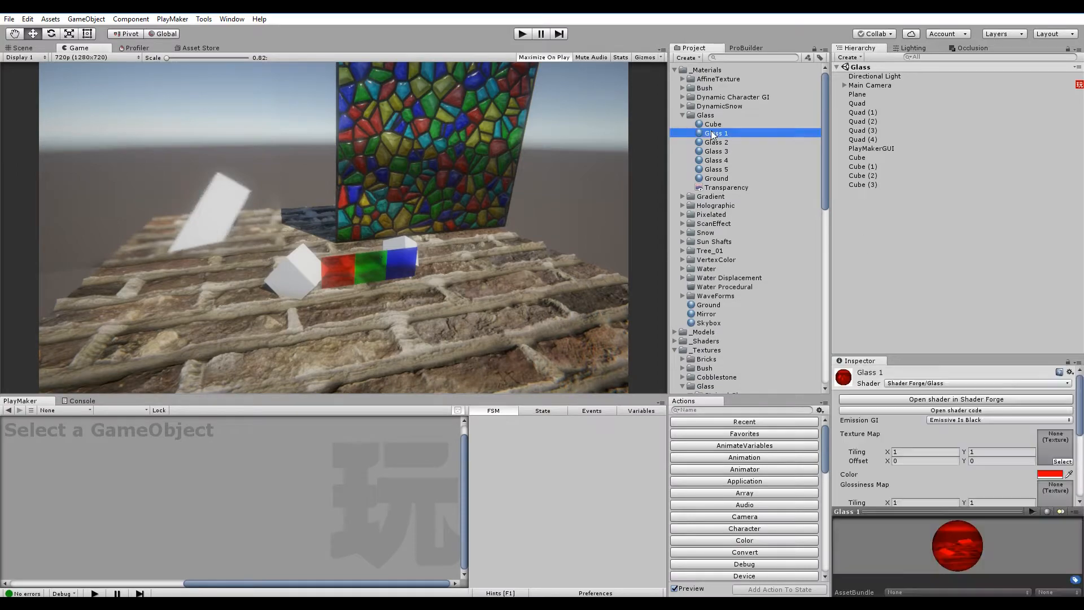
click(910, 399)
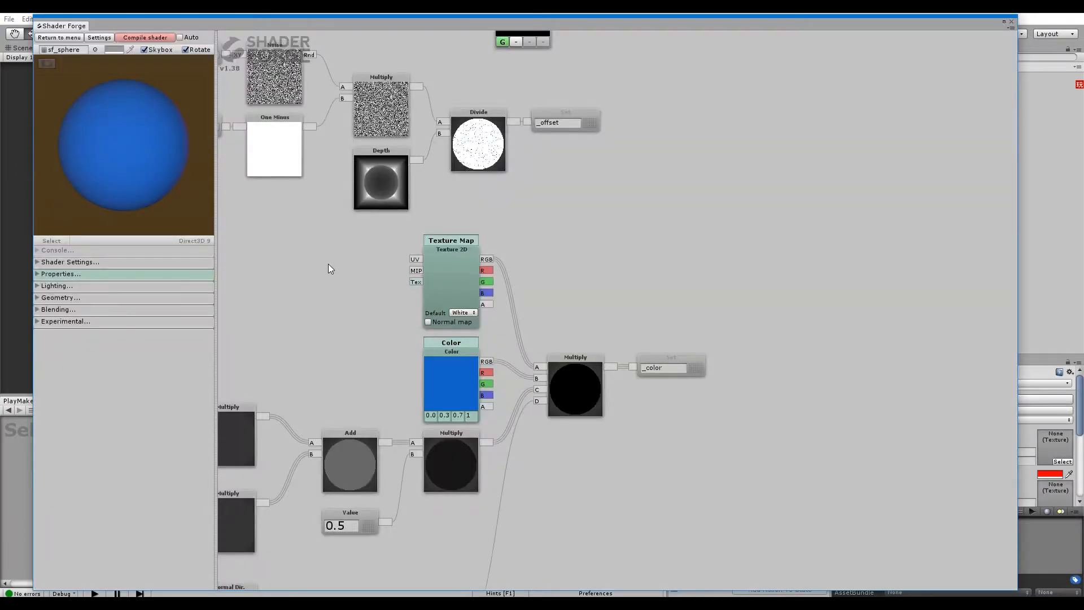
middle_drag(405, 289, 514, 313)
scroll(499, 313, down, 6)
scroll(498, 311, down, 6)
scroll(520, 350, up, 6)
middle_drag(454, 274, 738, 215)
scroll(700, 234, up, 6)
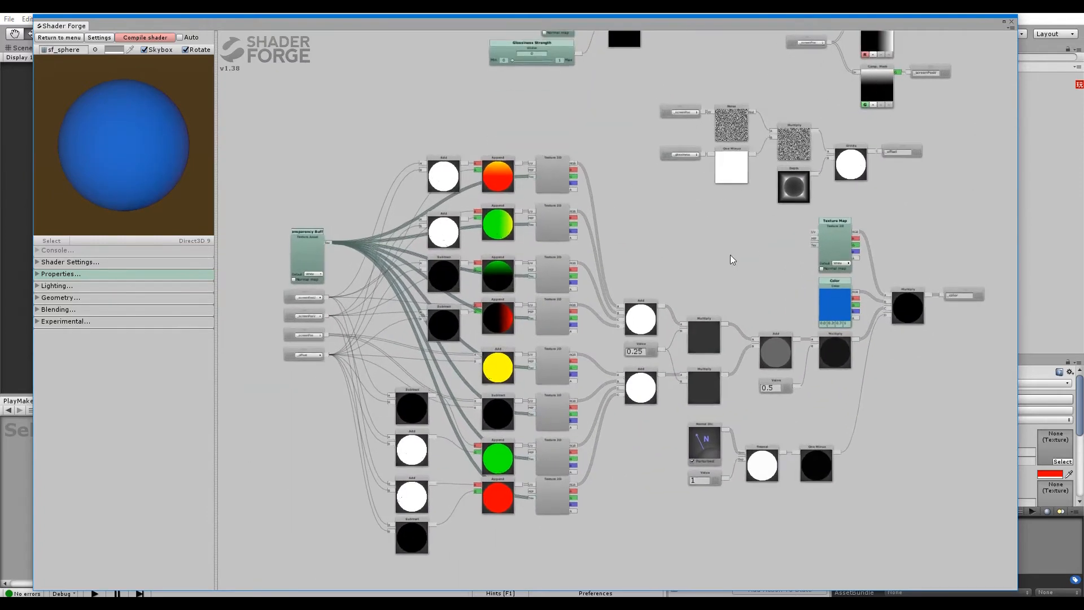
middle_drag(731, 254, 403, 481)
middle_drag(532, 432, 529, 561)
middle_drag(362, 581, 697, 199)
scroll(444, 243, up, 5)
middle_drag(444, 243, 591, 317)
middle_drag(922, 237, 509, 315)
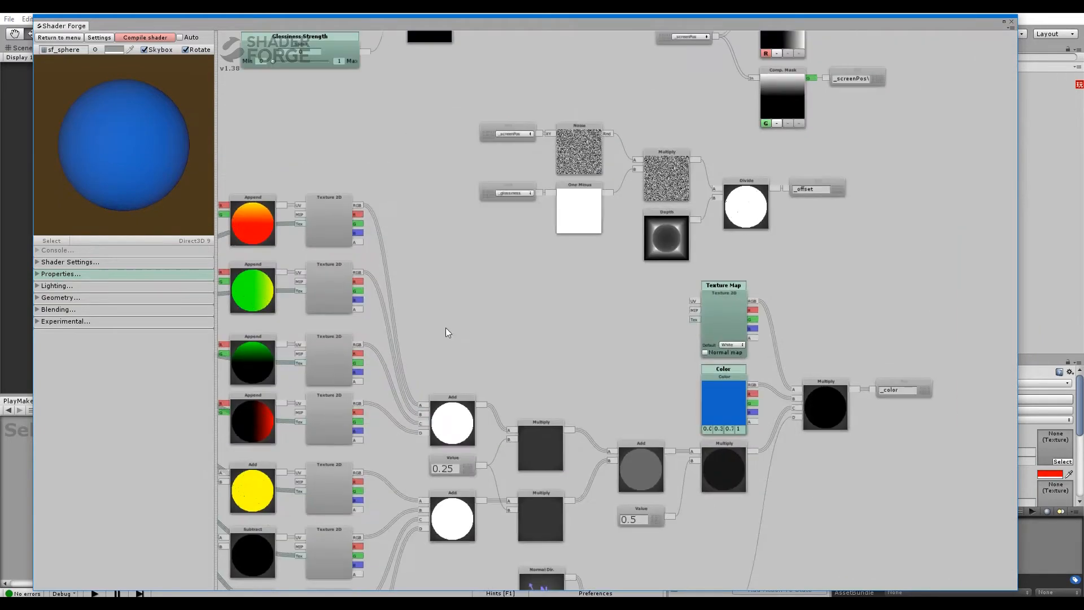
mouse_move(655, 389)
middle_down()
mouse_move(633, 437)
mouse_move(621, 530)
middle_up()
middle_drag(676, 284, 356, 303)
mouse_move(561, 368)
middle_down()
mouse_move(540, 409)
mouse_move(642, 467)
mouse_move(484, 328)
middle_up()
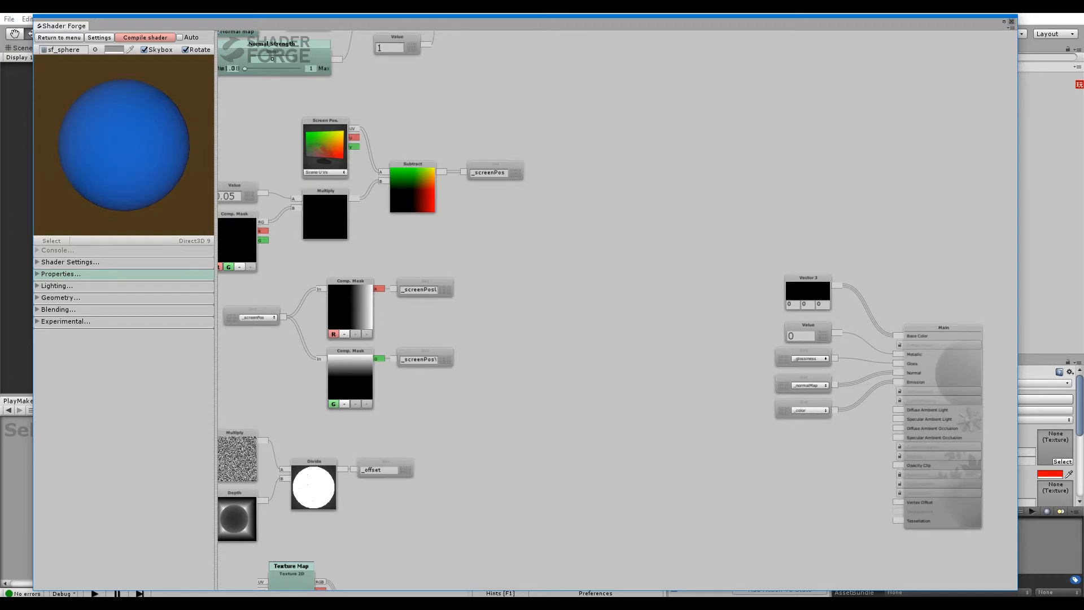
click(1011, 22)
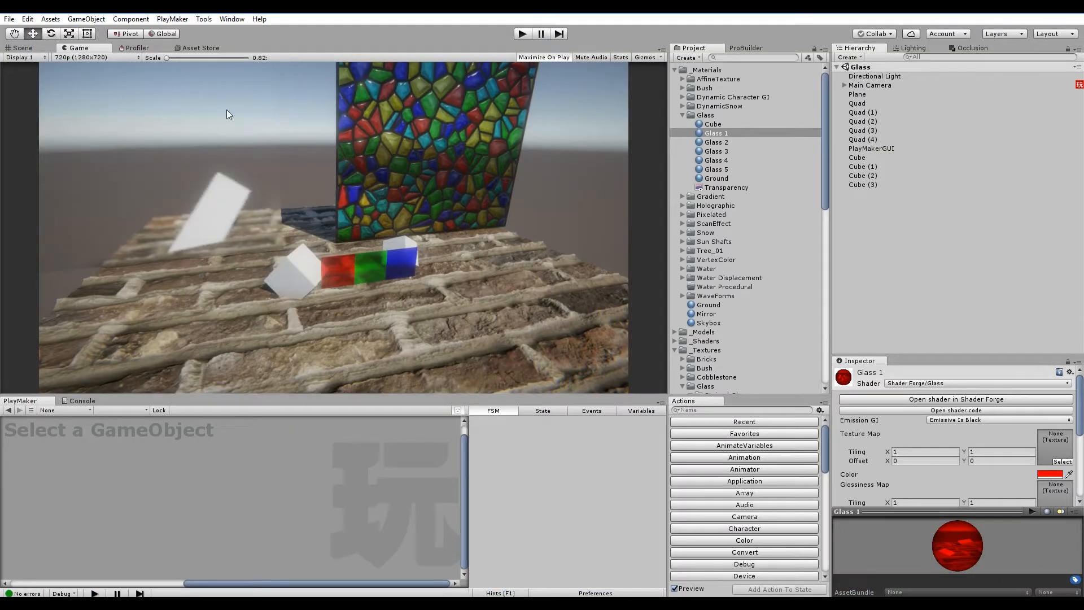
Step: Create a material named "New Glass" in the Glass materials folder
click(41, 50)
alt+drag(380, 245, 439, 222)
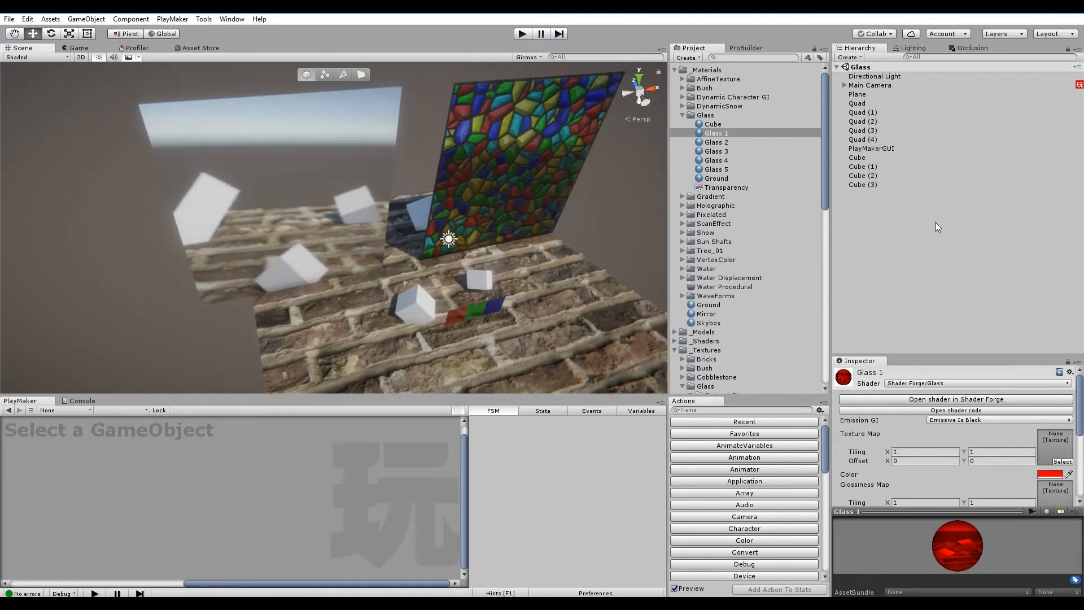
click(692, 113)
right_click(692, 113)
mouse_move(729, 120)
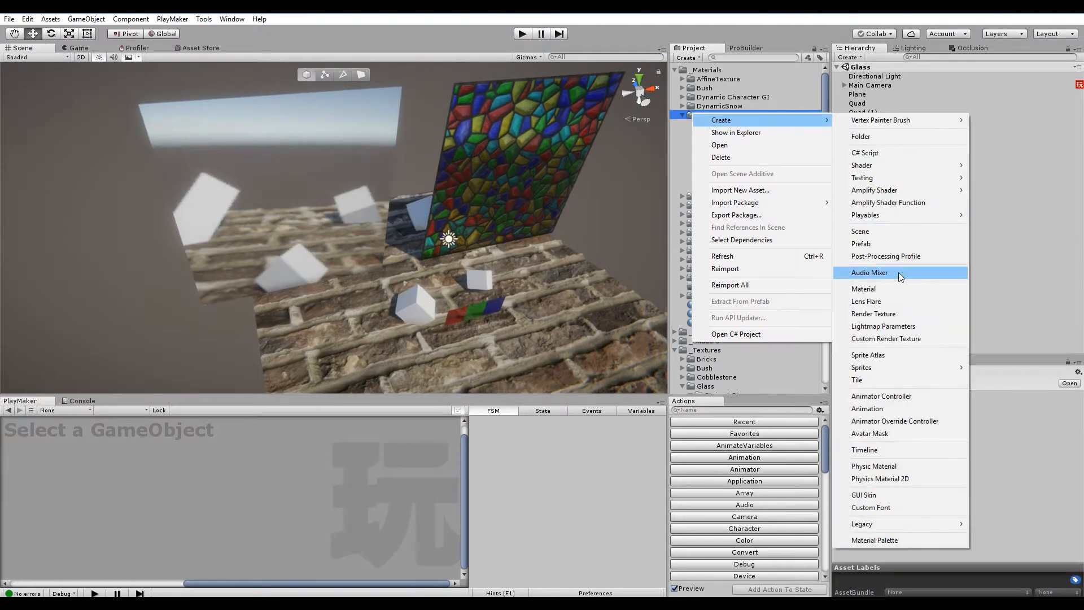
click(864, 289)
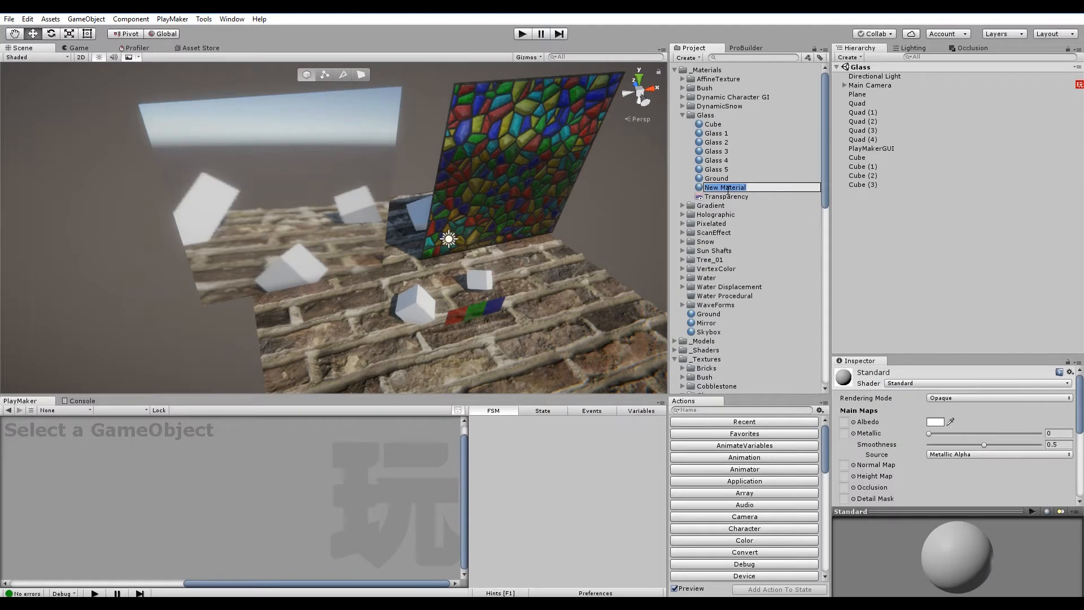
text(New Glass)
key(Return)
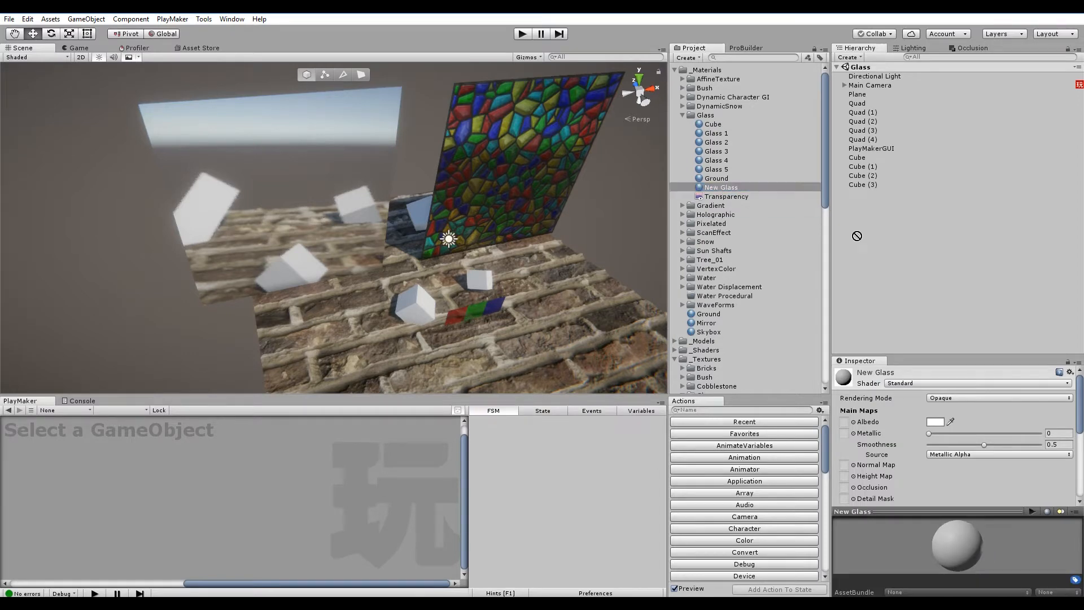
Step: Apply the New Glass material to both large glass panels in the scene
drag(879, 241, 862, 138)
drag(727, 187, 501, 180)
right_drag(511, 211, 477, 193)
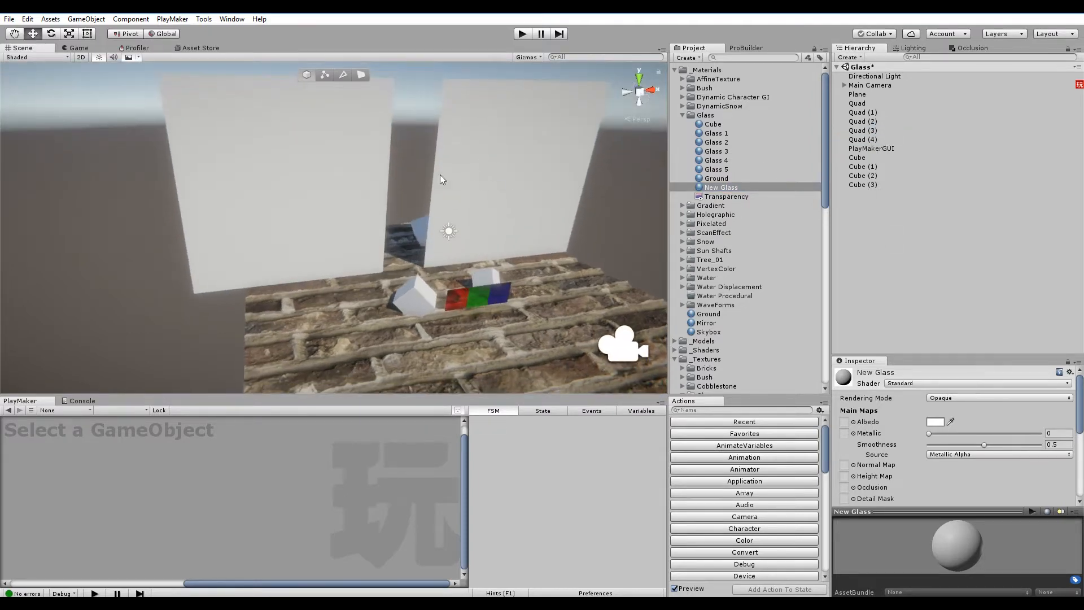
middle_drag(441, 176, 424, 204)
right_drag(424, 203, 419, 254)
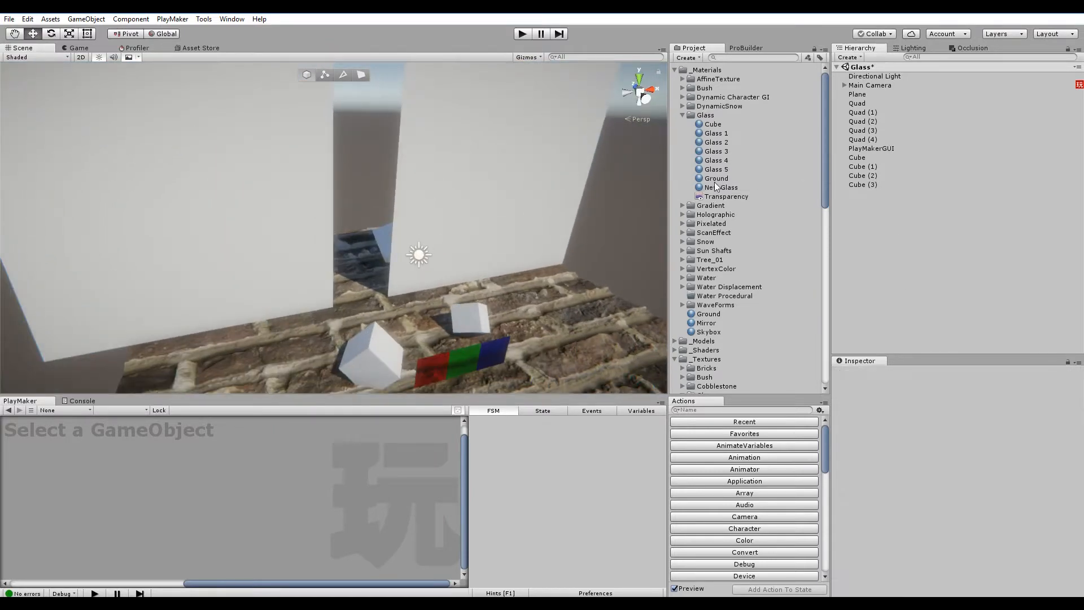
Step: Create an Unlit shader in Shader Forge and save it as NewGlass in the _Shaders folder
click(229, 19)
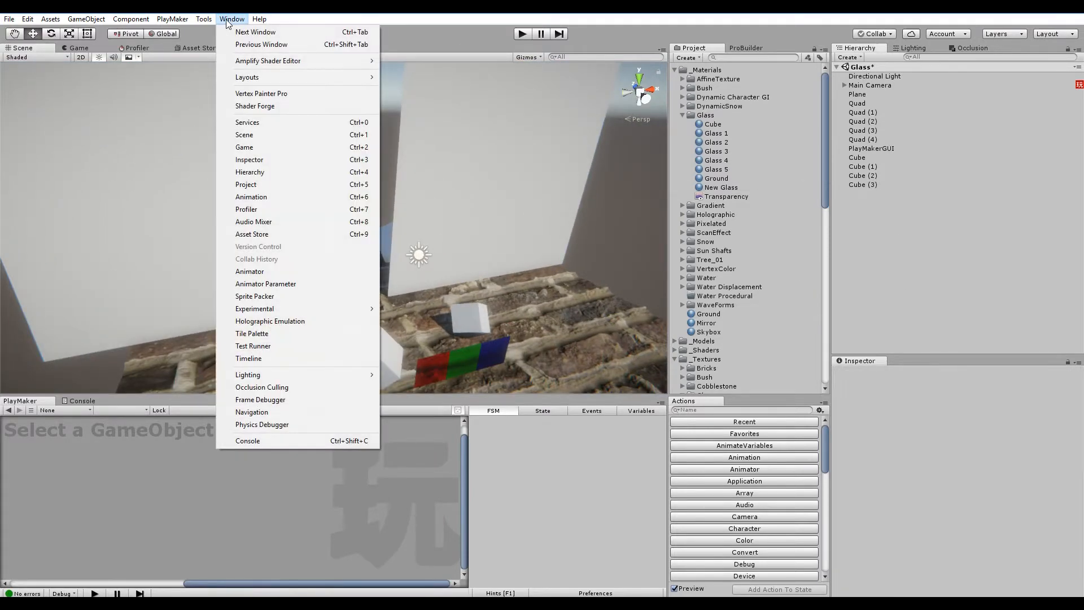
click(255, 106)
click(461, 284)
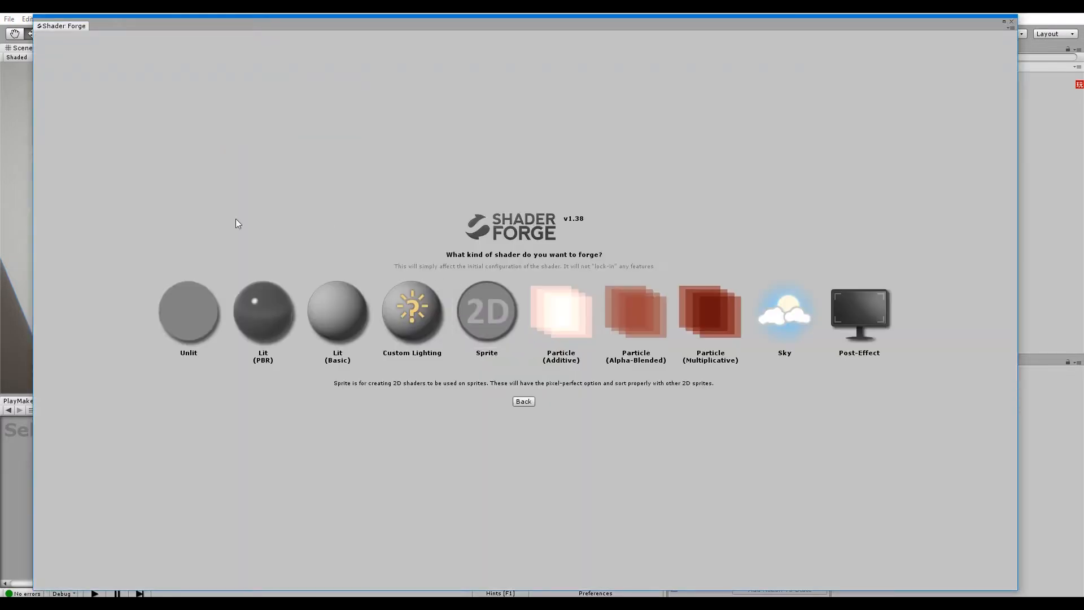
click(187, 322)
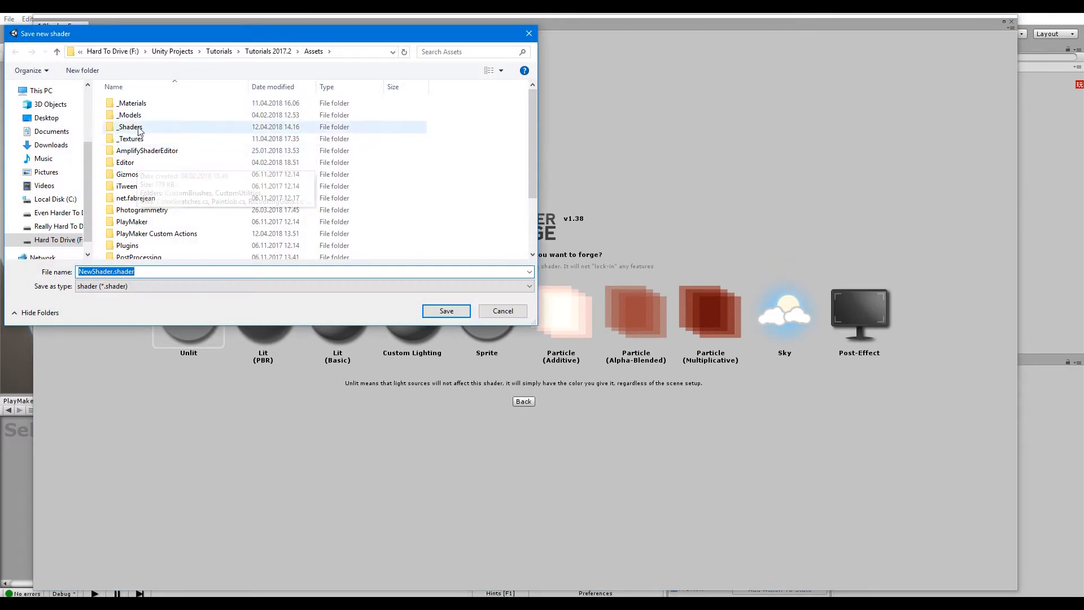
double_click(140, 131)
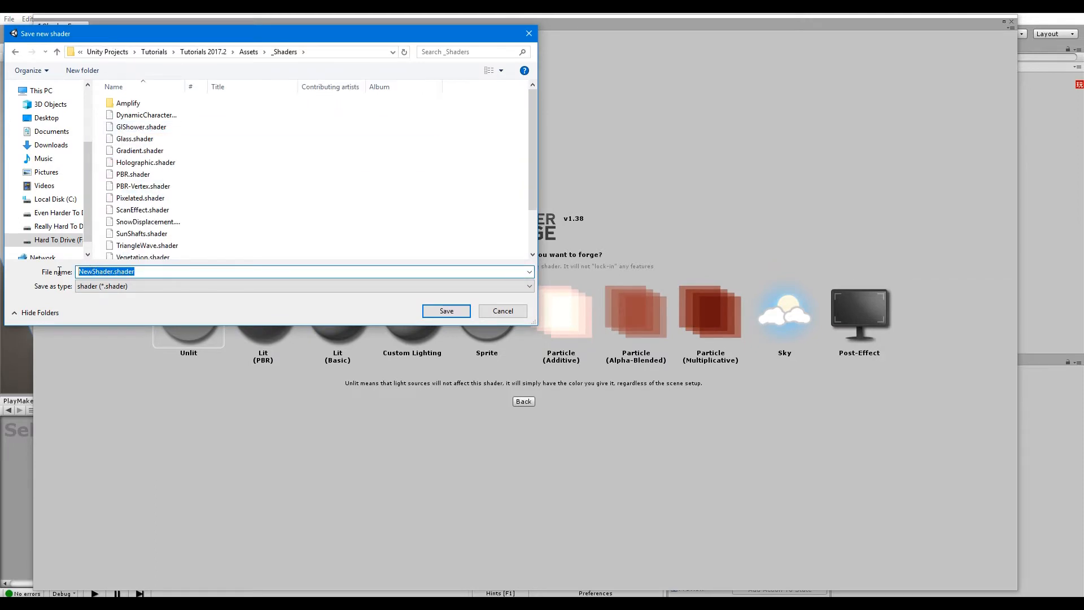
double_click(108, 271)
text(Unl)
key(BackSpace)
key(BackSpace)
key(BackSpace)
text(NewGlass)
key(Return)
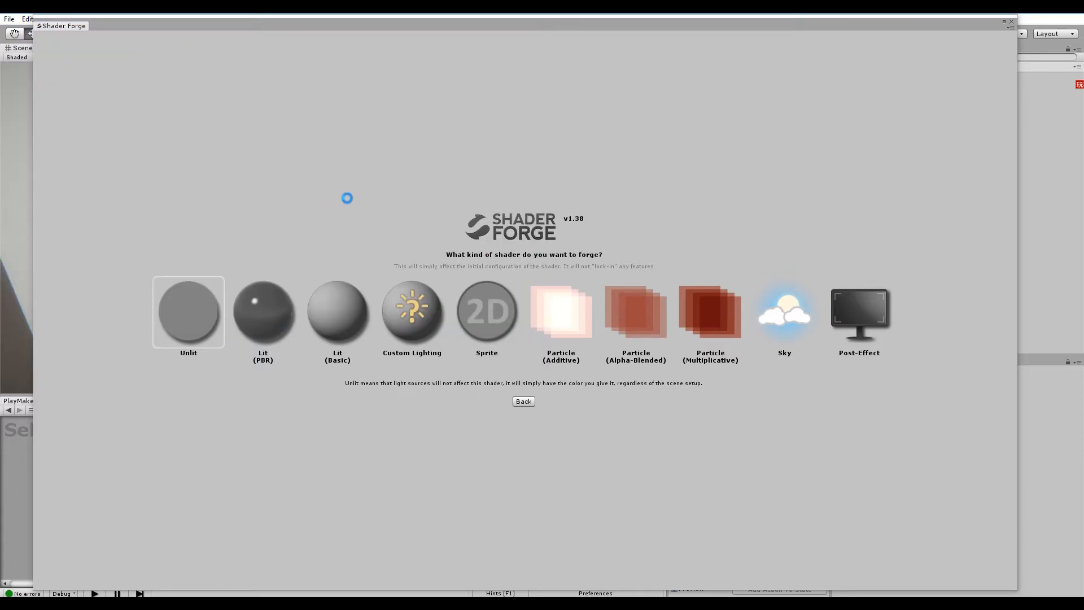
Step: Disconnect the Color node from the Main node's Emission input and move it well away from Main
middle_drag(422, 309, 565, 286)
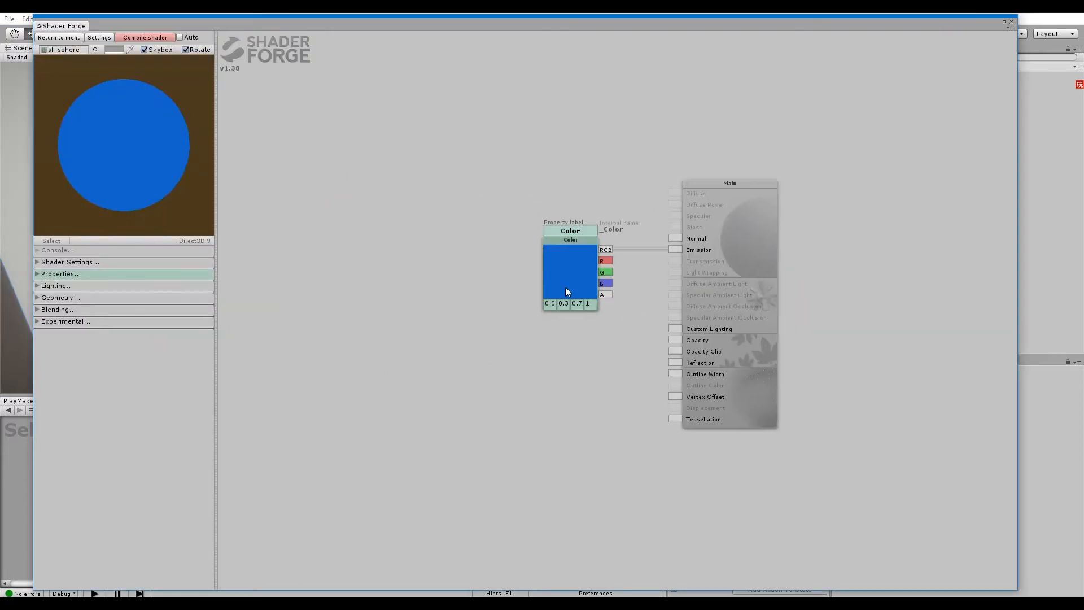
drag(565, 287, 363, 138)
alt+right_drag(504, 231, 480, 147)
middle_drag(430, 212, 584, 311)
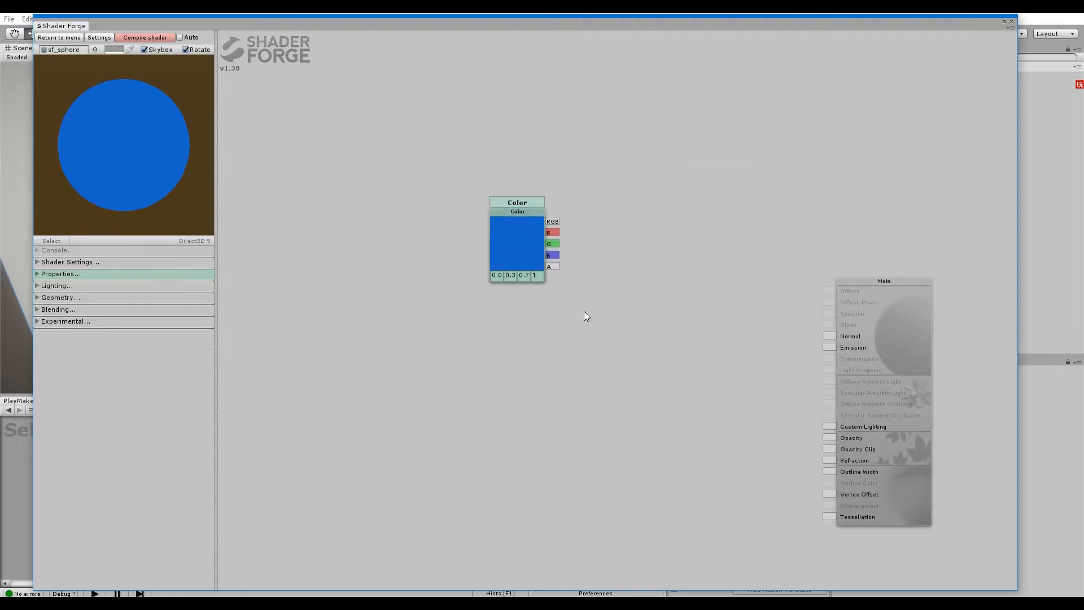
drag(528, 247, 440, 337)
middle_drag(515, 390, 604, 344)
drag(534, 278, 569, 275)
middle_drag(714, 333, 560, 286)
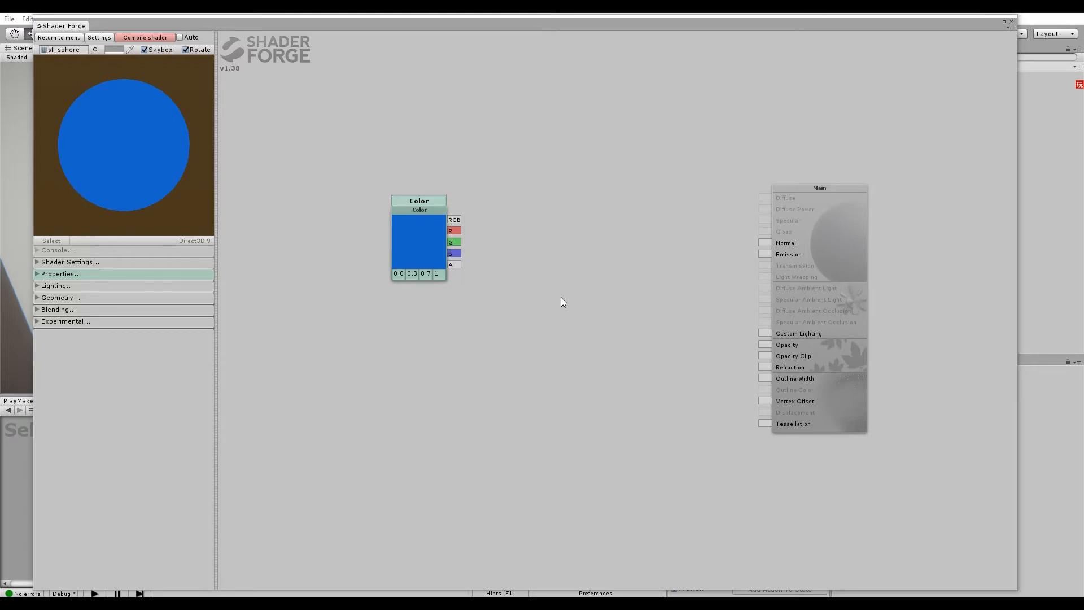
Step: Add a Scene Color node, connect its RGB output to Emission, and place it between Color and Main
mouse_move(358, 425)
mouse_down()
mouse_move(434, 402)
mouse_move(465, 409)
mouse_up()
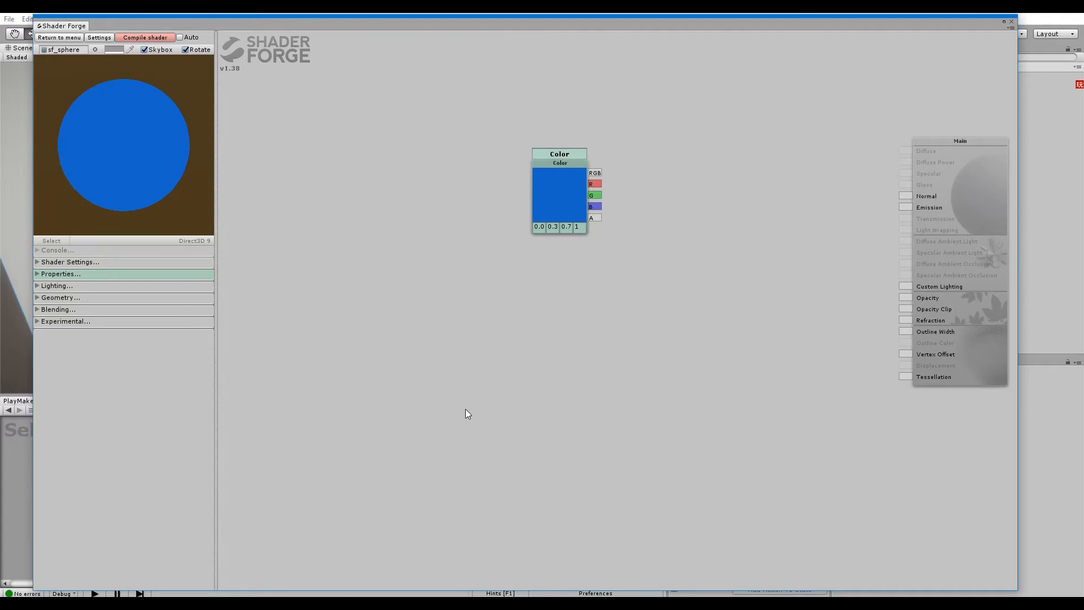
right_click(541, 385)
click(537, 480)
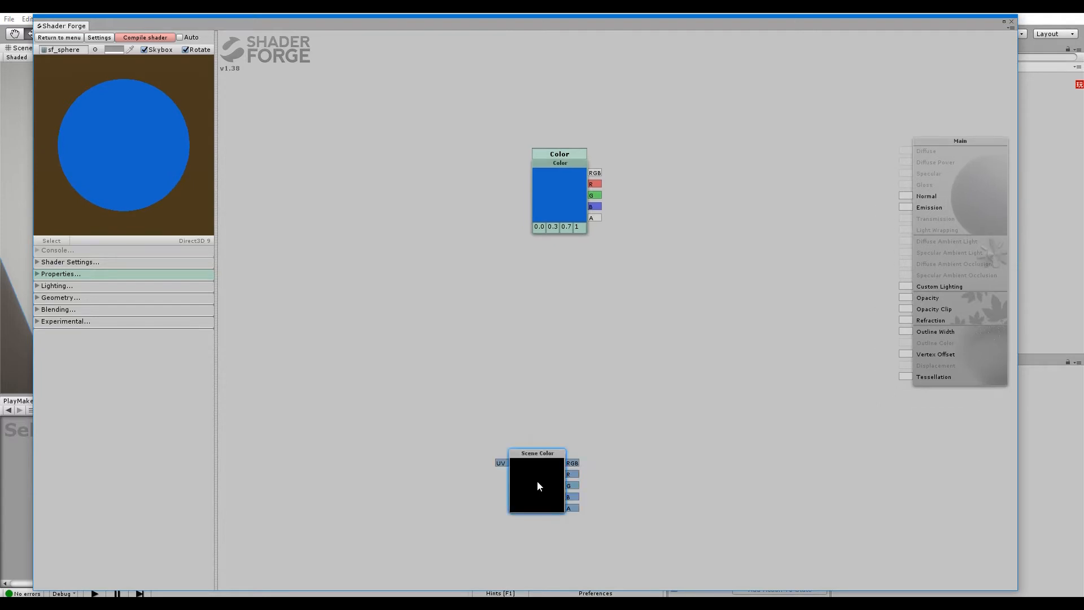
drag(537, 478, 908, 208)
drag(560, 406, 713, 333)
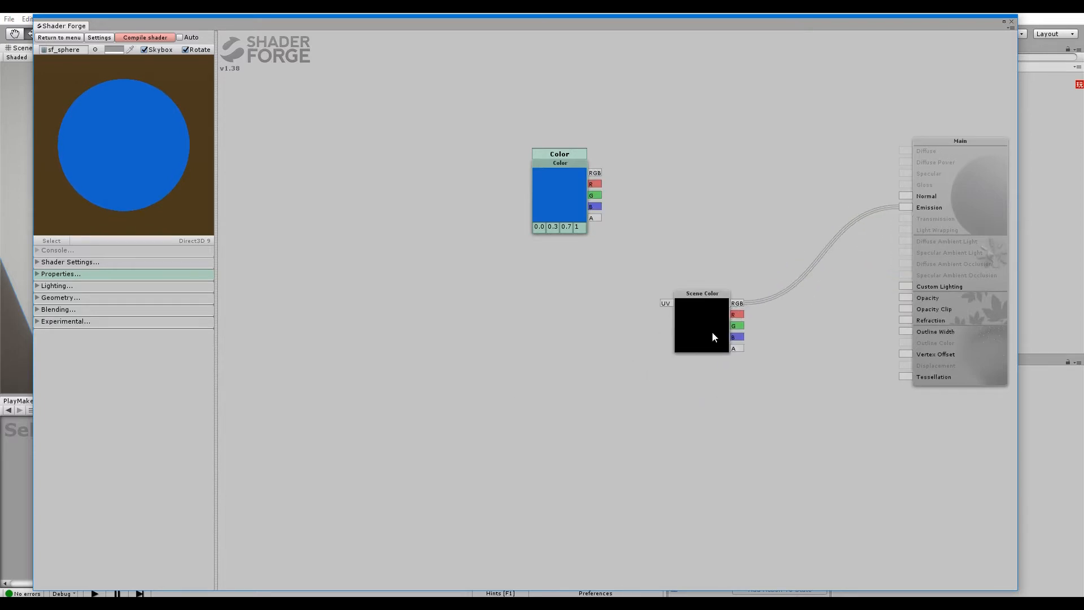
Step: Set the shader's render path to Deferred and compile the shader
click(61, 285)
click(173, 297)
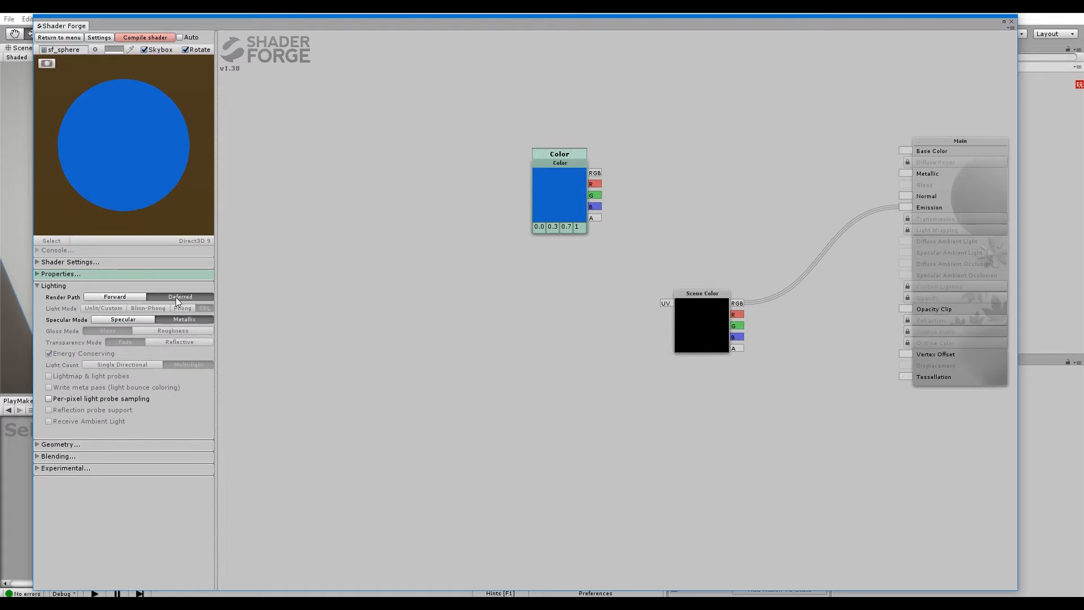
click(76, 285)
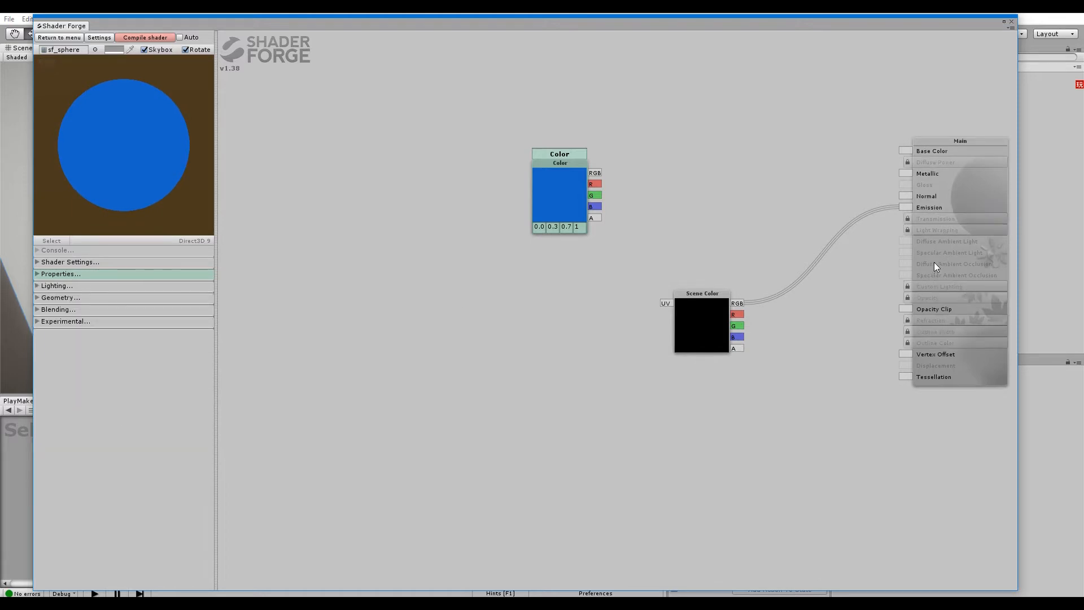
click(134, 38)
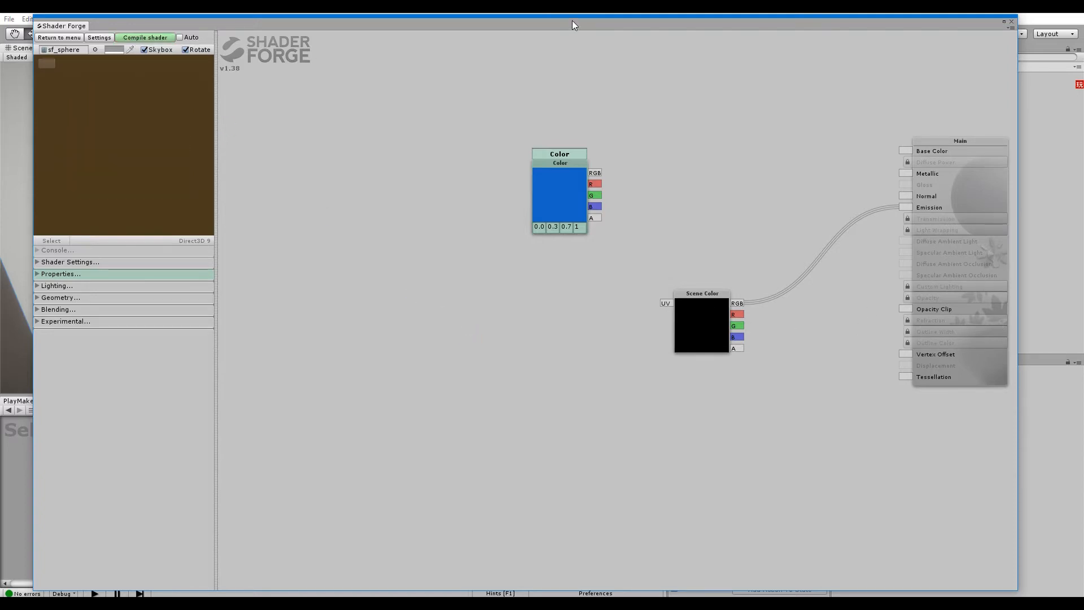
Step: Assign the Shader Forge/NewGlass shader to the New Glass material and orbit the scene to view the panels
drag(573, 22, 487, 384)
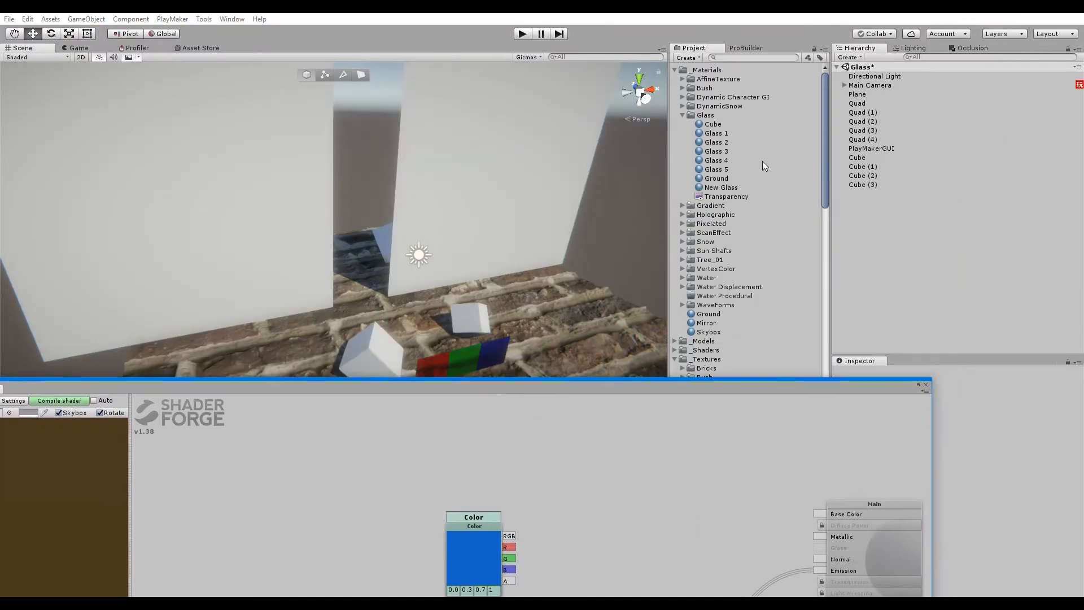
click(726, 187)
drag(874, 383, 828, 422)
click(950, 383)
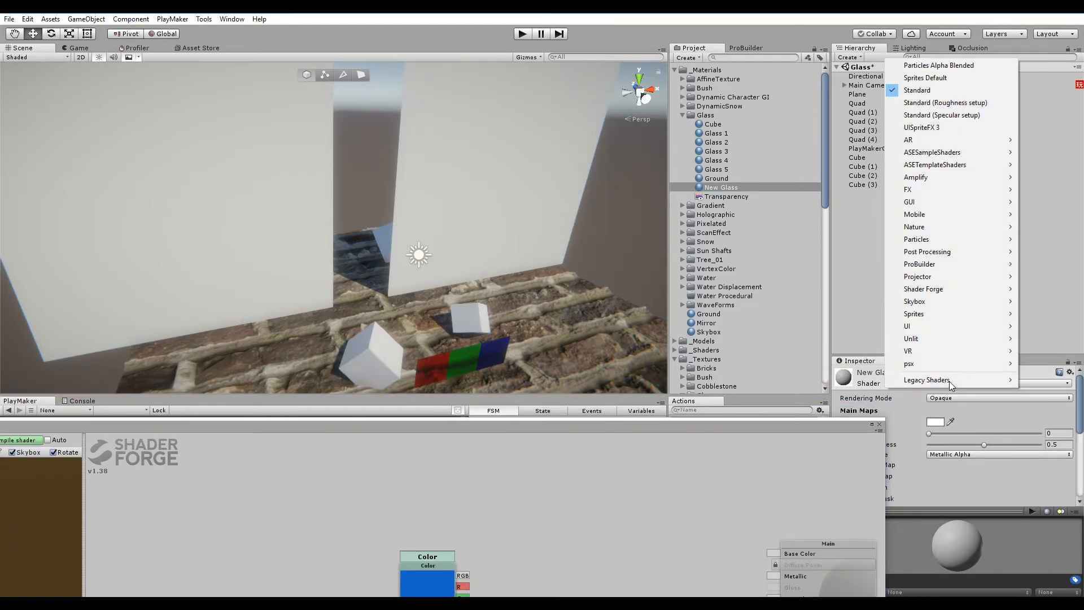
mouse_move(958, 296)
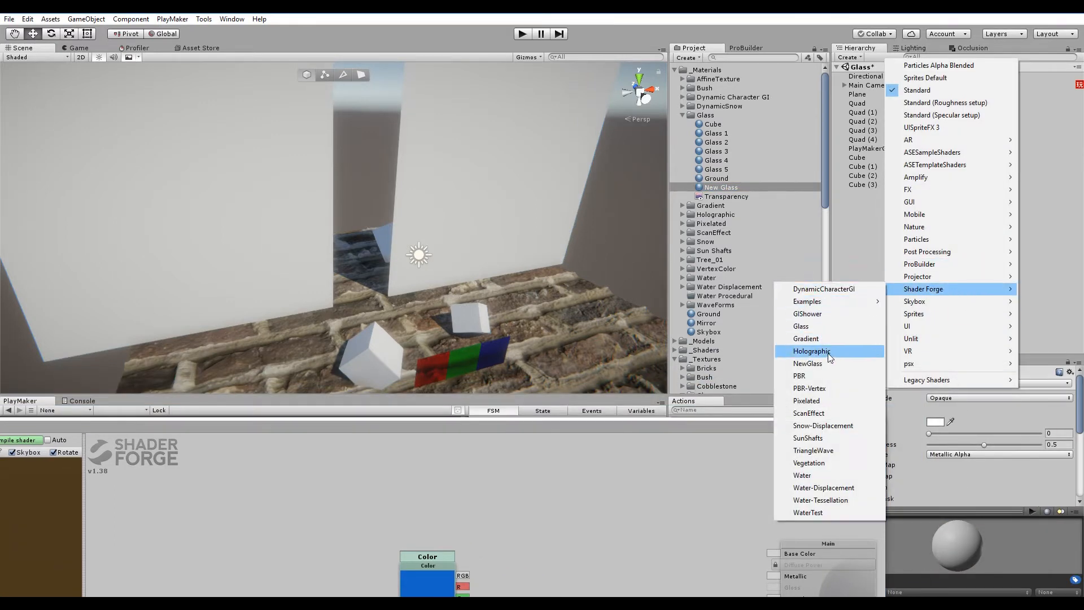
click(825, 363)
alt+drag(439, 294, 347, 222)
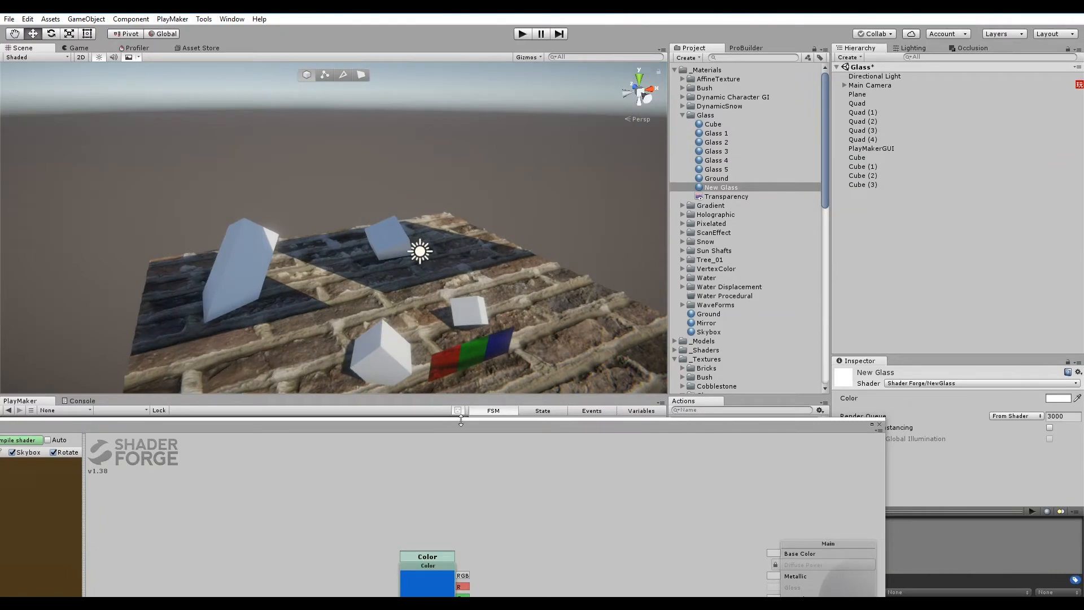
Step: Add a Multiply node with Color RGB in A and Scene Color RGB in B, connect it to Emission, and compile
drag(463, 426, 526, 111)
drag(646, 401, 492, 412)
key(m)
click(623, 351)
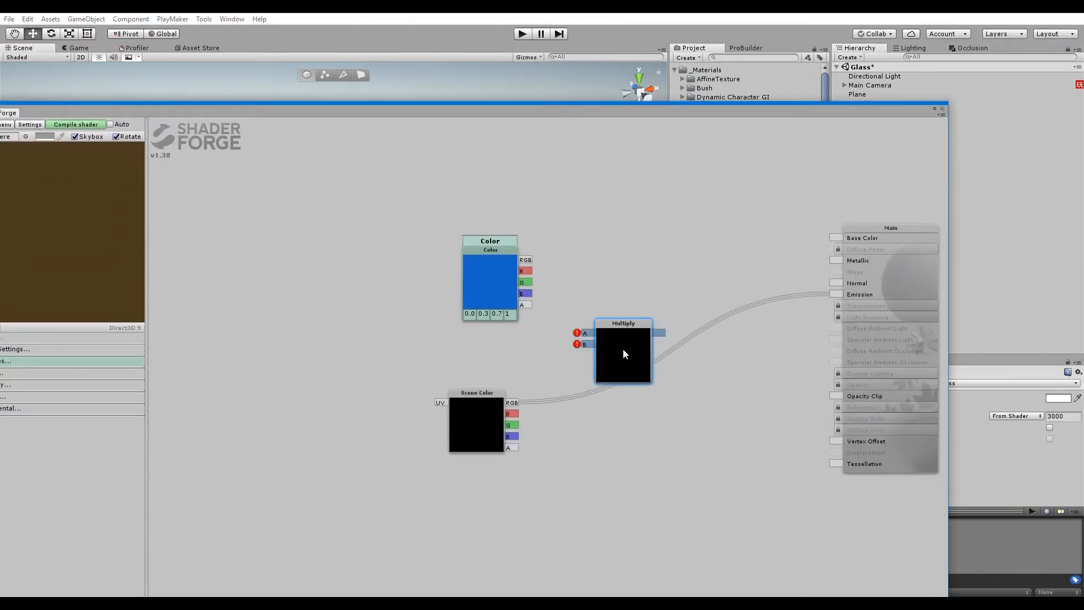
drag(623, 354, 639, 371)
drag(526, 260, 600, 351)
drag(512, 402, 603, 364)
drag(674, 350, 837, 294)
click(70, 125)
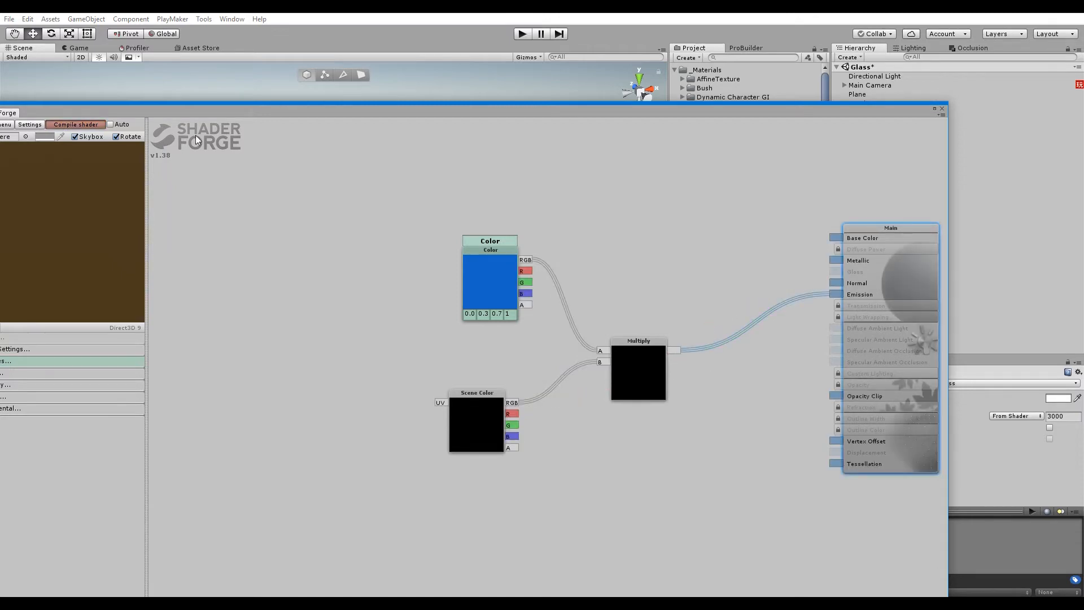
Step: Set the New Glass material's Color to red
drag(405, 113, 355, 474)
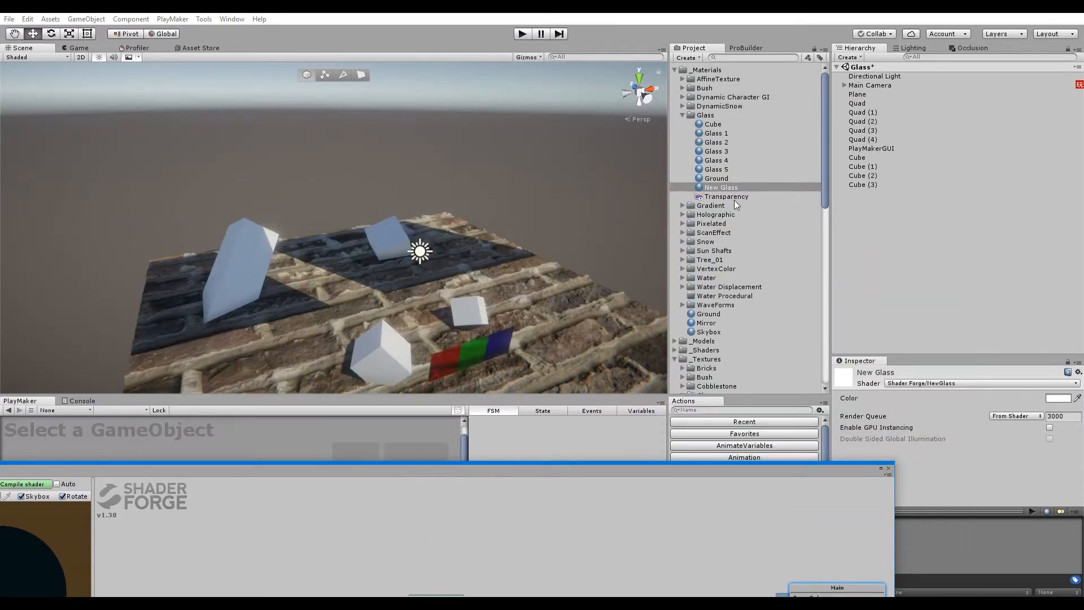
click(1058, 398)
drag(747, 300, 813, 296)
click(436, 245)
alt+drag(361, 259, 377, 282)
Step: Tidy the graph by placing Scene Color directly under Color and moving Multiply closer to both
drag(427, 470, 448, 222)
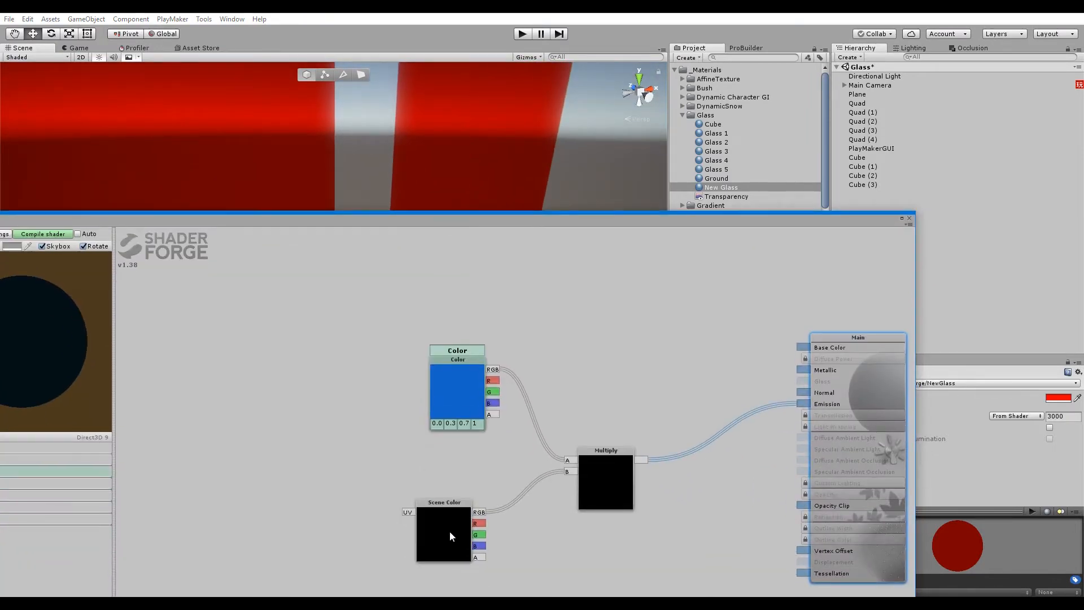
drag(450, 531, 455, 489)
drag(595, 451, 577, 422)
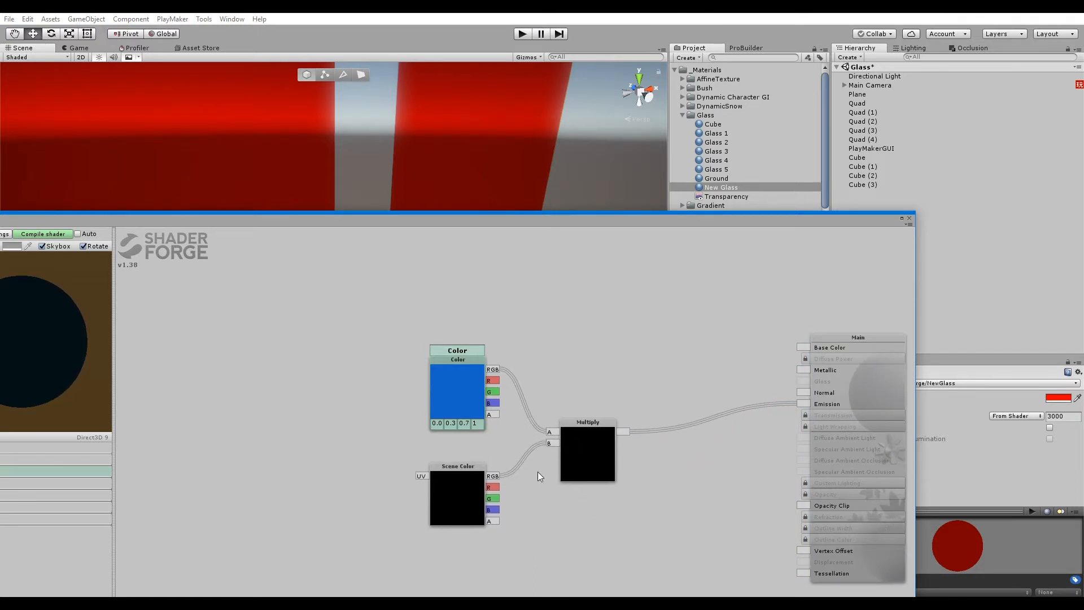
drag(175, 230, 216, 448)
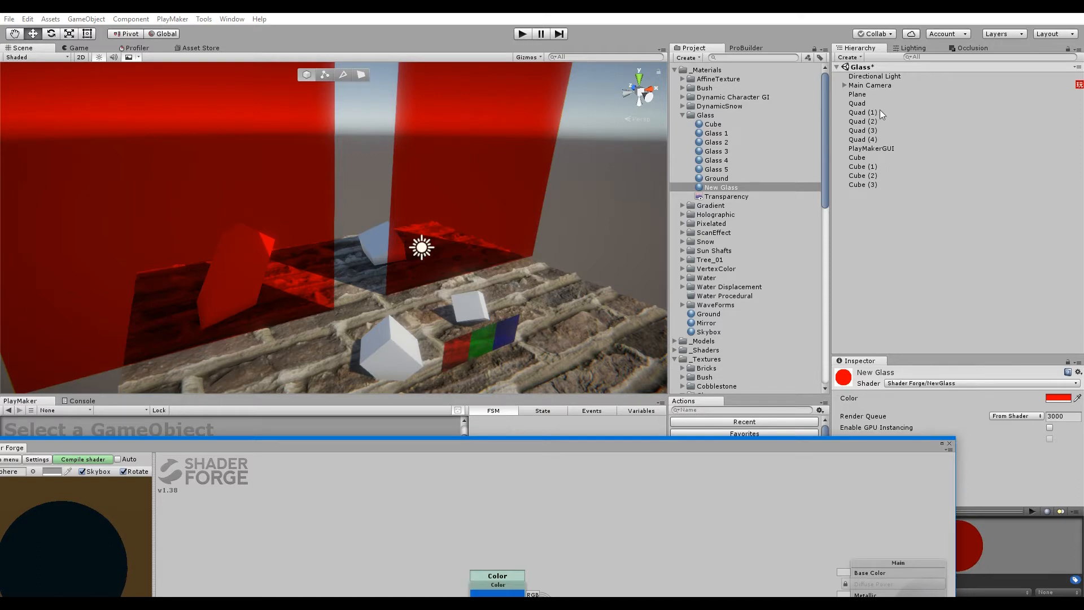
drag(801, 468, 833, 163)
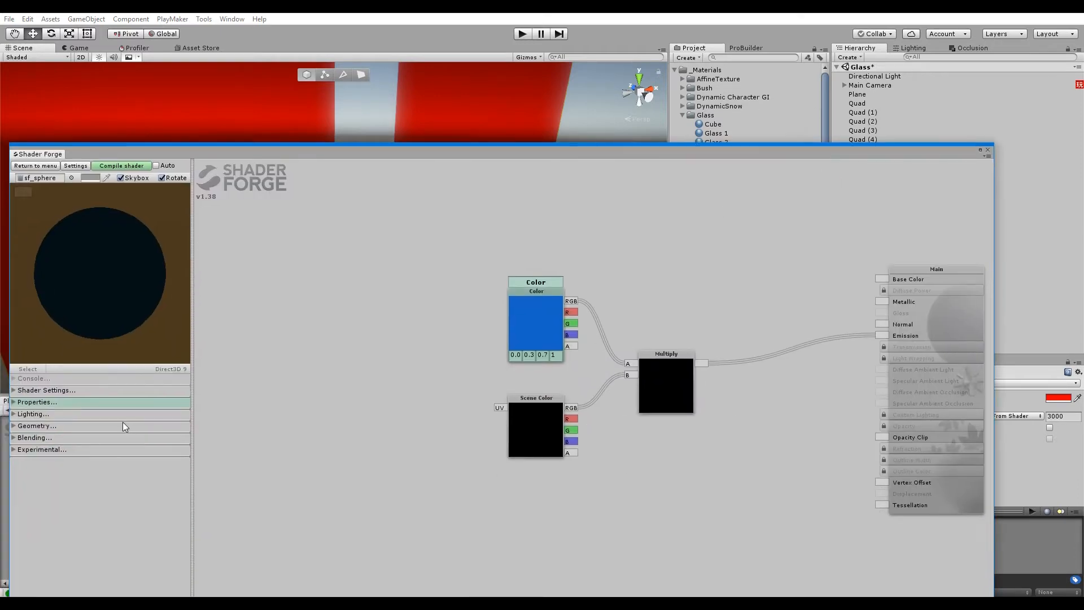
click(74, 415)
click(76, 416)
click(75, 416)
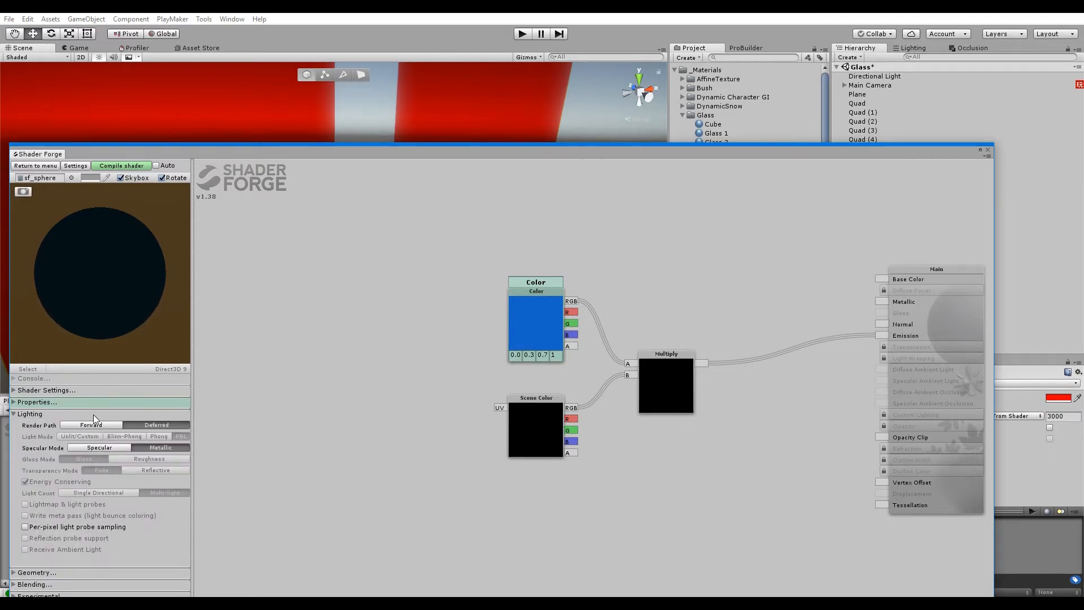
click(93, 415)
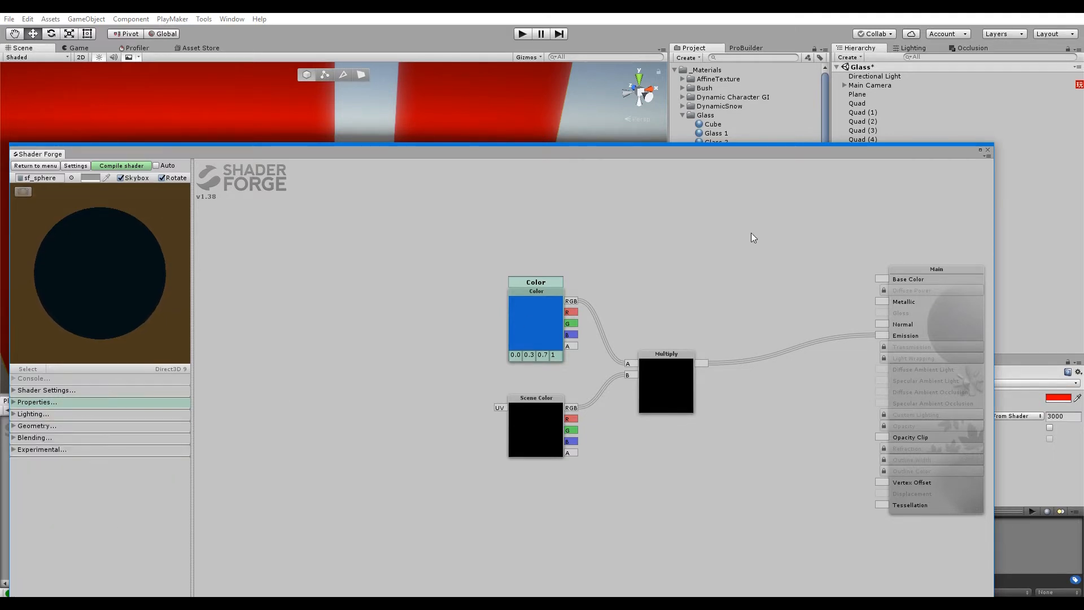
Step: Add a Vector 3 node and two Value nodes near Main, setting the lower Value to 0.9
key(3)
click(710, 222)
key(1)
click(754, 297)
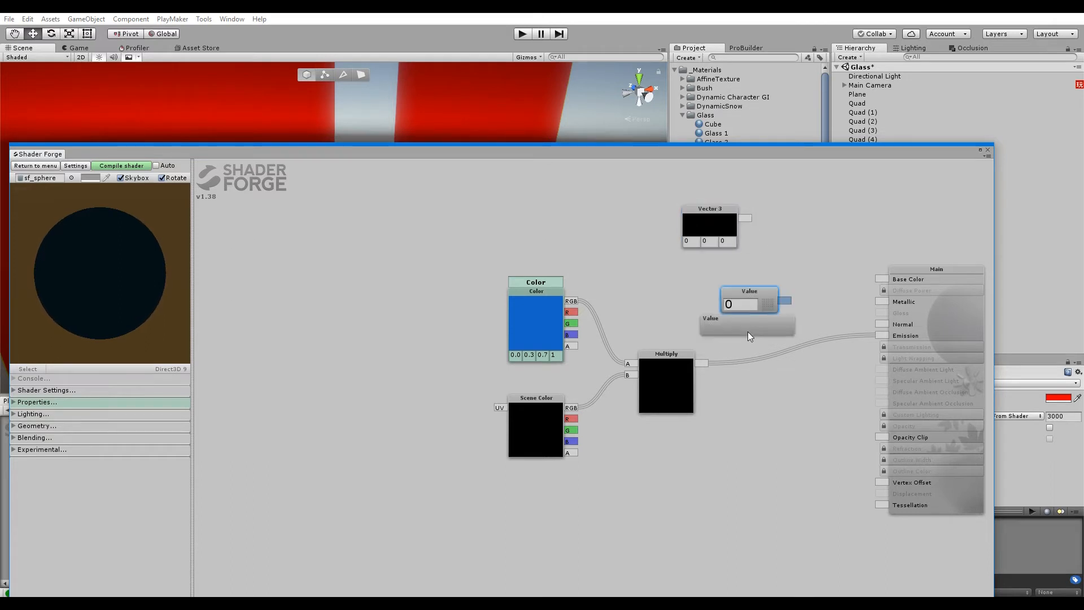
click(750, 343)
text(1)
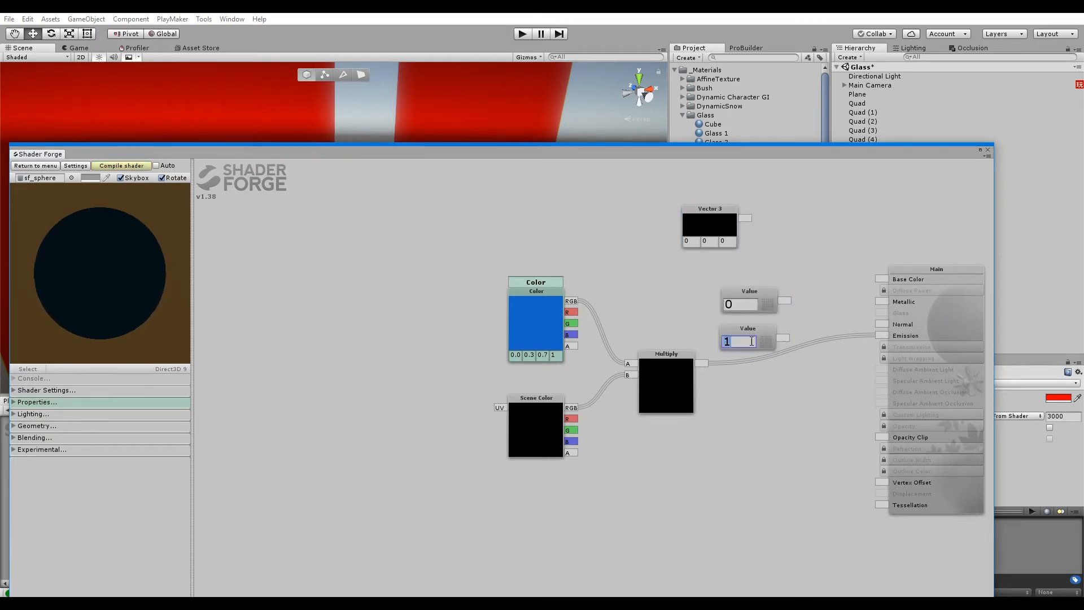
text(9)
Step: Connect the 0.9 Value to Gloss, the 0 Value to Metallic and Vector 3 to Base Color, and compile the shader
drag(782, 337, 881, 313)
drag(785, 301, 881, 301)
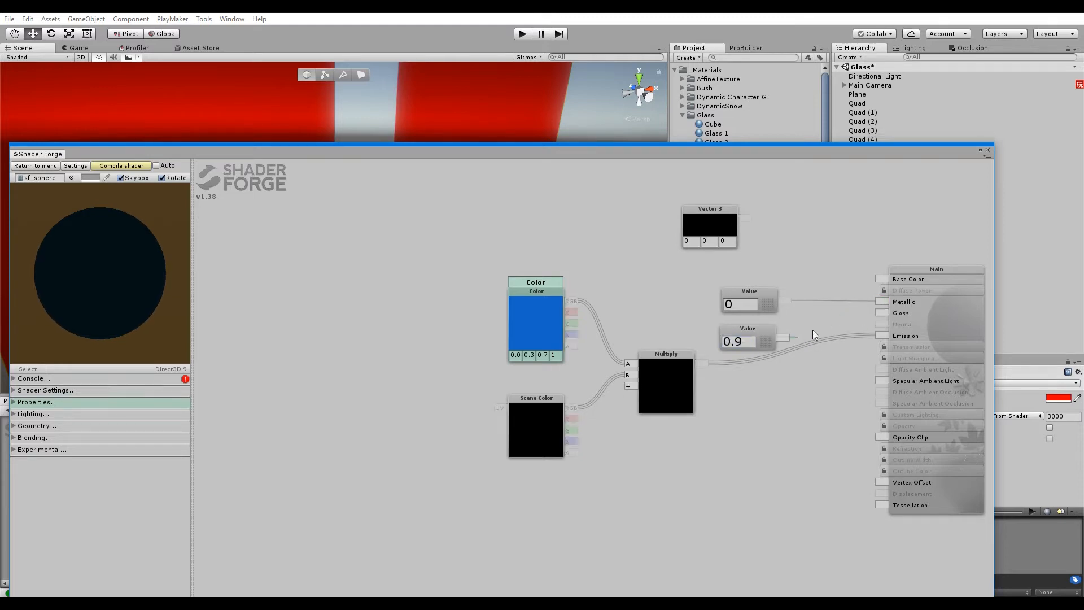
click(173, 383)
click(128, 382)
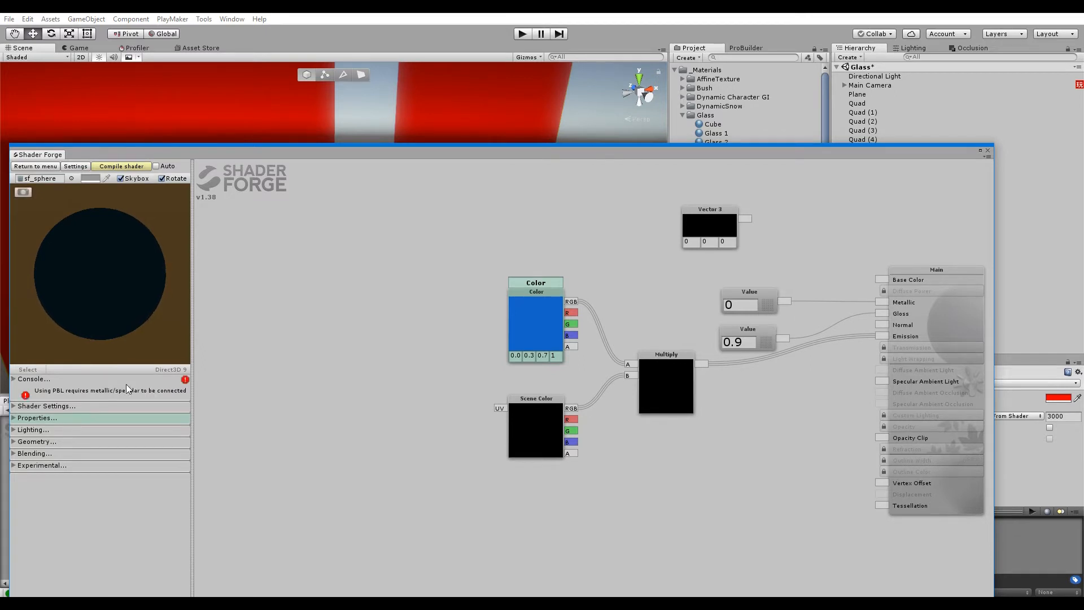
drag(745, 218, 881, 279)
click(129, 166)
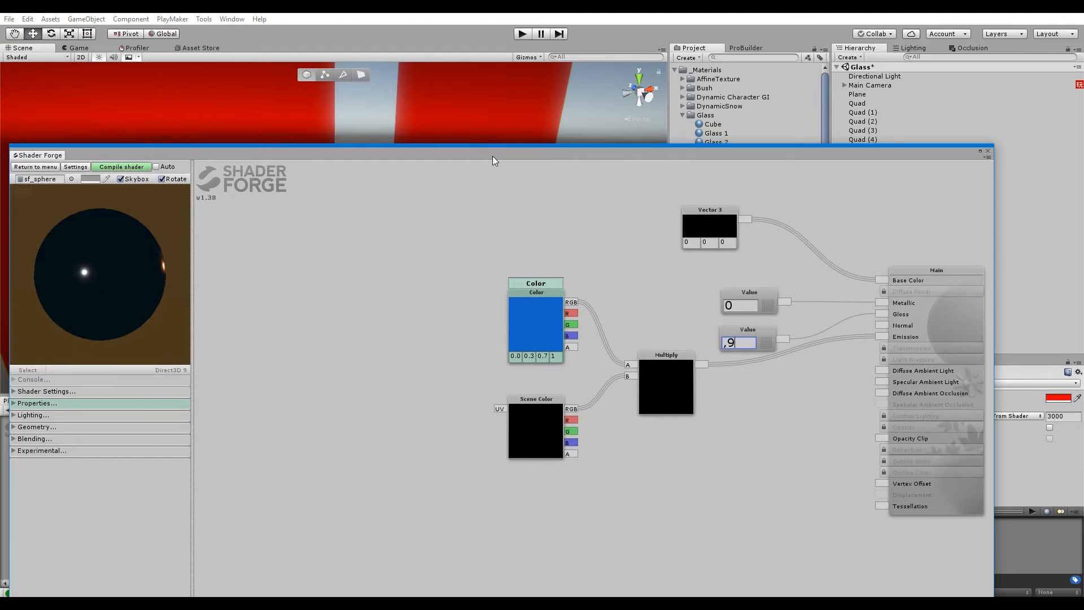
Step: Create a Sphere in the scene, move it in front of the panels, and assign the New Glass material to it
drag(493, 156, 325, 380)
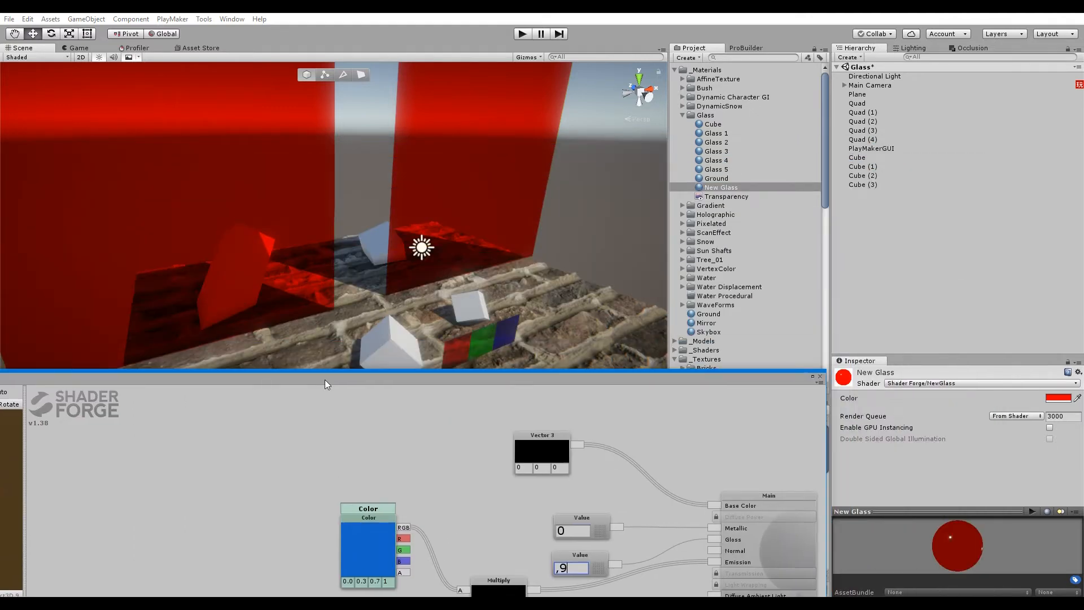
drag(324, 380, 318, 390)
alt+drag(283, 254, 486, 272)
right_click(929, 238)
mouse_move(961, 343)
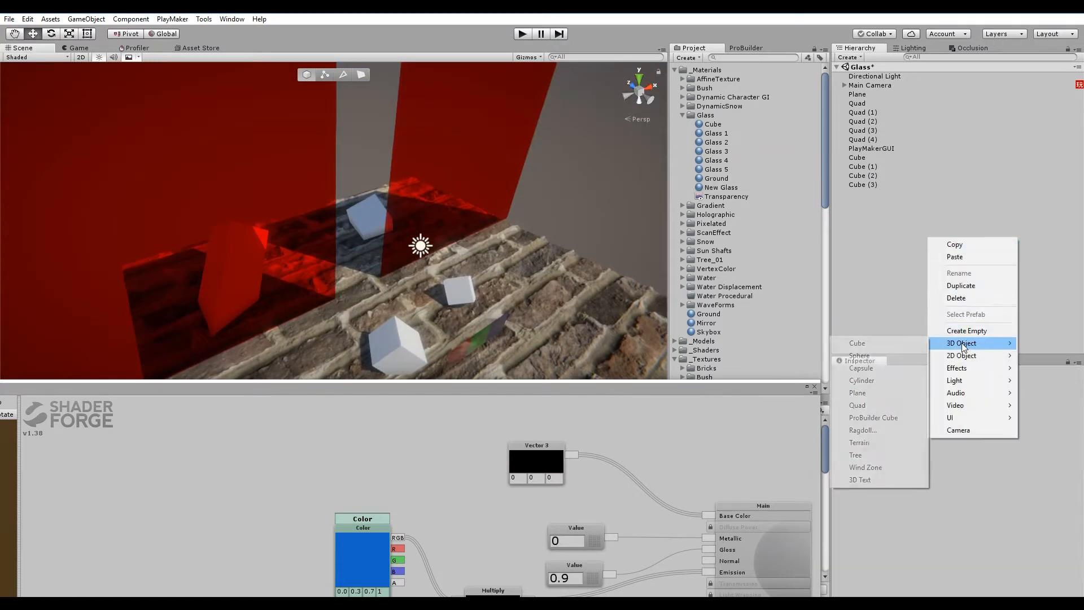
click(869, 356)
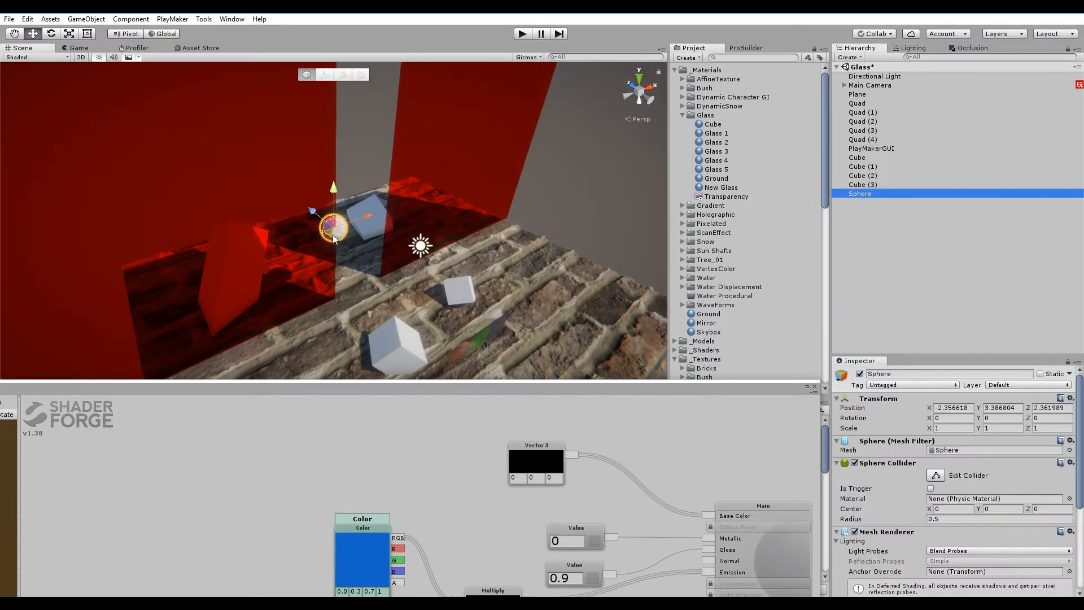
drag(334, 237, 285, 238)
drag(718, 187, 885, 196)
Step: Examine the sphere's glass shading up close from several angles
click(882, 240)
alt+drag(345, 232, 437, 297)
click(366, 275)
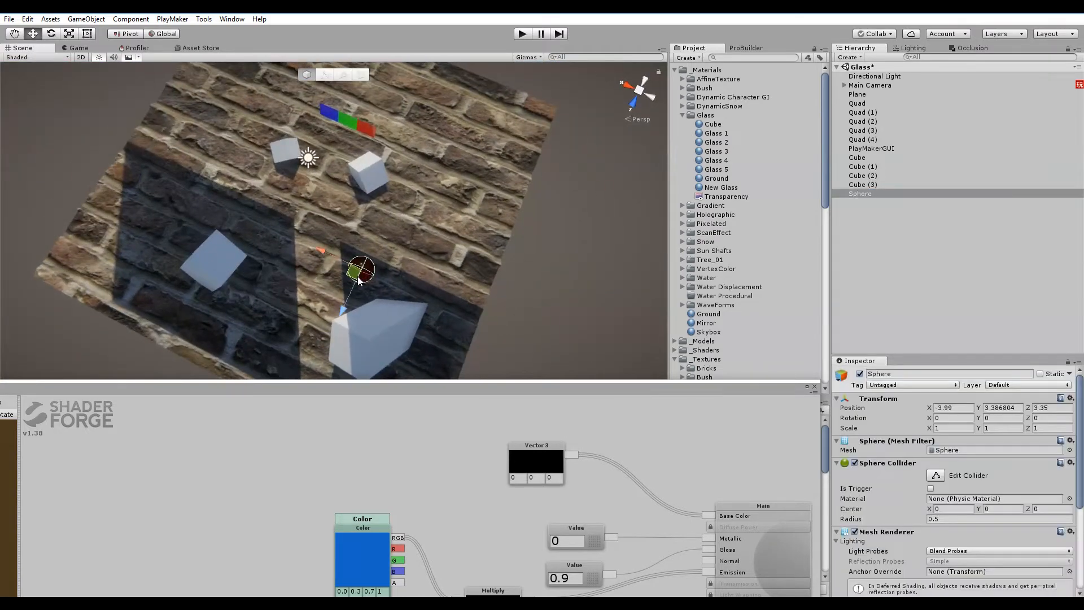
mouse_move(358, 281)
mouse_down()
mouse_move(356, 293)
mouse_move(319, 282)
mouse_move(358, 289)
mouse_up()
alt+right_drag(361, 279, 453, 123)
middle_drag(425, 207, 395, 53)
alt+right_drag(390, 153, 446, 512)
middle_drag(395, 201, 352, 356)
alt+drag(351, 356, 514, 243)
Step: Delete the Sphere from the scene and return the view to the panels
click(851, 208)
click(859, 186)
click(862, 193)
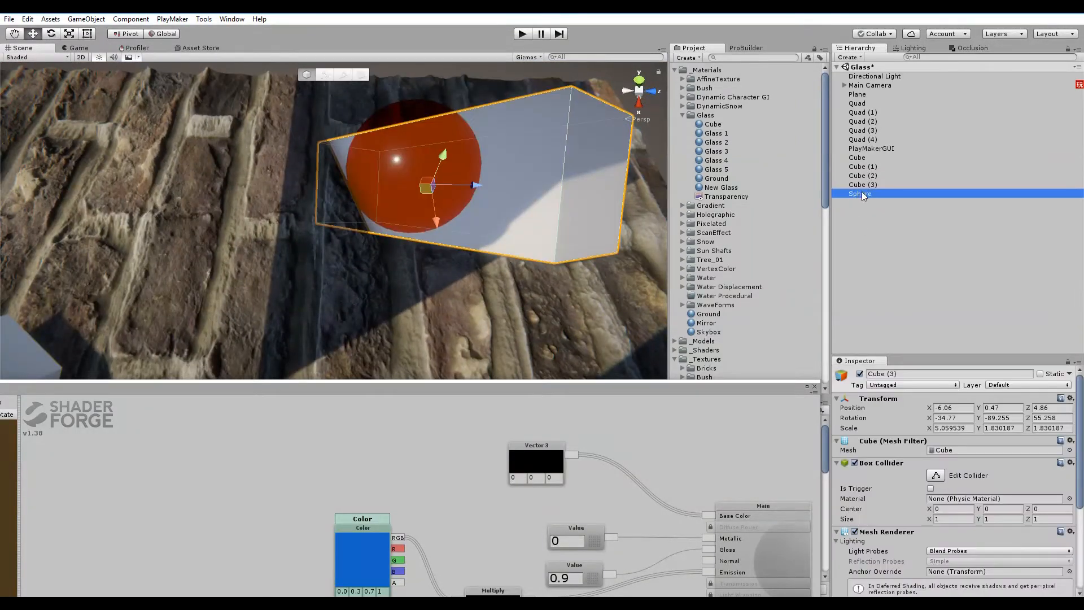
key(Delete)
alt+drag(525, 195, 409, 274)
alt+right_drag(409, 273, 333, 277)
alt+drag(334, 277, 407, 262)
Step: Delete the Scene Color node from the shader graph
drag(435, 393, 569, 122)
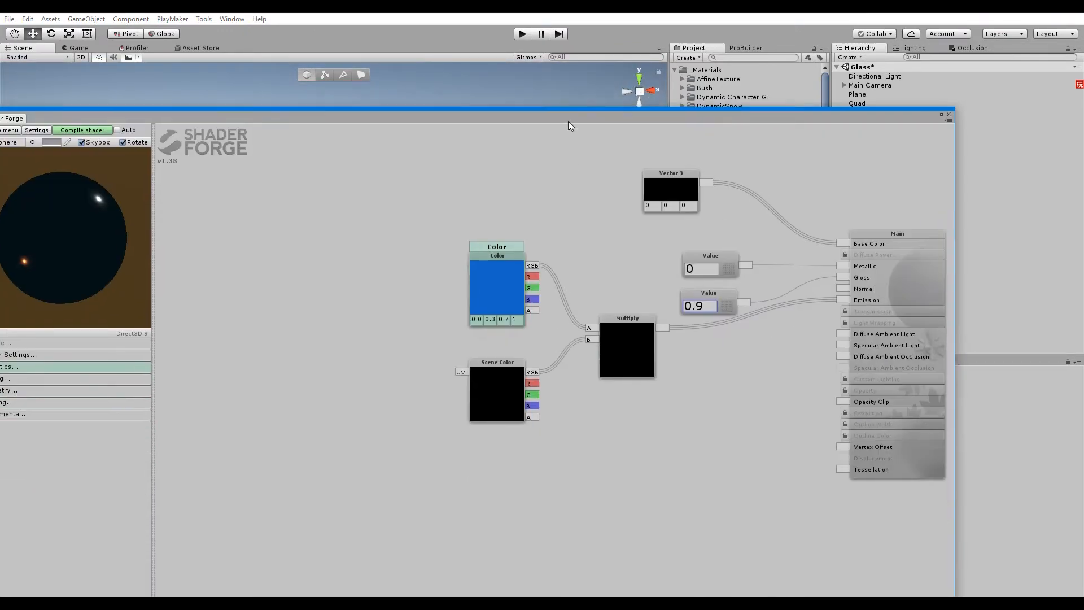
drag(500, 384, 417, 422)
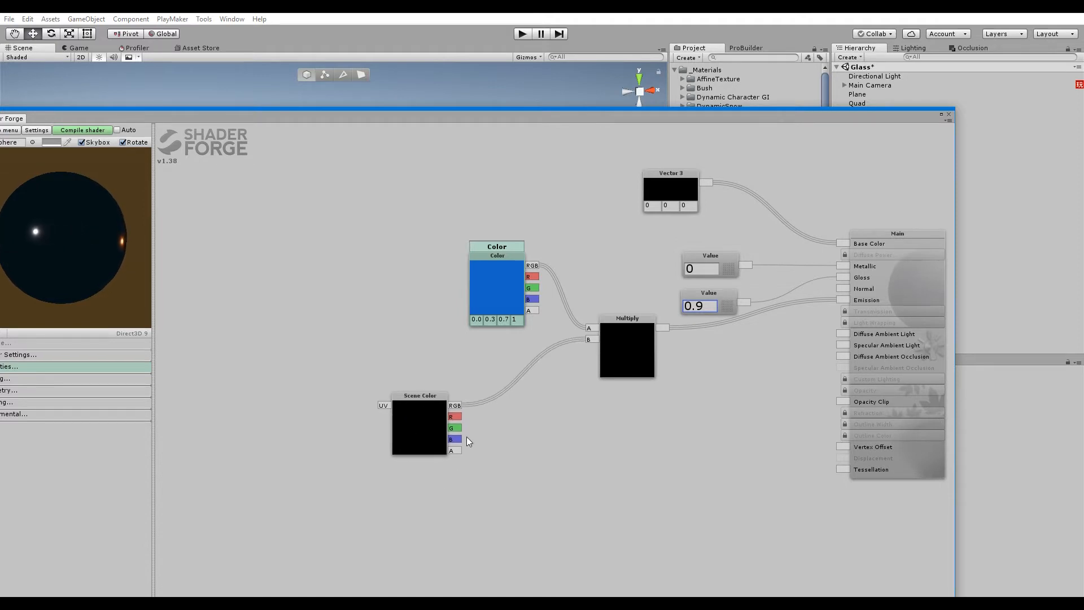
click(415, 428)
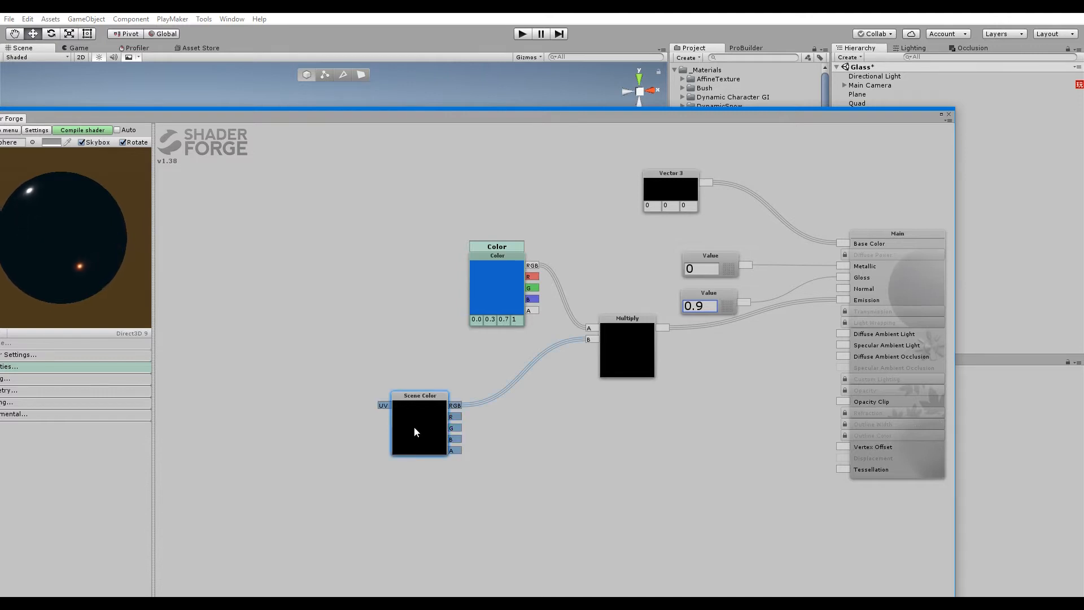
drag(414, 428, 296, 390)
click(415, 423)
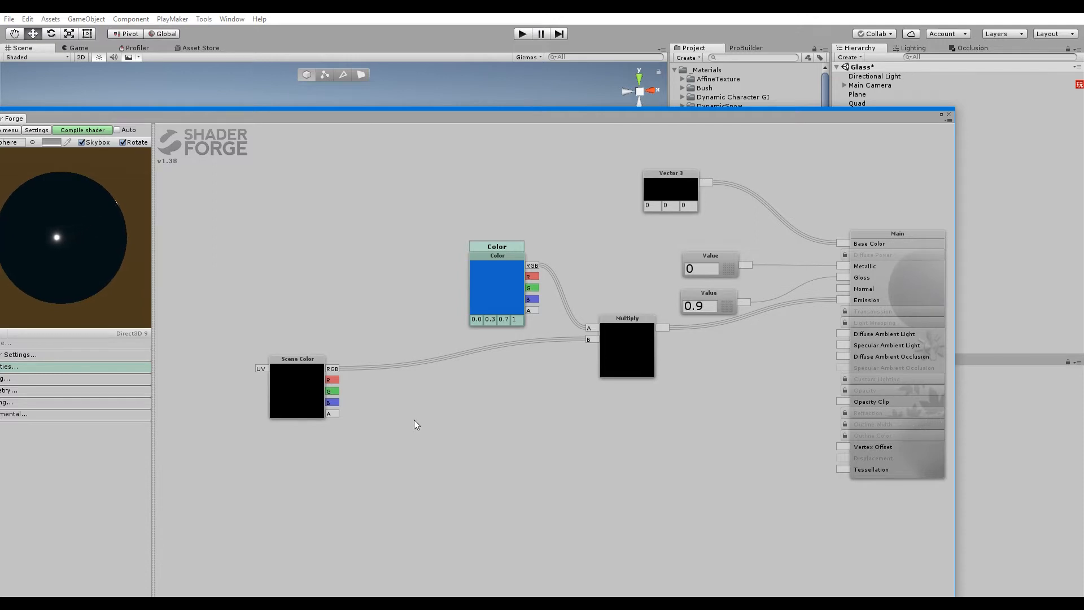
click(307, 372)
key(Delete)
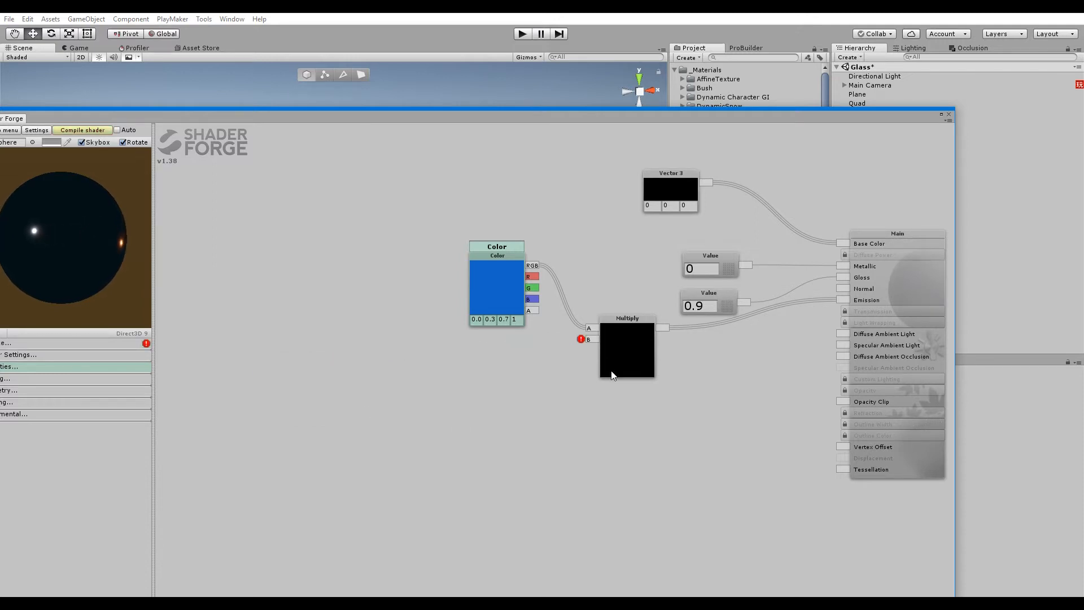
Step: Delete both Value nodes and the Multiply node, and move the Vector 3 node closer to Main
click(731, 302)
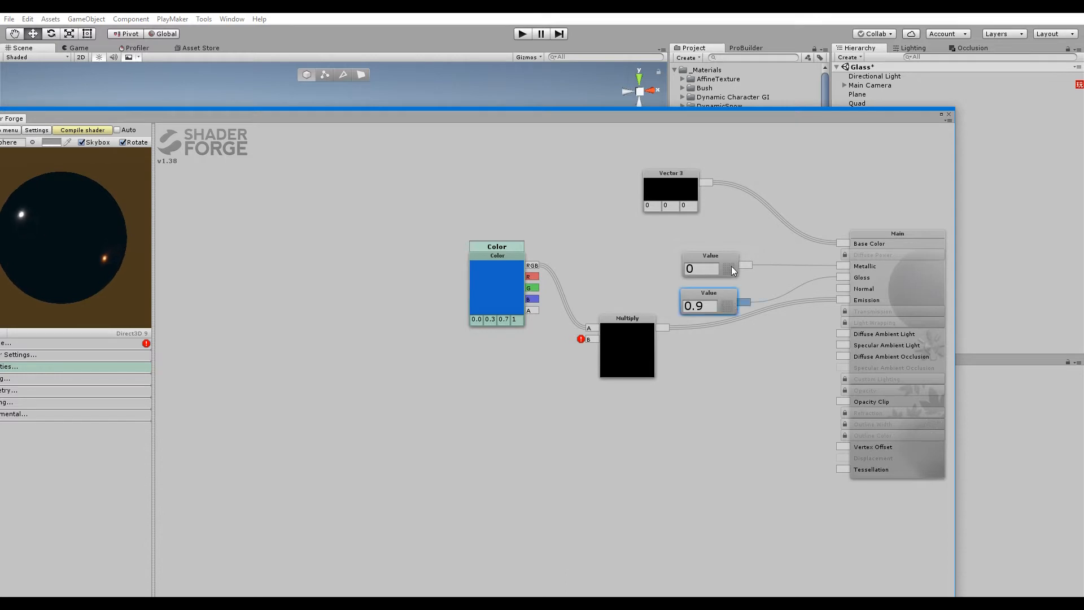
key(Delete)
click(731, 266)
key(Delete)
drag(674, 182, 729, 215)
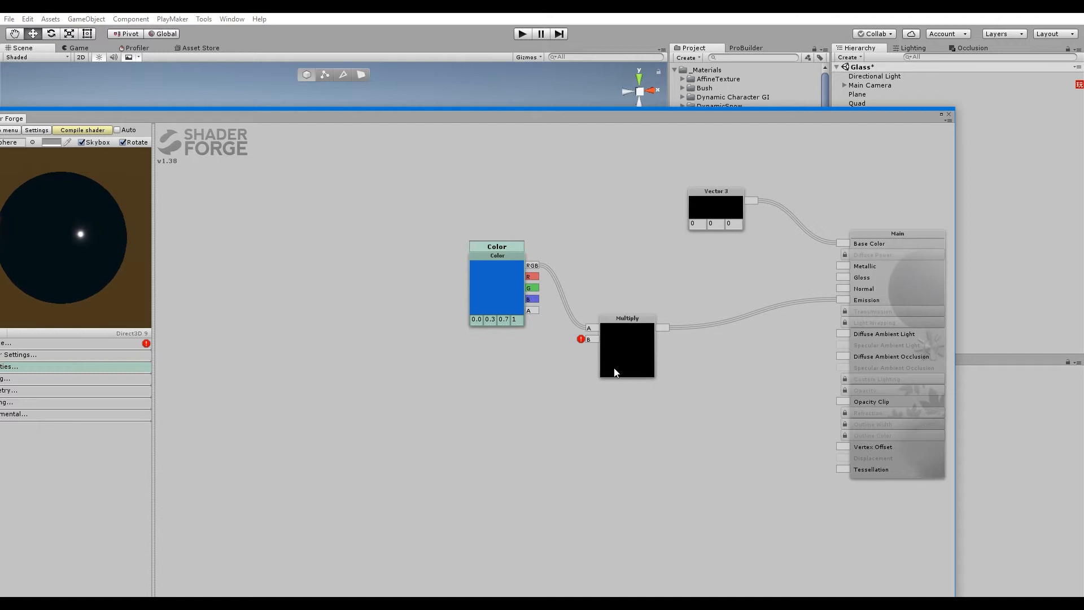
click(636, 345)
key(Delete)
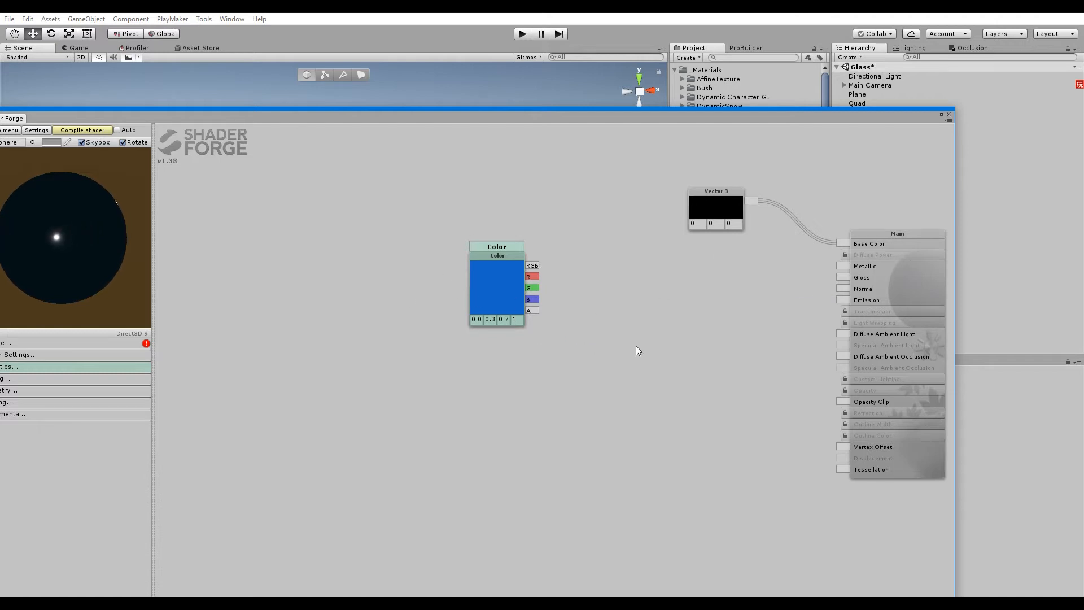
Step: Add a Texture Asset node labelled Transparency Buffer in the empty graph area below and left of the Color node
middle_drag(317, 416, 578, 337)
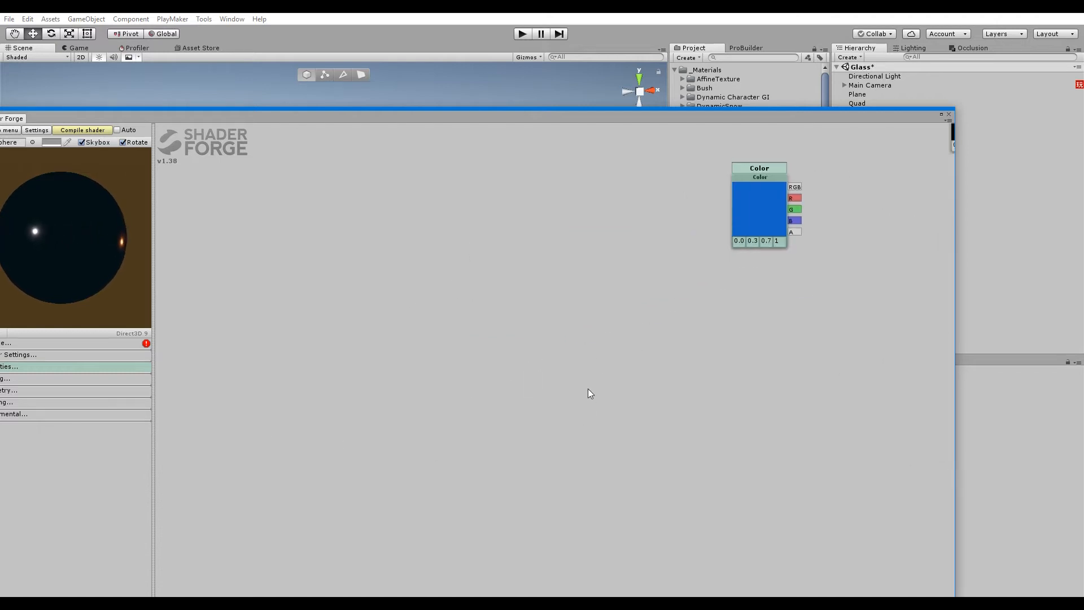
middle_drag(565, 388, 476, 274)
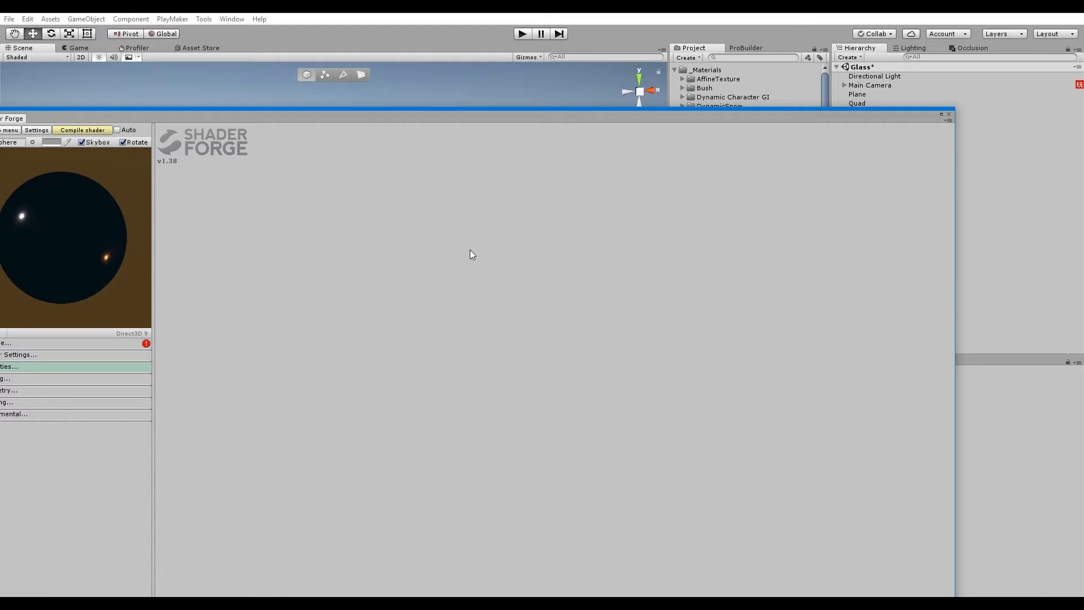
key(s)
key(t)
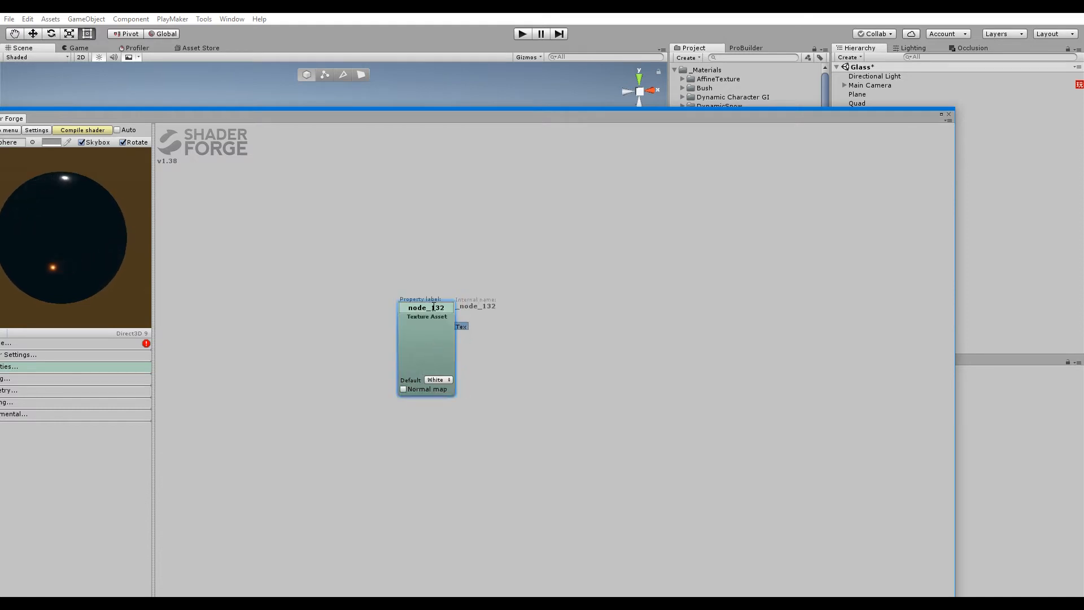
click(433, 307)
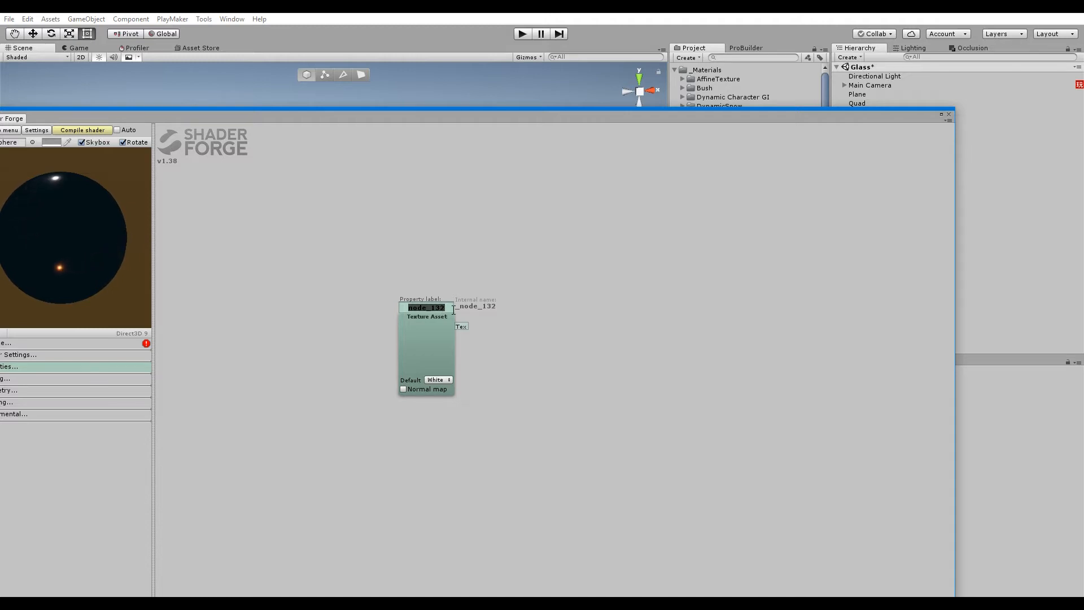
text(Transpare)
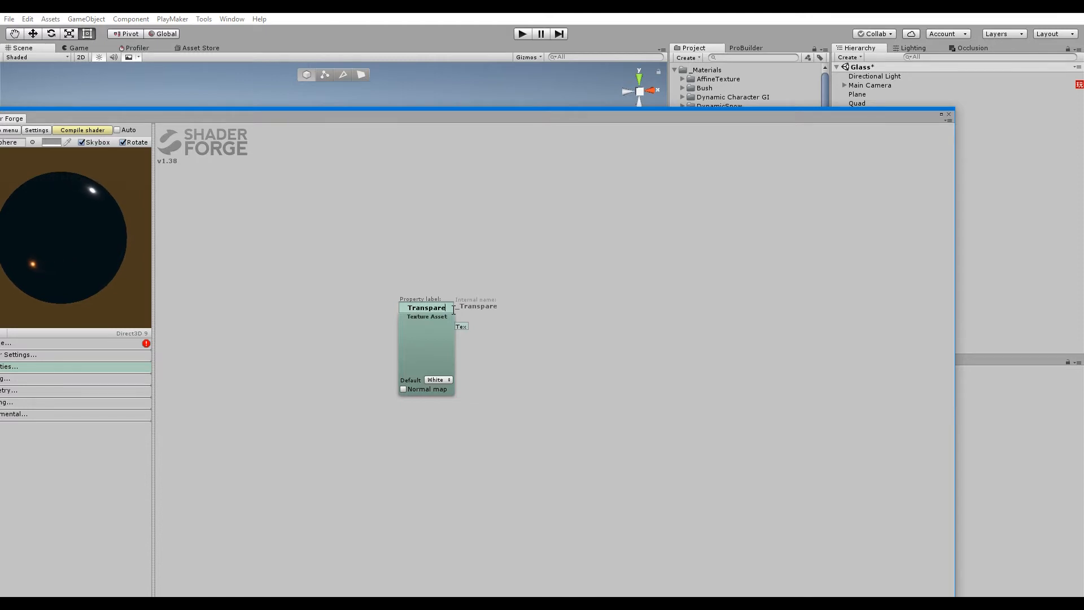
text(ncy Buf)
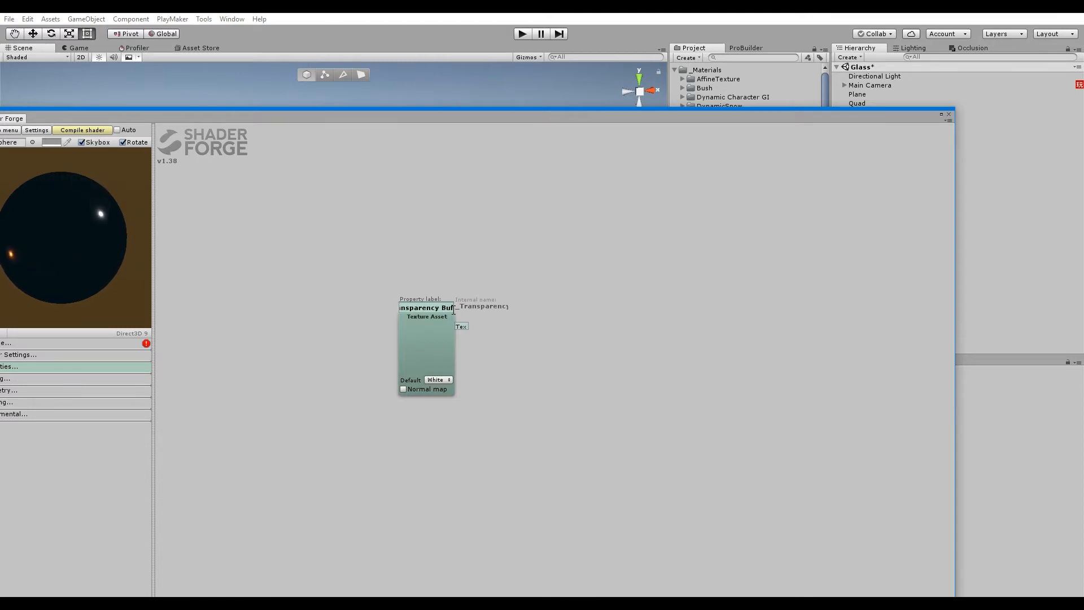
drag(432, 361, 346, 264)
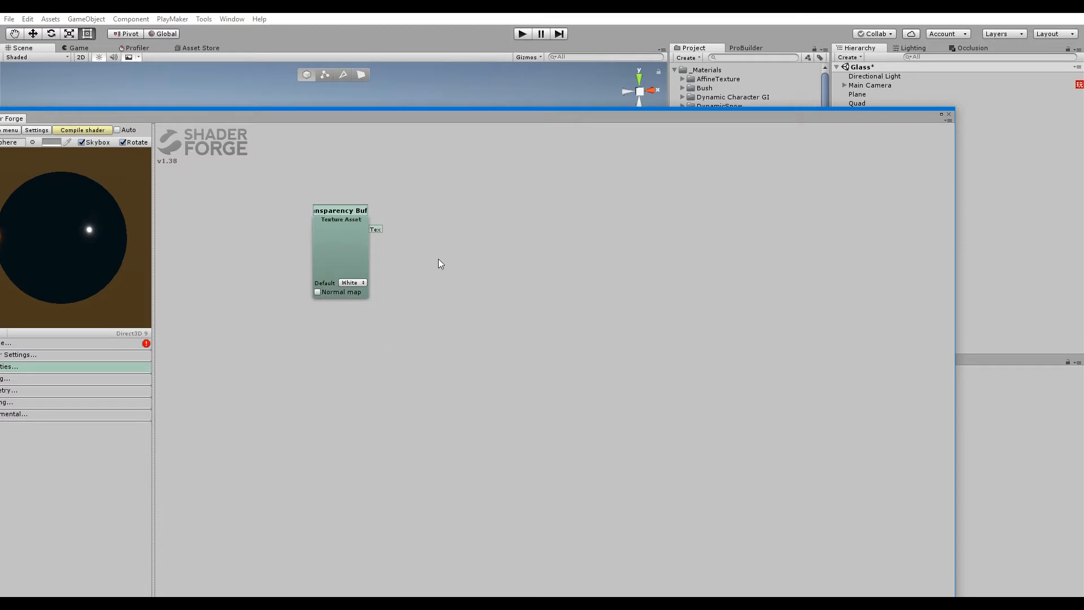
Step: Add a Texture 2D node beside the Transparency Buffer node and connect the buffer's Tex output to its Tex input
key(t)
click(484, 248)
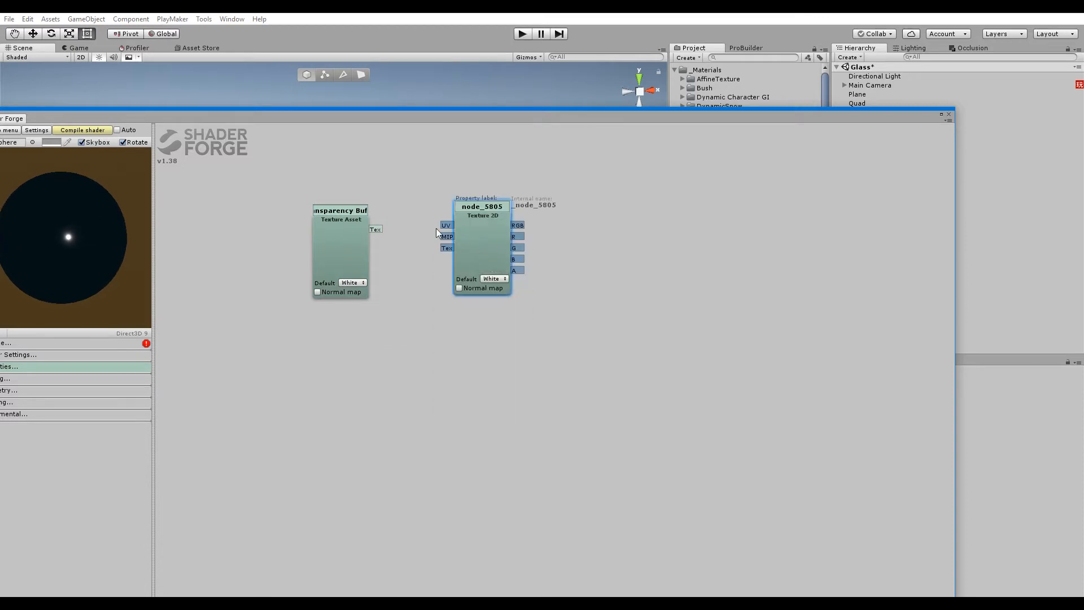
drag(375, 228, 503, 220)
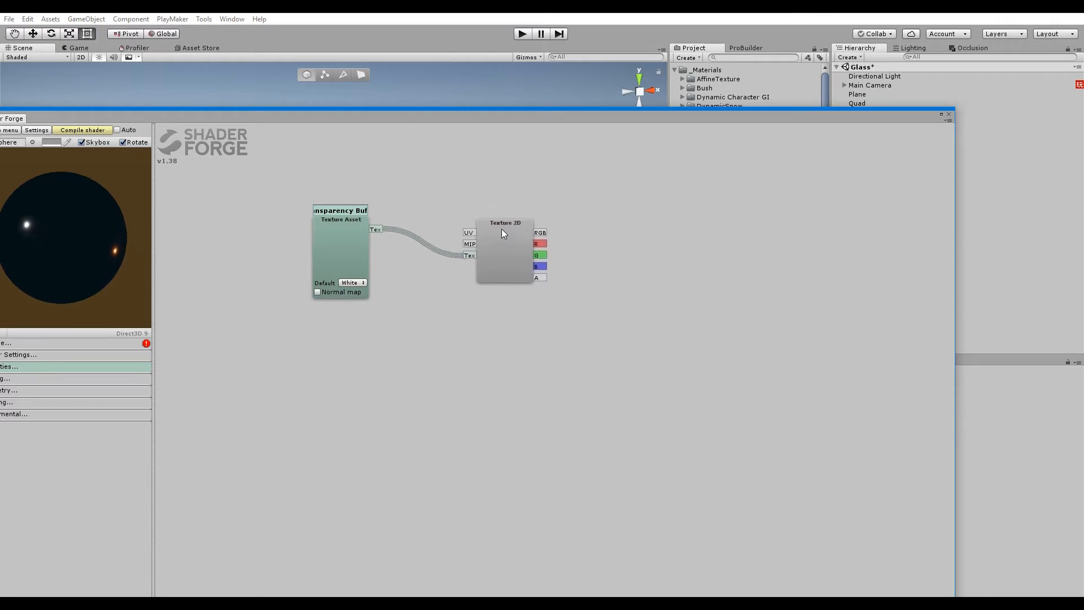
Step: Add a Multiply node combining the Color RGB and Texture 2D RGB outputs, and connect its result to Main's Emission input
scroll(594, 388, down, 3)
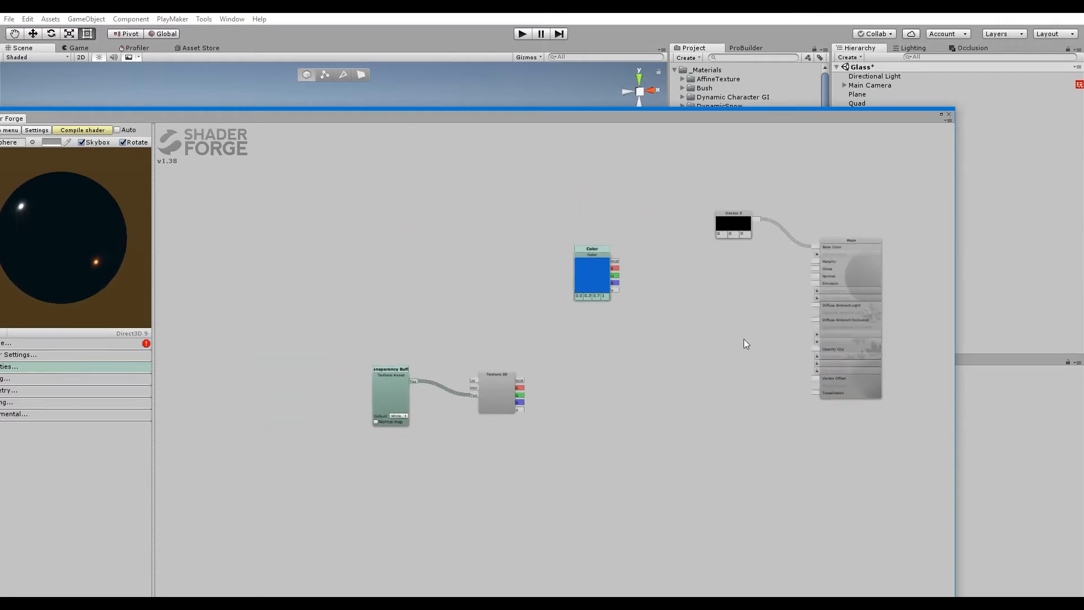
key(m)
drag(744, 340, 712, 341)
drag(616, 261, 687, 332)
mouse_move(518, 380)
mouse_down()
mouse_move(659, 372)
mouse_move(686, 338)
mouse_up()
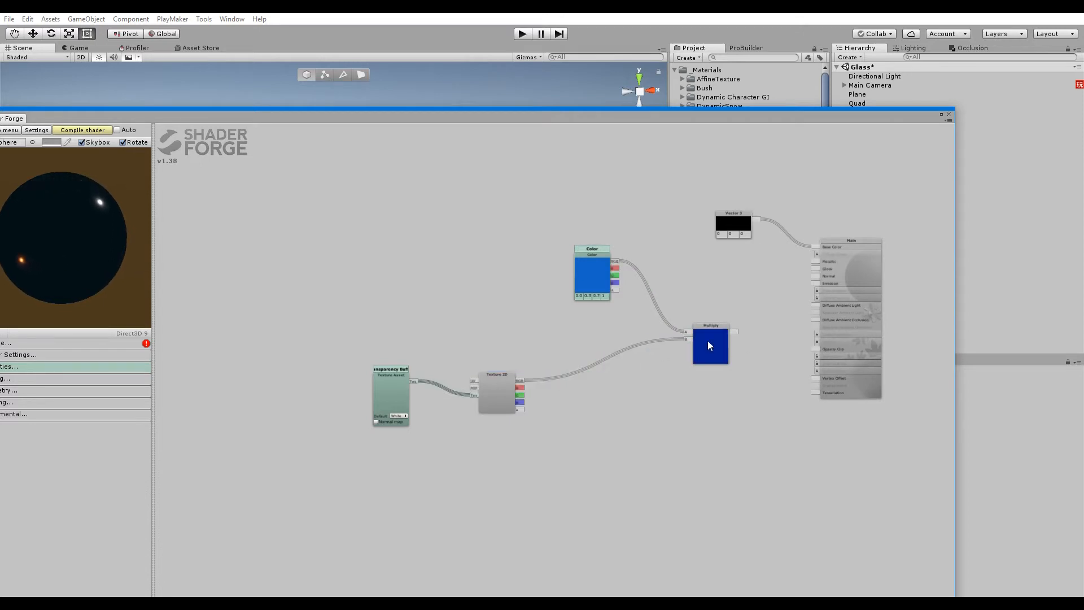
drag(755, 326, 813, 282)
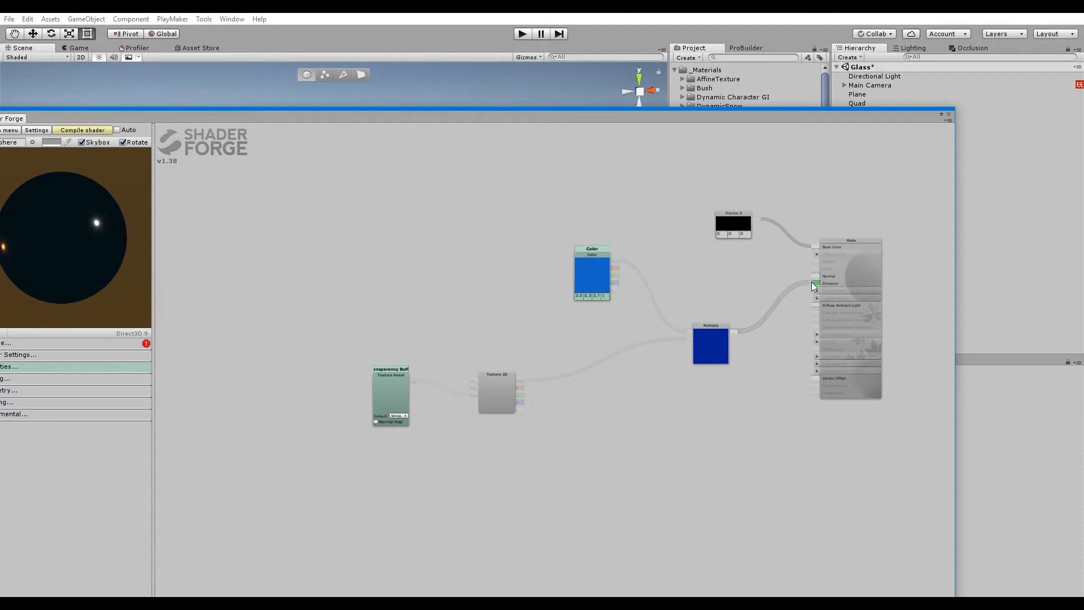
Step: Add two Value nodes of 0 for Main's Metallic and Gloss inputs, and rearrange the Color and Vector 3 nodes
scroll(835, 288, up, 3)
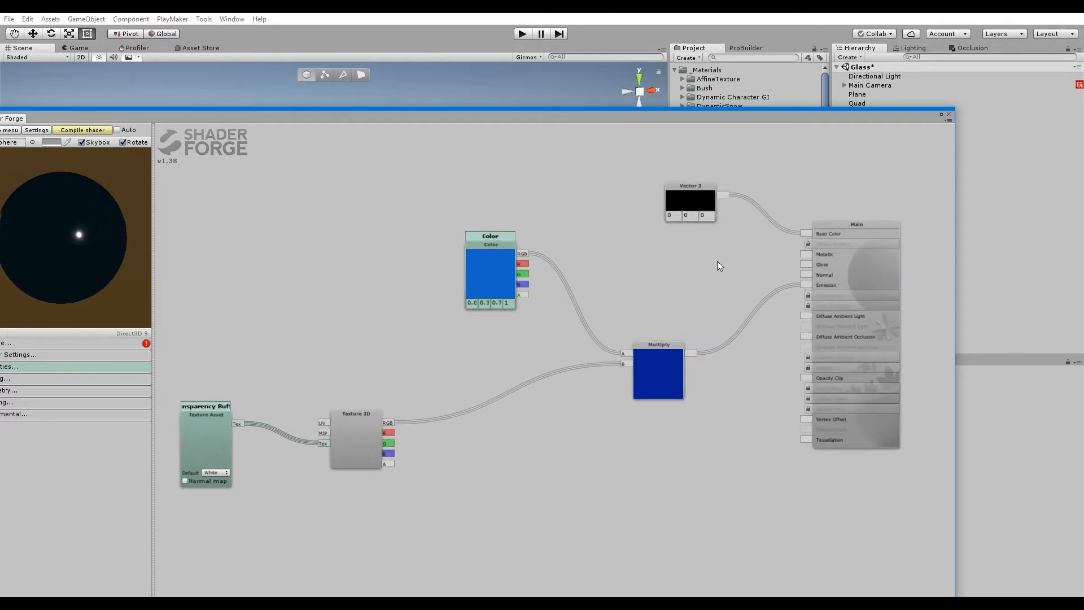
scroll(716, 261, up, 1)
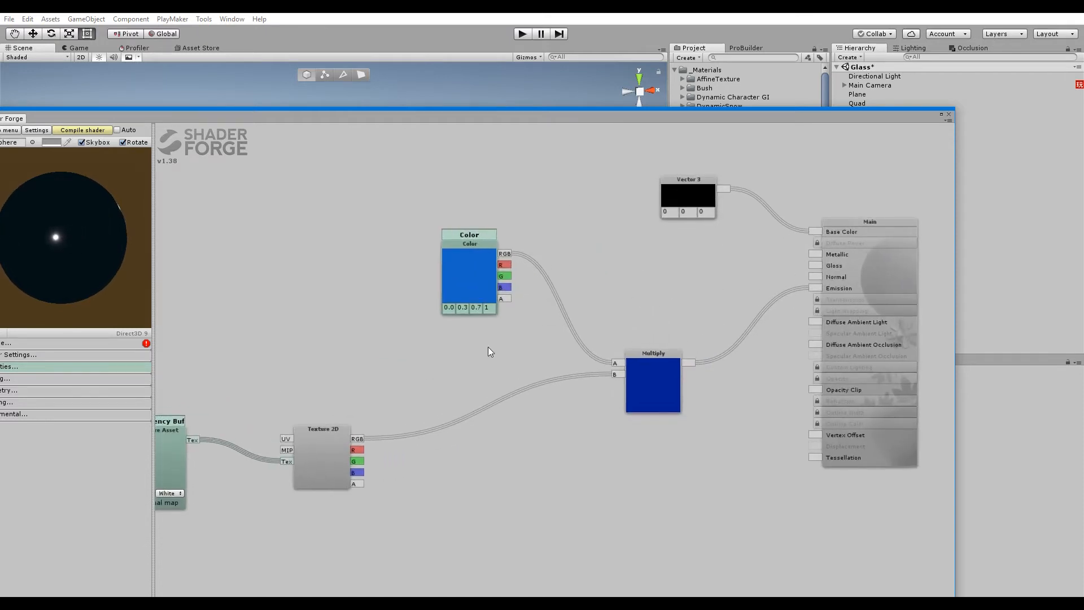
middle_drag(487, 347, 553, 330)
drag(509, 258, 425, 308)
key(1)
click(735, 228)
drag(769, 234, 879, 239)
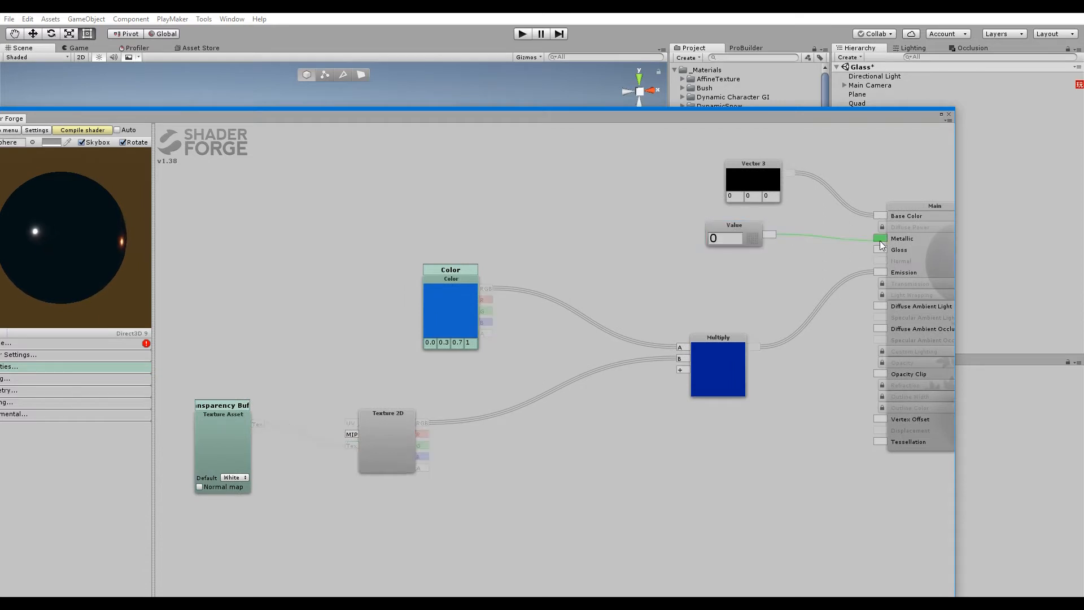
key(1)
click(778, 282)
drag(769, 269, 879, 249)
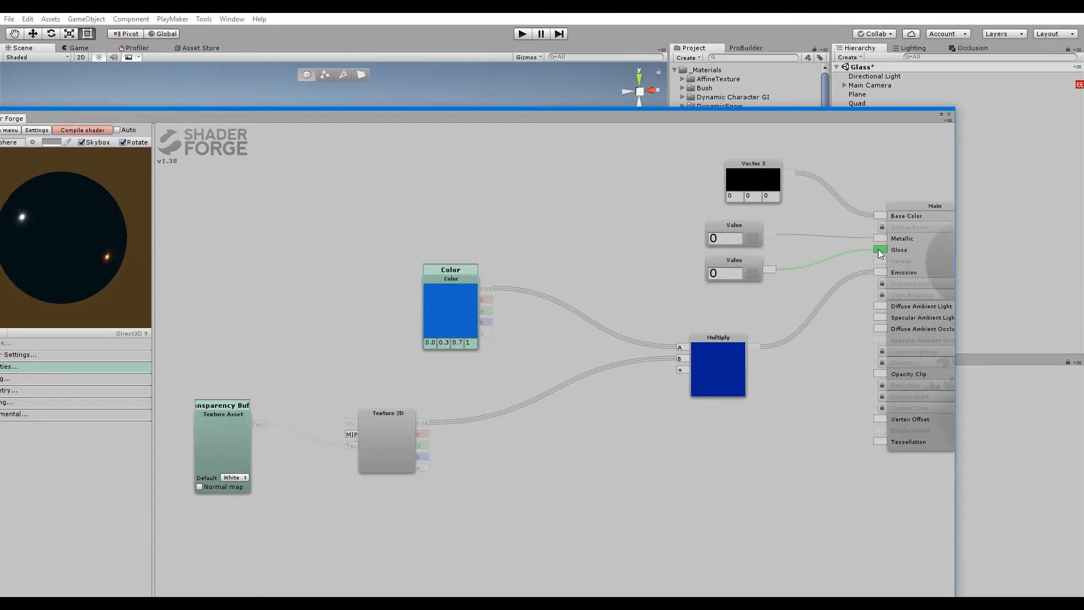
drag(753, 265, 757, 263)
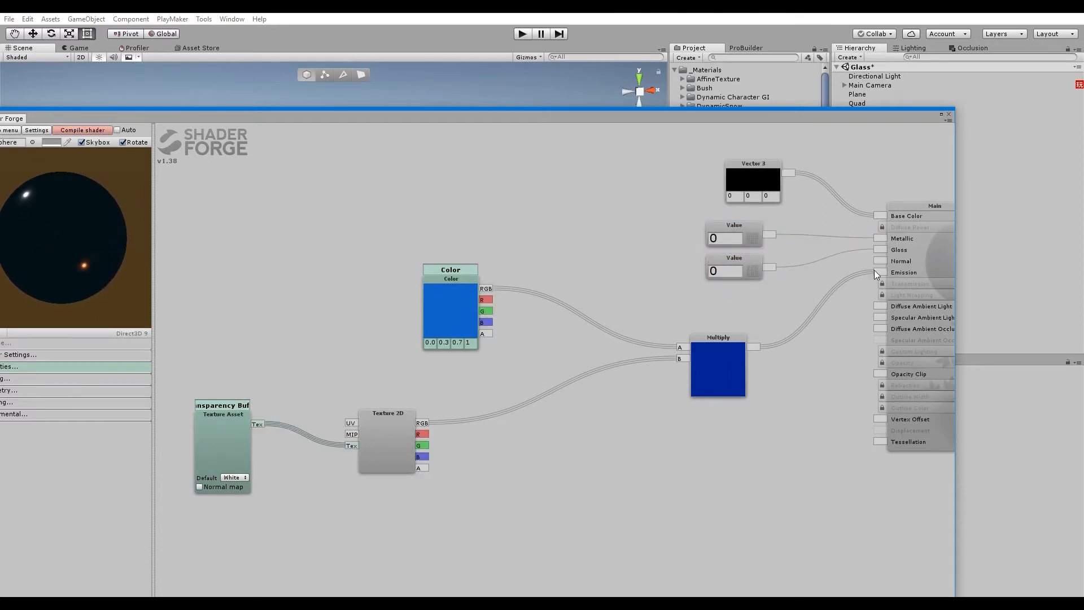
drag(763, 178, 744, 190)
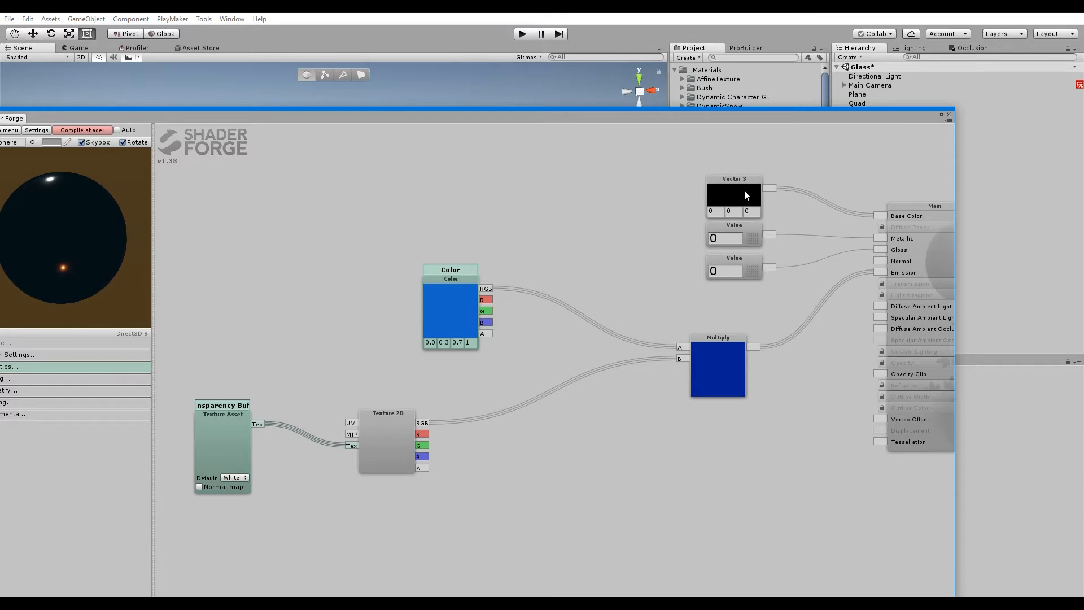
Step: Compile the shader and lower the Shader Forge window to uncover the scene and its glass panels
click(76, 132)
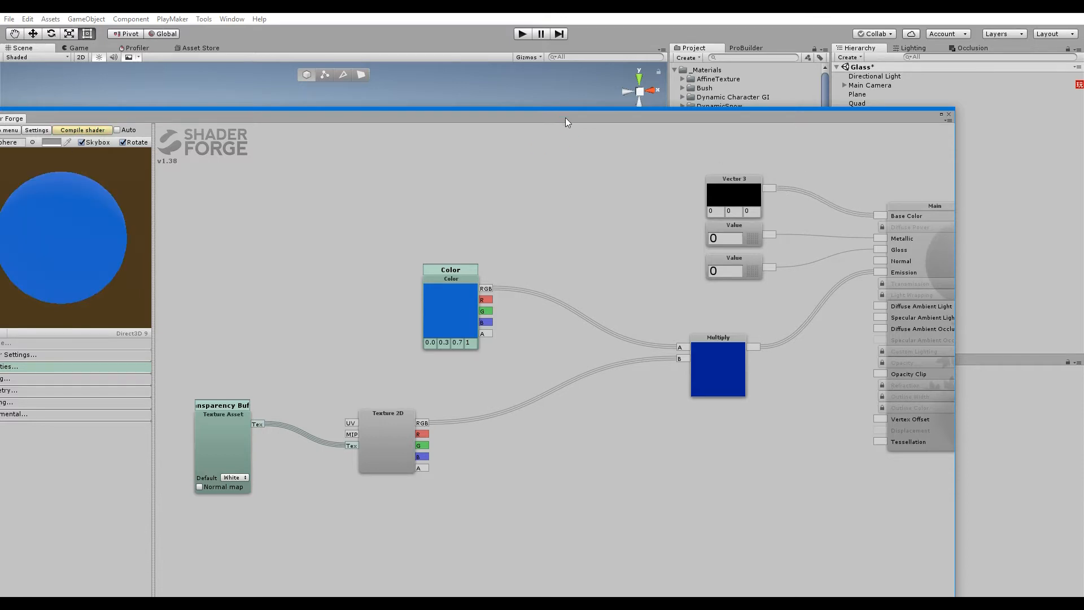
drag(565, 117, 492, 450)
alt+drag(291, 322, 453, 272)
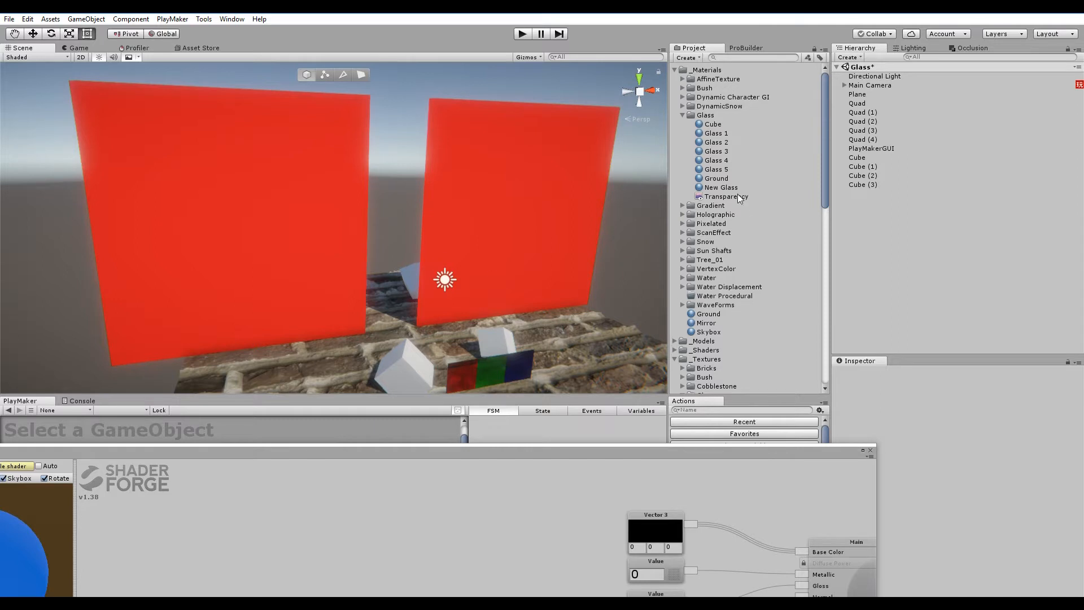
right_click(703, 115)
mouse_move(739, 124)
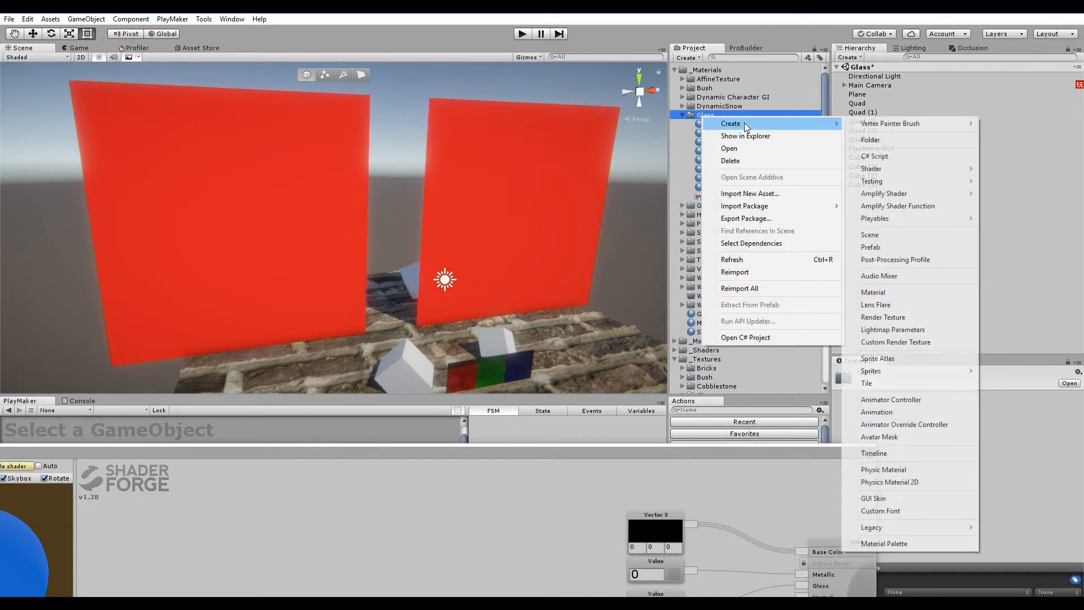
click(907, 317)
text(Transparency)
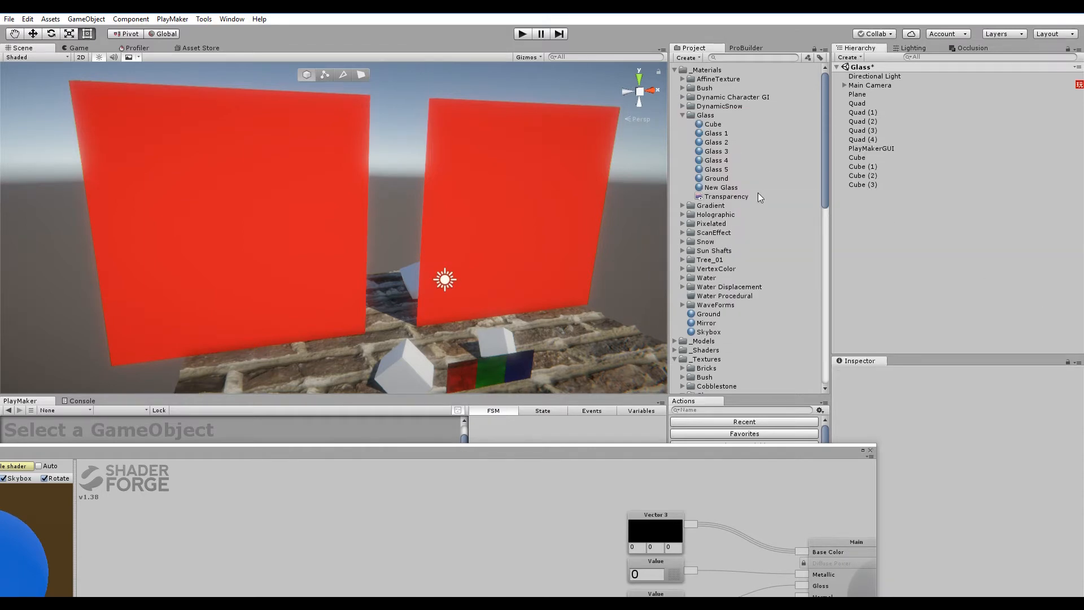
key(Return)
Step: Uncover the Inspector and set the Transparency render texture's Depth Buffer to No depth buffer
drag(828, 454, 784, 470)
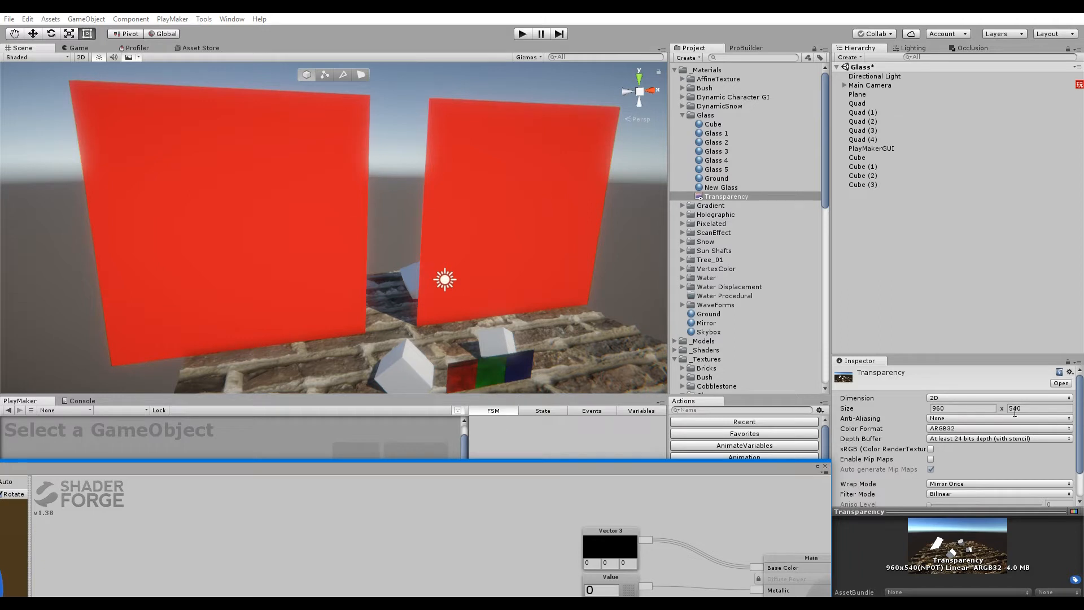
click(948, 440)
click(951, 450)
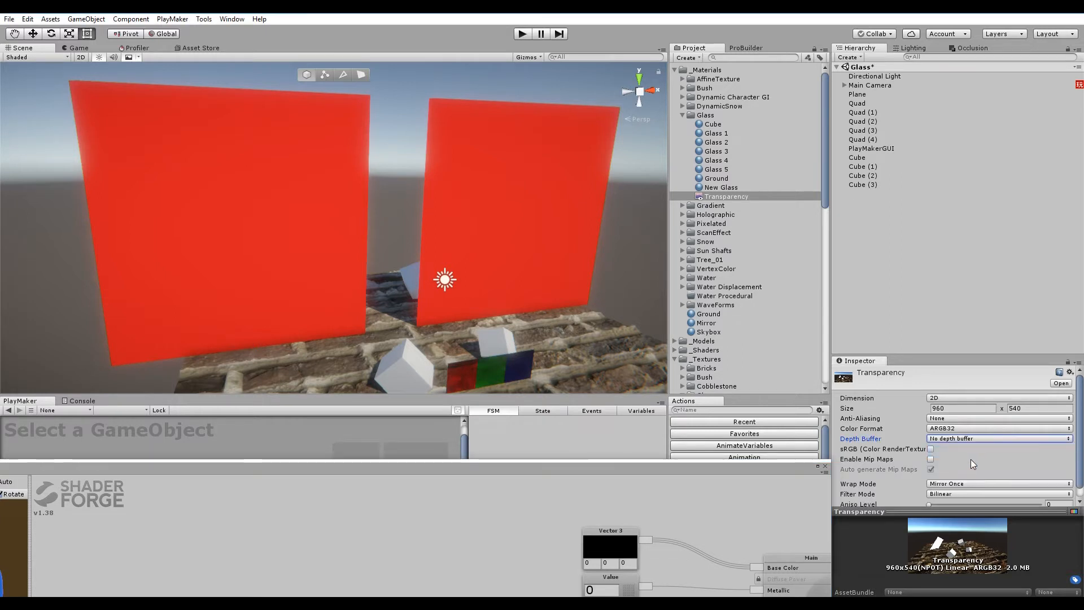
Step: Switch the Transparency texture's Depth Buffer to At least 24 bits depth (with stencil) for comparison and return it to No depth buffer
click(949, 439)
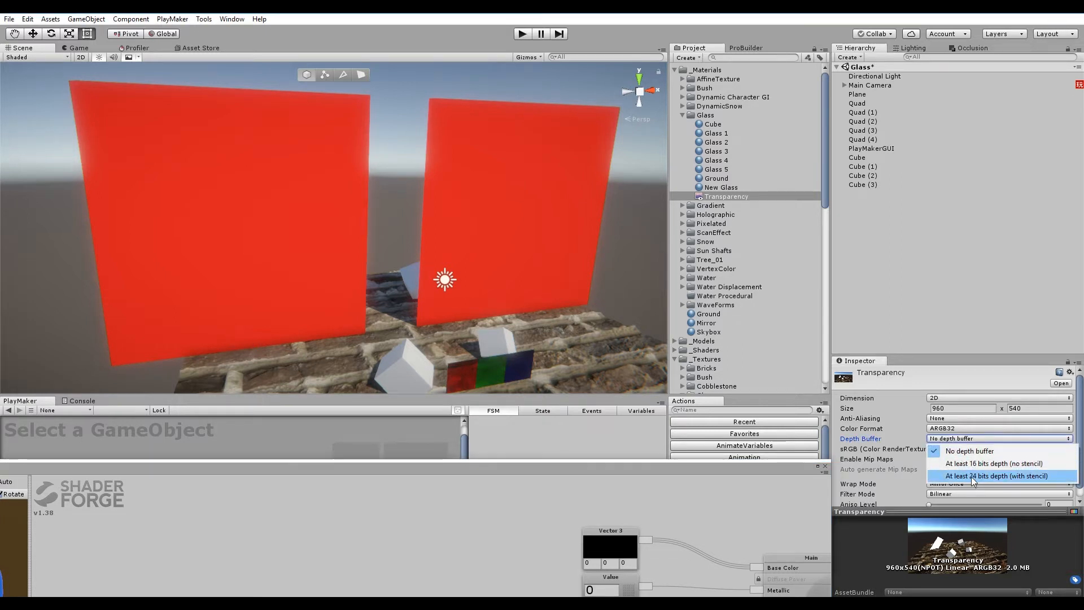
click(972, 482)
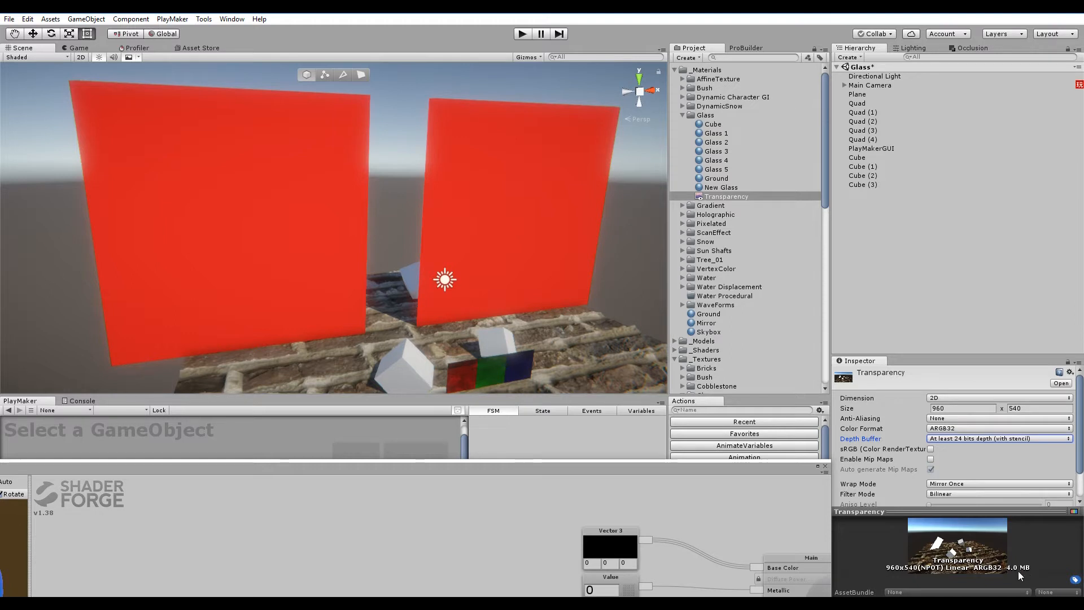
click(942, 439)
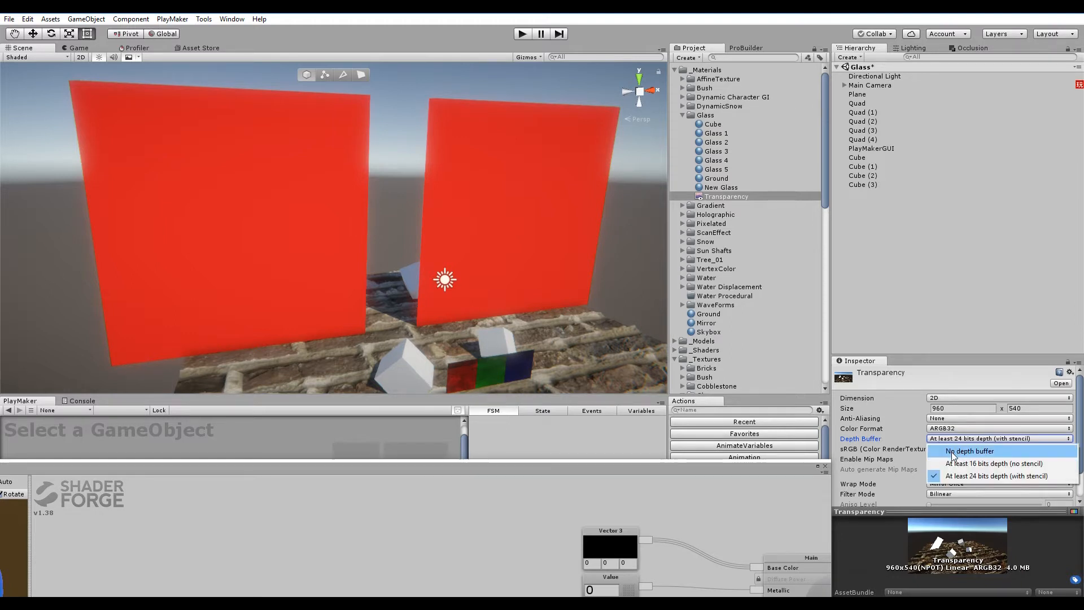
click(953, 451)
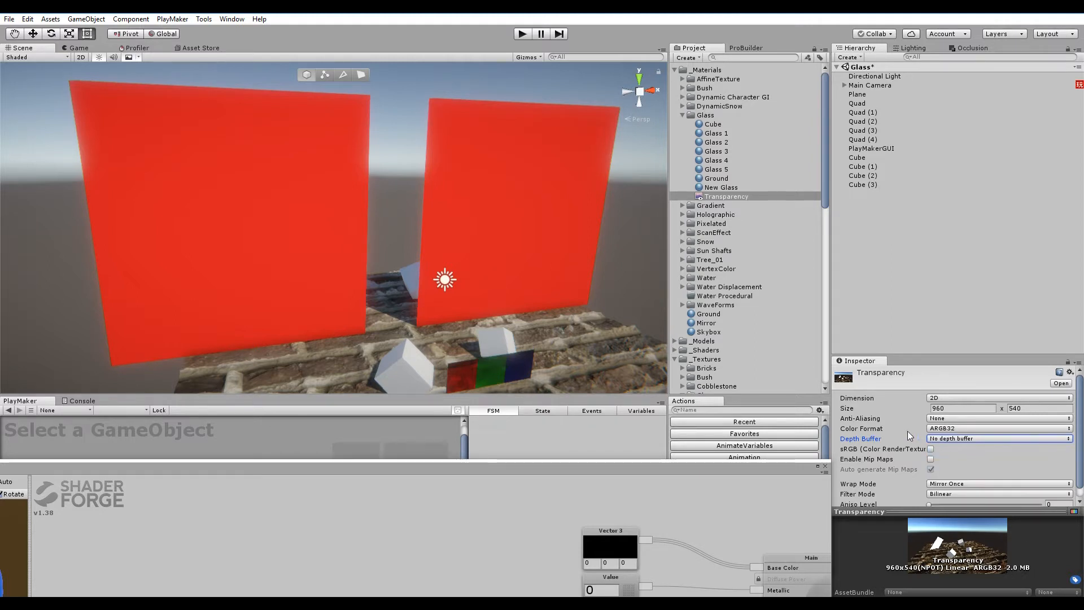
Step: Assign the Transparency render texture to the New Glass material's Transparency Buffer slot and check the glass panels in the scene
drag(687, 474, 612, 485)
click(722, 188)
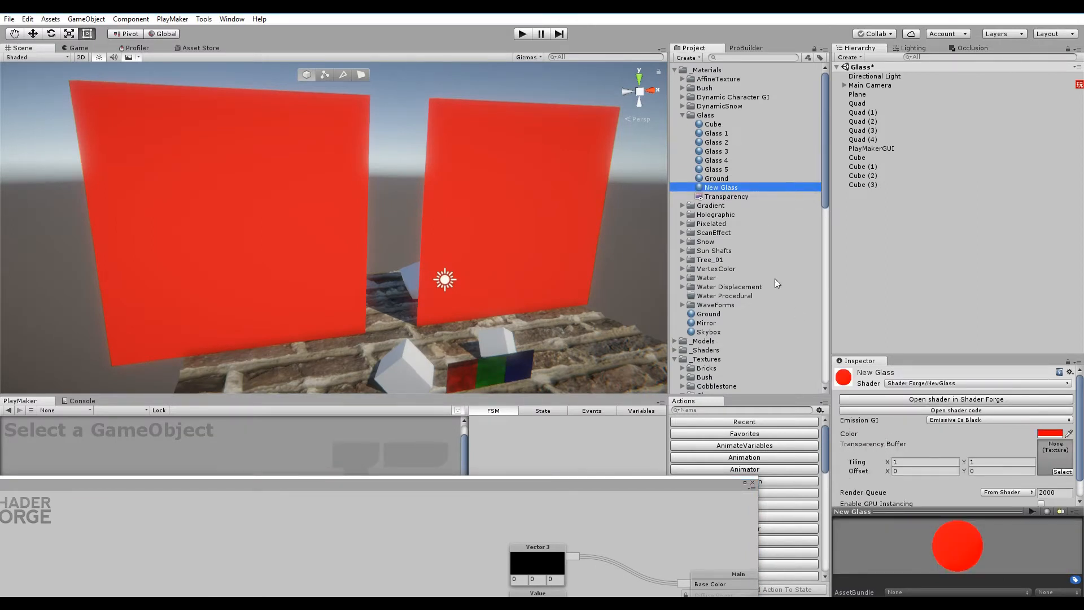
drag(720, 199, 1057, 460)
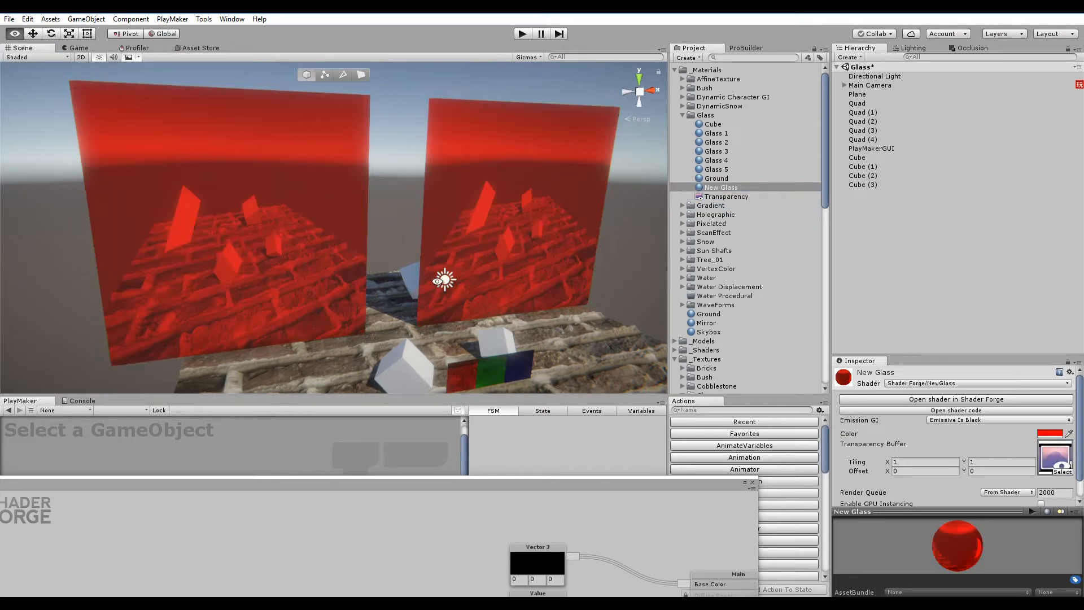
alt+drag(427, 270, 424, 310)
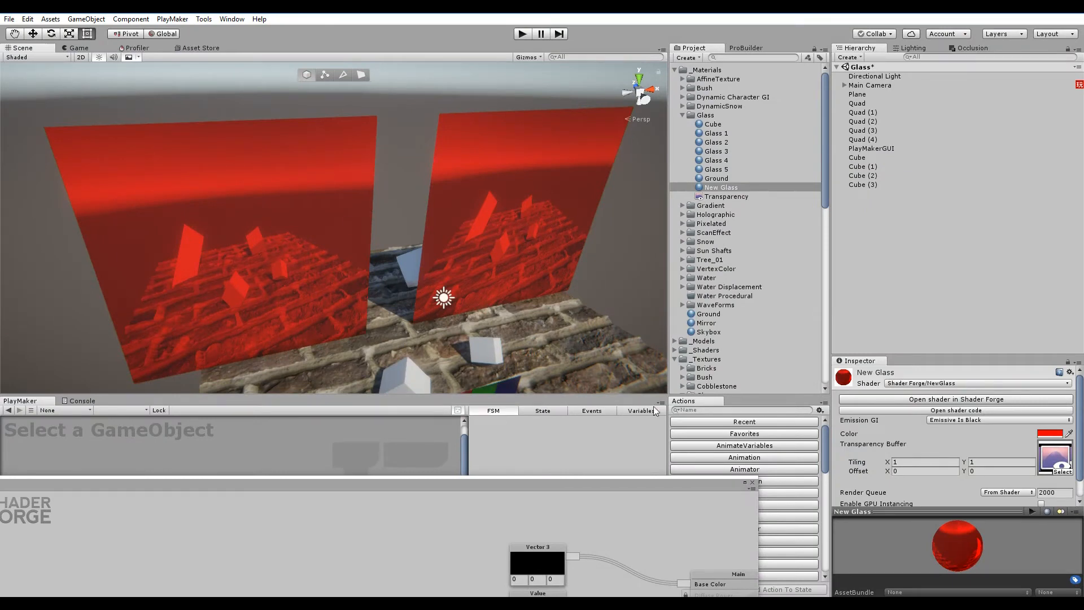
Step: Check the Target Texture of the TransparencyCamera under Main Camera, locate that texture in the project, and view the glass panels
click(853, 85)
click(844, 85)
click(883, 94)
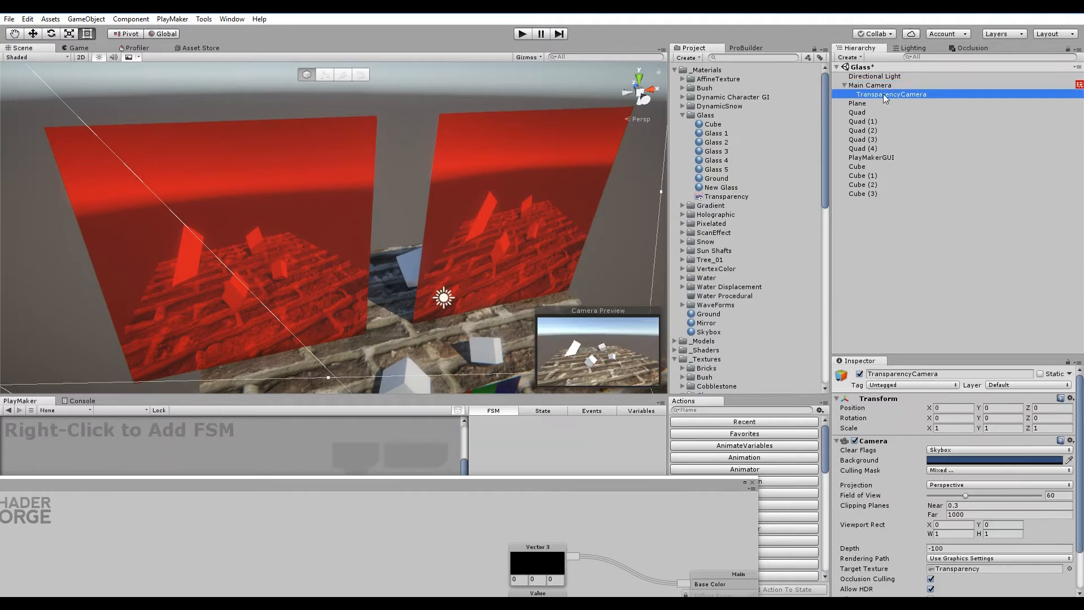
click(946, 568)
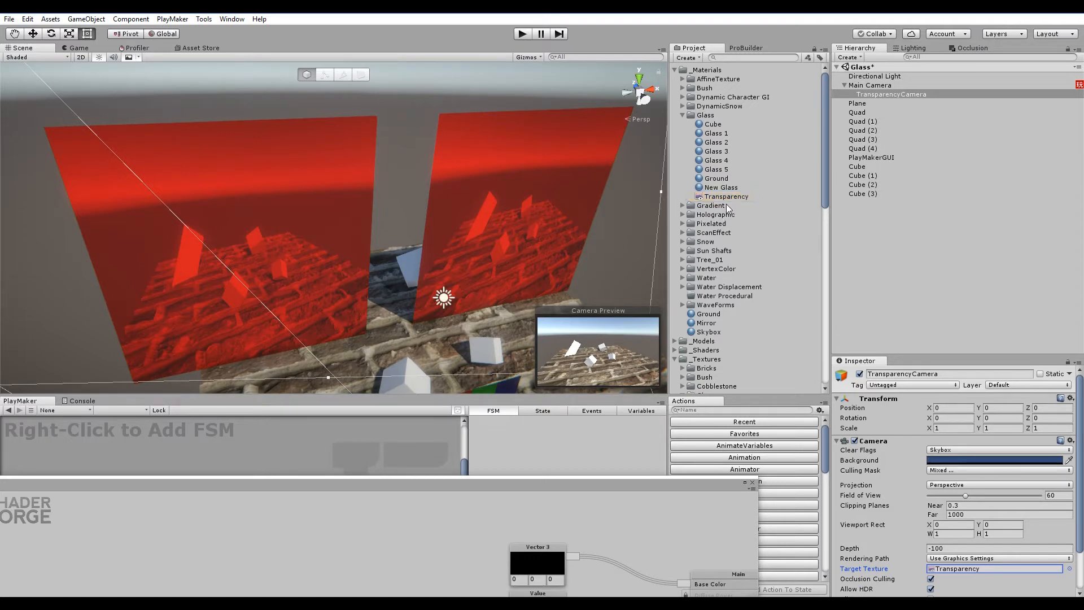
alt+drag(320, 266, 467, 232)
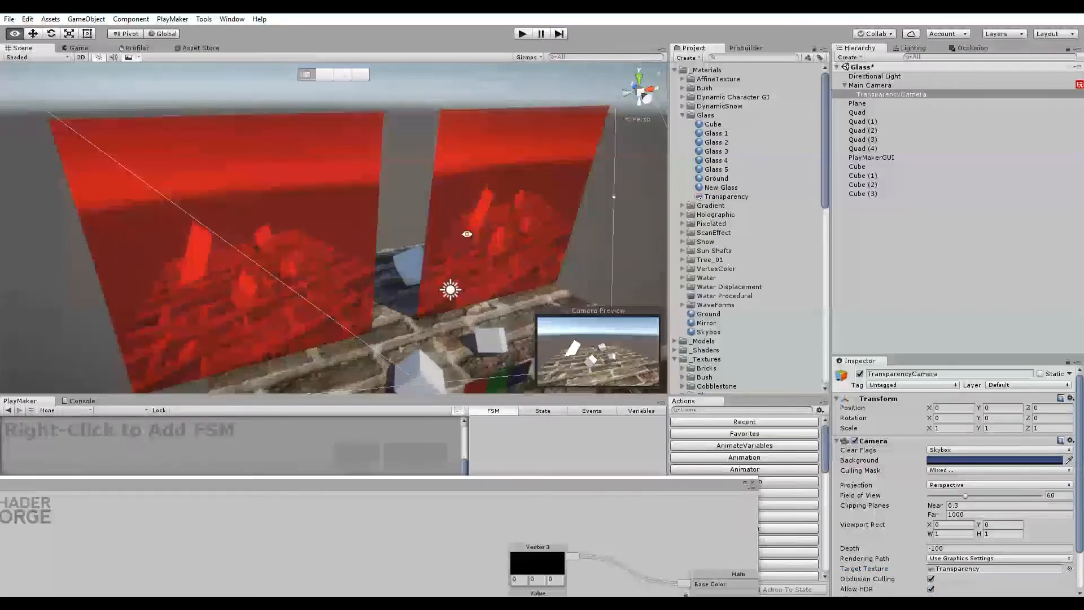
click(938, 214)
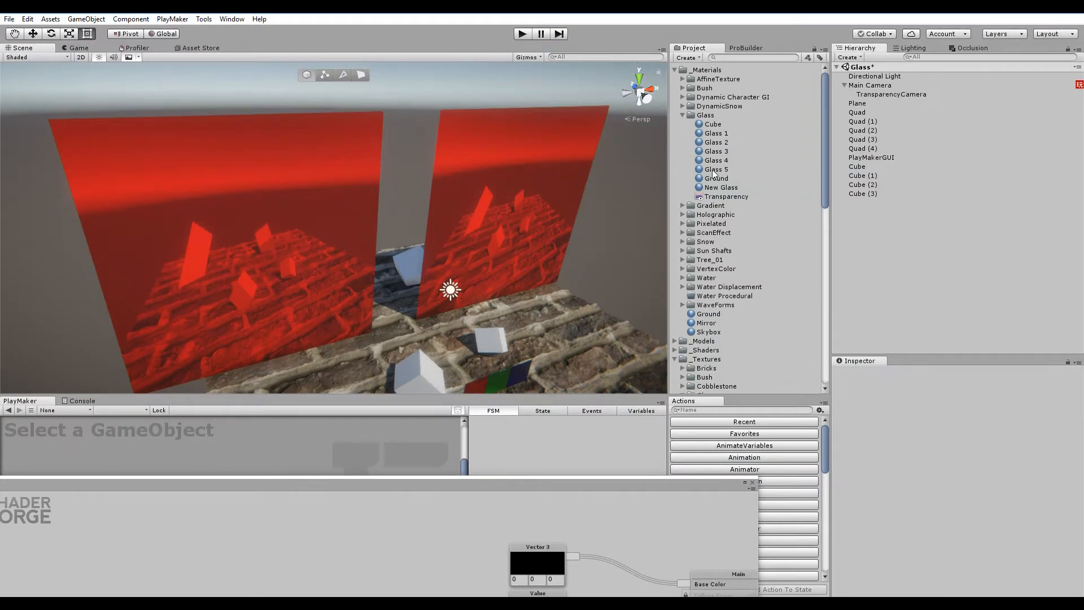
Step: Add a Screen Position node to the New Glass shader graph and set its mode to Scene UVs
click(722, 188)
drag(385, 480, 633, 43)
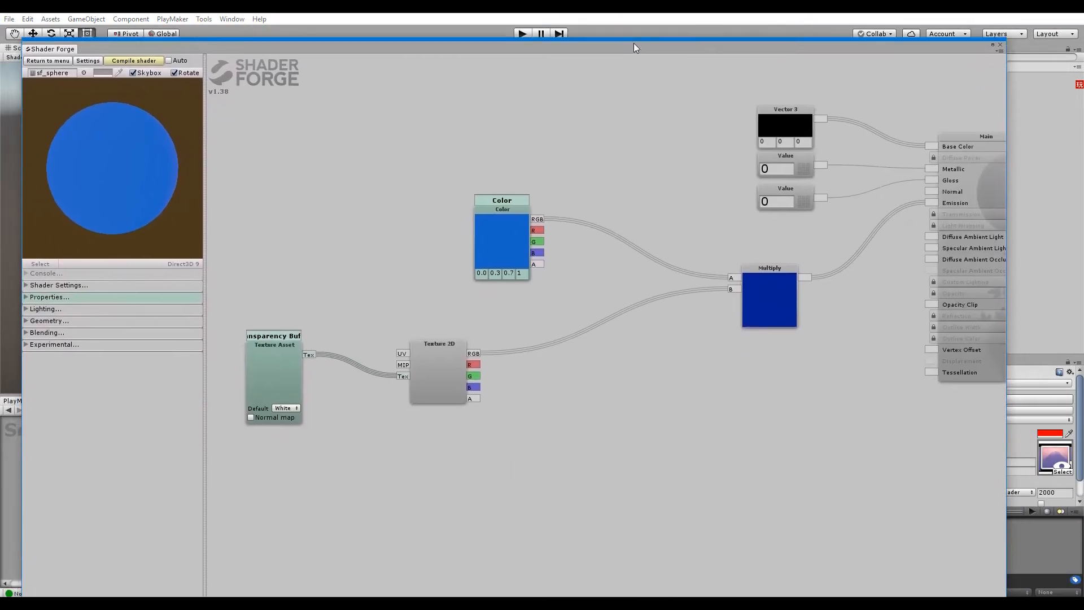
key(s)
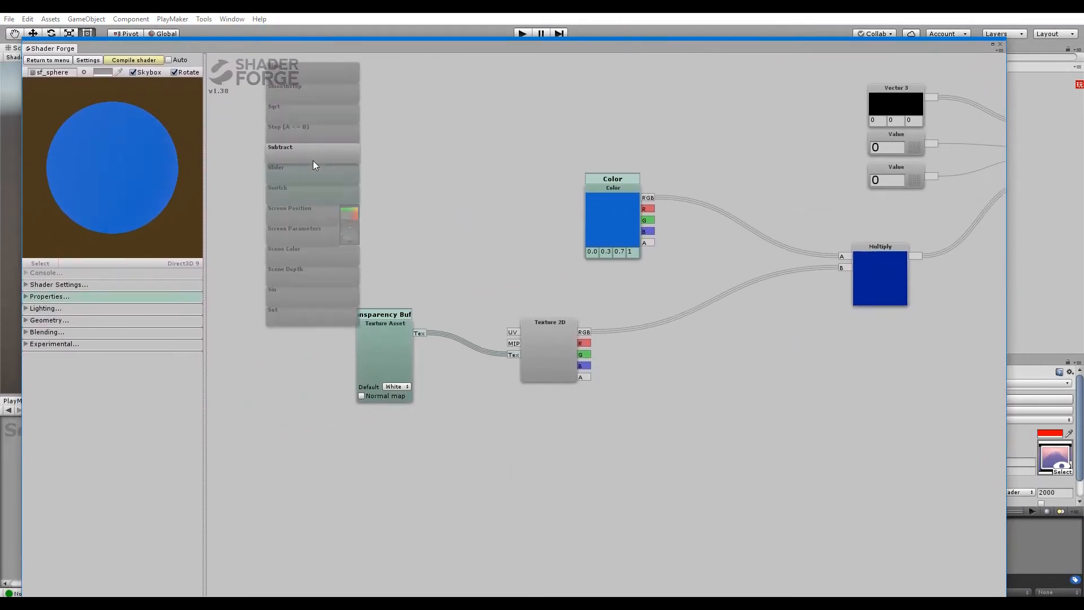
click(303, 217)
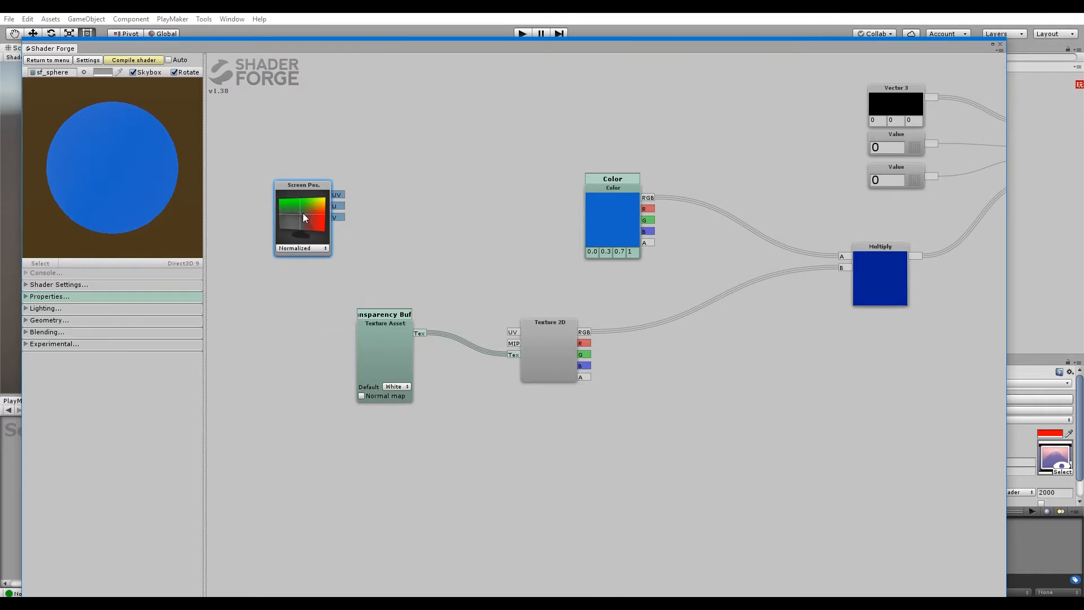
click(303, 248)
click(313, 286)
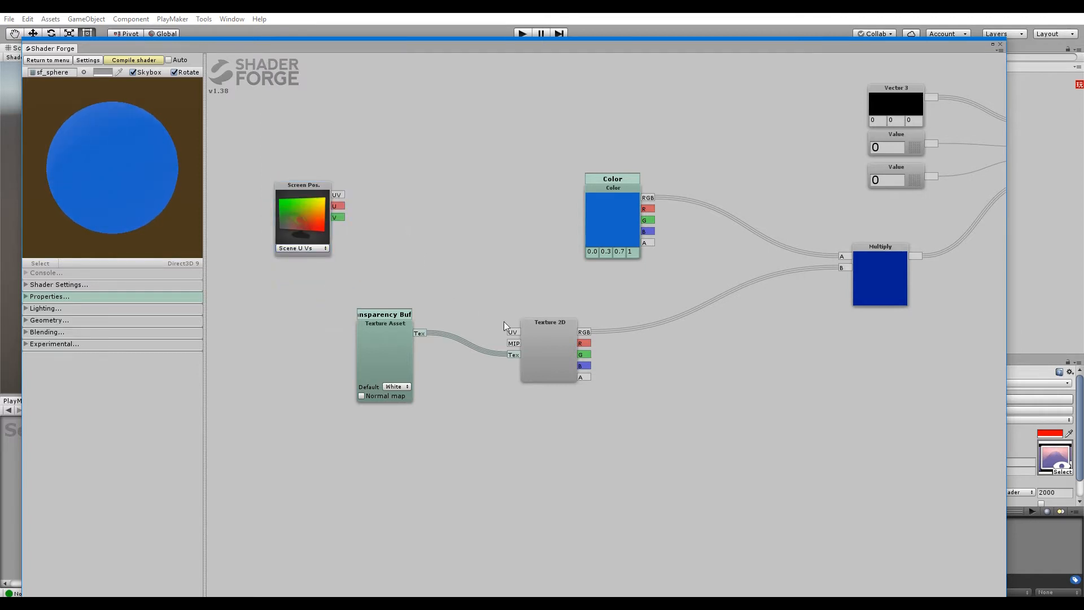
Step: Feed the Screen Position node's UV output into the Texture 2D node's UV input and compile the shader
drag(337, 195, 514, 329)
drag(296, 208, 379, 252)
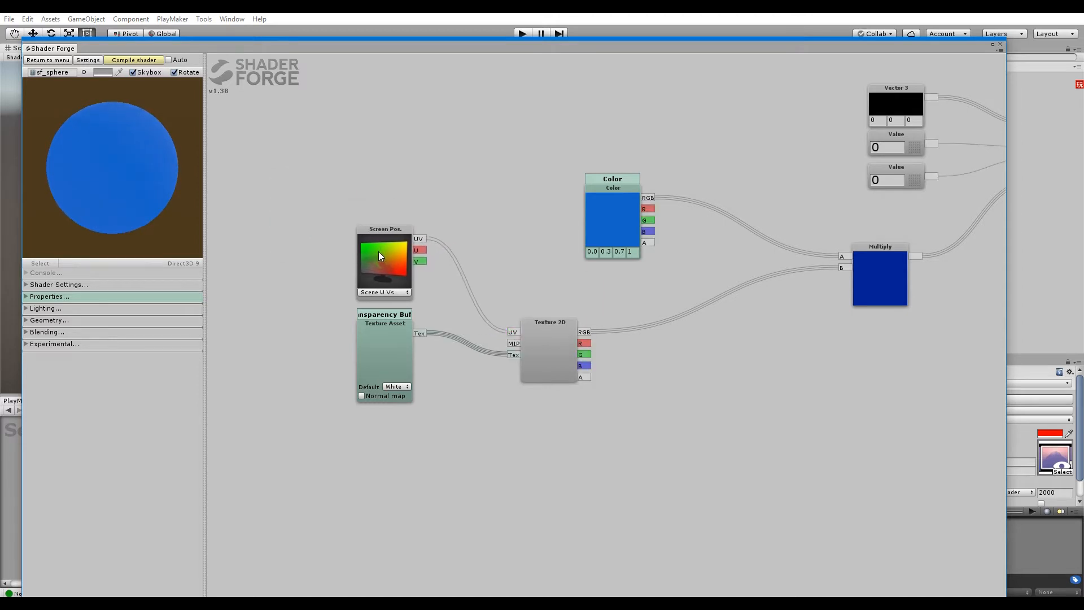
click(139, 61)
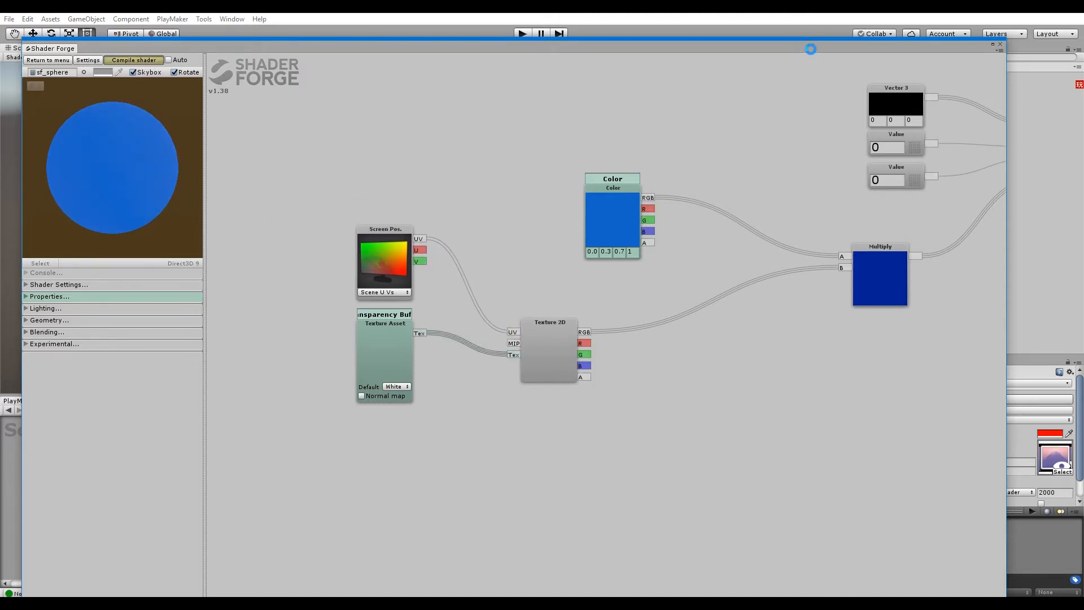
Step: Try the Normalized and Tiled modes on the Screen Position node and return it to Scene UVs
click(374, 292)
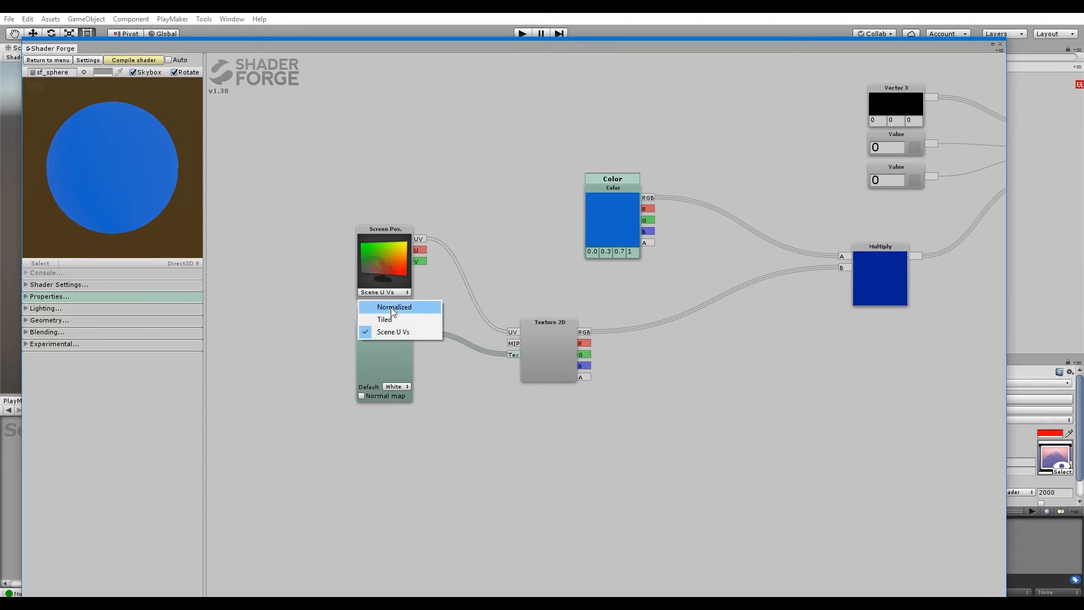
click(394, 308)
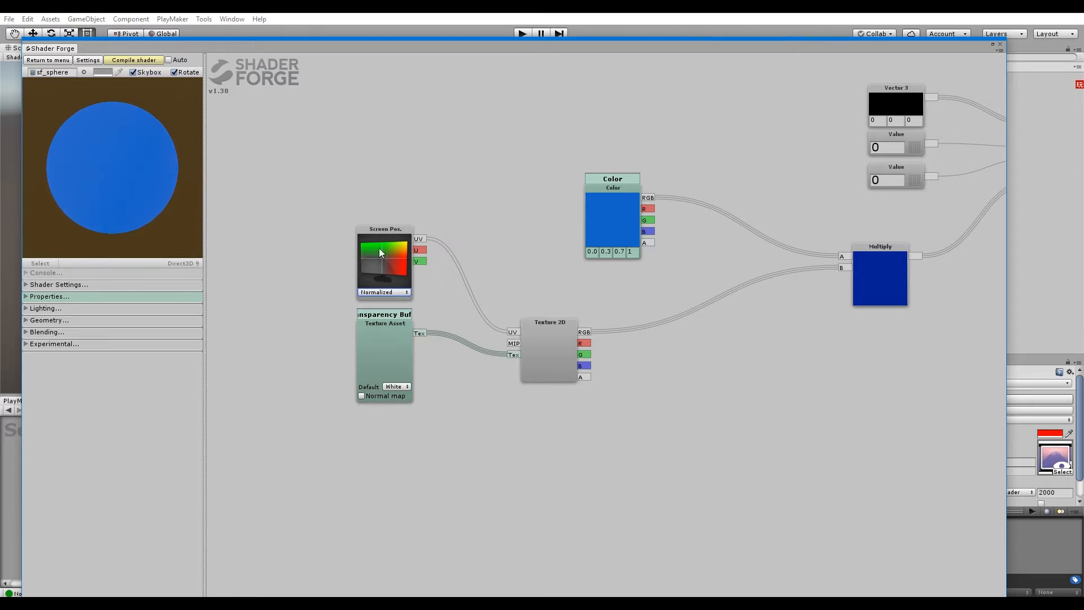
click(384, 292)
click(388, 321)
click(383, 291)
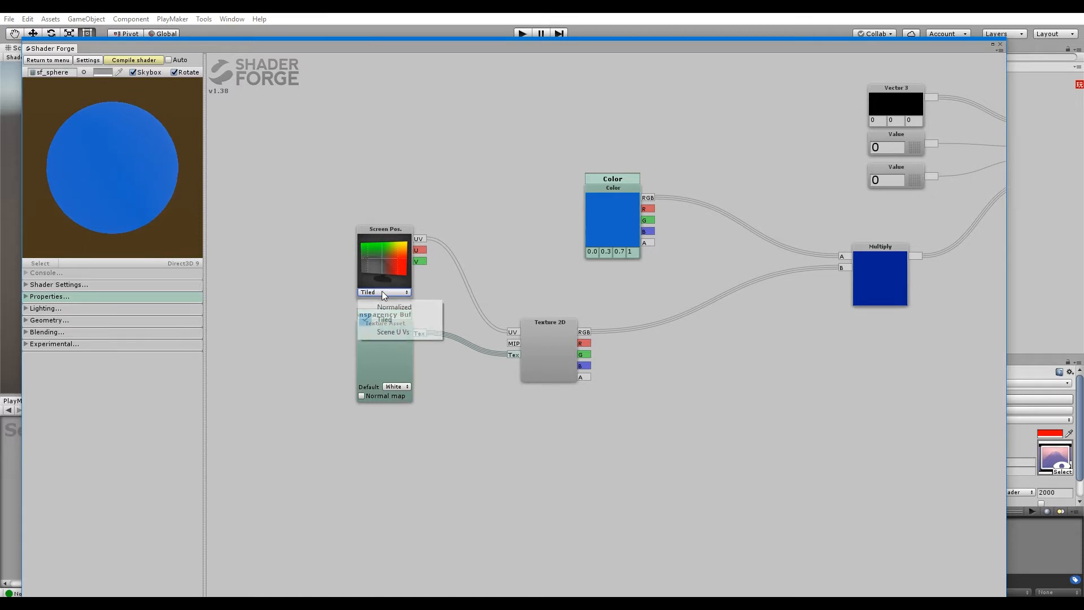
click(389, 332)
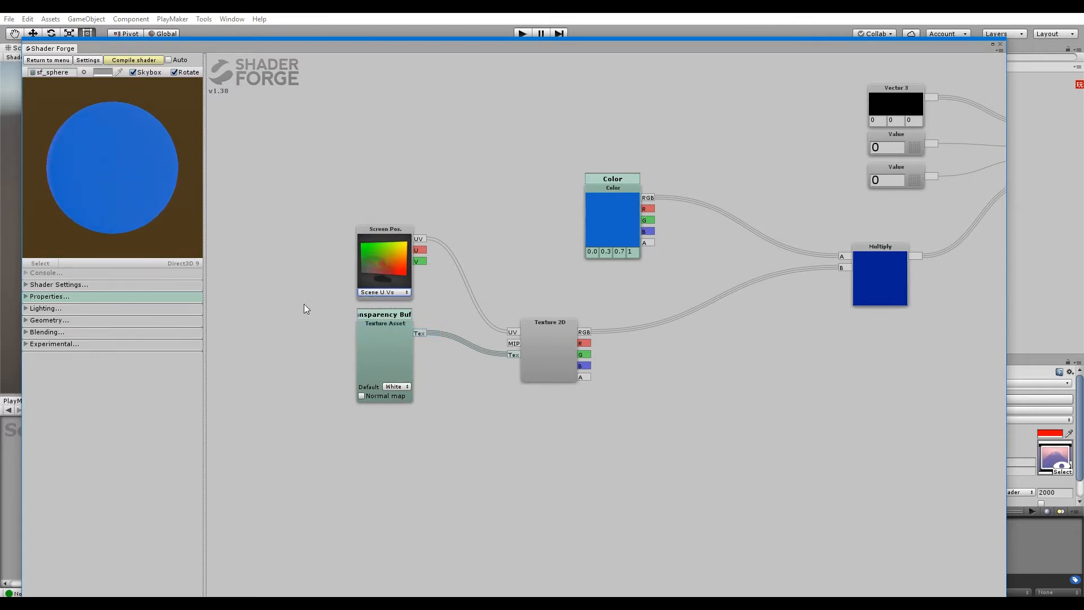
Step: Examine the glass panels from another angle in the scene and through the game camera
drag(361, 46, 309, 439)
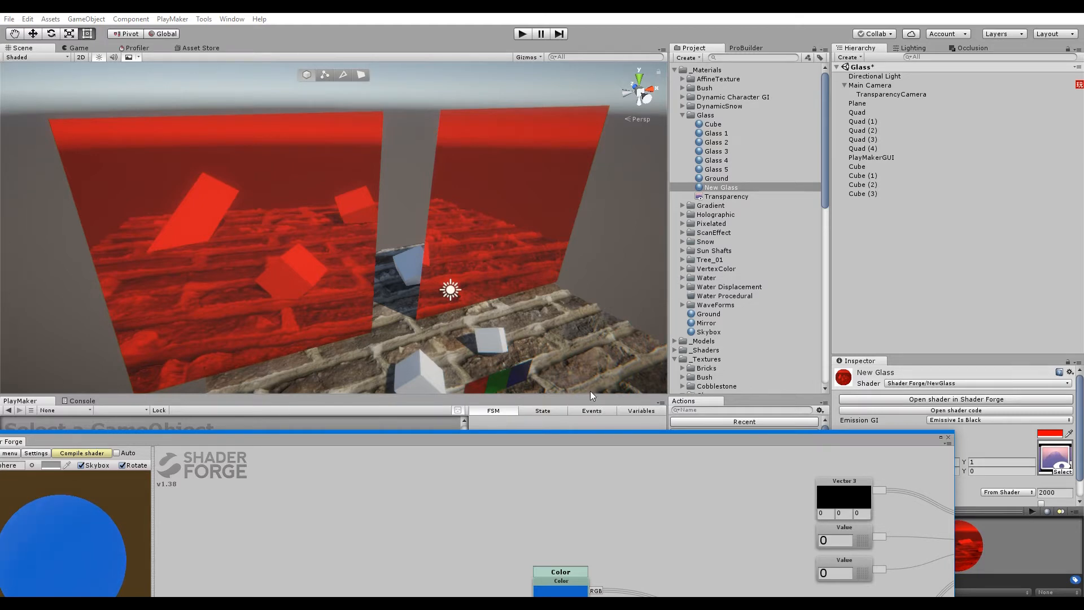
drag(429, 445, 393, 401)
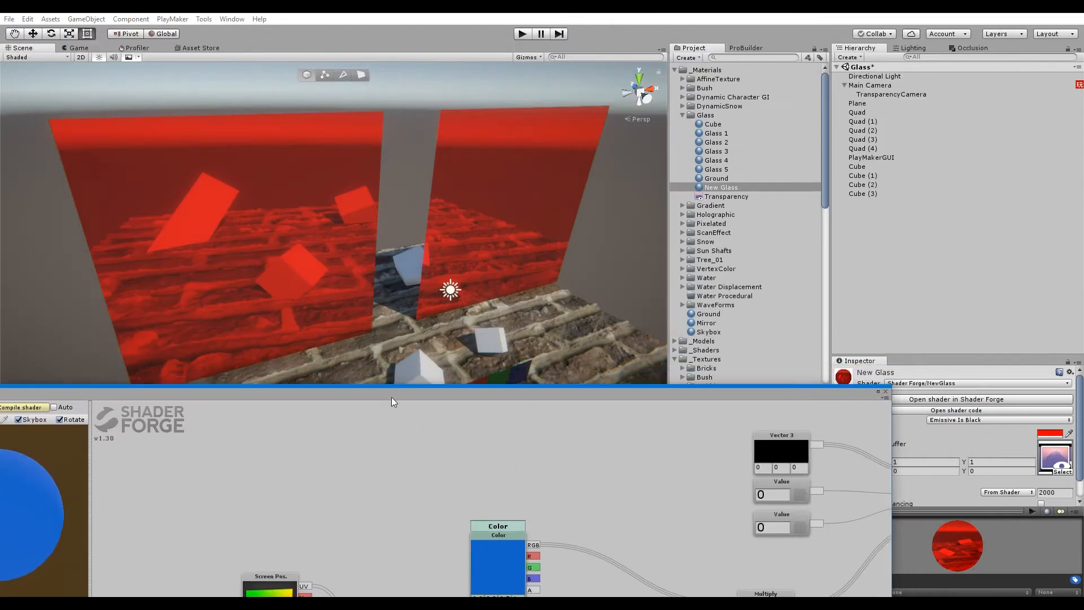
alt+drag(382, 256, 417, 186)
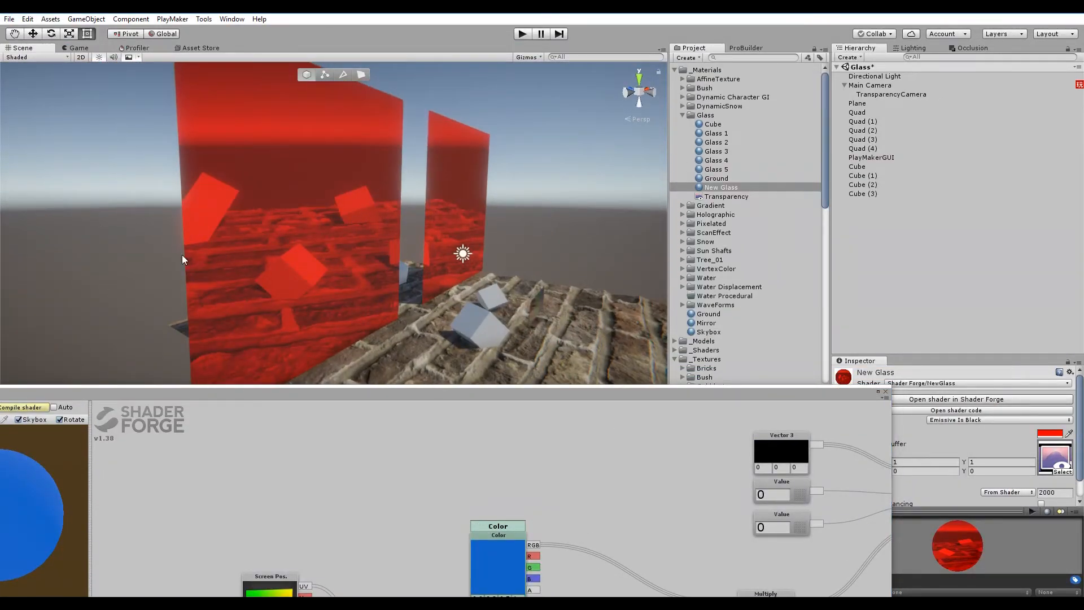
drag(353, 387, 331, 443)
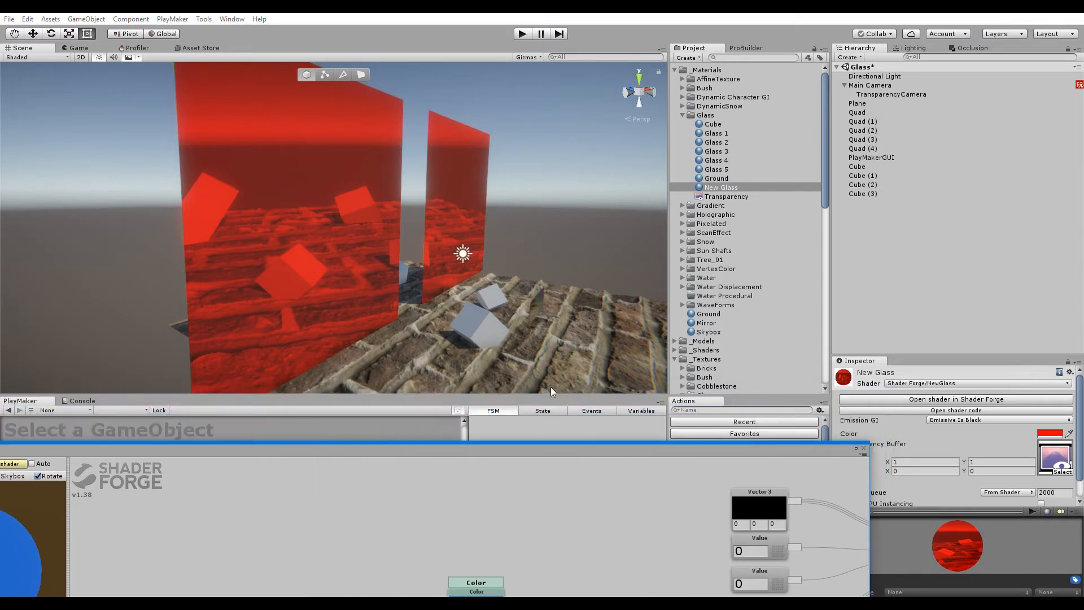
click(79, 48)
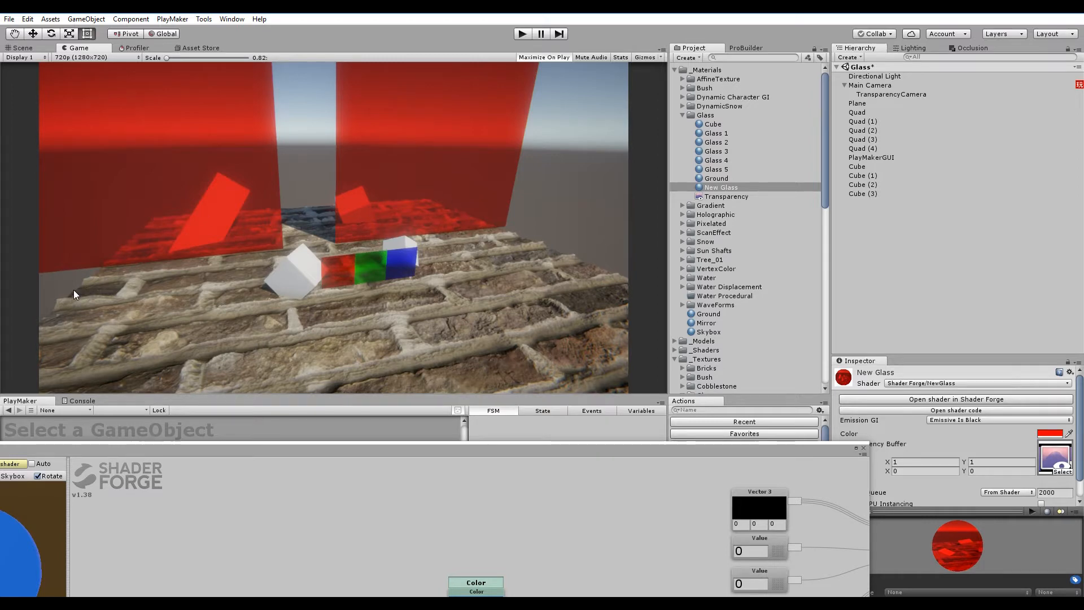
Step: Move the Texture 2D node closer to the Screen Position and Transparency Buffer nodes
drag(320, 454, 431, 116)
drag(502, 417, 477, 374)
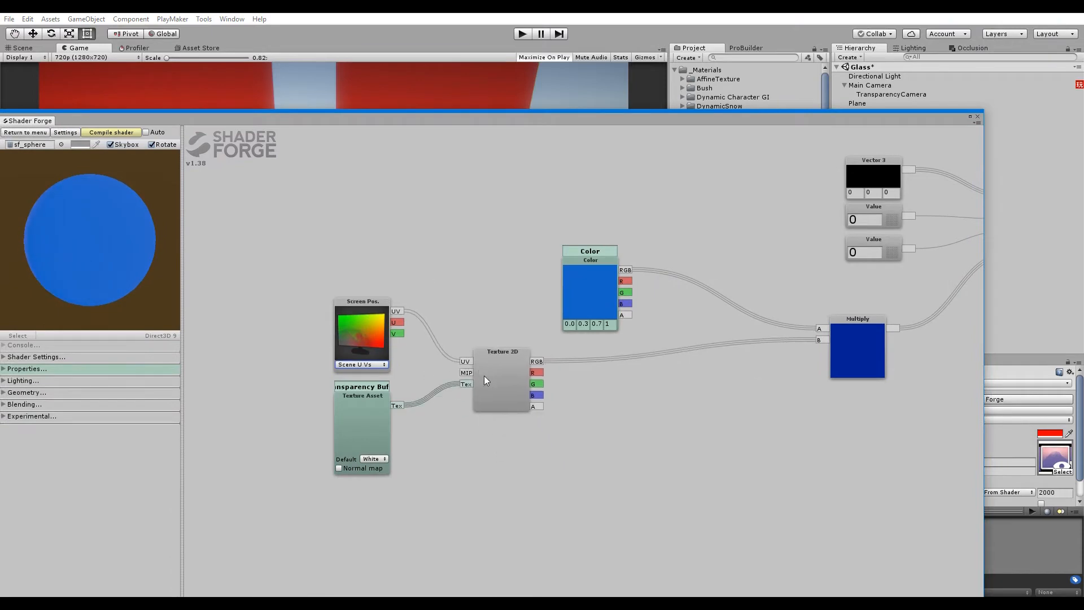
drag(436, 117, 382, 365)
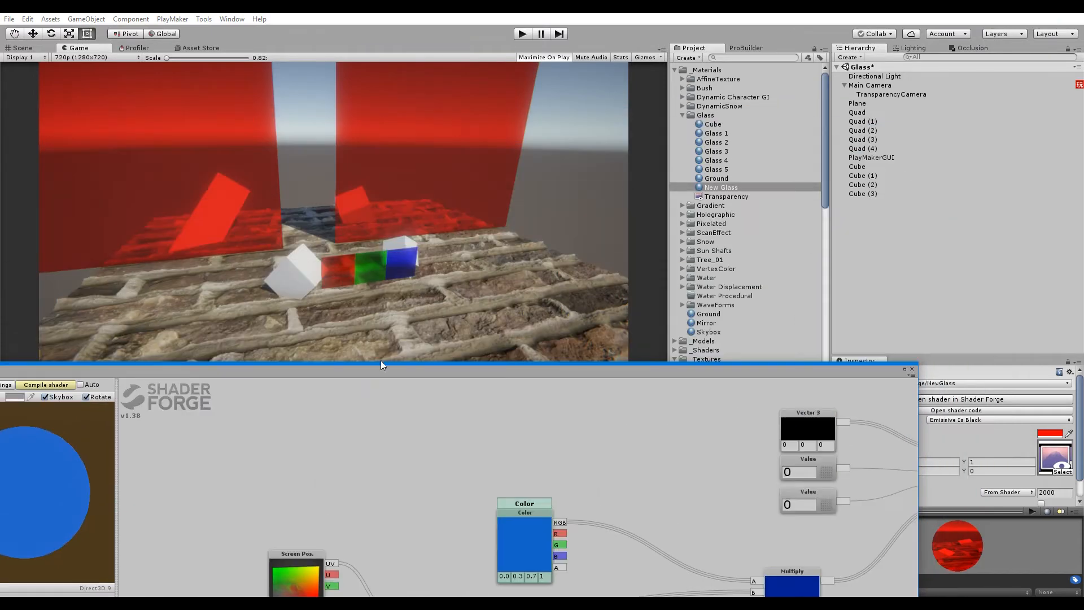
Step: Inspect the glass edges enlarged in the game view at 1080p (1920x1080), and restore 720p (1280x720) and the smallest scale
click(106, 57)
click(97, 150)
drag(190, 59, 226, 58)
middle_drag(531, 164, 311, 209)
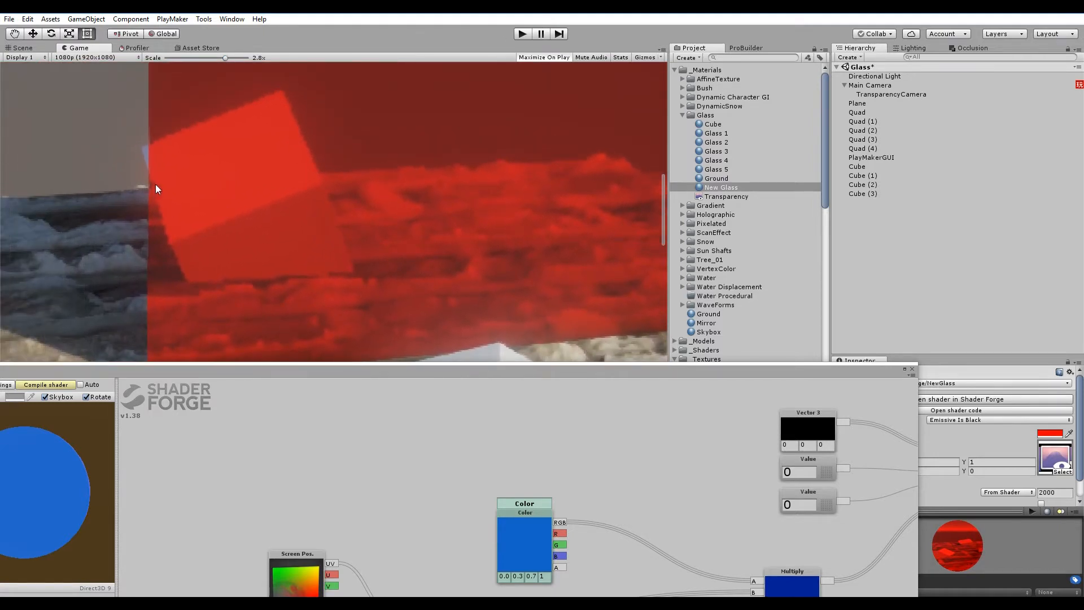
click(113, 57)
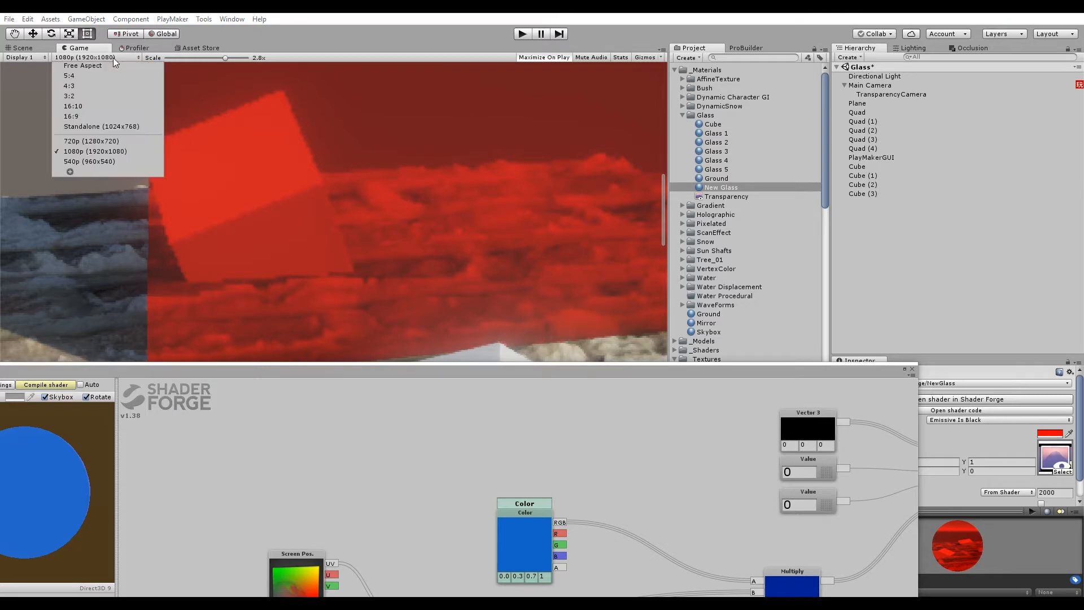
click(104, 154)
drag(212, 58, 159, 59)
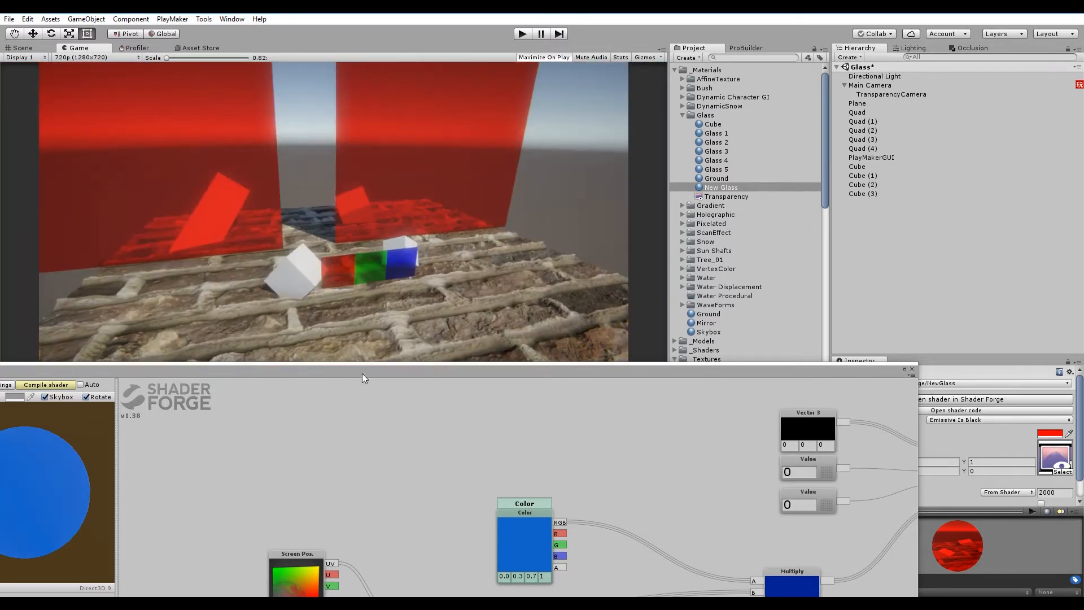
Step: Place the Color node above the Texture 2D node and bring the Multiply node close beside them
drag(362, 373, 450, 25)
middle_drag(710, 358, 537, 433)
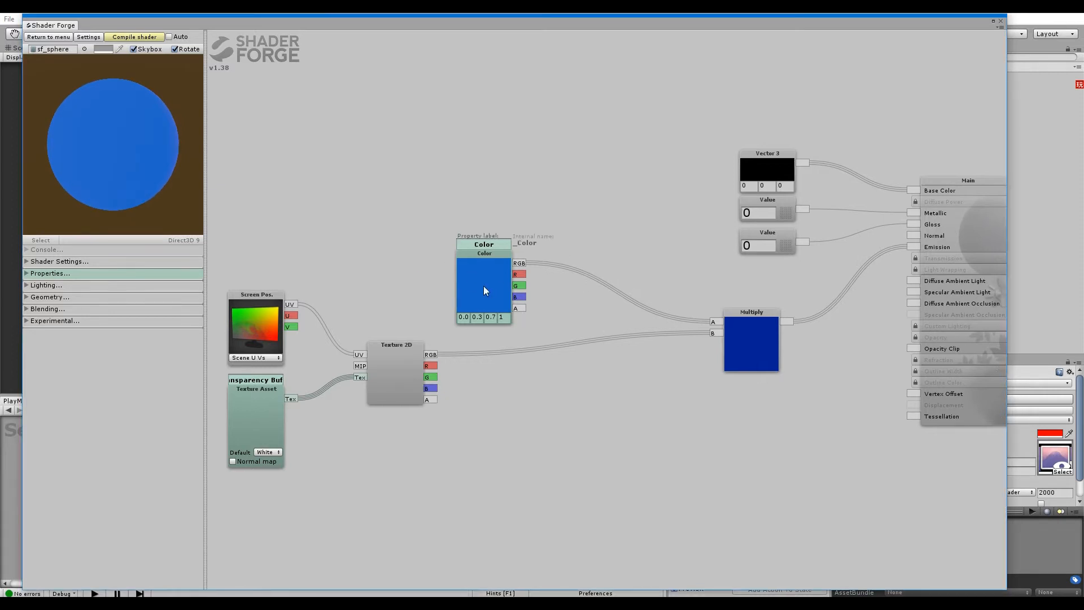
drag(484, 286, 404, 270)
drag(753, 337, 552, 330)
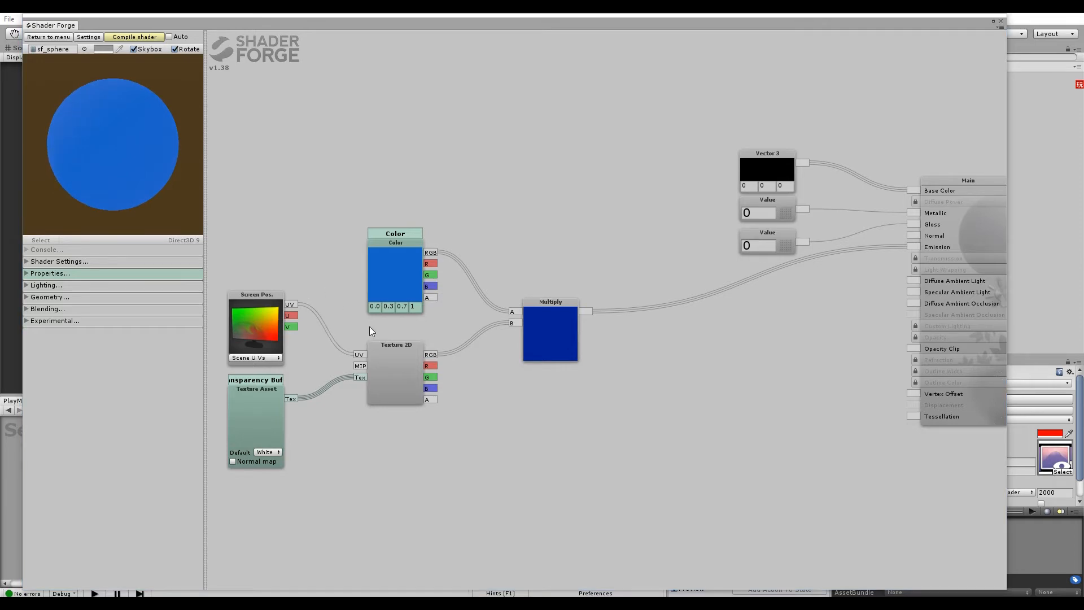
drag(344, 25, 309, 382)
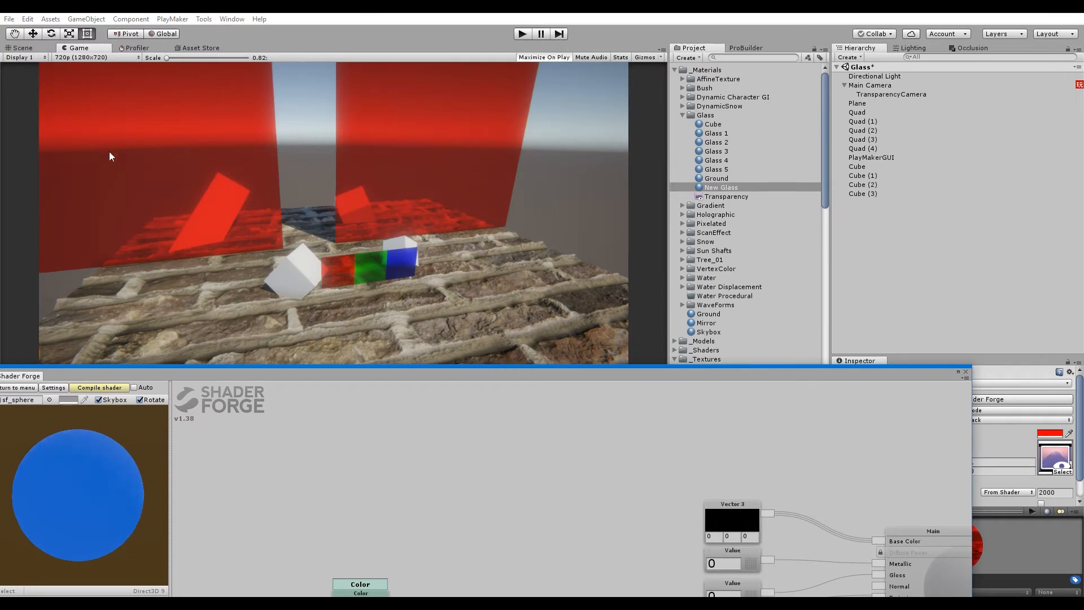
drag(389, 107, 390, 93)
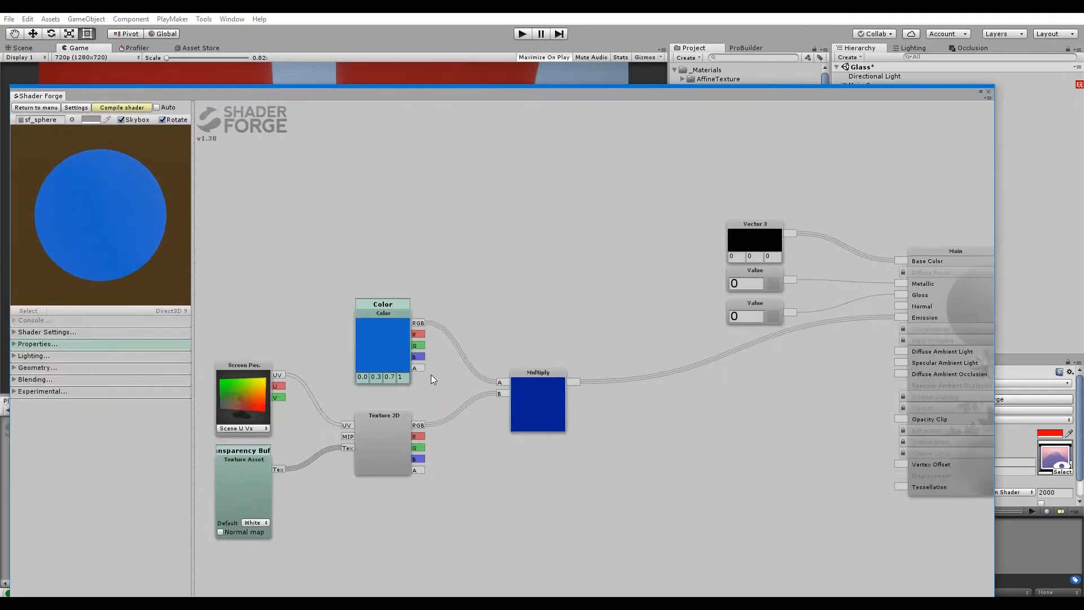
Step: Disconnect the Screen Position node from the Texture 2D node and move it to an empty area far above the graph
middle_drag(431, 374, 715, 325)
alt+right_drag(587, 303, 575, 358)
drag(528, 351, 598, 173)
middle_drag(600, 173, 469, 429)
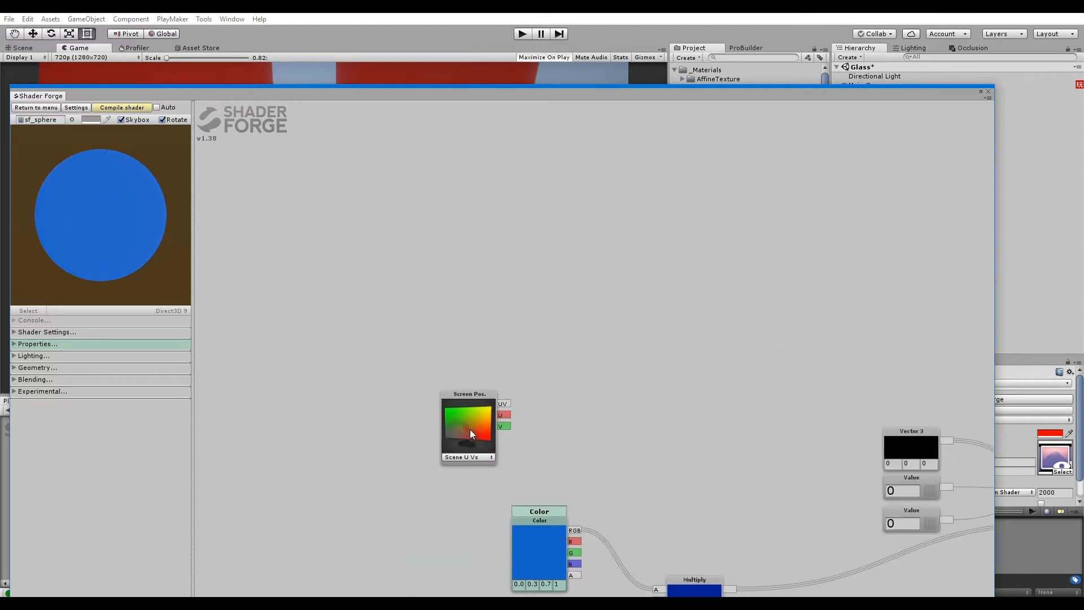
drag(470, 429, 484, 180)
middle_drag(522, 236, 469, 341)
drag(411, 270, 396, 182)
middle_drag(490, 234, 510, 364)
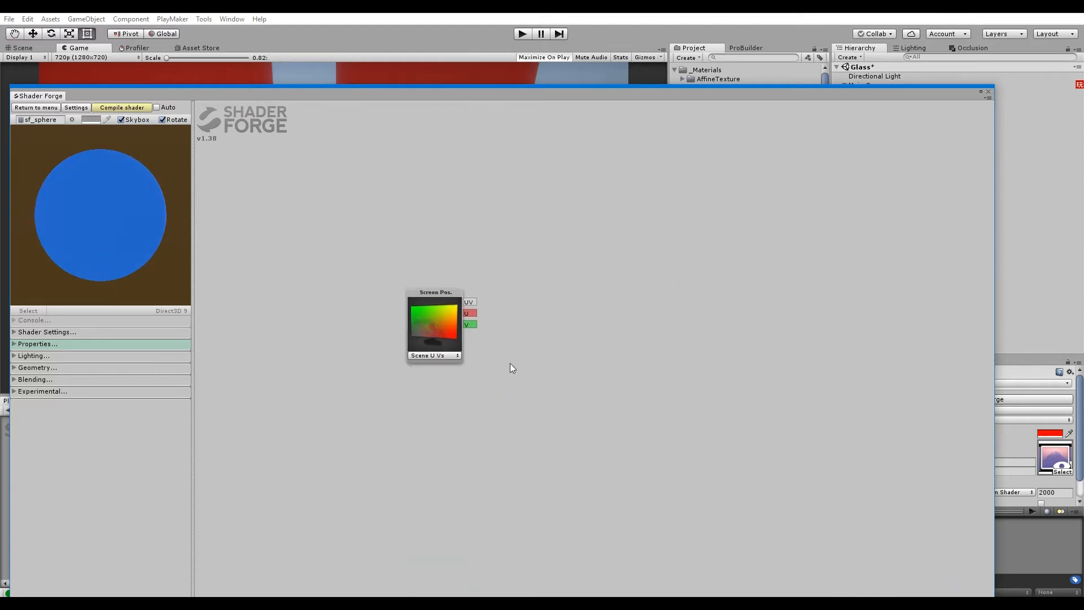
drag(425, 321, 386, 270)
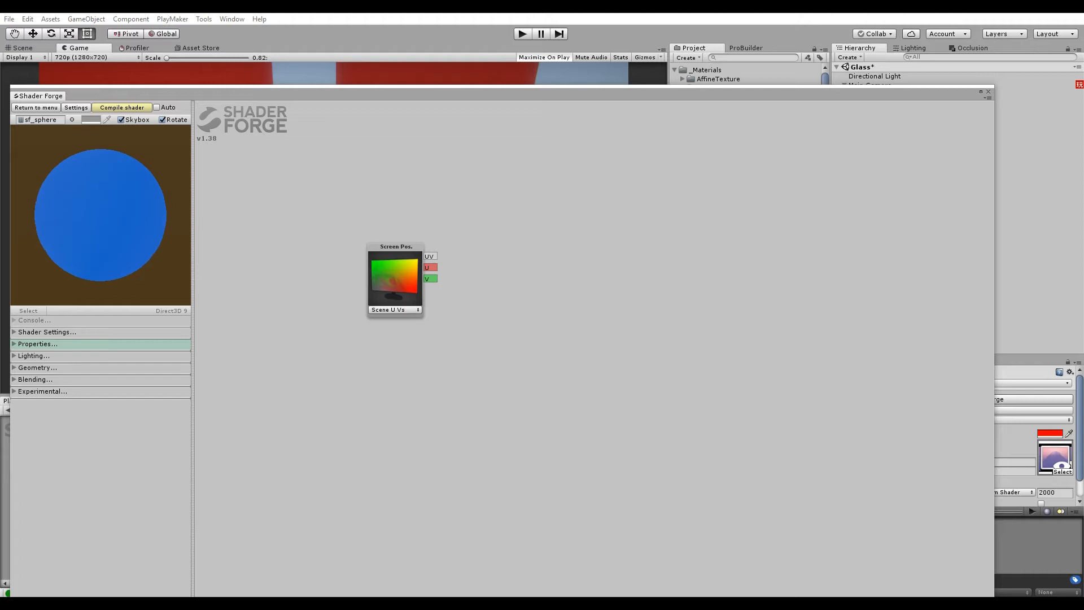
Step: Add a Set node beside the Screen Position node and feed the UV output into it
click(524, 303)
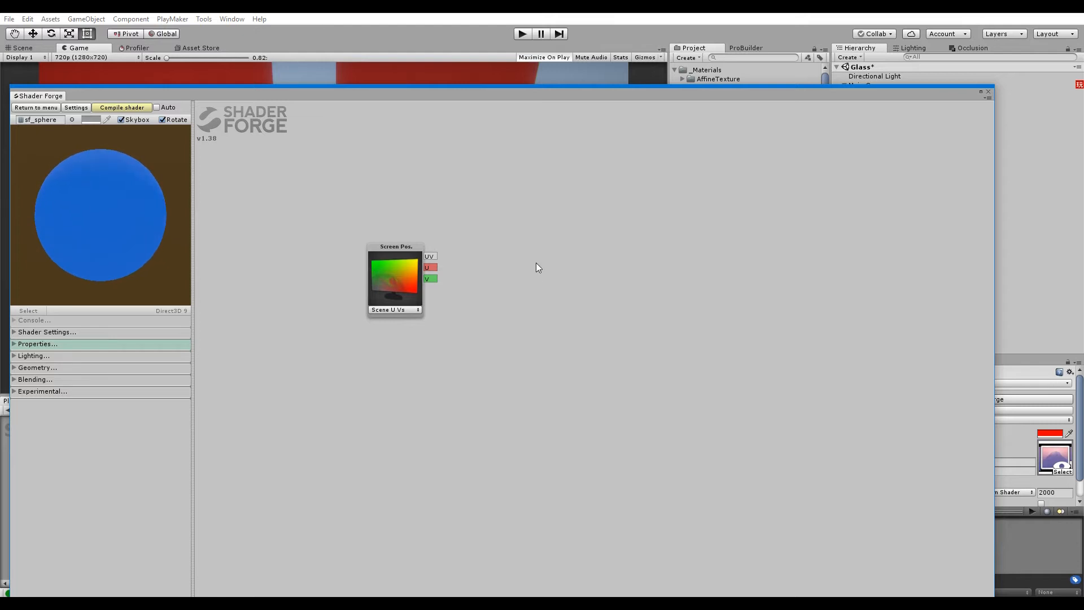
key(s)
click(512, 403)
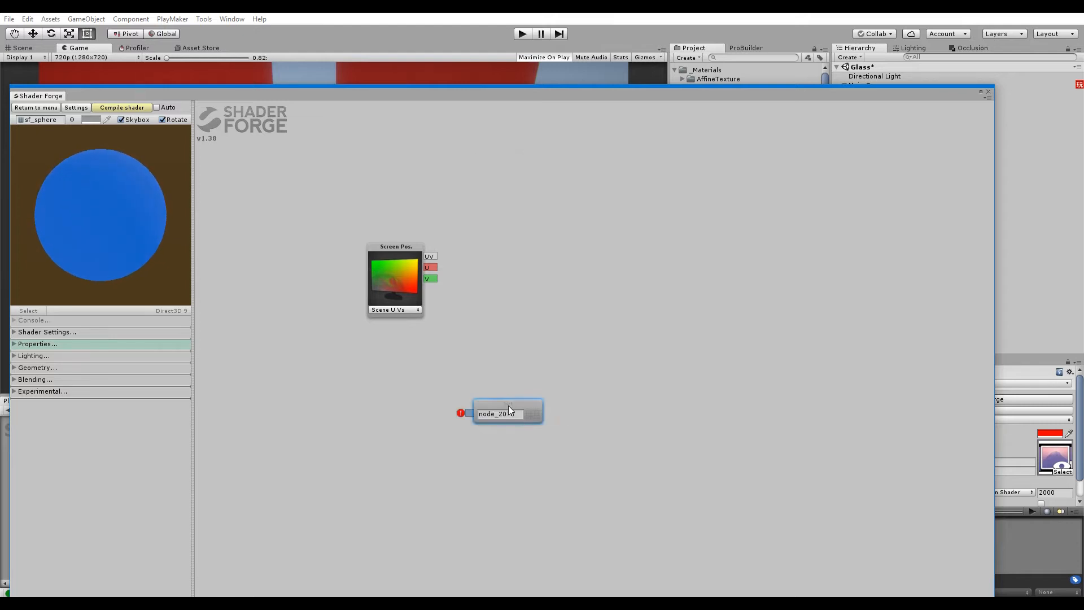
drag(513, 401, 508, 246)
drag(434, 264, 461, 256)
Step: Name the Set node's variable _screenPos
click(508, 258)
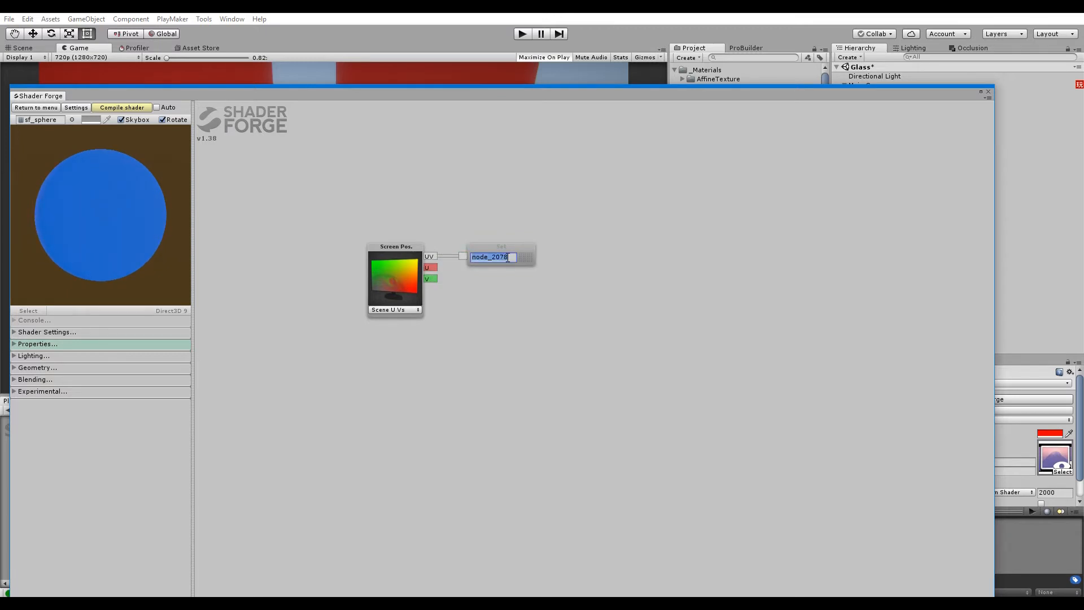
key(BackSpace)
text(_screenPos)
click(509, 354)
Step: Add a Get node below the Screen Position node and assign it the _screenPos variable
drag(473, 390, 544, 257)
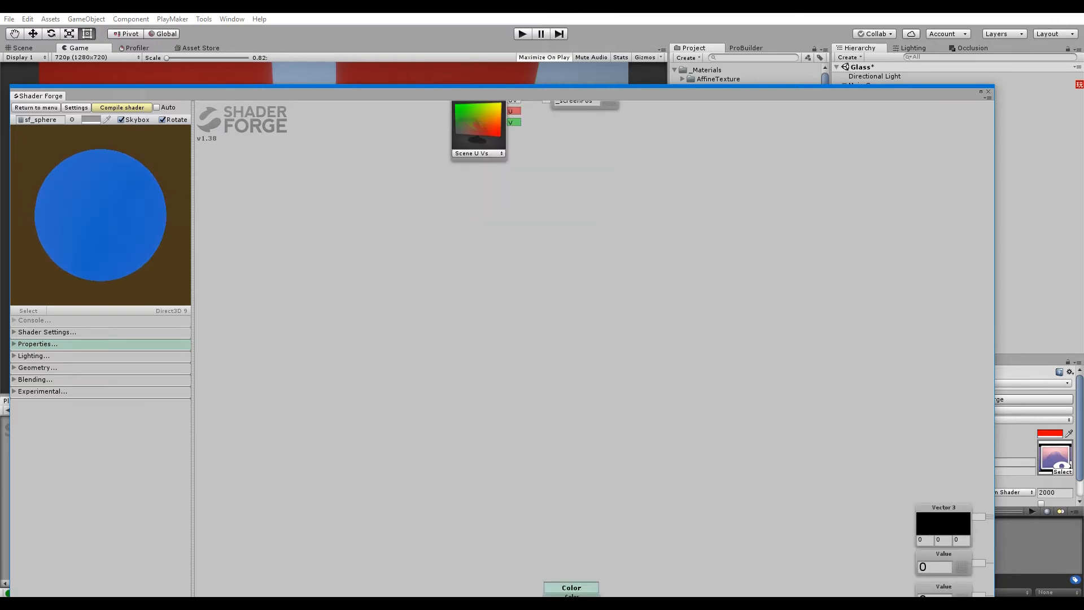
click(465, 220)
click(479, 228)
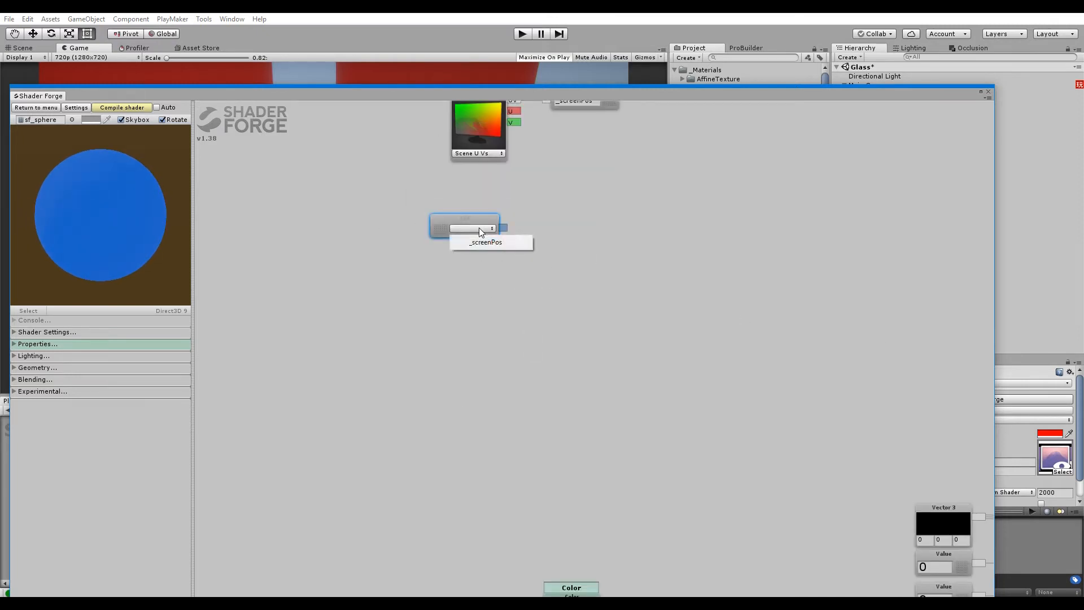
click(489, 243)
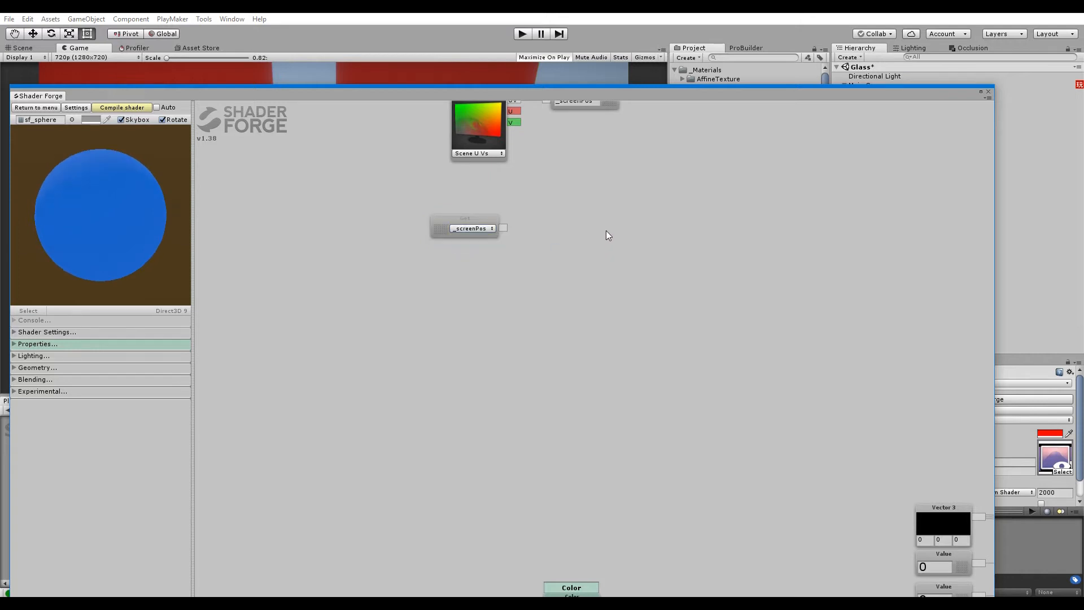
Step: Add a Component Mask node and feed the _screenPos Get node's output into it
right_click(605, 231)
click(603, 231)
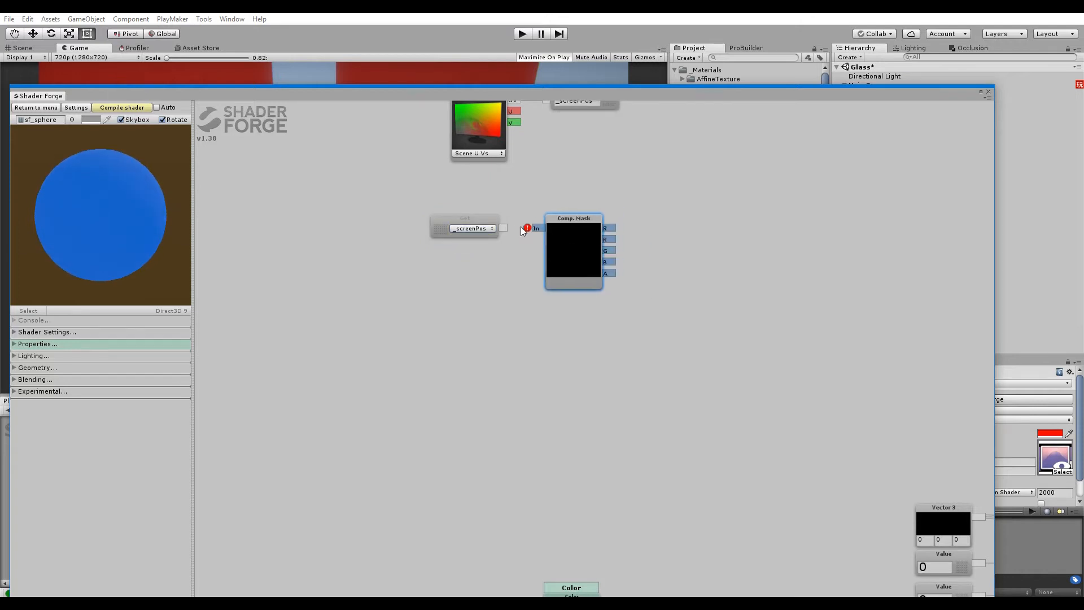
drag(503, 228, 534, 228)
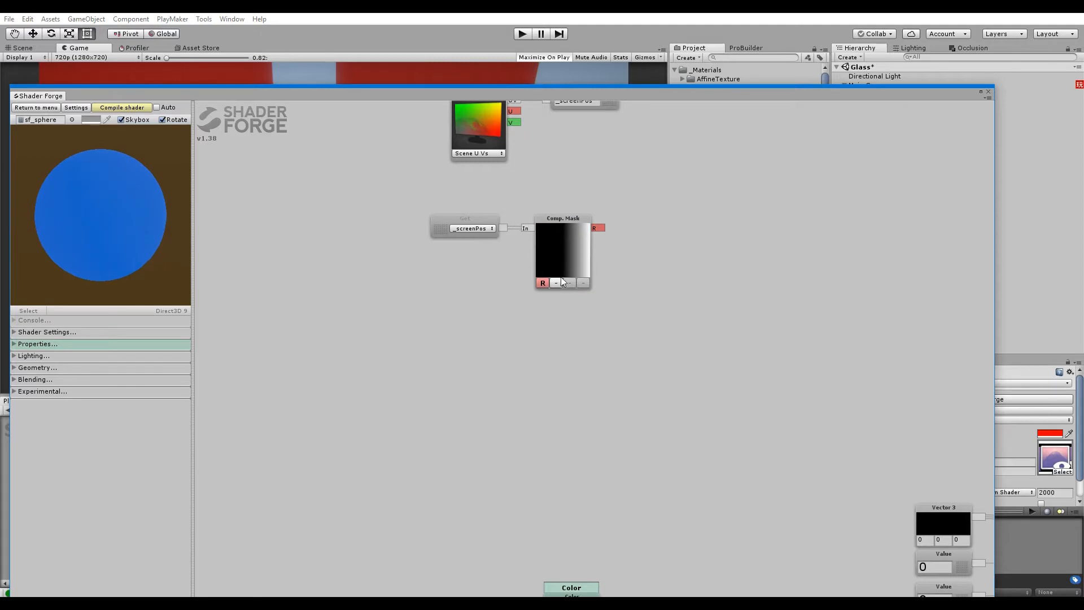
Step: Set the Component Mask node to output both the R and G channels
click(559, 281)
click(571, 320)
middle_drag(640, 233, 560, 285)
drag(470, 299, 459, 304)
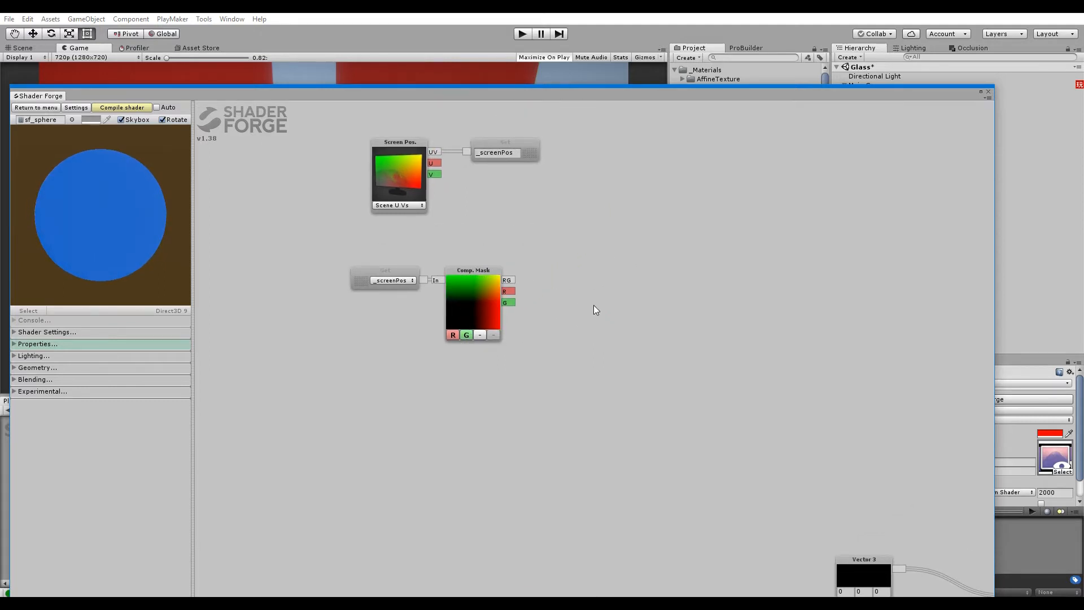
Step: Add two Set nodes, one above the other, beside the Component Mask node
right_click(609, 279)
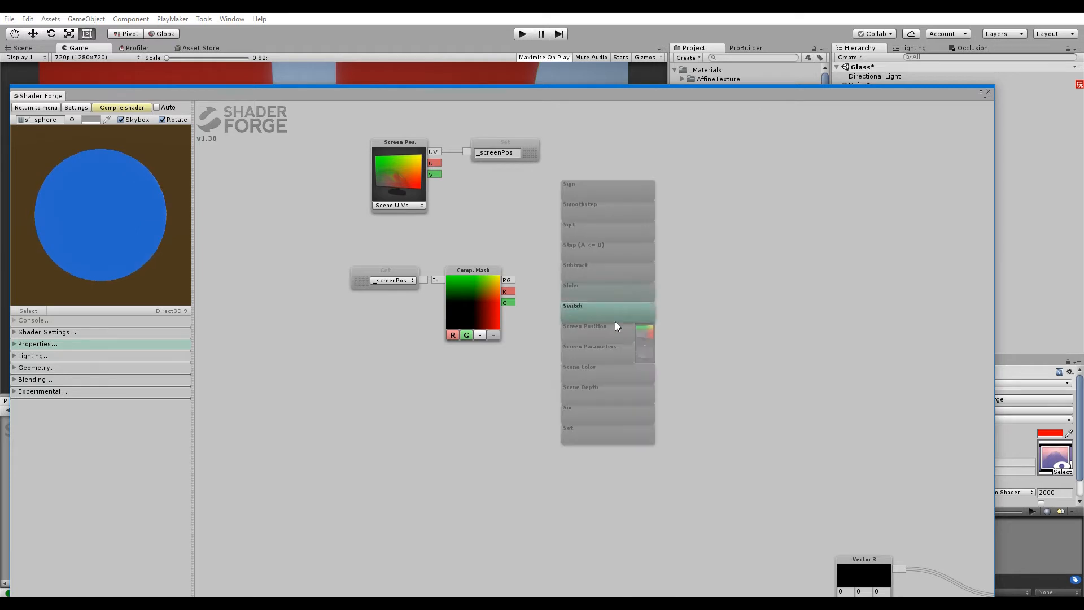
click(592, 432)
drag(581, 359, 589, 269)
right_click(589, 269)
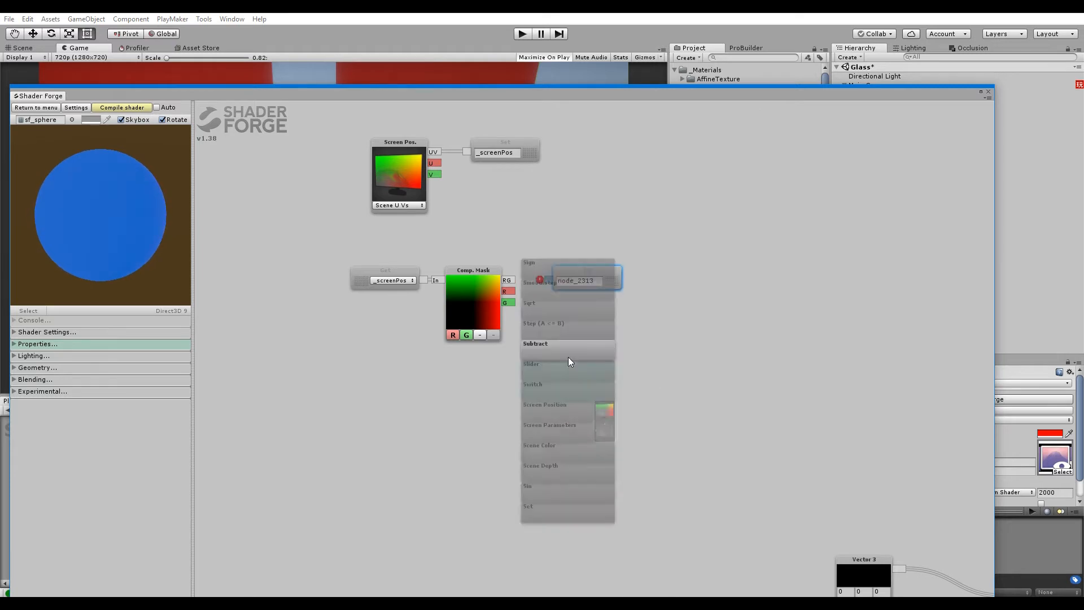
click(562, 507)
drag(567, 508, 592, 314)
Step: Name the two Set nodes _screenPosU and _screenPosV and feed the Component Mask's R and G outputs into them respectively
click(589, 281)
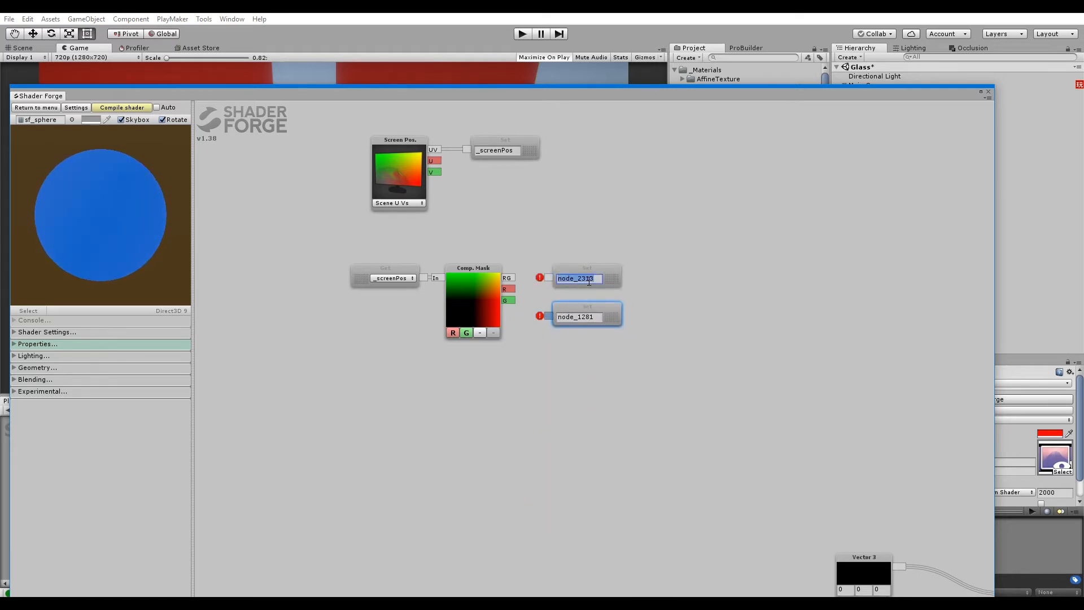
key(BackSpace)
text(_screen)
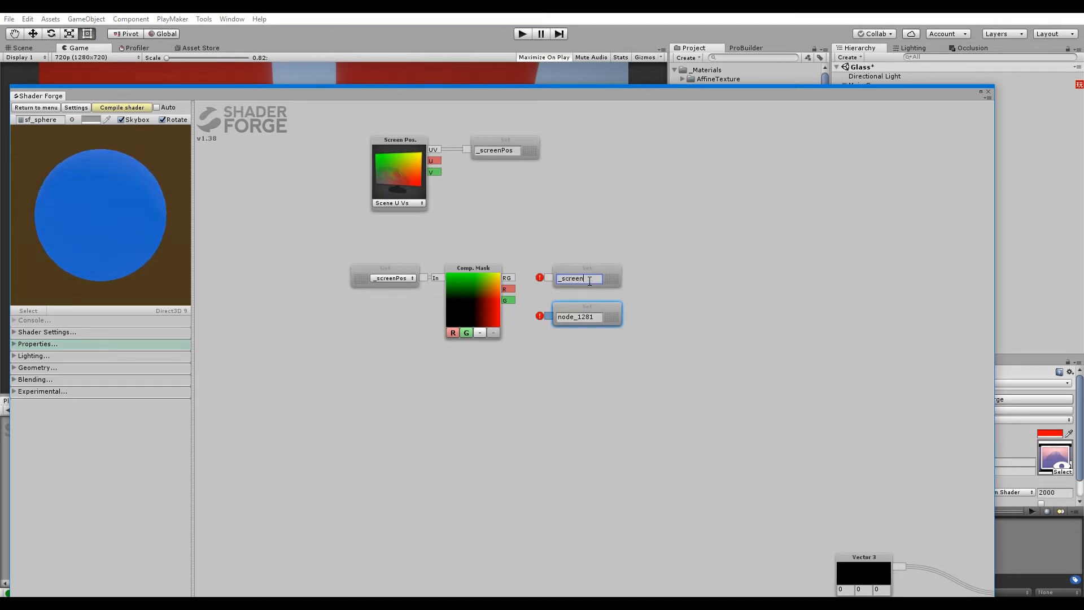
text(PosU)
click(587, 317)
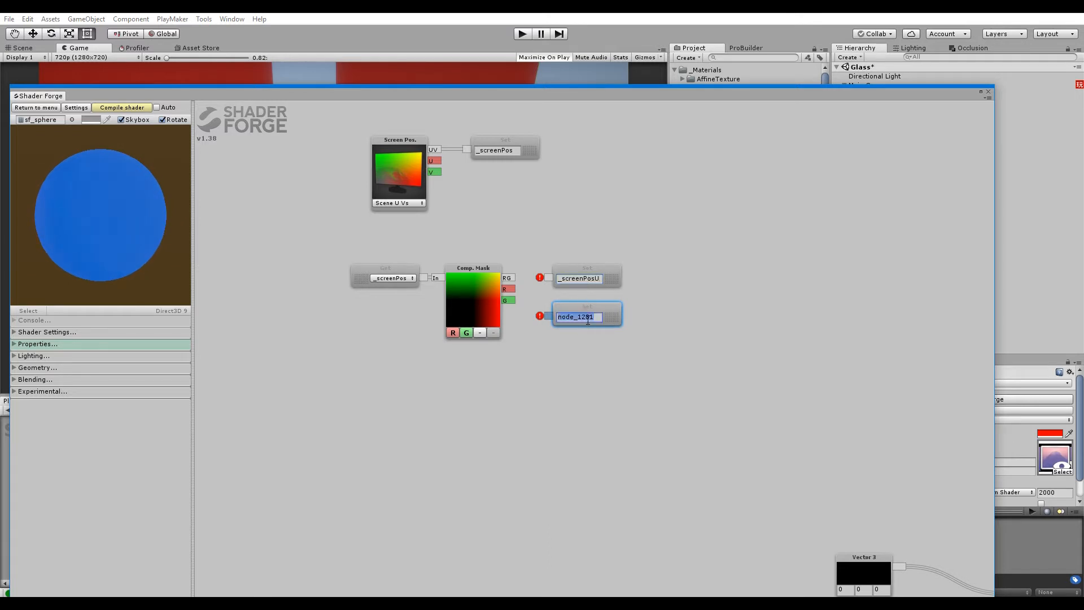
key(BackSpace)
text(_screenPosV)
drag(511, 290, 548, 278)
drag(548, 317, 548, 318)
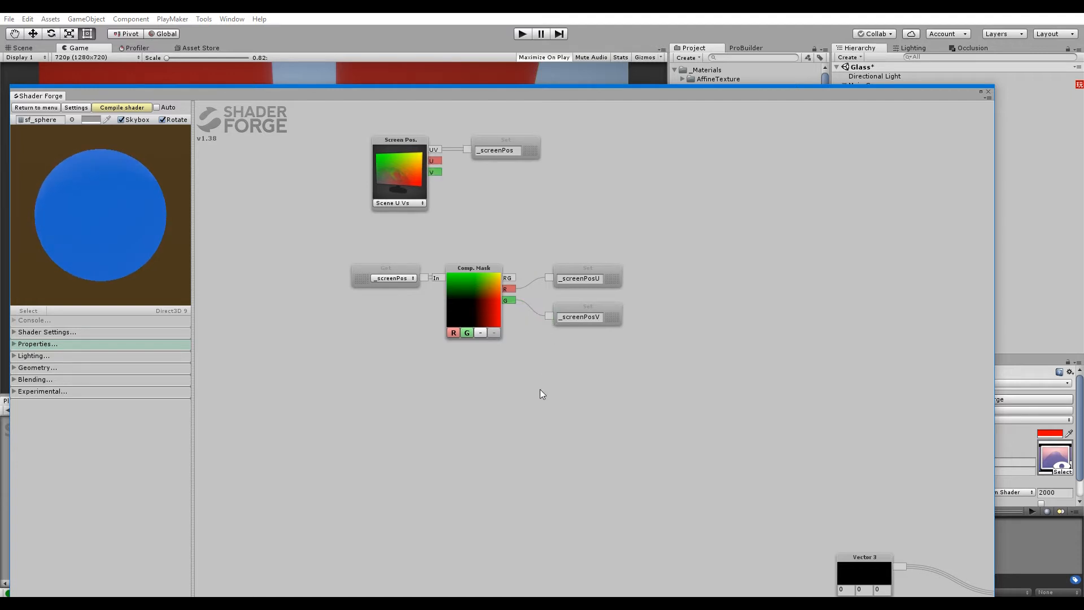
Step: Add a Get node in the empty area beside the Color node and assign it the _screenPosU variable
drag(480, 410, 703, 311)
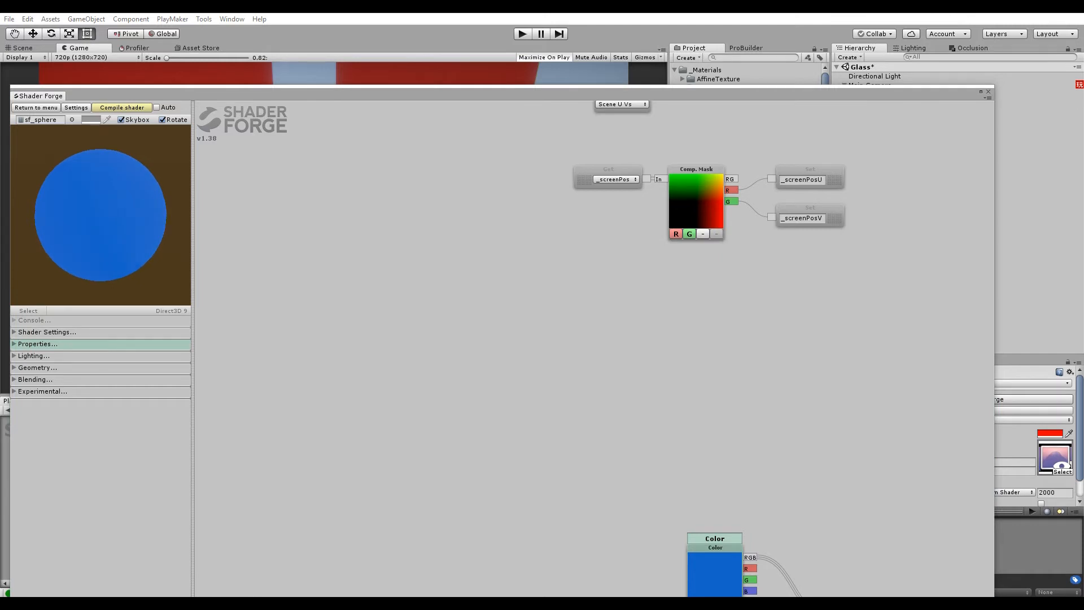
middle_drag(474, 411, 473, 409)
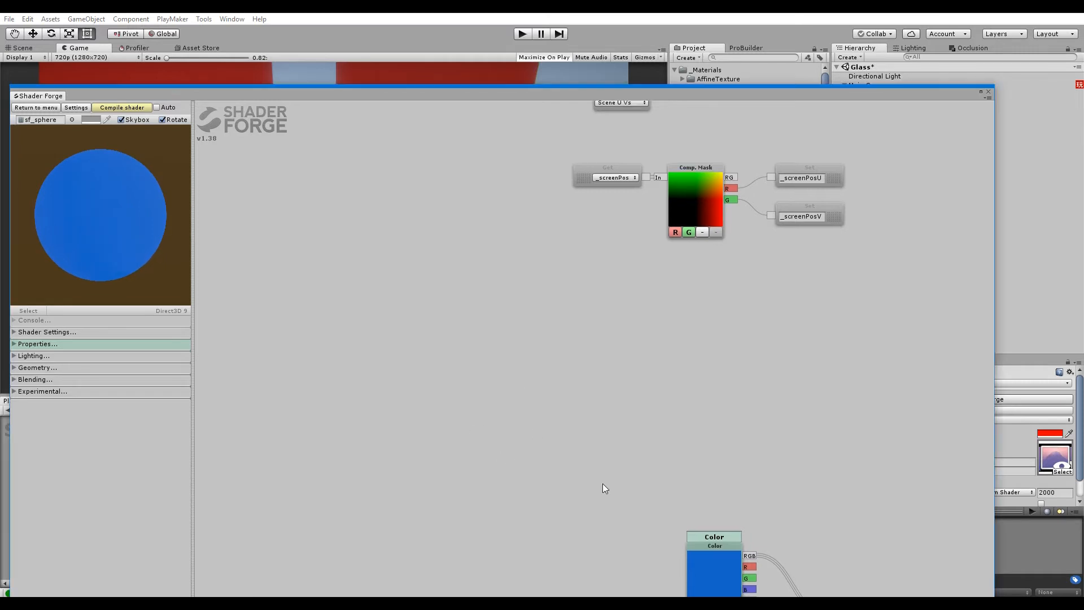
middle_drag(602, 483, 609, 155)
middle_drag(469, 314, 580, 385)
key(g)
click(432, 266)
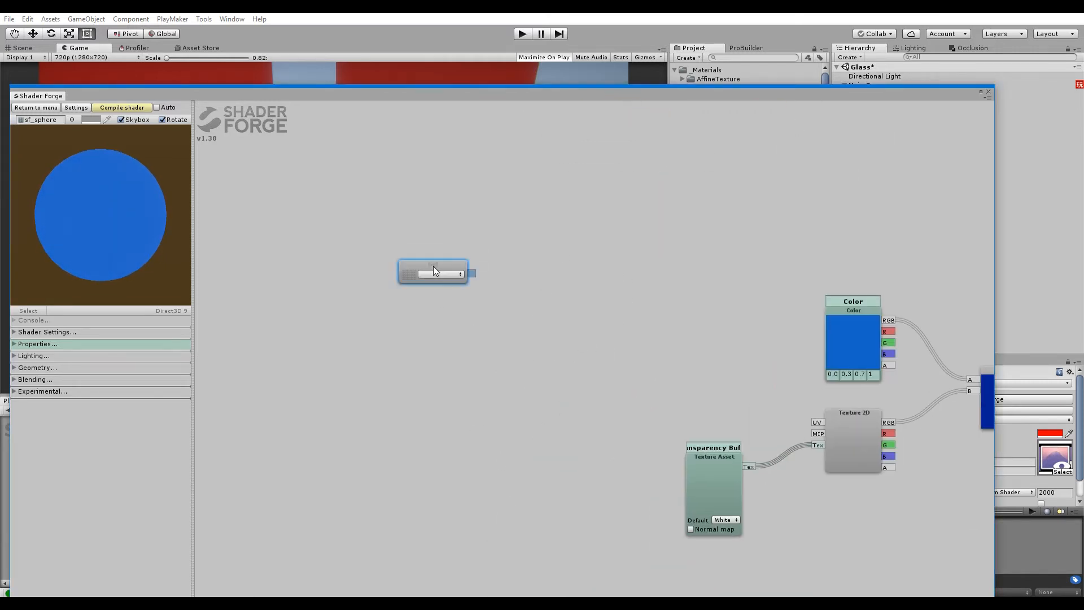
click(439, 276)
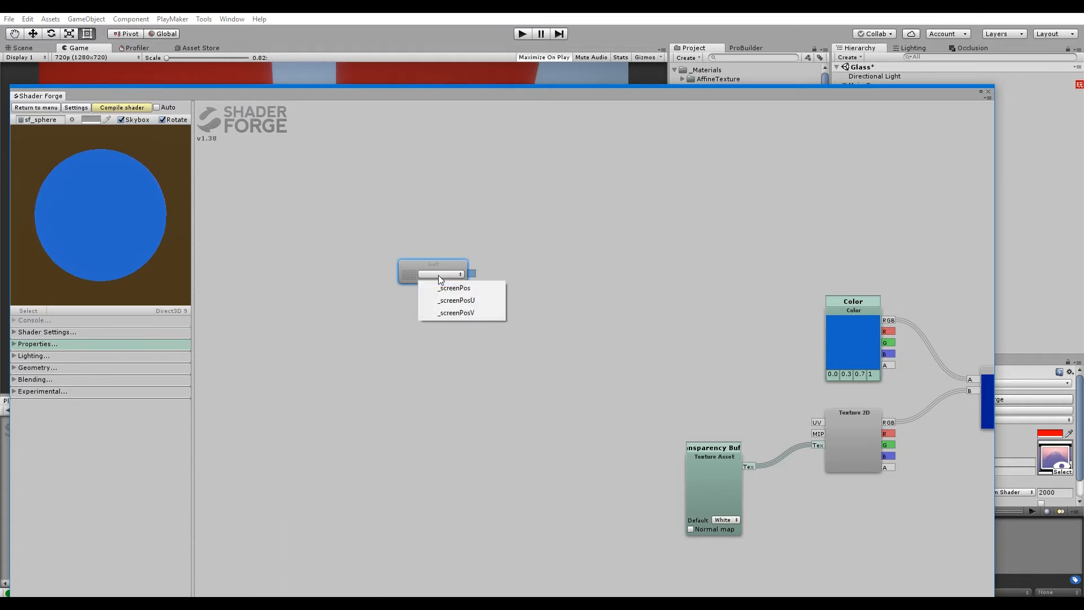
click(456, 300)
Step: Add a second Get node assigned to _screenPosV and stack the two Get nodes together farther from the Color node
key(g)
click(429, 368)
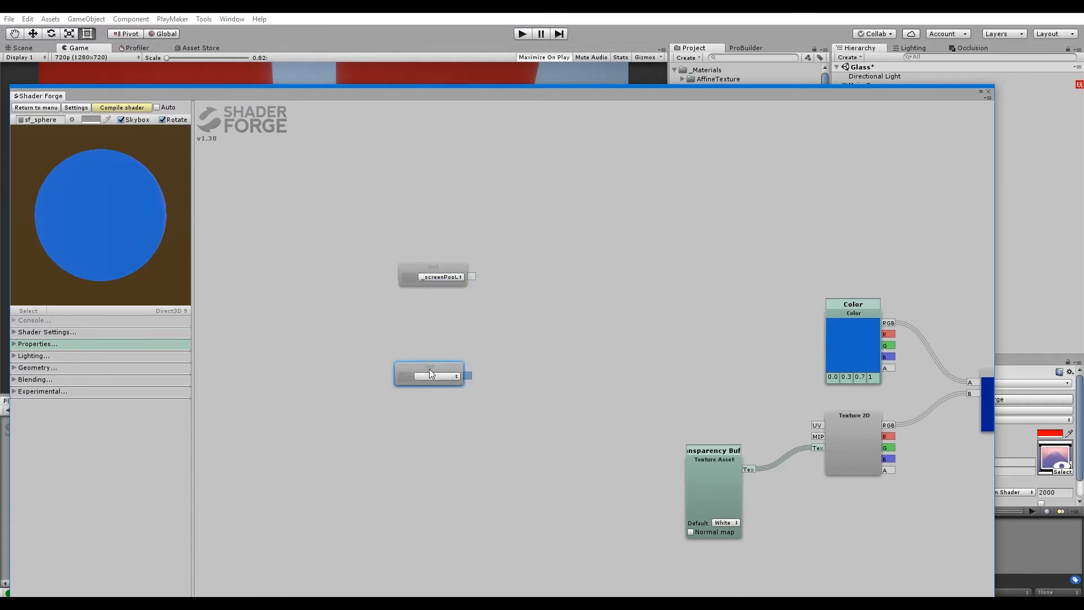
click(438, 376)
click(465, 416)
drag(441, 367, 375, 271)
shift+click(453, 277)
click(496, 293)
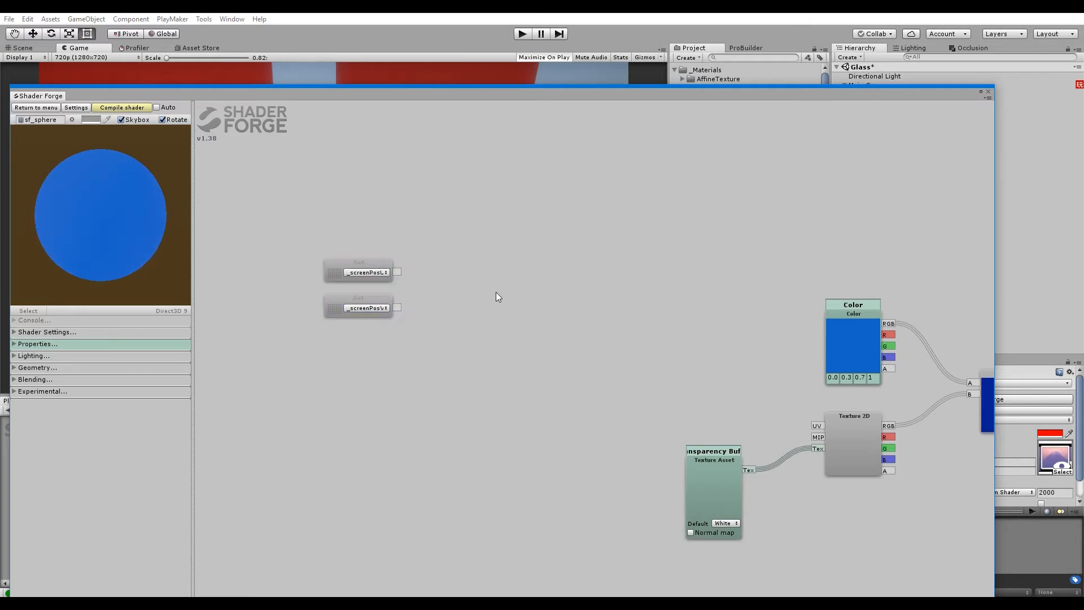
key(g)
click(368, 387)
click(385, 395)
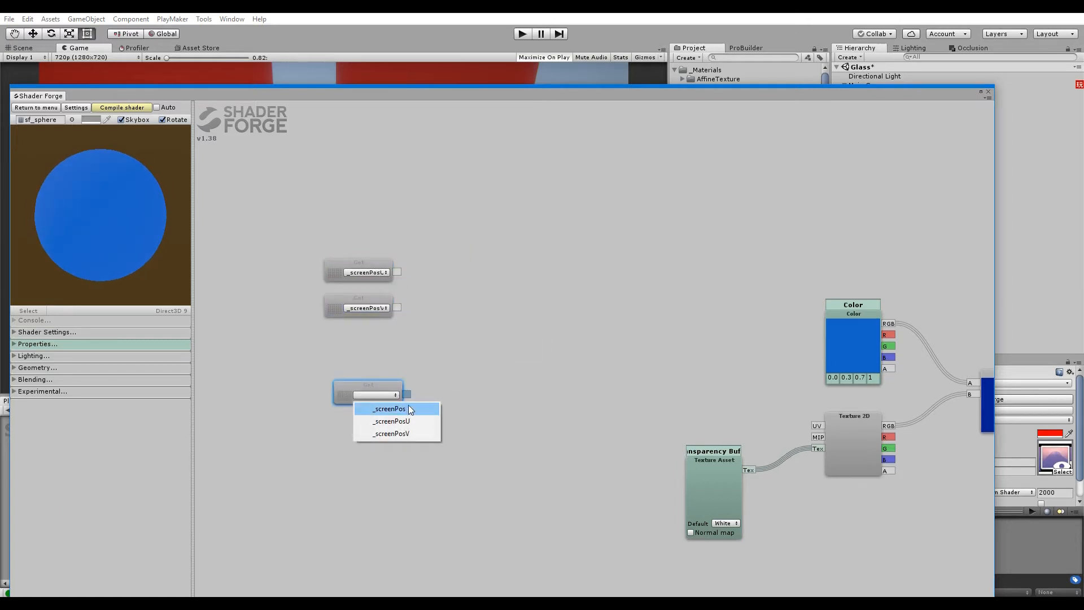
click(397, 409)
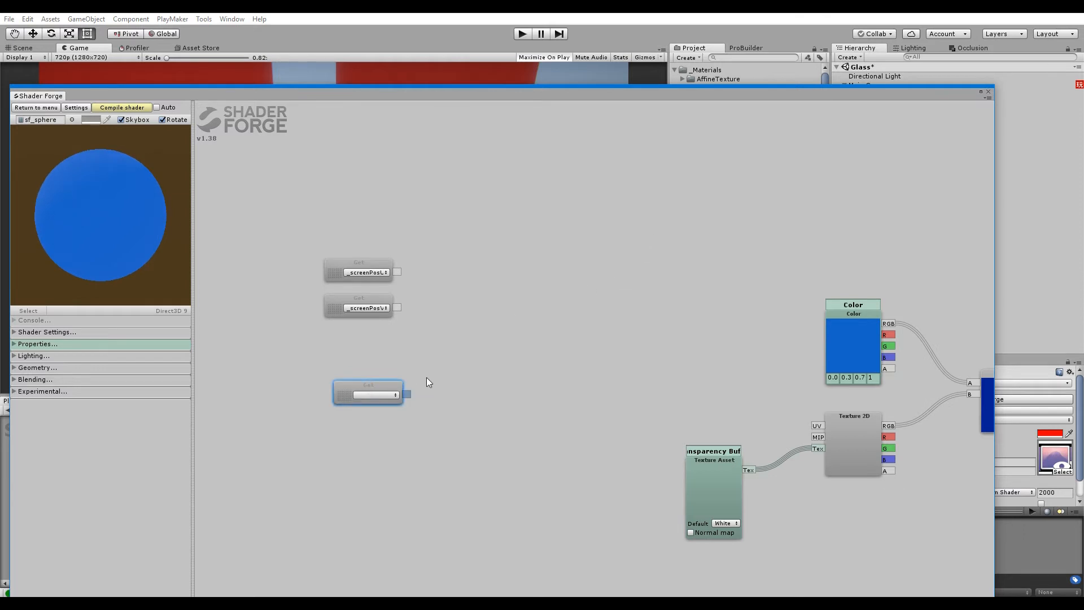
key(Delete)
middle_drag(707, 254, 587, 542)
middle_drag(677, 118, 568, 336)
middle_drag(485, 402, 802, 261)
middle_drag(448, 413, 537, 348)
scroll(536, 348, down, 1)
middle_drag(682, 391, 640, 364)
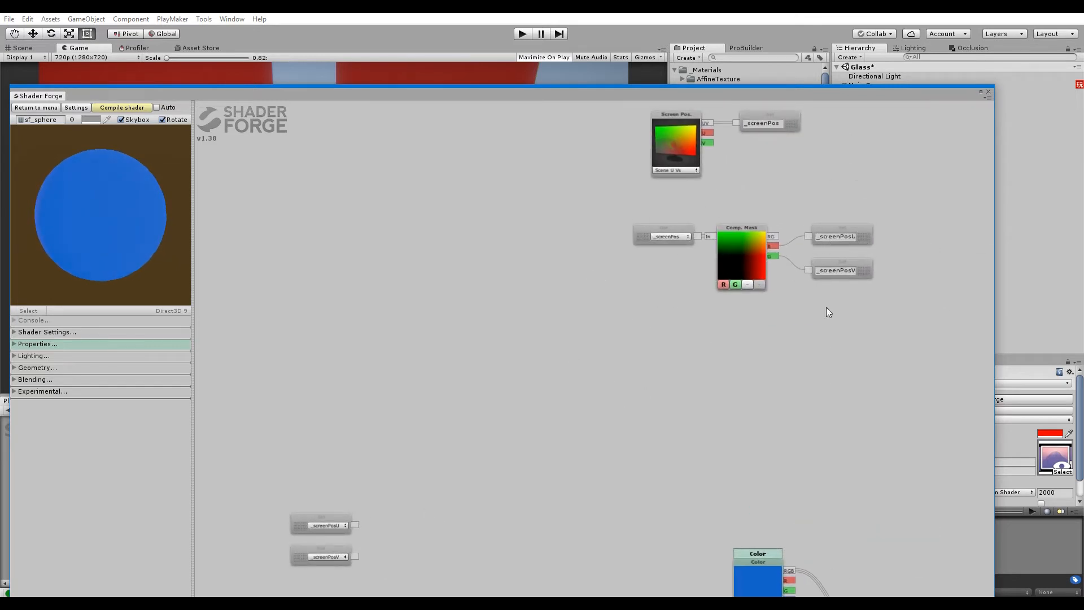
key(g)
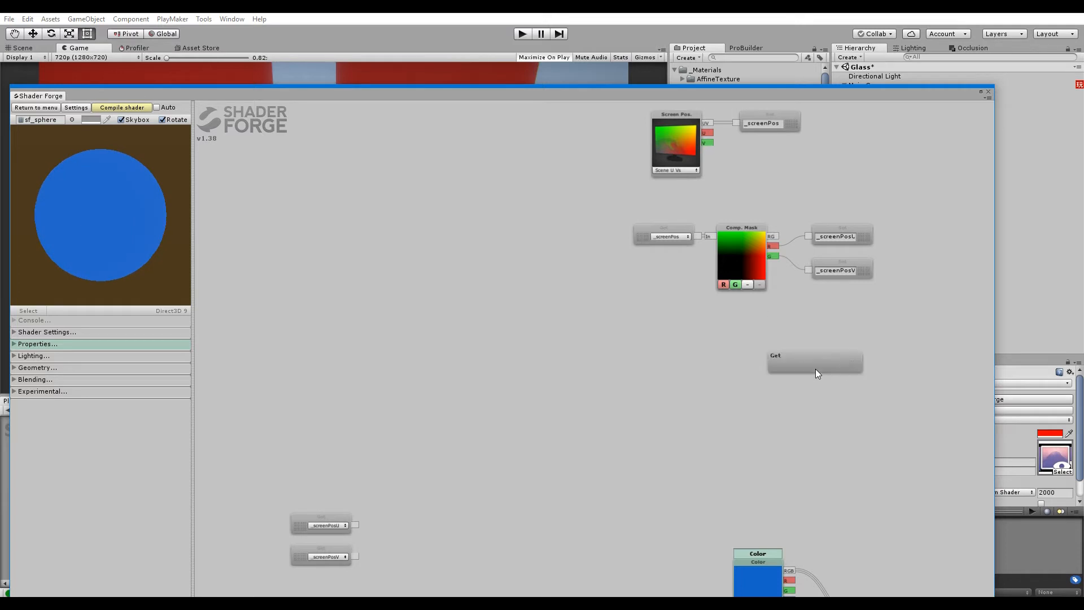
click(815, 369)
click(822, 378)
click(947, 439)
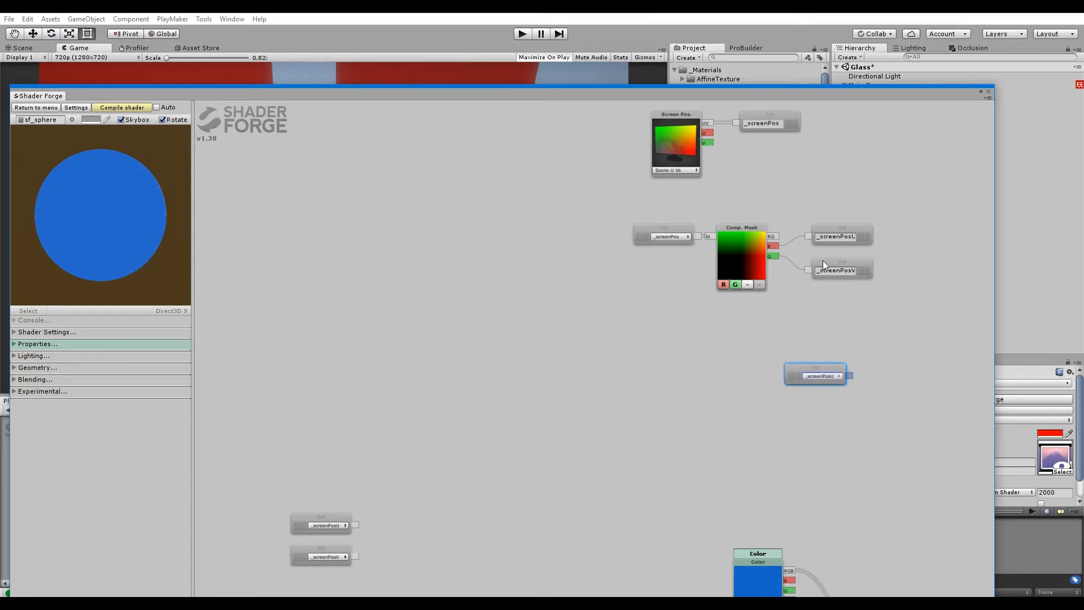
drag(816, 374, 885, 462)
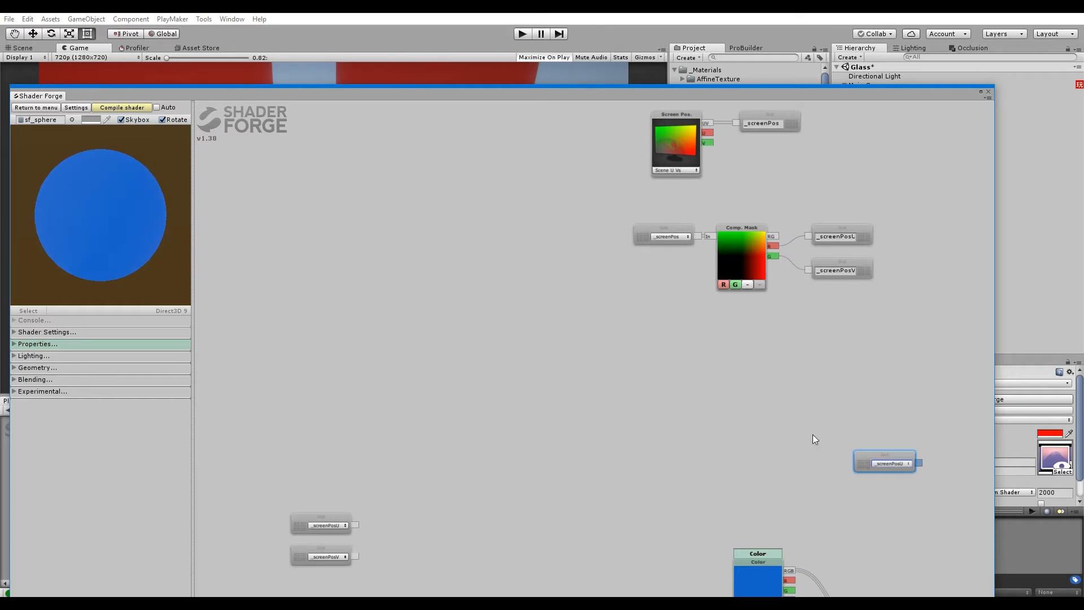
key(Delete)
Step: Review the graph around the _screenPosU and _screenPosV Get nodes and examine the rendered glass in the Game view
middle_drag(774, 437, 470, 172)
middle_drag(587, 390, 919, 555)
mouse_move(696, 308)
middle_down()
mouse_move(646, 389)
mouse_move(581, 566)
middle_up()
middle_drag(577, 457, 766, 152)
scroll(486, 410, up, 1)
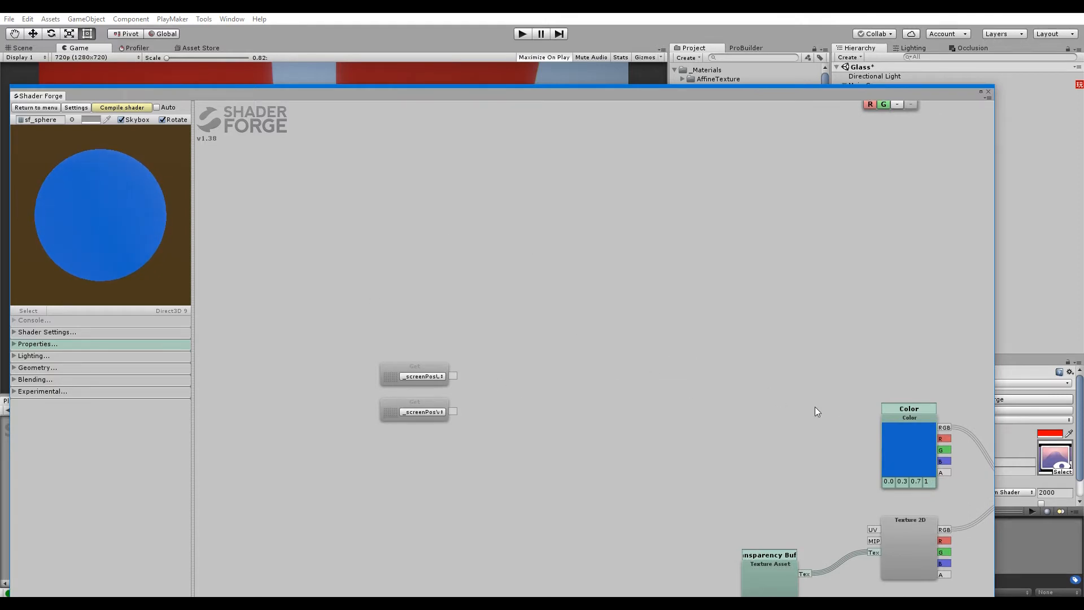
middle_drag(854, 555, 695, 462)
drag(652, 479, 672, 441)
middle_drag(426, 388, 616, 422)
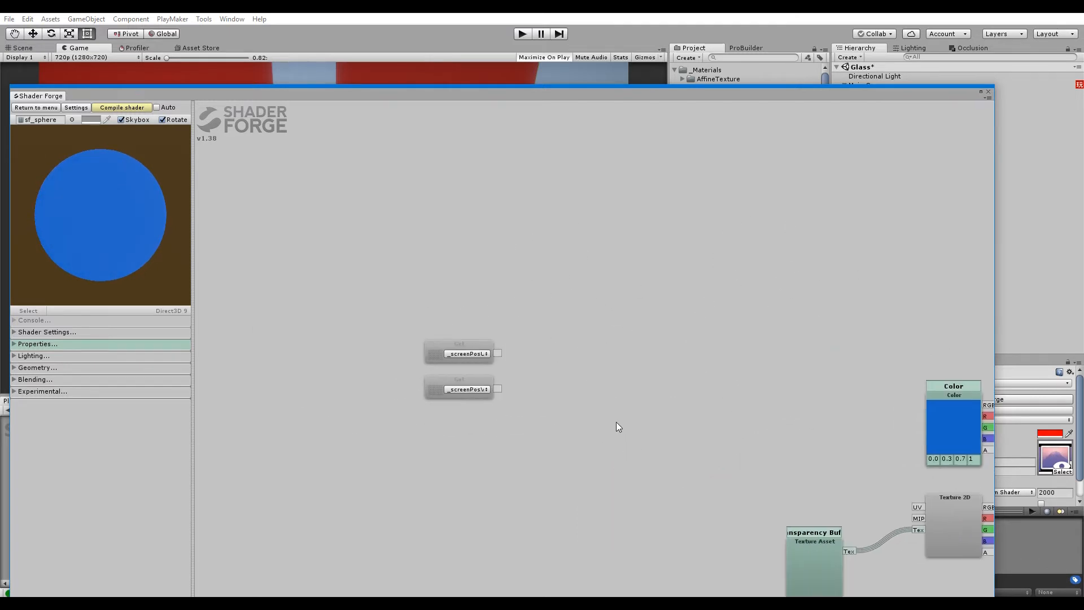
middle_drag(649, 371, 576, 411)
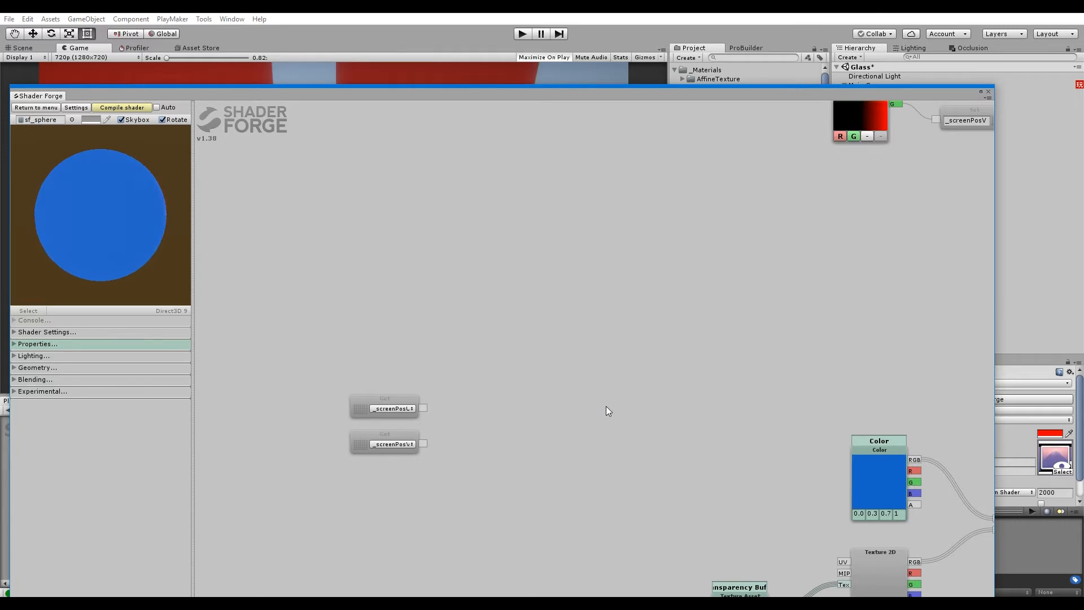
middle_drag(607, 461, 590, 350)
middle_drag(607, 489, 587, 384)
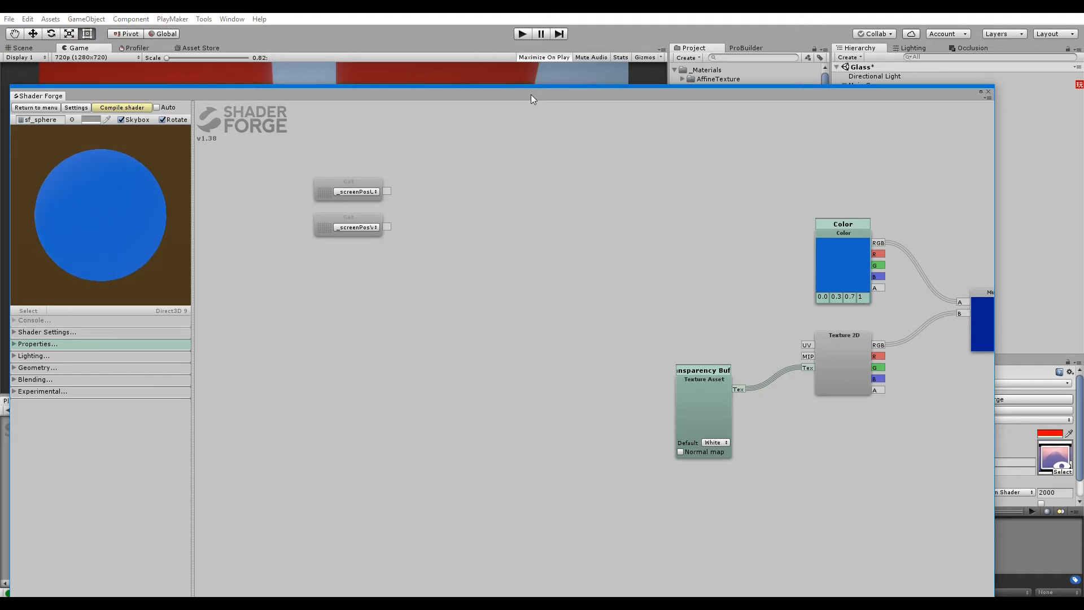
key(a)
drag(550, 96, 498, 406)
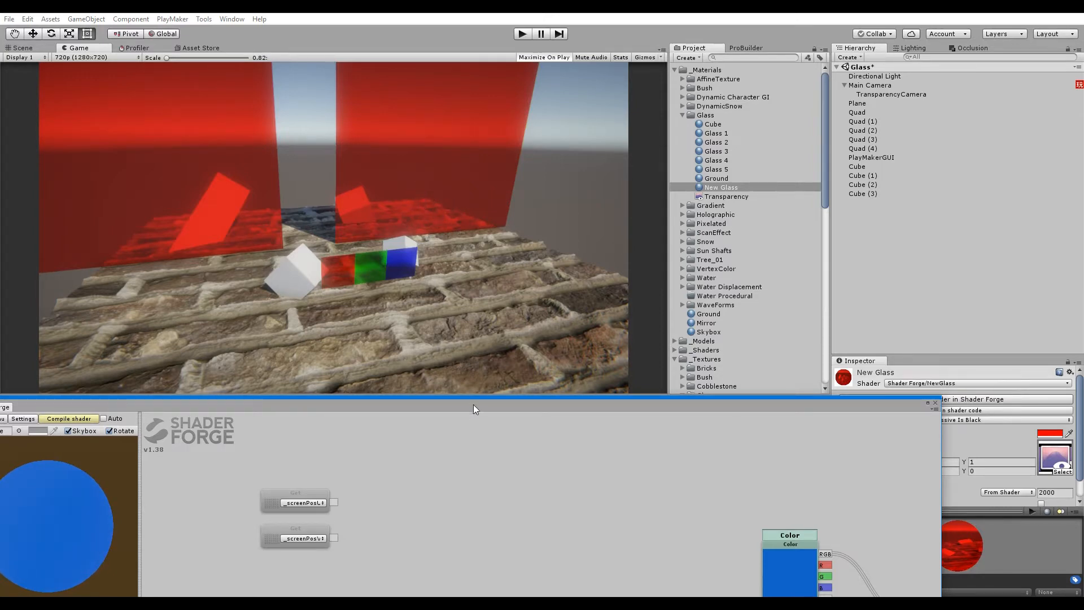
drag(469, 409, 466, 155)
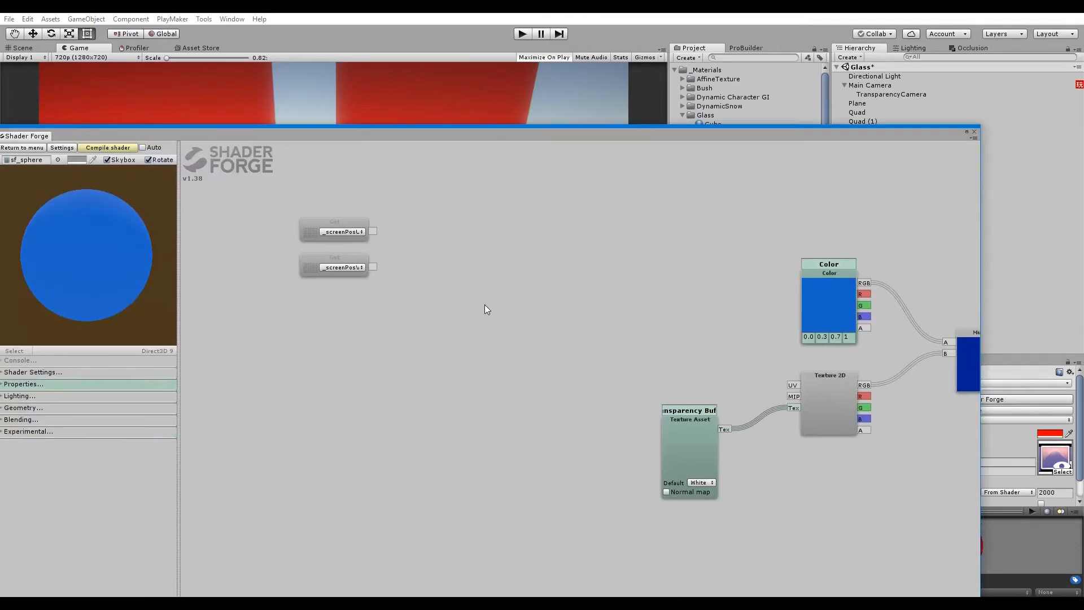
Step: Add an Add node and a Subtract node below it beside the Get nodes, spacing the _screenPosU and _screenPosV nodes apart
drag(485, 310, 562, 324)
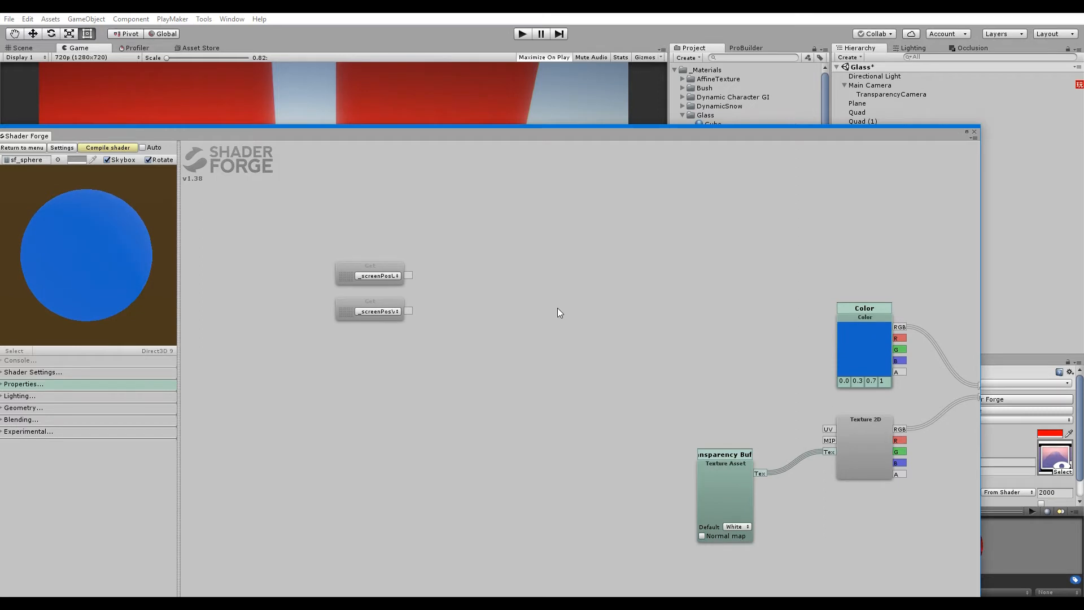
key(a)
click(550, 294)
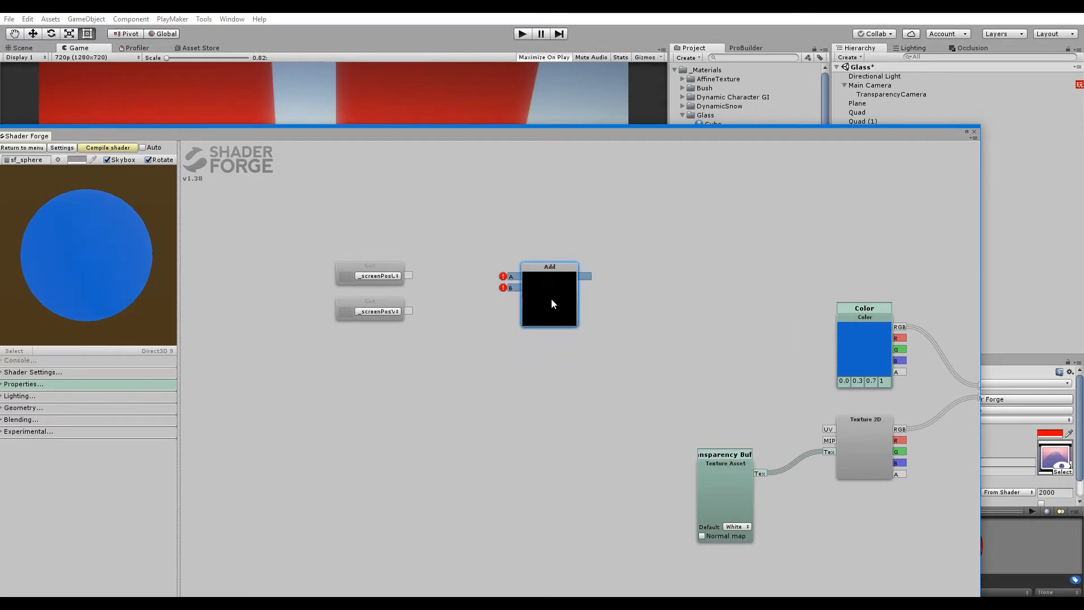
drag(551, 298, 550, 225)
key(s)
click(536, 351)
drag(551, 323, 550, 301)
drag(457, 251, 387, 268)
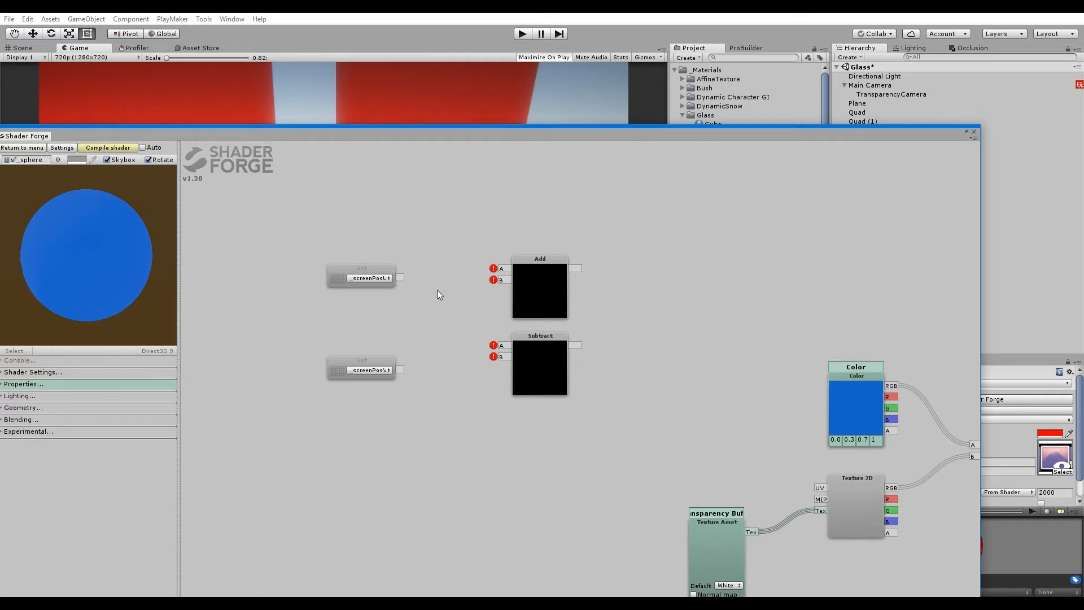
Step: Feed the _screenPosU Get node into the Add node's A input and move the Transparency Buffer texture asset above the Add node
drag(717, 421, 685, 360)
drag(368, 217, 470, 208)
drag(388, 256, 454, 337)
drag(758, 574, 581, 199)
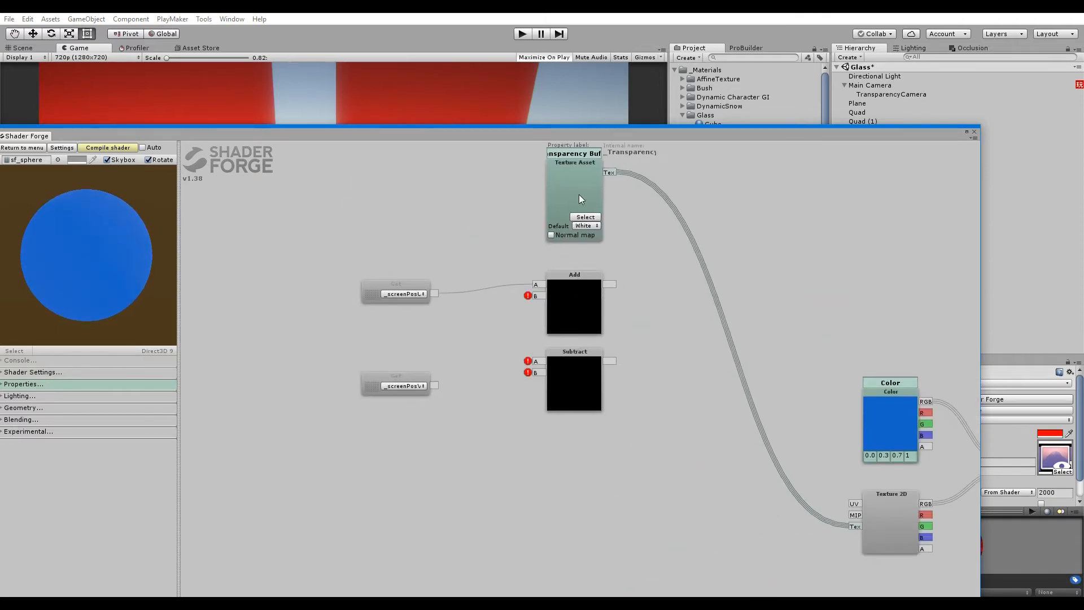
Step: Add an Append node beside the Add node and feed the Add output into its first input
key(a)
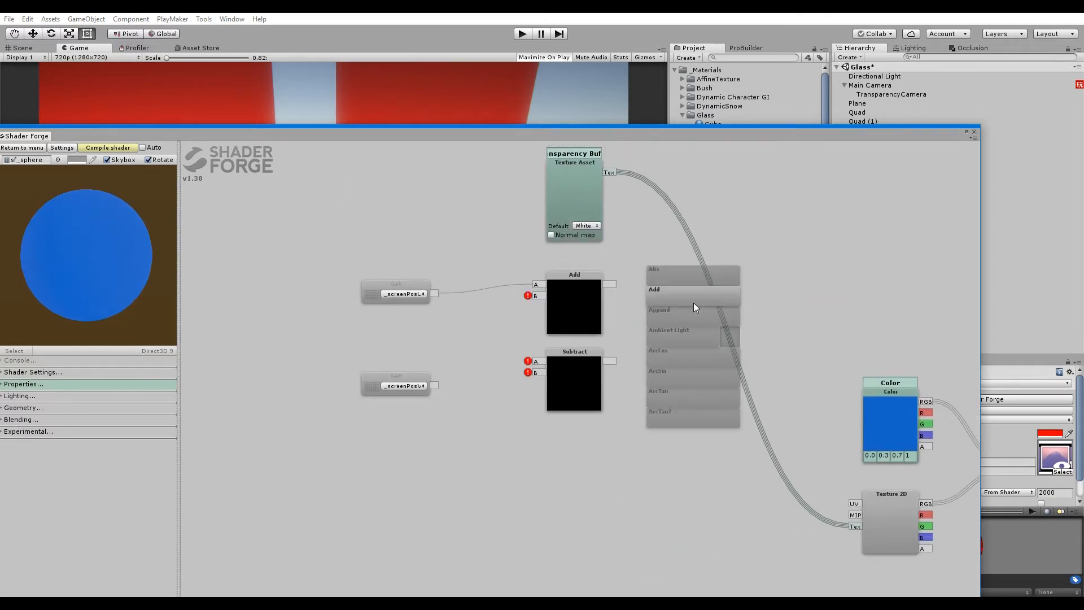
scroll(694, 305, down, 1)
click(699, 310)
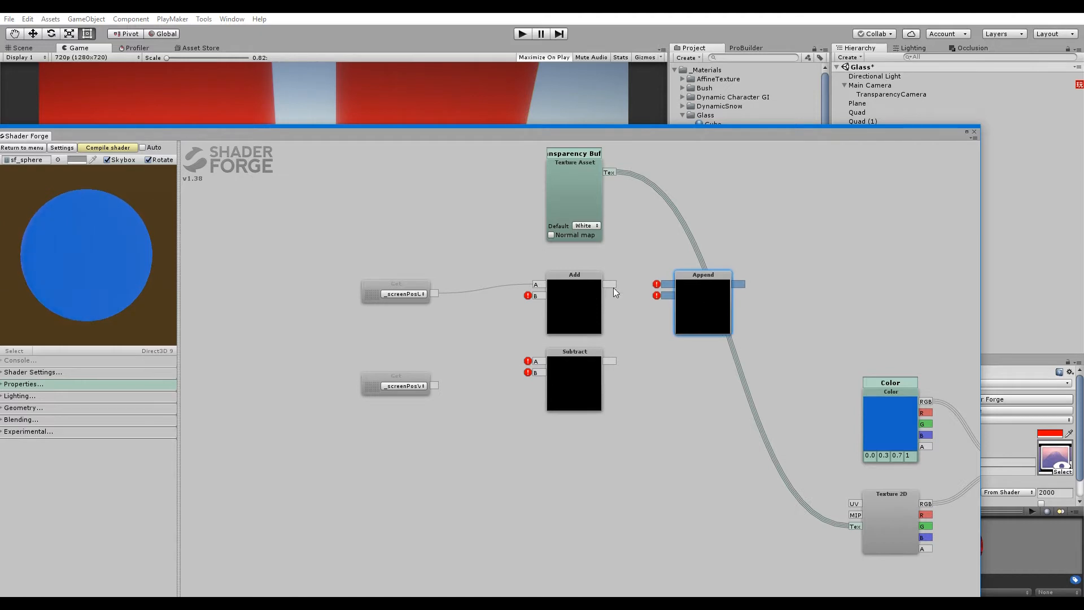
drag(608, 287, 666, 284)
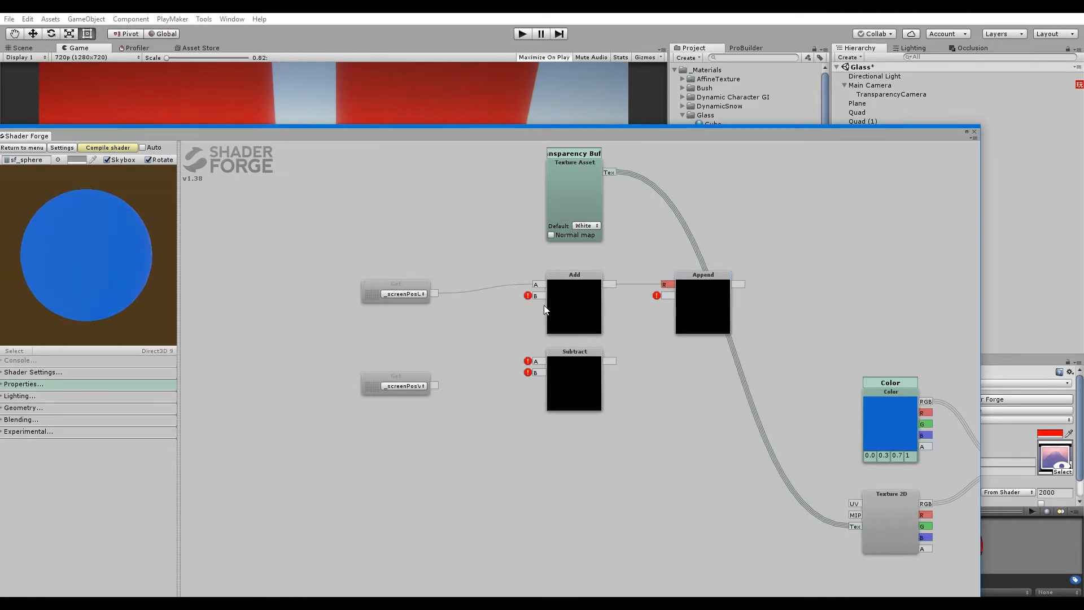
drag(538, 296, 445, 381)
drag(538, 296, 545, 321)
drag(660, 311, 611, 342)
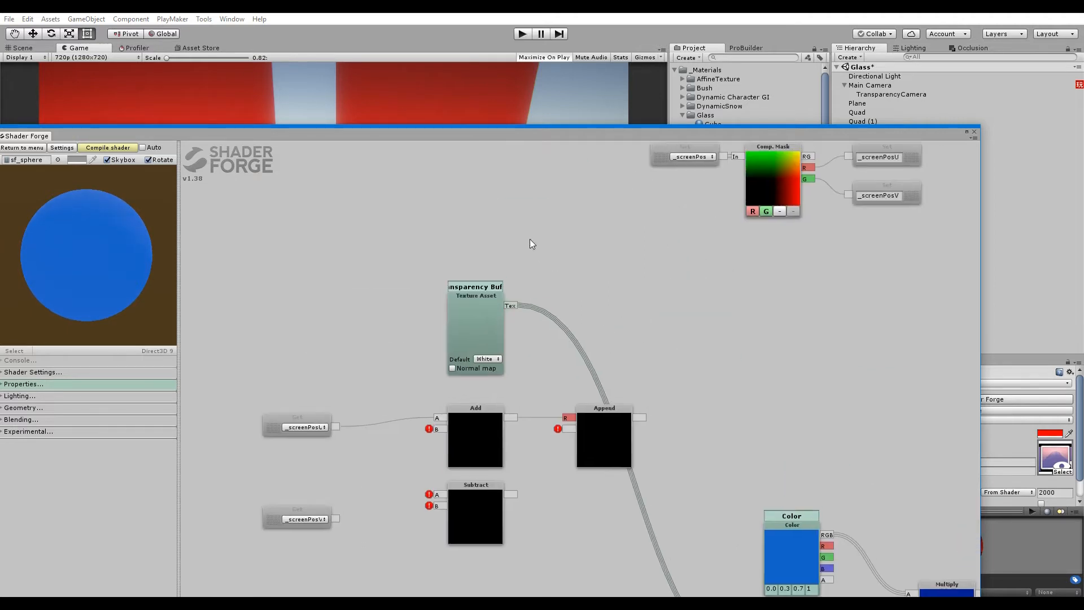
drag(531, 237, 583, 446)
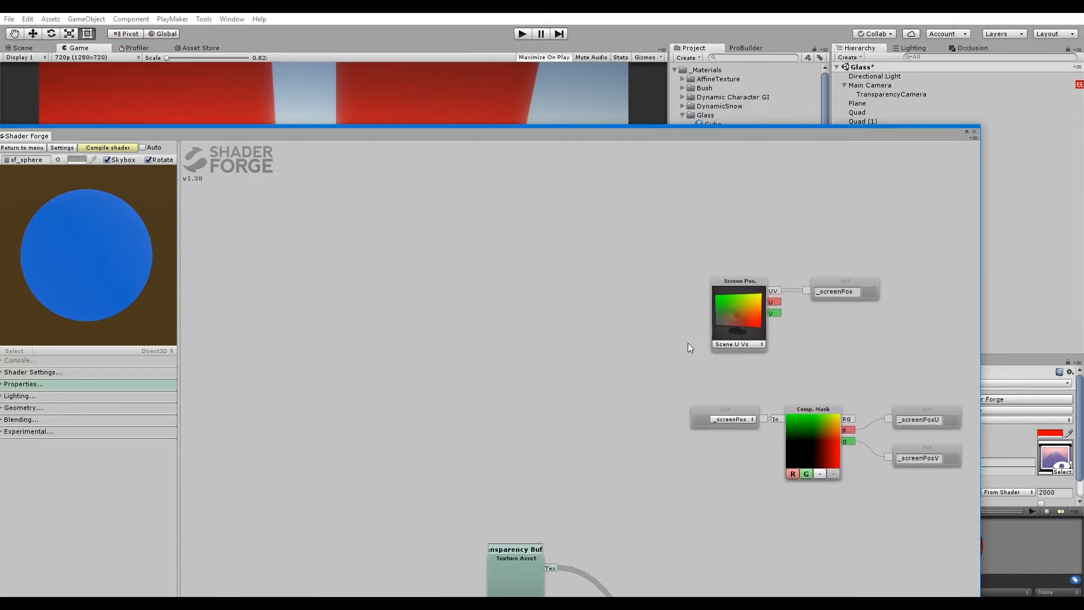
key(s)
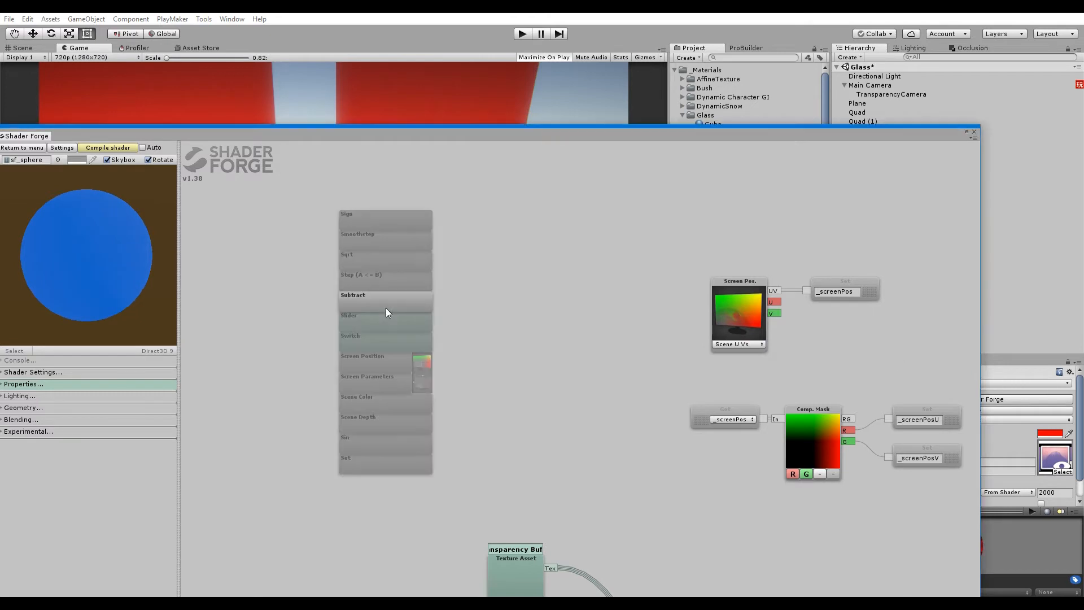
click(384, 321)
mouse_move(415, 325)
mouse_down()
mouse_move(380, 349)
mouse_move(397, 330)
mouse_up()
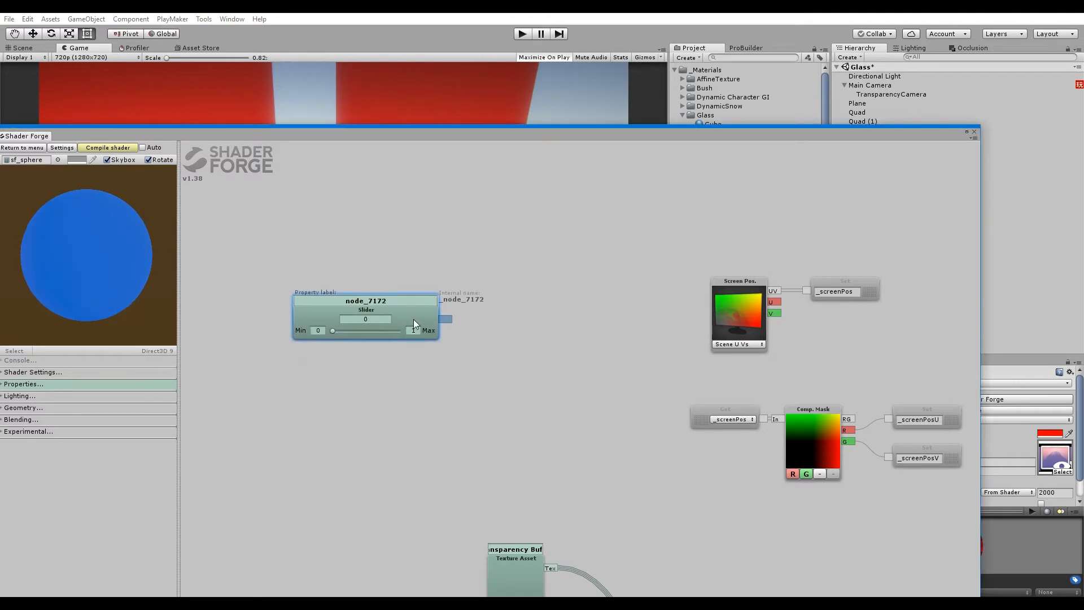
key(Delete)
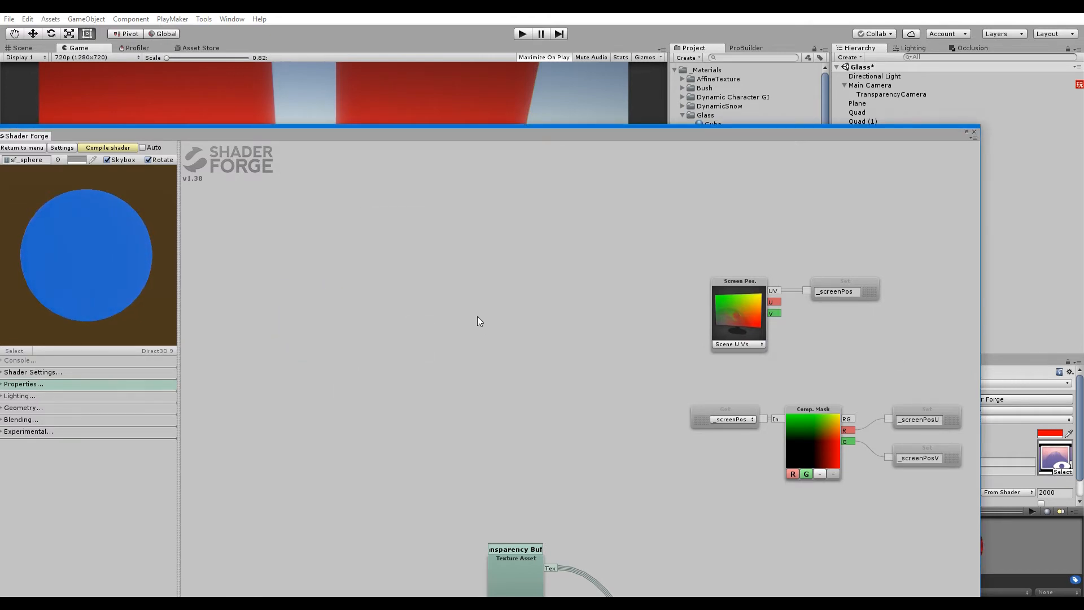
Step: Add a Slider node below the component mask group and label it Glossiness Strength
drag(540, 448, 560, 296)
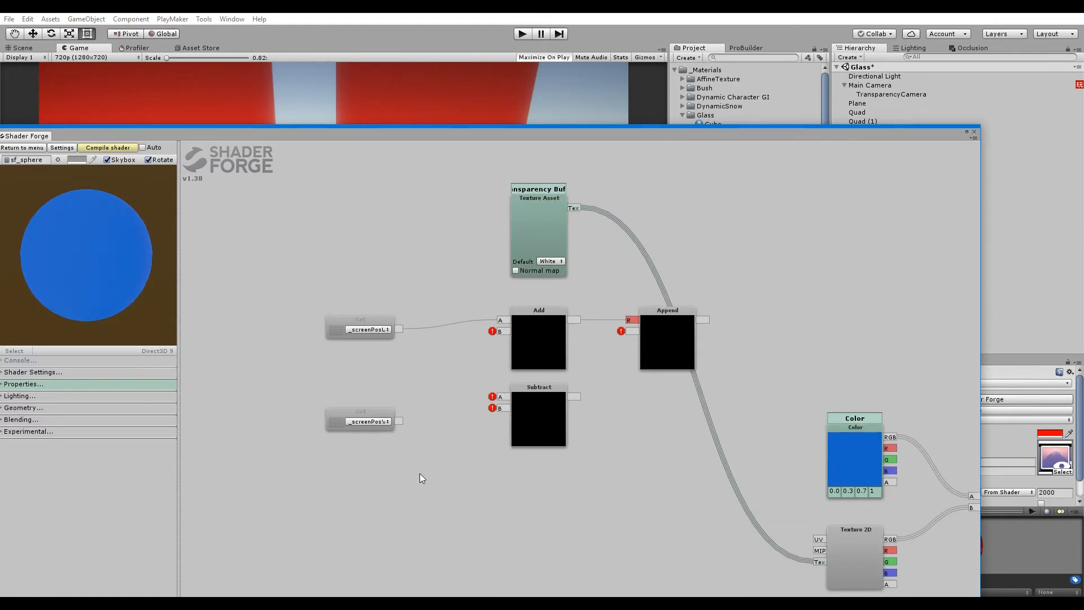
drag(607, 227, 575, 352)
middle_drag(489, 260, 379, 360)
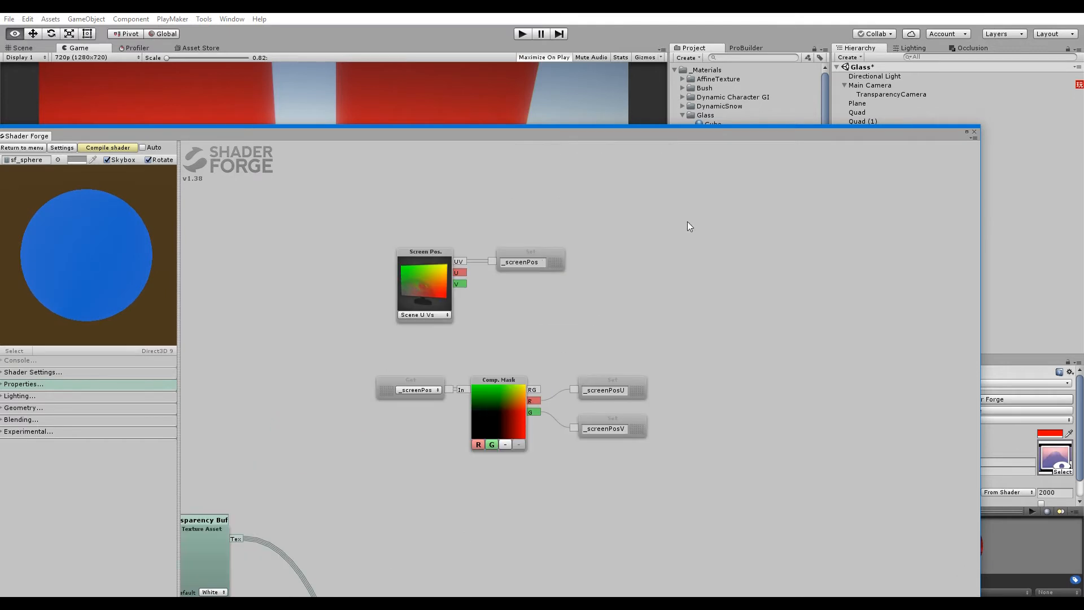
alt+drag(691, 220, 344, 490)
drag(494, 419, 442, 255)
right_click(361, 350)
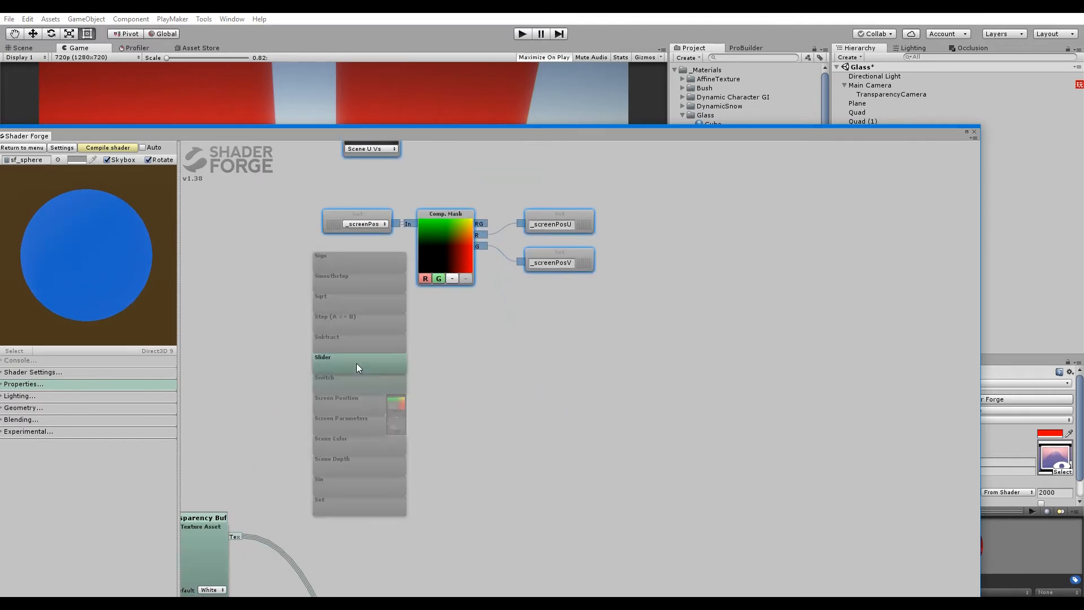
click(357, 364)
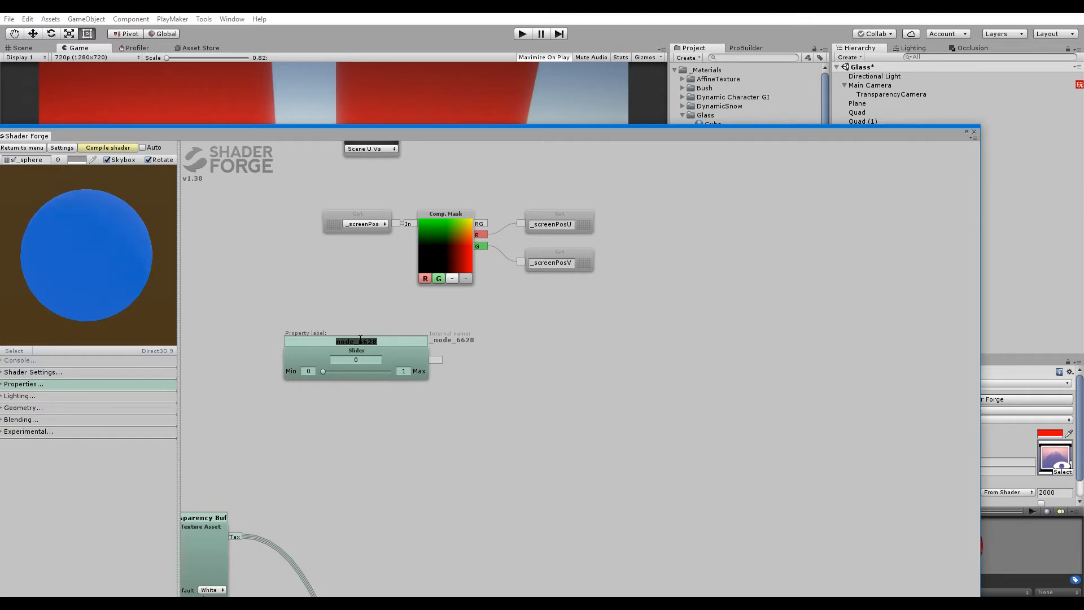
text(Glossiness)
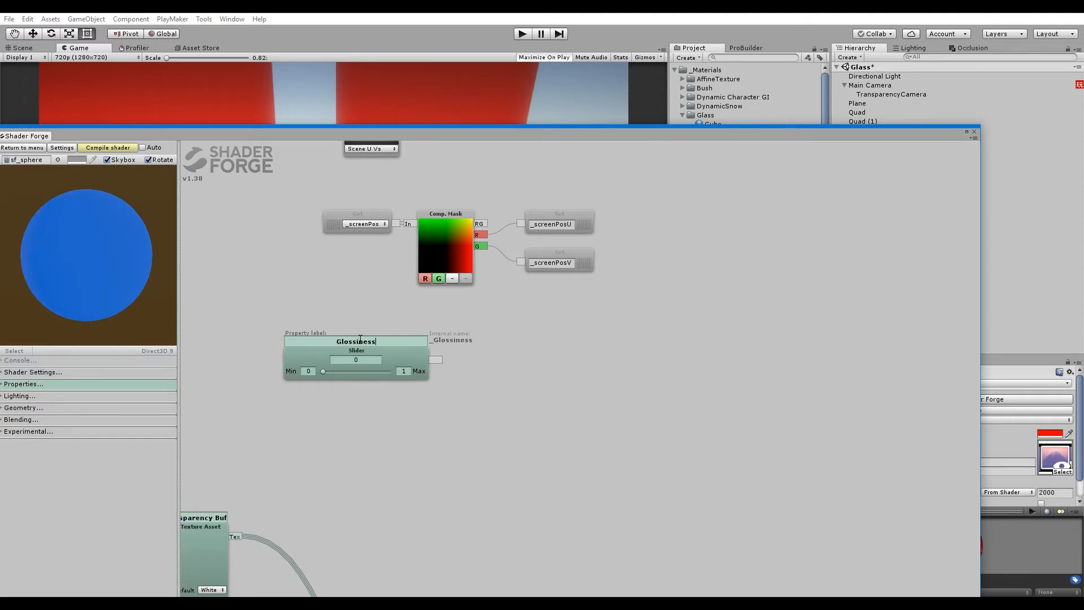
text( Strength)
click(546, 386)
Step: Attach a Set node to the Glossiness Strength slider's output and name its variable _glossiness
middle_drag(546, 386, 544, 385)
key(s)
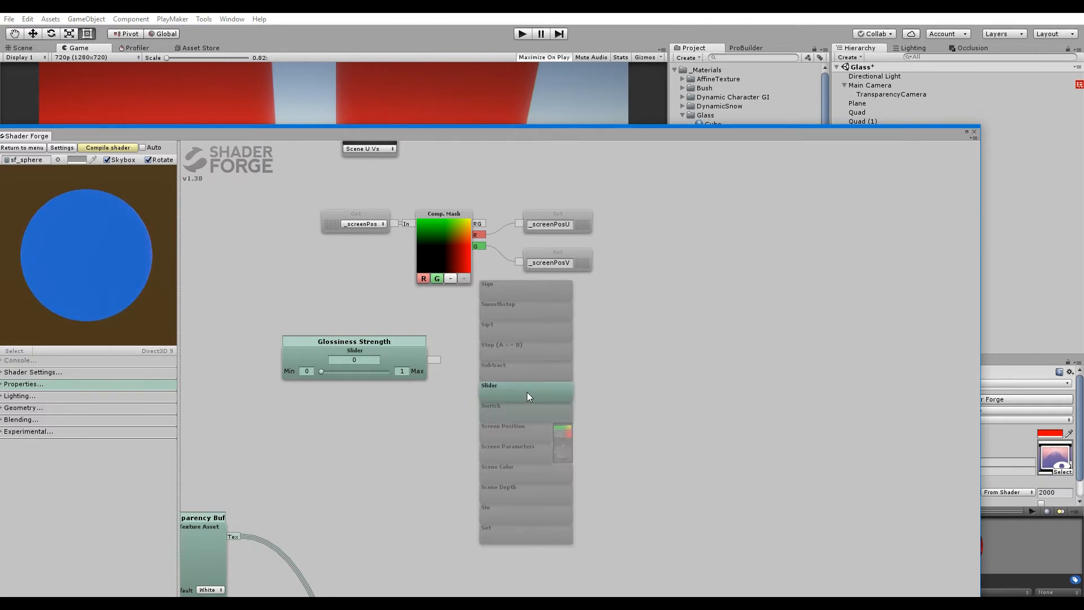
drag(514, 528, 437, 361)
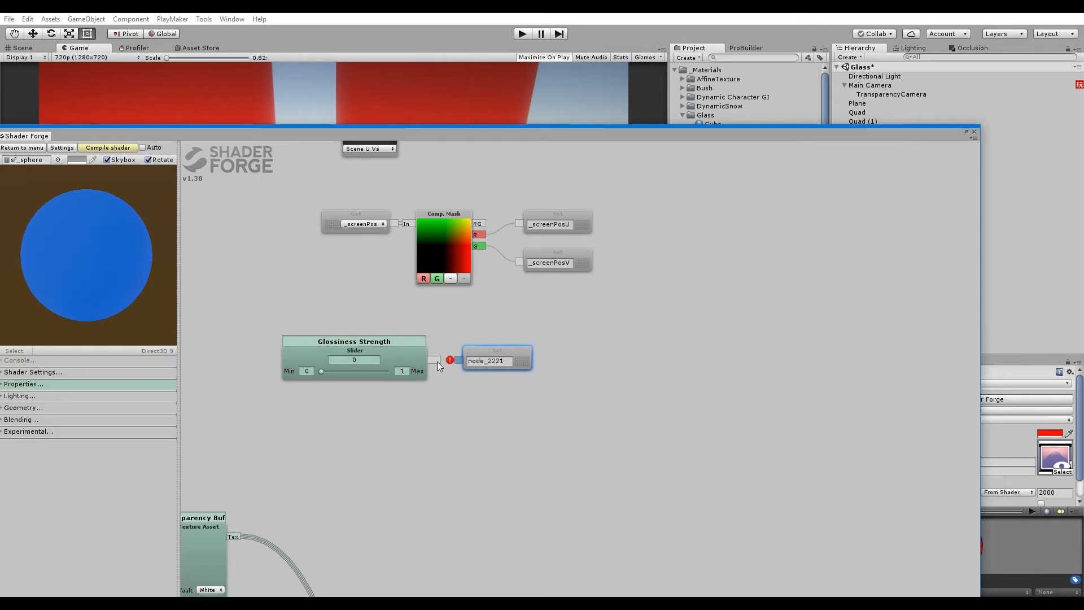
click(499, 360)
text(_glossine)
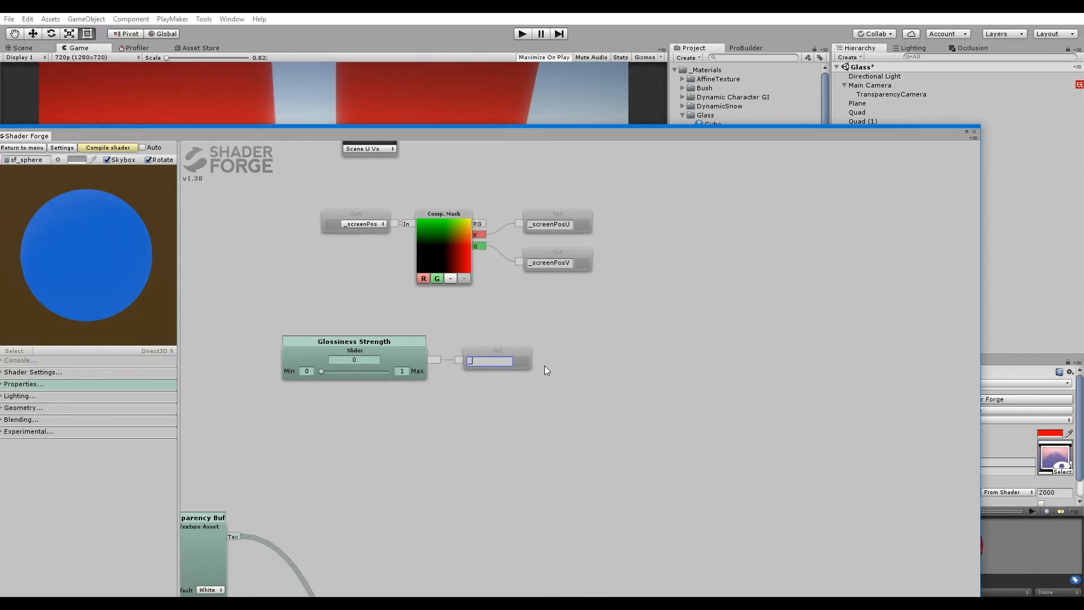
text(ss)
key(Return)
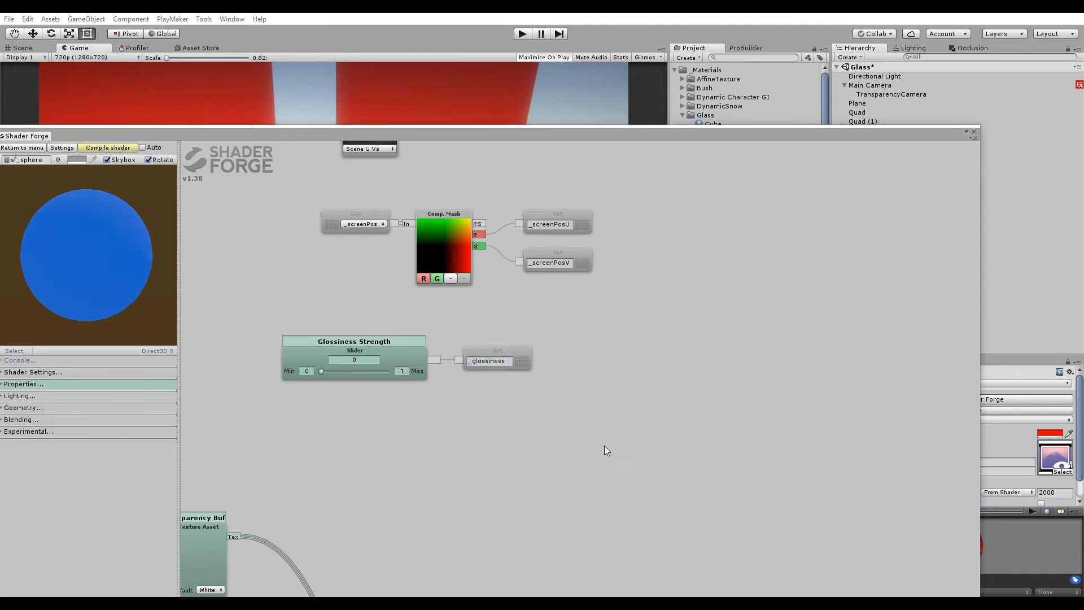
Step: Add a Get node reading _glossiness below the slider and feed it into a new One Minus node
click(425, 448)
drag(426, 445, 395, 396)
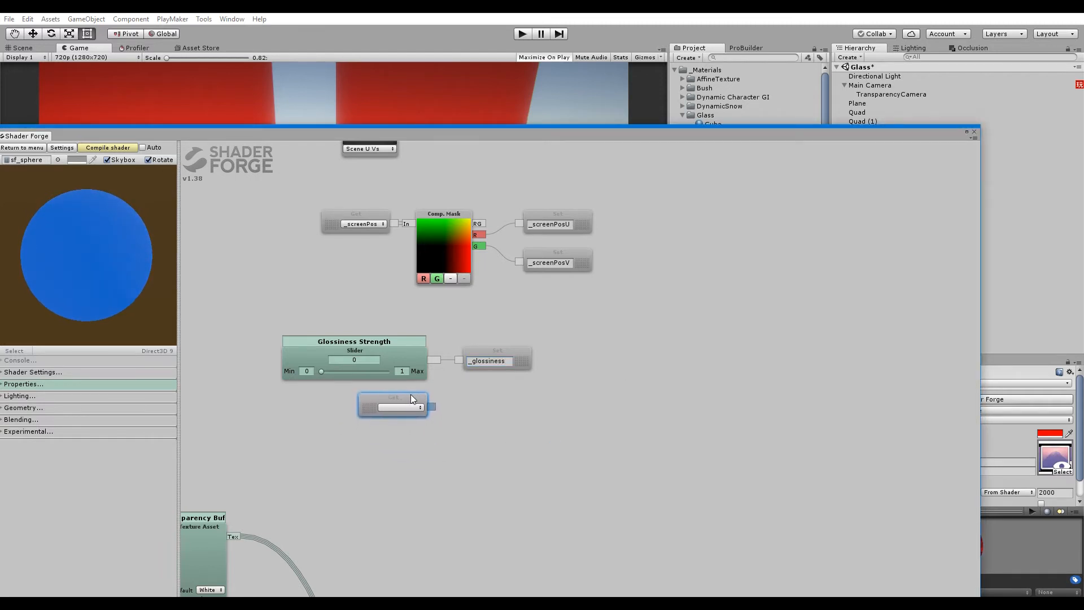
click(400, 407)
click(433, 421)
drag(523, 436, 473, 384)
key(o)
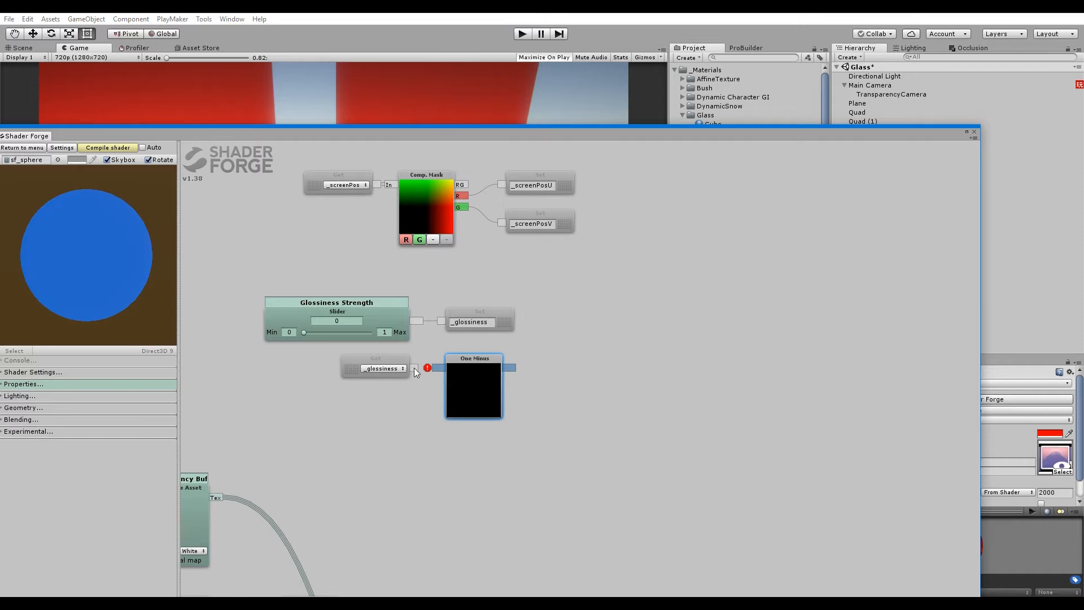
drag(414, 367, 438, 368)
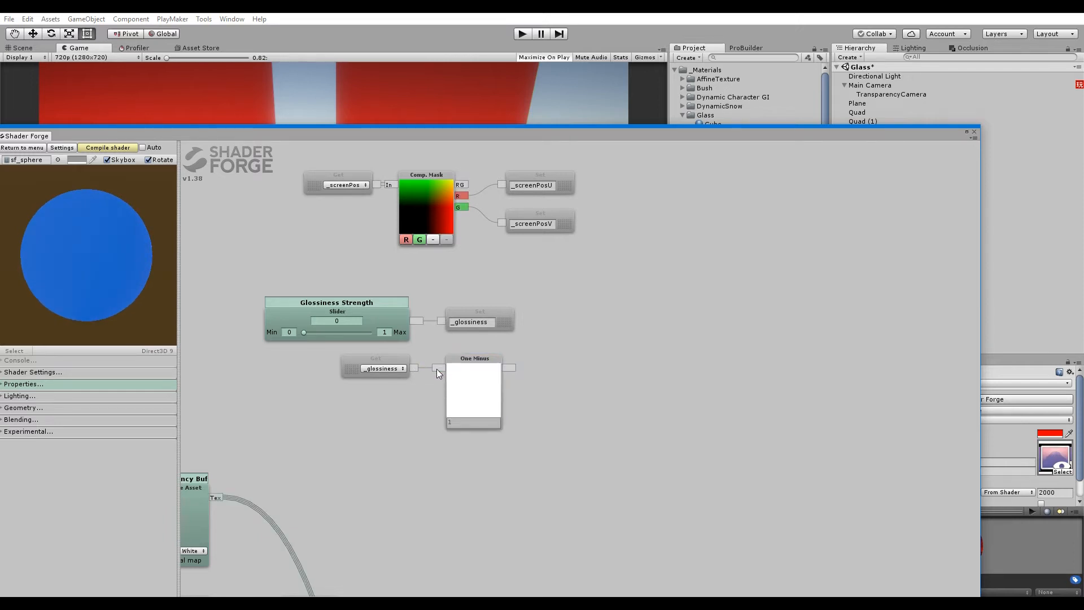
mouse_move(489, 381)
mouse_down()
mouse_move(500, 375)
mouse_move(483, 375)
mouse_up()
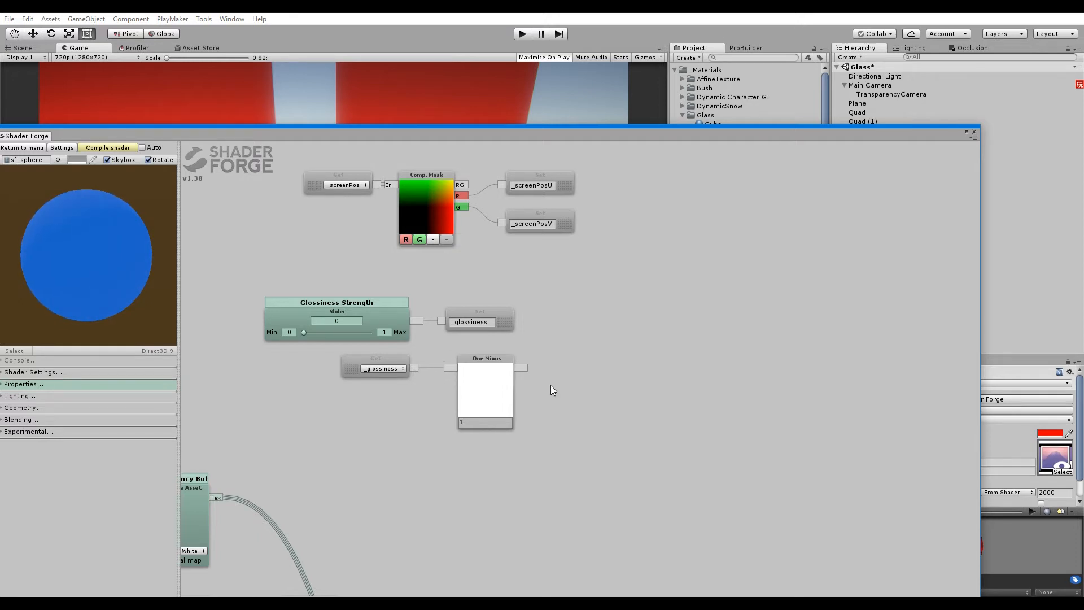
Step: Attach a Set node named _offset to the One Minus output and place both nodes closer to the _glossiness Get node
middle_drag(576, 377, 548, 340)
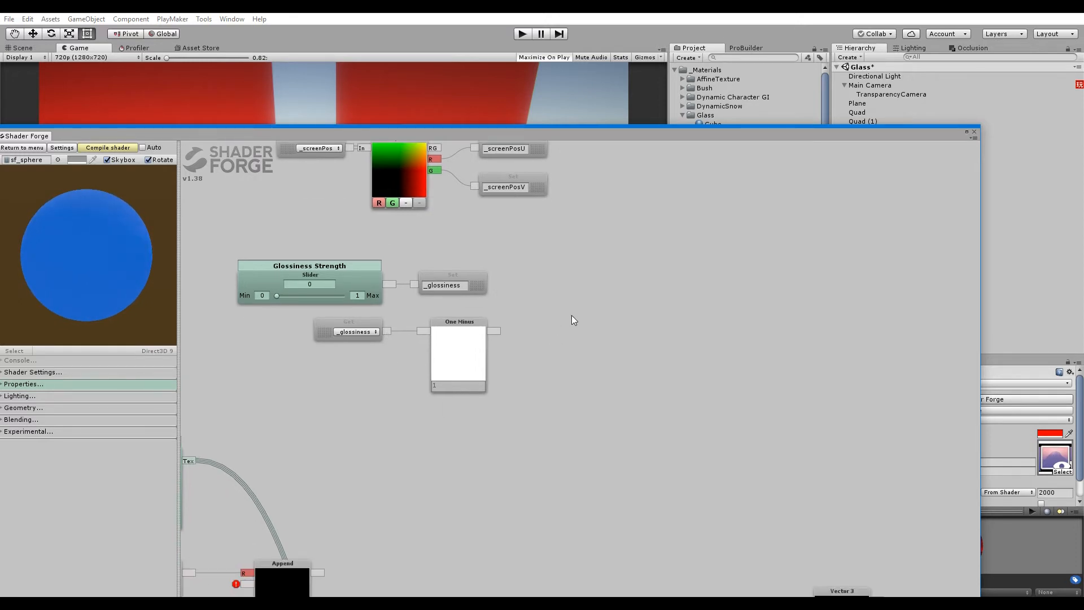
right_click(572, 315)
click(554, 474)
drag(562, 446, 556, 323)
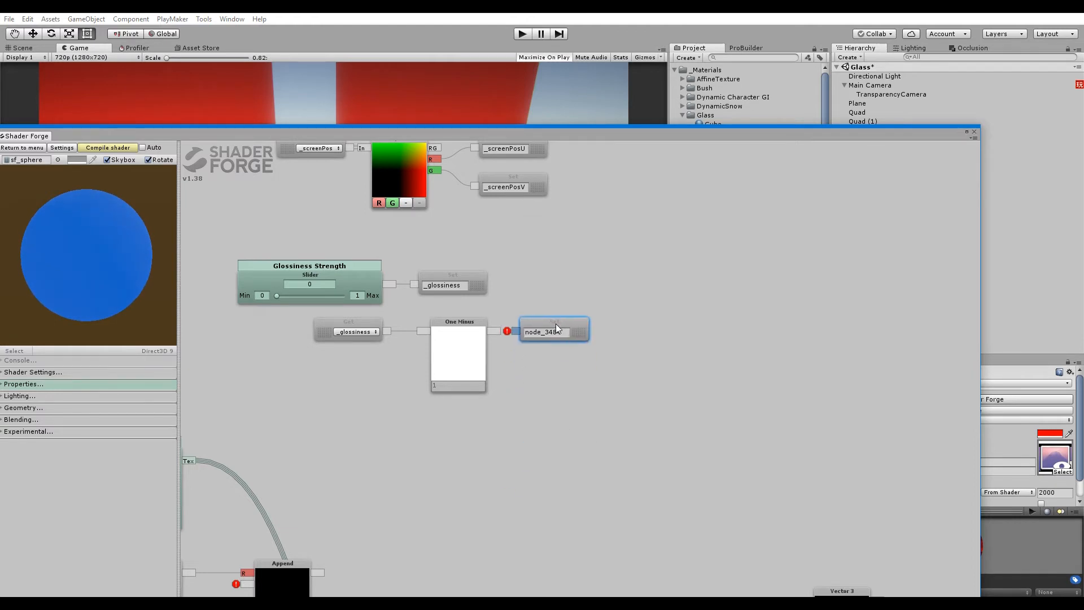
click(558, 333)
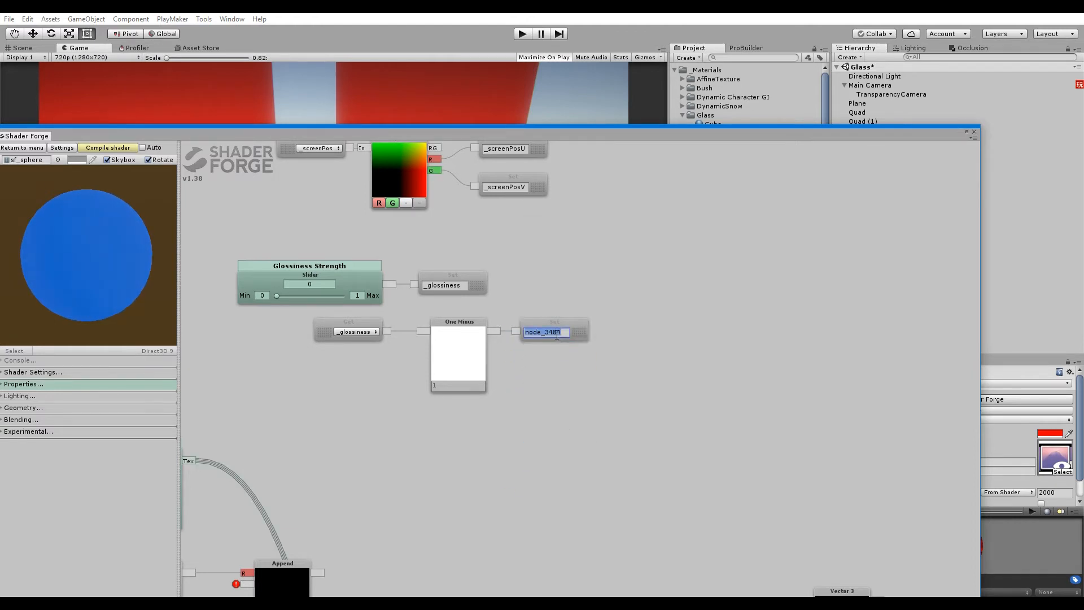
key(BackSpace)
text(_offset)
drag(431, 469, 526, 442)
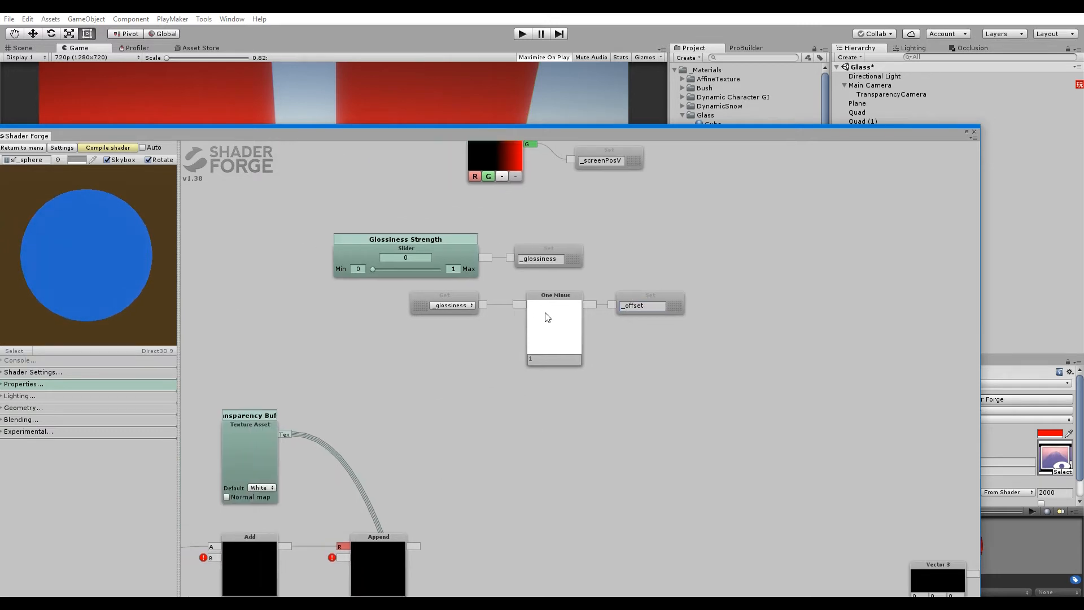
drag(546, 314, 531, 313)
drag(636, 295, 620, 300)
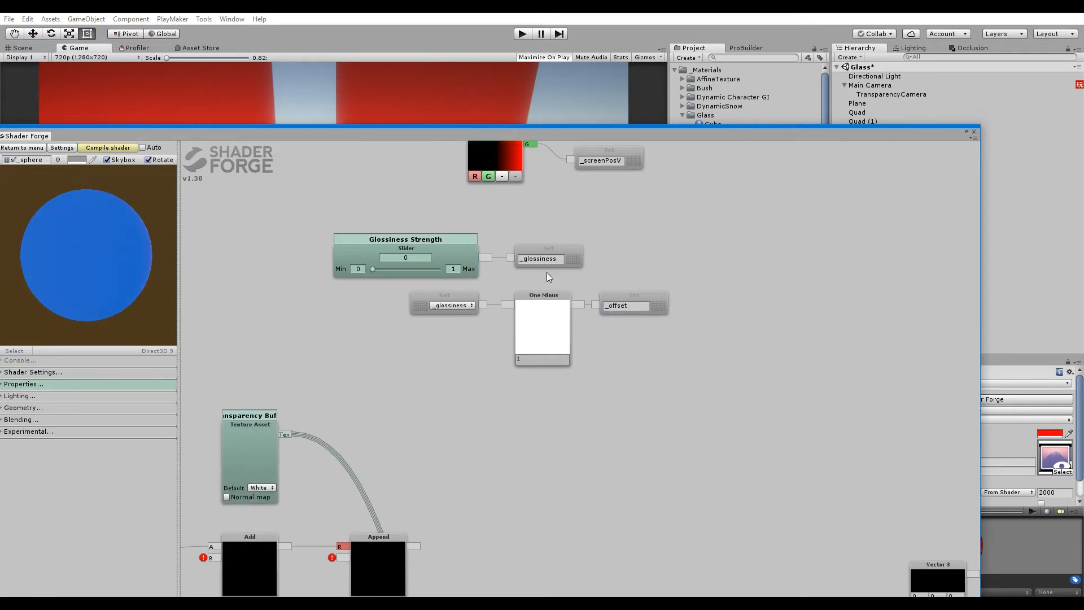
Step: Add a Get node reading _offset below the _screenPosV node and feed it into the Add node's B input
drag(542, 447, 768, 283)
drag(368, 488, 600, 332)
key(g)
click(521, 271)
drag(529, 274, 544, 366)
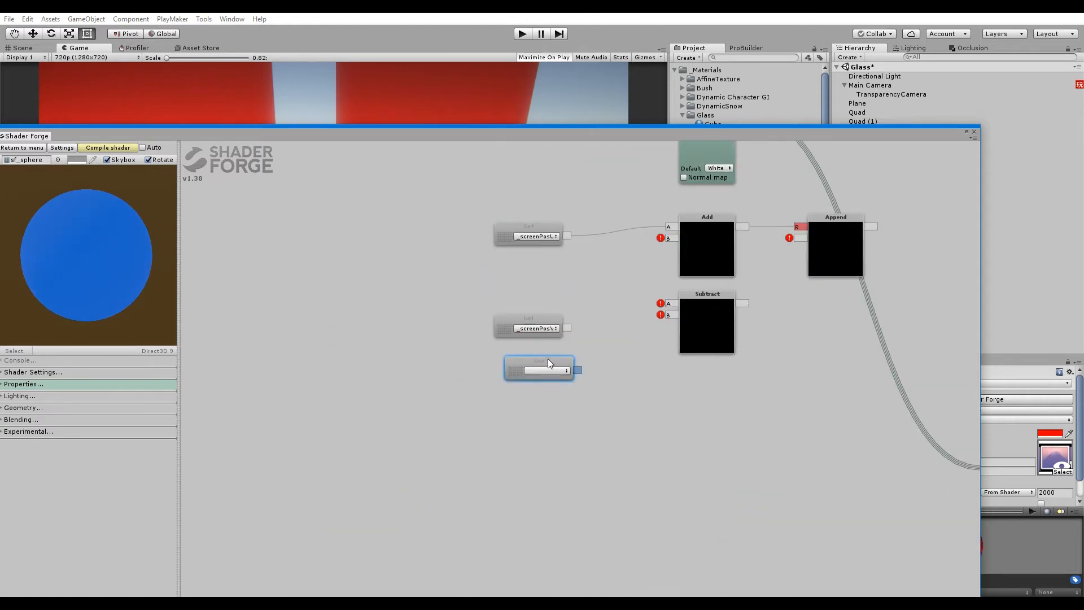
click(543, 369)
click(565, 395)
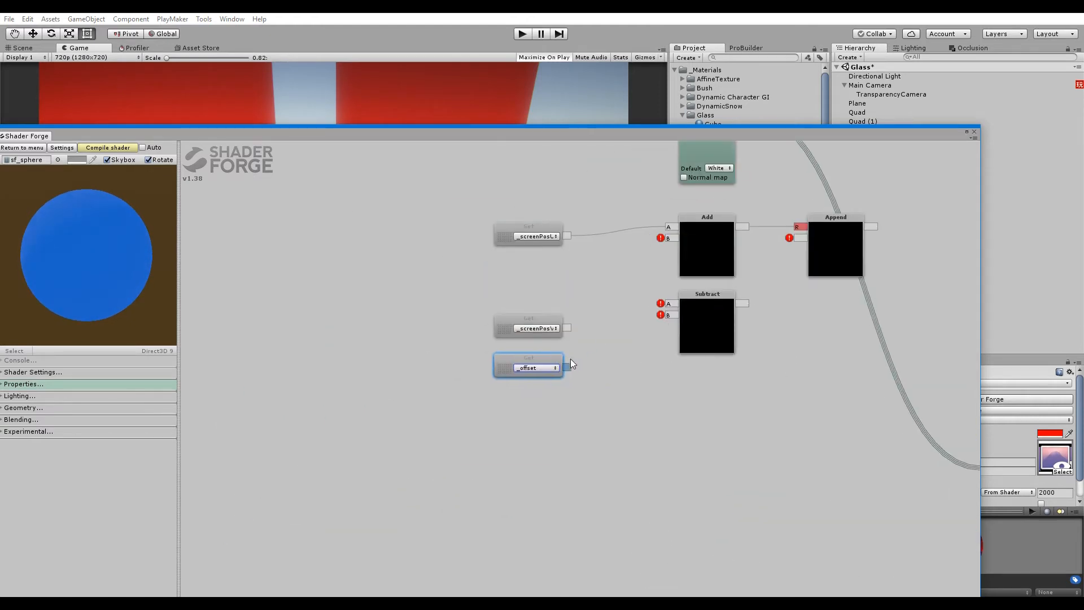
drag(567, 367, 670, 238)
Step: Raise the Glossiness Strength slider to its maximum of 1
middle_drag(727, 235, 538, 362)
middle_drag(659, 308, 499, 477)
drag(482, 246, 621, 248)
middle_drag(494, 397, 807, 261)
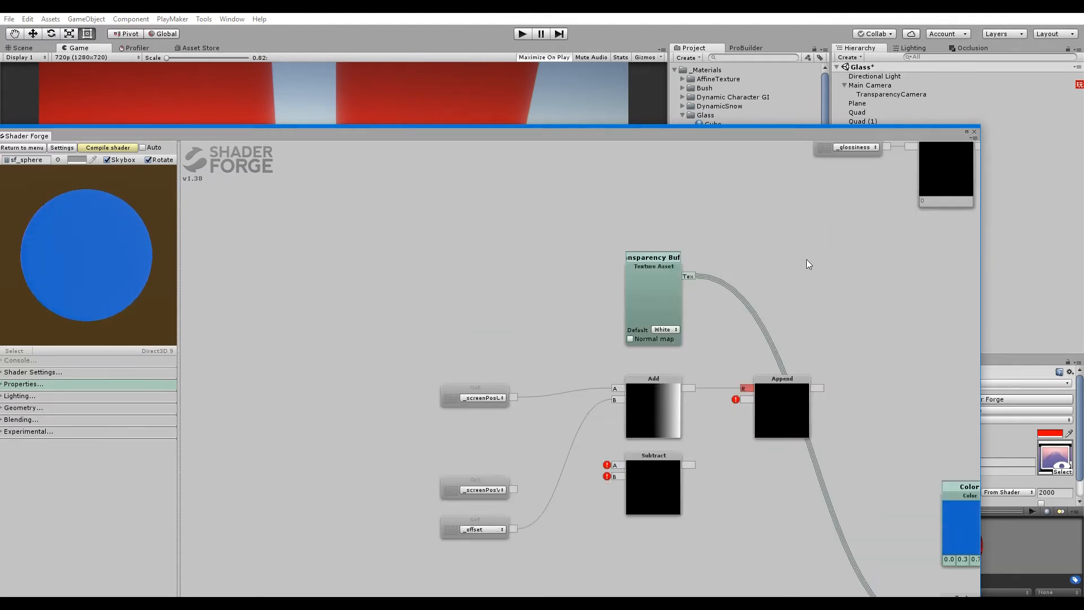
Step: Feed the _screenPosV Get node into the Append node's second input
middle_drag(737, 469, 619, 416)
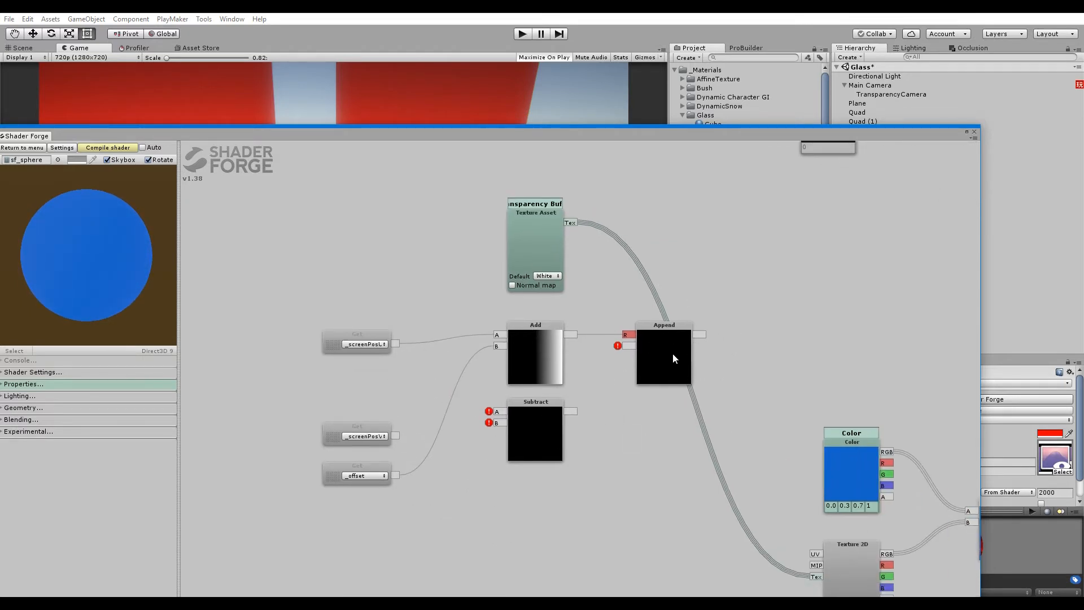
drag(395, 435, 633, 347)
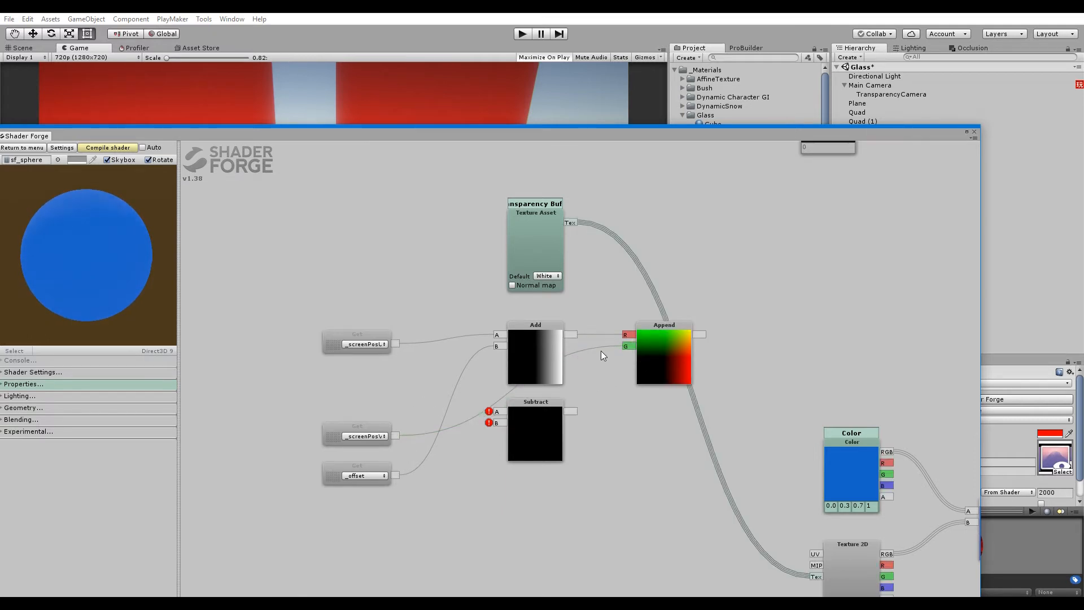
click(368, 434)
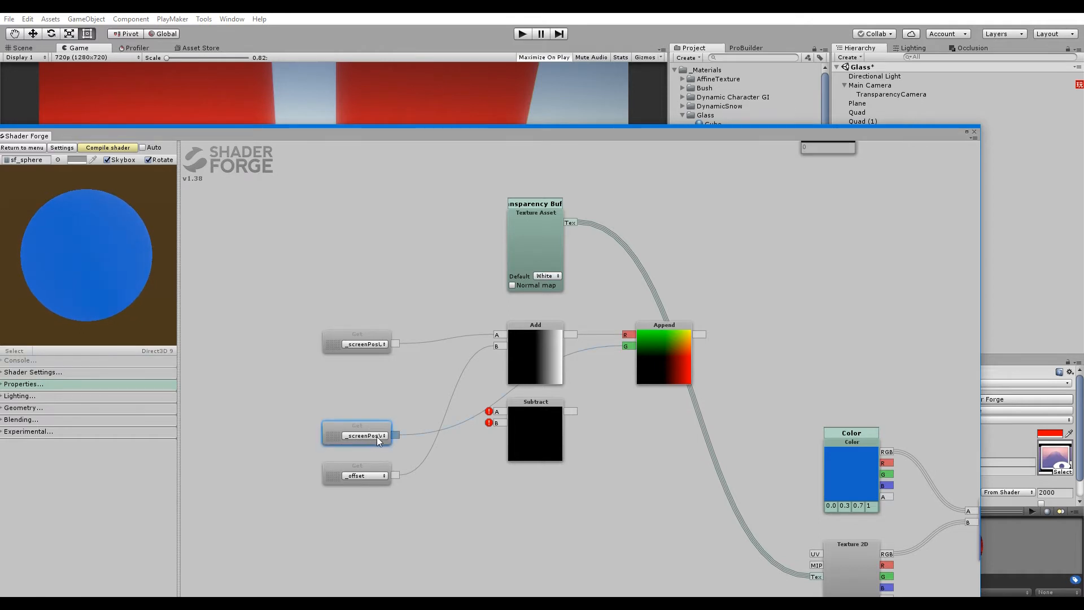
click(667, 360)
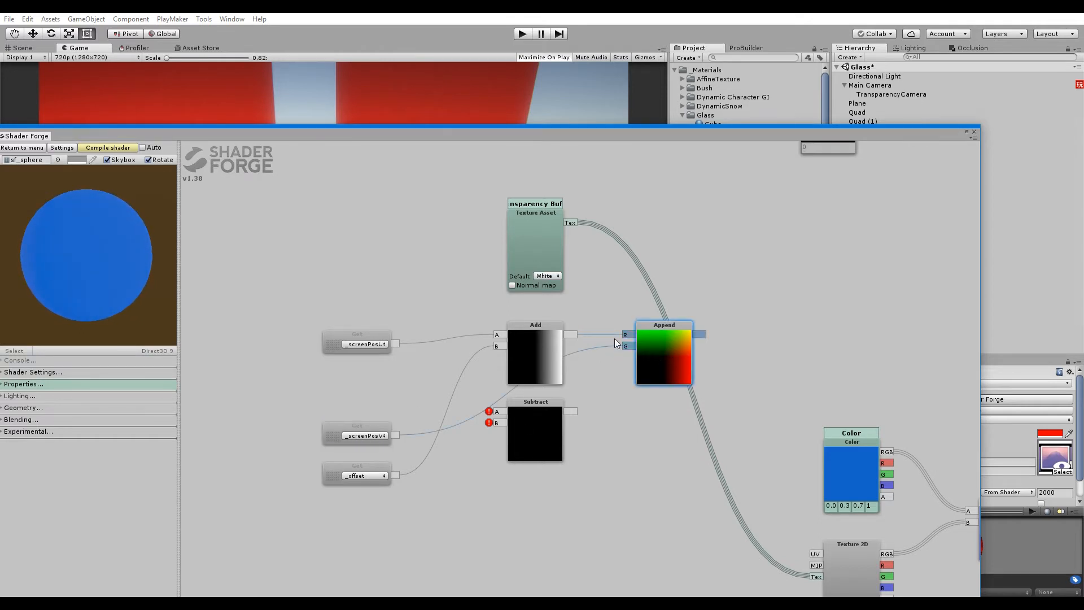
drag(534, 438, 534, 437)
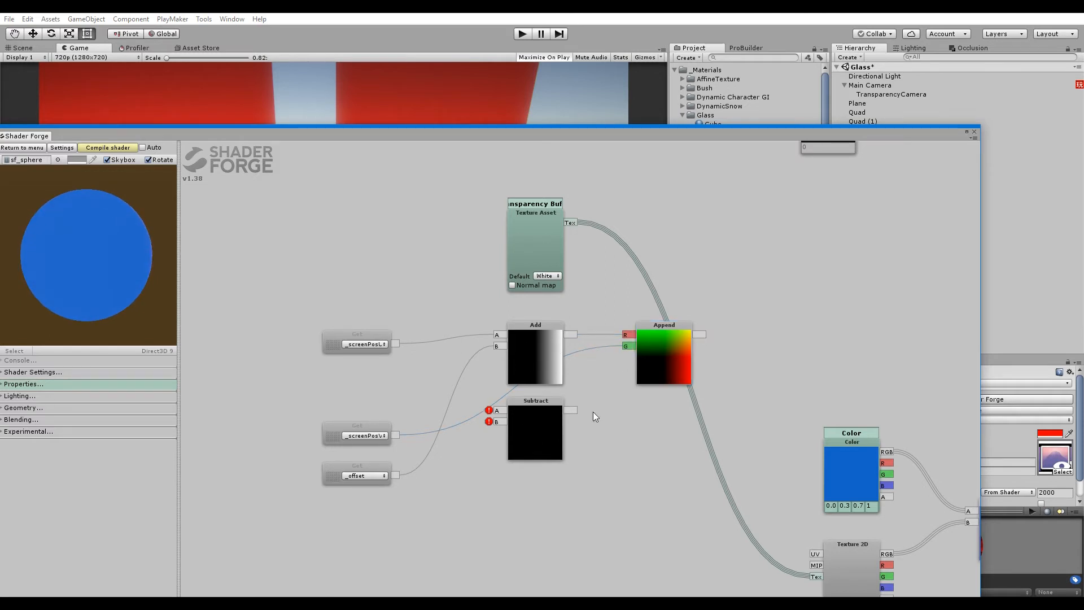
Step: Move the existing Texture 2D node beside the Append node and add a second Texture 2D node below it
middle_drag(615, 435, 599, 410)
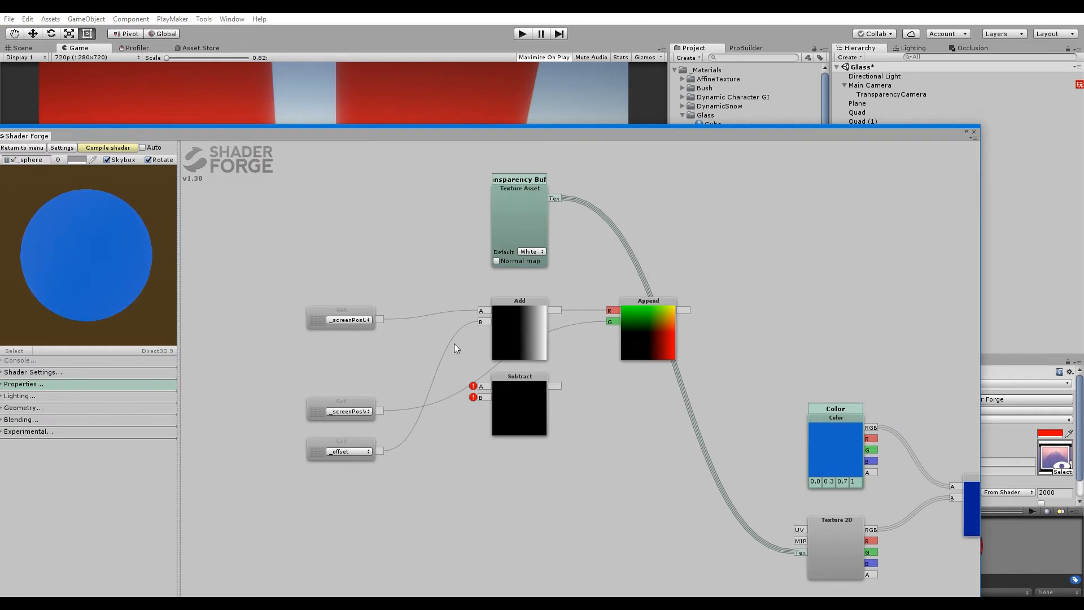
middle_drag(424, 296, 383, 388)
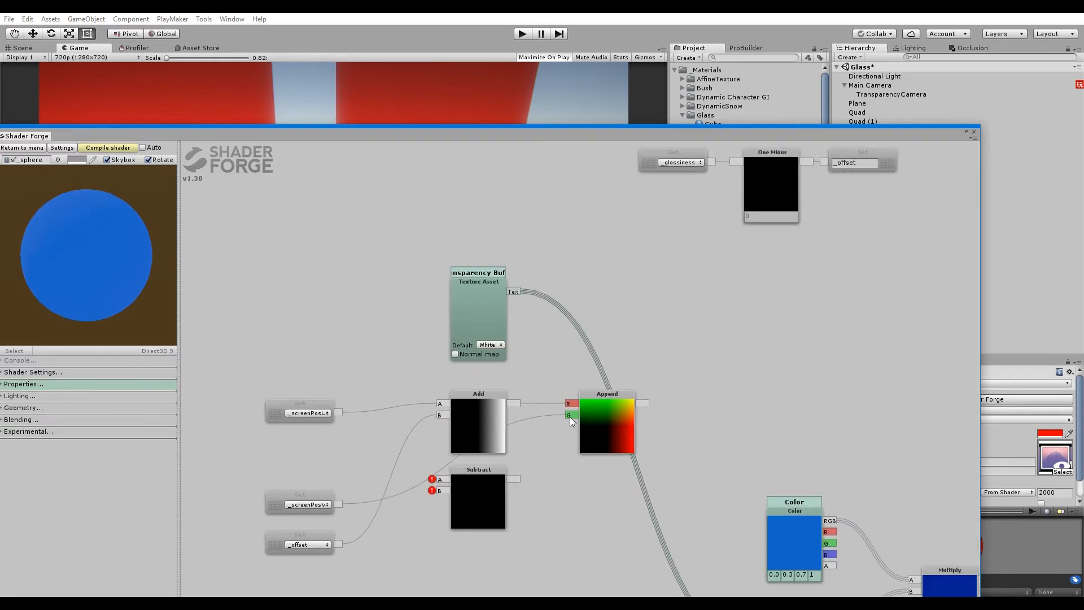
middle_drag(637, 427, 581, 376)
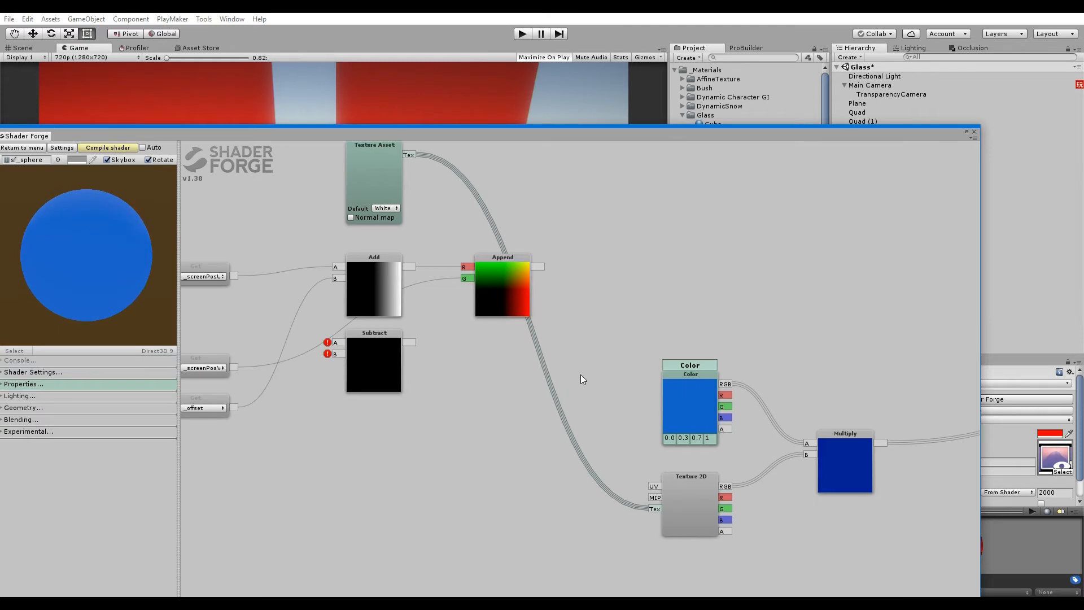
drag(700, 514, 619, 295)
click(604, 371)
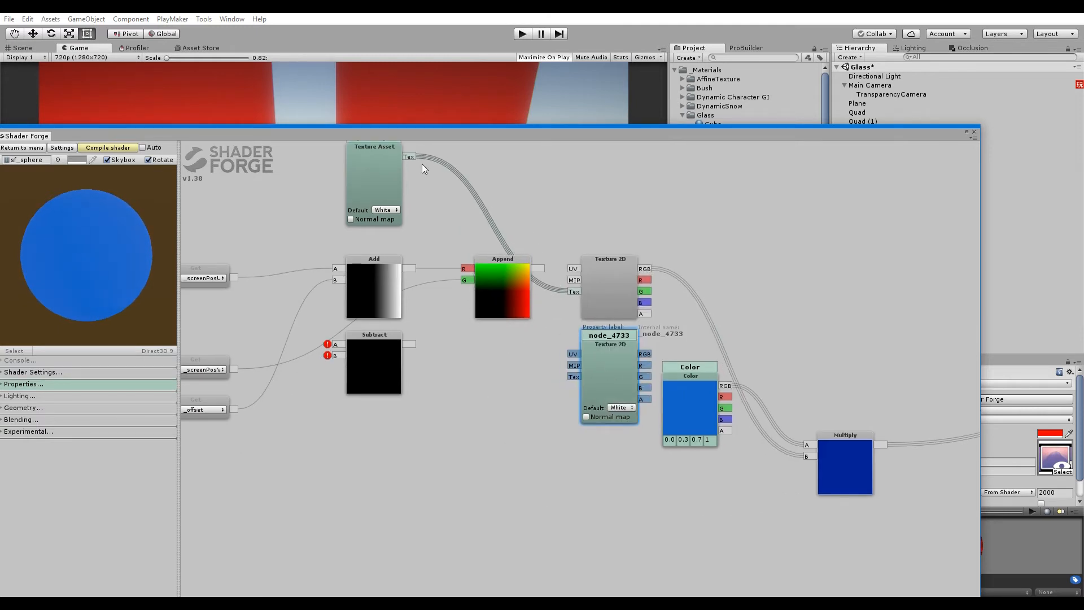
Step: Feed the Transparency texture asset into the second Texture 2D node and move the Color and Multiply nodes farther along the graph
drag(410, 158, 573, 386)
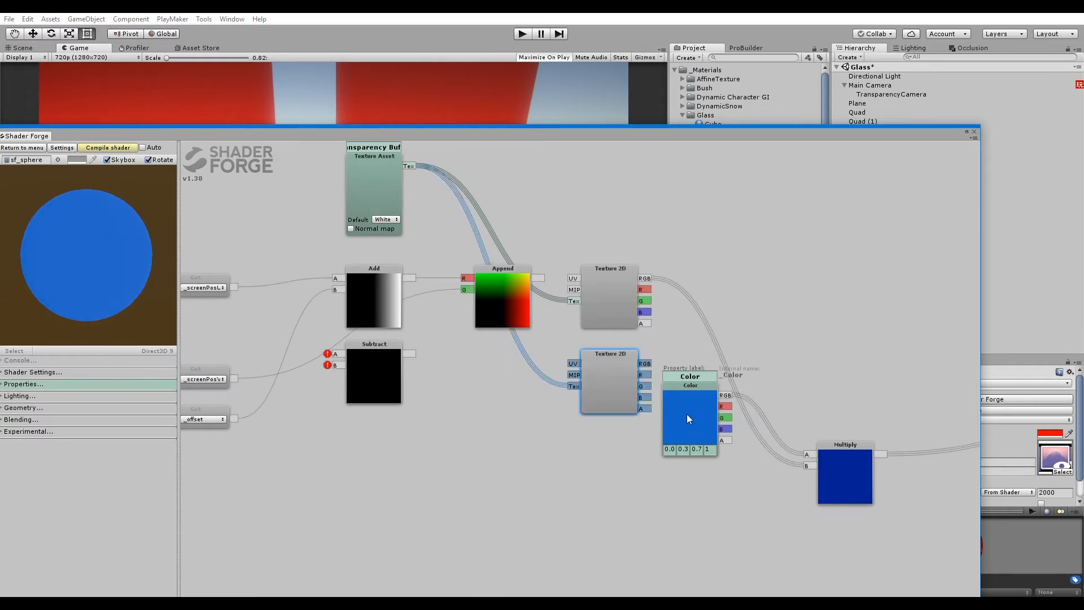
drag(687, 415, 771, 370)
drag(856, 471, 941, 421)
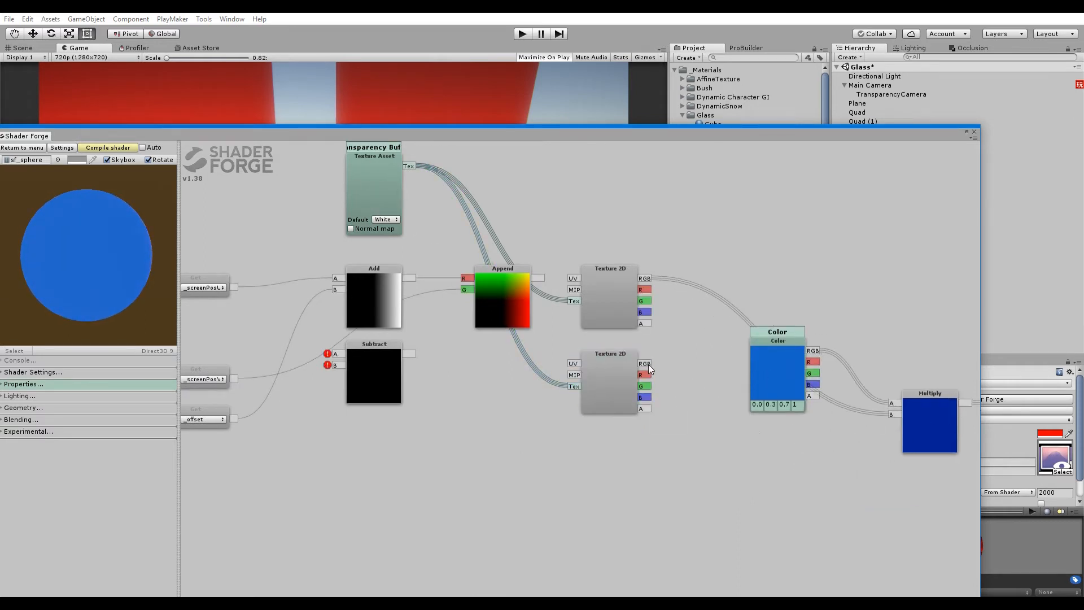
Step: Disconnect the first Texture 2D from Multiply and feed both Texture 2D RGB outputs into a new Add node
alt+right_drag(852, 400, 834, 412)
key(a)
drag(694, 385, 707, 382)
drag(800, 372, 866, 319)
drag(646, 279, 714, 390)
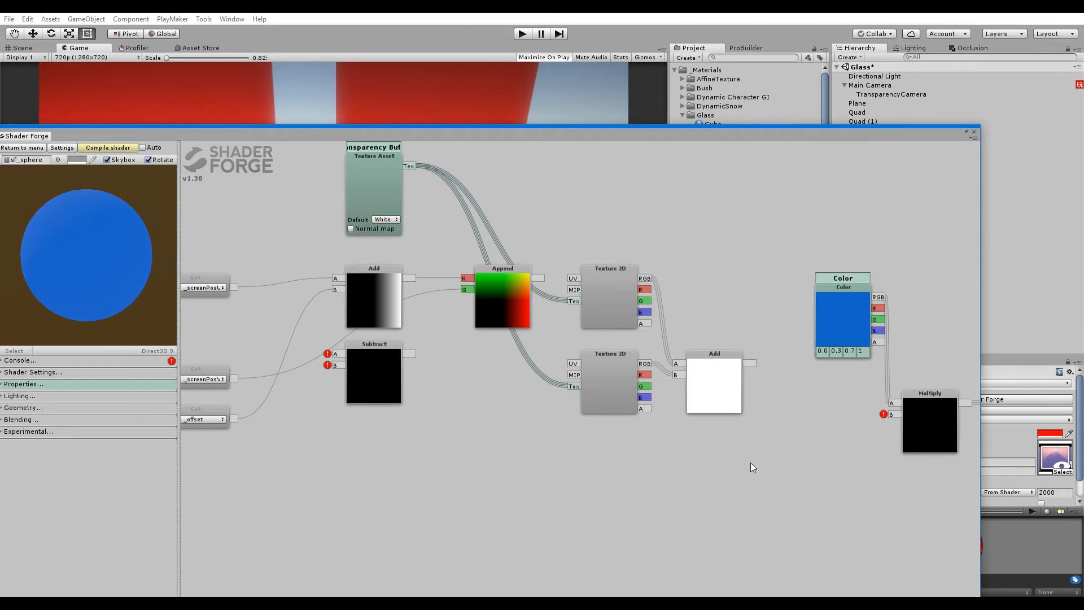
Step: Reposition the Multiply and Color nodes, and feed the Append node into the first Texture 2D's UV input
middle_drag(808, 492, 604, 515)
drag(730, 430, 744, 394)
drag(646, 327, 593, 298)
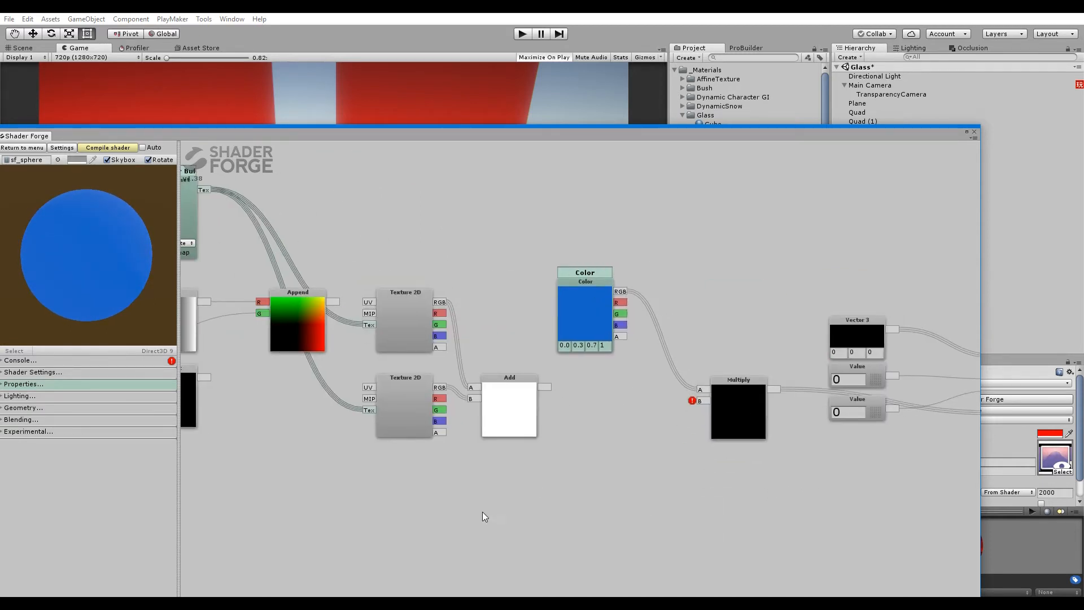
middle_drag(264, 458, 568, 426)
drag(633, 270, 670, 271)
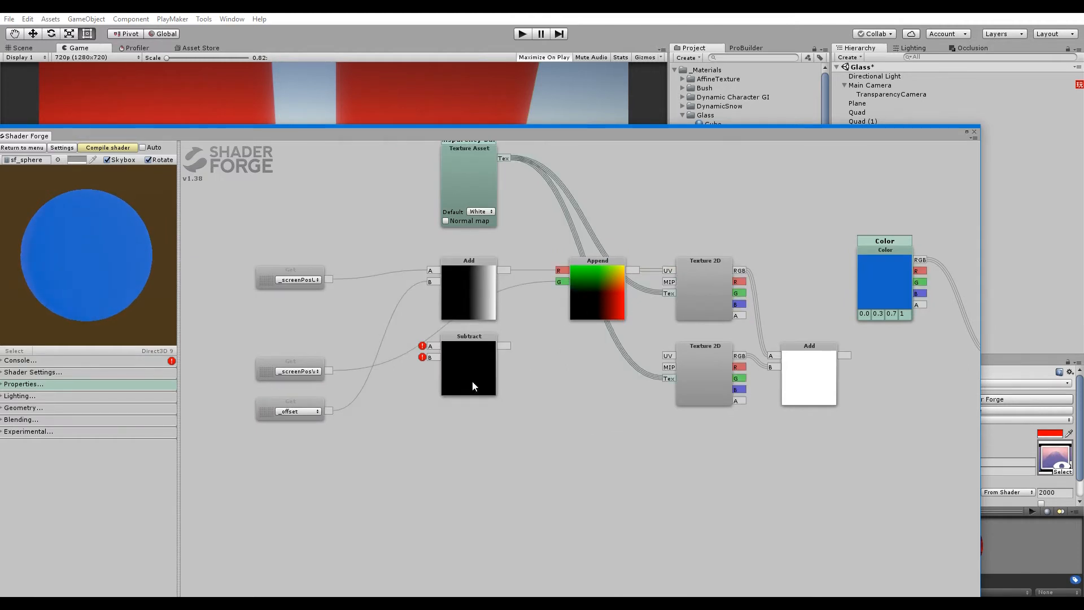
Step: Move the Subtract node down and place a second Add node under the first, with _screenPosV feeding its A input
drag(473, 387, 470, 518)
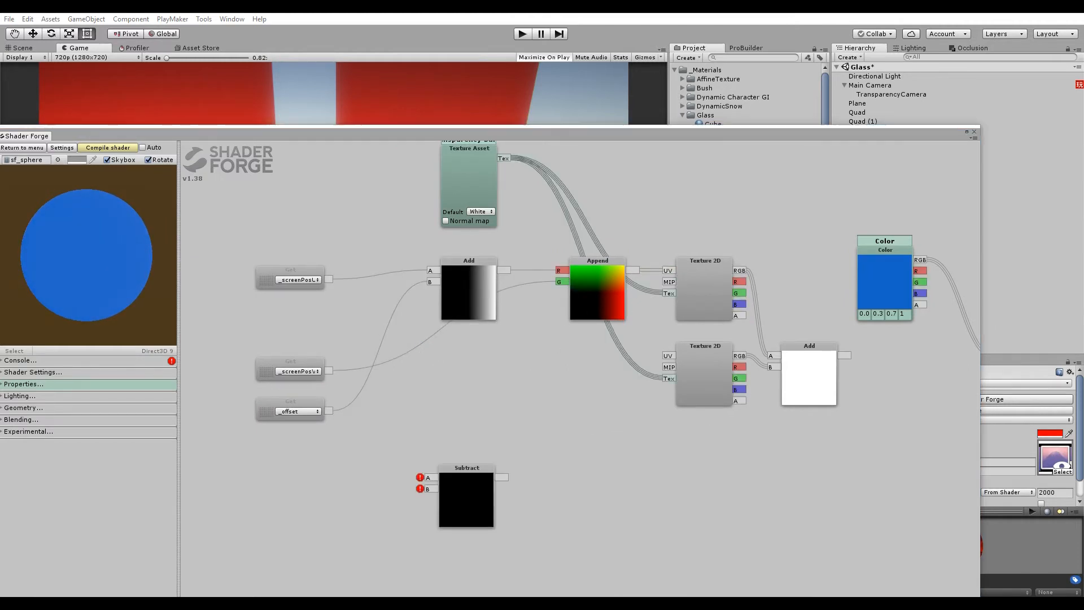
click(459, 362)
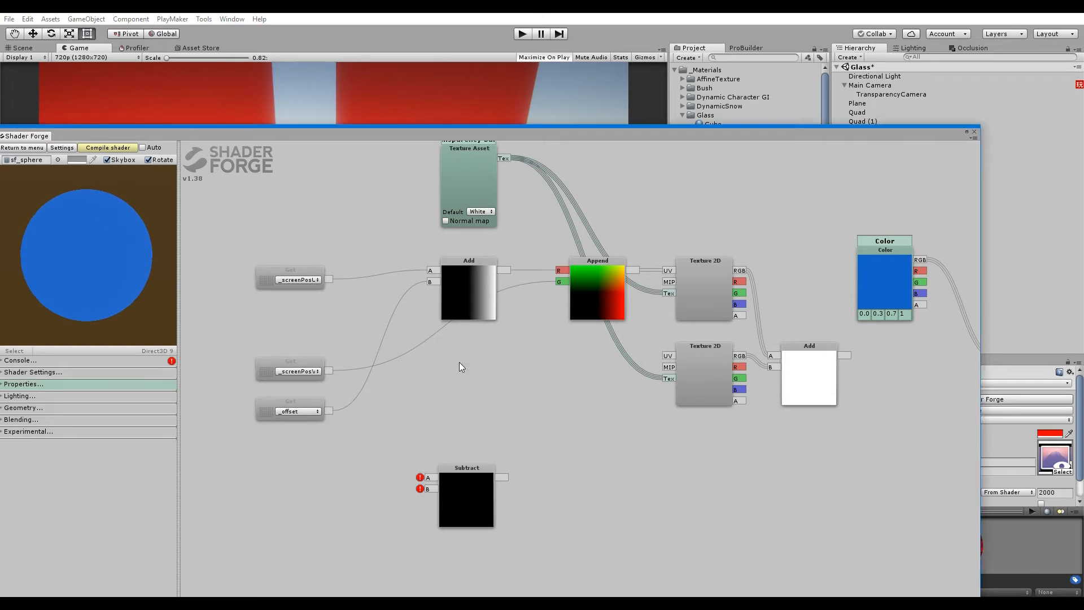
key(a)
click(459, 361)
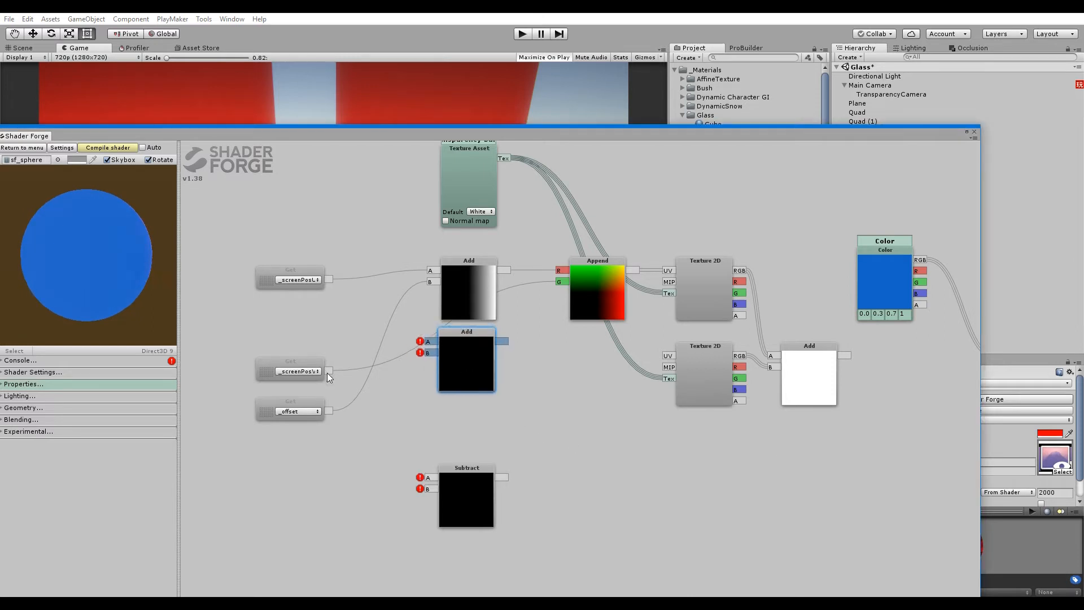
drag(328, 372, 334, 370)
drag(424, 342, 428, 342)
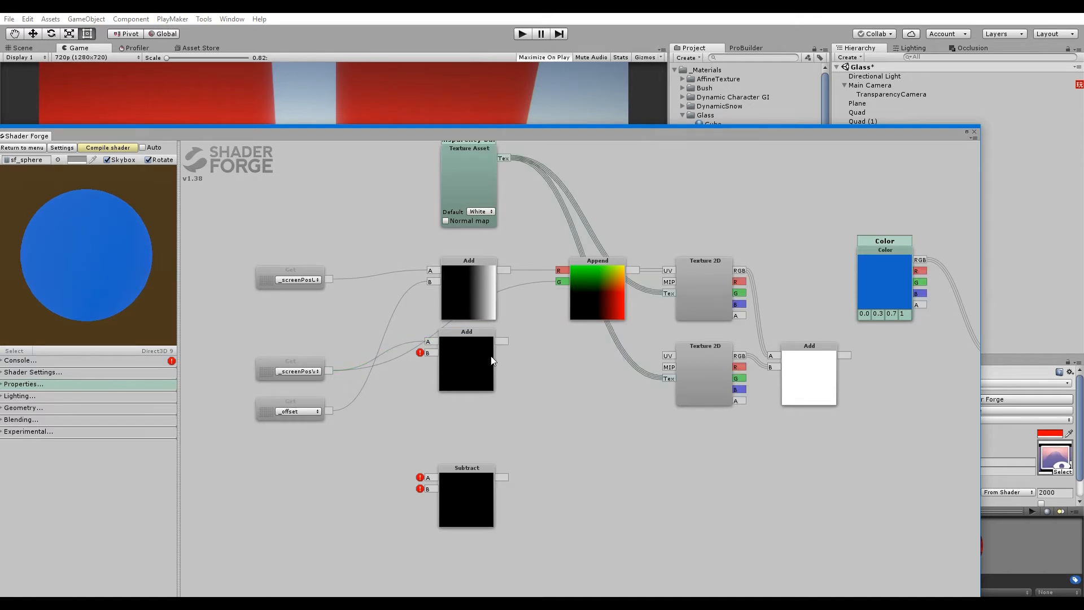
Step: Feed _offset into the second Add's B input and combine _screenPosU with that Add's output in a second Append node
key(a)
click(599, 373)
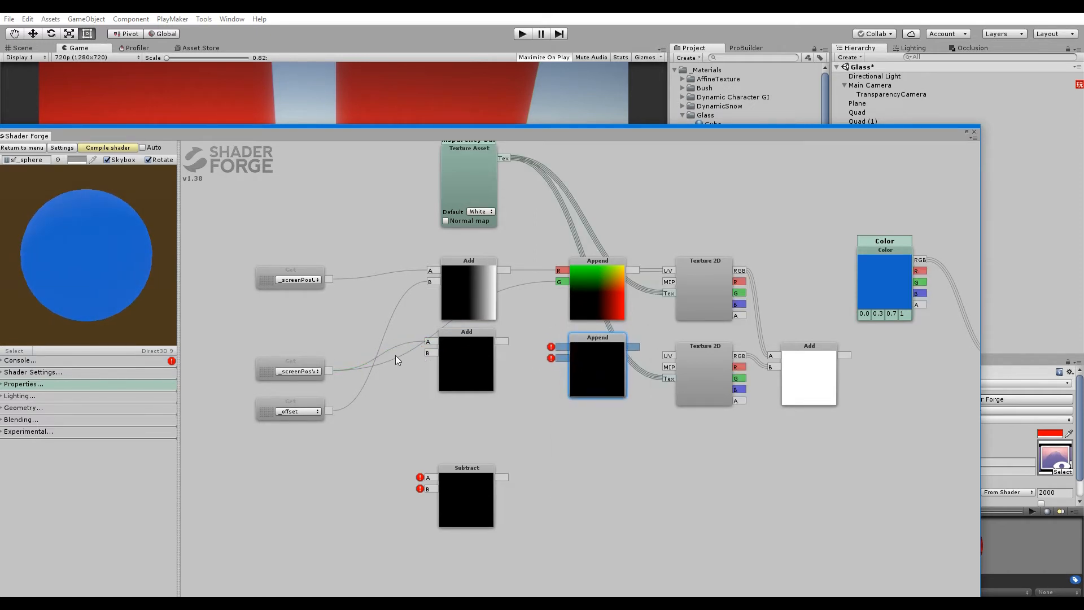
drag(328, 411, 564, 361)
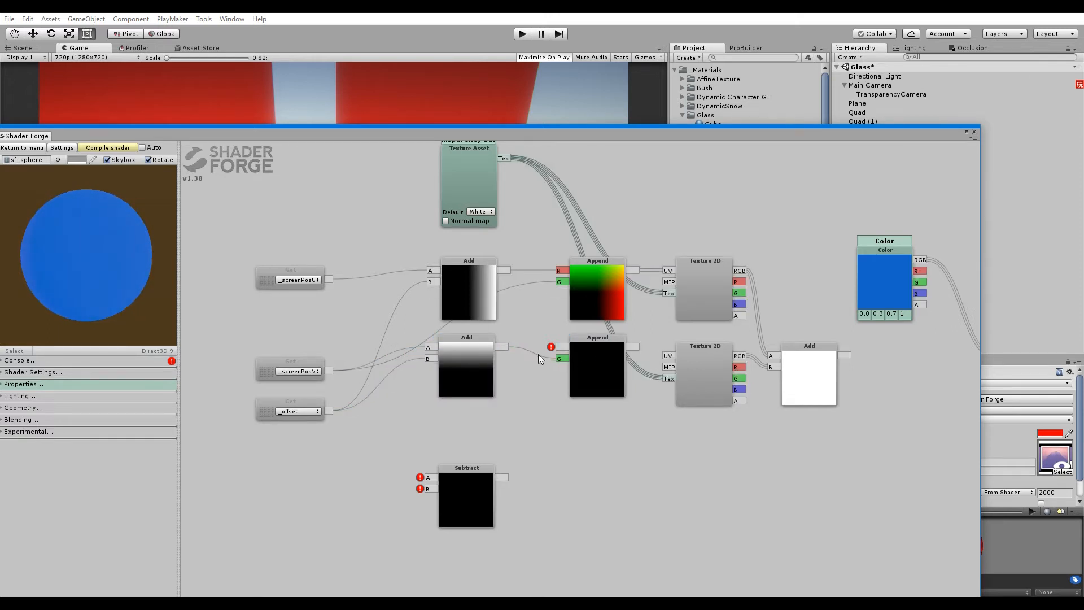
drag(328, 279, 562, 347)
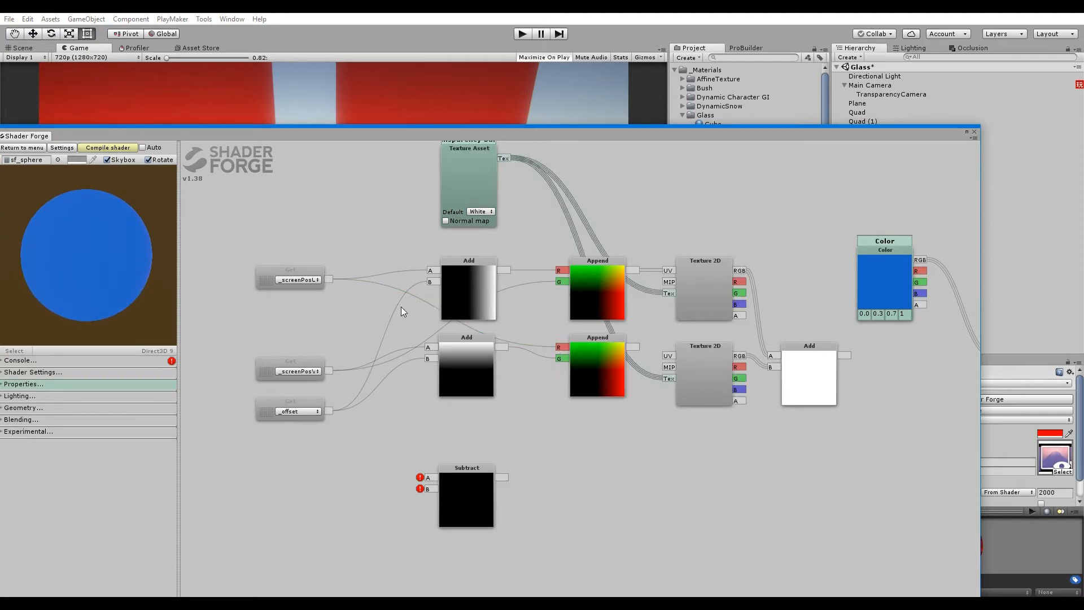
click(310, 281)
click(436, 333)
click(593, 345)
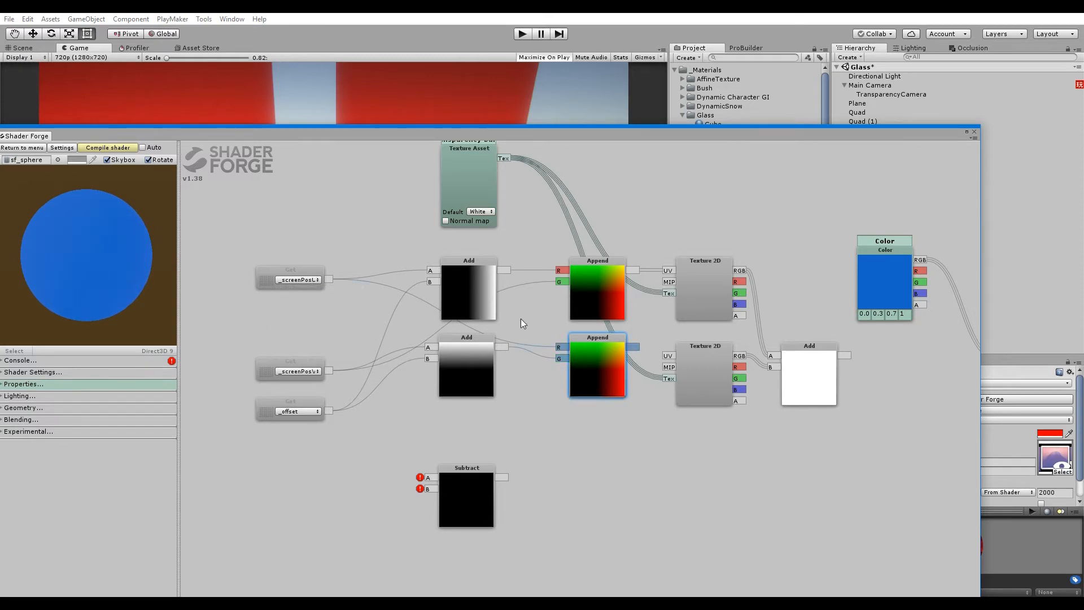
Step: Test the Glossiness Strength slider at lower values and return it to 1
middle_drag(591, 228, 529, 388)
middle_drag(560, 188, 539, 266)
middle_drag(524, 301, 528, 266)
drag(577, 196, 540, 195)
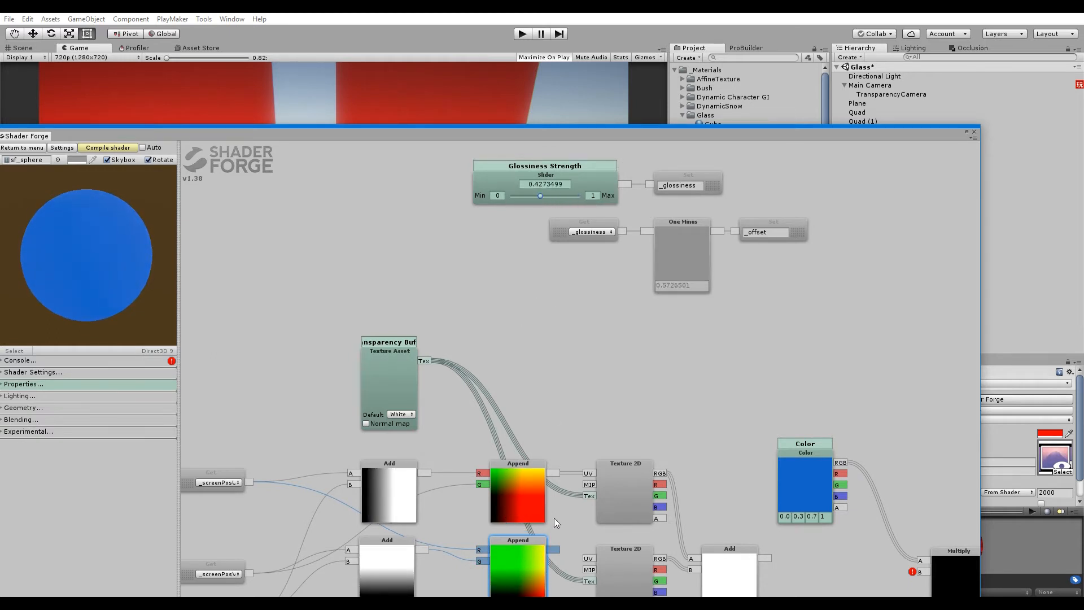
drag(542, 194, 626, 204)
middle_drag(566, 391, 655, 420)
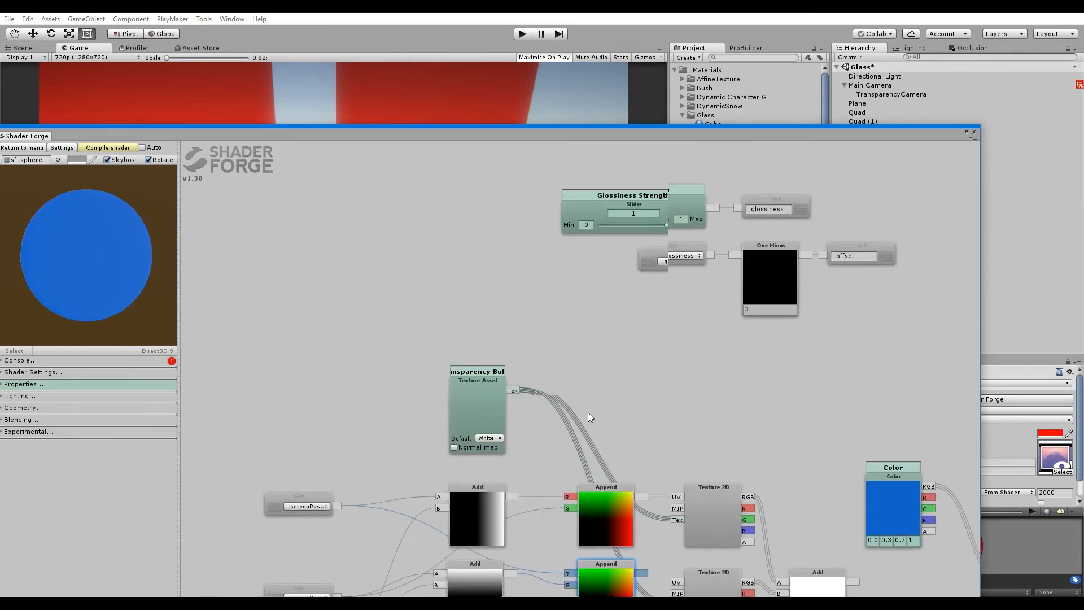
mouse_move(670, 222)
mouse_down()
mouse_move(554, 228)
mouse_move(677, 231)
mouse_up()
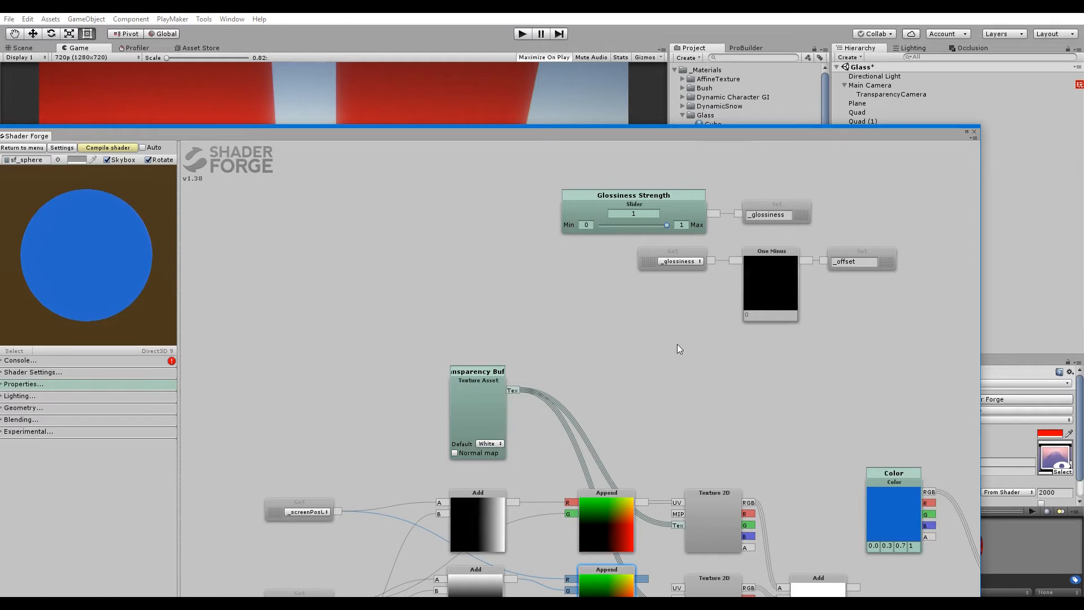
Step: Feed the second Append node into the second Texture 2D's UV input
middle_drag(662, 316, 649, 165)
middle_drag(532, 494, 587, 406)
drag(565, 341, 628, 346)
drag(737, 376, 744, 361)
middle_drag(506, 474, 706, 402)
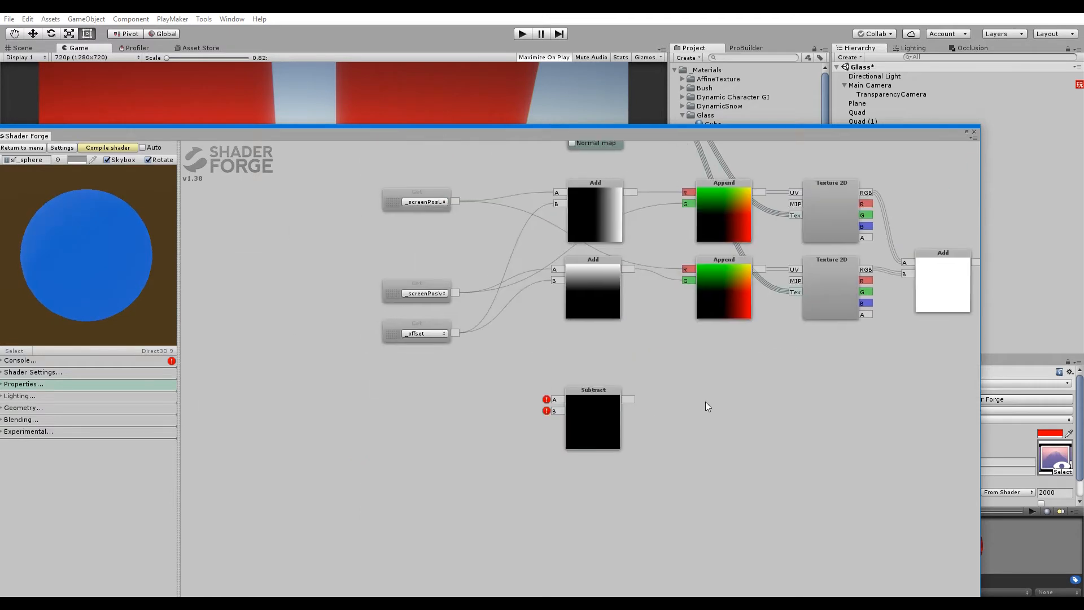
Step: Add a second Subtract node below the first, and feed _screenPosU and _screenPosV into their respective A inputs
drag(580, 386, 581, 339)
key(s)
click(607, 454)
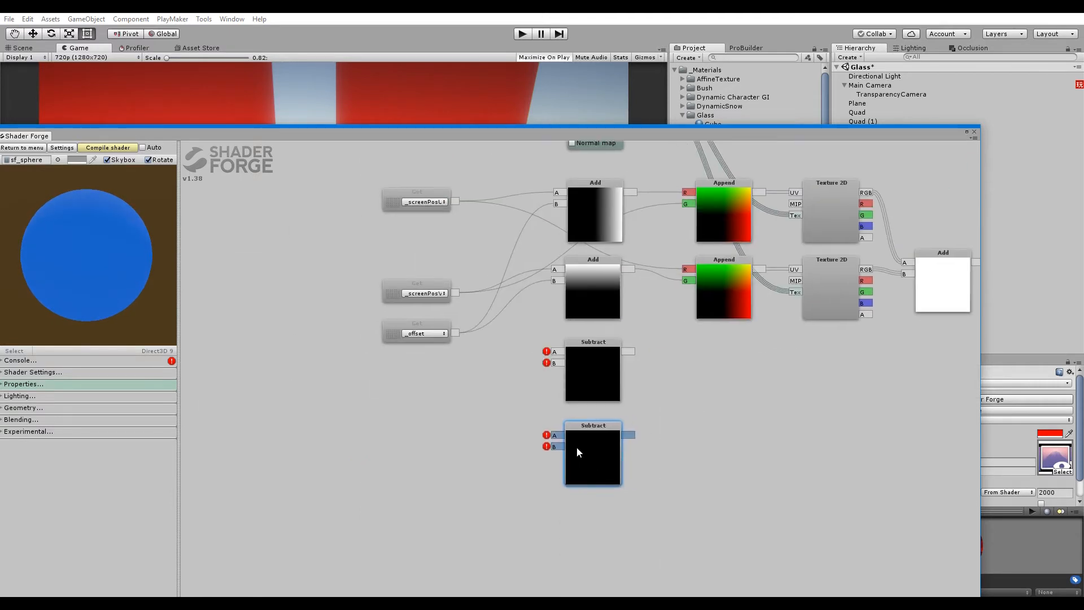
middle_drag(575, 446, 532, 412)
drag(403, 169, 511, 318)
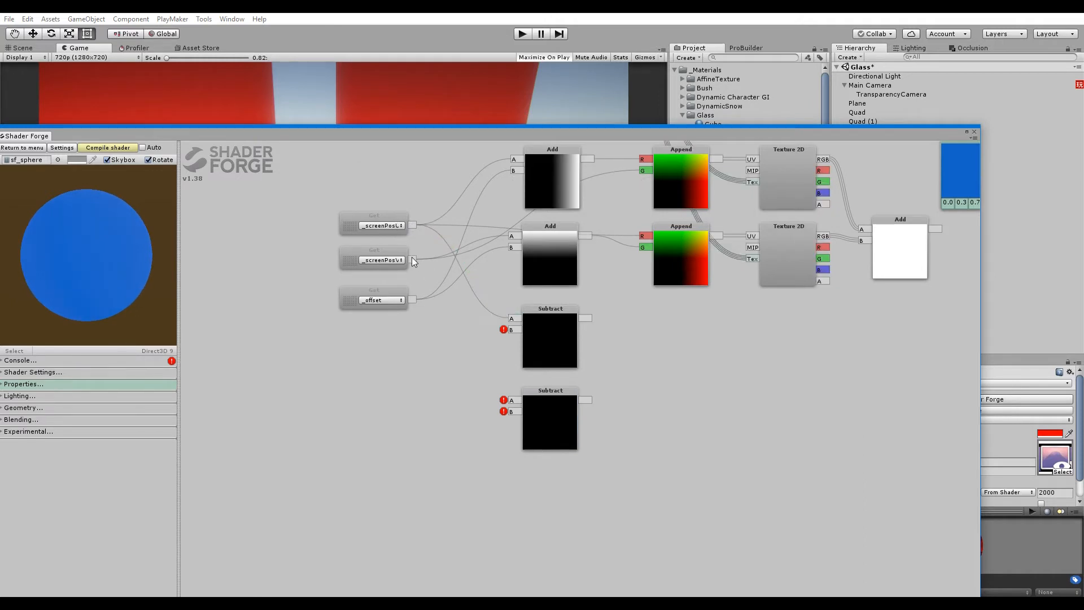
drag(412, 260, 511, 400)
Step: Add a third Append node beside the upper Subtract and feed that Subtract into its first input
key(a)
click(678, 342)
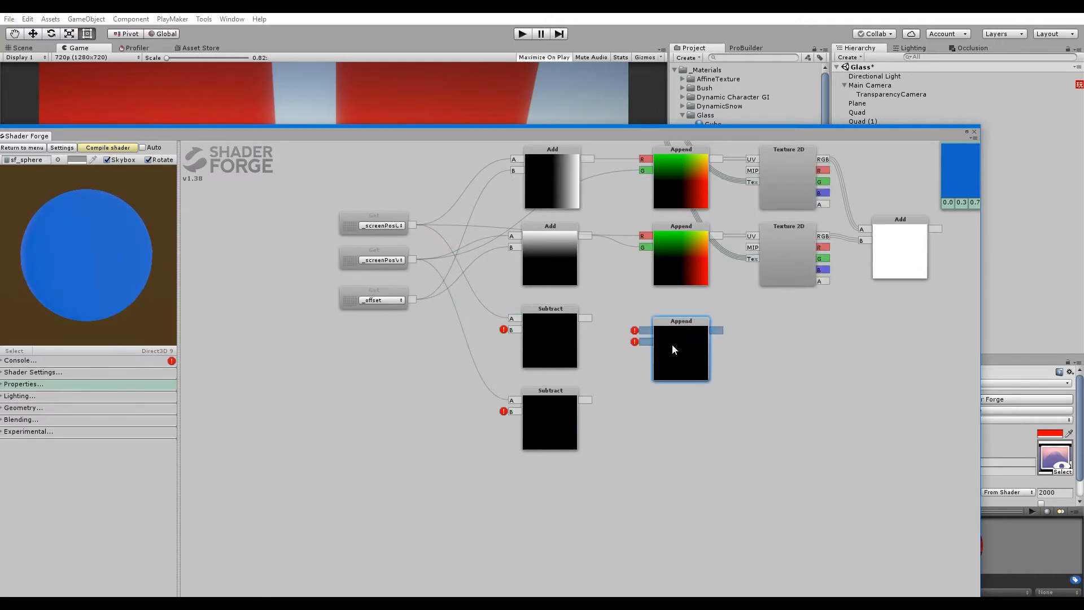
drag(585, 319, 641, 318)
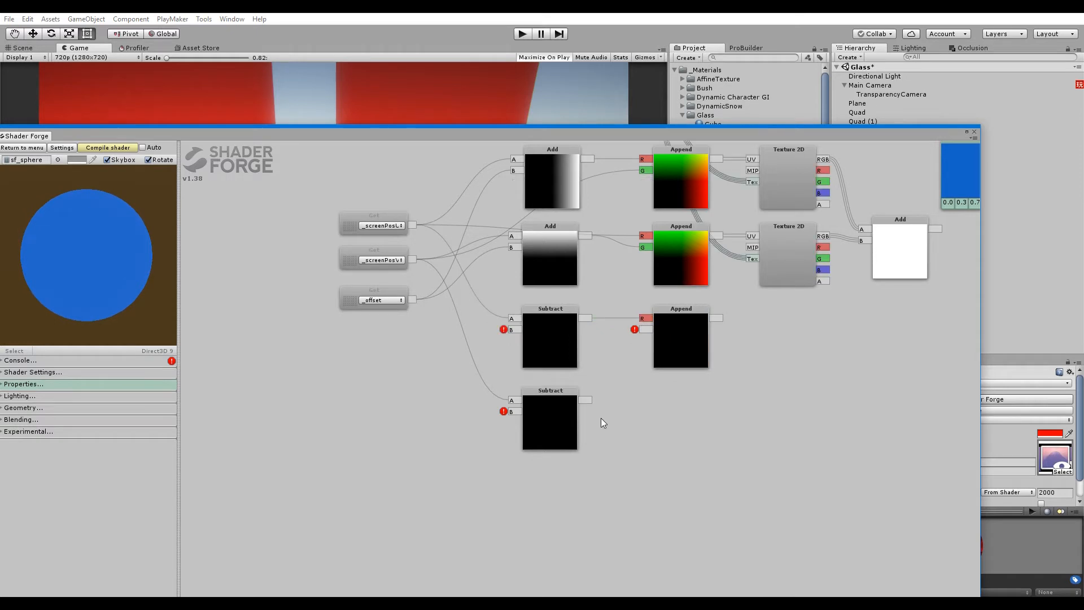
key(a)
click(682, 438)
key(Delete)
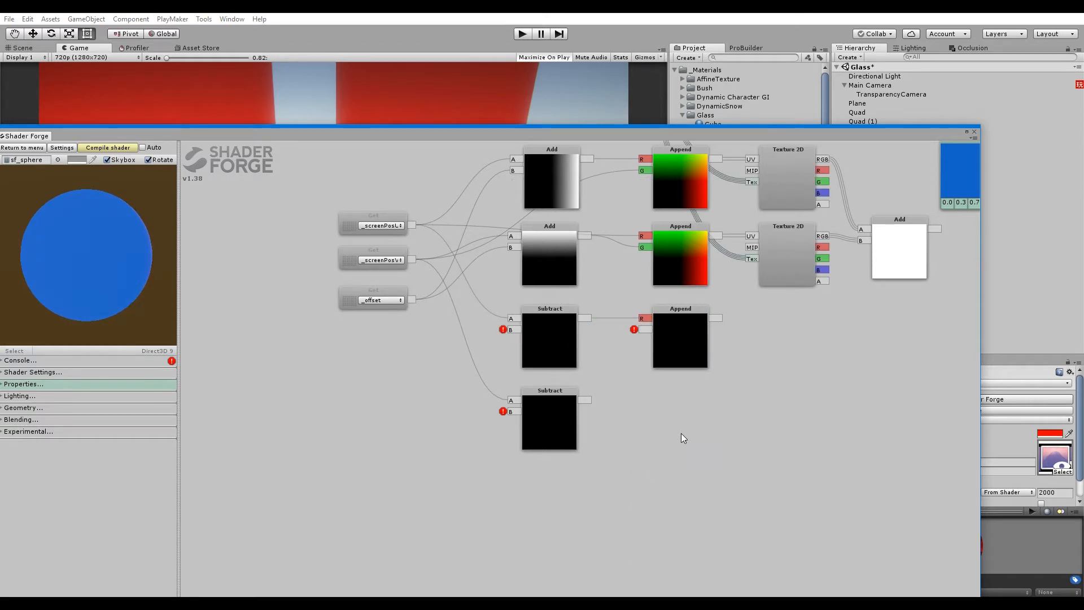
Step: Add a fourth Append node beside the lower Subtract and feed that Subtract into its second input
key(a)
click(683, 449)
drag(680, 431, 682, 421)
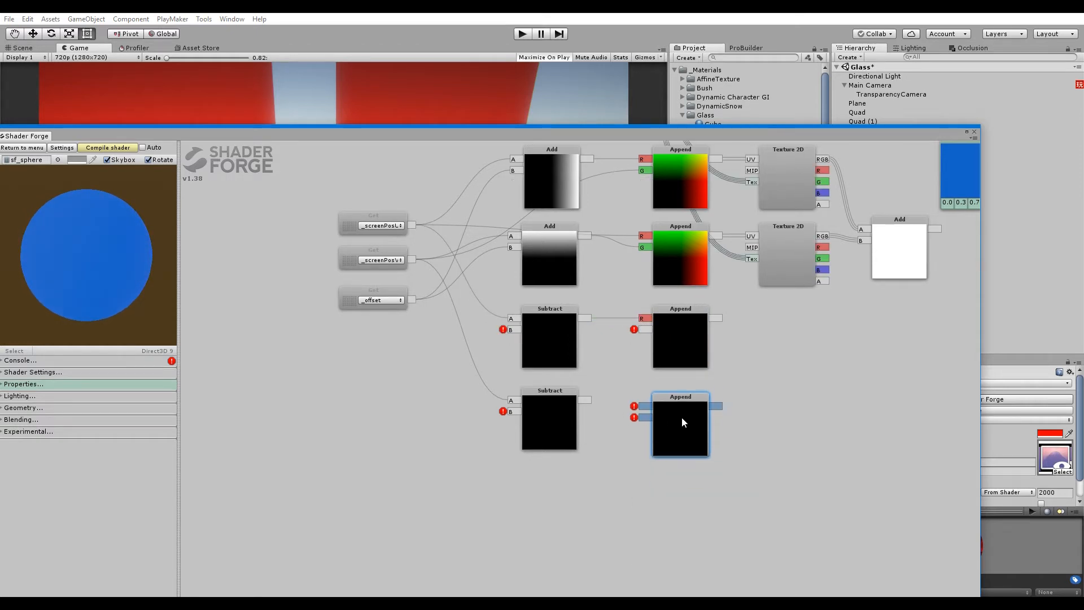
drag(585, 399, 641, 411)
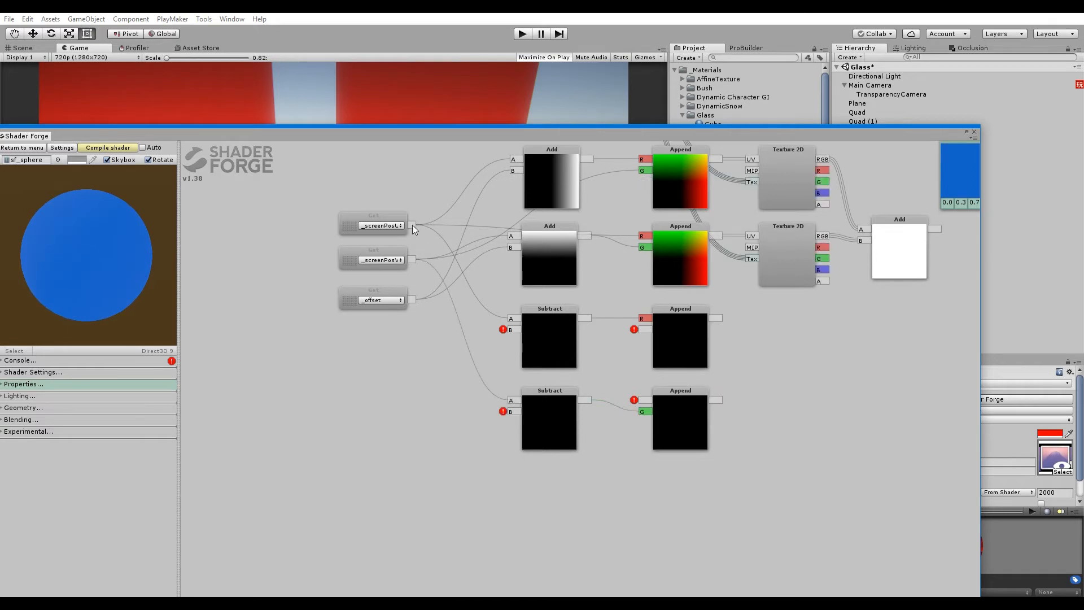
Step: Feed _screenPosV and _screenPosU into the free inputs of the lower two Appends, and _offset into both Subtracts' B inputs
drag(413, 260, 644, 330)
drag(412, 226, 642, 400)
drag(397, 300, 525, 342)
drag(427, 313, 530, 423)
Step: Add two more Texture 2D nodes and line them up beside the lower two Append nodes
middle_drag(811, 342, 669, 335)
key(t)
click(669, 335)
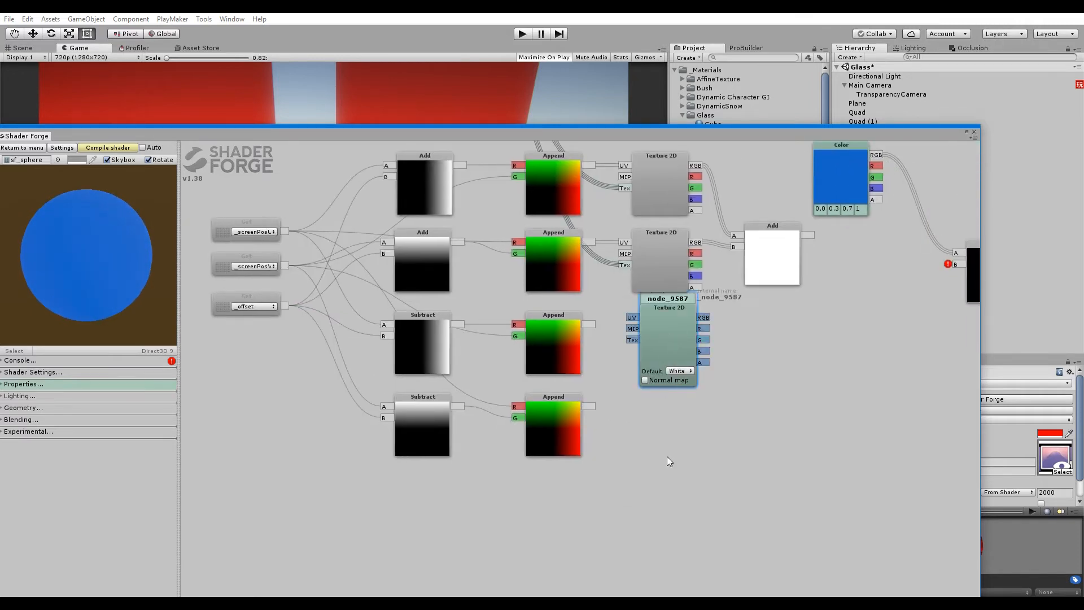
key(t)
click(667, 456)
drag(671, 451, 663, 436)
drag(660, 338, 652, 345)
Step: Connect the Transparency texture asset and the matching Append outputs to the Tex and UV inputs of both new Texture 2D nodes
middle_drag(530, 152, 522, 257)
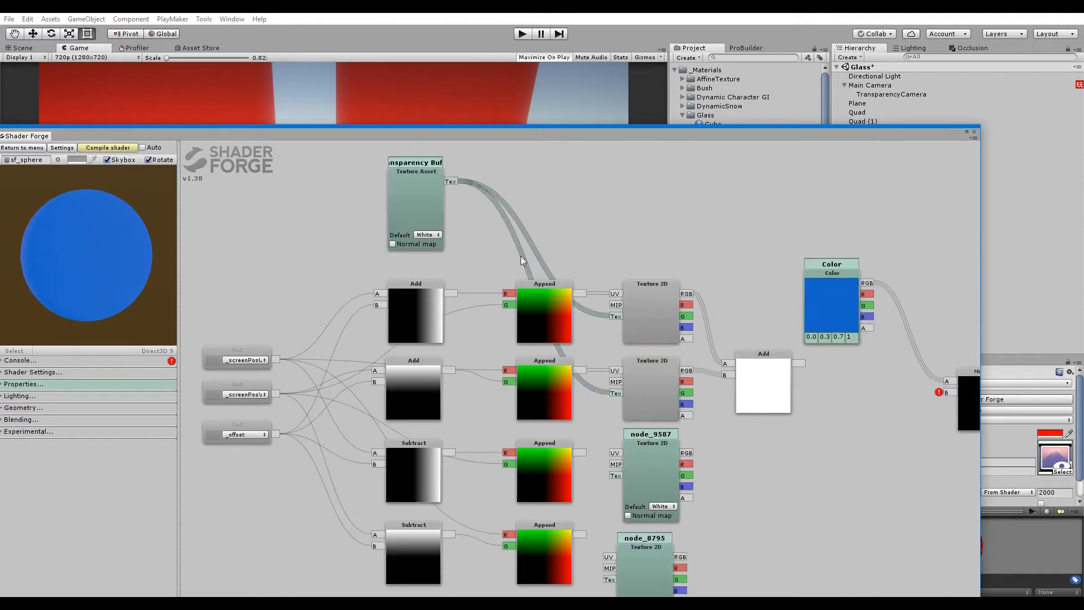
drag(451, 181, 616, 475)
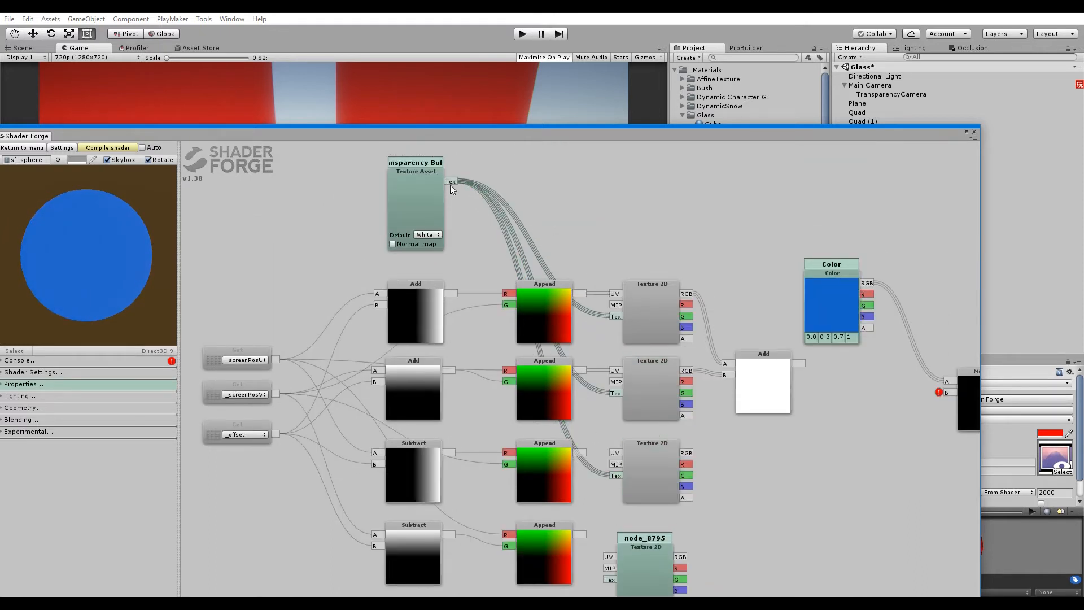
drag(451, 181, 610, 580)
middle_drag(715, 520, 705, 487)
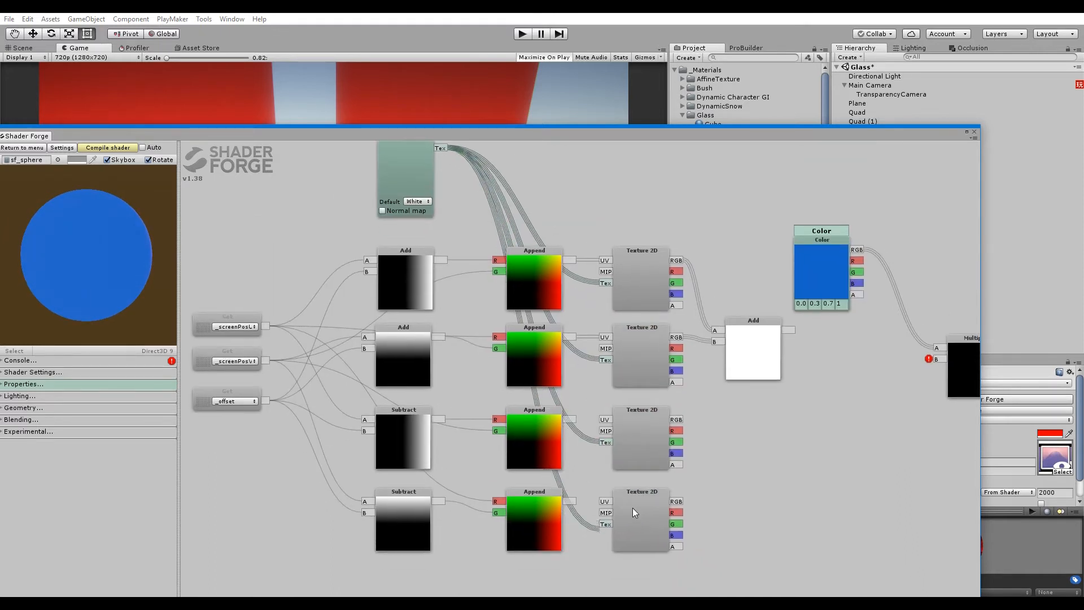
drag(568, 500, 604, 502)
drag(569, 419, 605, 421)
Step: Feed the RGB outputs of the lower two Texture 2D nodes into the Add node's C and D inputs
scroll(580, 370, down, 3)
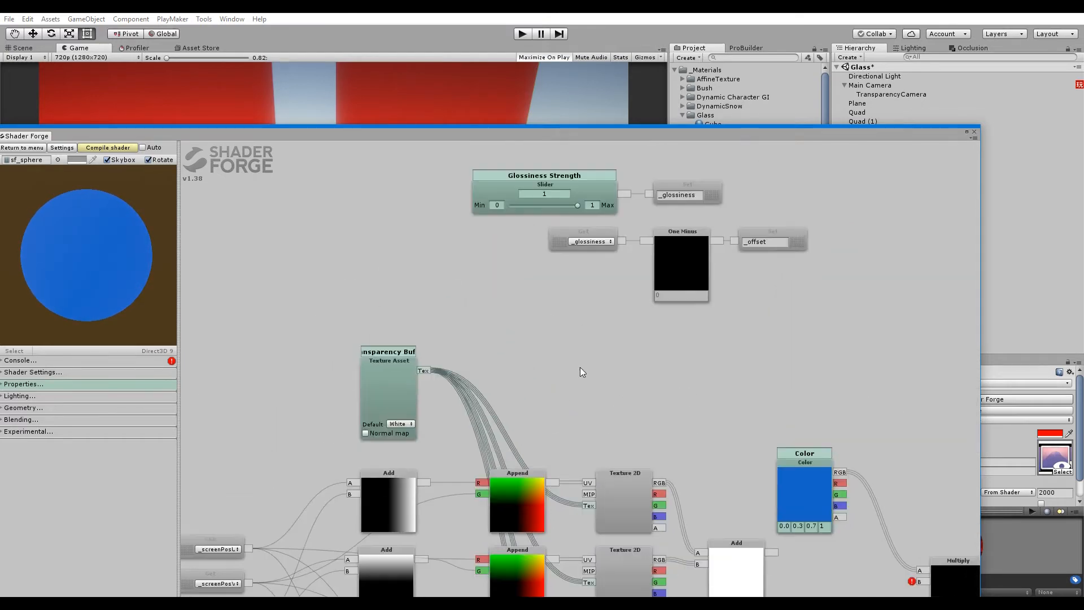
scroll(576, 353, down, 3)
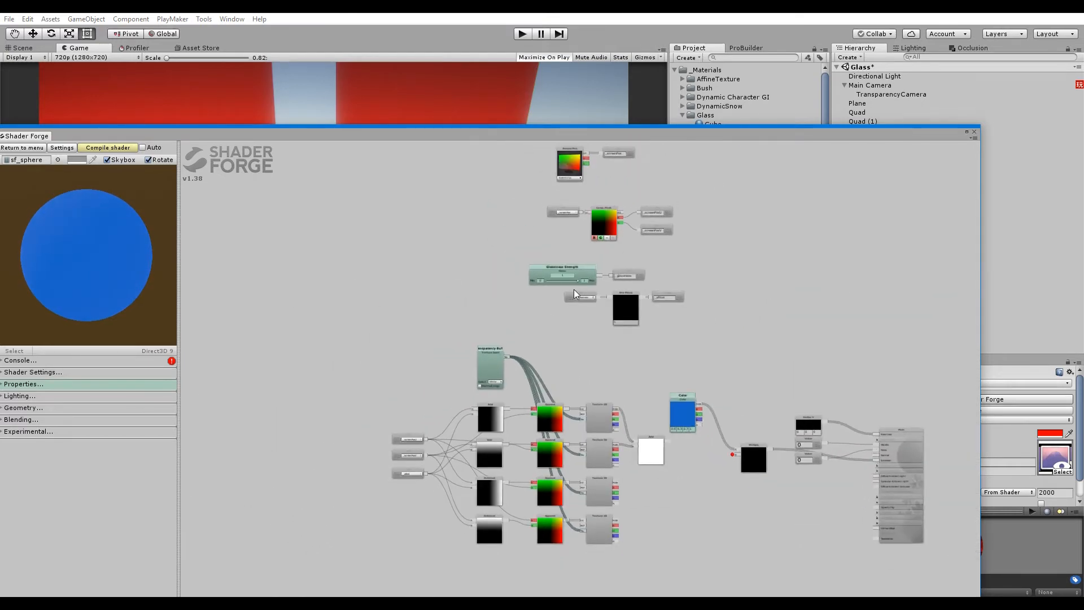
mouse_move(578, 281)
mouse_down()
mouse_move(545, 284)
mouse_move(599, 287)
mouse_up()
scroll(668, 510, up, 6)
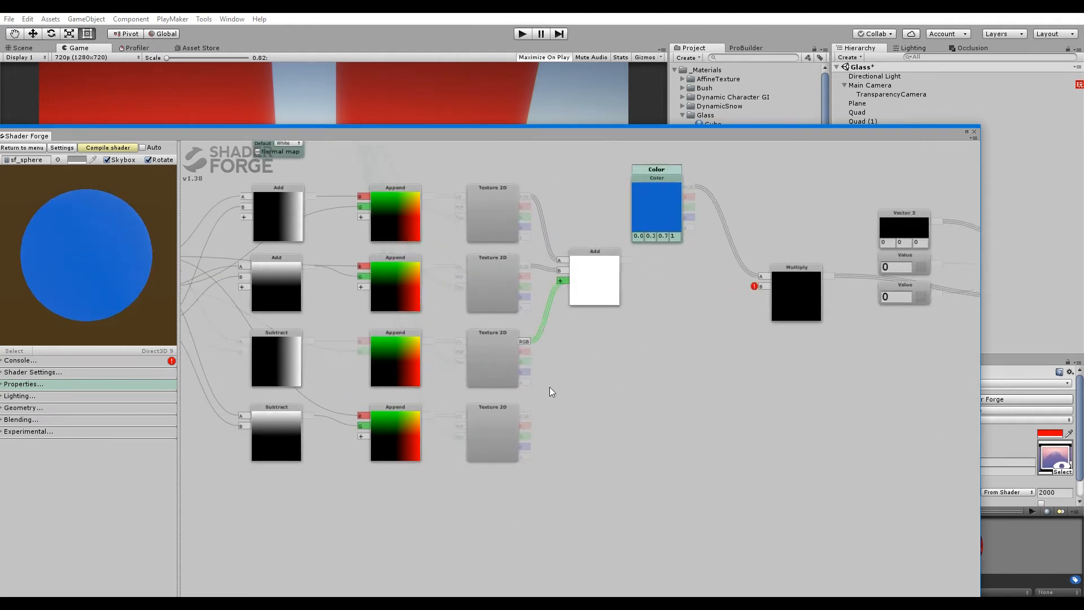
drag(524, 416, 596, 341)
Step: Add a Multiply node that multiplies the four-texture Add's output by a new Value node set to 0.25
key(m)
click(677, 374)
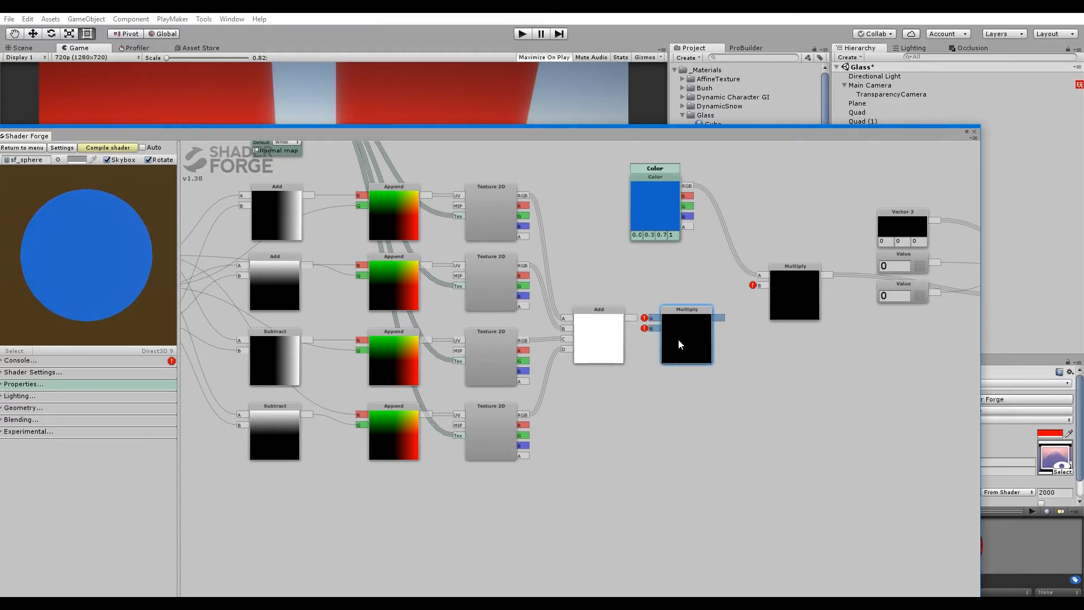
drag(631, 317, 653, 318)
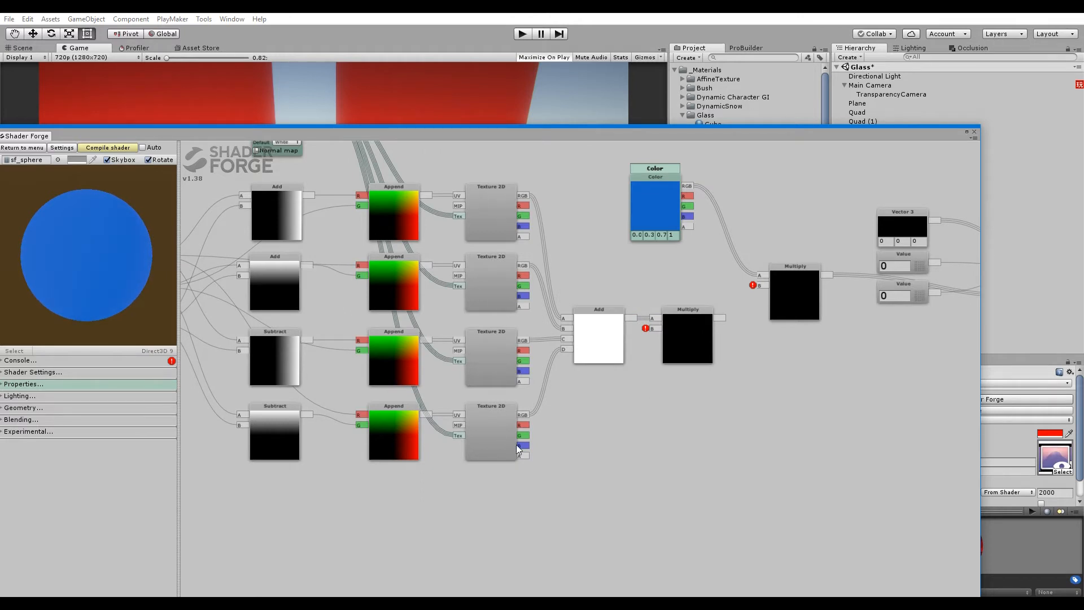
key(1)
click(592, 397)
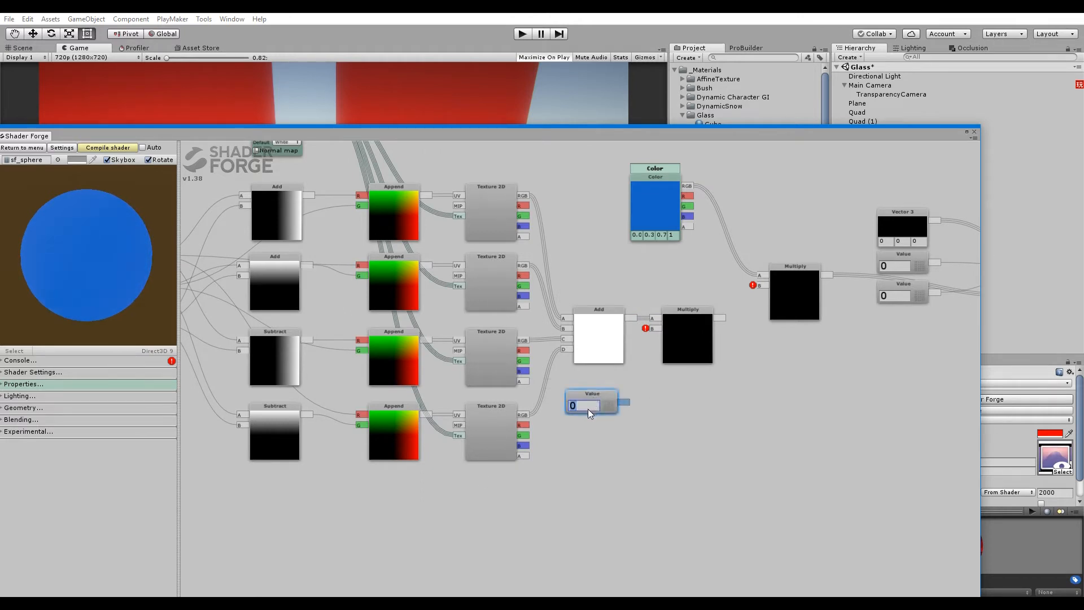
text(0.25)
drag(624, 402, 610, 382)
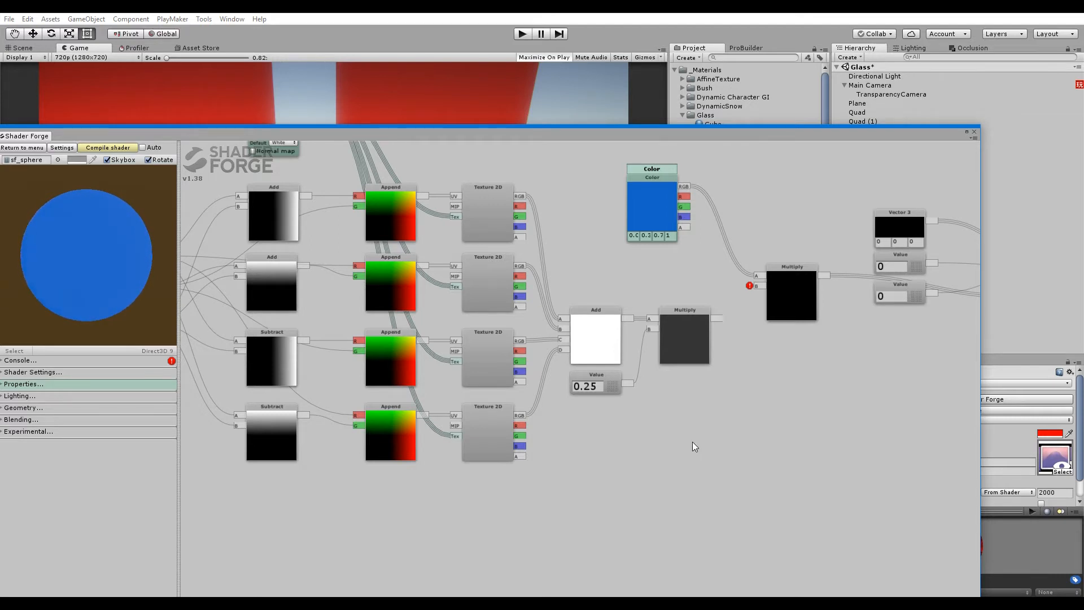
Step: Connect the averaged texture Multiply's output to the Color Multiply's B input and move the Color and Multiply nodes closer together
middle_drag(777, 355, 719, 396)
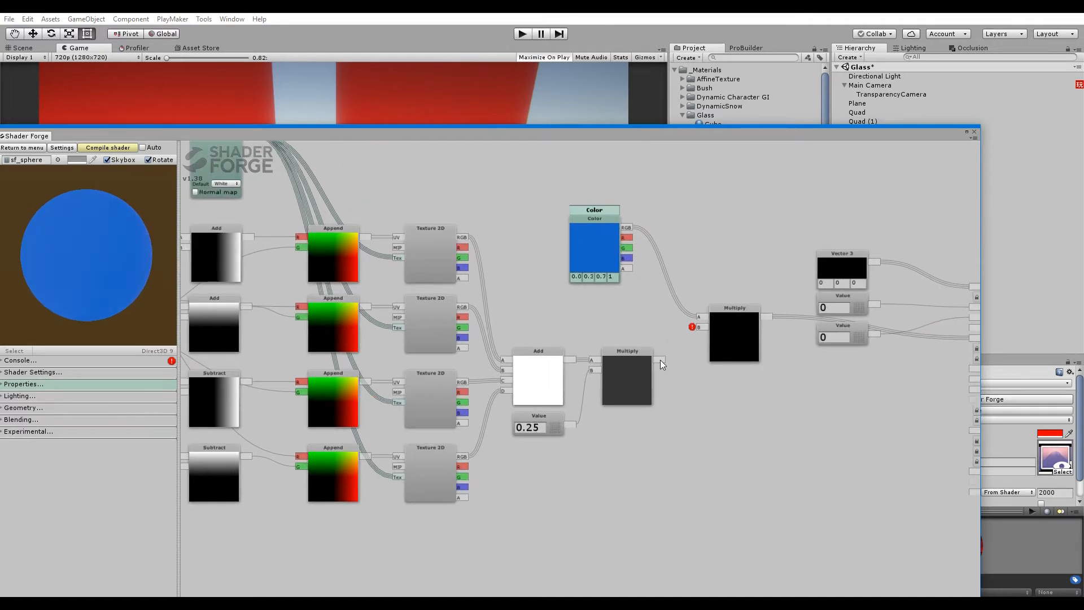
drag(659, 360, 701, 327)
drag(619, 265, 658, 321)
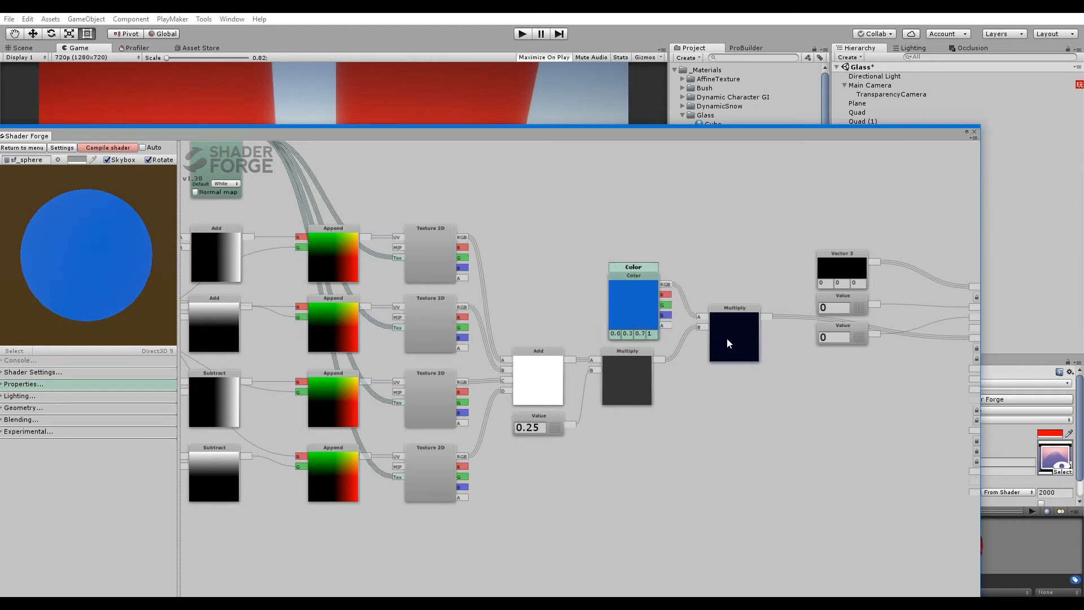
drag(727, 337, 725, 352)
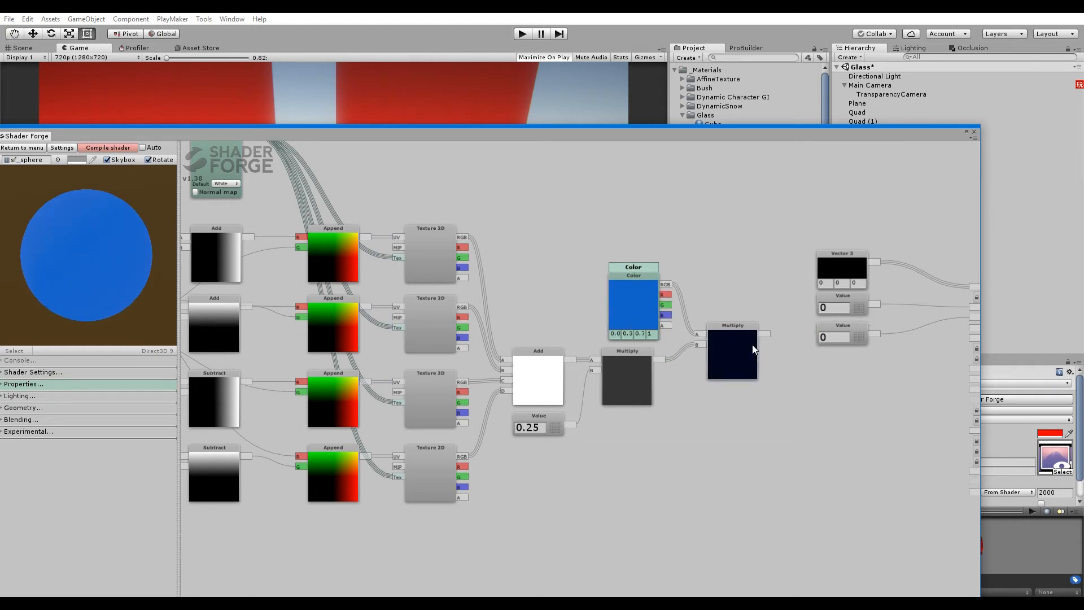
Step: Select the whole texture-sampling and color node network and move it farther away from the Main node's inputs
scroll(791, 371, down, 4)
alt+drag(791, 320, 338, 575)
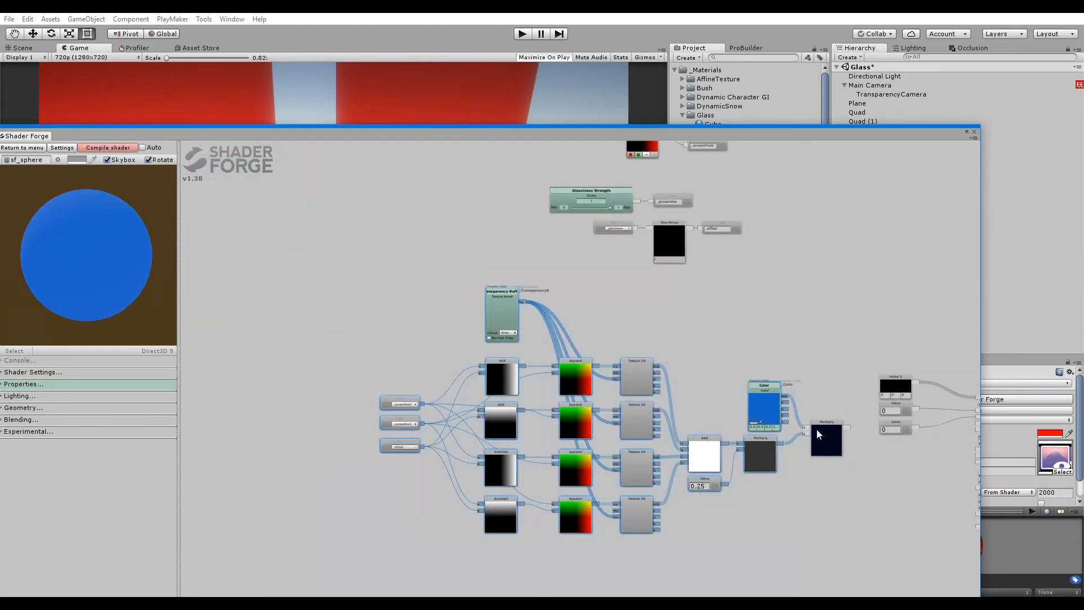
alt+drag(849, 297, 405, 552)
drag(821, 432, 578, 460)
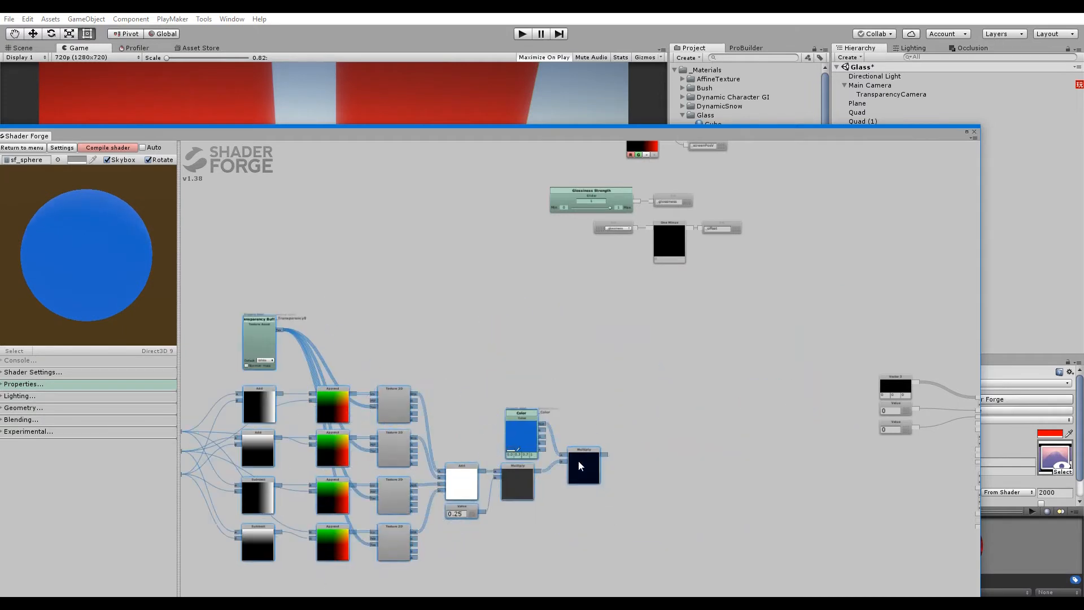
Step: Add a Set node fed by the Color Multiply's output and name it _color
click(651, 456)
key(a)
key(s)
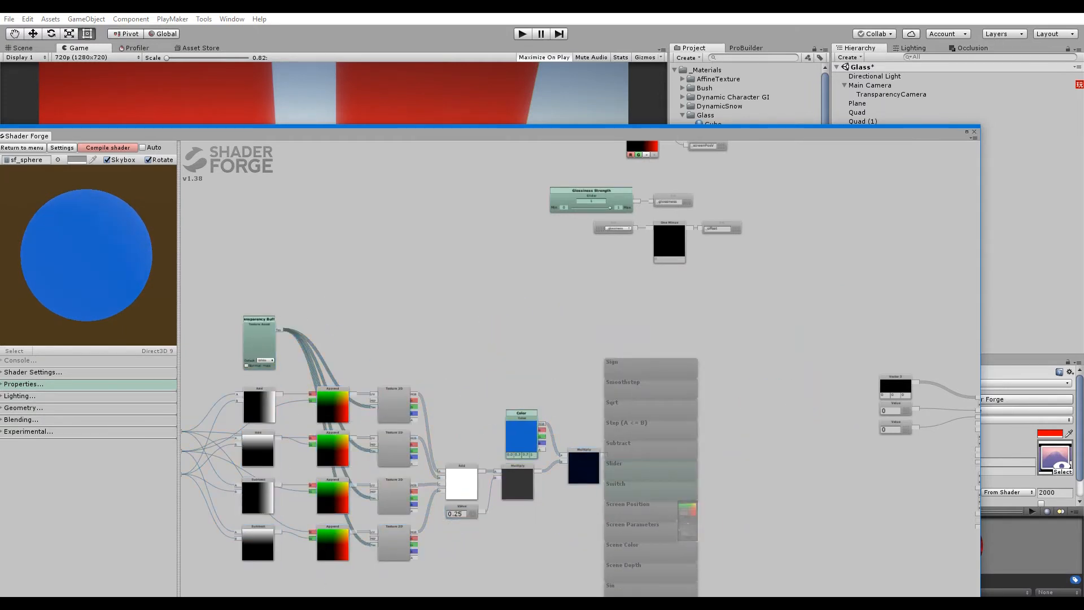
scroll(645, 449, up, 4)
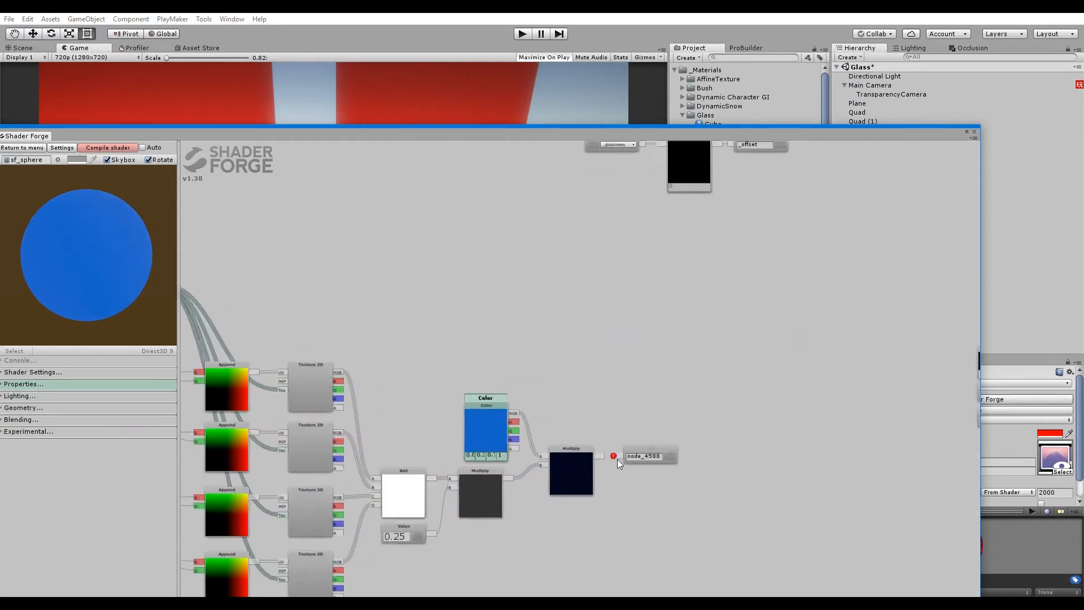
drag(601, 456, 628, 455)
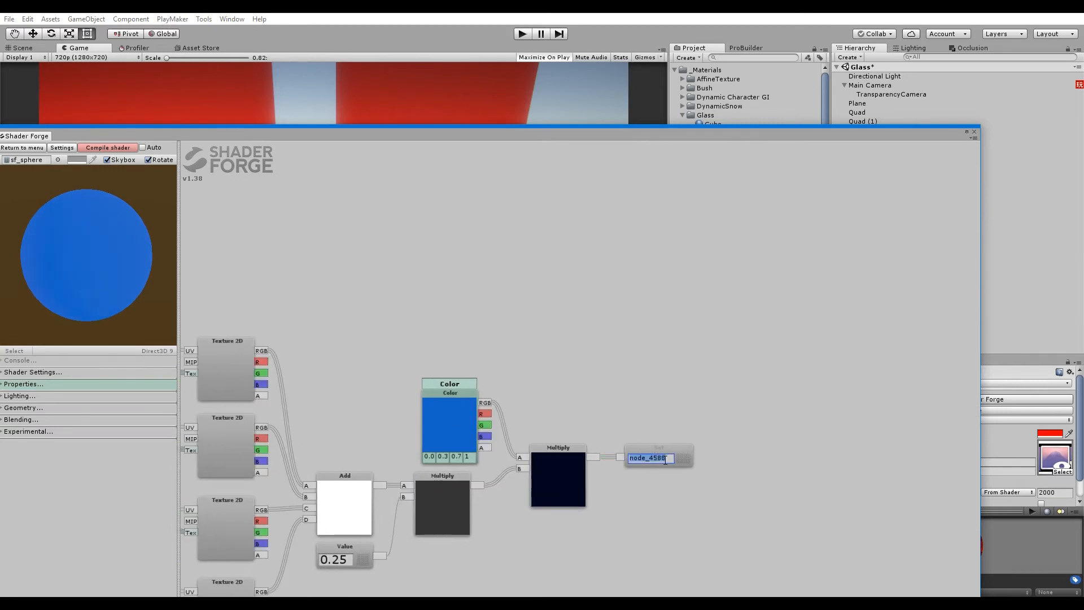
key(BackSpace)
text(_colo)
Step: Add a Get node for _color beneath the Value nodes and connect it to the Main node's Emission input
middle_drag(884, 458, 356, 374)
key(g)
click(592, 363)
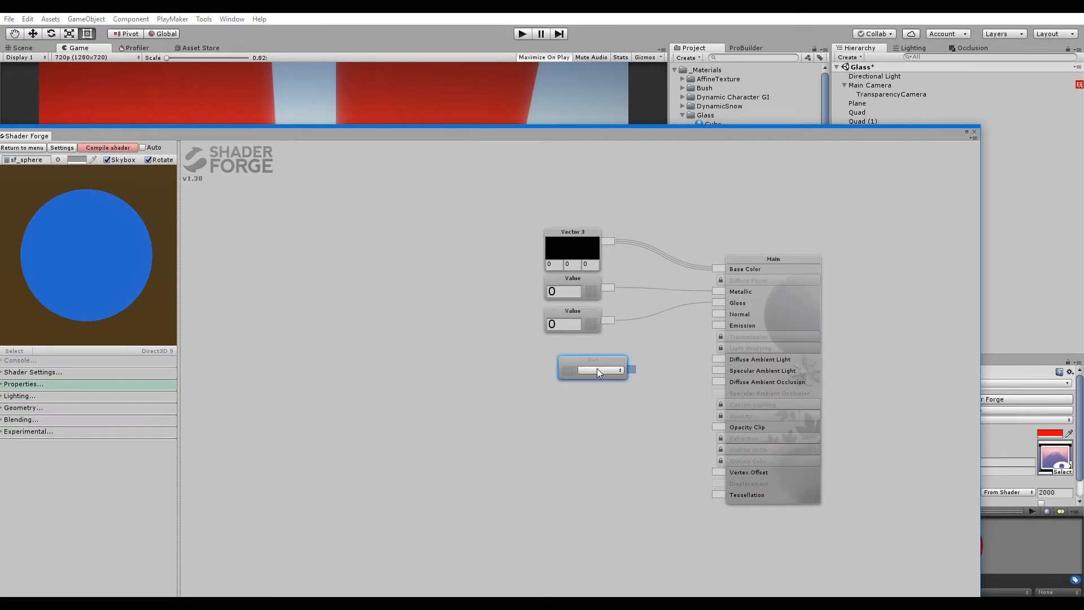
click(600, 370)
click(632, 386)
drag(631, 370, 587, 357)
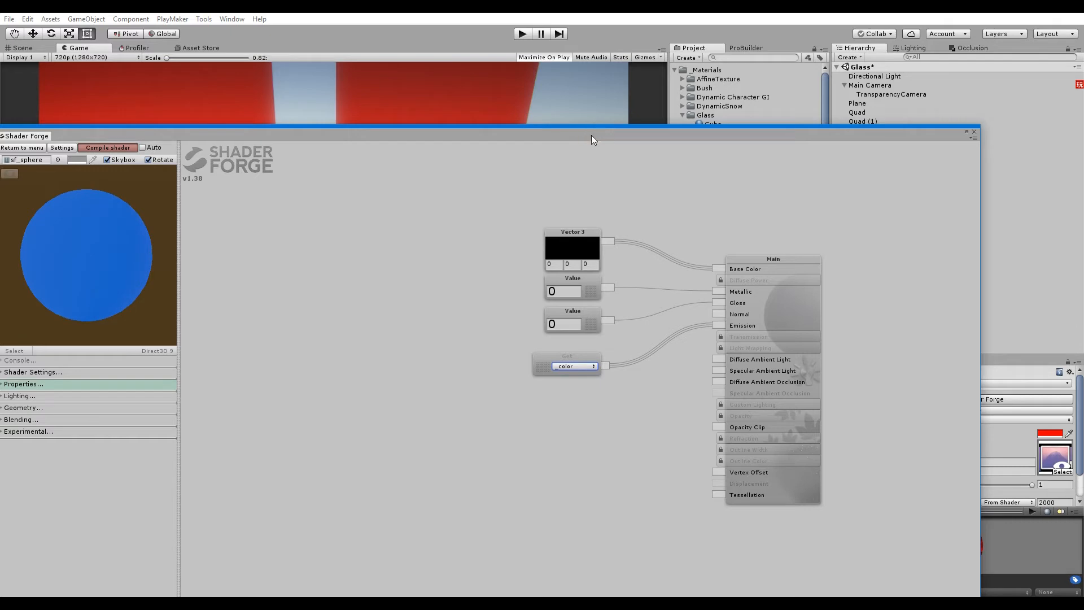
Step: Set the New Glass material's Glossiness Strength to 0.929 and view the glass panes in the Scene view
drag(591, 135, 415, 449)
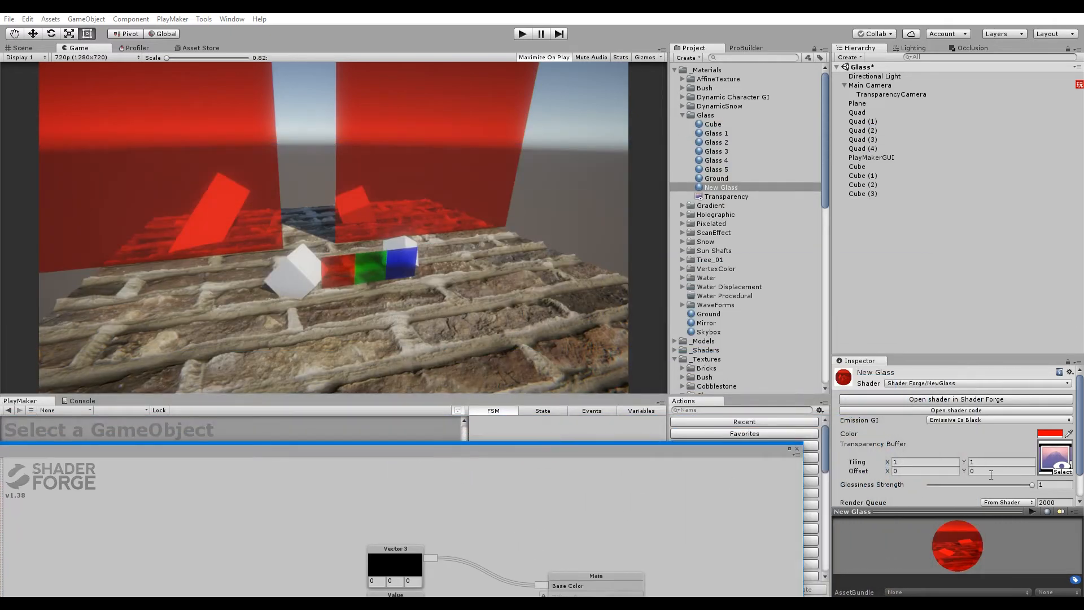
mouse_move(1031, 483)
mouse_down()
mouse_move(932, 480)
mouse_move(1042, 476)
mouse_move(1024, 476)
mouse_up()
click(22, 47)
alt+drag(133, 85, 349, 148)
drag(1025, 484, 1026, 484)
Step: Replace the Value node feeding Gloss with a Get node for _glossiness, aligned above the _color Get node
drag(672, 446, 697, 115)
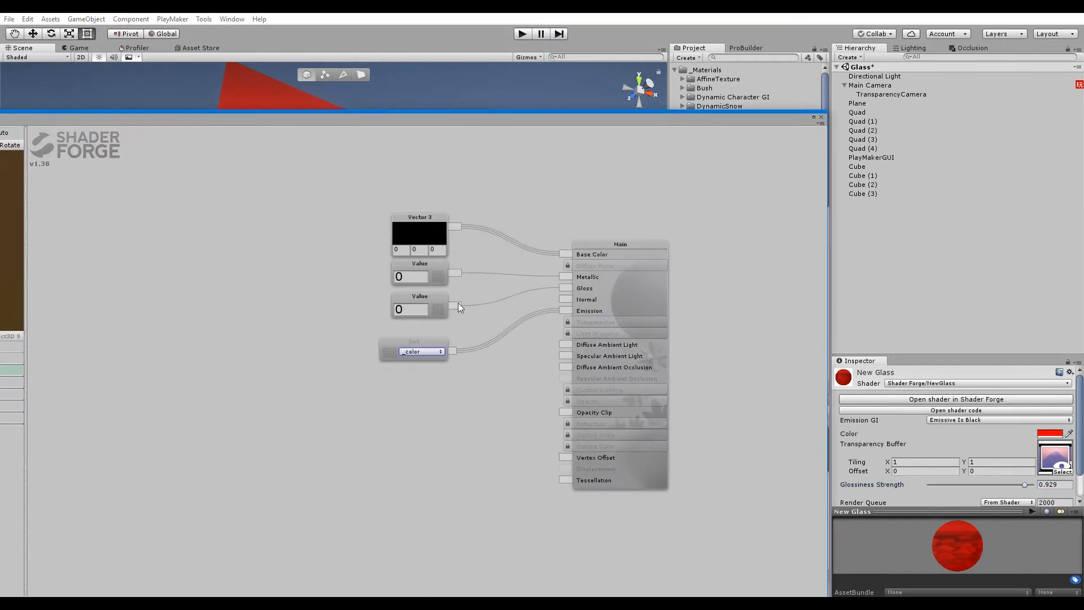
click(444, 304)
key(Delete)
key(g)
click(429, 310)
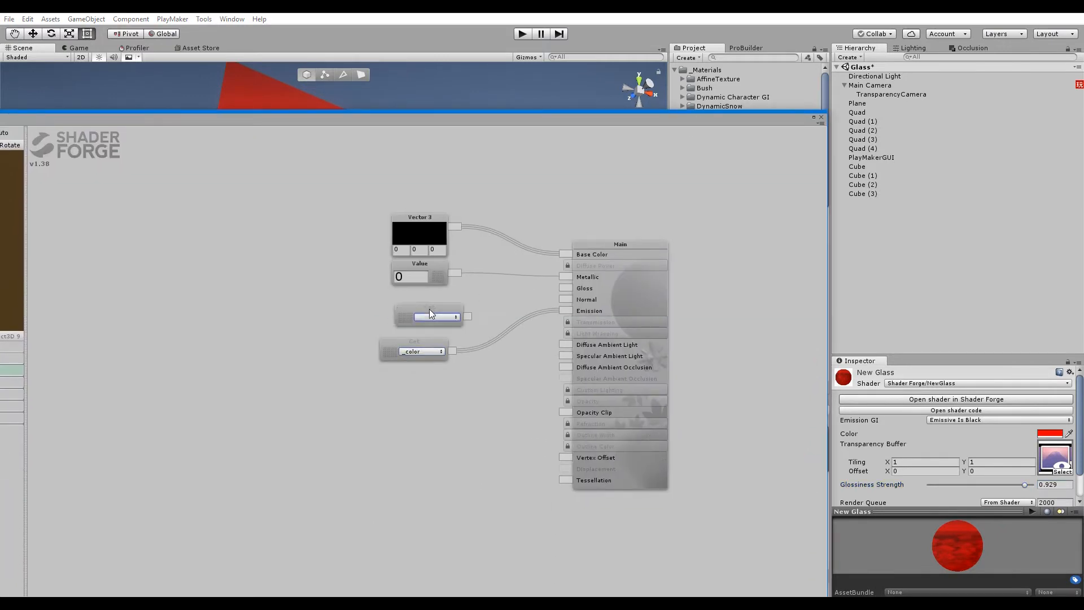
click(456, 320)
click(469, 343)
drag(467, 317, 426, 293)
drag(427, 343, 427, 329)
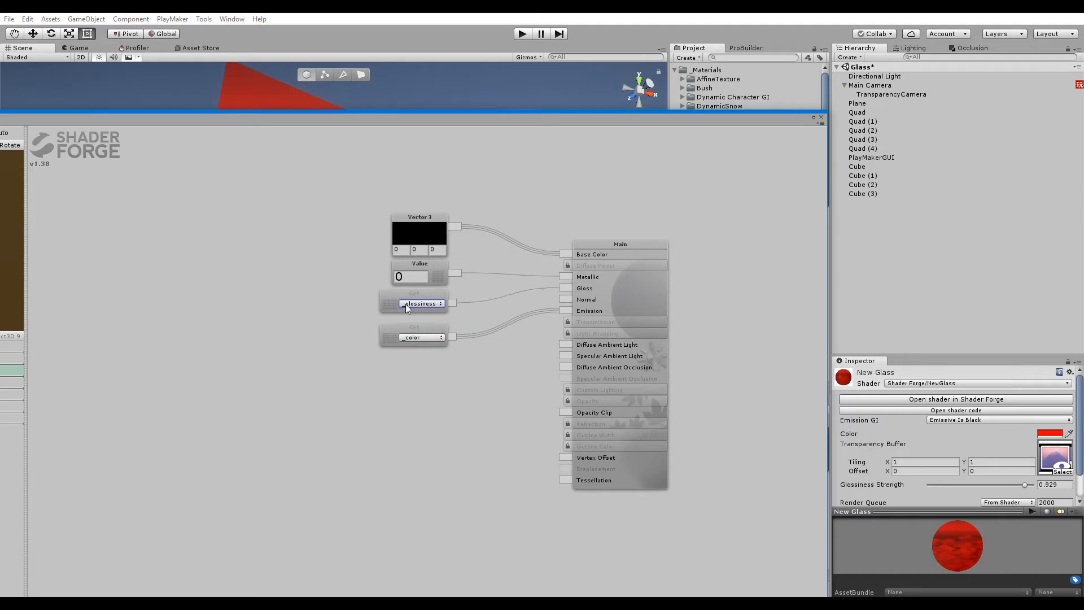
Step: Compile the shader and inspect the red glass panes in the Scene and Game views
drag(18, 120, 67, 119)
click(29, 131)
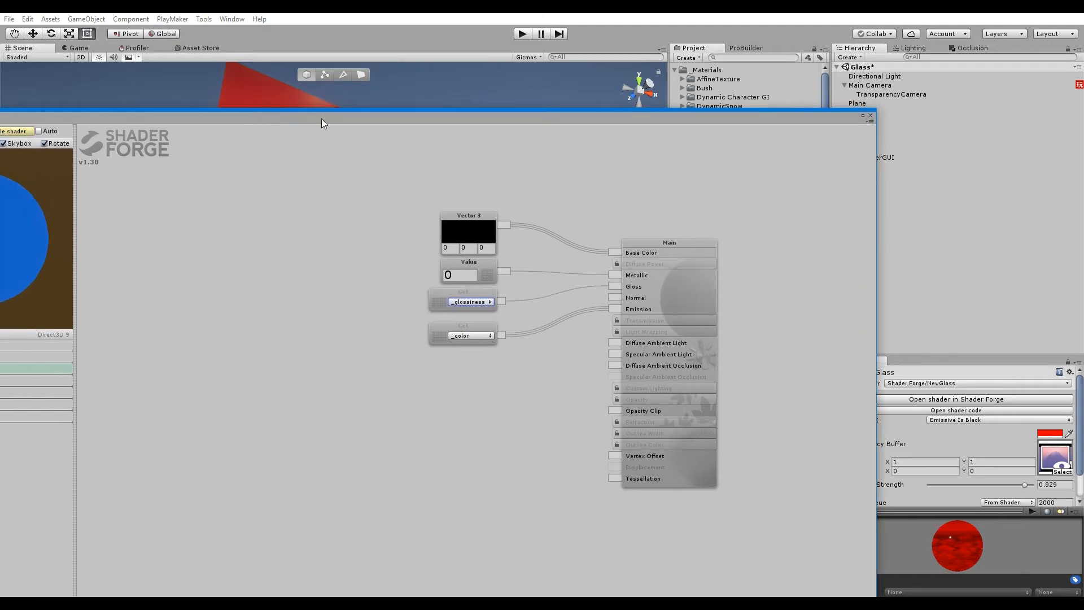
drag(320, 118, 236, 503)
alt+drag(307, 362, 383, 180)
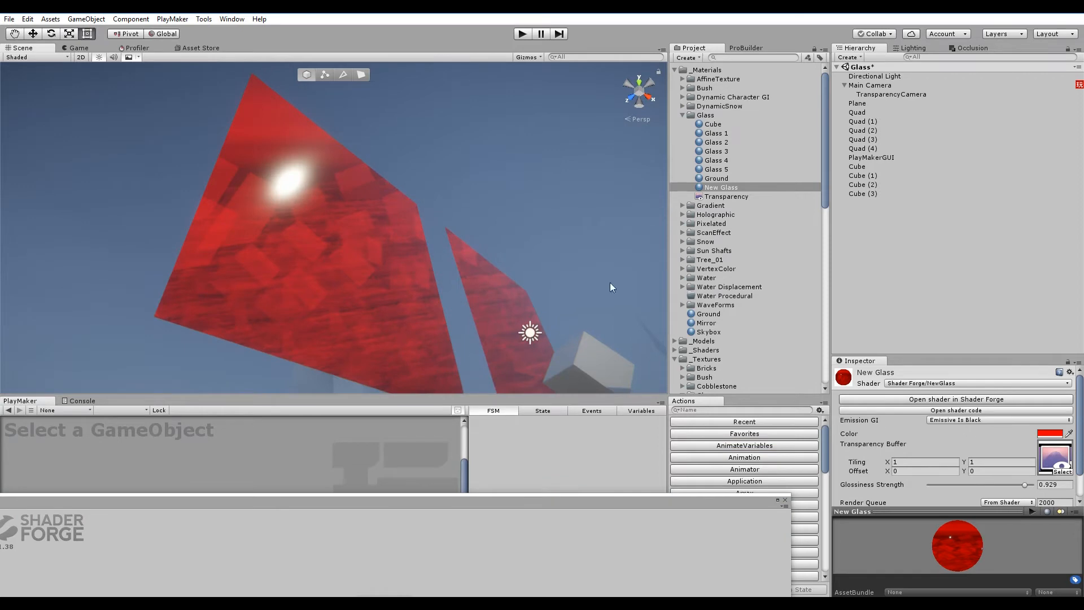
alt+drag(610, 282, 526, 362)
click(79, 46)
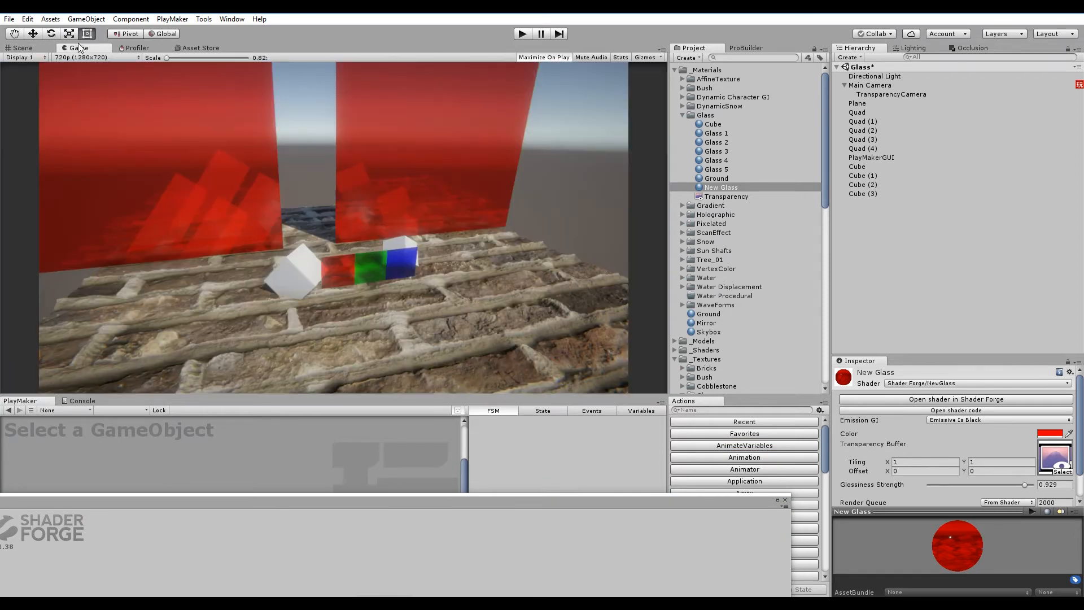
Step: Run the scene in Play mode and examine the glass blur and sun reflection from several positions, and stop playback
click(522, 34)
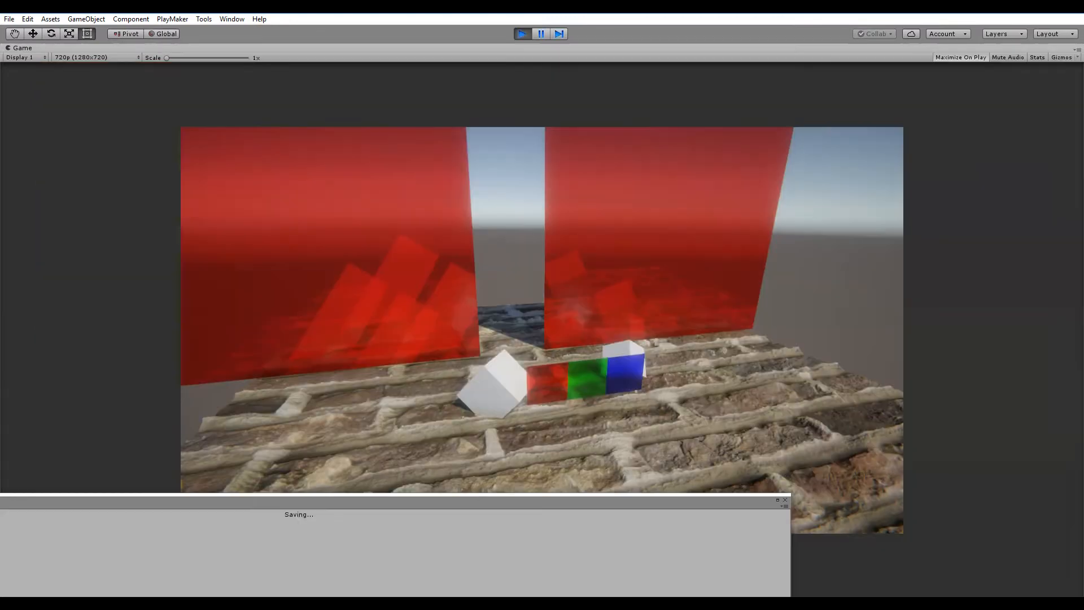
key(w)
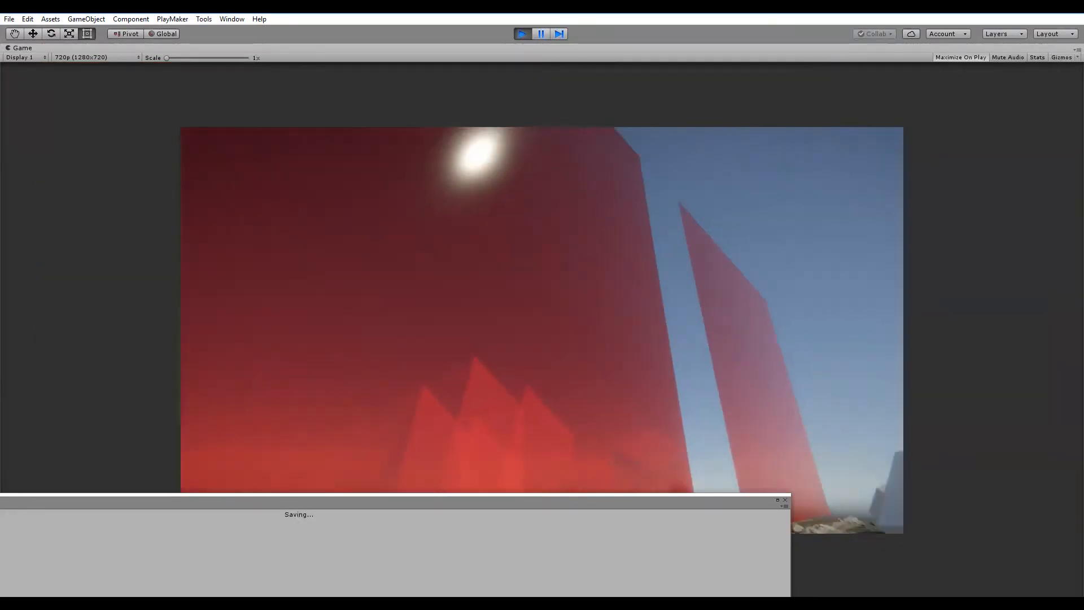
key(s)
key(w)
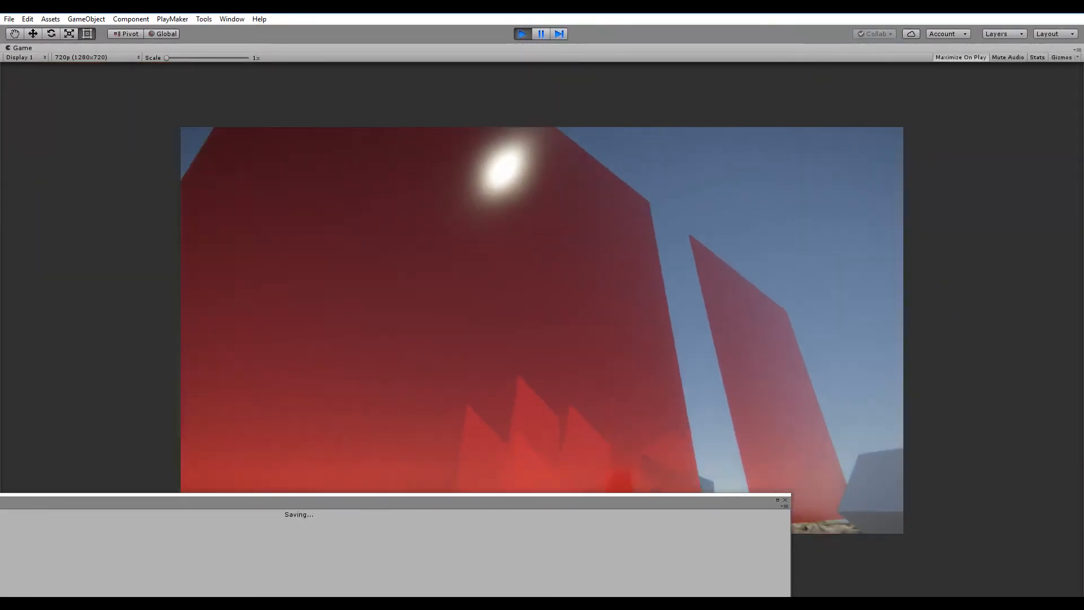
key(s)
key(w)
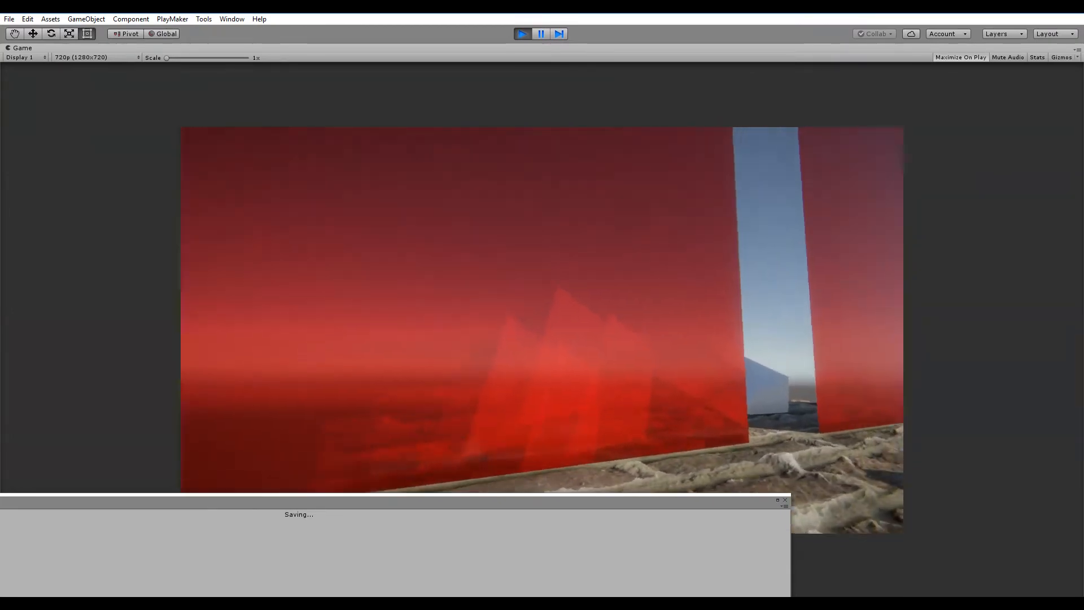
key(s)
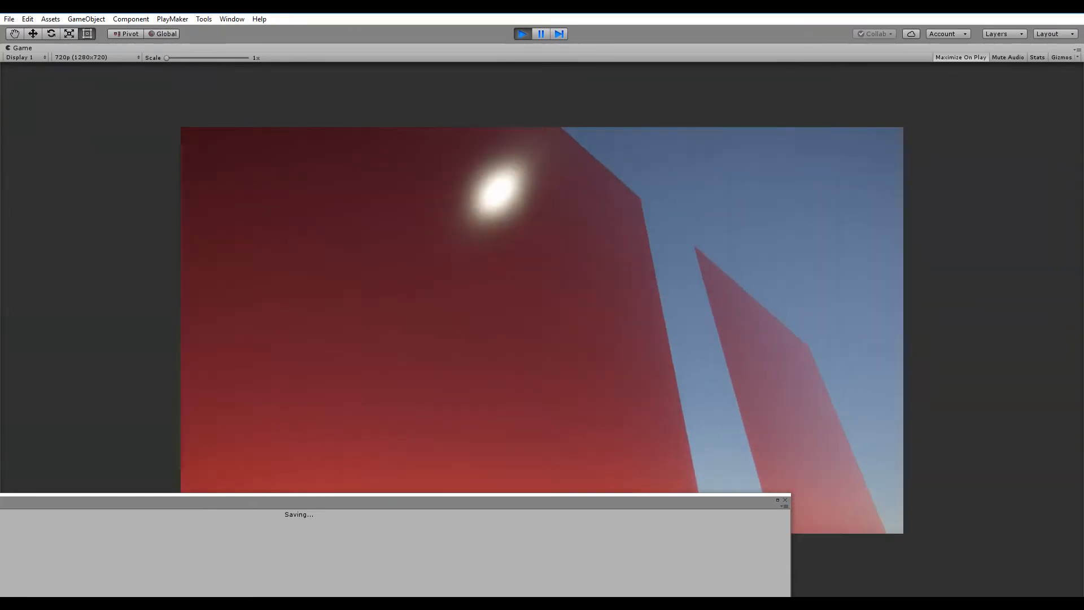
key(a)
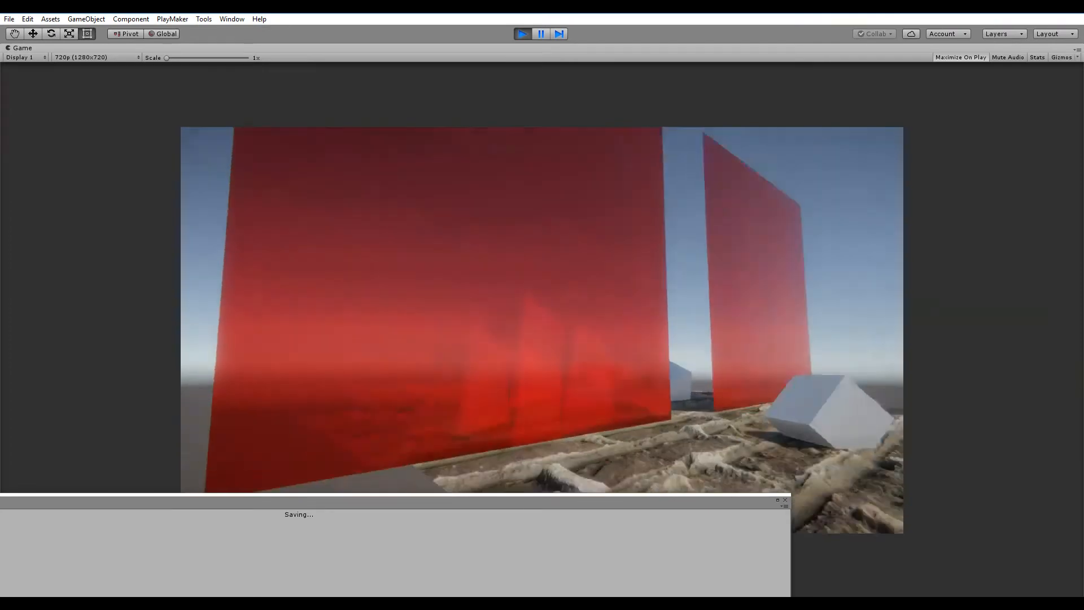
key(s)
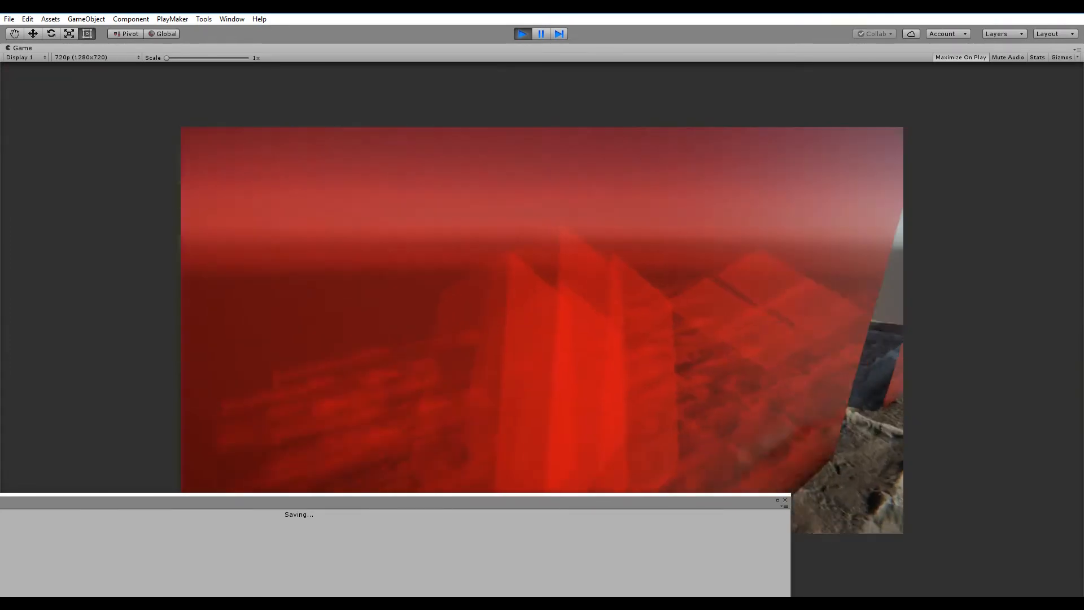
key(d)
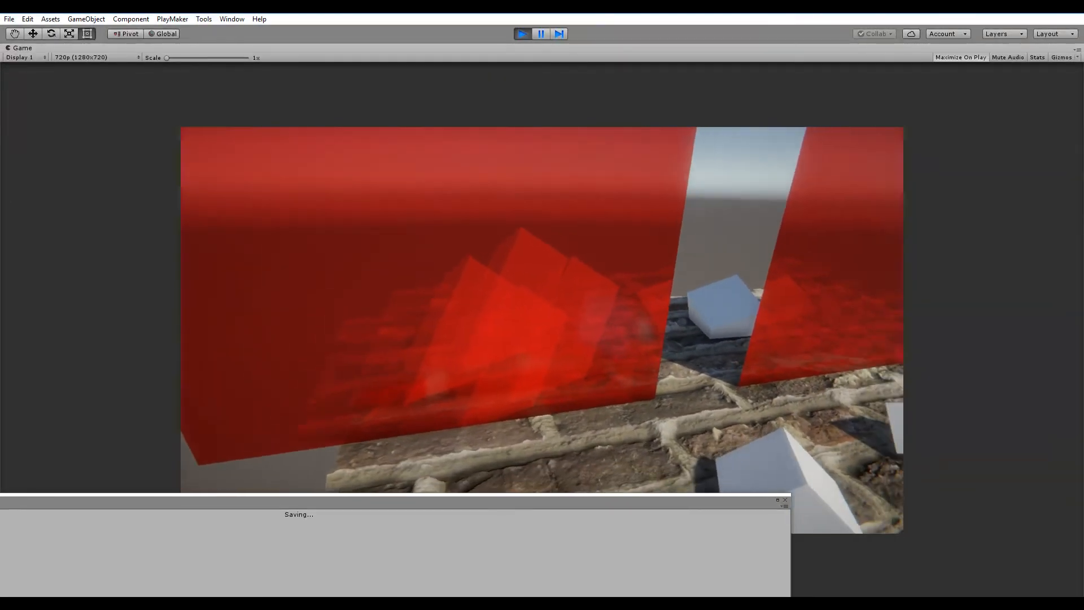
key(a)
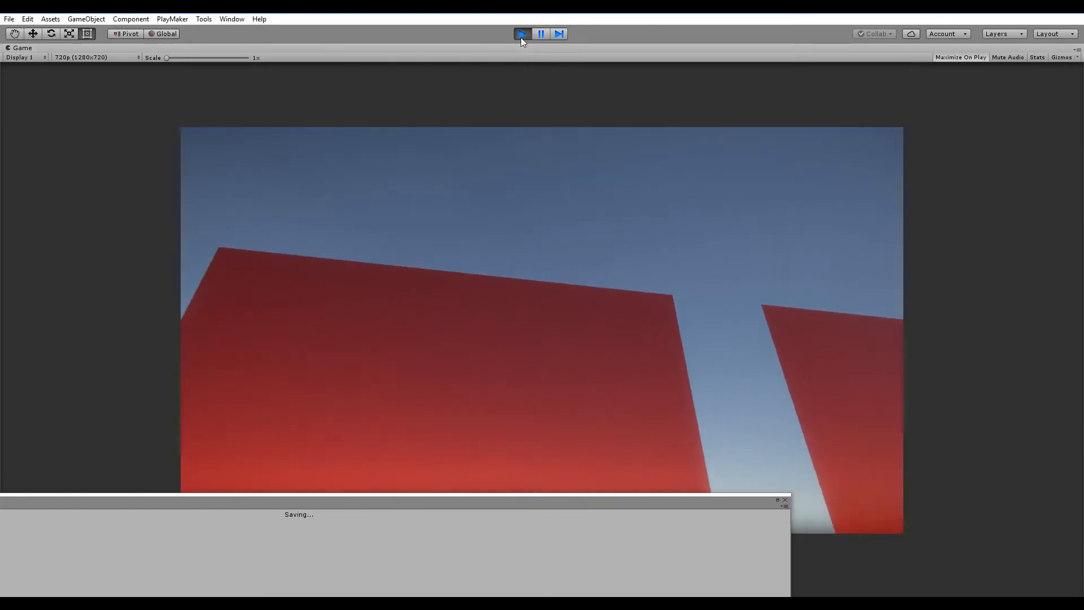
click(522, 34)
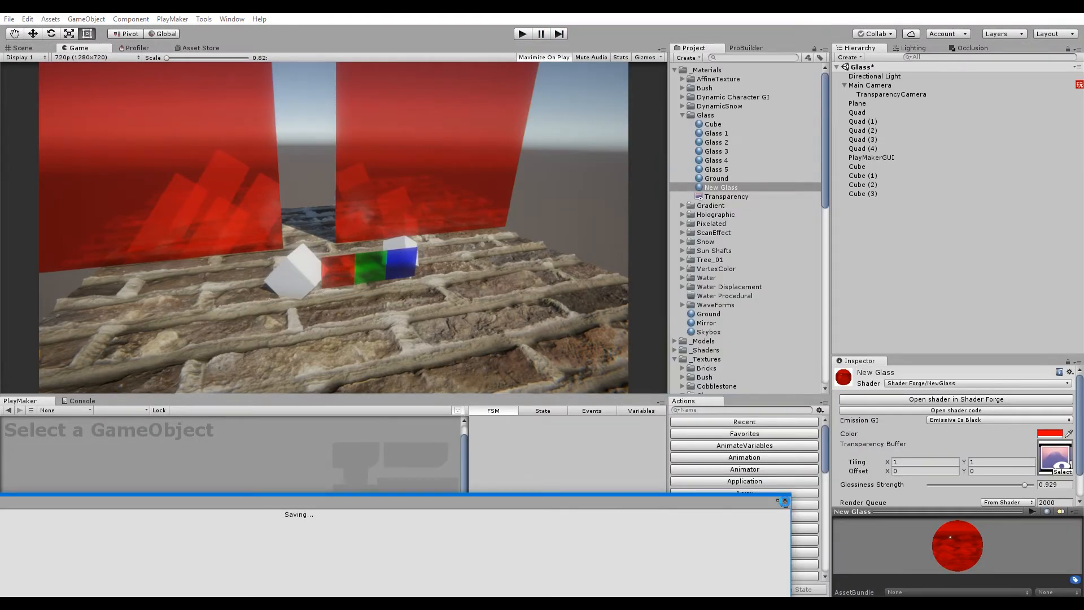
Step: Close the stalled Shader Forge window, reopen the New Glass shader in it and review the sampling node network
click(785, 500)
click(960, 399)
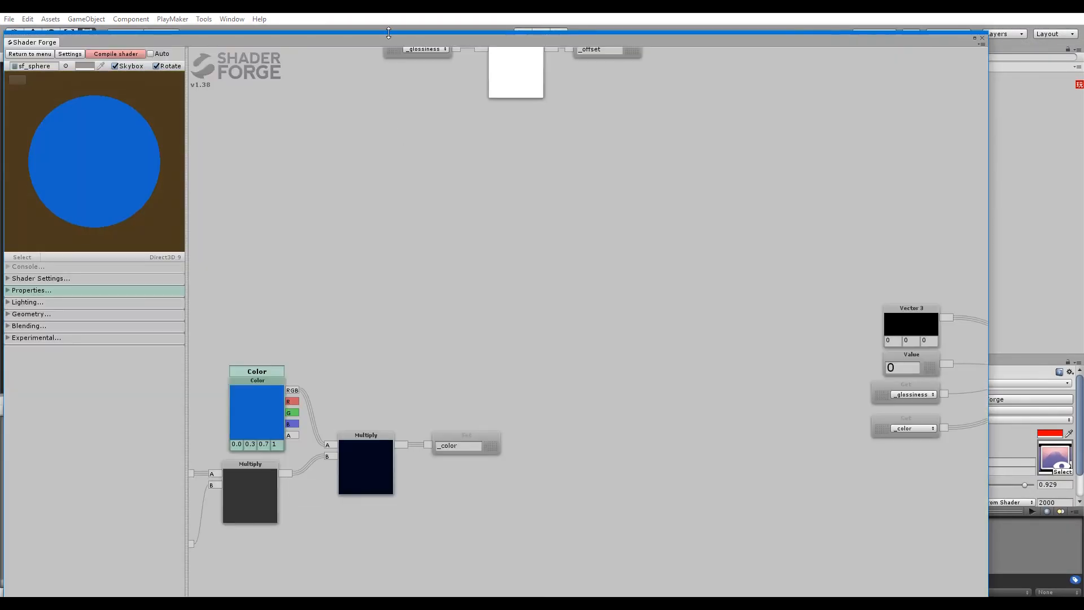
drag(389, 32, 450, 26)
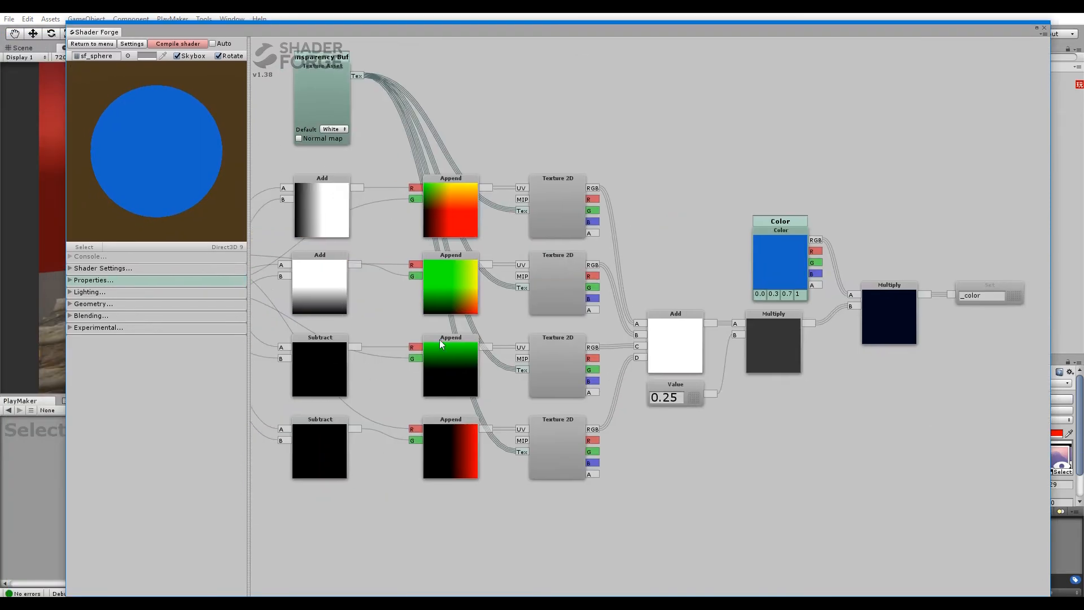
drag(856, 121, 628, 338)
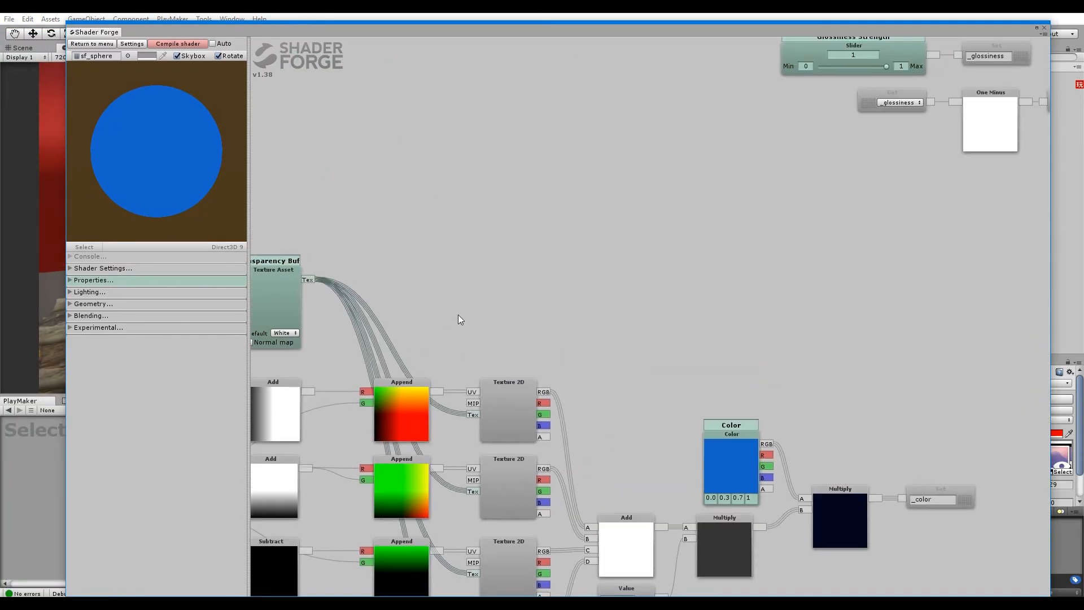
drag(350, 297, 646, 243)
drag(639, 384, 603, 362)
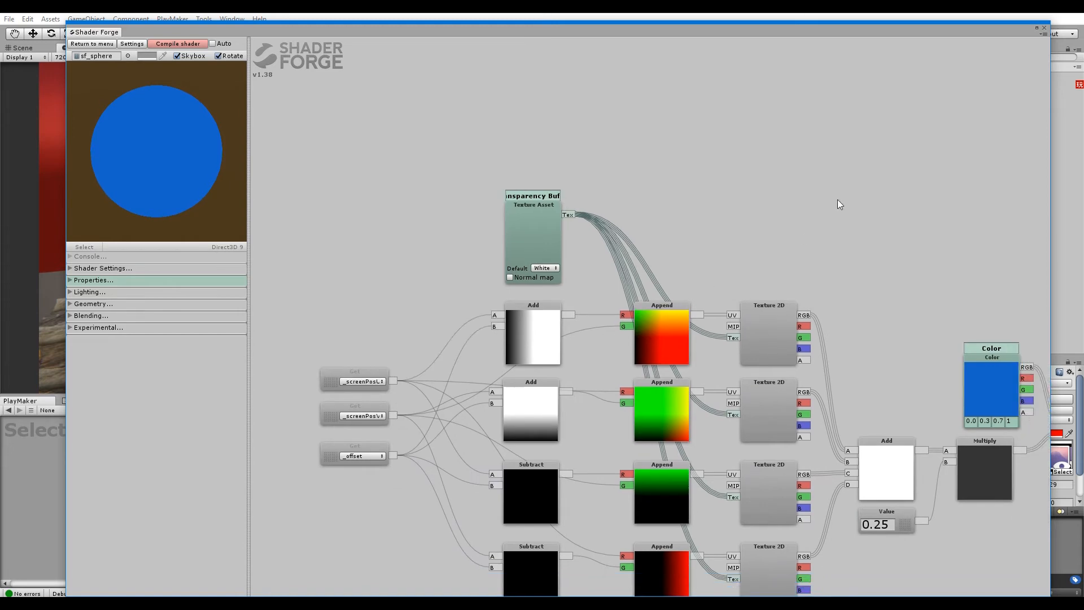
drag(845, 142, 671, 173)
Step: Uncover the material settings and set the New Glass material's Glossiness Strength to 0.989
drag(665, 32, 541, 446)
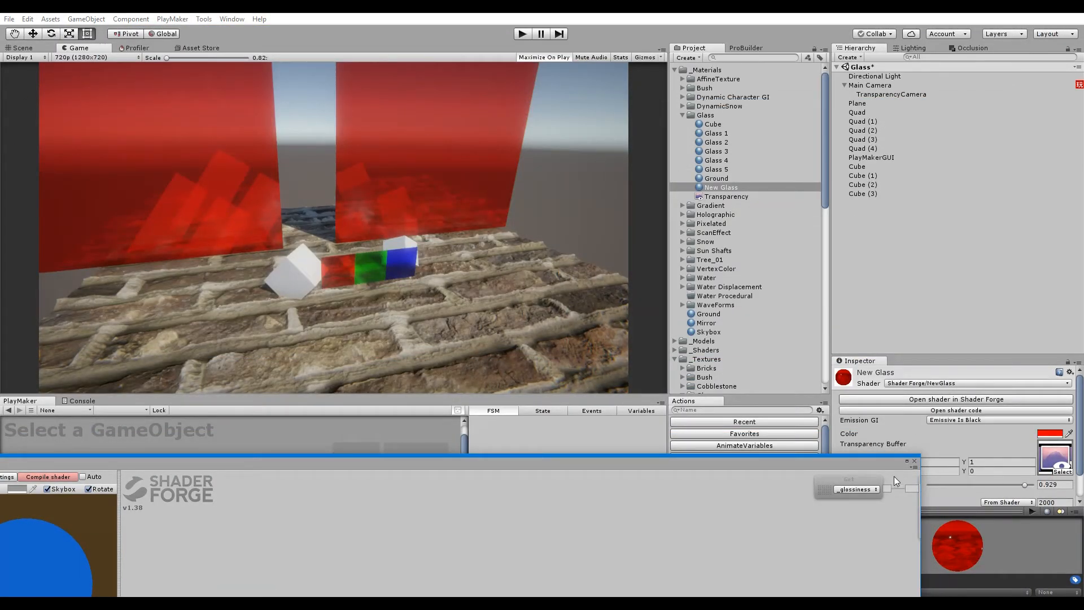
drag(894, 462, 848, 478)
mouse_move(1024, 485)
mouse_down()
mouse_move(985, 487)
mouse_move(1031, 485)
mouse_up()
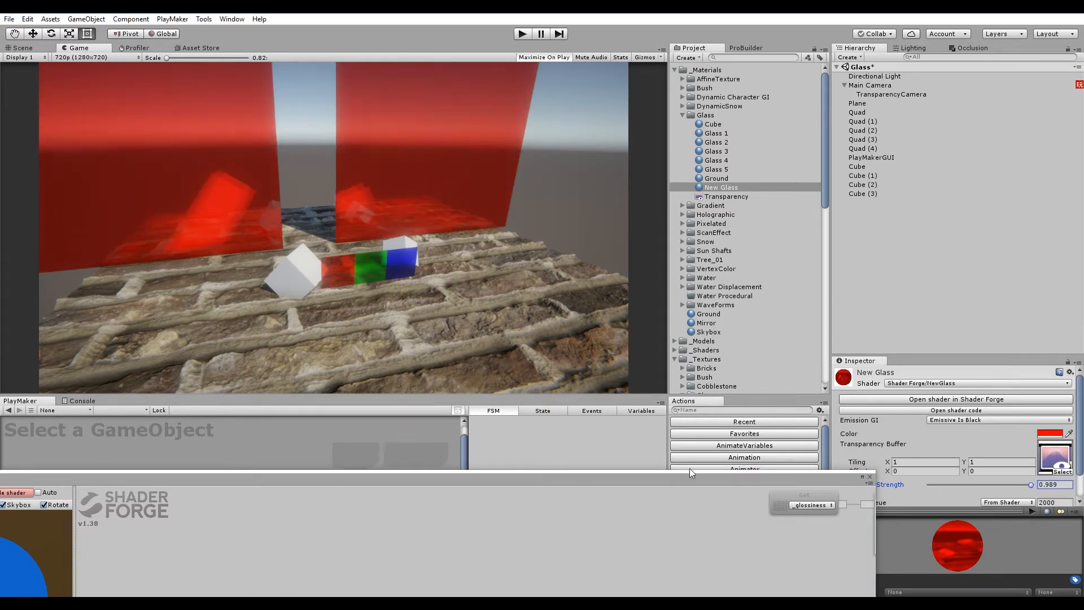
Step: Select the _glossiness Get, One Minus and _offset Set nodes and move them down, away from the Glossiness Strength slider
drag(689, 475, 749, 262)
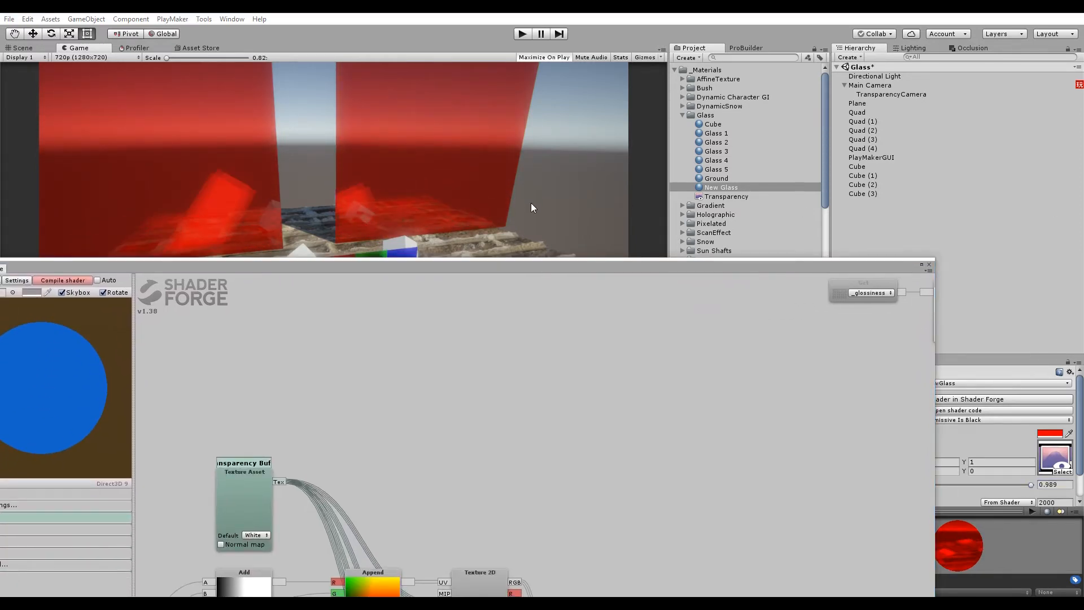
drag(519, 266, 599, 104)
middle_drag(680, 317, 435, 472)
middle_drag(541, 374, 391, 436)
middle_drag(670, 453, 604, 394)
drag(704, 266, 464, 346)
drag(589, 308, 577, 418)
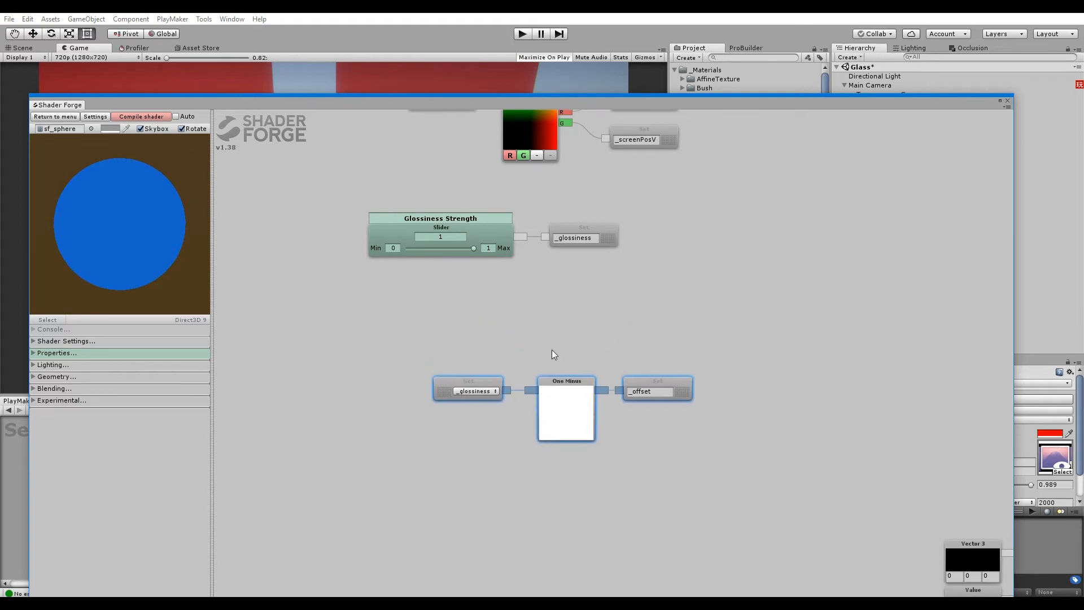
Step: Check the glass in the Game view behind Shader Forge, and add a Noise node between the Glossiness Strength slider and the _glossiness Get node
click(531, 332)
drag(503, 103, 345, 418)
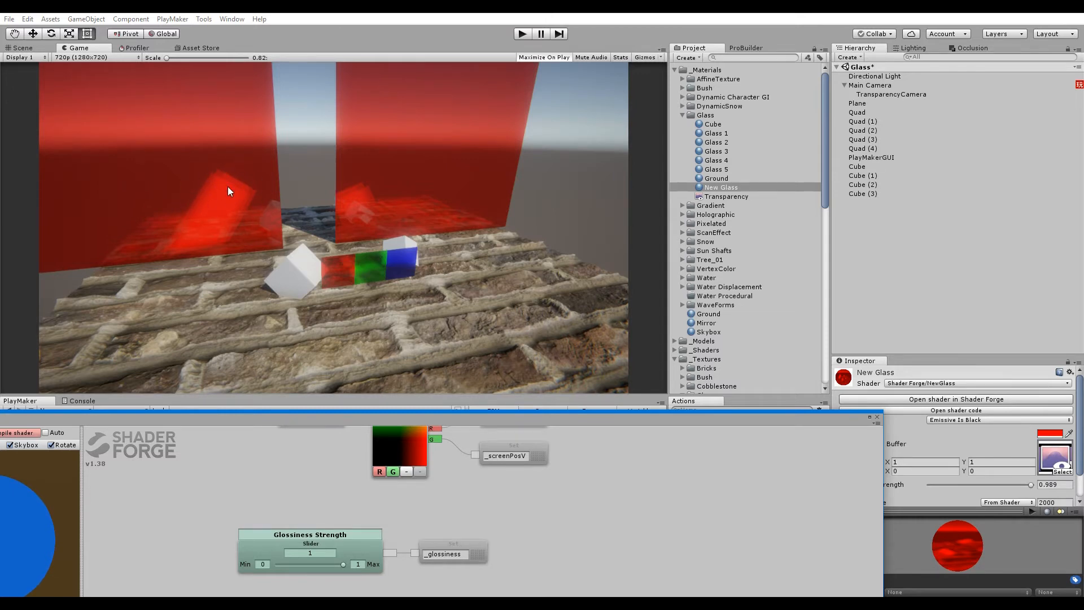
drag(468, 417, 502, 244)
middle_drag(431, 499, 487, 402)
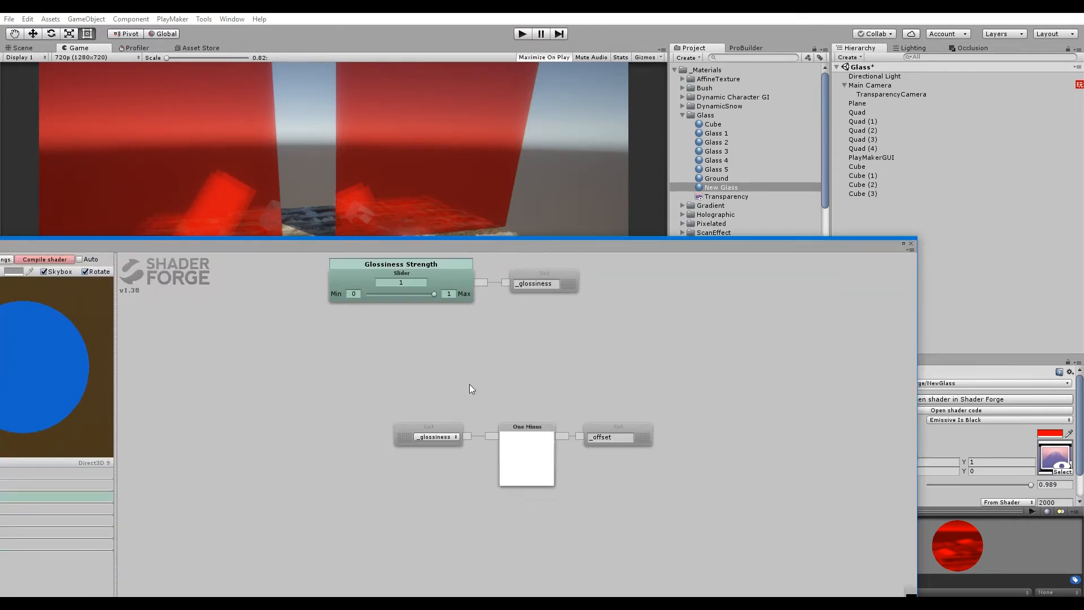
right_click(469, 384)
click(468, 360)
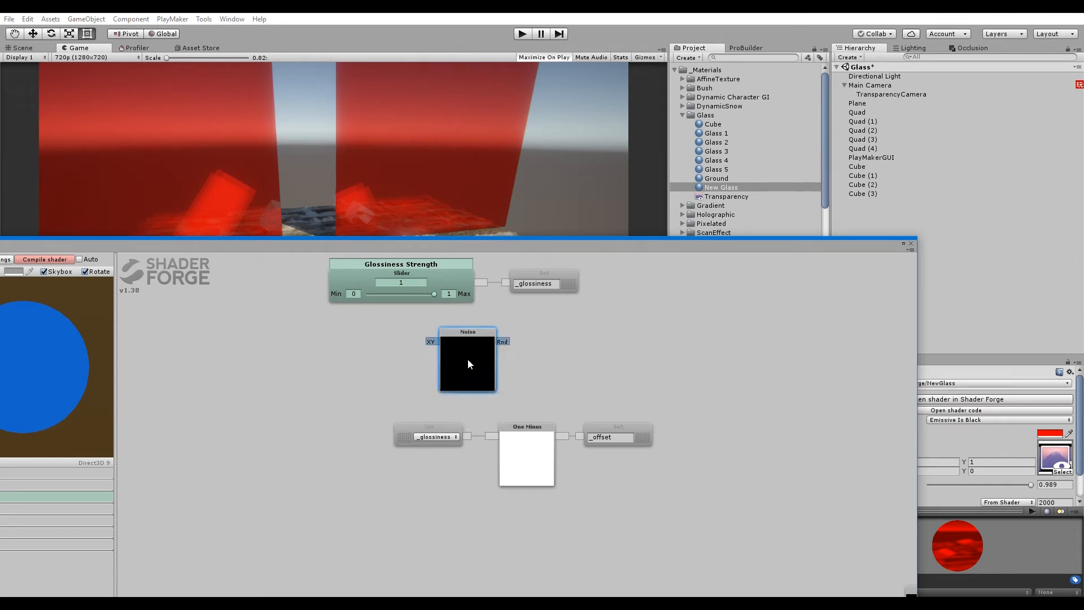
drag(468, 360, 446, 373)
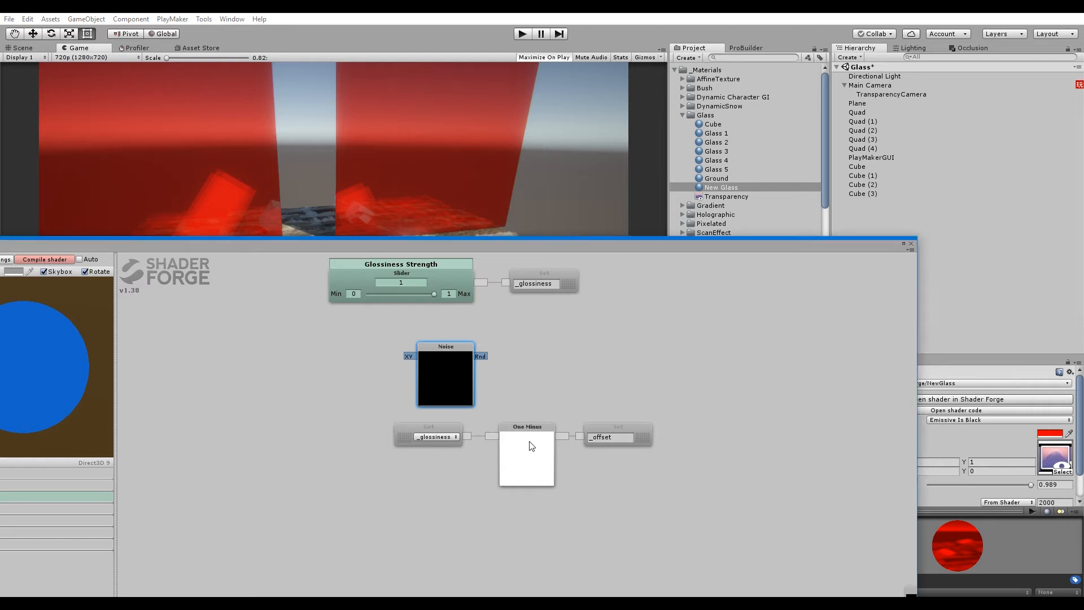
Step: Add a Multiply node with the Noise output as A and the One Minus output as B, spacing out the surrounding nodes
click(588, 382)
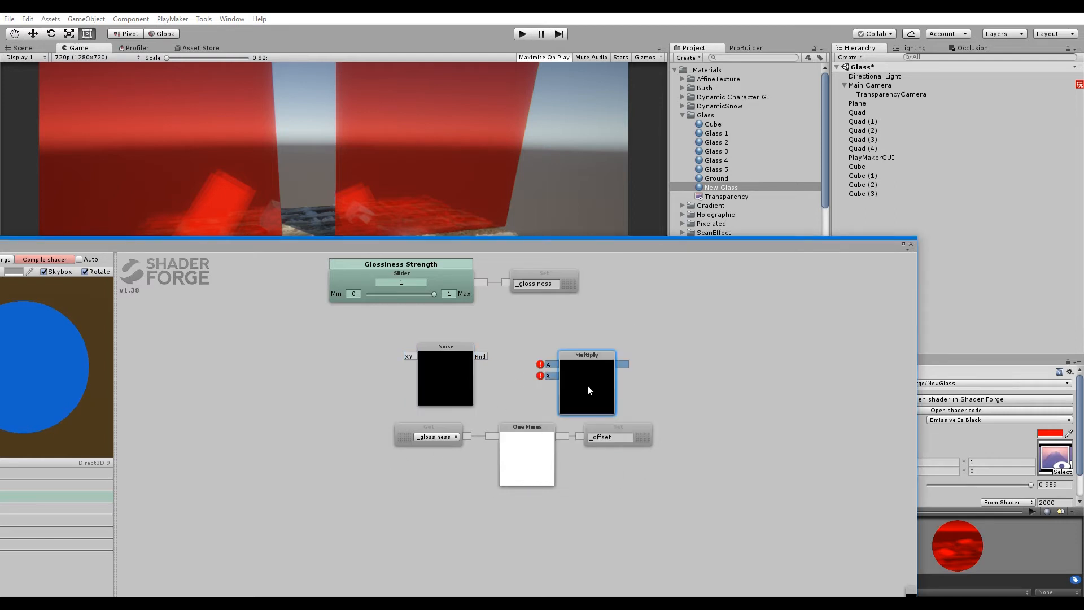
drag(608, 434, 710, 434)
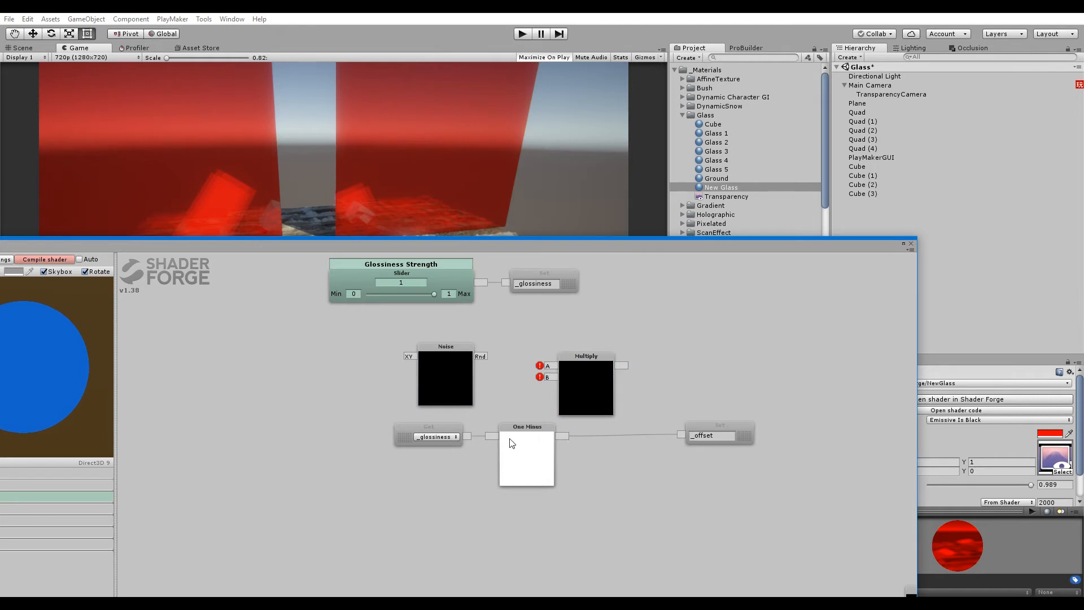
drag(350, 409, 560, 463)
drag(596, 393, 551, 401)
drag(471, 448, 525, 386)
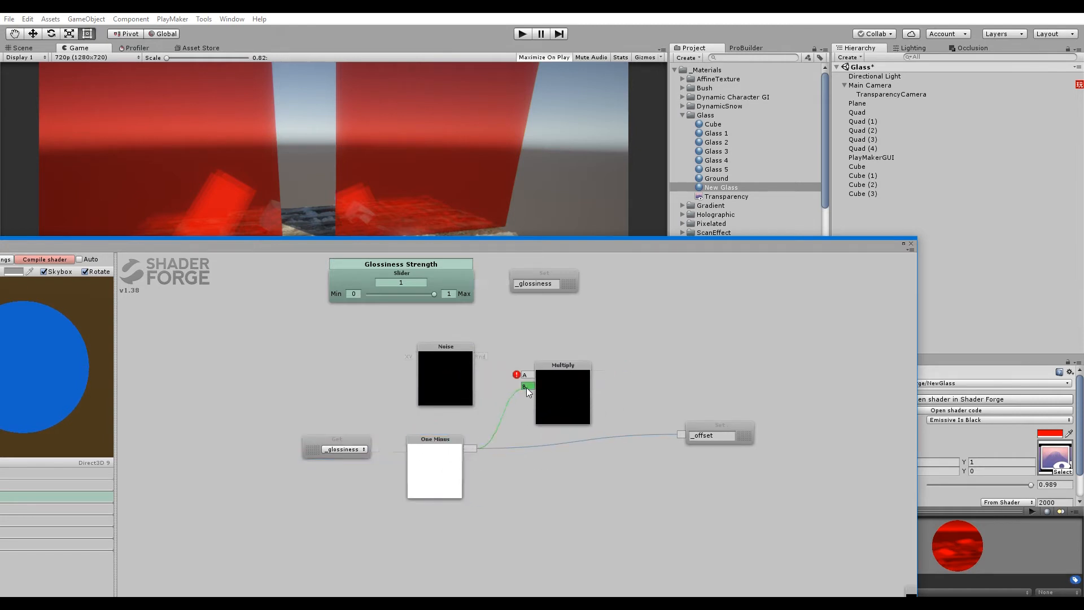
drag(480, 357, 525, 374)
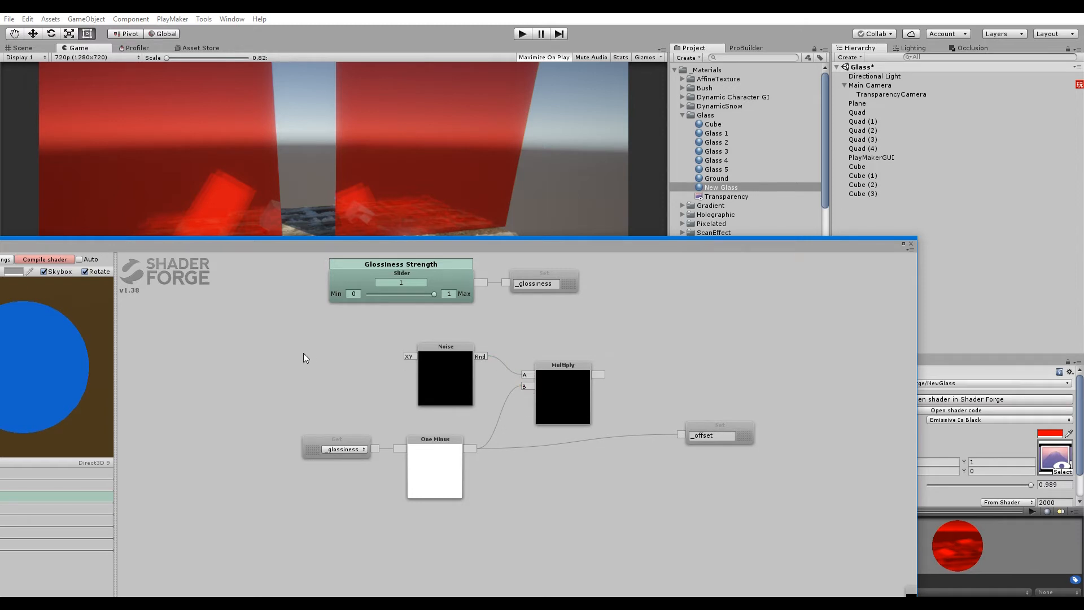
Step: Add a Get node set to _screenPos, connect it to the Noise node's XY input and place it beside that node
key(s)
key(g)
click(312, 358)
click(319, 363)
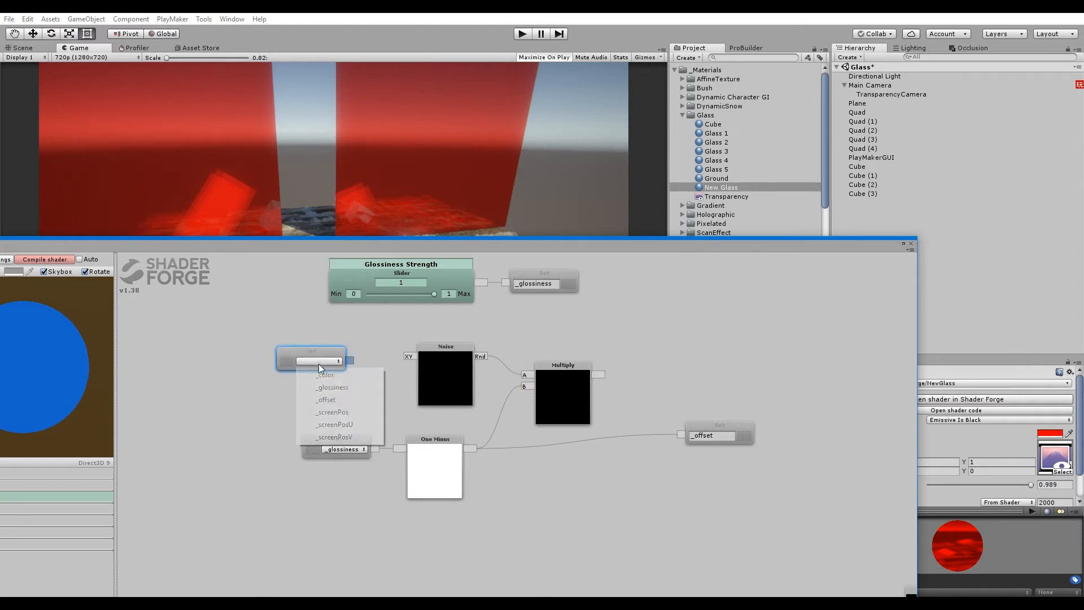
click(349, 411)
drag(351, 361, 411, 358)
drag(328, 352, 371, 348)
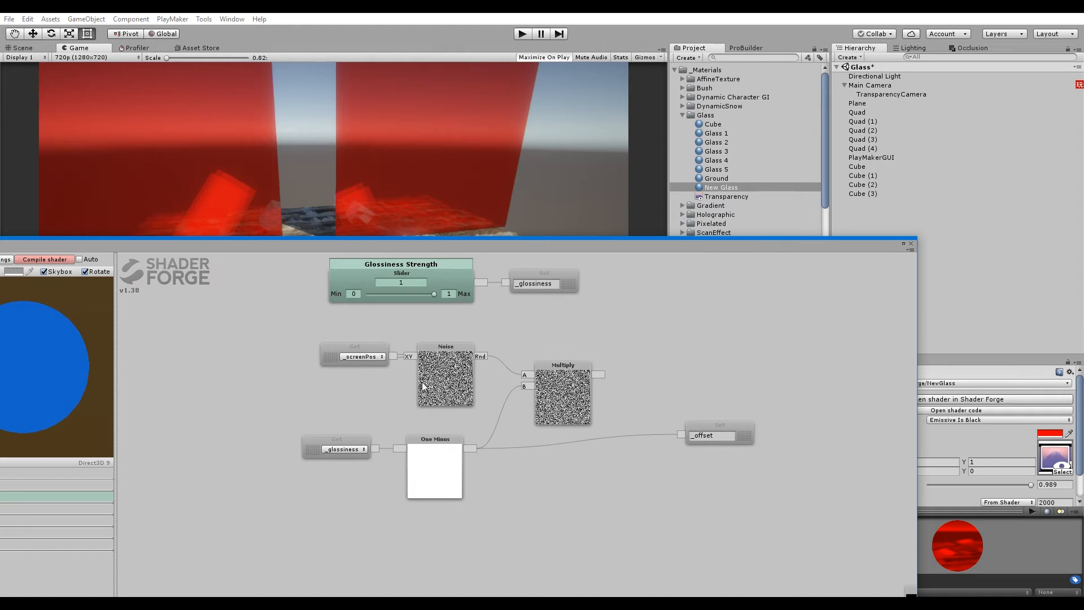
Step: Feed the Multiply result into the _offset Set node, align the _glossiness and One Minus nodes, and compile the shader
drag(603, 378, 638, 364)
drag(435, 439, 446, 419)
drag(362, 450, 381, 429)
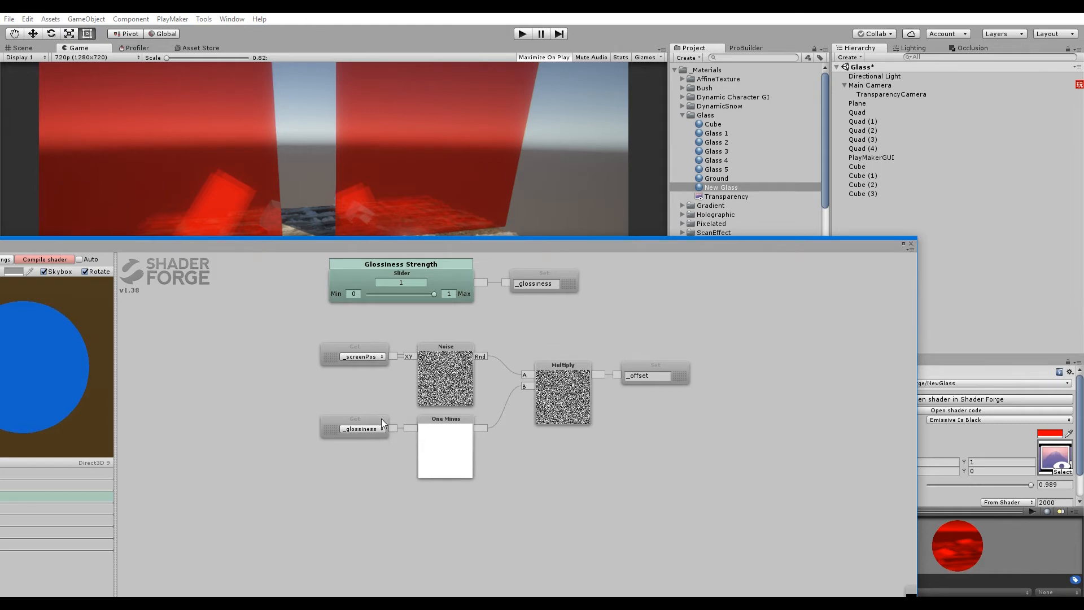
click(47, 259)
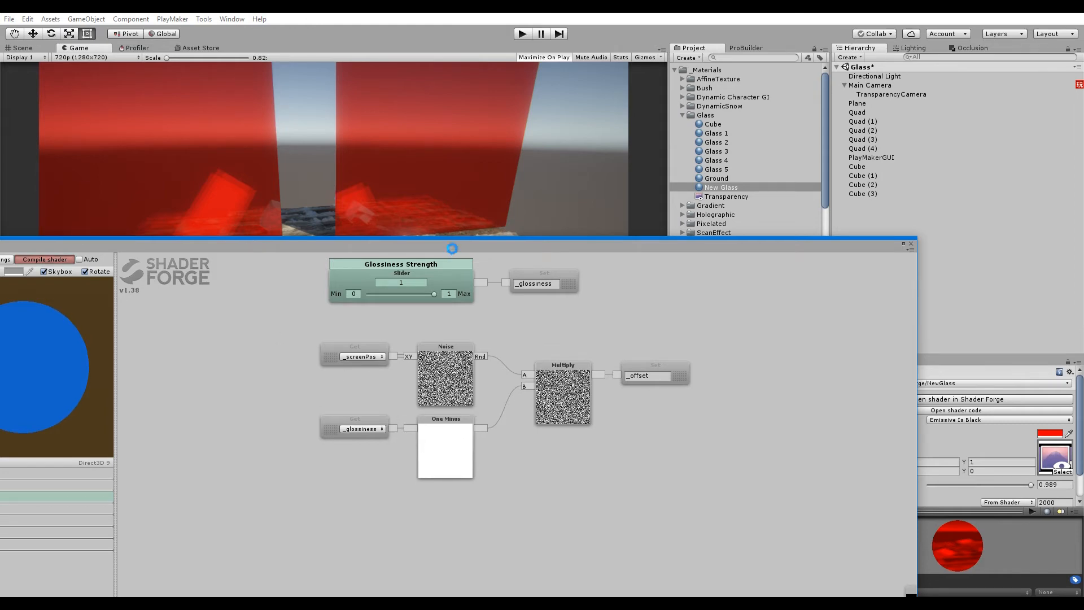
Step: Uncover the Game view, set its scale to 1x, and examine the glass blur there and in the Scene view
drag(452, 249, 325, 480)
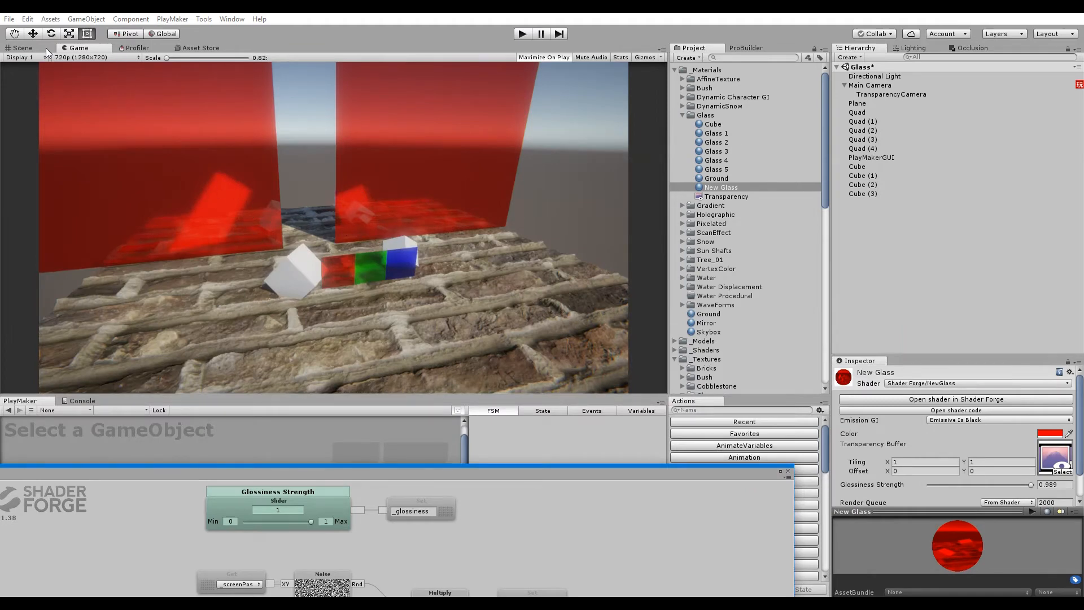
drag(170, 58, 178, 60)
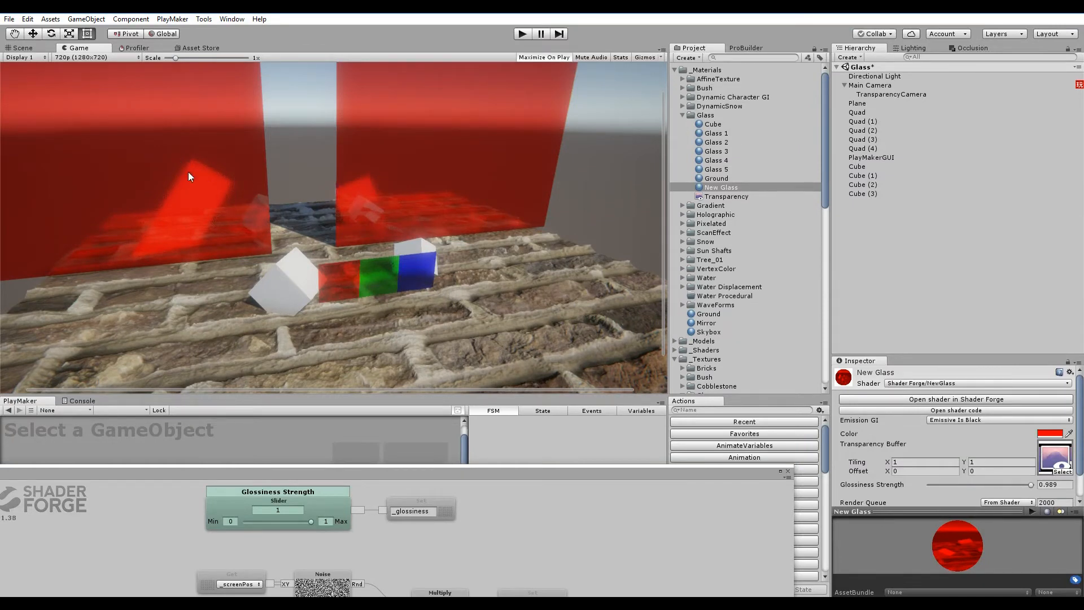
key(ctrl+1)
alt+drag(336, 219, 342, 339)
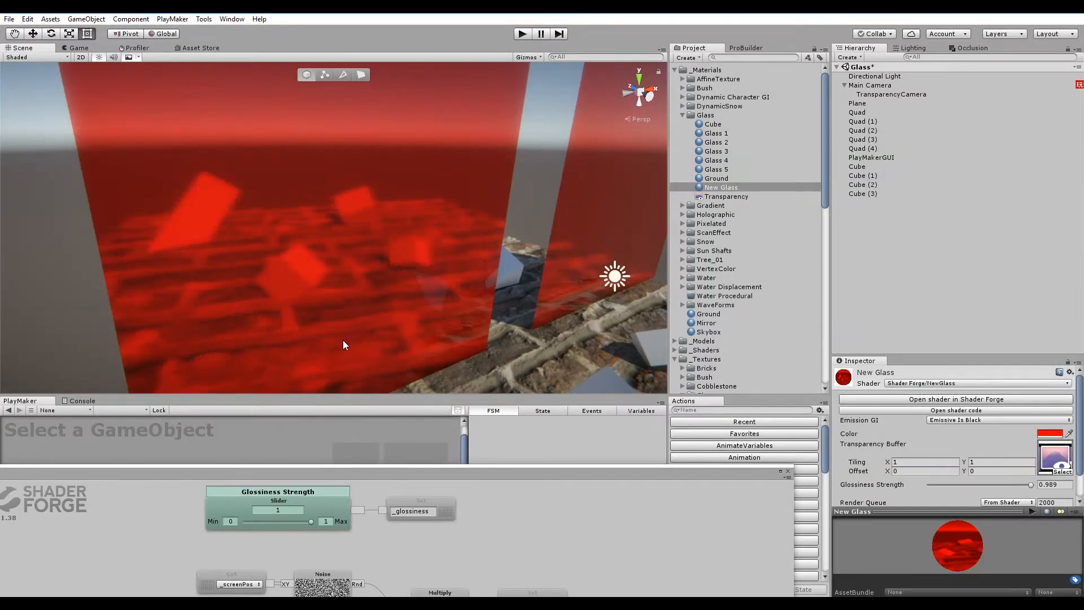
Step: Clear the Shader Forge window out of the way and set the New Glass material's Glossiness Strength to 0.978
drag(391, 228, 777, 314)
click(762, 309)
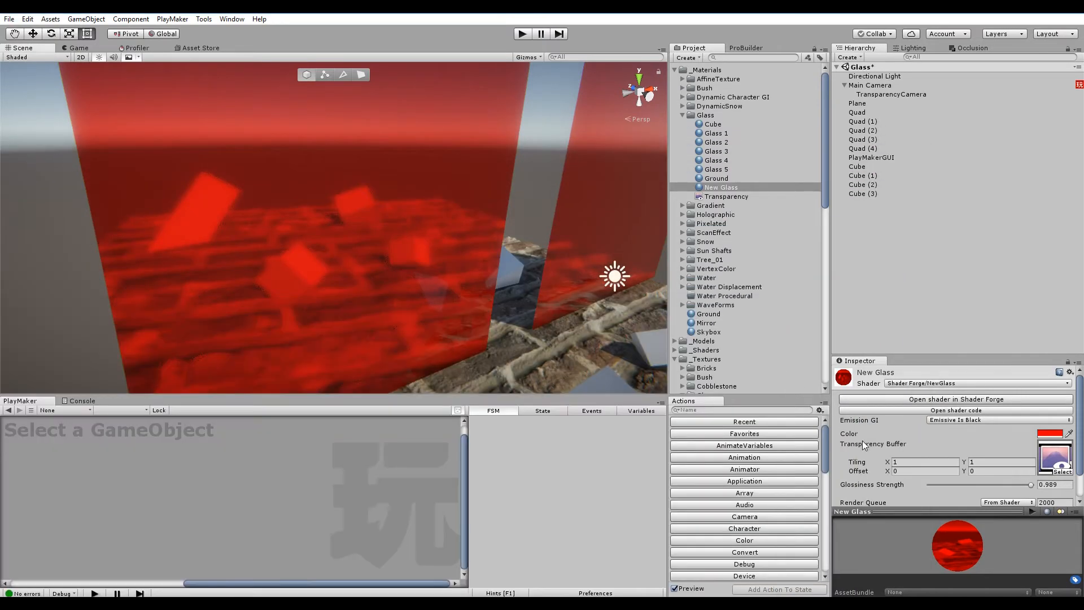
click(1031, 485)
drag(1043, 486, 1032, 486)
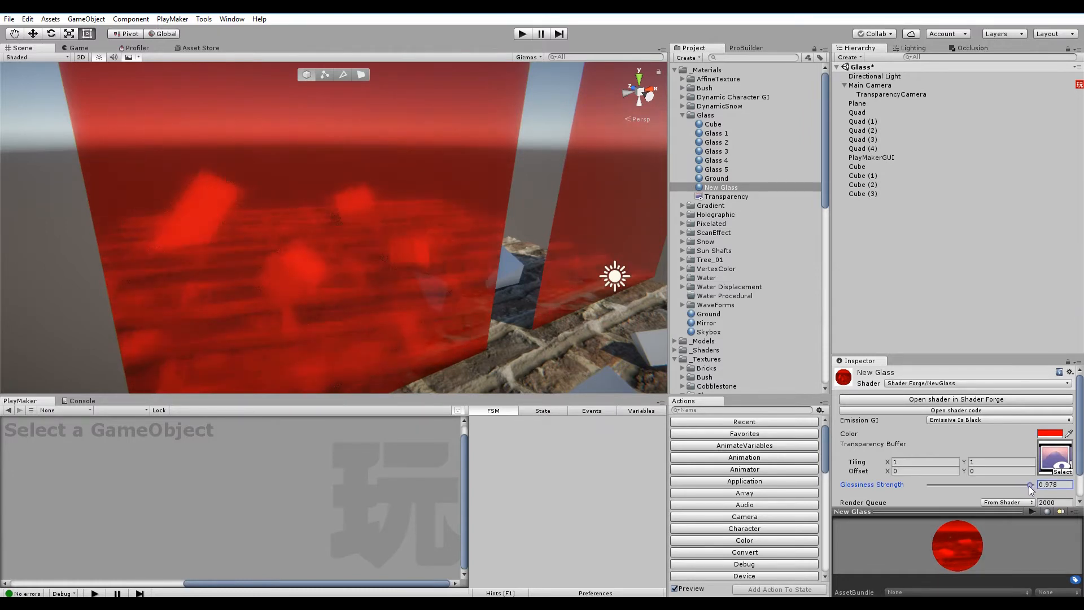
Step: Examine the blur on both glass panes in the Scene view from several angles and distances
alt+drag(351, 266, 370, 300)
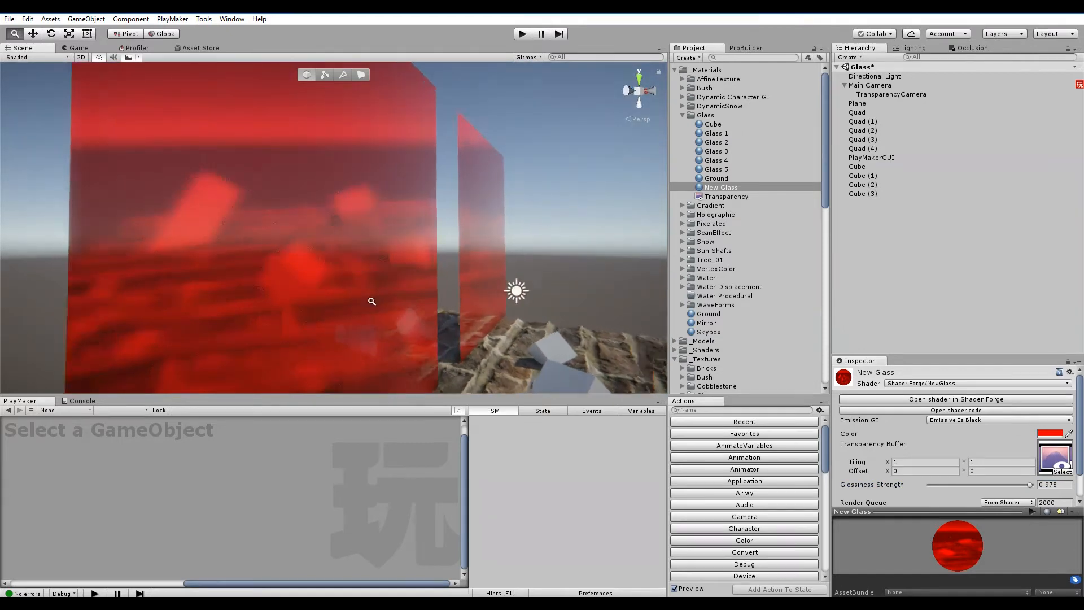
alt+right_drag(370, 300, 388, 257)
alt+drag(387, 257, 361, 271)
alt+right_drag(361, 271, 346, 144)
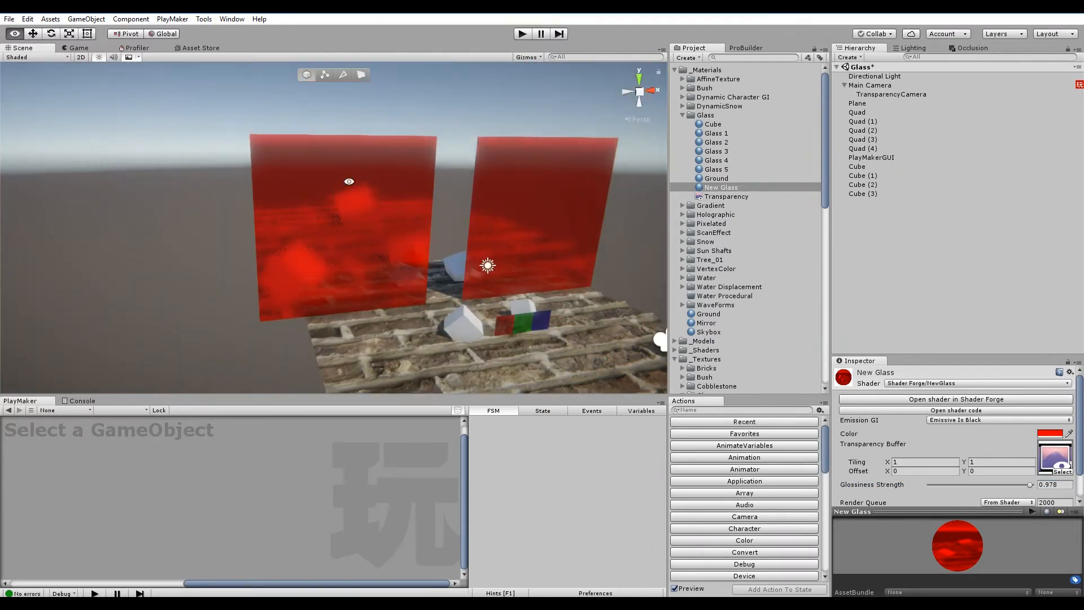
alt+drag(365, 252, 351, 223)
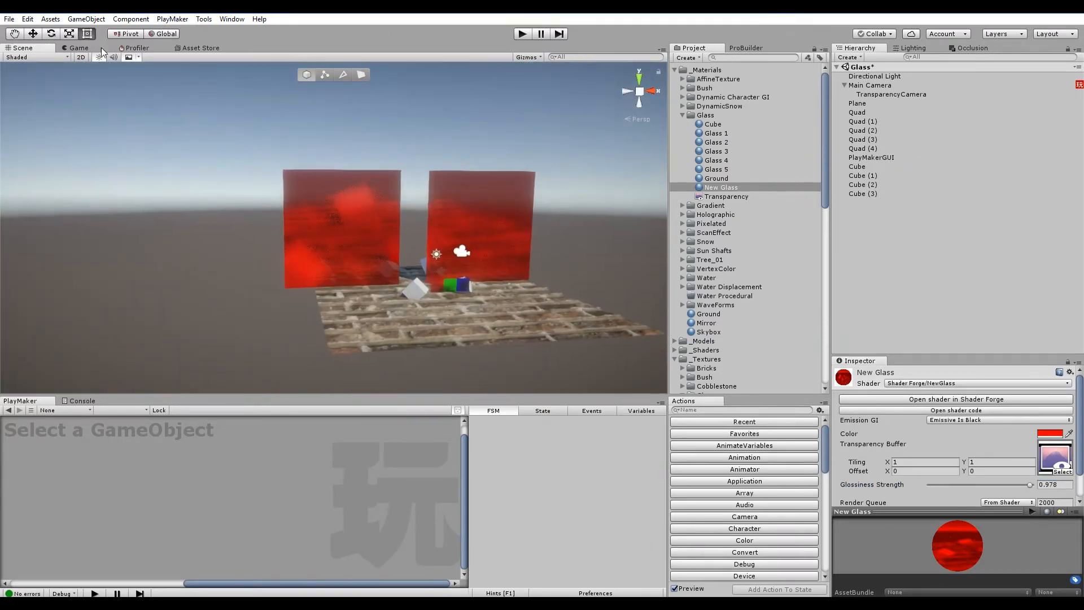
alt+right_drag(408, 291, 464, 390)
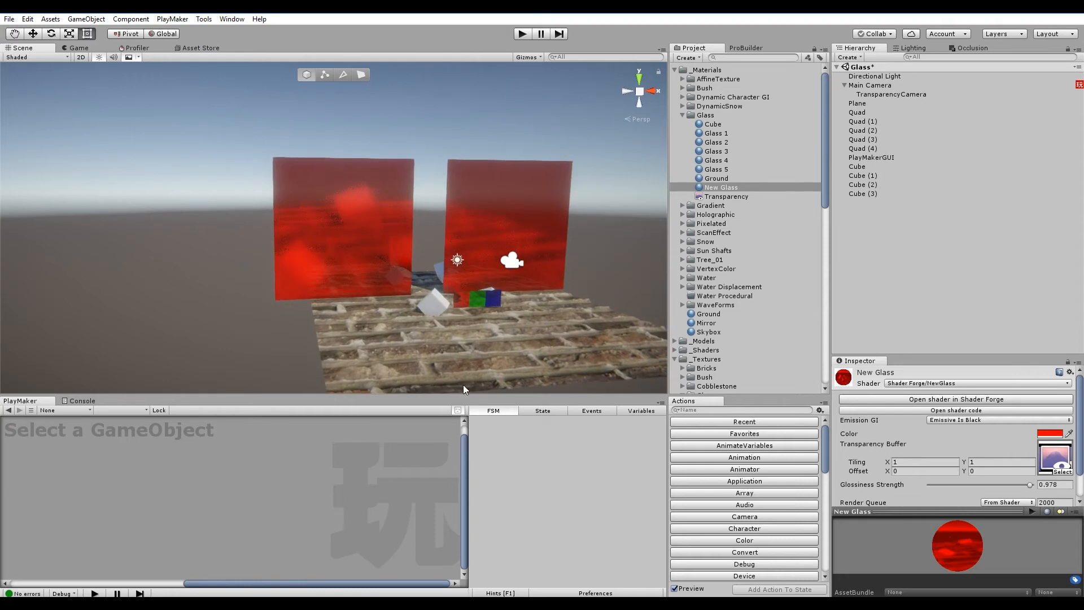
alt+drag(387, 247, 555, 268)
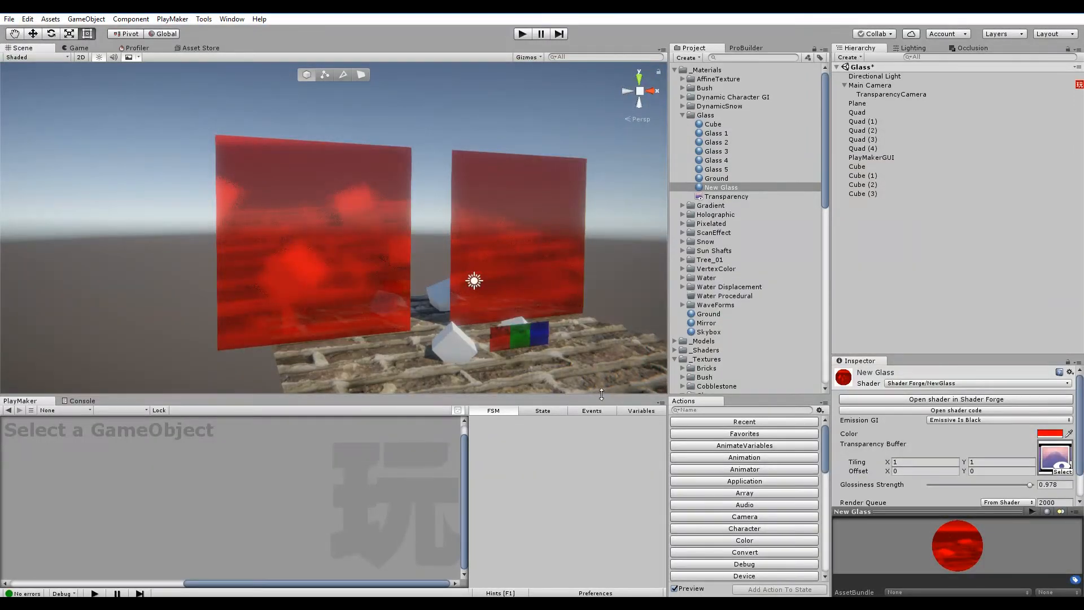
Step: Reopen the New Glass shader in Shader Forge, lower its window, and compare the glass blur from far away and close up
click(964, 399)
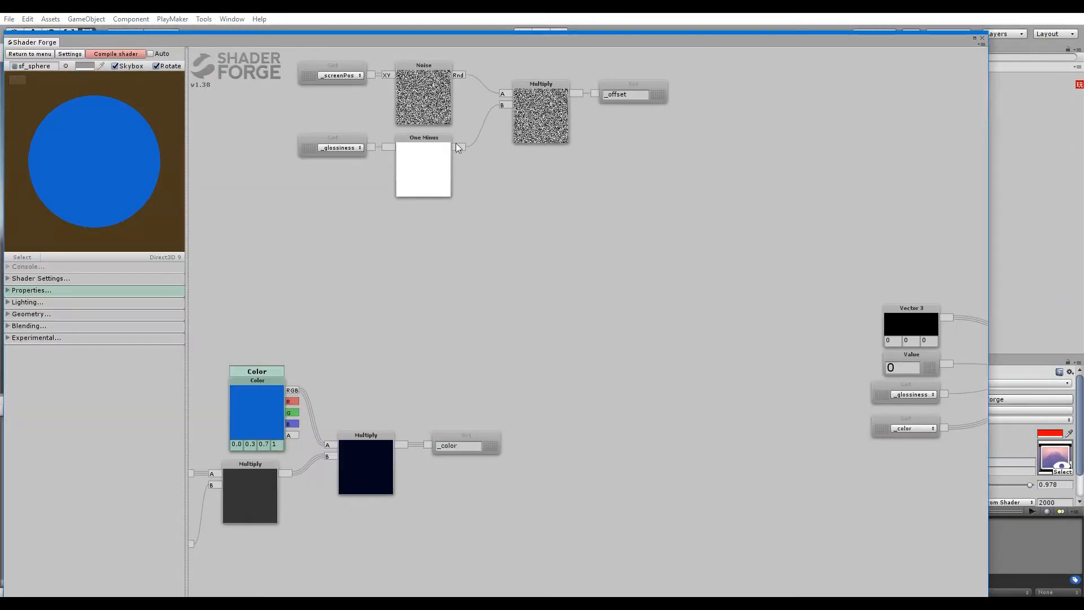
drag(474, 44, 419, 497)
scroll(400, 333, down, 15)
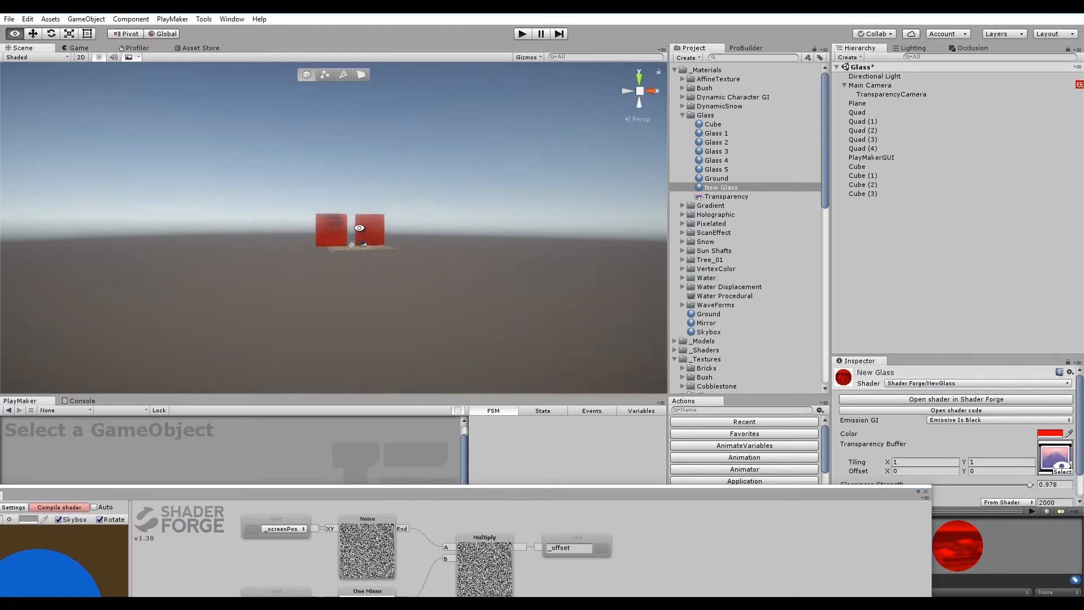
key(t)
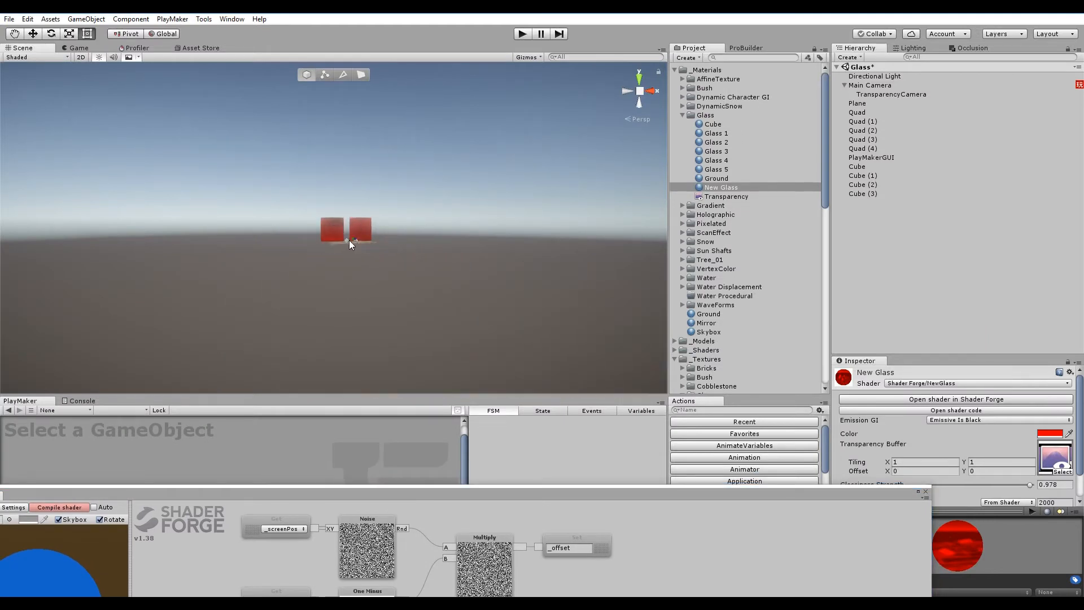
mouse_move(349, 241)
alt+right_down()
mouse_move(361, 268)
mouse_move(438, 295)
mouse_move(366, 239)
alt+right_up()
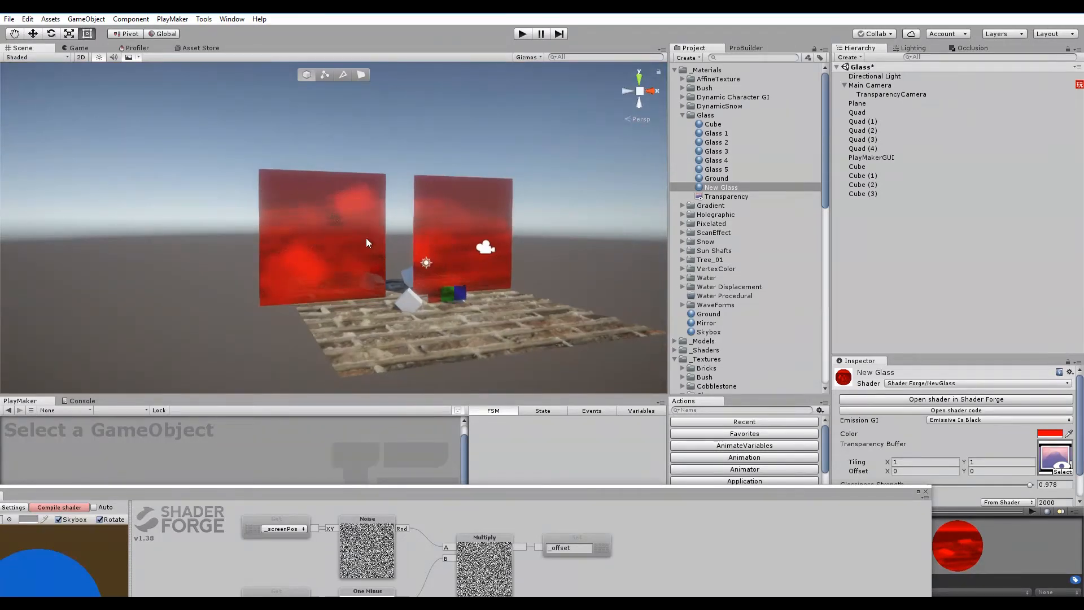
Step: Make room before the _offset node and add a Depth node and a Divide node after the noise Multiply
drag(422, 497, 423, 462)
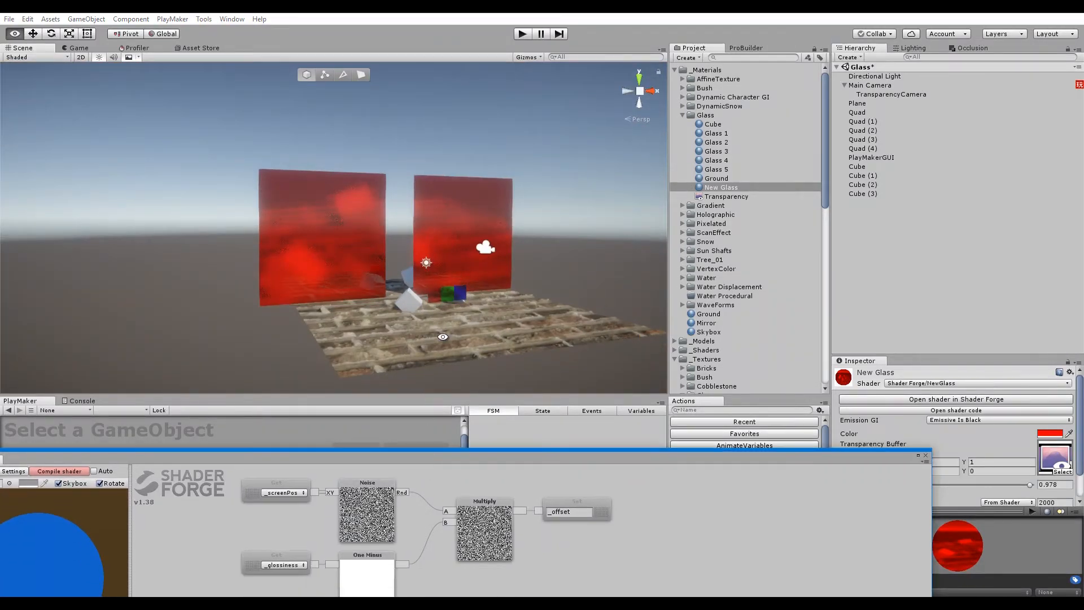
alt+right_drag(443, 337, 389, 183)
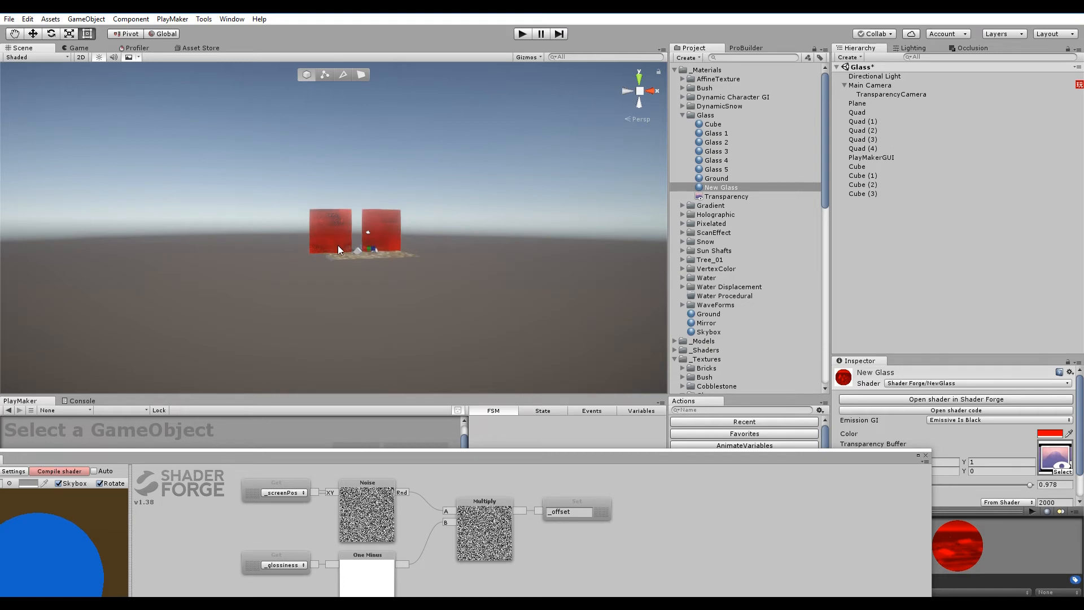
alt+right_drag(342, 238, 428, 271)
drag(424, 454, 503, 62)
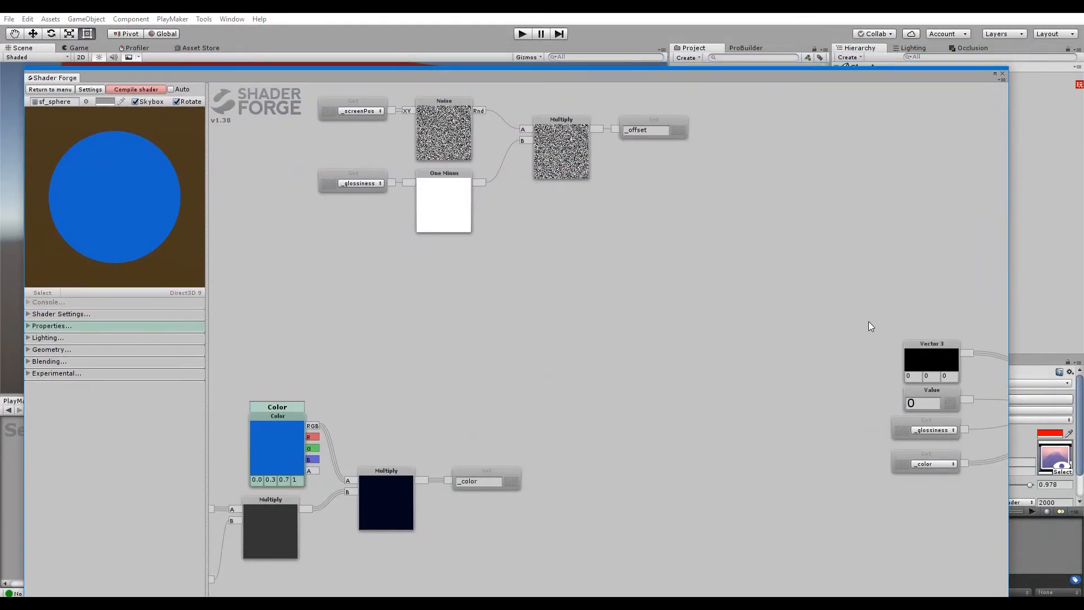
middle_drag(632, 161, 604, 248)
drag(618, 207, 762, 212)
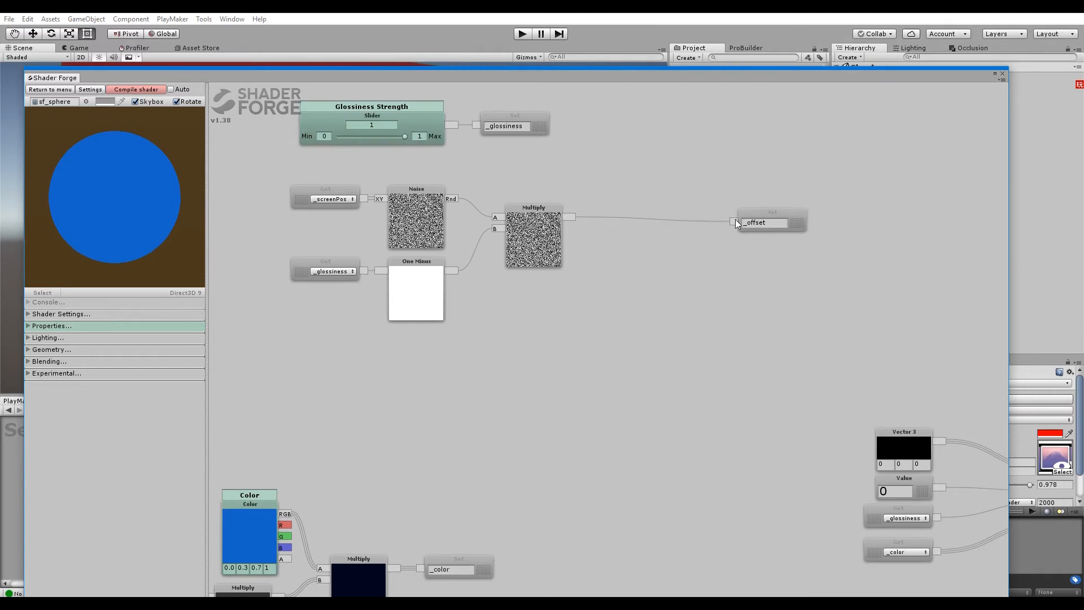
right_click(519, 334)
click(520, 403)
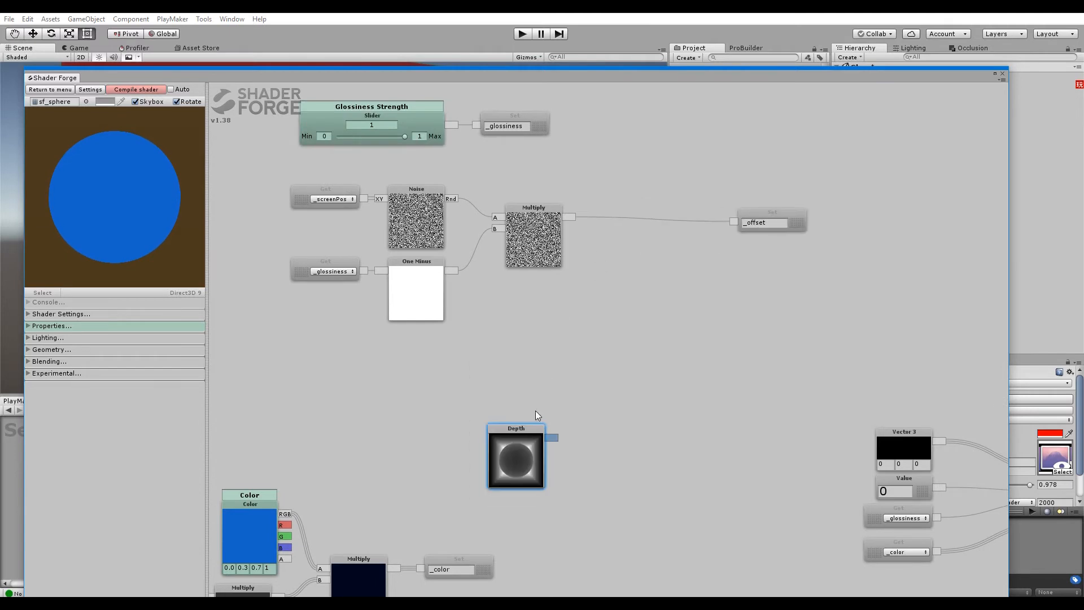
drag(513, 464, 531, 320)
key(d)
click(619, 265)
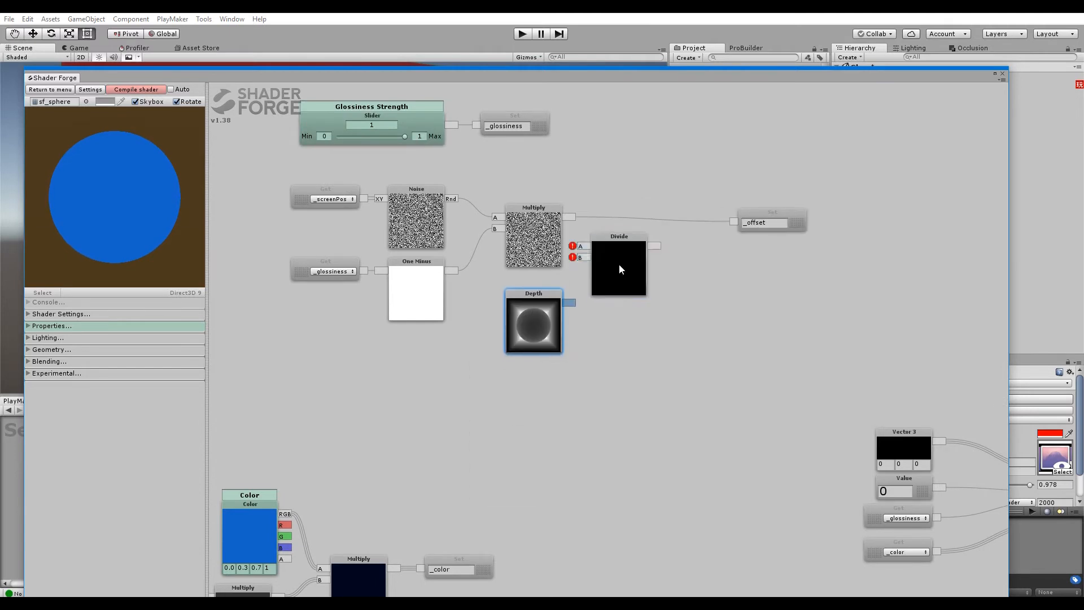
Step: Divide the Multiply result by Depth, feed it into the _offset node, and compile the shader
drag(619, 265, 644, 267)
drag(570, 217, 608, 249)
drag(573, 302, 606, 260)
drag(681, 247, 727, 238)
click(146, 89)
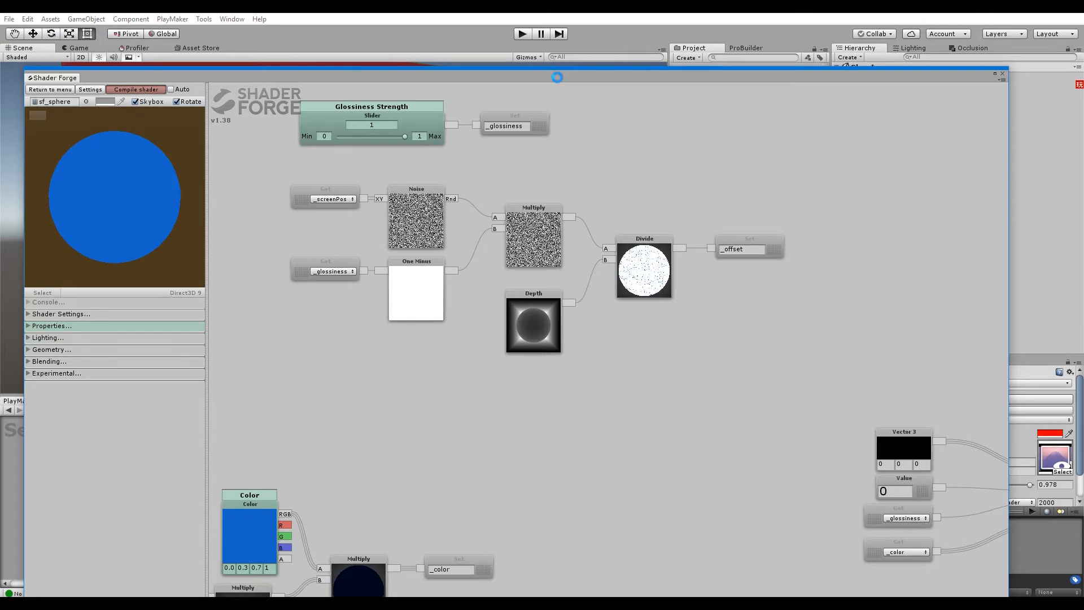
Step: Set the New Glass material's Glossiness Strength to 0.634 and inspect the panes' blur from near and far
drag(557, 77, 417, 492)
alt+drag(360, 264, 409, 247)
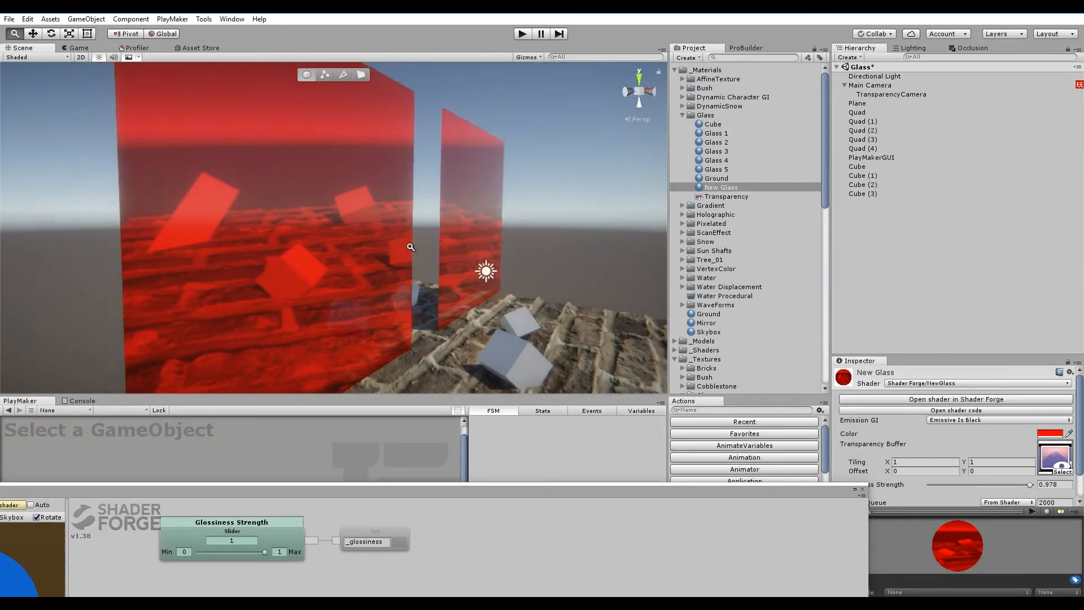
alt+right_drag(409, 247, 294, 278)
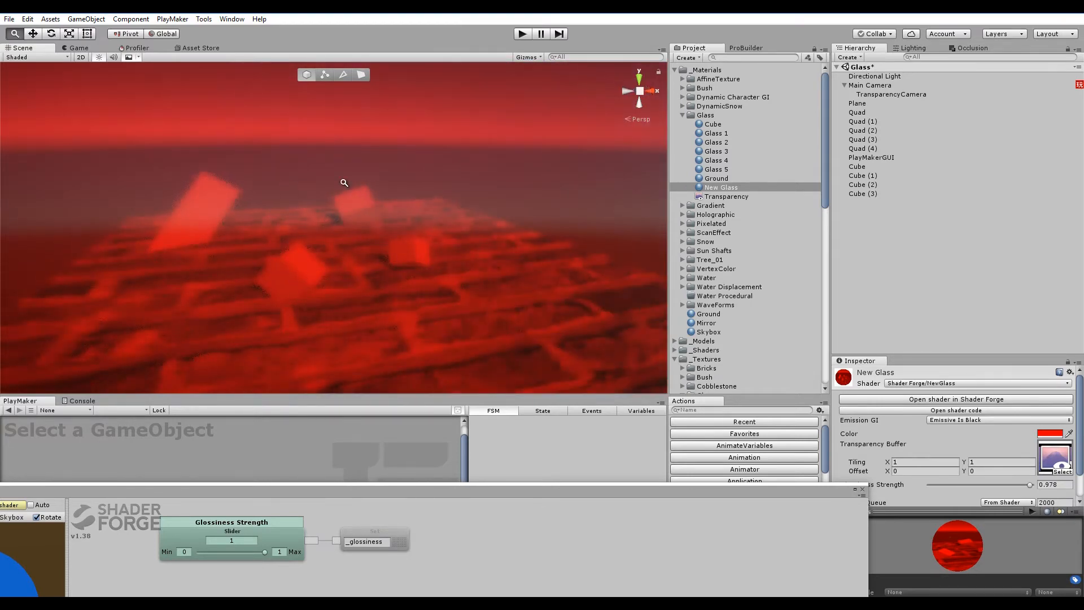
alt+right_drag(413, 211, 363, 187)
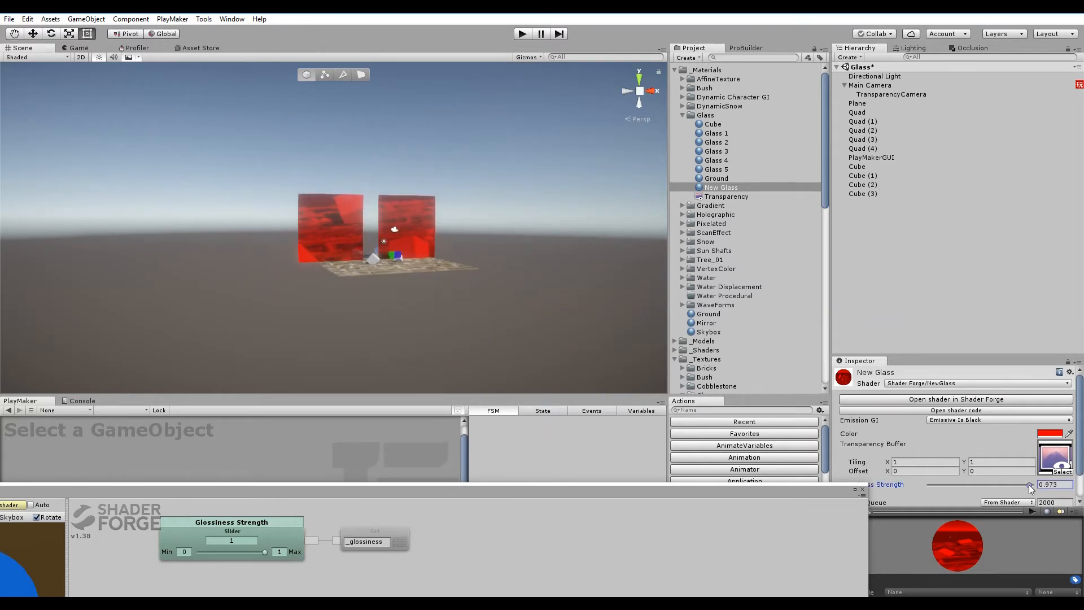
drag(1024, 483, 994, 483)
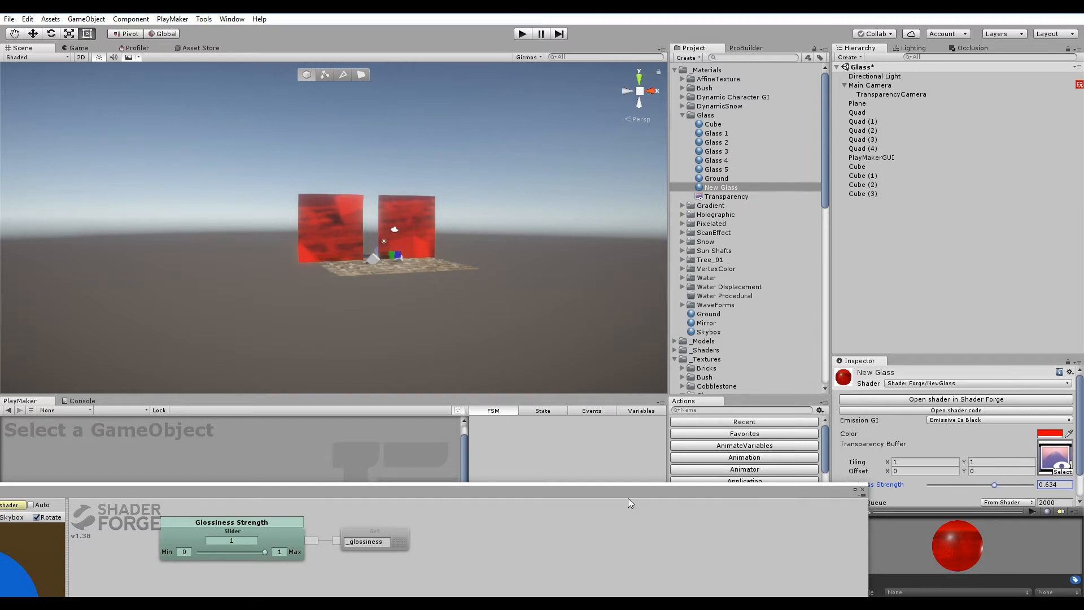
drag(619, 495, 548, 489)
alt+right_drag(375, 251, 551, 490)
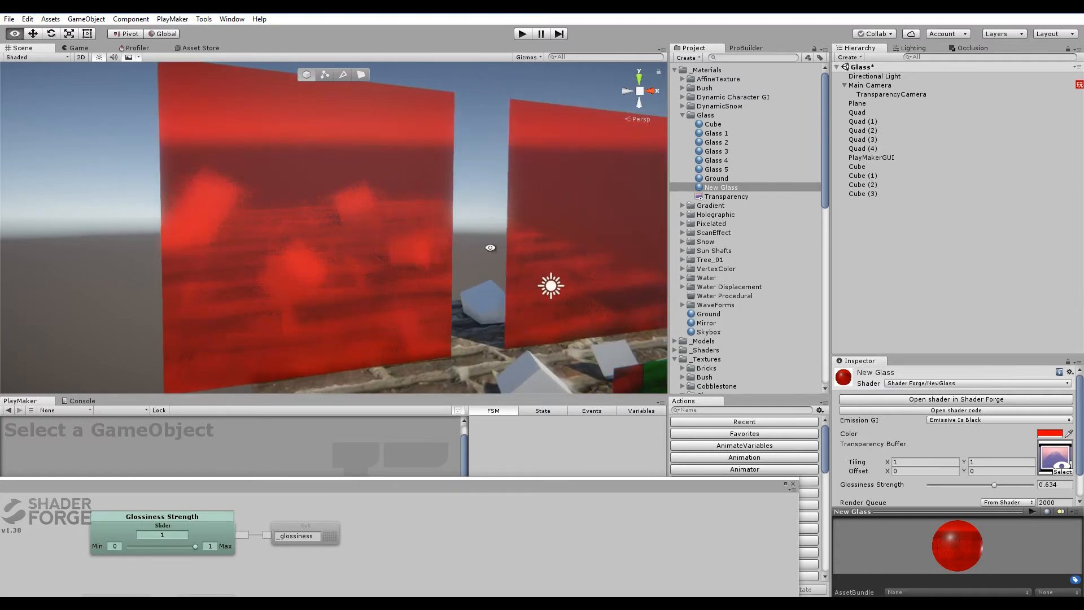
Step: Review the shader graph from the screen position and offset nodes through to the four-sample texture chain
drag(552, 490, 725, 91)
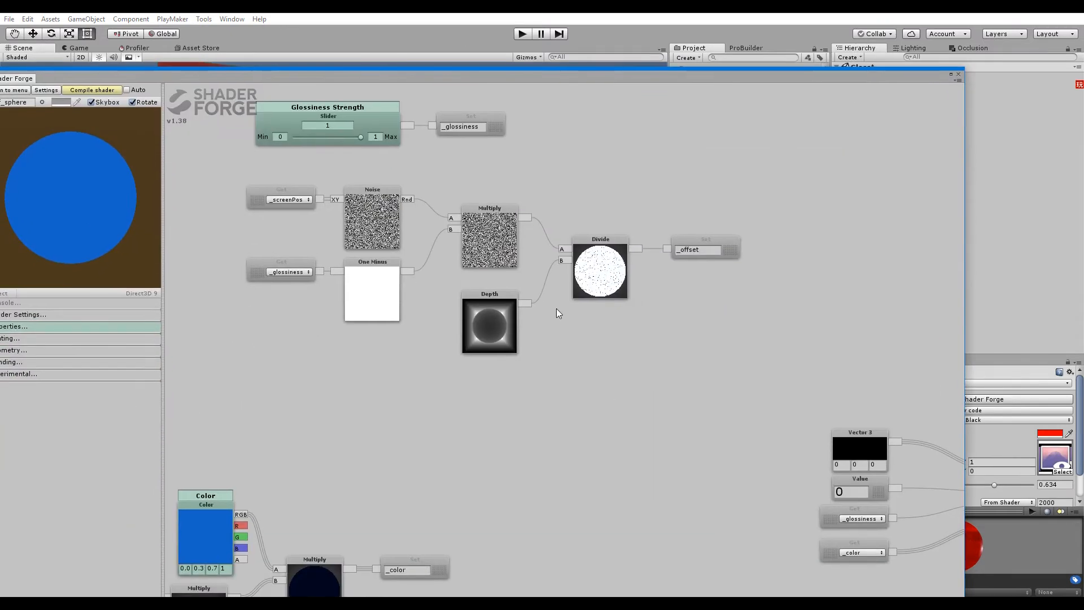
middle_drag(416, 344, 461, 403)
middle_drag(579, 259, 542, 328)
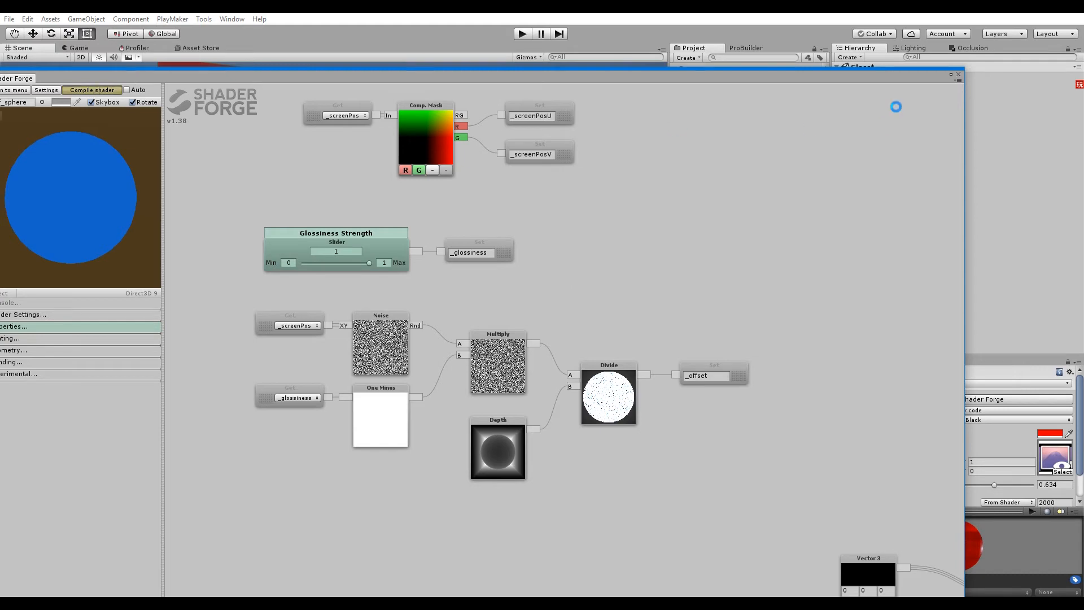
drag(856, 77, 933, 24)
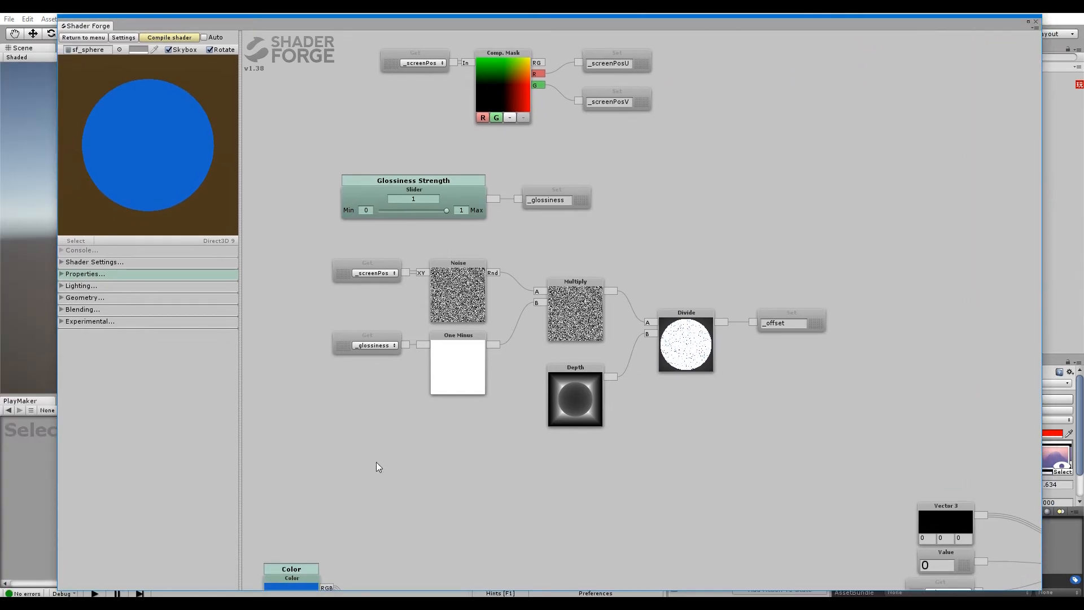
middle_drag(376, 463, 596, 256)
middle_drag(448, 386, 655, 164)
middle_drag(611, 310, 817, 298)
middle_drag(550, 289, 629, 355)
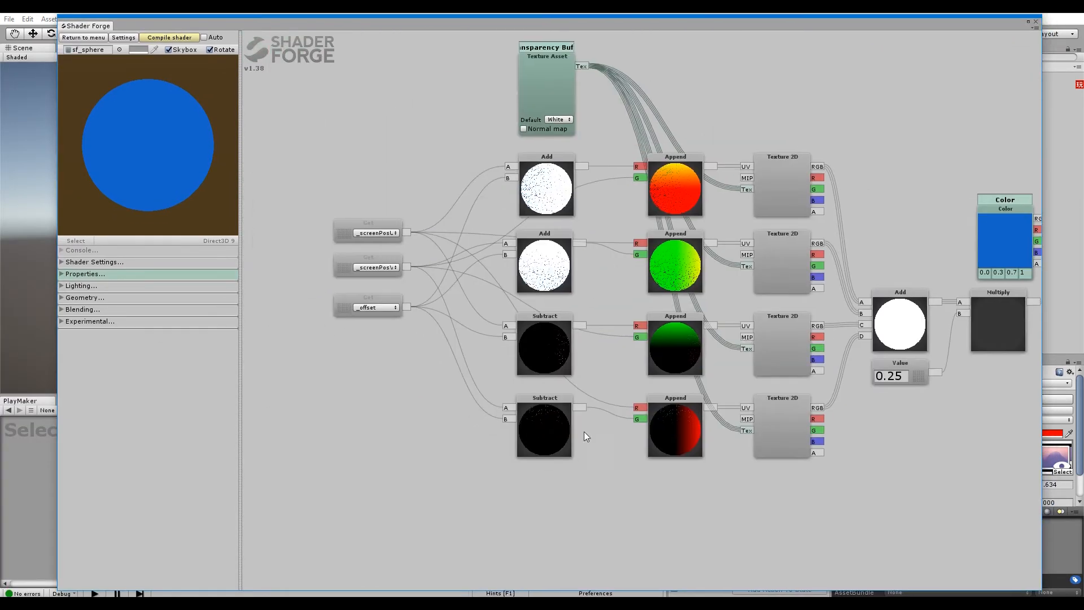
middle_drag(584, 431, 598, 344)
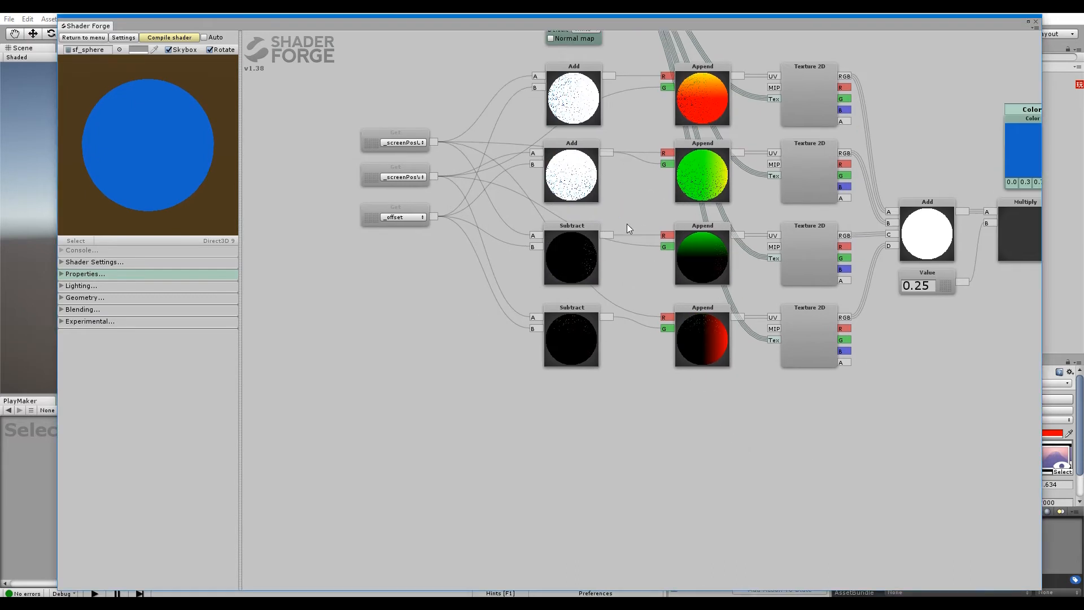
middle_drag(560, 225, 493, 281)
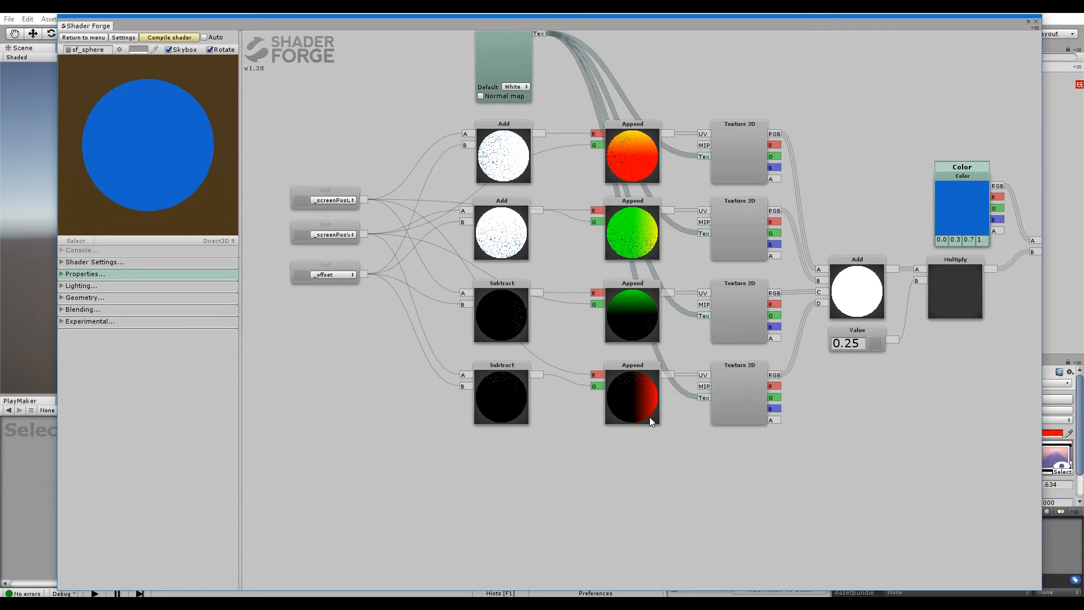
middle_drag(578, 451, 575, 360)
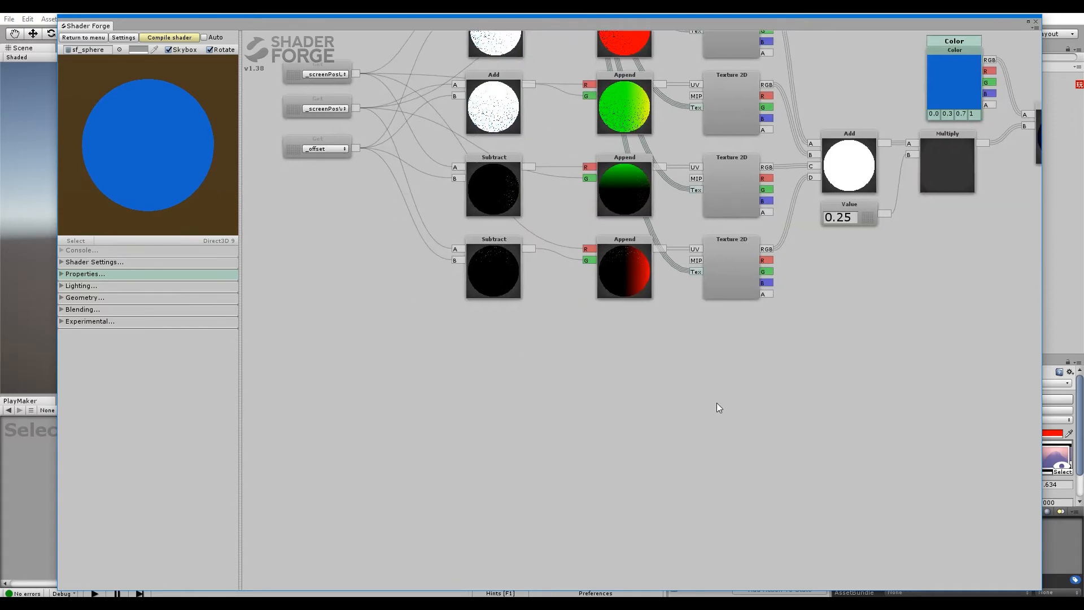
Step: Add four Texture 2D nodes in a column beneath the existing texture samplers
middle_drag(724, 394, 720, 340)
key(t)
drag(720, 340, 732, 316)
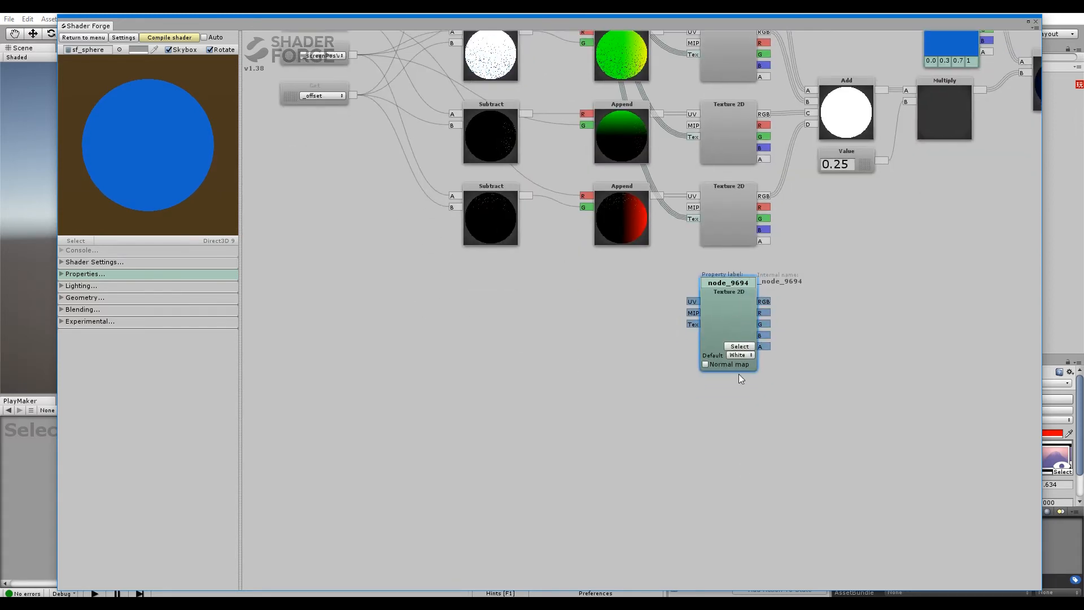
key(t)
click(739, 462)
drag(740, 462, 732, 430)
middle_drag(732, 429, 733, 299)
key(t)
click(734, 444)
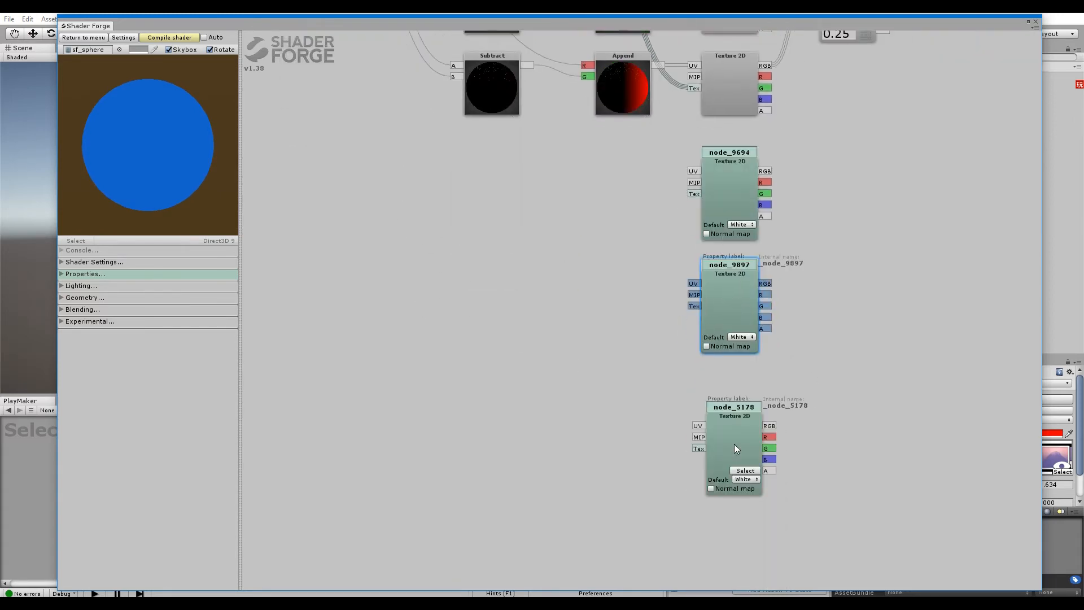
drag(734, 444, 728, 420)
key(t)
click(731, 517)
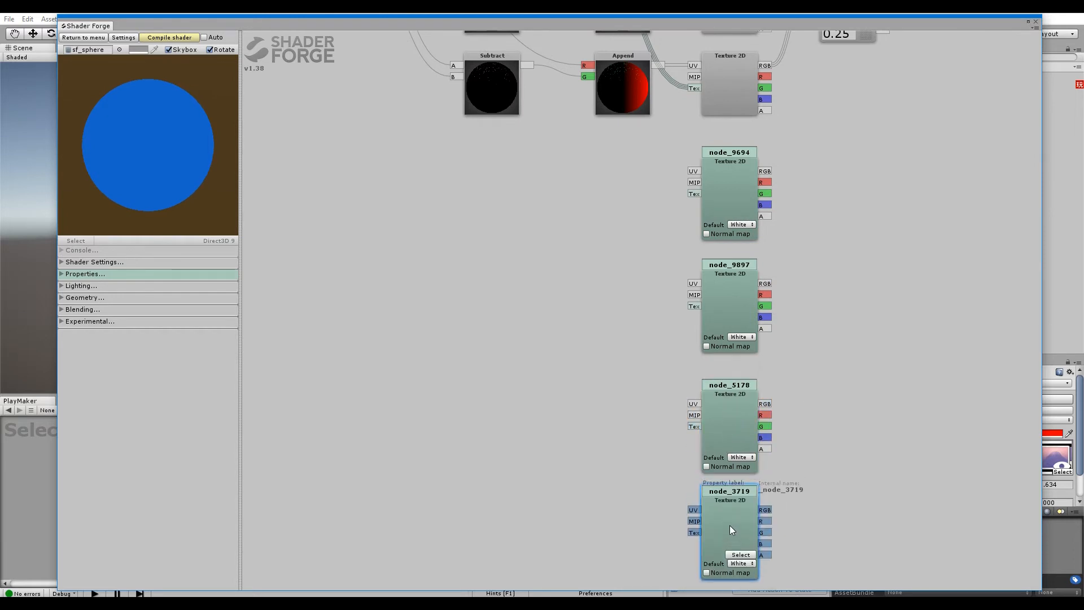
Step: Place an Add node beside the first new Texture 2D node and a Subtract node beside the second
scroll(556, 365, down, 3)
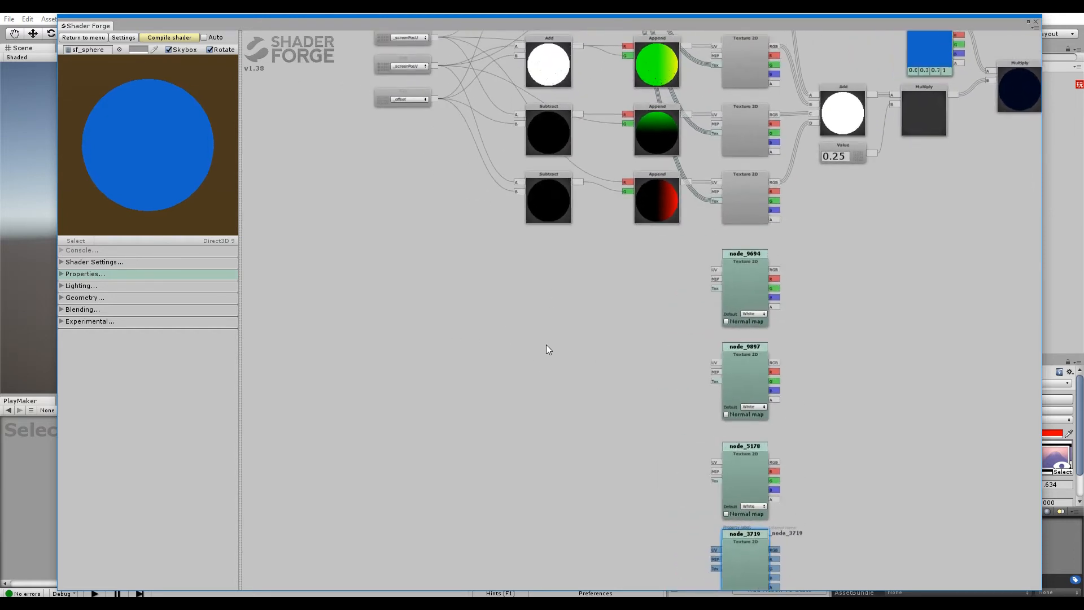
key(s)
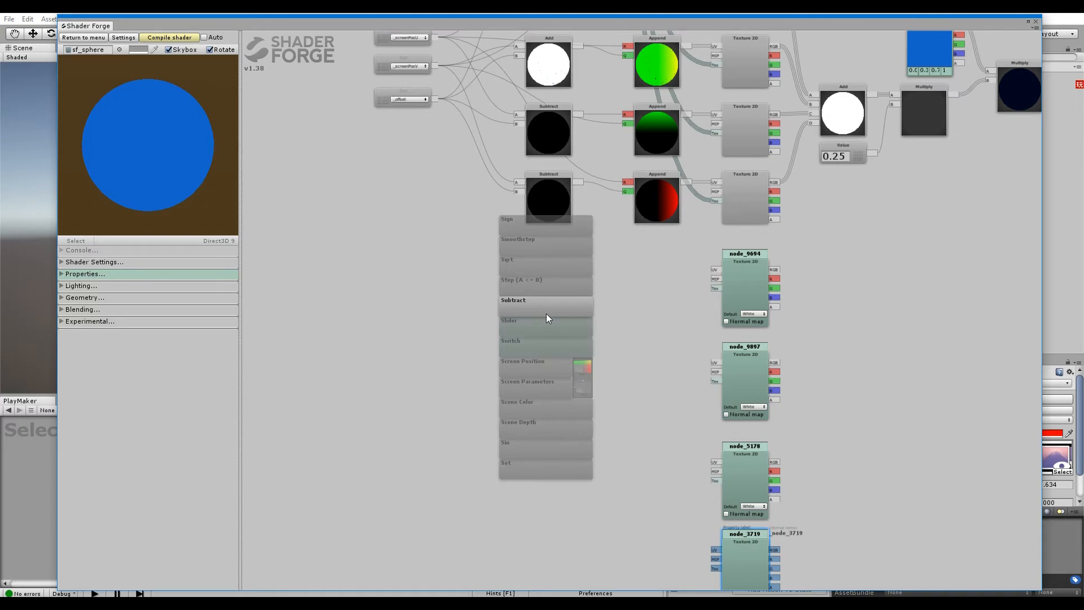
key(a)
click(653, 301)
mouse_move(653, 301)
mouse_down()
mouse_move(653, 273)
mouse_move(659, 287)
mouse_up()
key(s)
click(656, 374)
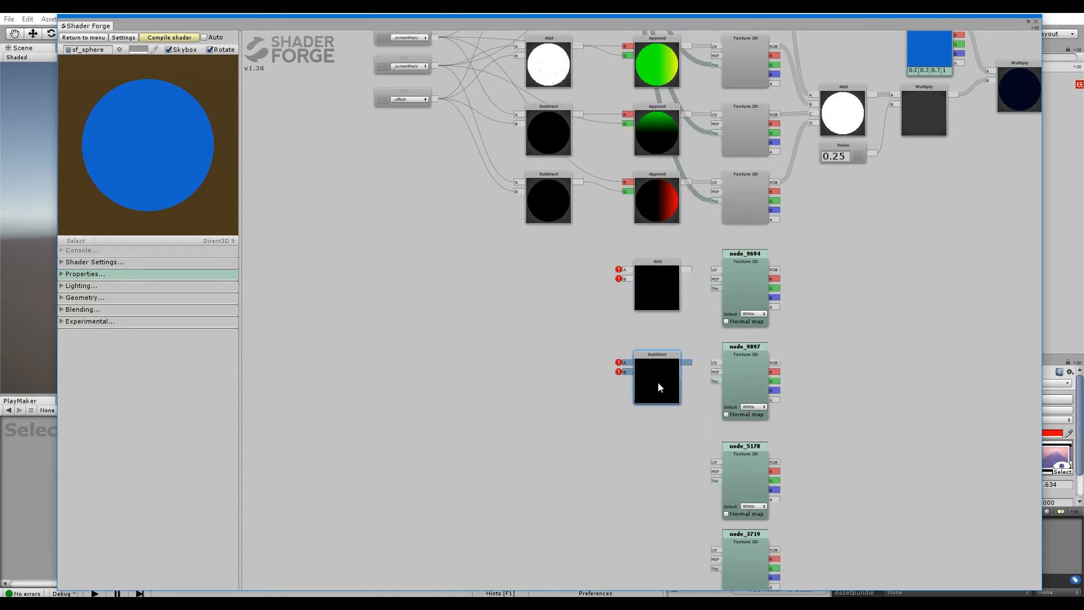
drag(658, 383, 659, 383)
Step: Connect _offset to the new Subtract node's B input and add a _screenPos Get node just above _offset
middle_drag(450, 75, 449, 113)
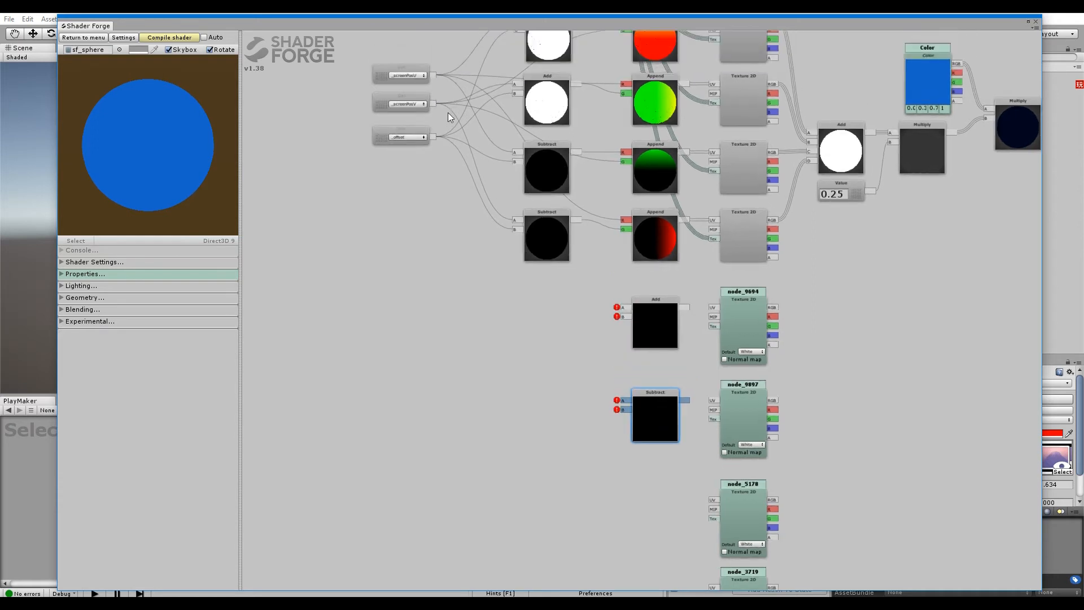
drag(432, 137, 624, 411)
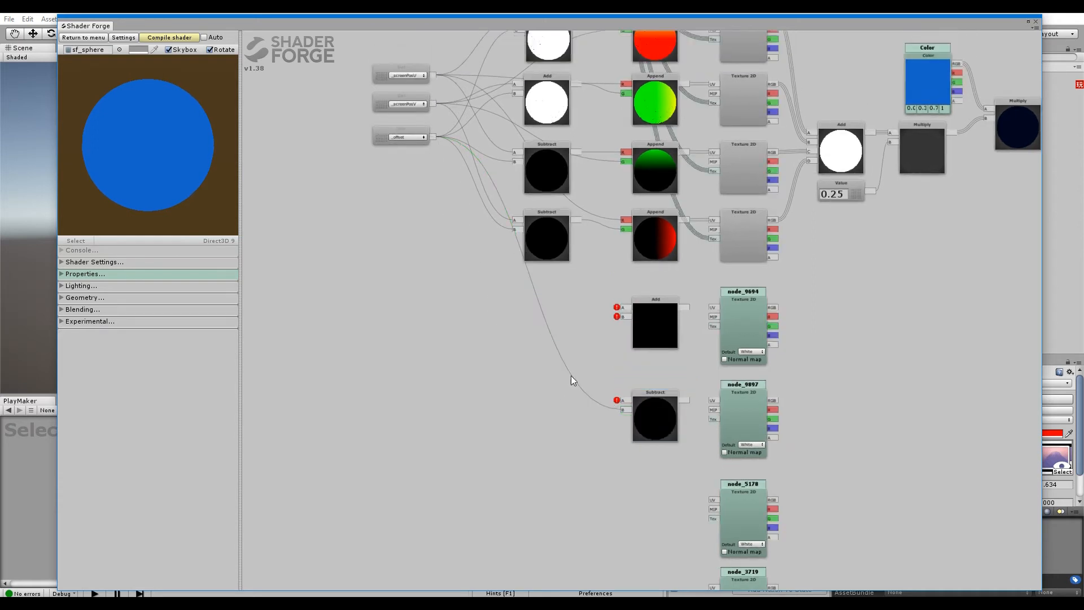
click(389, 198)
click(396, 203)
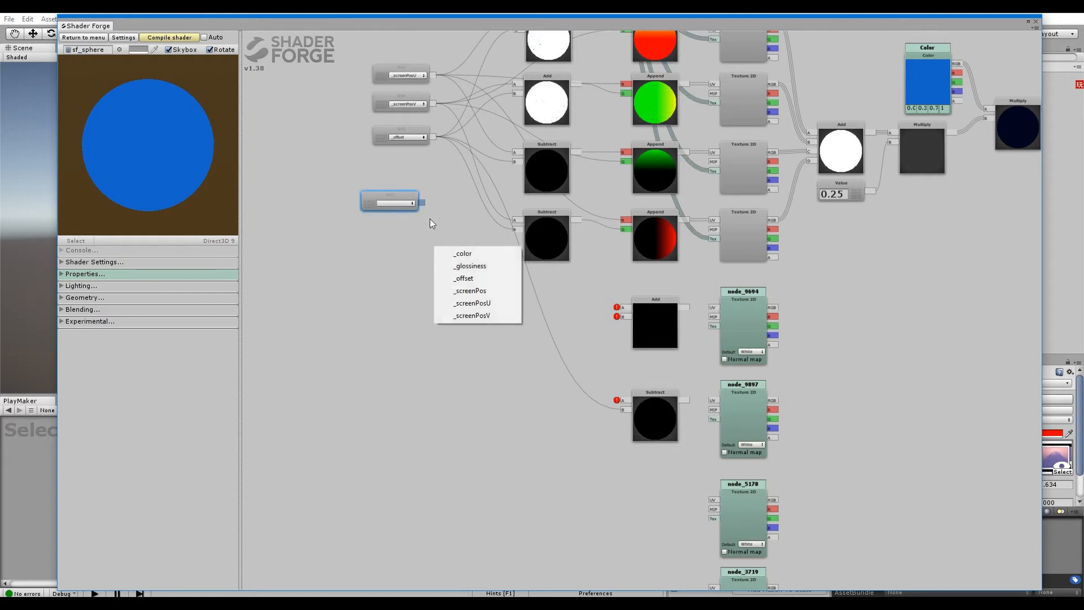
click(467, 291)
drag(415, 204, 427, 173)
mouse_move(394, 131)
mouse_down()
mouse_move(391, 197)
mouse_move(378, 131)
mouse_up()
shift+click(382, 164)
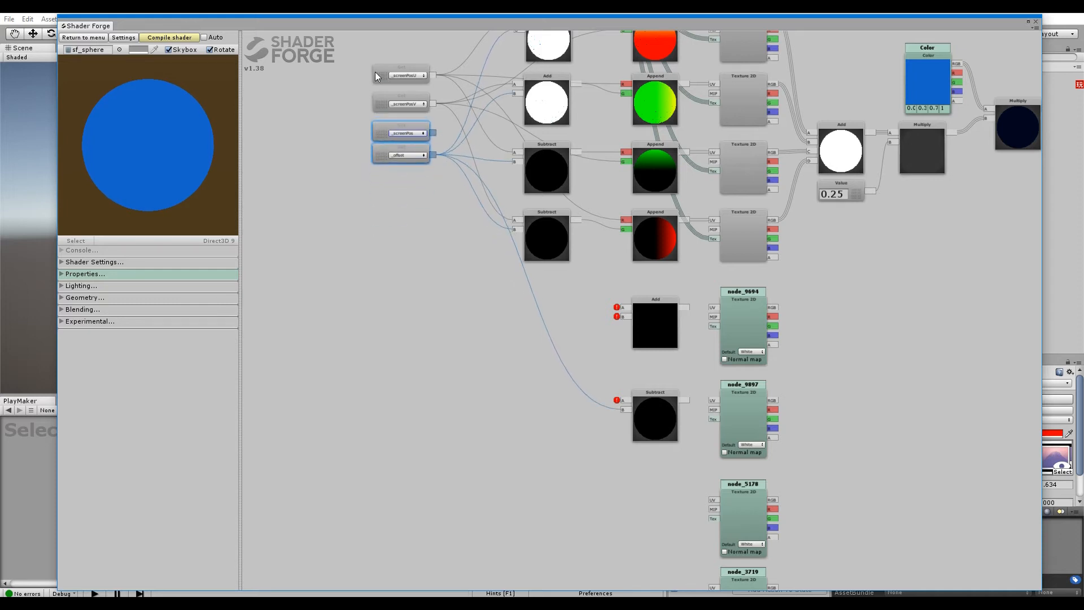
drag(375, 72, 375, 76)
Step: Wire _screenPos and _offset into the new Add and Subtract nodes, and their outputs into the first two new textures' UV inputs
drag(433, 133, 625, 317)
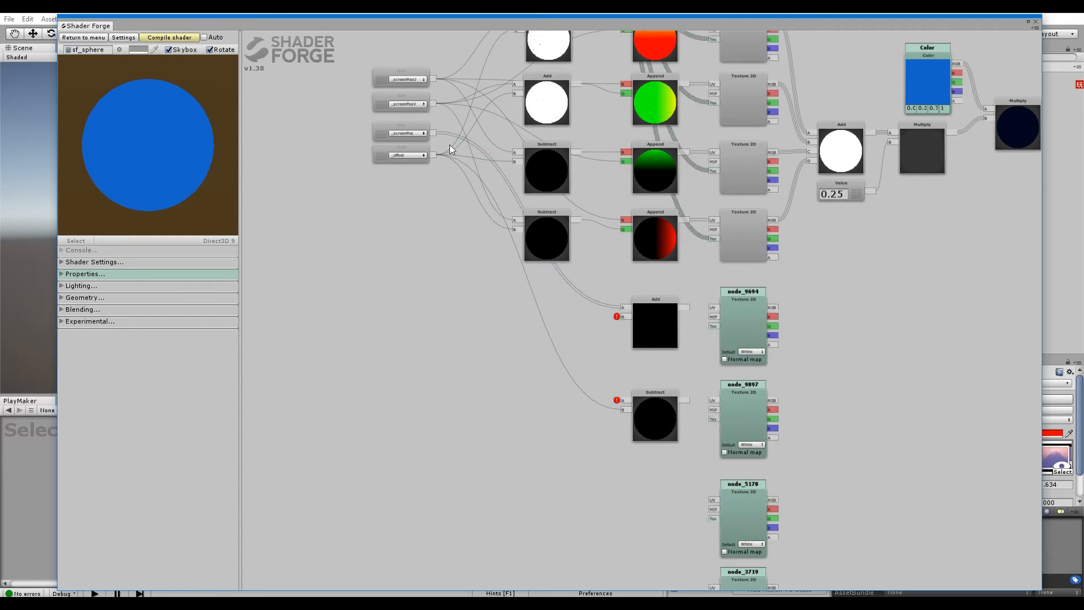
drag(433, 133, 627, 402)
drag(433, 154, 711, 307)
drag(685, 401, 714, 400)
Step: Sum the RGB outputs of the first two new Texture 2D nodes with another Add node
middle_drag(825, 308, 571, 276)
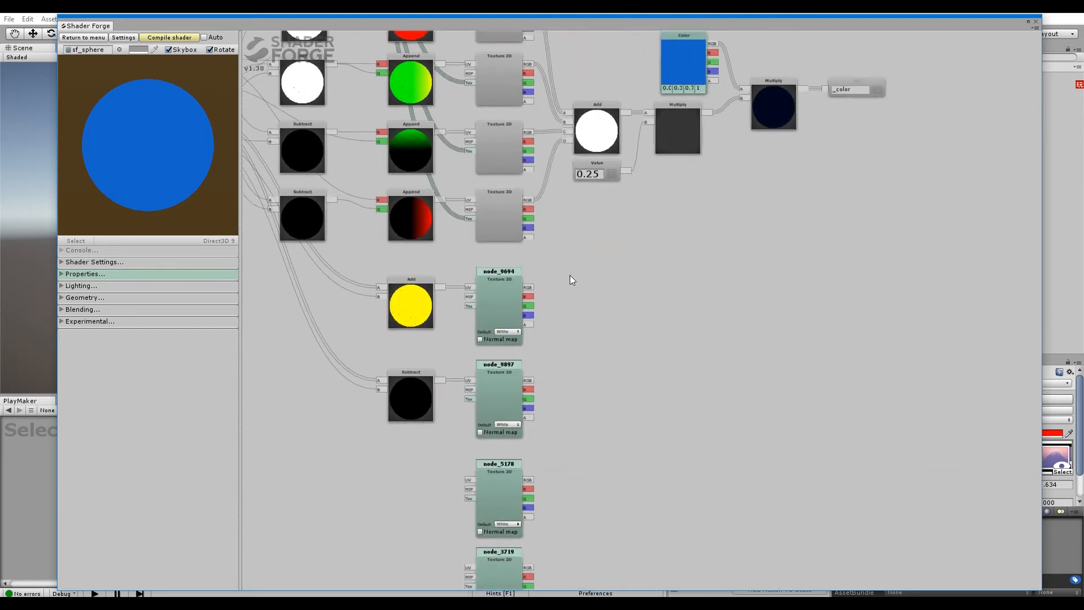
key(a)
click(601, 328)
drag(519, 277, 568, 319)
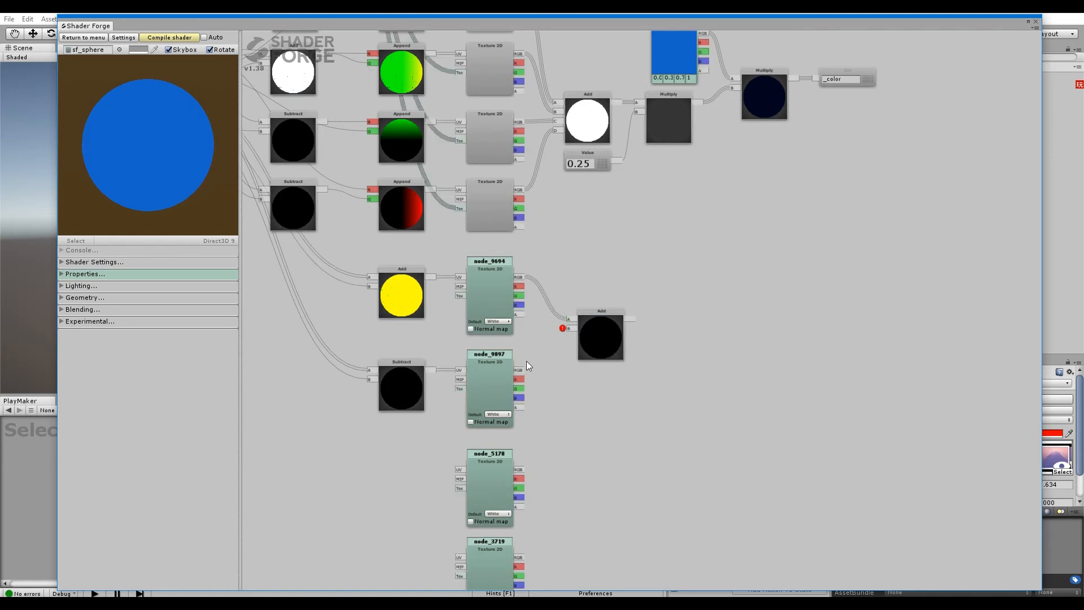
drag(518, 370, 606, 330)
key(1)
click(569, 232)
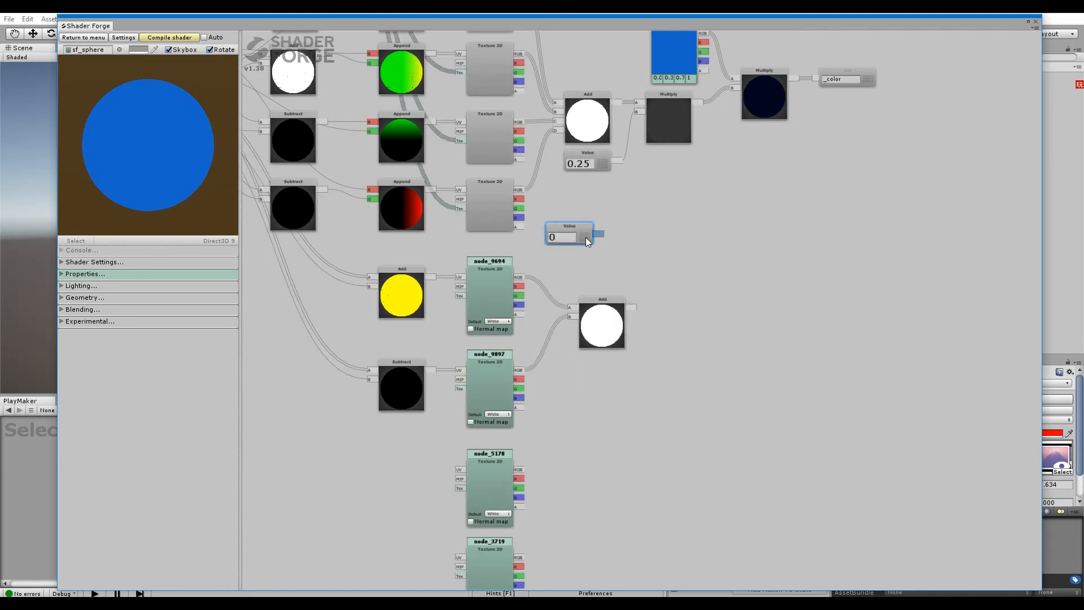
drag(584, 234, 603, 248)
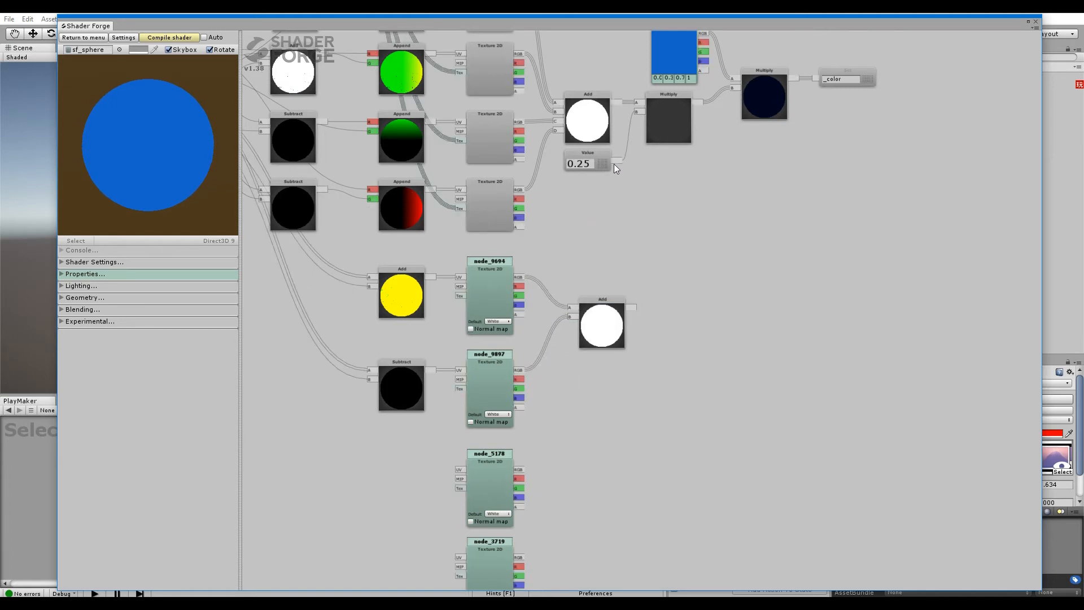
key(Delete)
Step: Multiply the new textures' Add result by the existing 0.25 Value using a new Multiply node, and move both nodes beside the new textures
key(m)
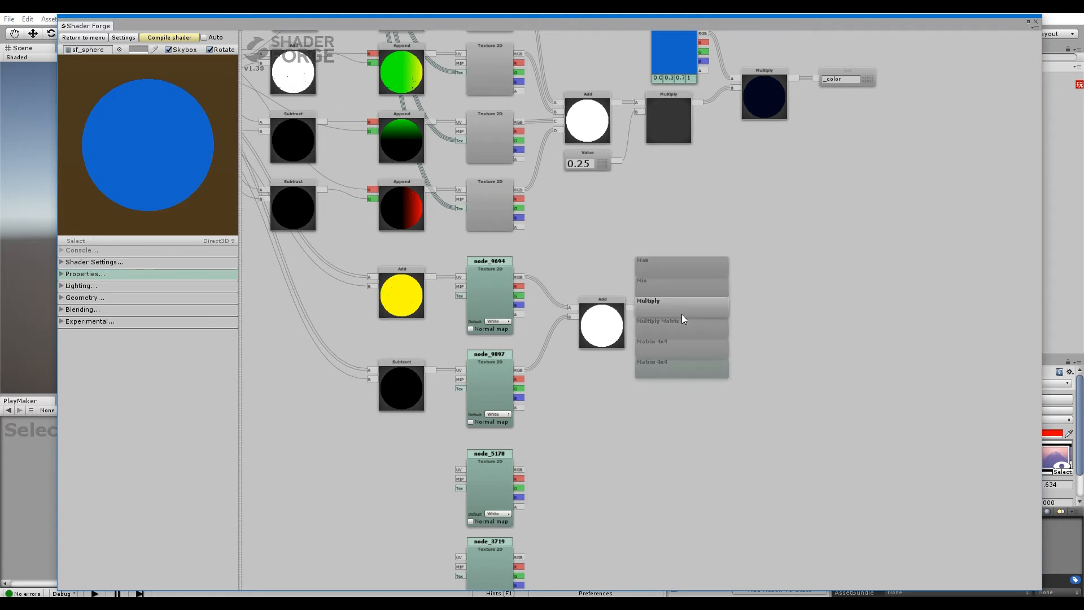
click(682, 314)
drag(616, 161, 654, 309)
drag(674, 305, 658, 192)
drag(603, 320, 597, 250)
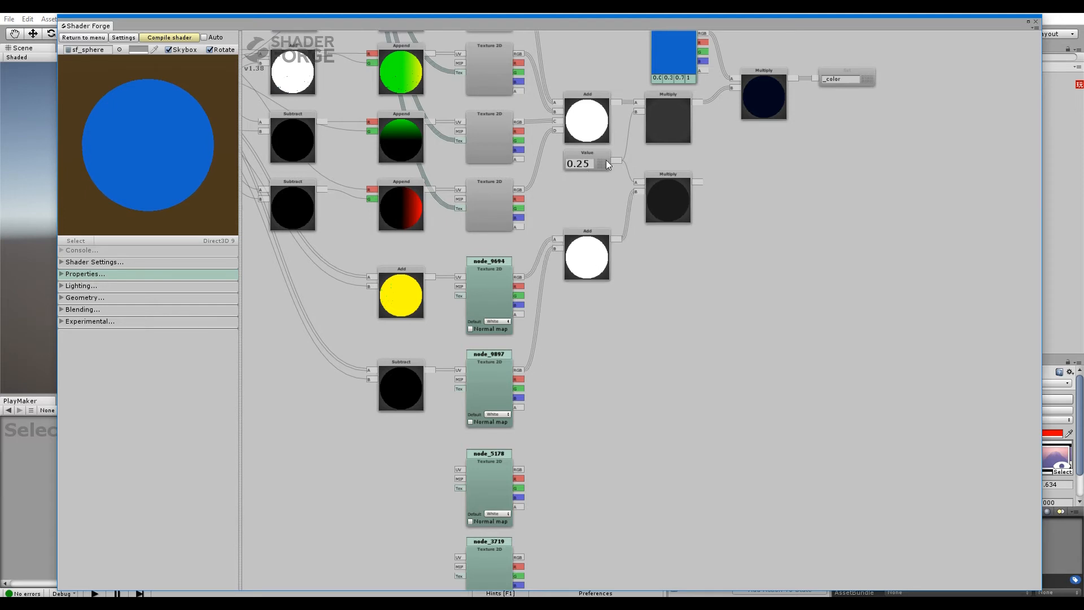
drag(664, 194, 669, 226)
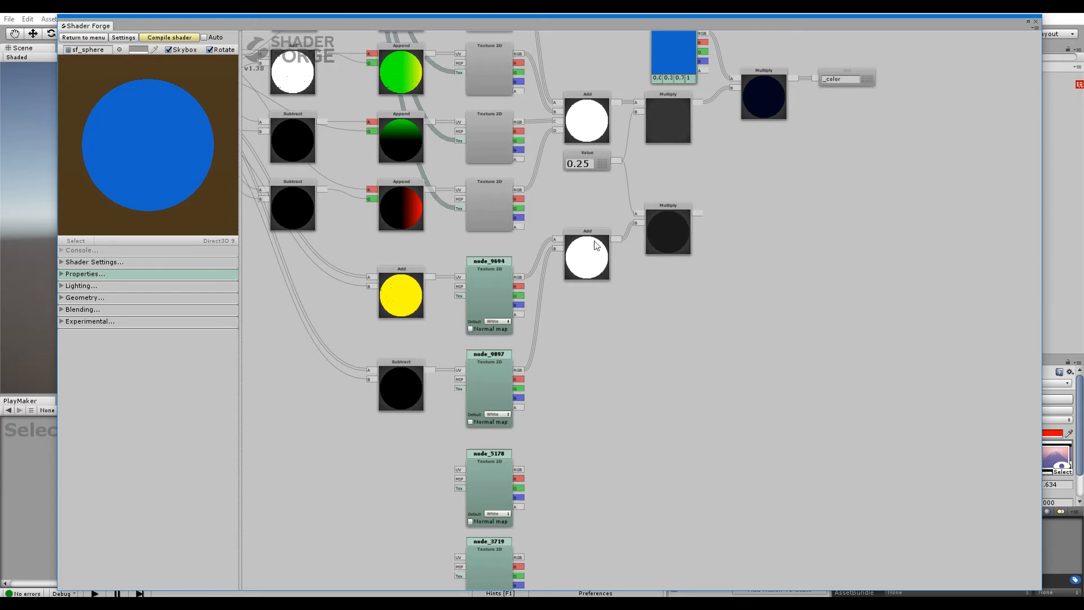
mouse_move(599, 301)
mouse_down()
mouse_move(611, 212)
mouse_move(598, 322)
mouse_up()
drag(688, 151, 684, 229)
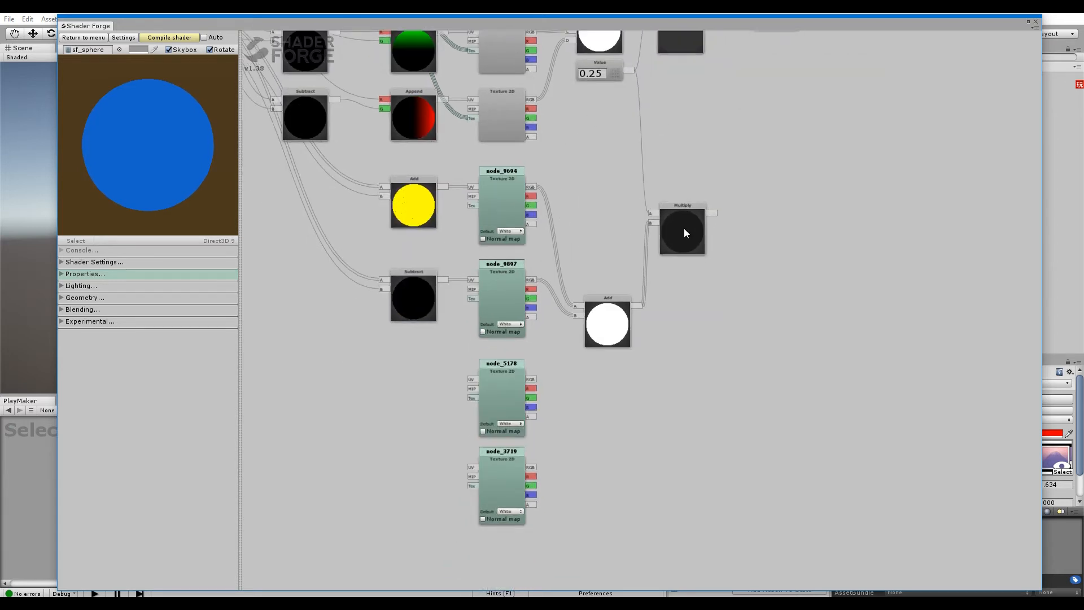
drag(607, 326, 605, 300)
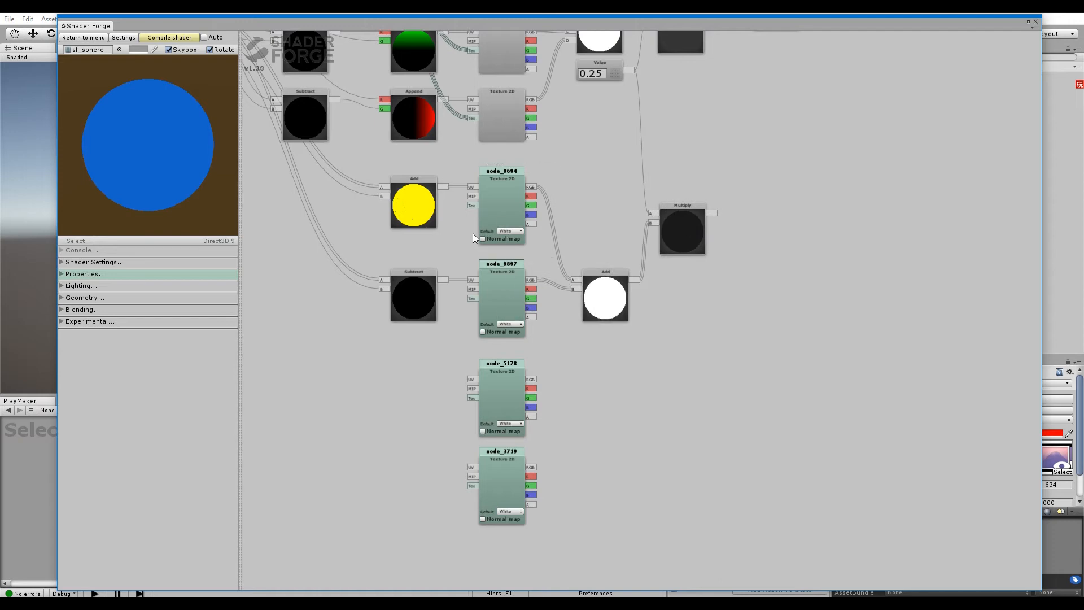
Step: Connect the transparency buffer texture asset to the Tex inputs of the four new Texture 2D nodes
scroll(473, 233, down, 3)
drag(582, 273, 604, 334)
drag(517, 71, 605, 396)
drag(517, 76, 604, 456)
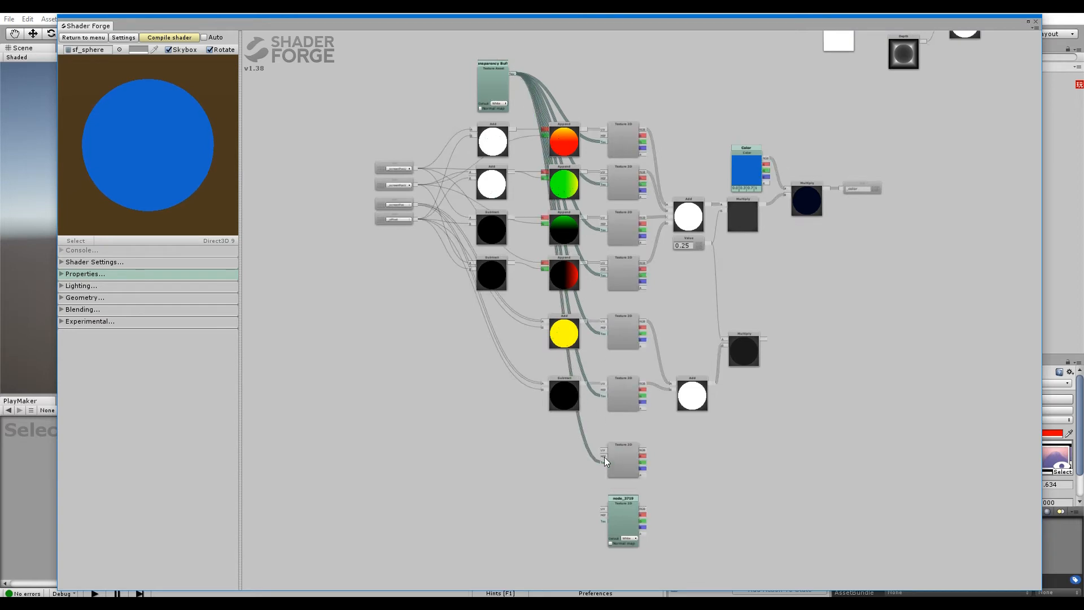
drag(511, 73, 605, 520)
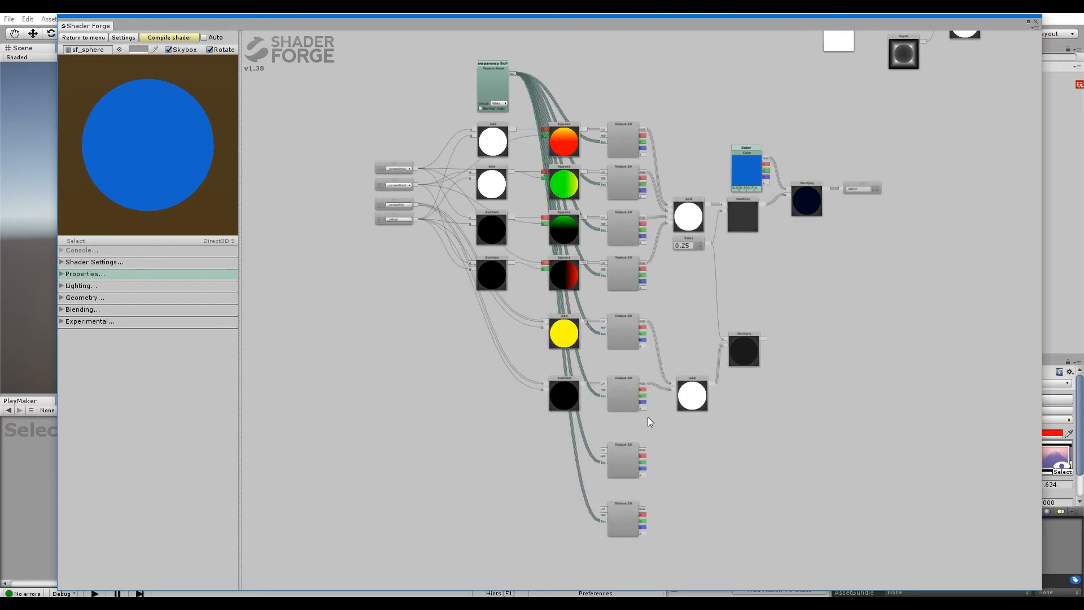
Step: Stack the four new Texture 2D nodes closely and realign their Add, Subtract and Multiply nodes with them
drag(624, 320, 625, 311)
drag(631, 396, 630, 369)
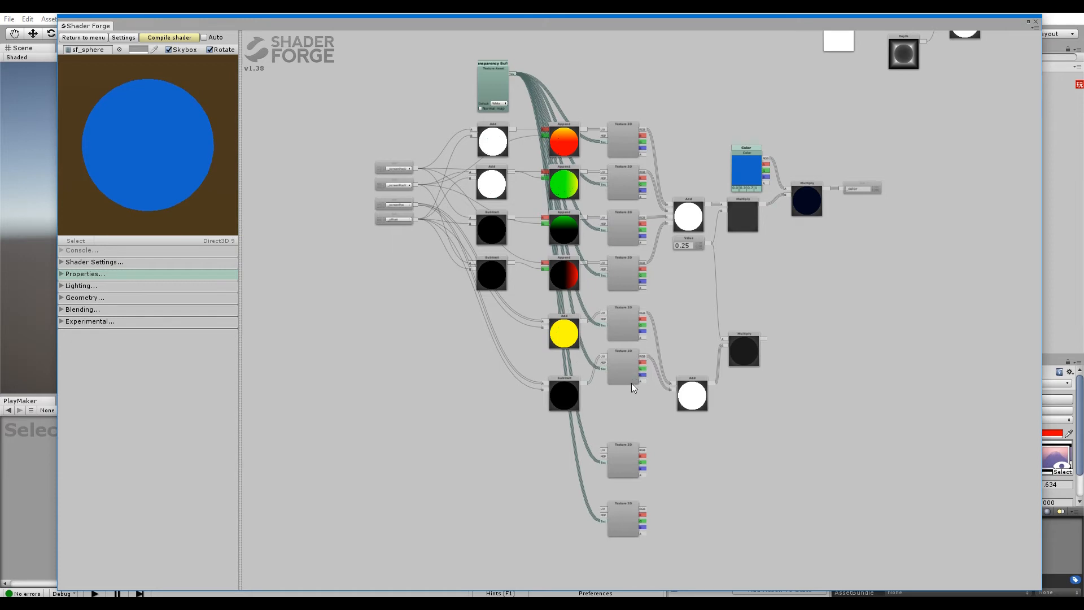
drag(623, 452, 623, 402)
drag(627, 530, 623, 456)
drag(692, 398, 744, 304)
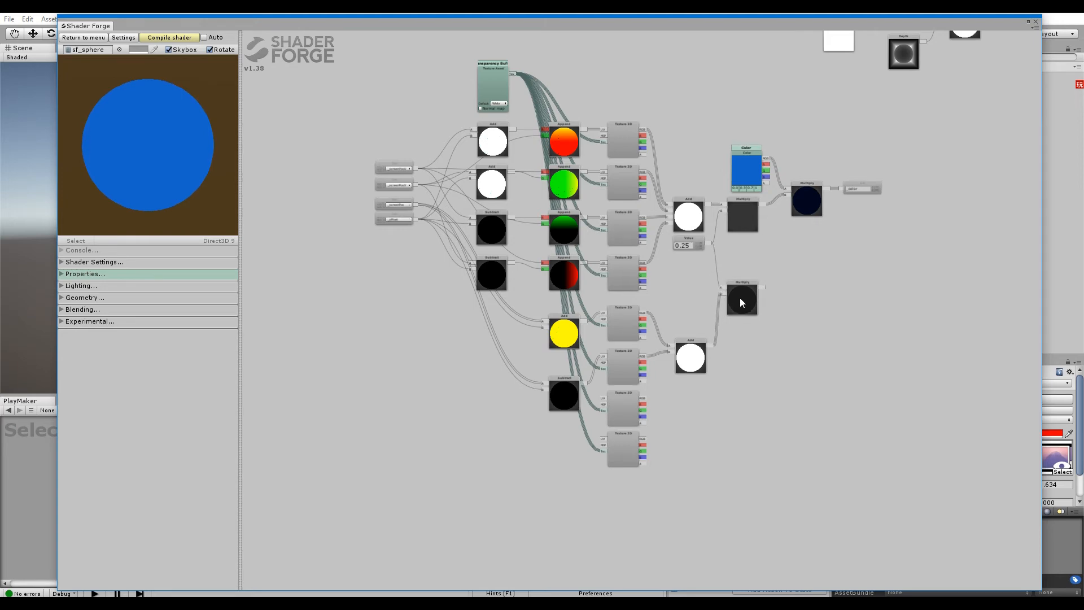
scroll(641, 408, up, 1)
scroll(473, 345, up, 1)
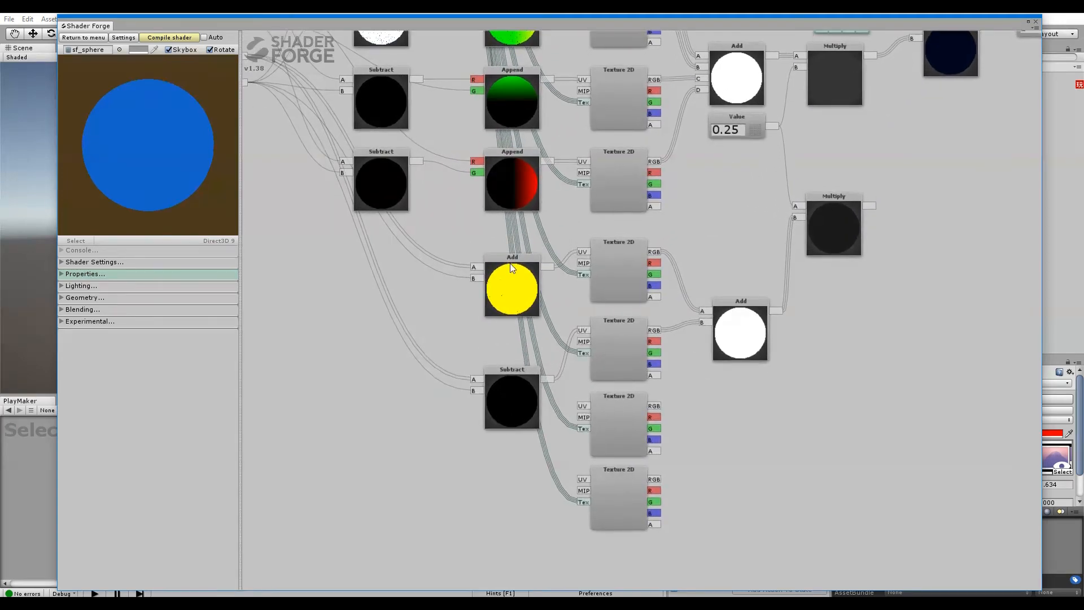
drag(517, 287, 521, 271)
drag(522, 405, 521, 329)
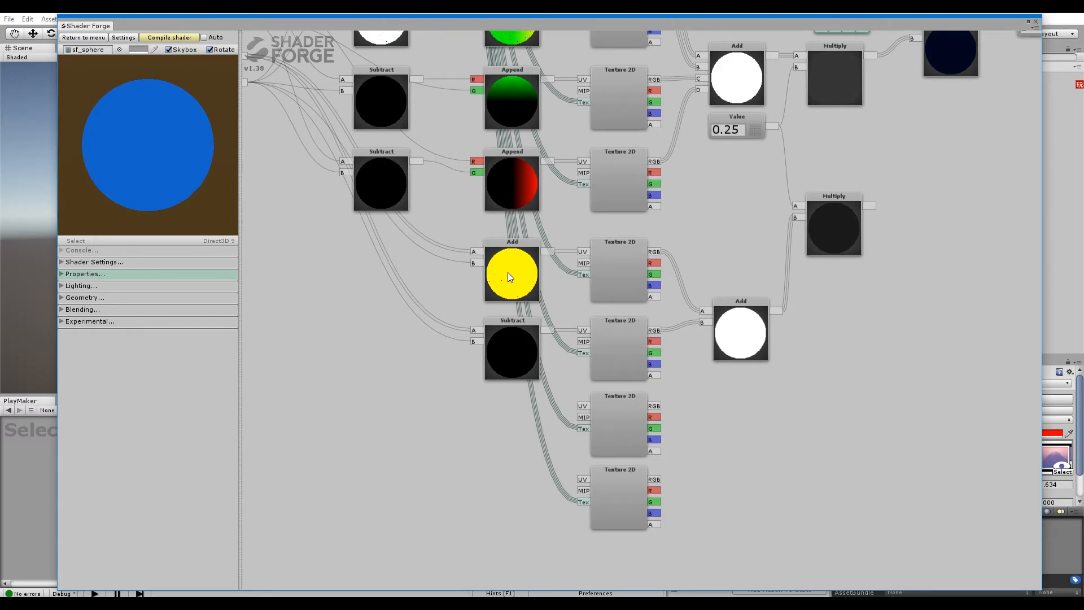
Step: Uncover the Scene view to examine the blur on the glass panes, and bring the shader graph back
drag(407, 24, 335, 412)
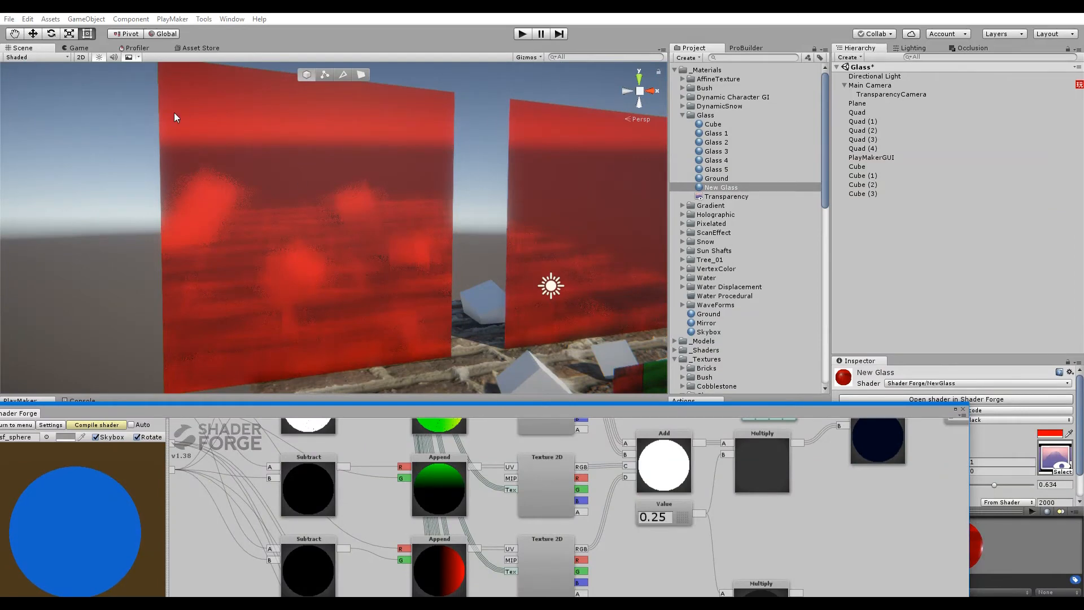
drag(510, 409, 578, 62)
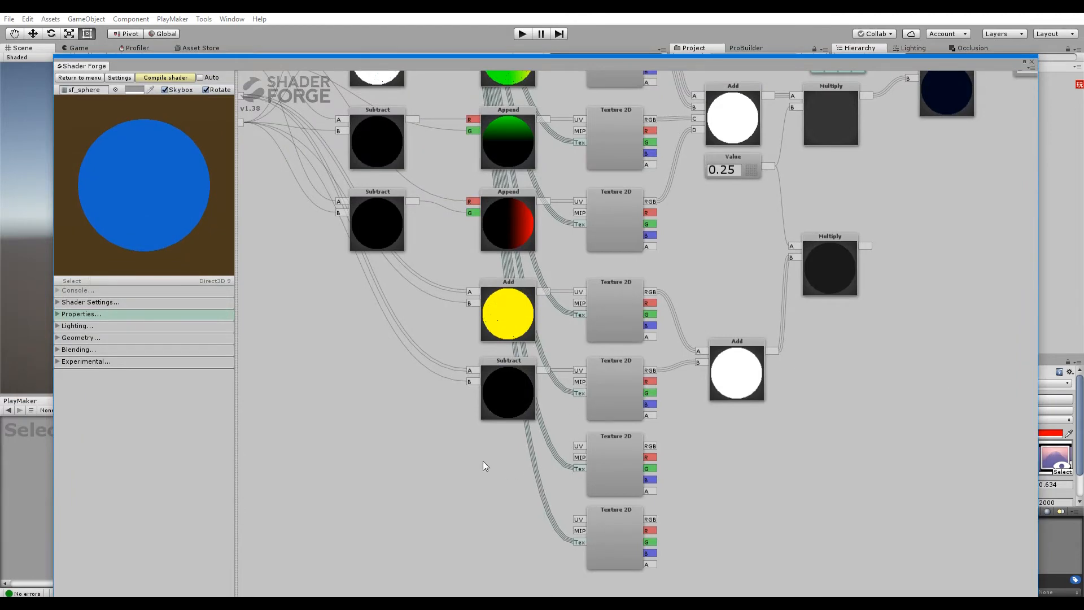
drag(483, 461, 638, 445)
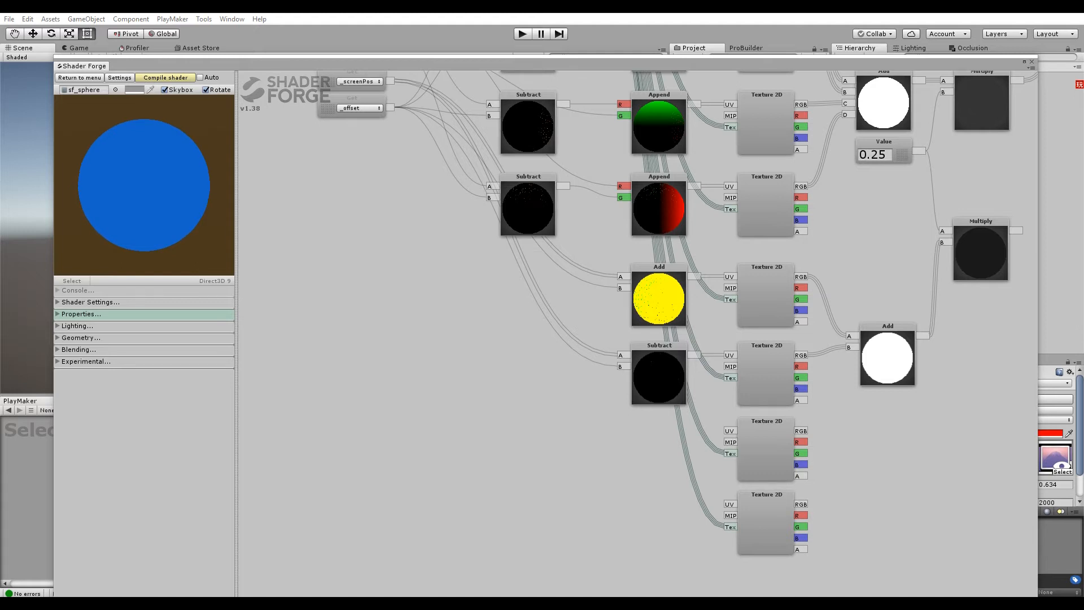
click(597, 409)
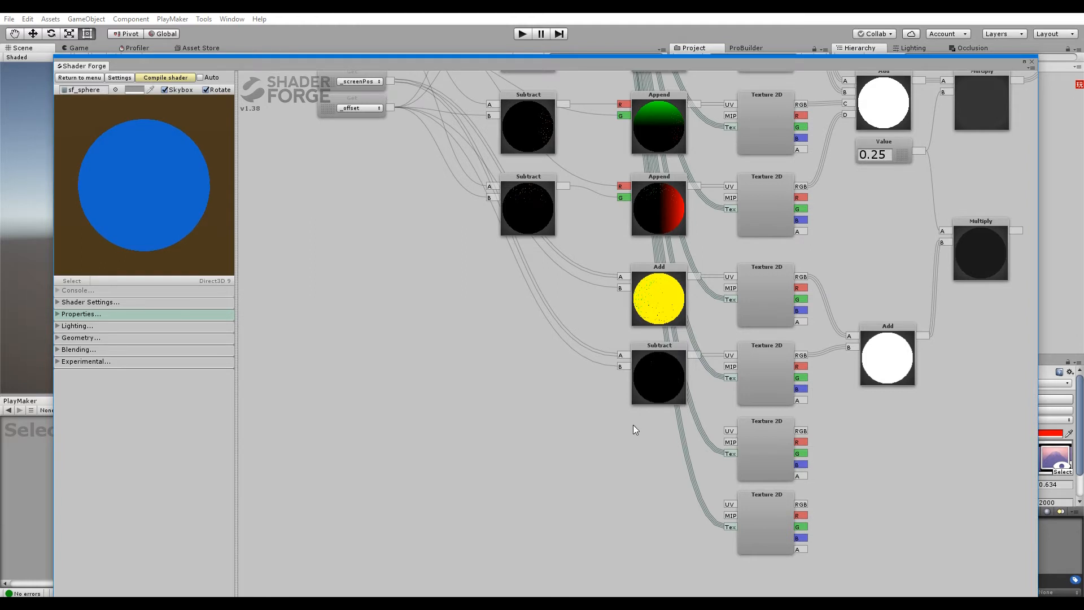
Step: Place a column of Subtract, Add, Add and Subtract nodes well before the last two Texture 2D nodes
drag(634, 429, 623, 391)
drag(495, 260, 523, 239)
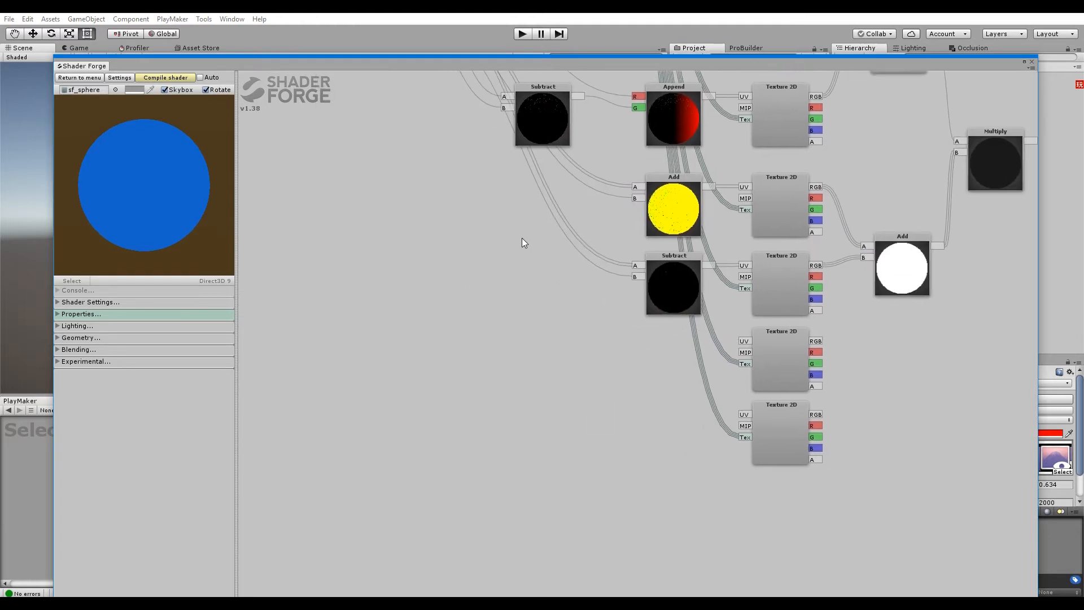
right_click(510, 283)
click(507, 280)
right_click(506, 351)
click(508, 352)
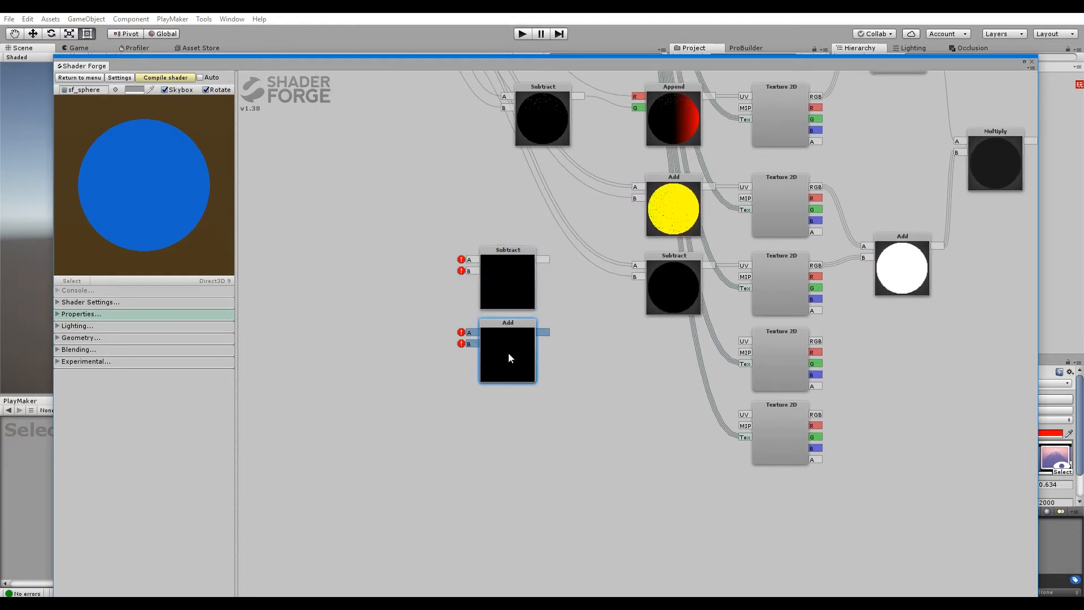
right_click(501, 437)
click(502, 436)
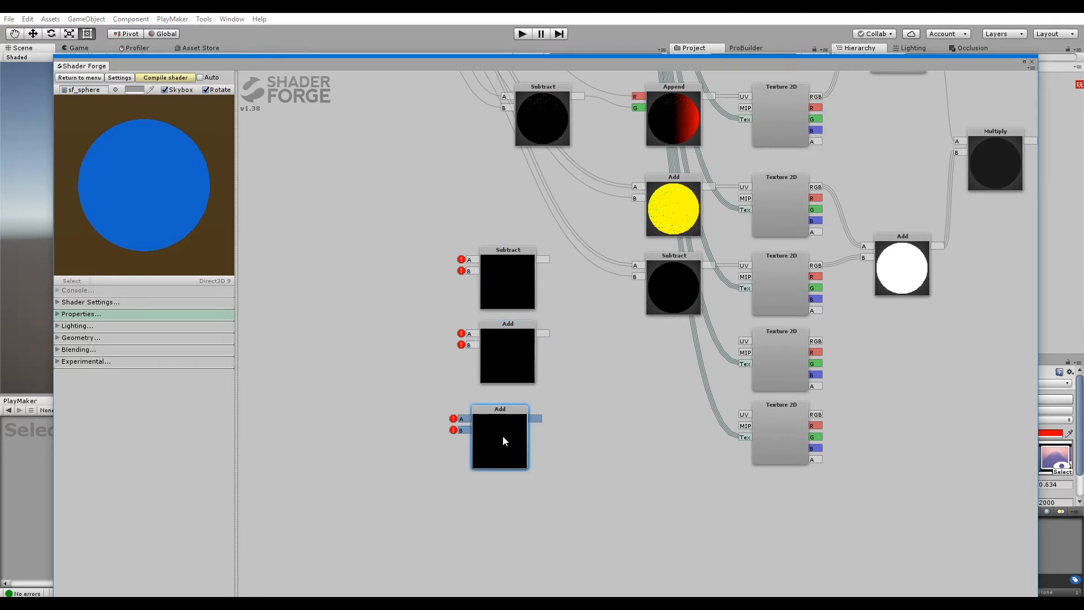
right_click(519, 496)
click(519, 523)
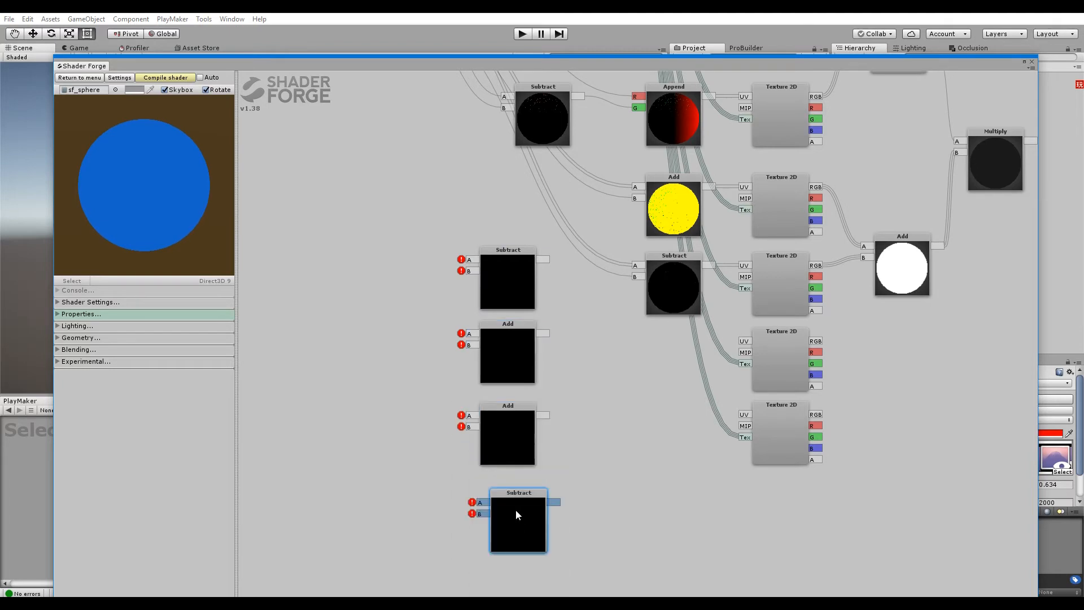
Step: Connect the two topmost screen position Get nodes alternately to the A inputs of the four new Subtract and Add nodes
drag(399, 262, 484, 205)
scroll(476, 388, down, 3)
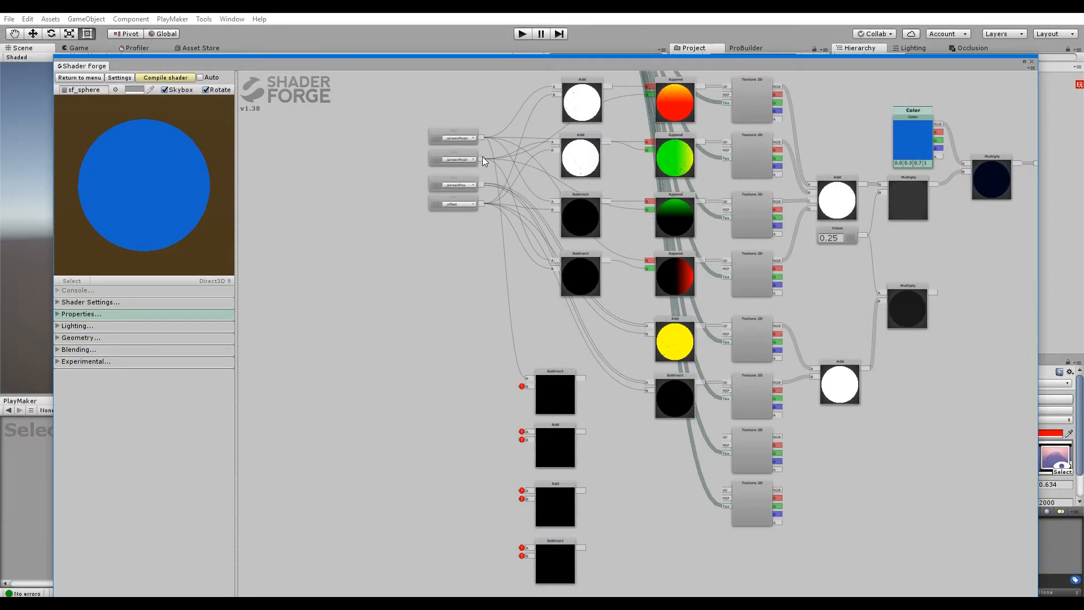
drag(483, 161, 528, 431)
drag(482, 138, 526, 490)
drag(482, 160, 527, 547)
Step: Add two Append nodes, combining the upper Subtract and Add outputs in one and the lower Add and Subtract outputs in the other
key(a)
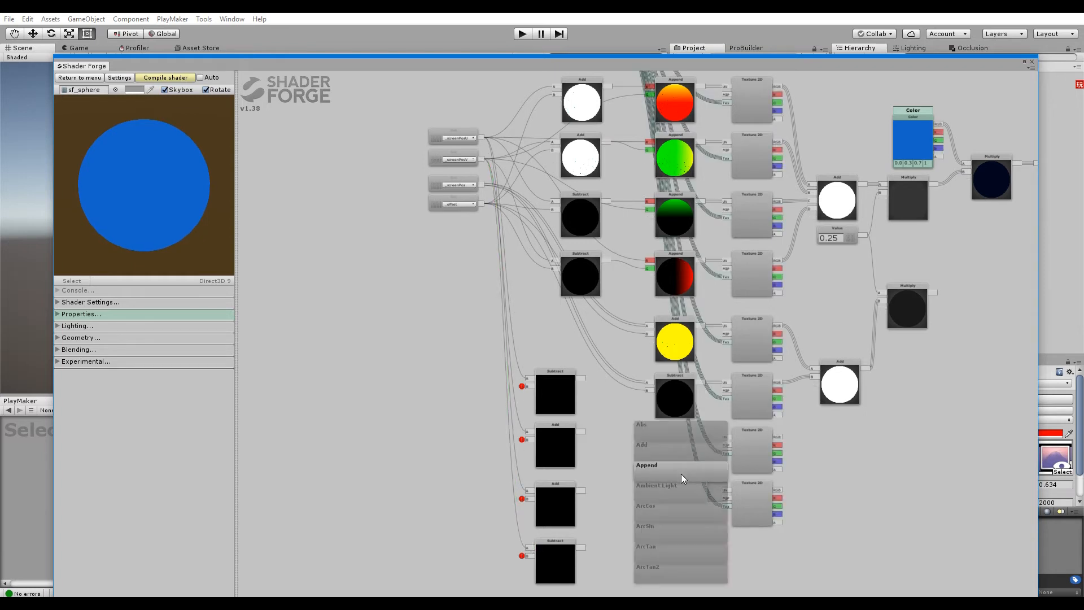
click(681, 471)
drag(580, 377, 649, 454)
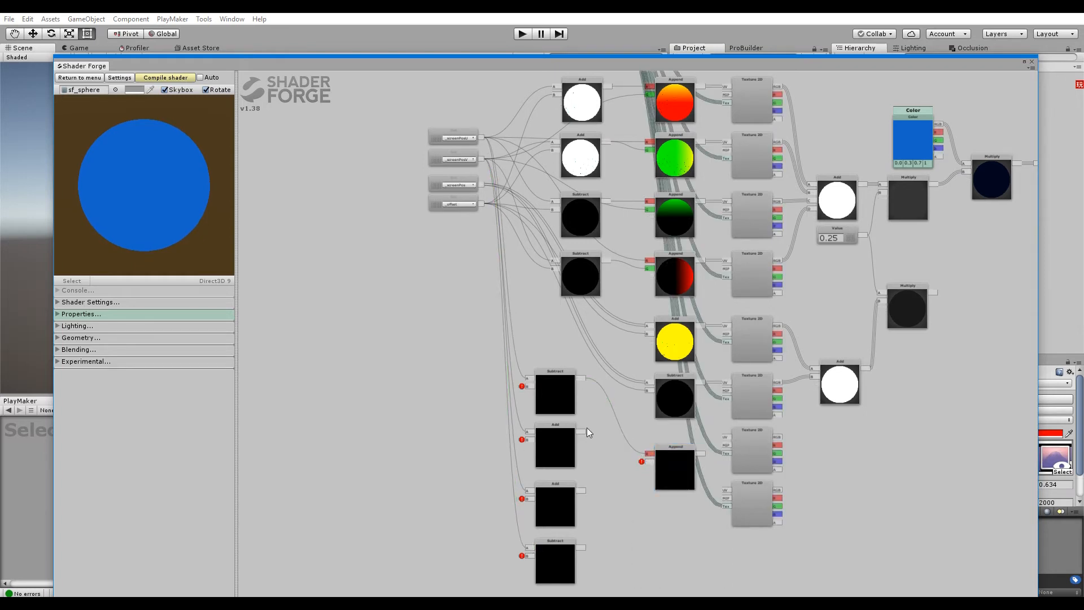
drag(581, 430, 649, 461)
key(a)
click(675, 522)
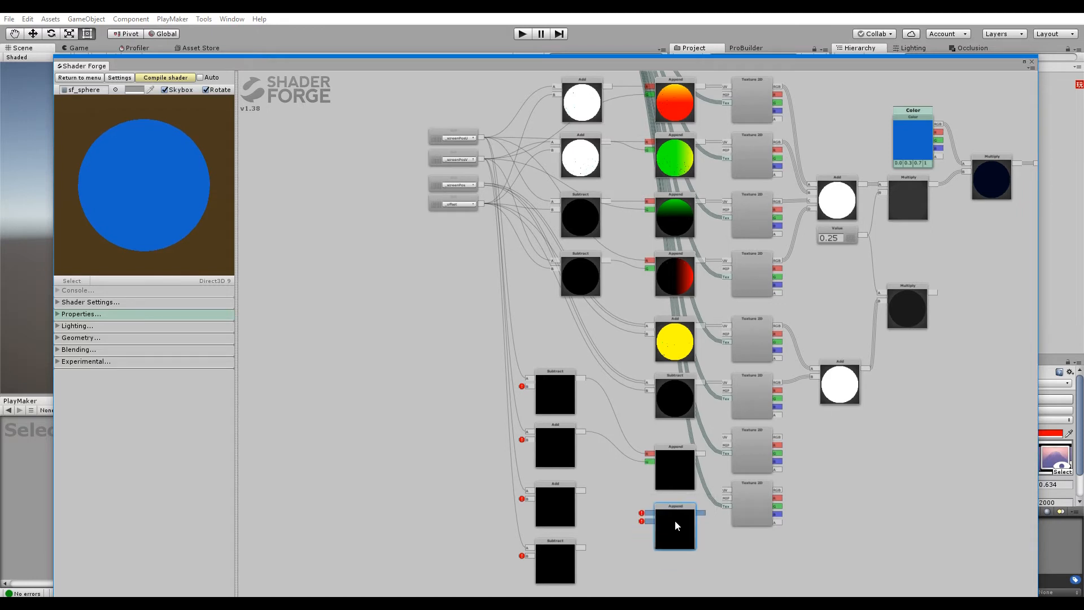
drag(580, 490, 649, 510)
drag(580, 547, 649, 517)
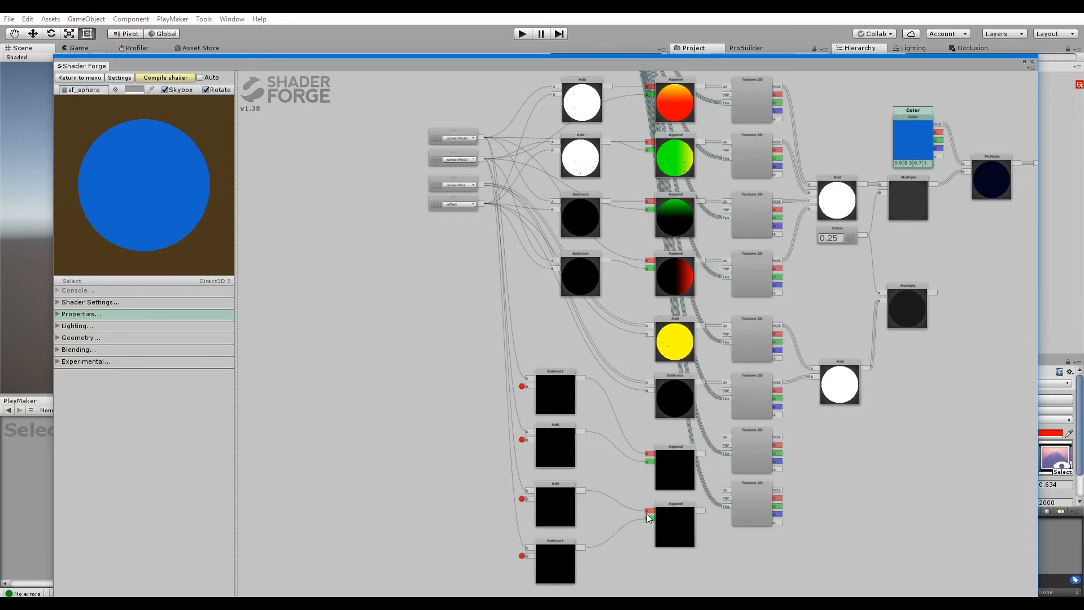
Step: Connect the _offset Get node to the B inputs of the four new Subtract and Add nodes
drag(484, 204, 527, 386)
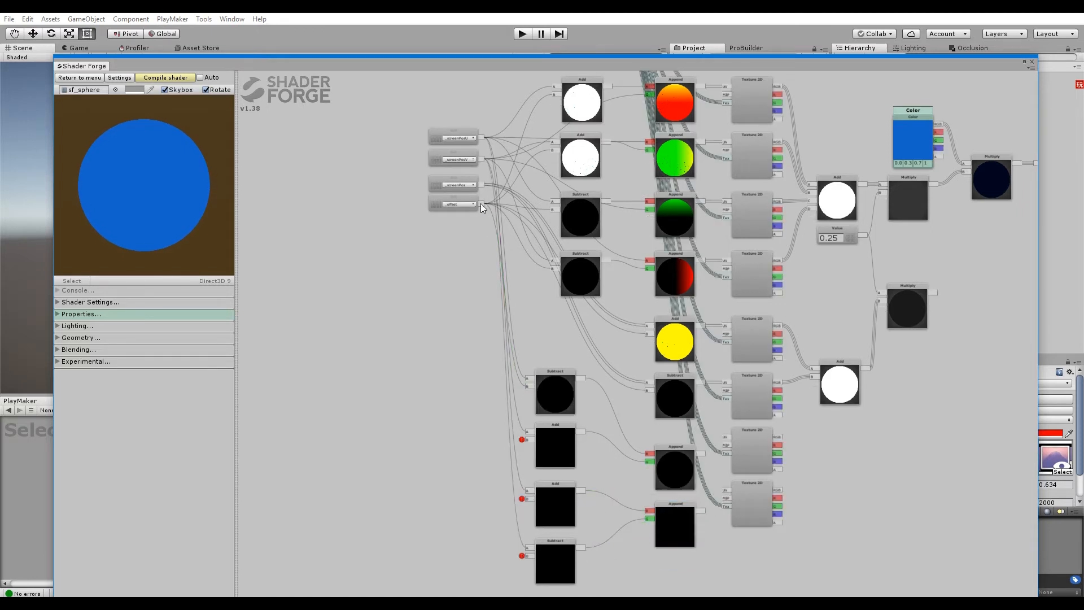
drag(535, 463, 526, 439)
drag(482, 205, 527, 499)
drag(481, 203, 527, 556)
Step: Feed the two new Append outputs into the last two textures' UV inputs and align the Append, Add and Subtract nodes with them
drag(704, 455, 718, 506)
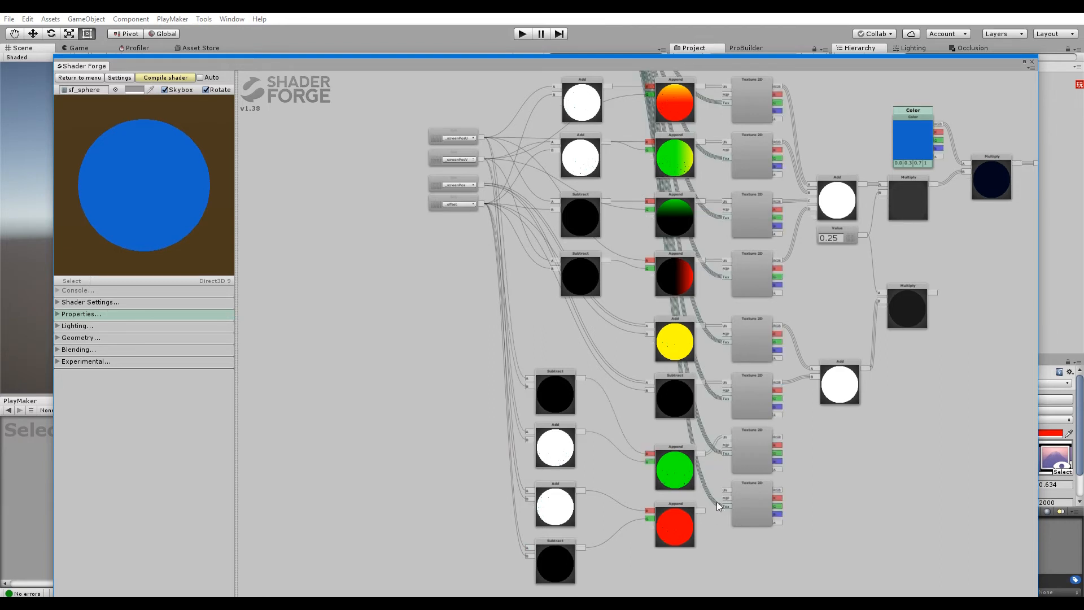
drag(682, 466, 684, 450)
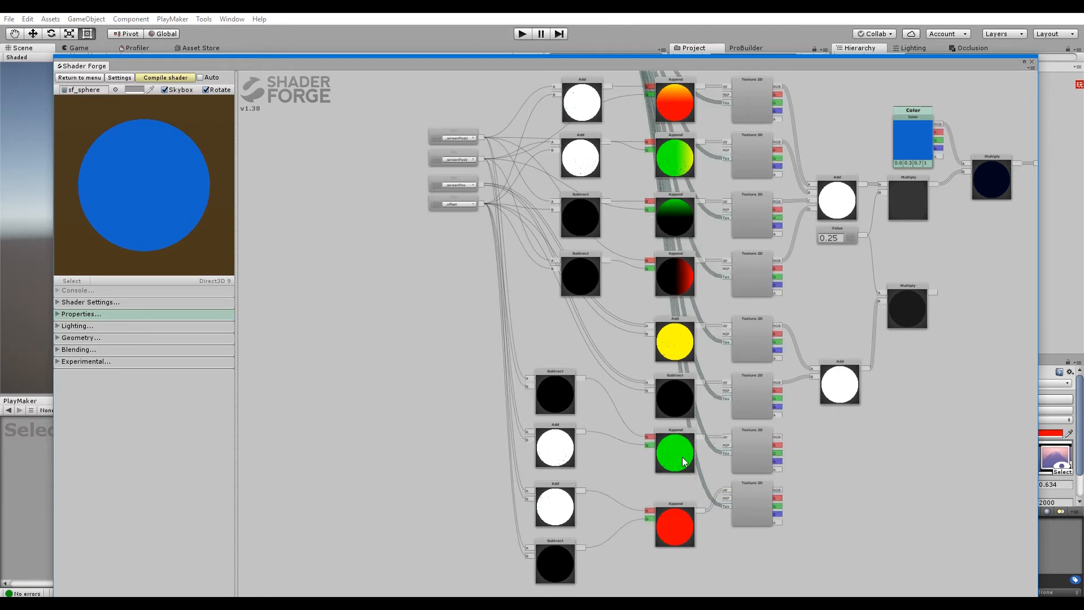
drag(686, 524, 686, 505)
alt+drag(576, 341, 539, 556)
drag(560, 381, 558, 363)
Step: Connect the RGB outputs of the last two Texture 2D nodes to the C and D inputs of the lower Add node
drag(826, 436, 641, 393)
drag(720, 383, 606, 429)
drag(634, 271, 605, 270)
Step: Make room beside the colour nodes and sum the outputs of the two 0.25 Multiply nodes with a new Add node
alt+drag(739, 101, 576, 236)
drag(646, 209, 708, 191)
click(671, 282)
key(a)
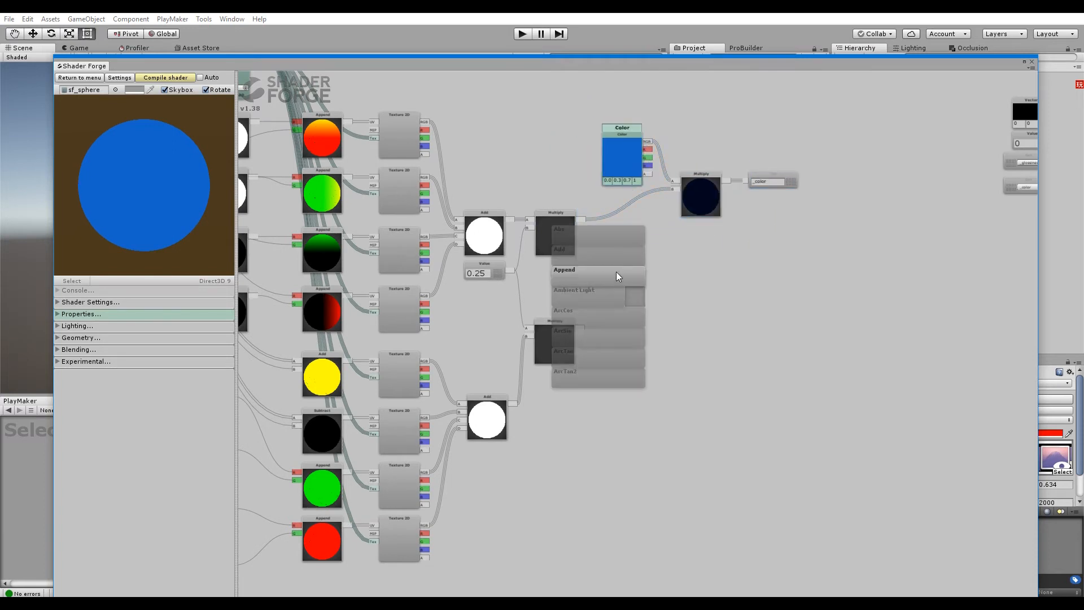
drag(608, 258, 583, 219)
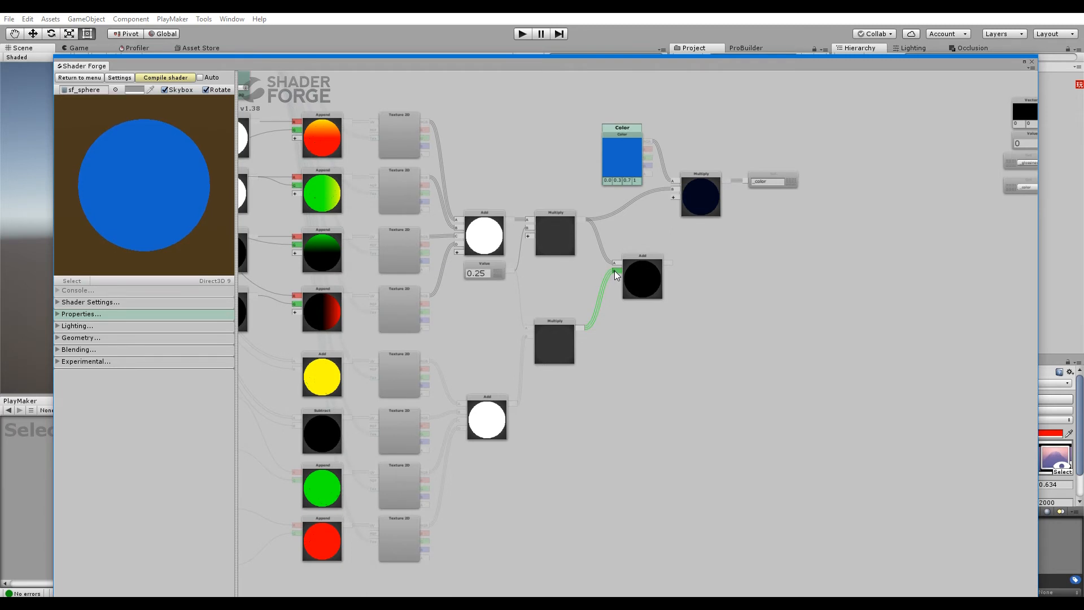
drag(614, 270, 615, 270)
Step: Multiply the combined Add result by a new Value of 0.5 using a new Multiply node
drag(665, 330, 637, 333)
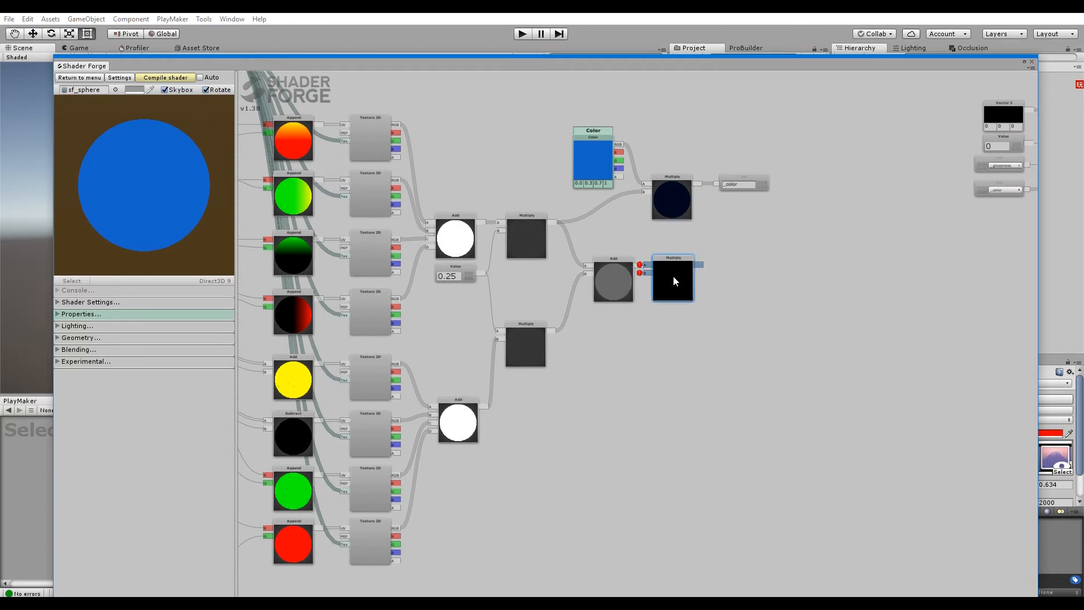
drag(647, 268, 654, 265)
click(618, 336)
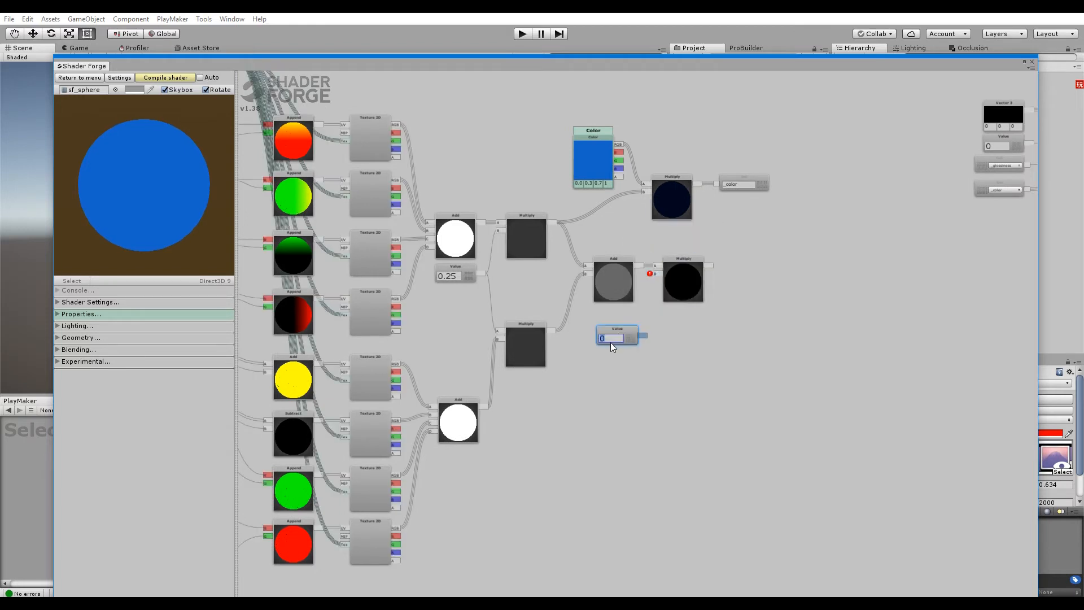
text(0.5)
click(668, 346)
drag(643, 337, 655, 274)
drag(636, 328, 631, 309)
Step: Move the Color, final Multiply and _color nodes further along and connect the 0.5 Multiply output to the final Multiply's B input
middle_drag(726, 223, 690, 234)
drag(718, 144, 568, 231)
drag(638, 212, 729, 257)
drag(672, 276, 701, 248)
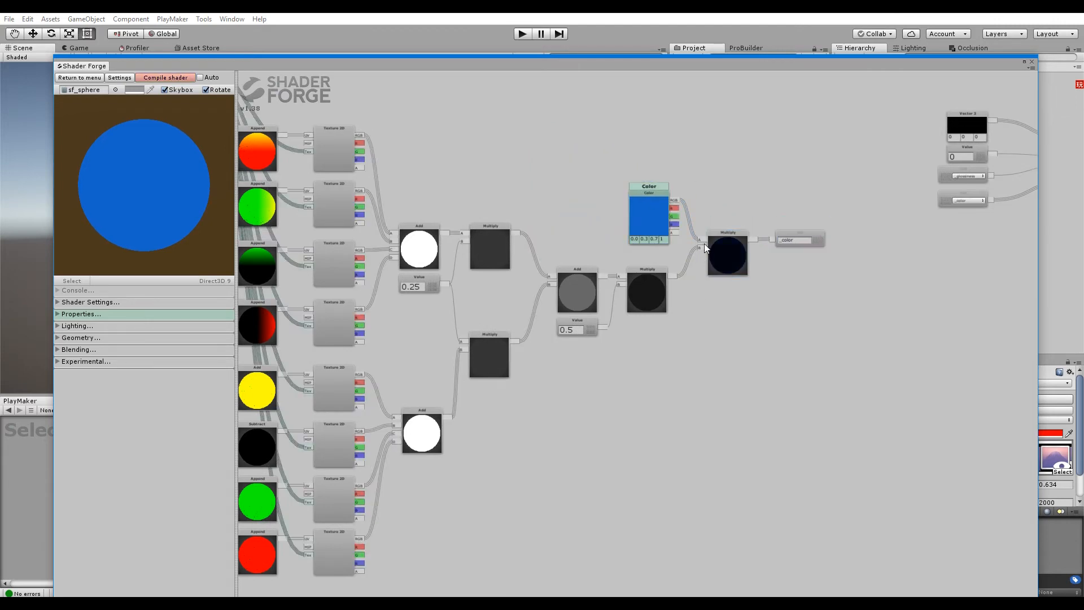
Step: Tidy the column of four new Subtract and Add nodes into even spacing and compile the shader
middle_drag(280, 297, 526, 259)
scroll(509, 256, down, 5)
alt+drag(466, 343, 408, 526)
mouse_move(435, 371)
mouse_down()
mouse_move(453, 354)
mouse_move(448, 371)
mouse_up()
scroll(475, 428, up, 2)
scroll(475, 428, up, 3)
drag(447, 469, 447, 461)
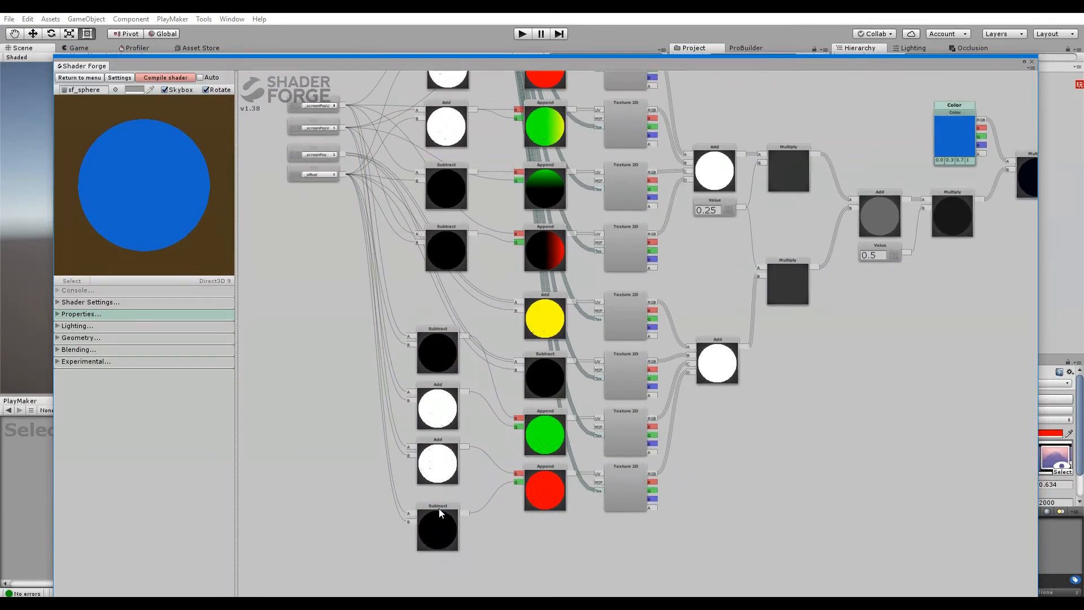
drag(438, 516, 440, 502)
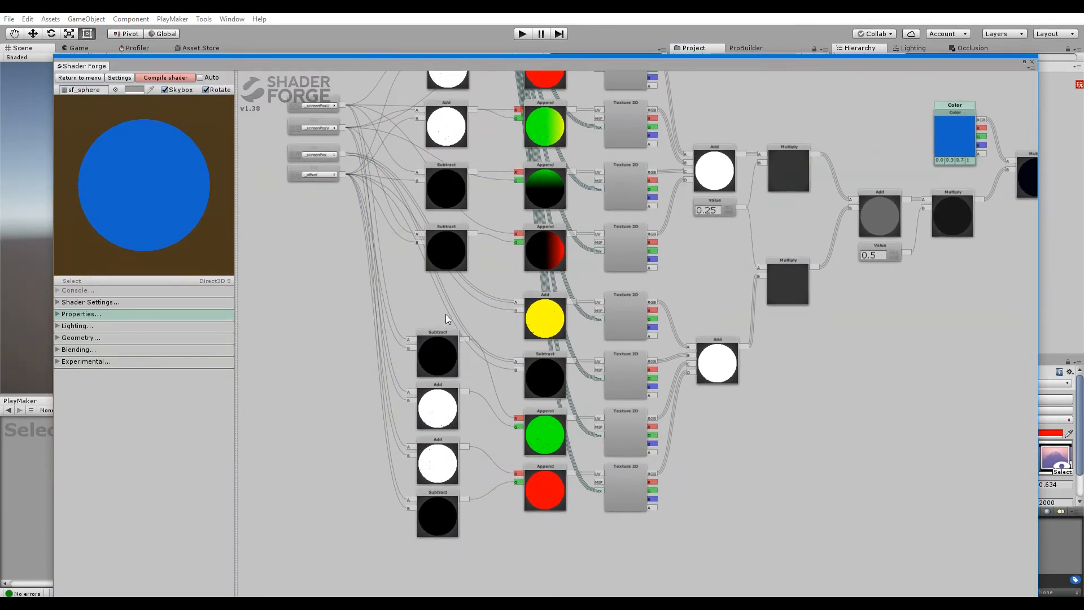
click(163, 78)
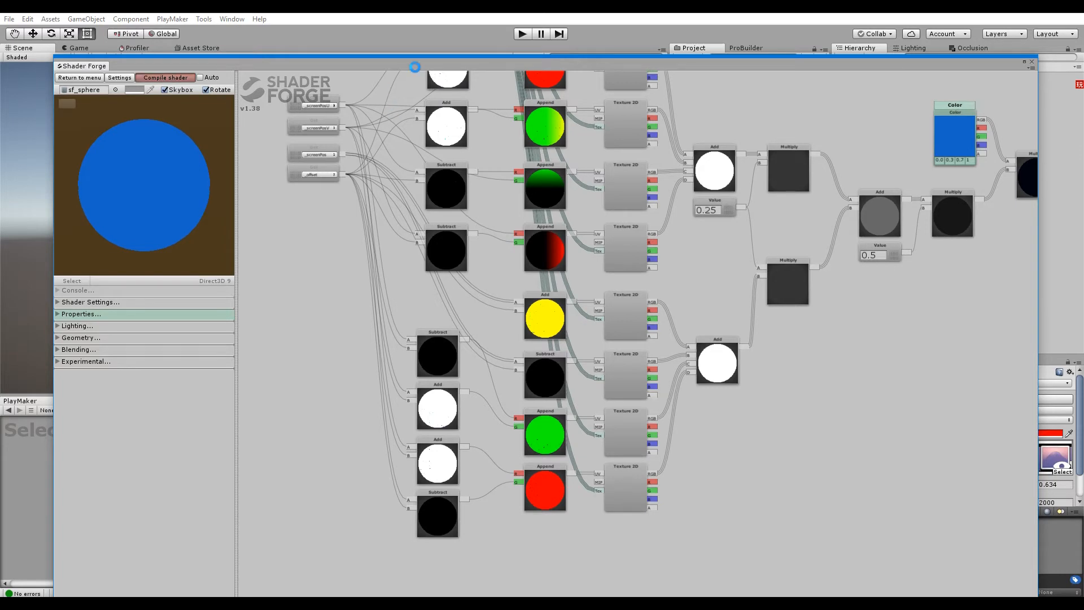
Step: Set the New Glass material's Glossiness Strength to 0.487 and inspect the blur on the glass panes in the scene
drag(419, 68, 308, 438)
alt+drag(317, 271, 338, 284)
mouse_move(997, 483)
mouse_down()
mouse_move(930, 491)
mouse_move(1007, 486)
mouse_move(977, 485)
mouse_up()
mouse_move(398, 220)
alt+mouse_down()
mouse_move(445, 204)
mouse_move(407, 235)
alt+mouse_up()
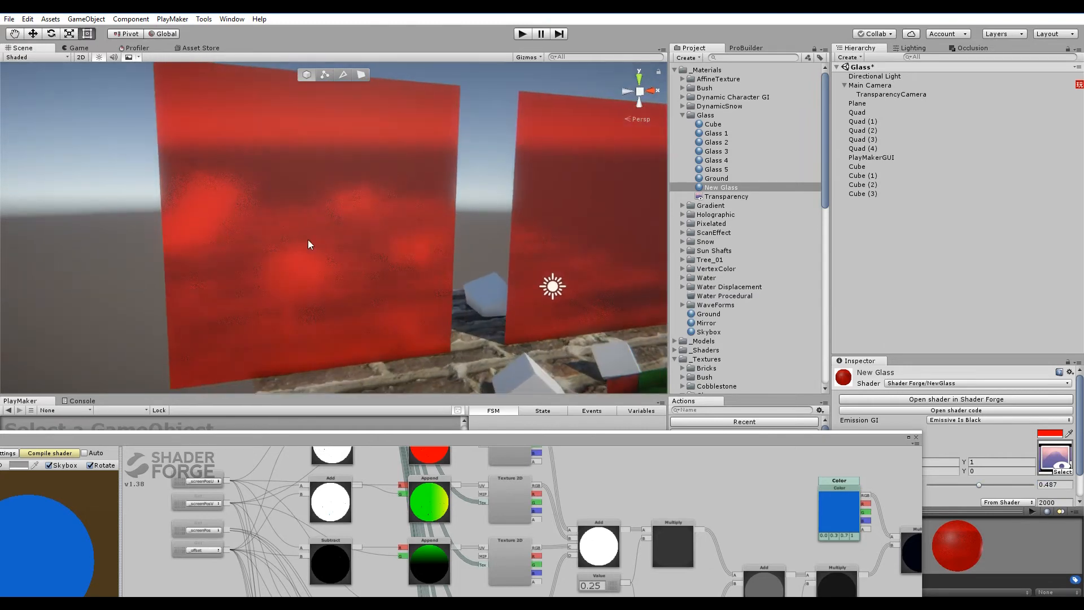
Step: Connect the lower 0.25 Multiply output directly to the final Multiply's B input, compile the shader and inspect the glass
drag(611, 439, 447, 180)
drag(528, 385, 711, 286)
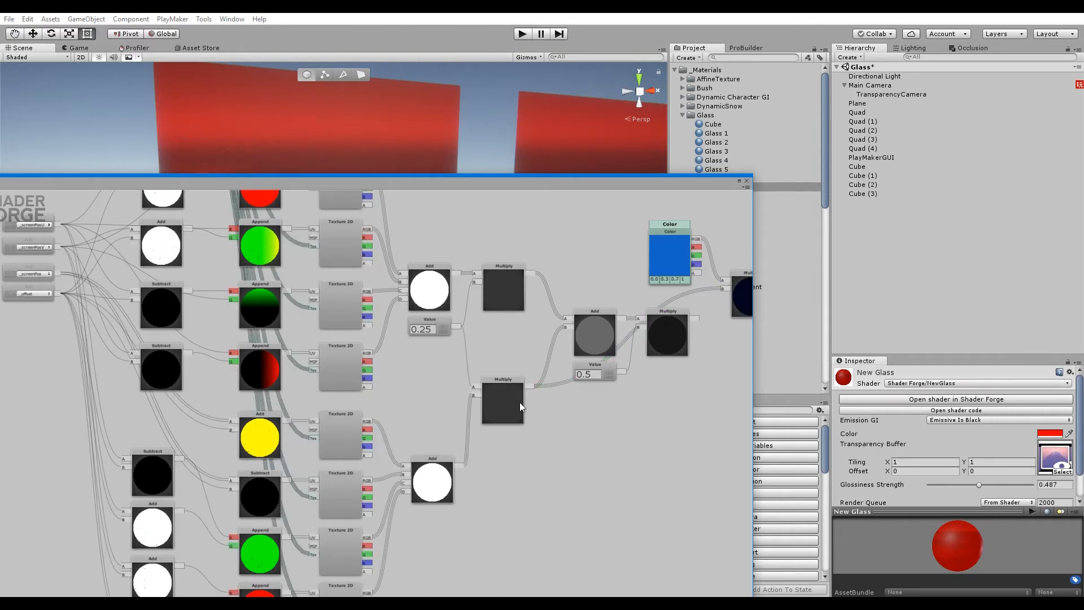
drag(213, 190, 285, 279)
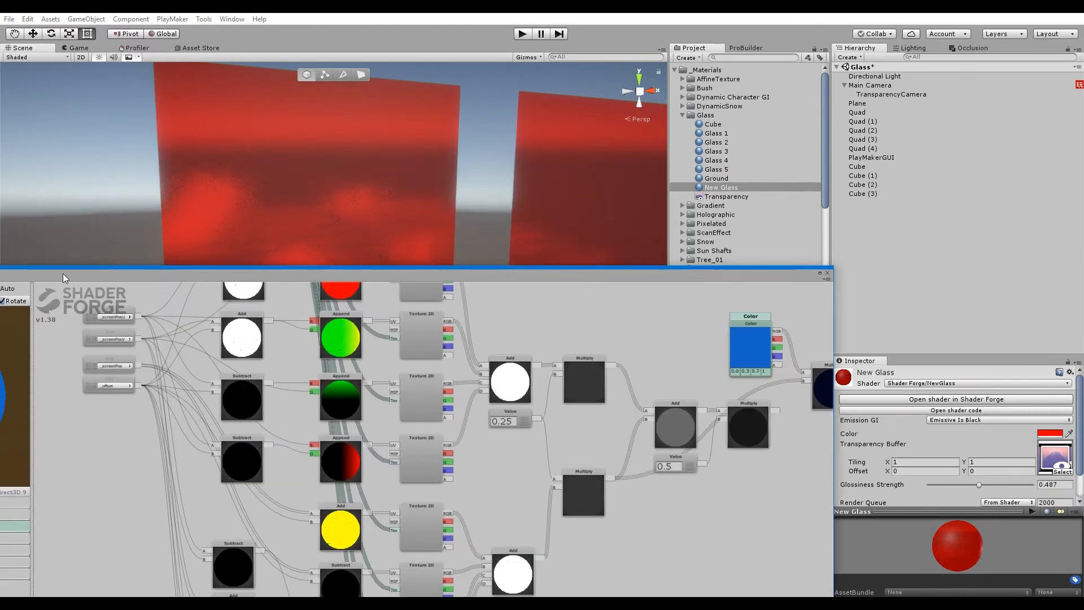
drag(63, 273, 103, 277)
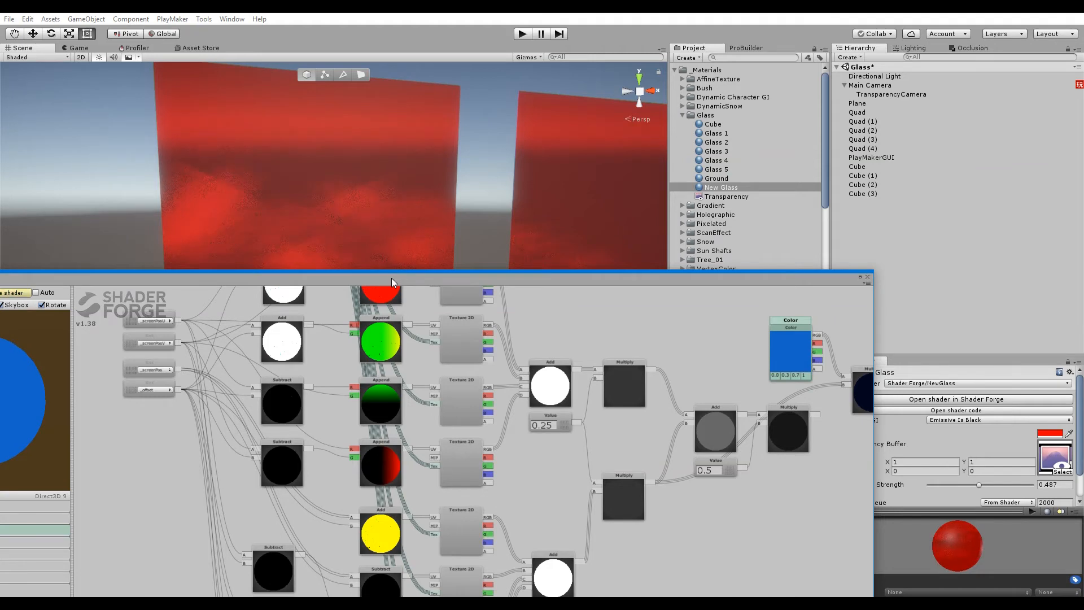
drag(394, 279, 337, 470)
alt+drag(399, 257, 311, 242)
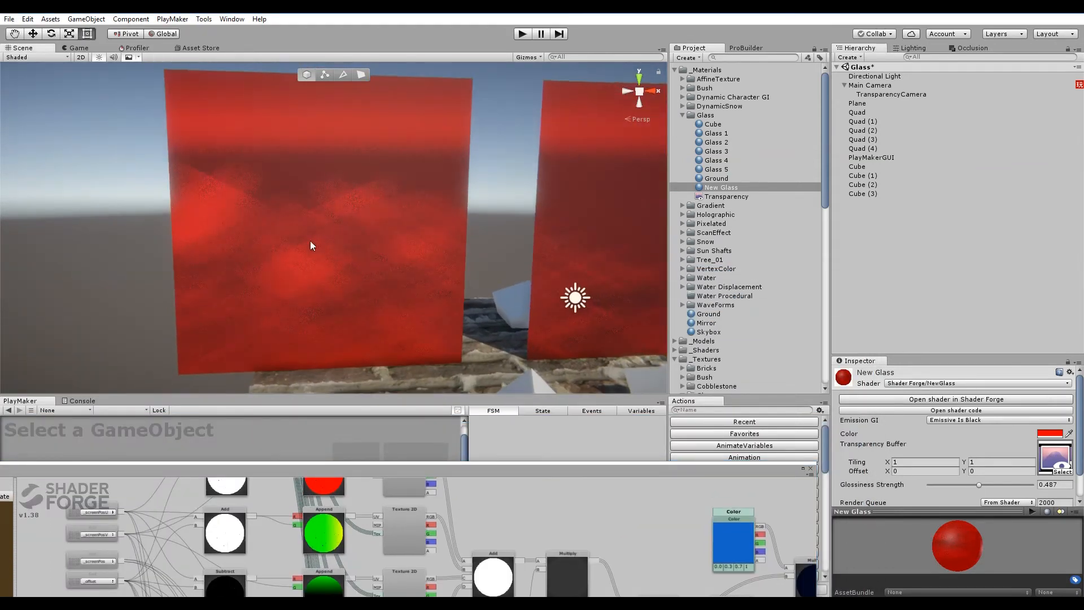
alt+drag(183, 319, 353, 244)
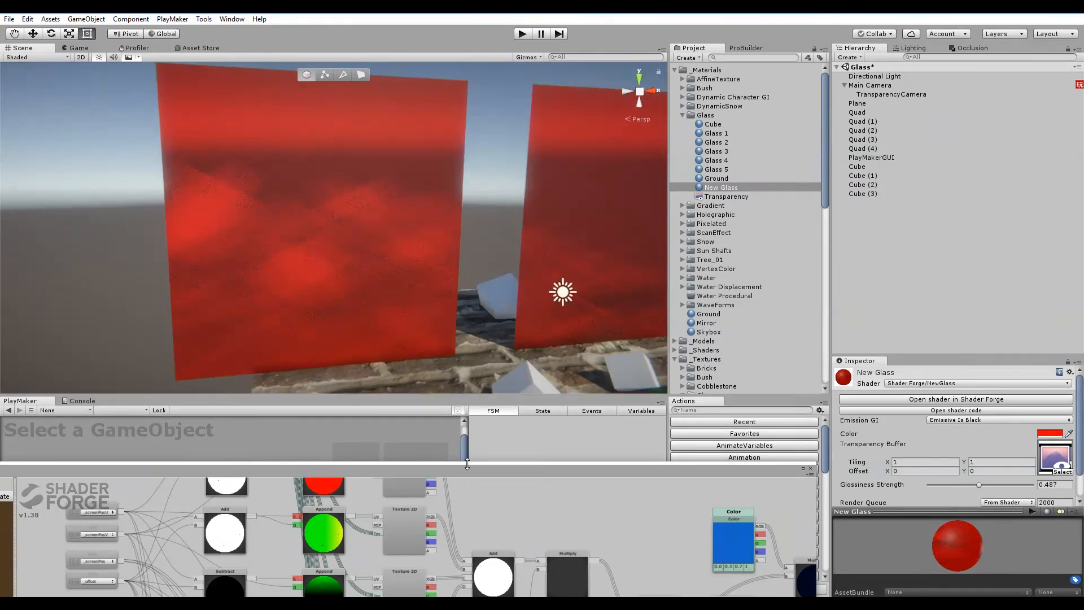
Step: Reconnect the 0.5 Multiply output to the final Multiply's B input, recompile the shader and uncover the scene for comparison
drag(468, 467, 476, 206)
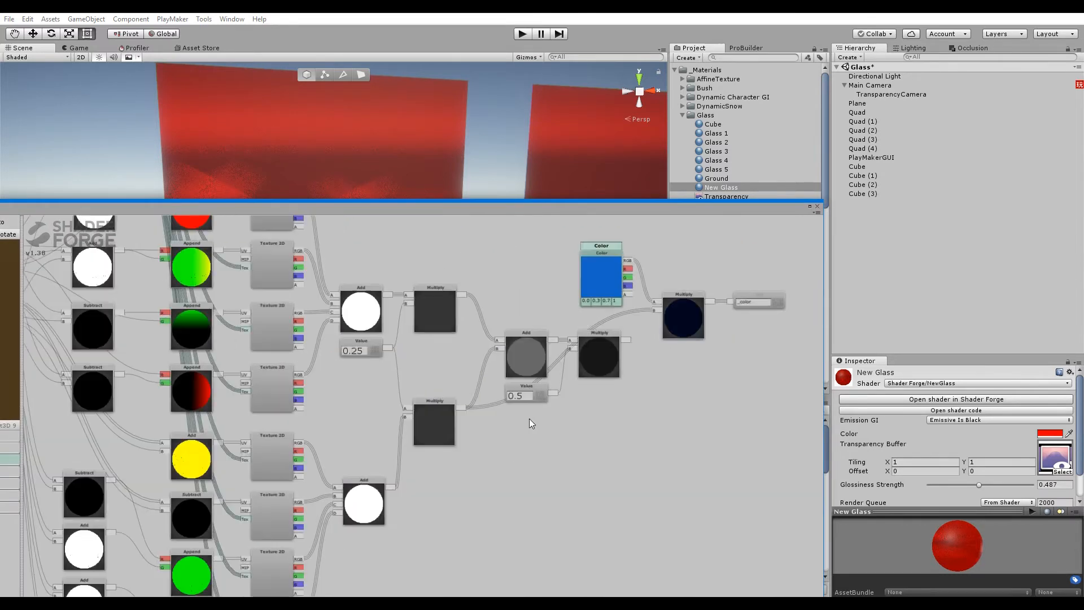
drag(130, 212, 260, 328)
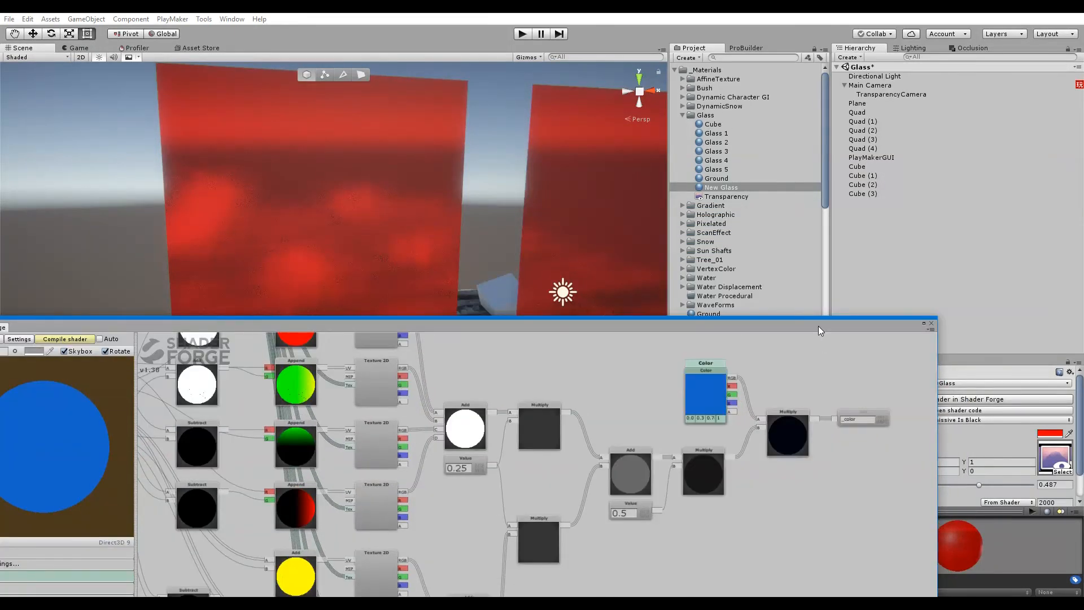
drag(818, 327, 757, 429)
drag(524, 434, 643, 460)
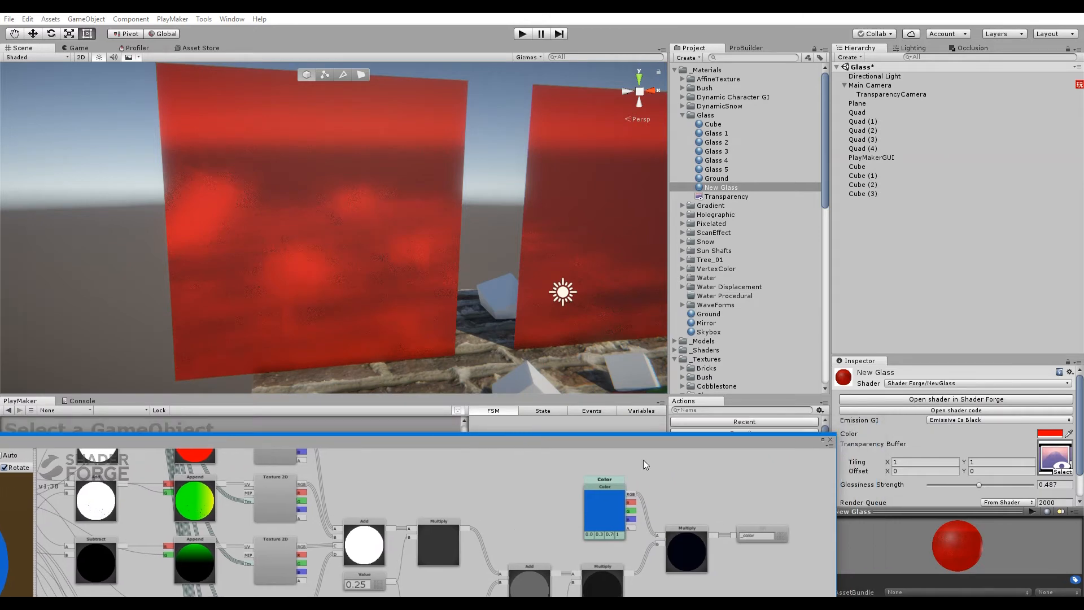
Step: Set the New Glass material's Glossiness Strength to 0.793 and close the Shader Forge window
drag(982, 487, 1015, 486)
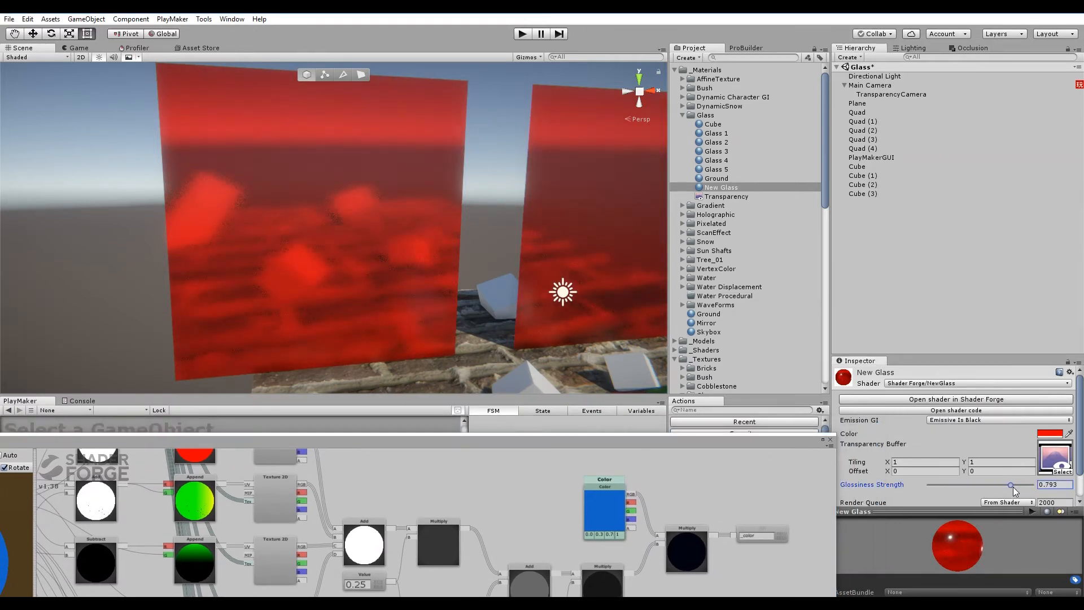
drag(724, 439, 856, 76)
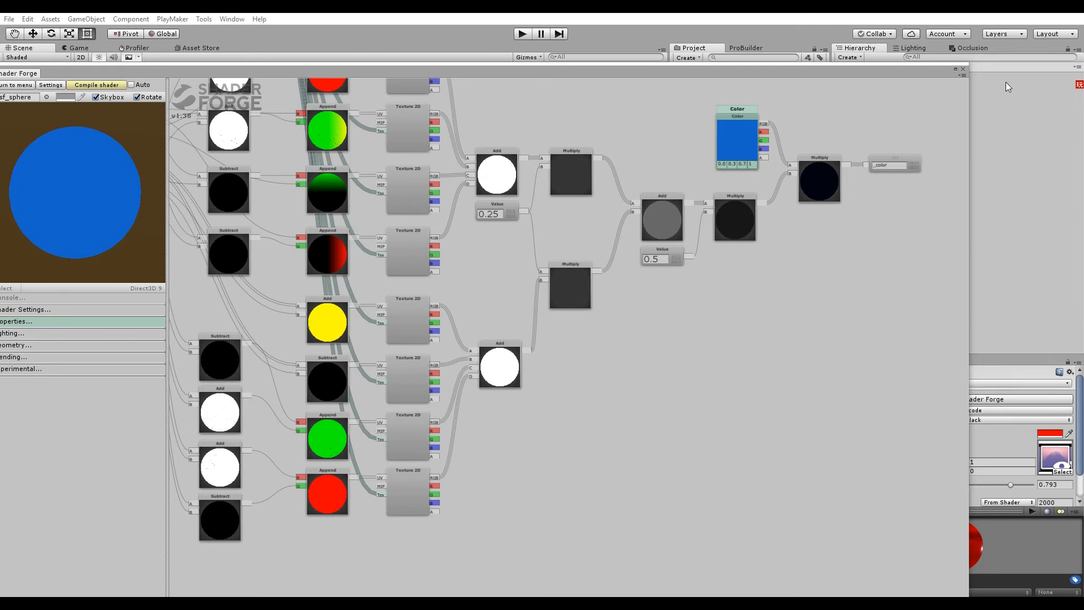
click(964, 69)
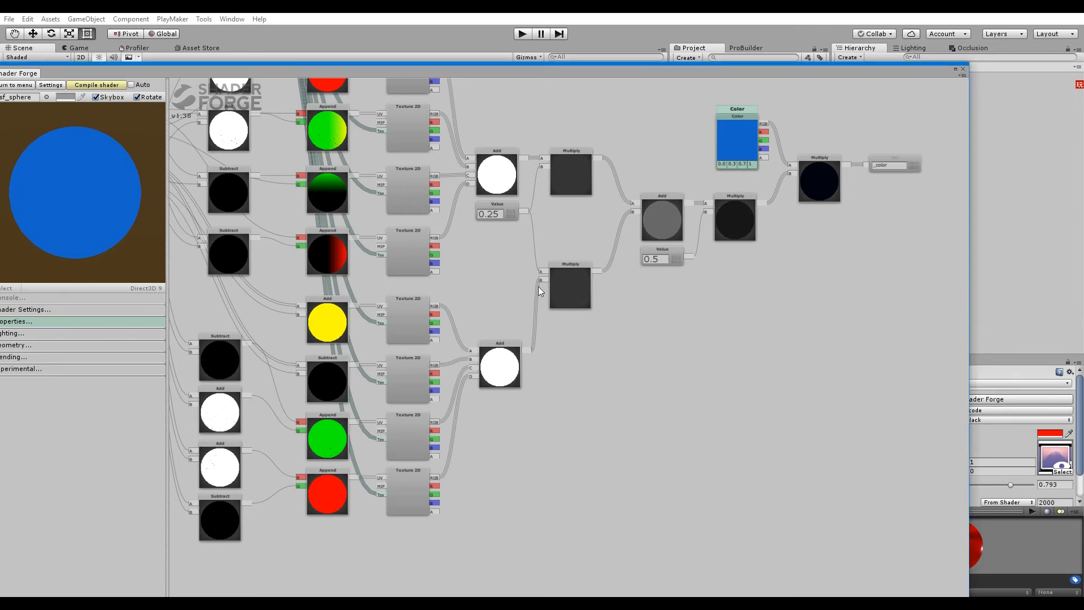
click(963, 69)
Step: Inspect the glass panes from several angles in the scene, run the game to check them, and stop it
alt+drag(449, 266, 480, 279)
right_drag(480, 278, 478, 278)
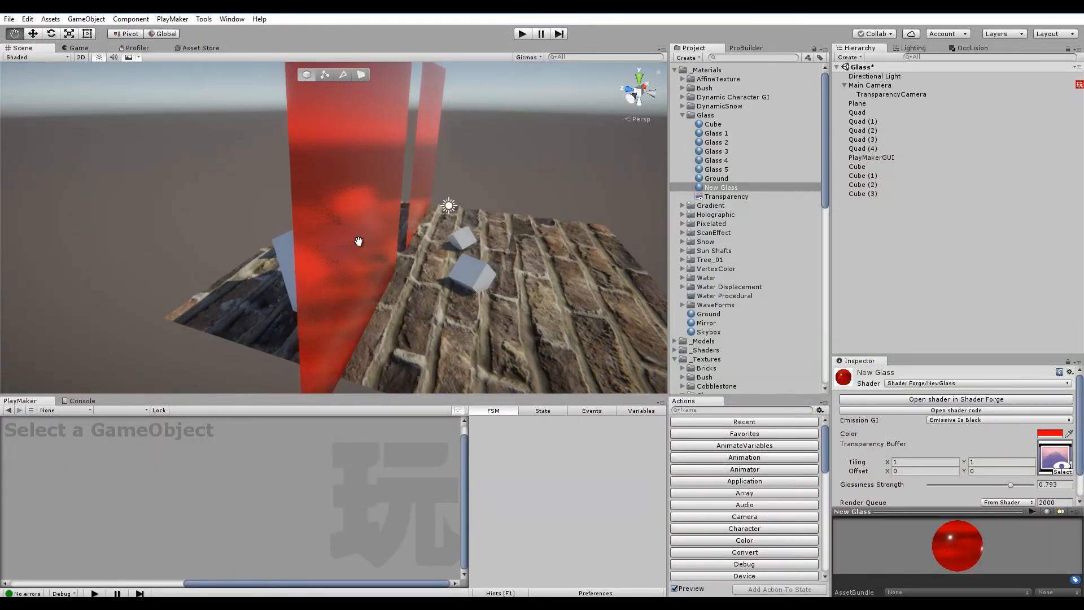
alt+drag(359, 240, 161, 209)
click(77, 48)
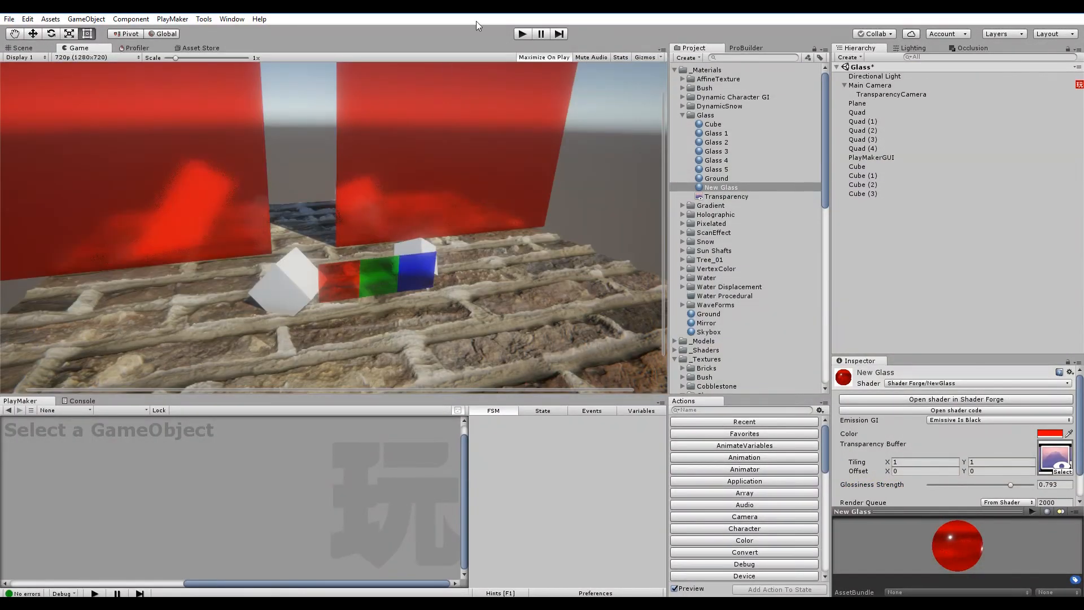
click(521, 34)
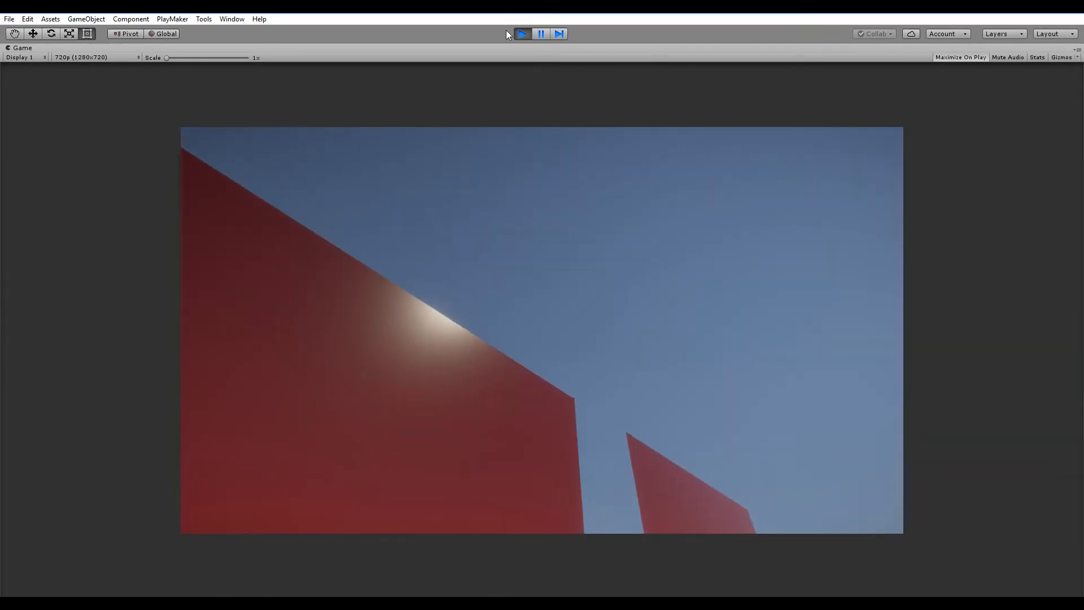
click(522, 34)
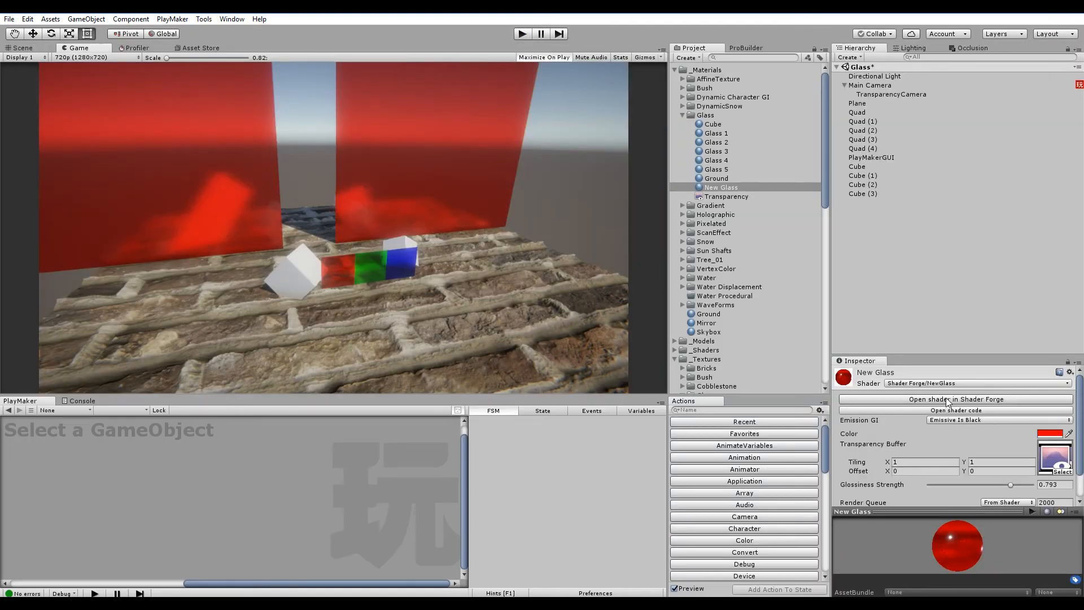
Step: Reopen the New Glass shader in Shader Forge, set Face Culling to Double Sided and compile it
click(949, 400)
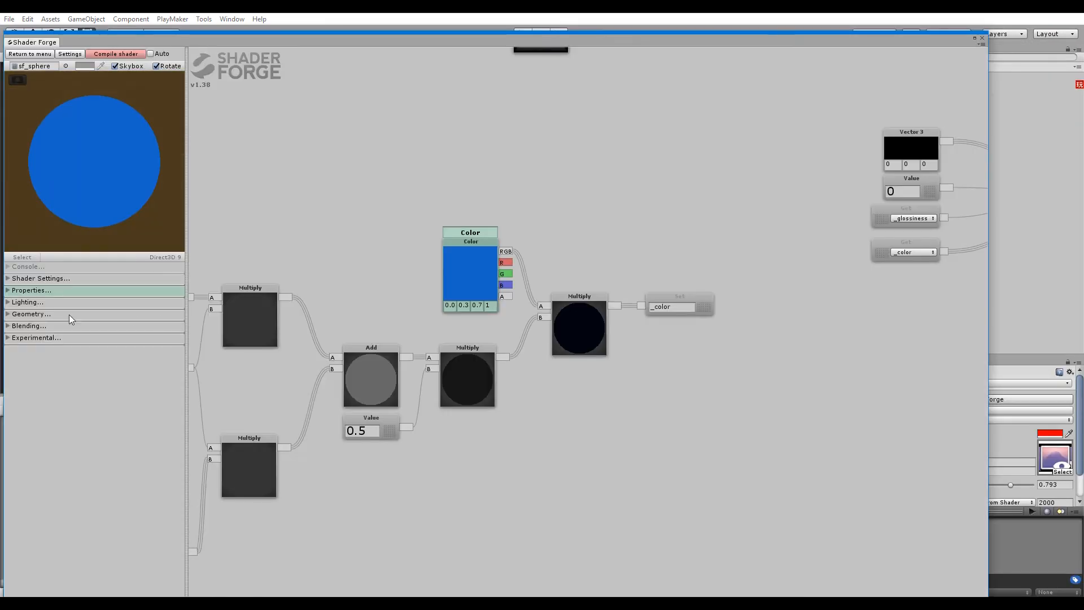
click(38, 315)
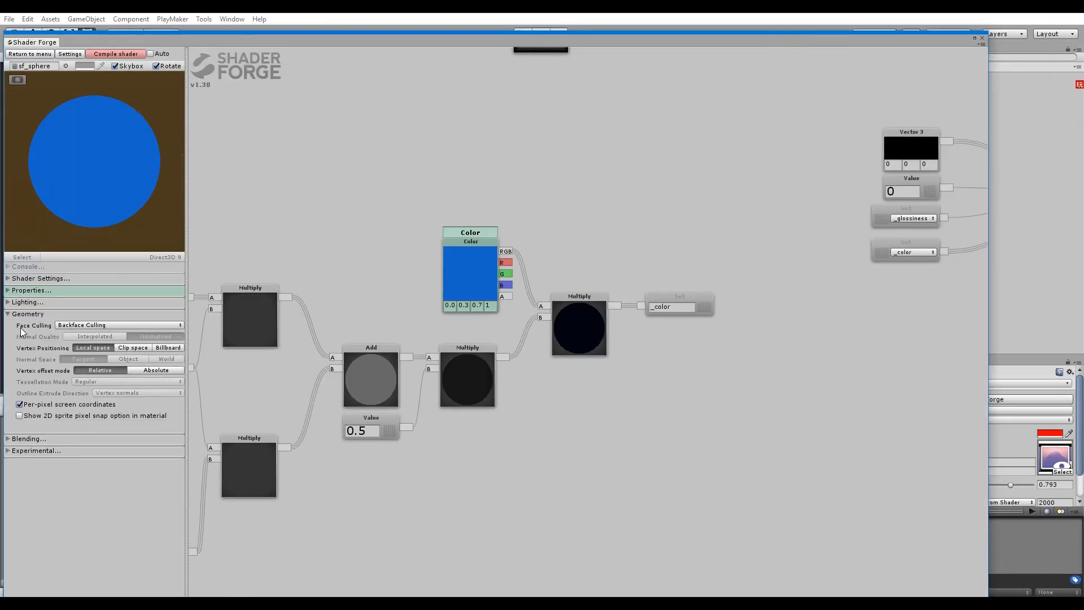
click(69, 326)
click(95, 365)
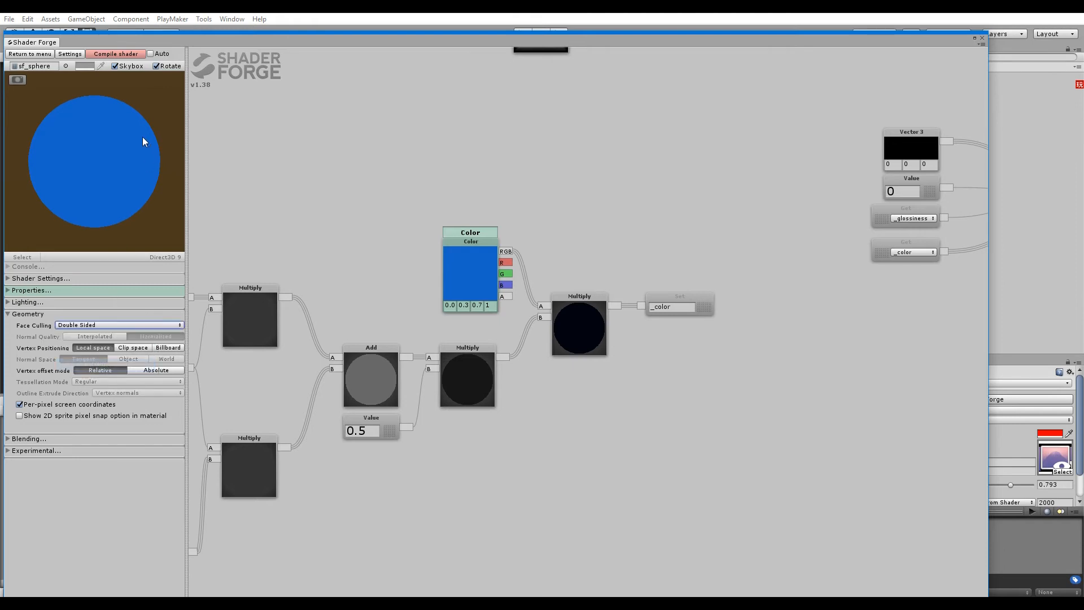
click(123, 56)
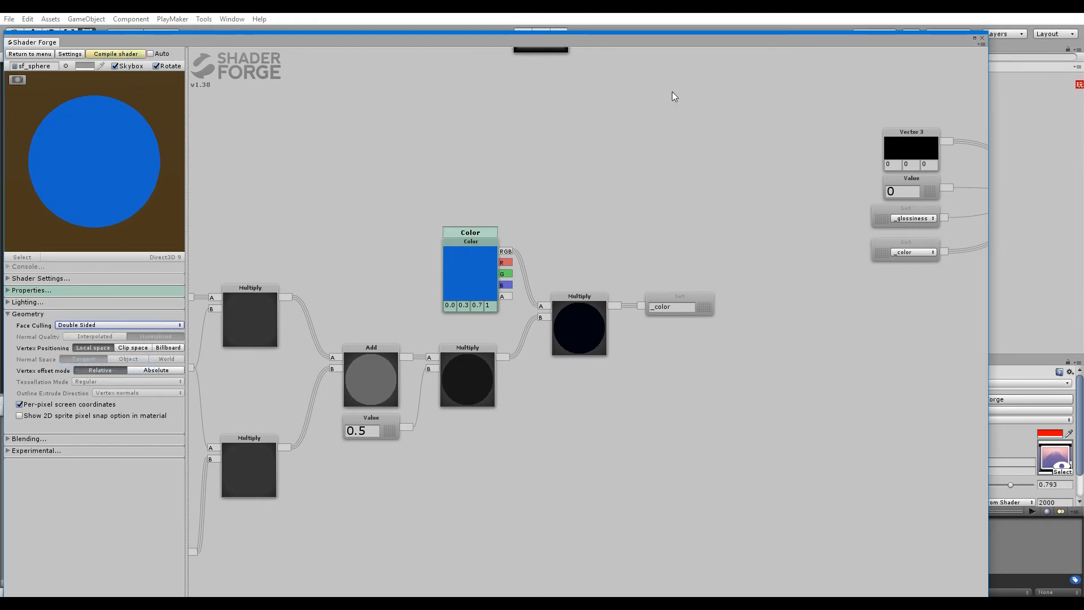
Step: Inspect the double-sided glass in the Scene view and close the Shader Forge window
drag(954, 44, 796, 444)
click(315, 191)
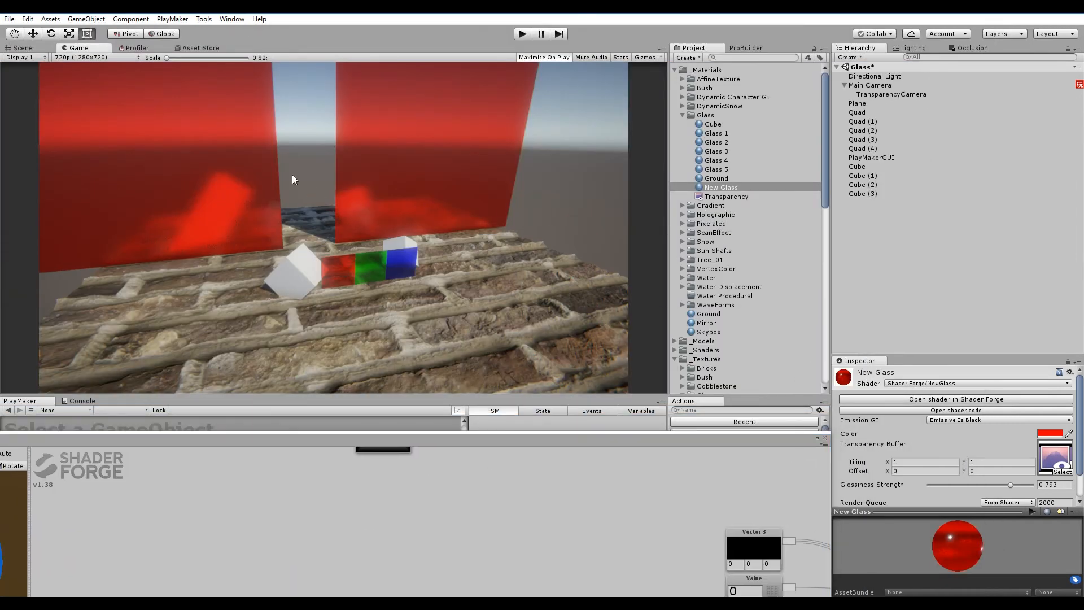
click(26, 48)
alt+drag(243, 158, 556, 263)
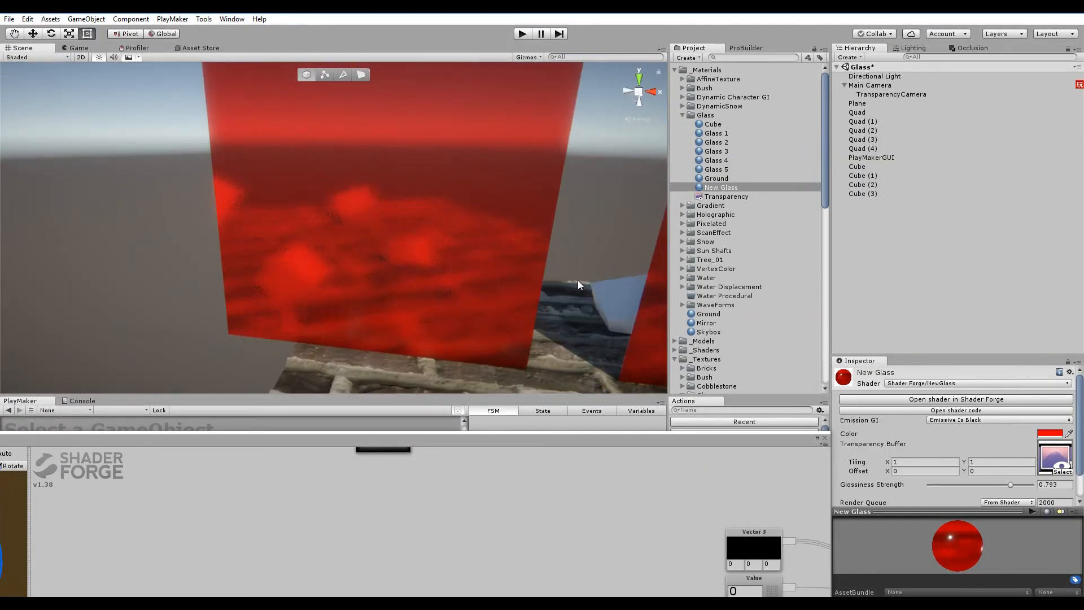
drag(554, 451, 566, 413)
drag(612, 109, 472, 427)
click(740, 420)
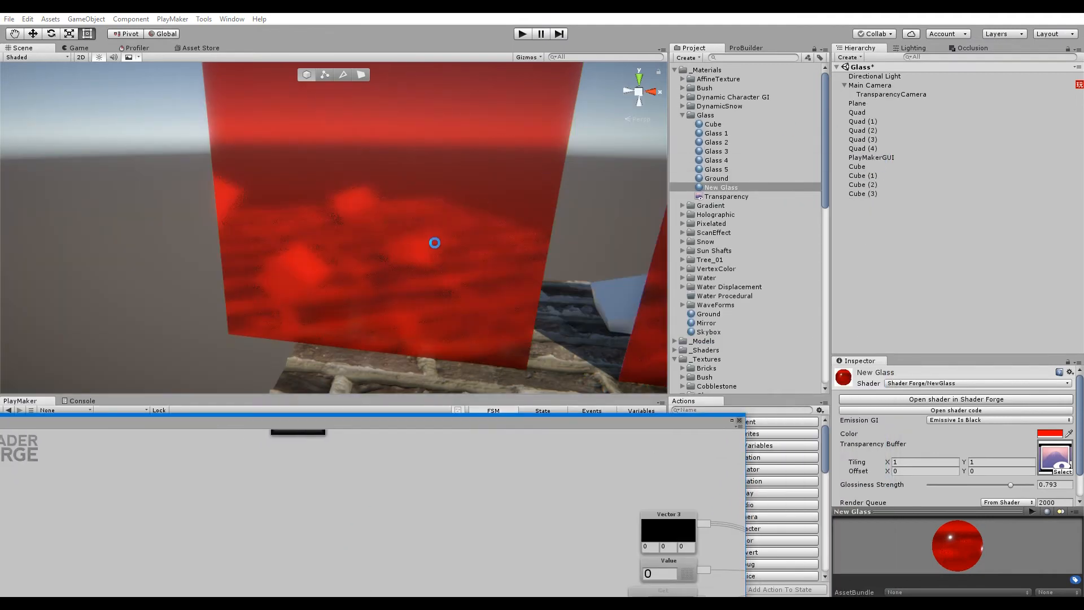
Step: Examine the TransparencyCamera and the large glass panes in the scene, switching to the Move tool and selecting Quad (3)
click(880, 94)
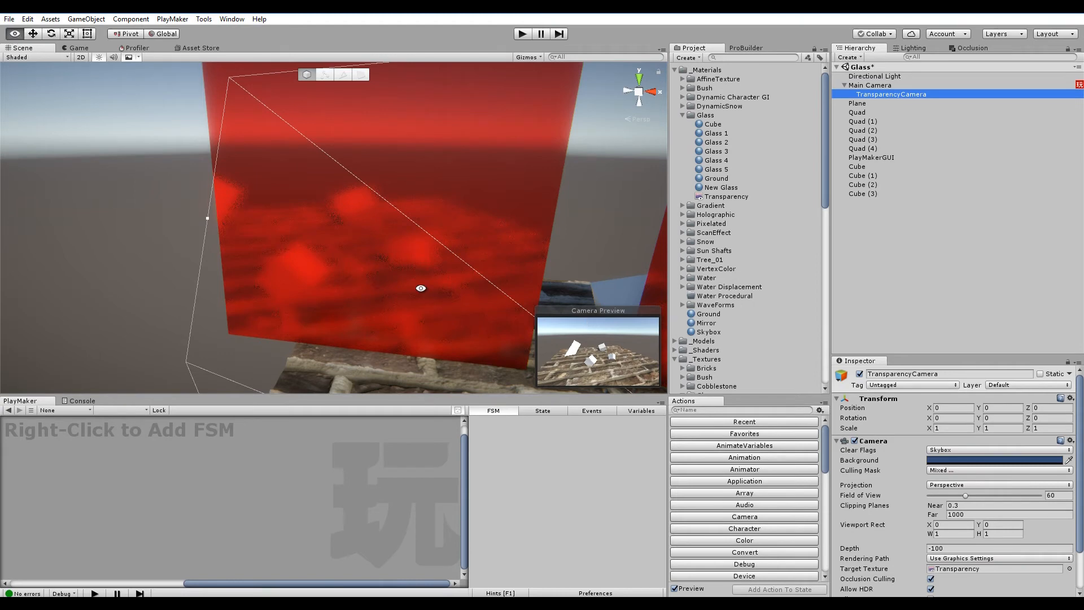
alt+drag(311, 237, 451, 259)
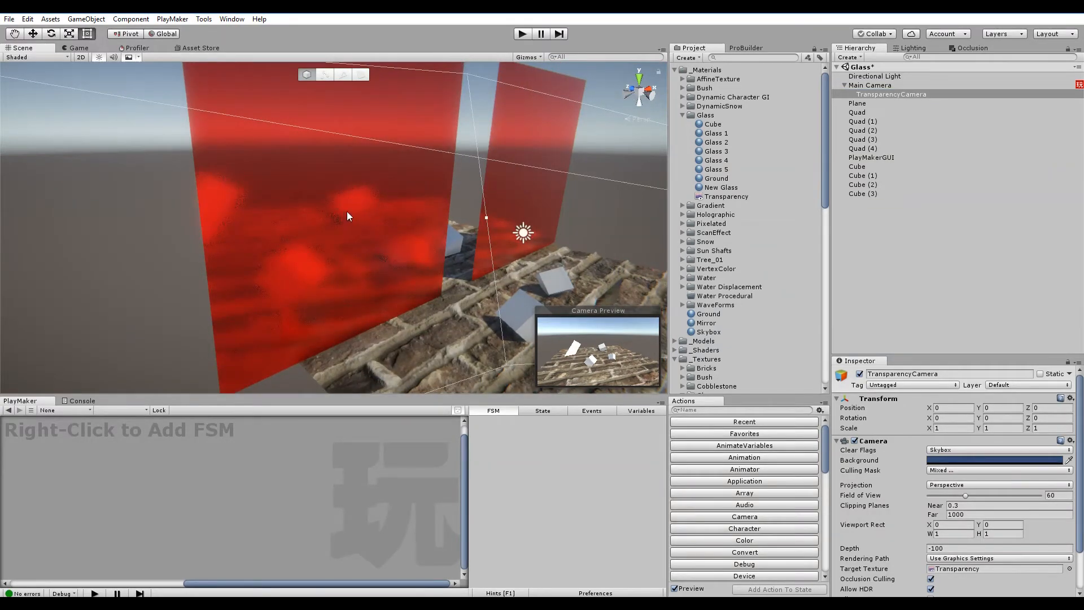
click(347, 216)
click(527, 184)
click(377, 167)
click(509, 163)
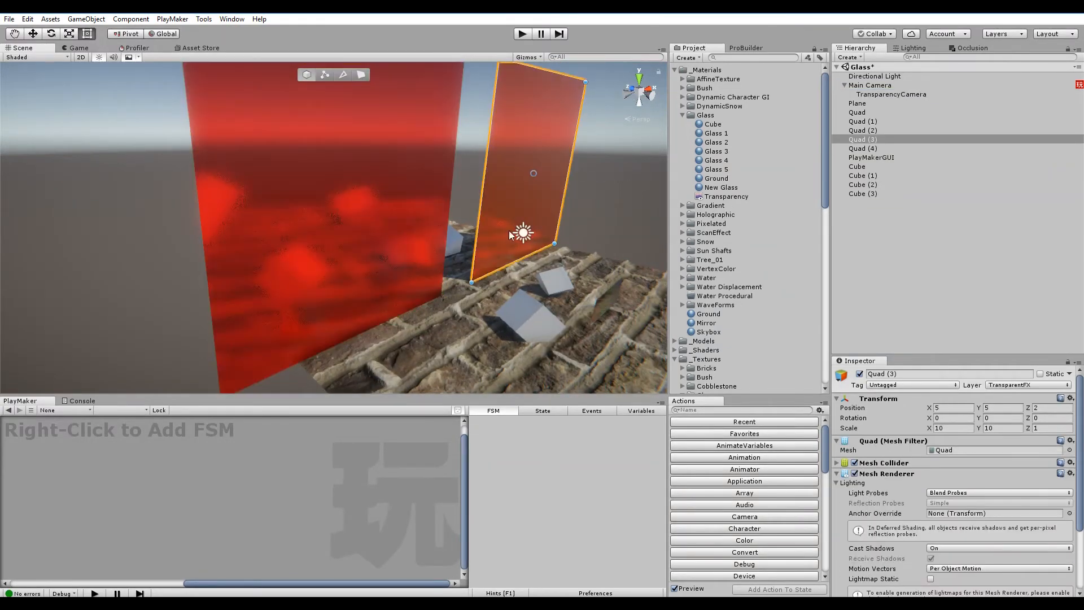
click(345, 181)
click(543, 166)
click(35, 34)
click(588, 185)
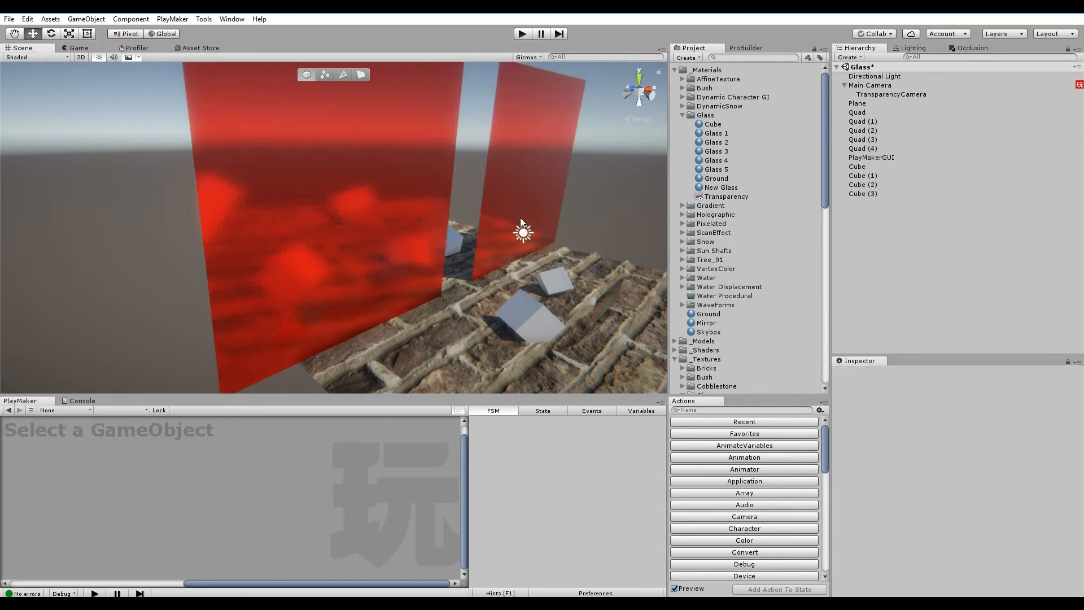
click(520, 218)
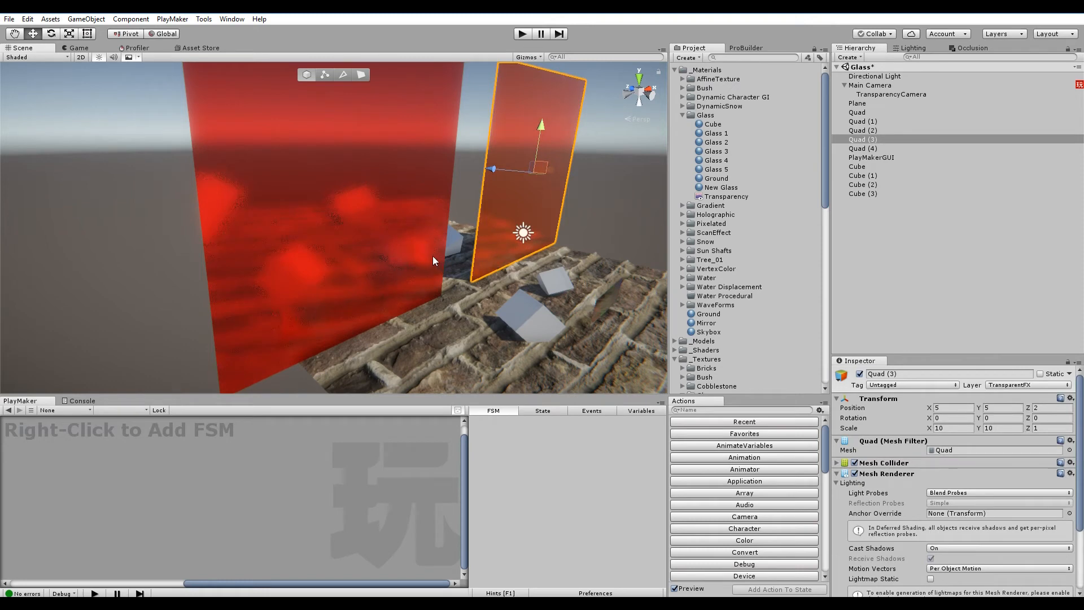
Step: Check the layer options of Quad (3) and the layer assigned to all the Quad objects selected together
click(1002, 386)
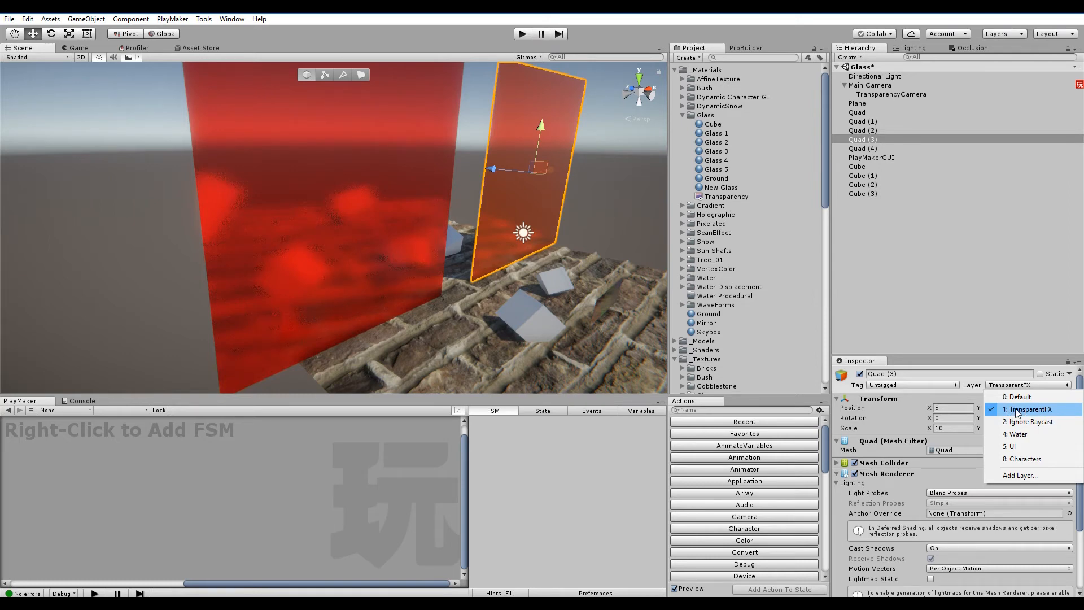
click(1017, 476)
click(873, 114)
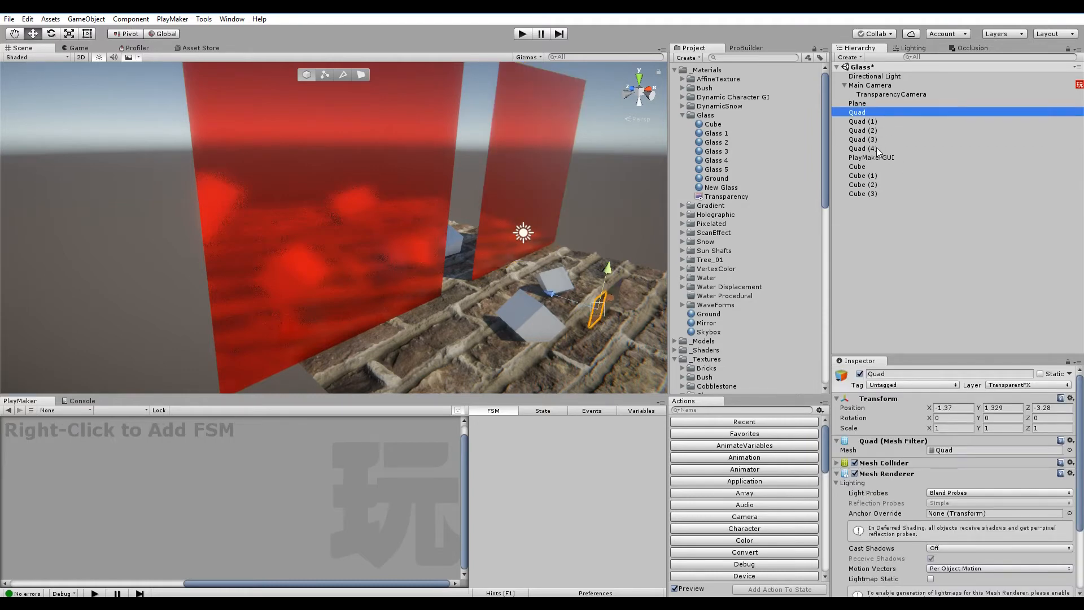
shift+click(876, 148)
alt+drag(537, 289, 405, 189)
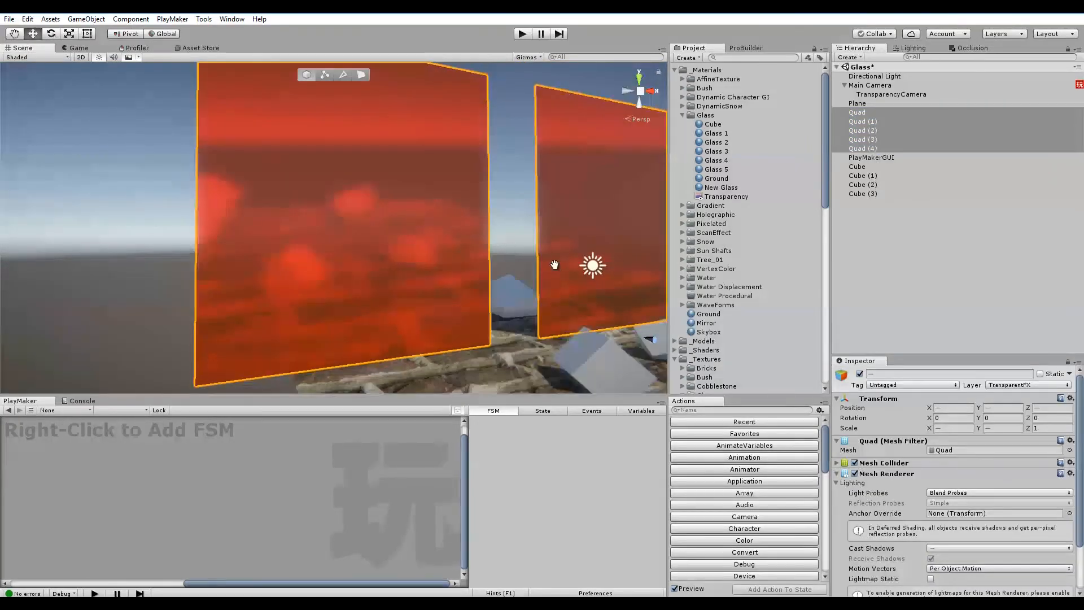
alt+drag(554, 265, 515, 275)
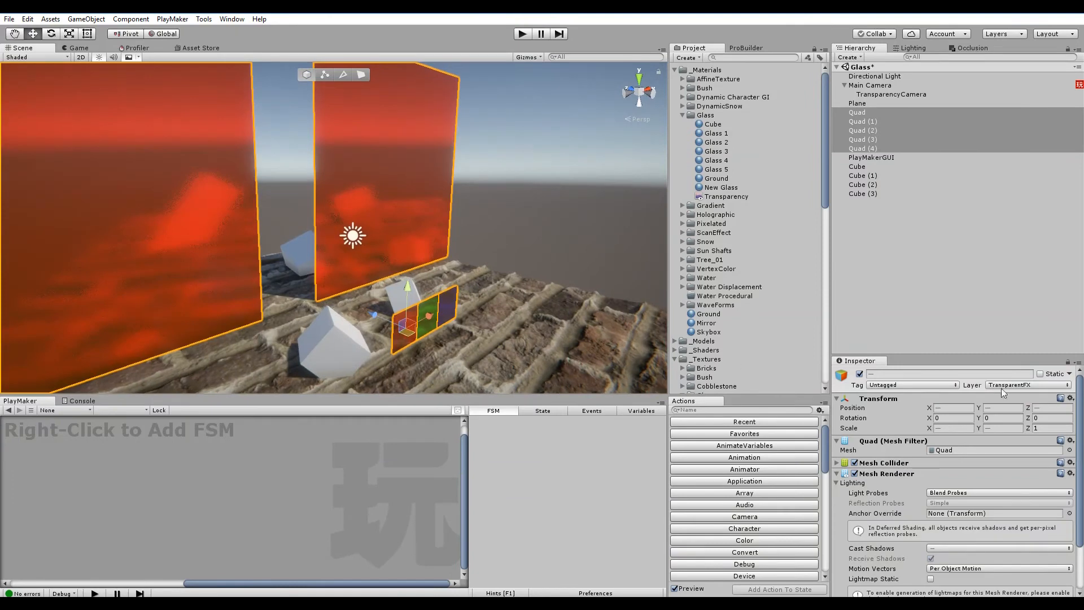
Step: Check which layers the TransparencyCamera's culling mask includes and inspect the glass panes up close in the scene
click(906, 253)
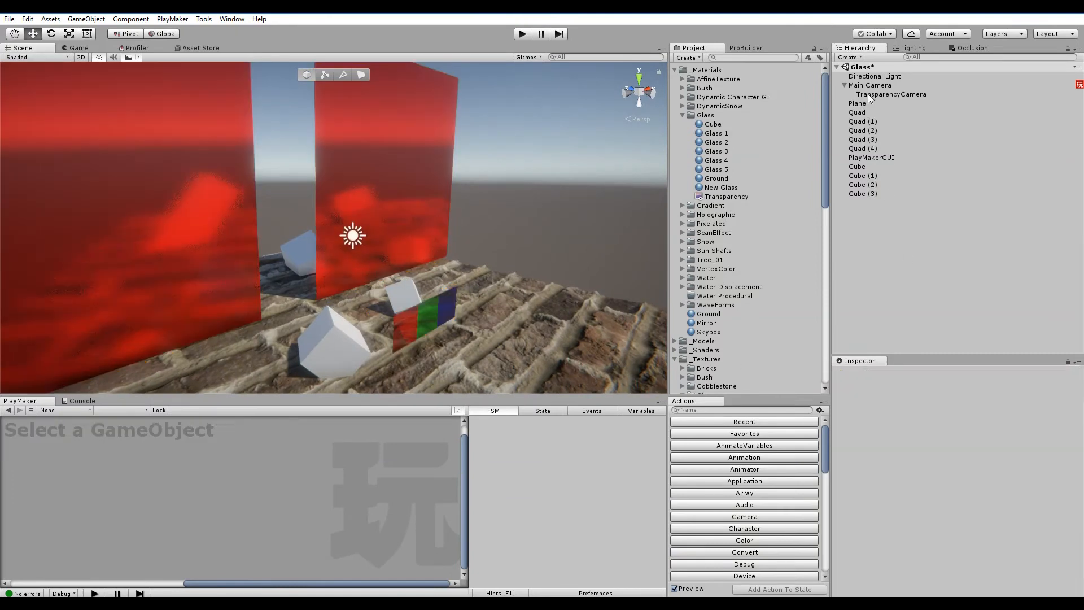
click(869, 95)
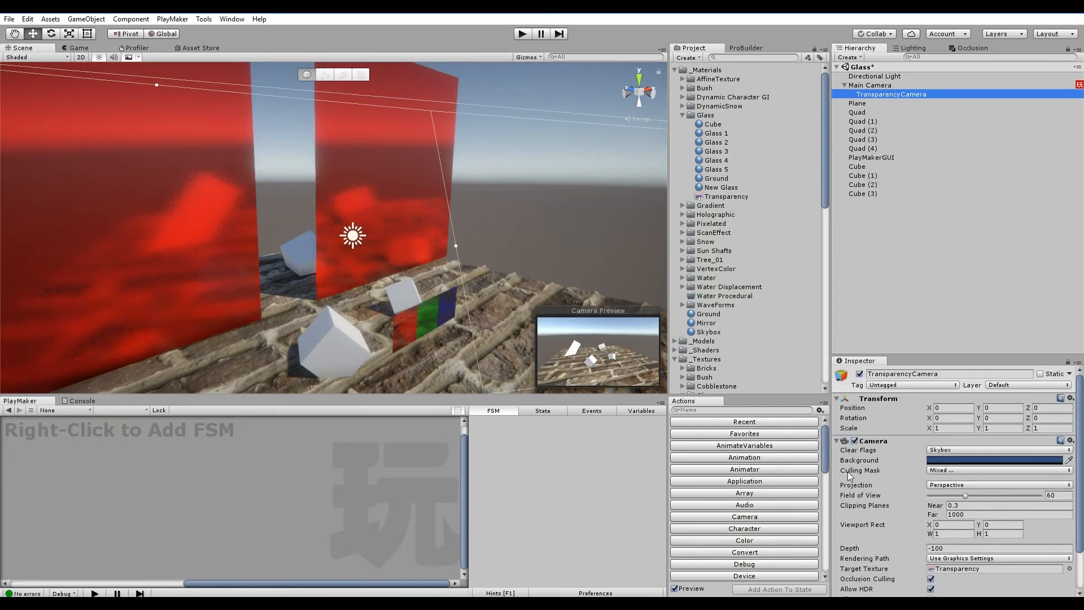
click(941, 470)
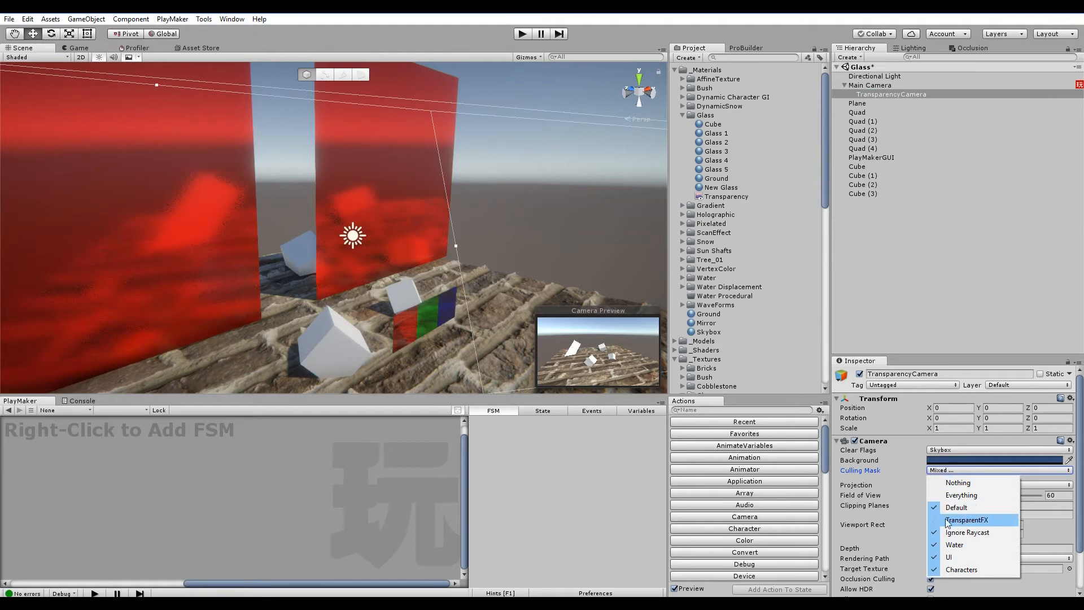
click(893, 279)
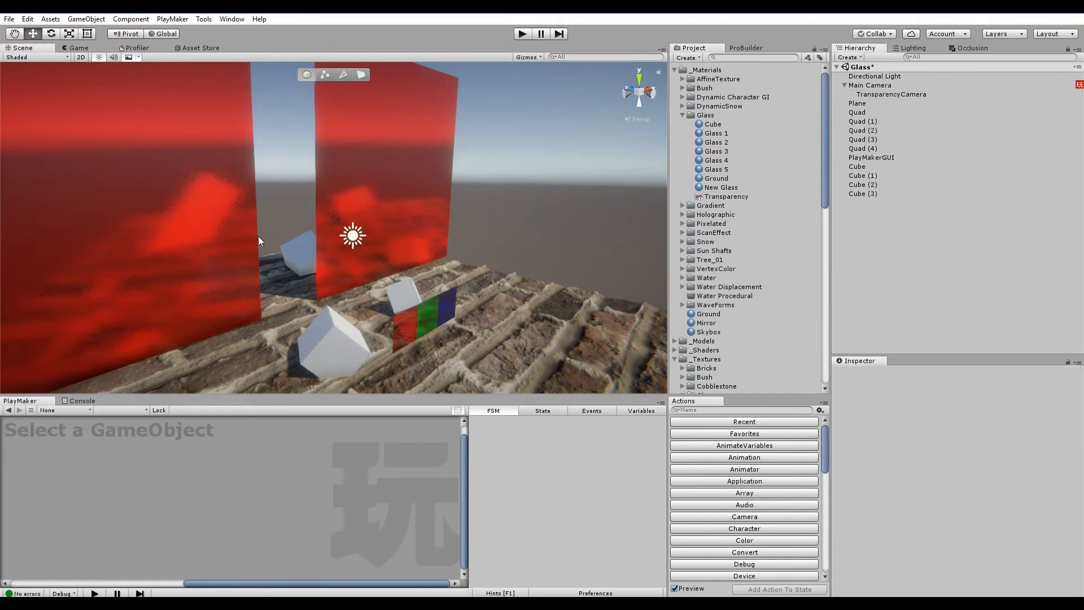
middle_drag(259, 236, 369, 236)
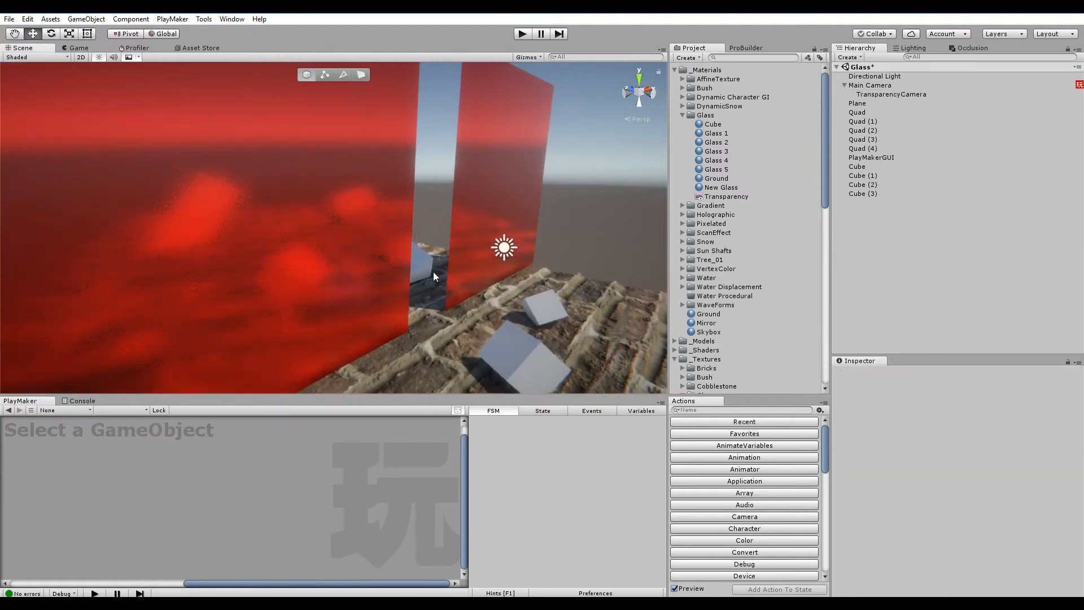
alt+drag(300, 224, 332, 298)
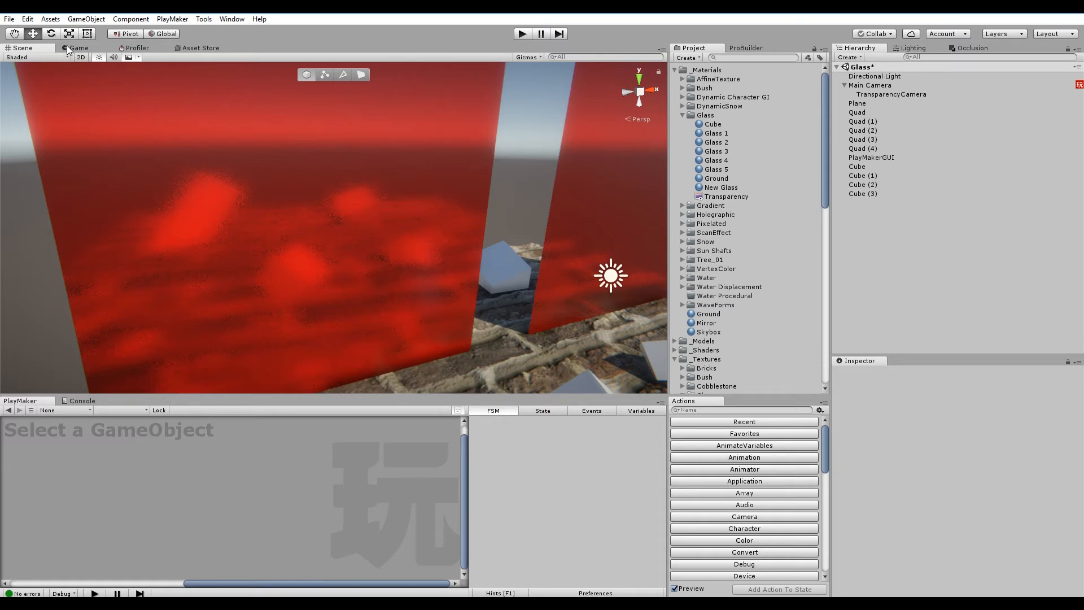
Step: Open the New Glass material's shader in Shader Forge and bring up its Glossiness Strength nodes
click(721, 188)
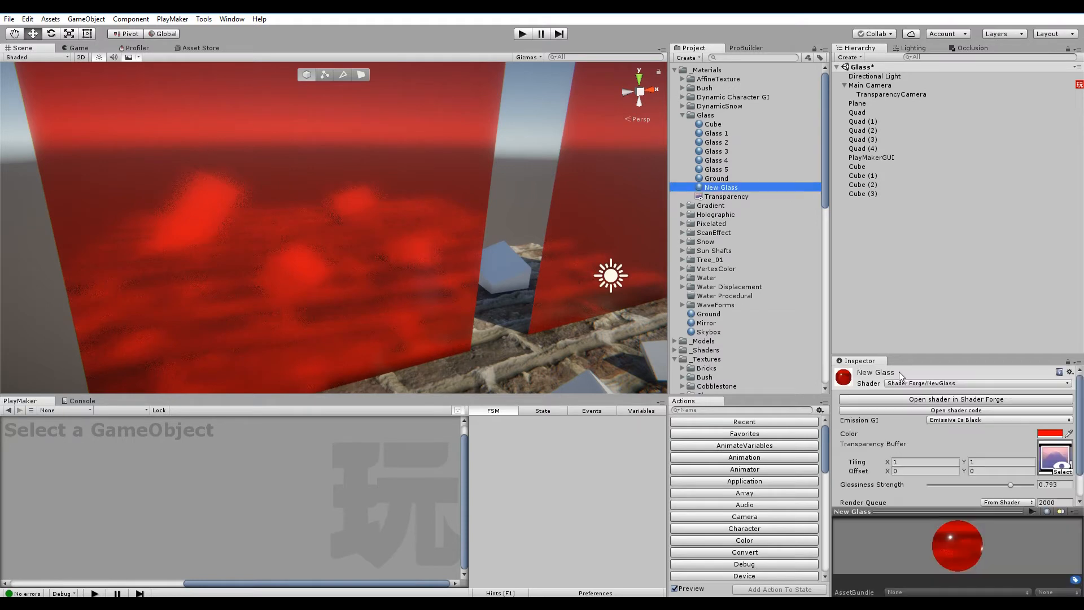
click(951, 400)
drag(487, 257, 589, 306)
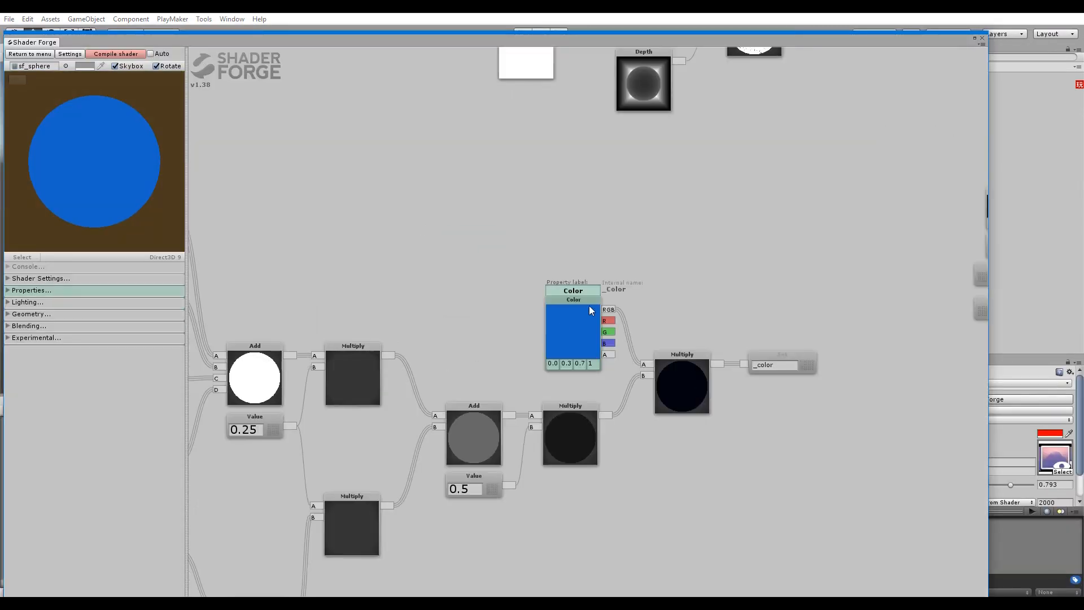
scroll(584, 299, down, 2)
scroll(581, 294, down, 3)
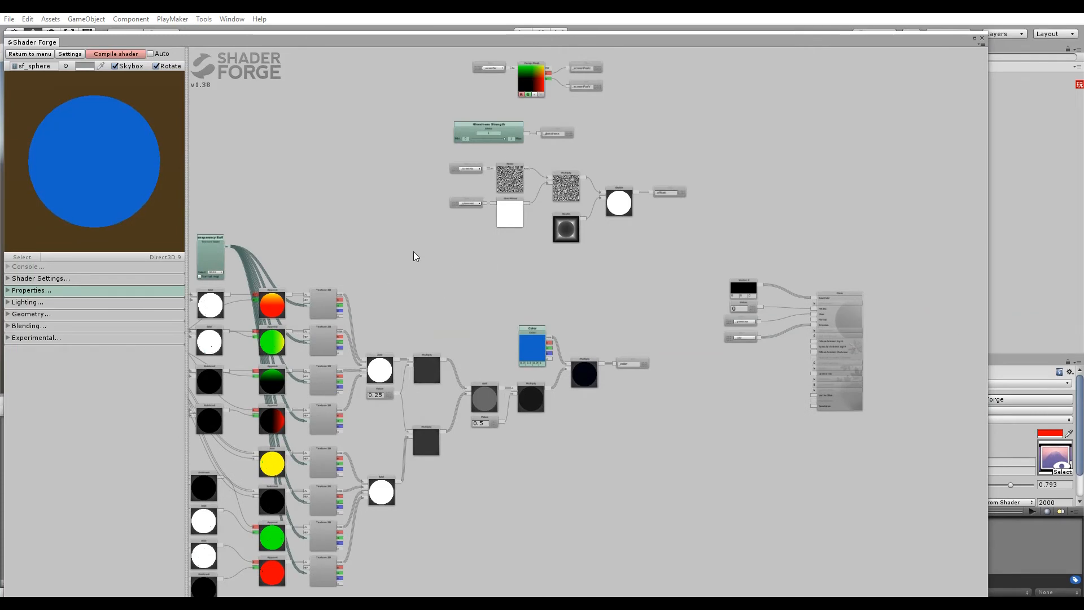
scroll(438, 333, up, 5)
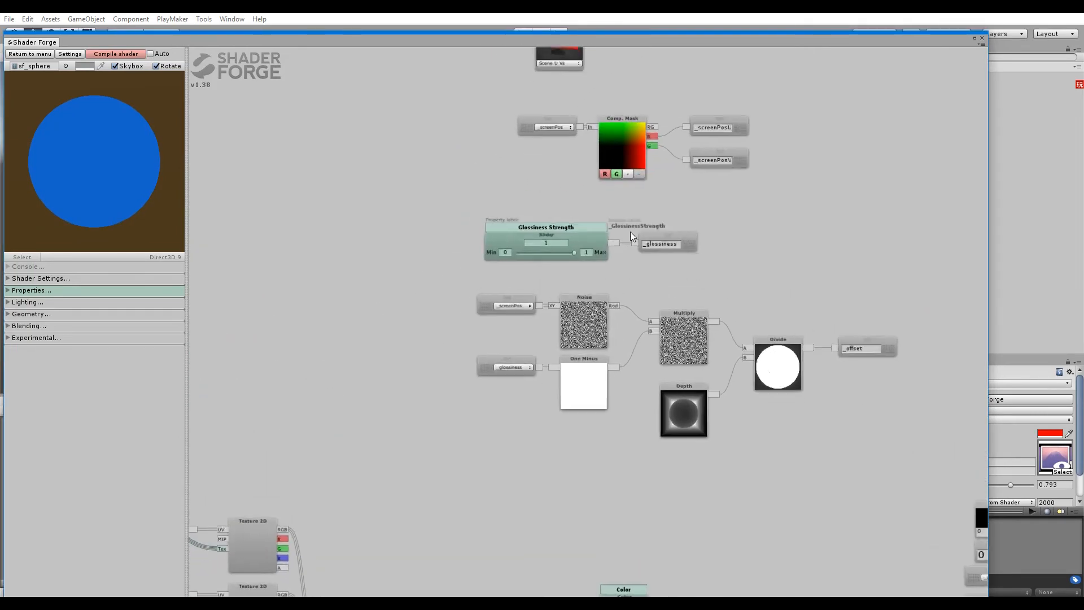
scroll(630, 231, up, 2)
Step: Clear space above Glossiness Strength by moving the Screen Pos and Comp. Mask node groups aside and the _glossiness node farther from the slider
middle_drag(630, 231, 525, 253)
middle_drag(555, 62, 571, 229)
drag(629, 157, 416, 252)
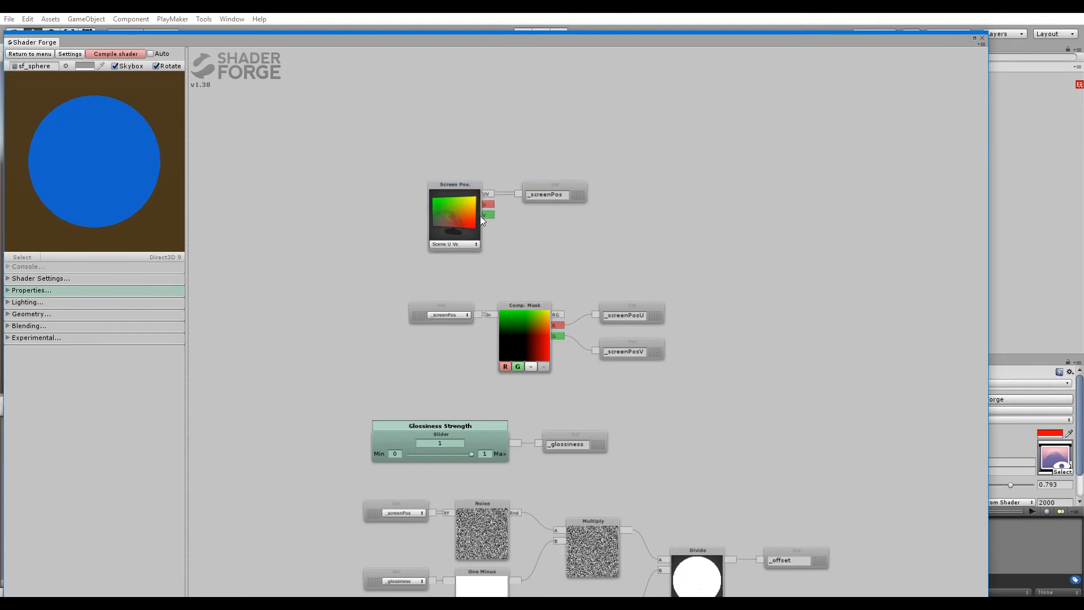
drag(649, 144, 416, 375)
mouse_move(655, 317)
mouse_down()
mouse_move(920, 269)
mouse_move(952, 285)
mouse_up()
click(697, 367)
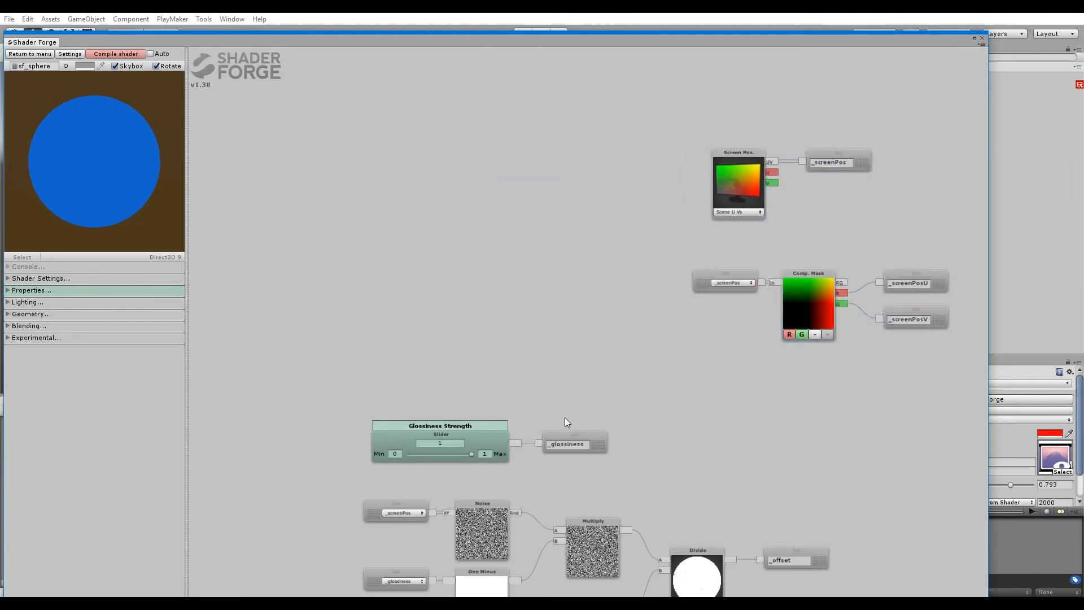
middle_drag(565, 422, 555, 362)
drag(585, 382, 659, 386)
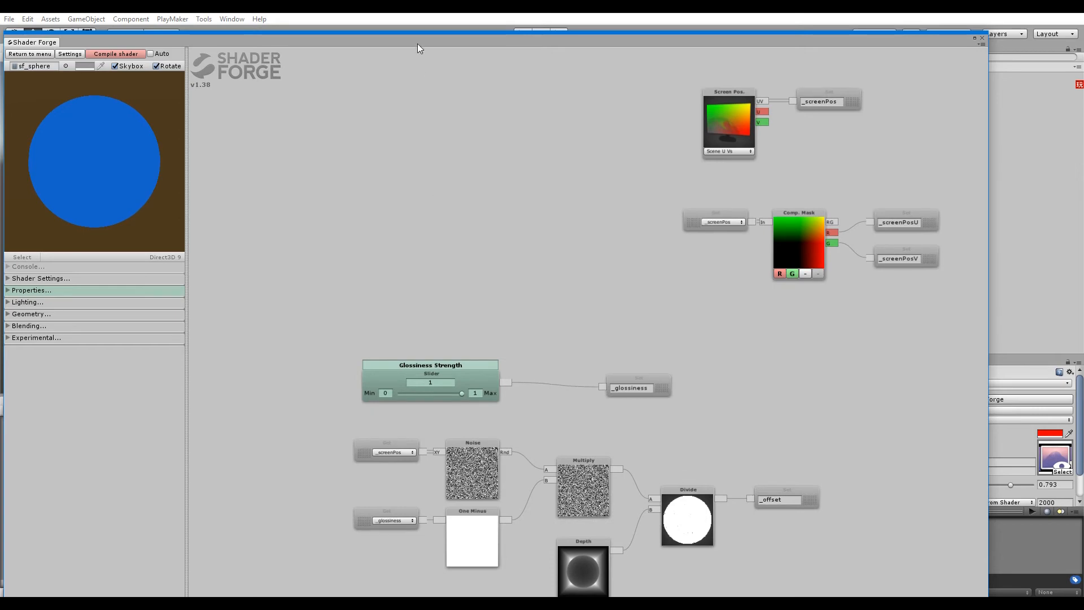
drag(418, 41, 359, 402)
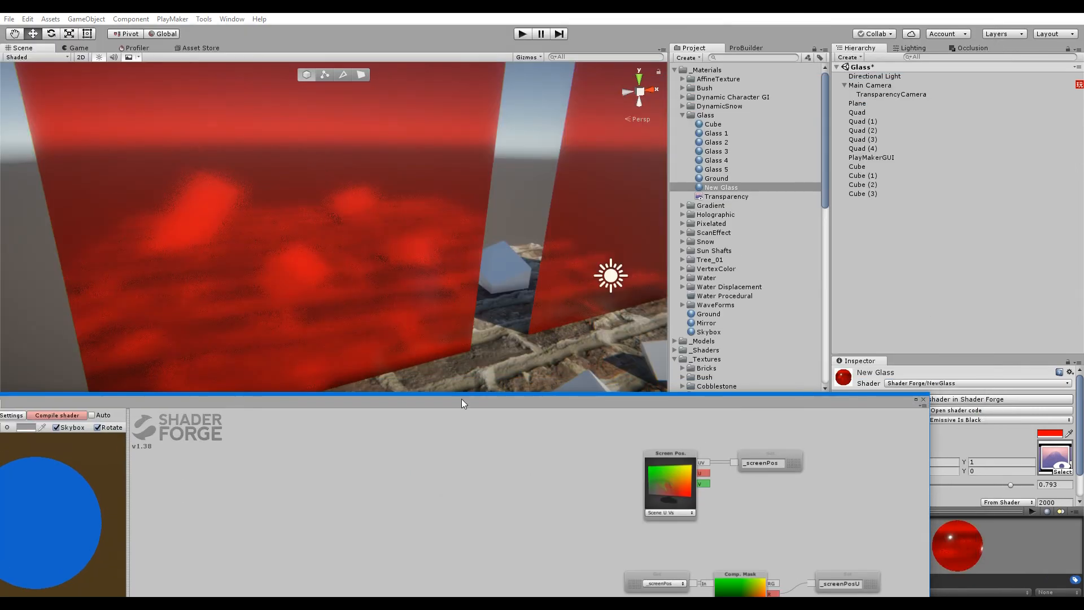
drag(462, 399, 513, 68)
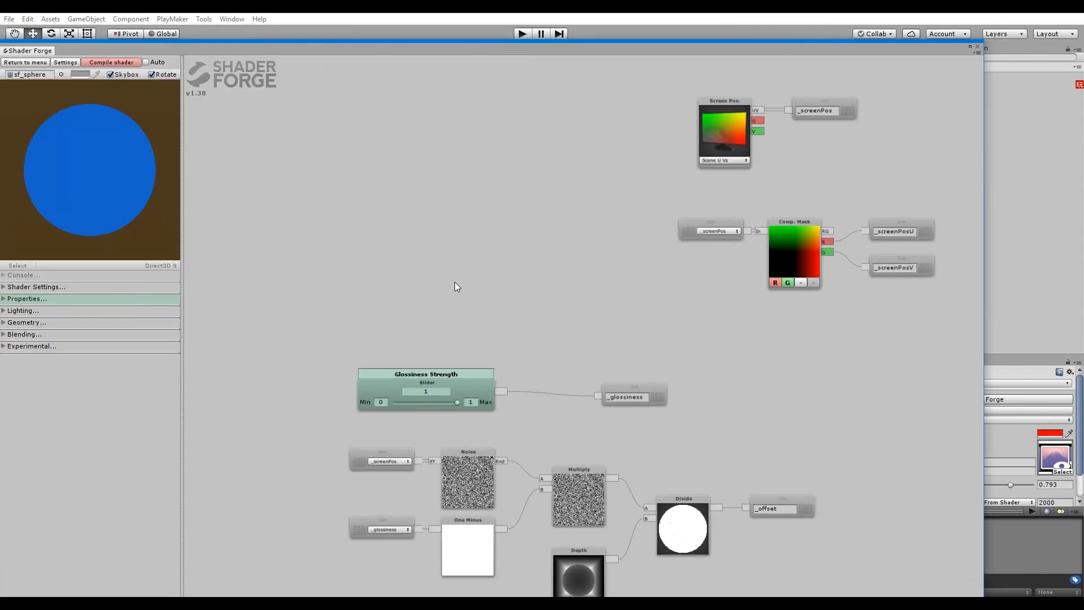
Step: Add a Texture 2D property above the Glossiness Strength slider and name it Glossiness Map
key(t)
drag(455, 282, 468, 320)
click(467, 278)
scroll(449, 313, up, 1)
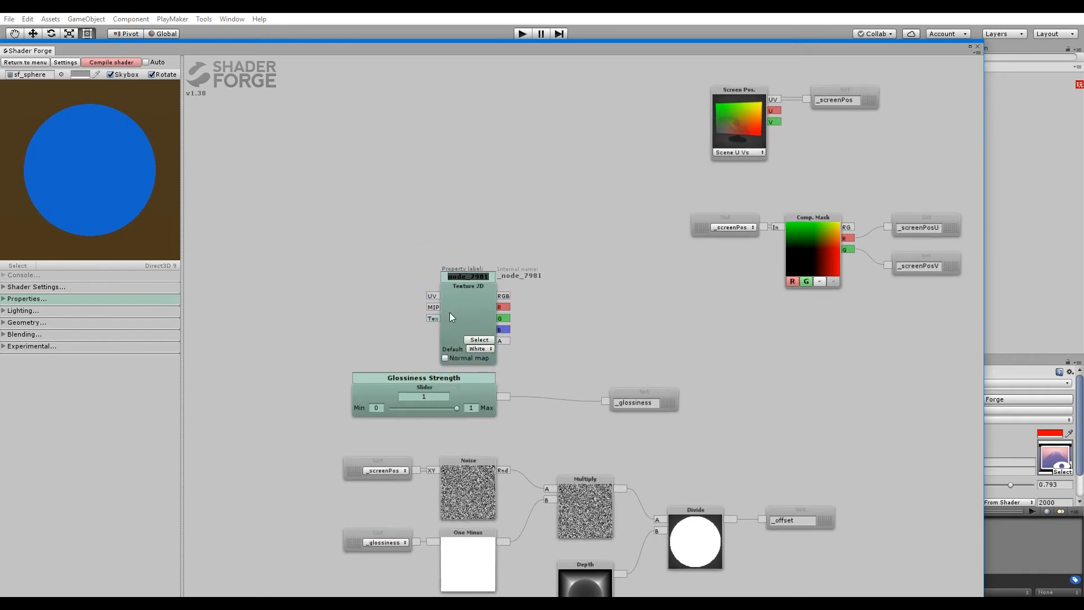
text(Gl)
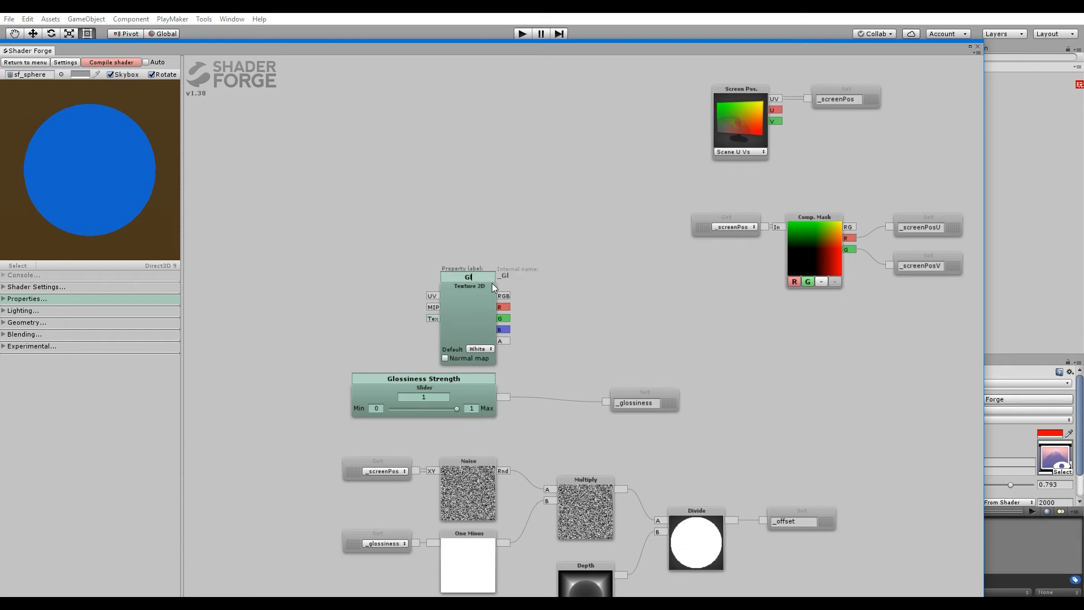
text(ossiness Ma)
key(Return)
Step: Multiply the Glossiness Map's red channel by Glossiness Strength and feed the product into the _glossiness node
key(m)
click(581, 334)
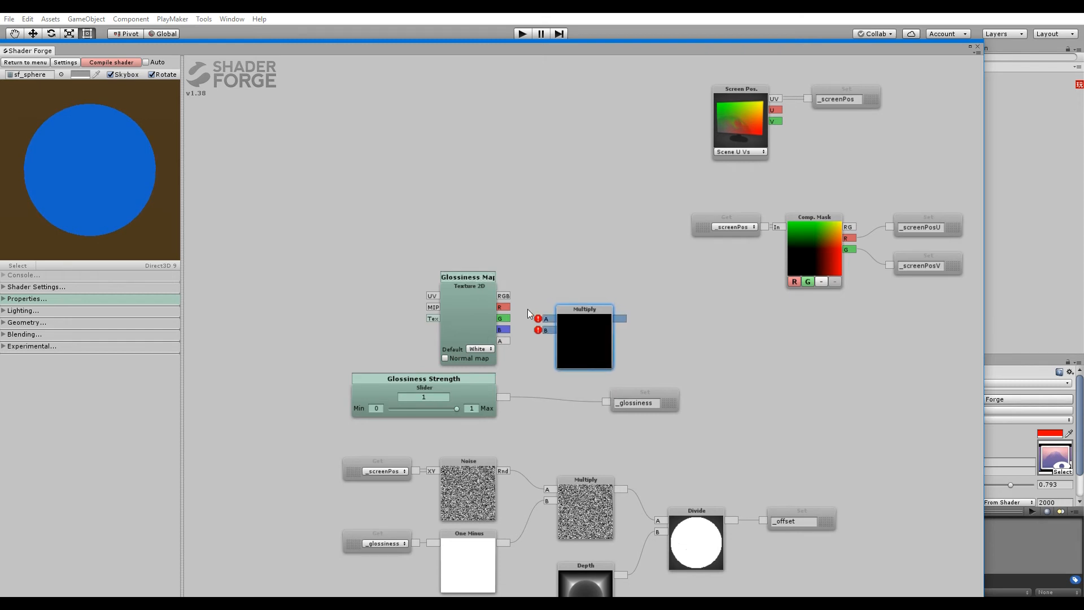
drag(503, 307, 546, 320)
drag(503, 399, 553, 332)
drag(626, 397, 653, 318)
drag(668, 311, 663, 311)
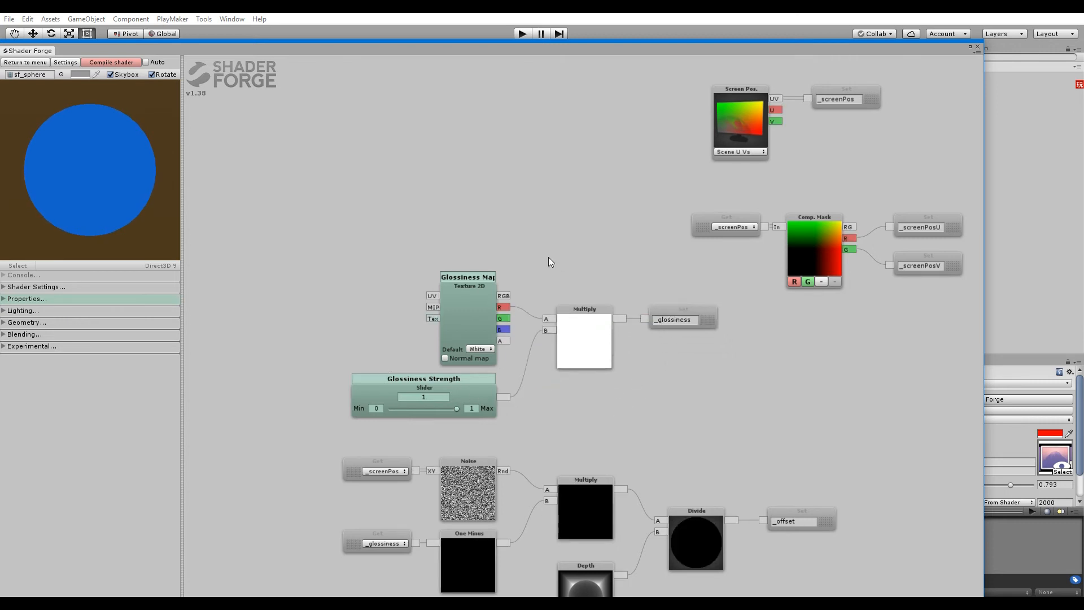
Step: Compile the shader and move the Shader Forge window out of the way of the scene and material settings
drag(527, 414, 516, 269)
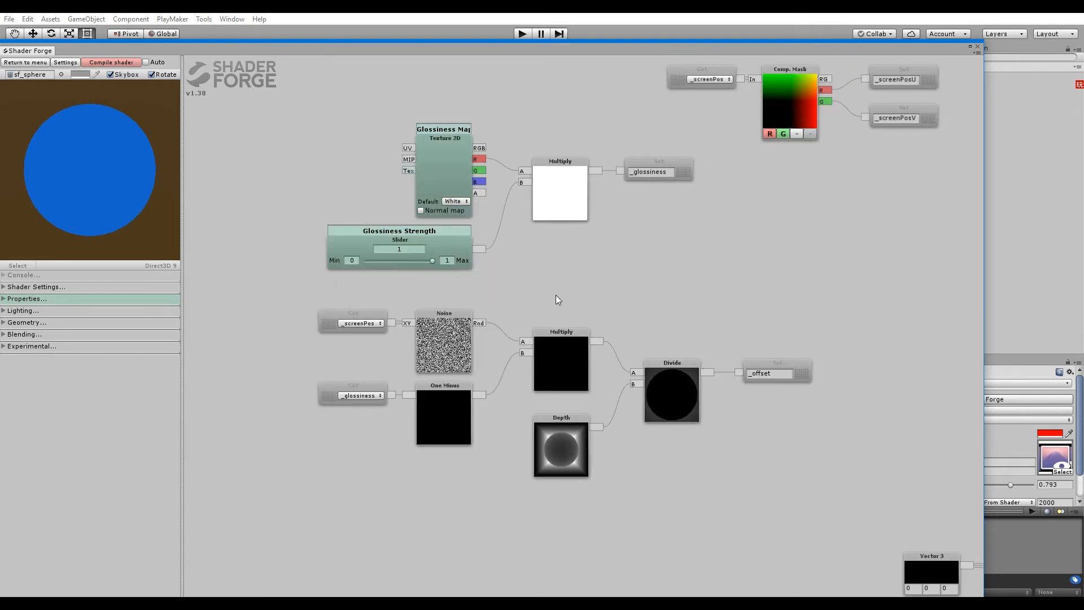
click(100, 66)
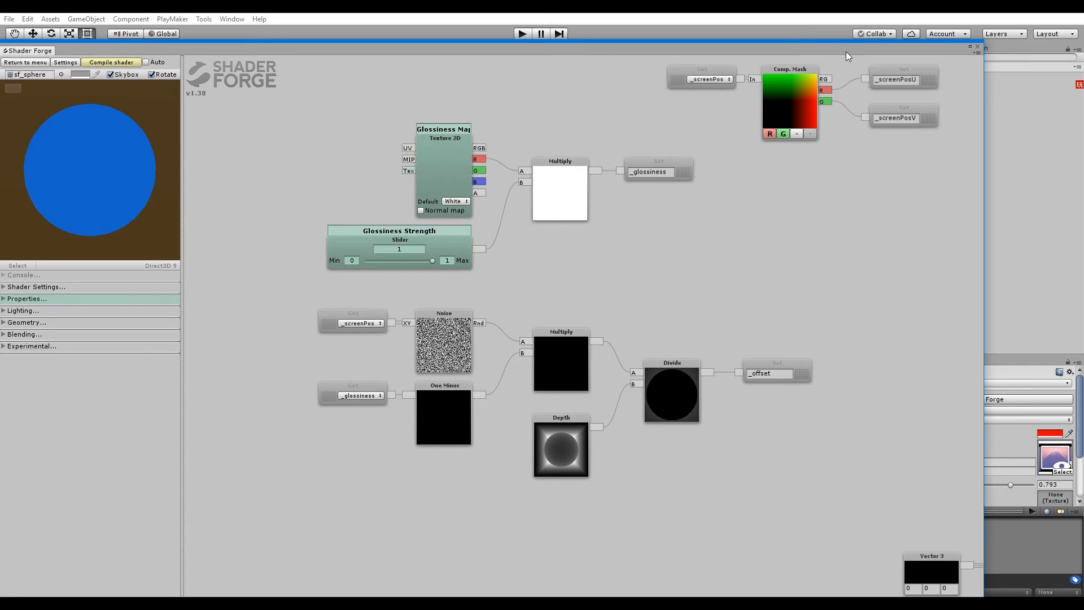
drag(847, 50, 514, 491)
Step: Assign the stained_glass_spec texture as the New Glass material's Glossiness Map and set Glossiness Strength to 1
scroll(1033, 463, down, 2)
click(1064, 446)
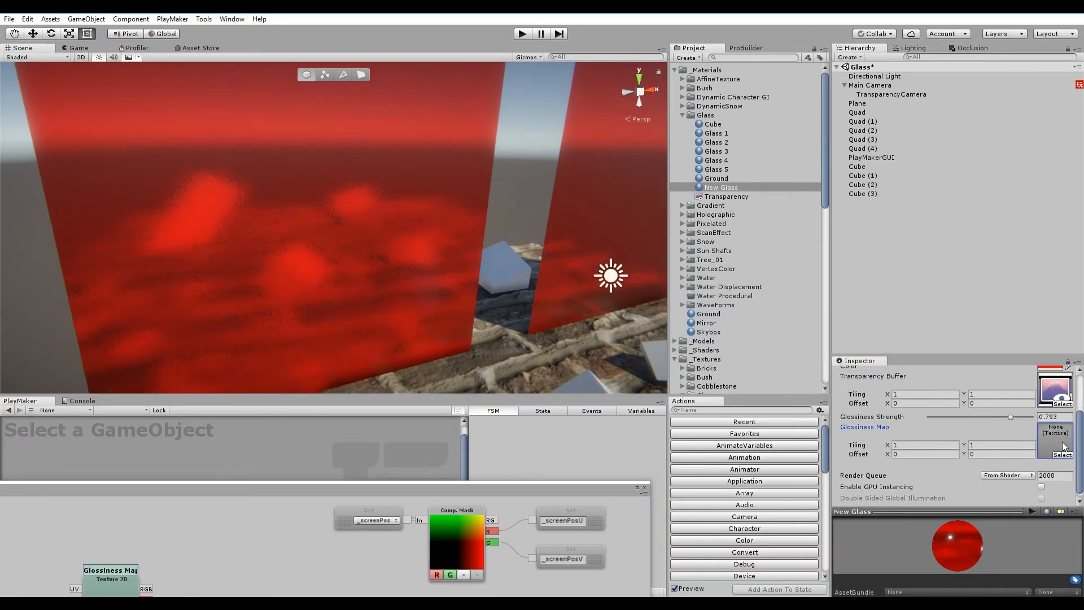
scroll(745, 266, down, 5)
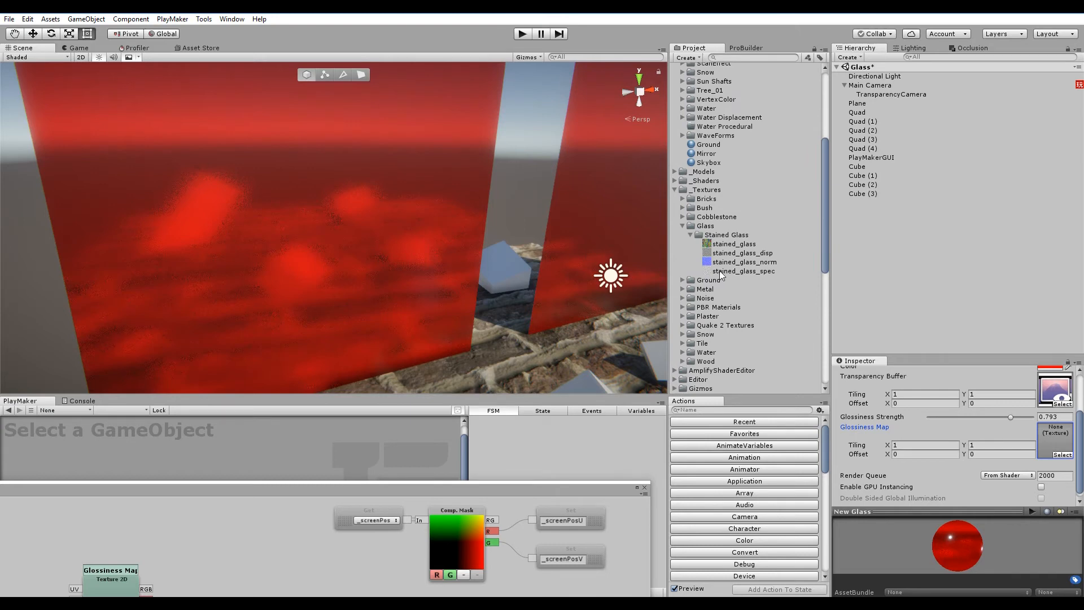
drag(720, 274, 1035, 420)
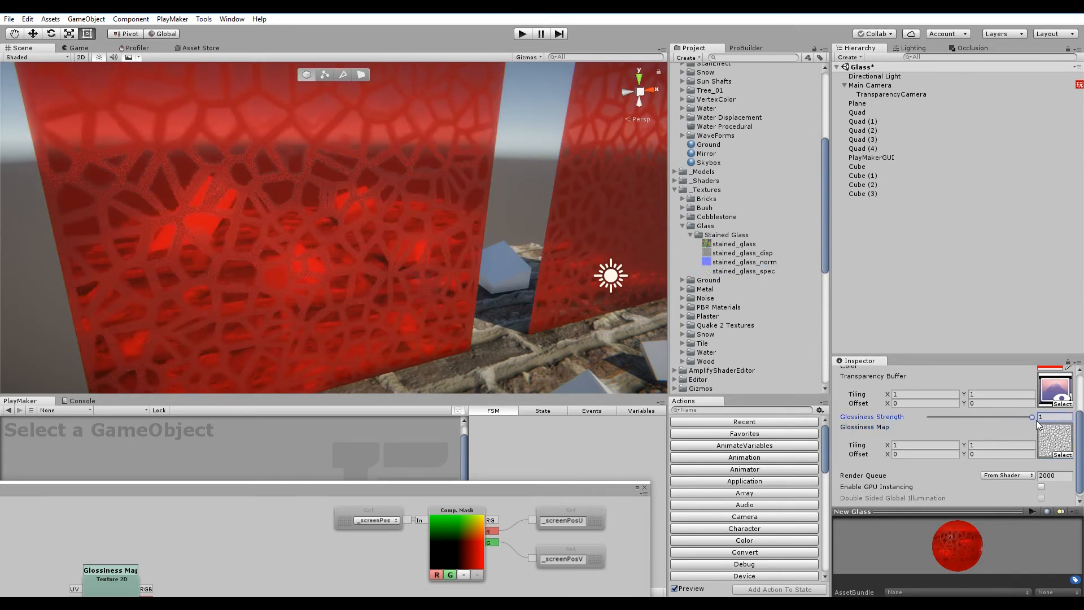
Step: Play the scene in the Game view and examine the stained-glass blur pattern from different distances and angles
alt+drag(398, 236, 290, 203)
click(78, 48)
click(523, 34)
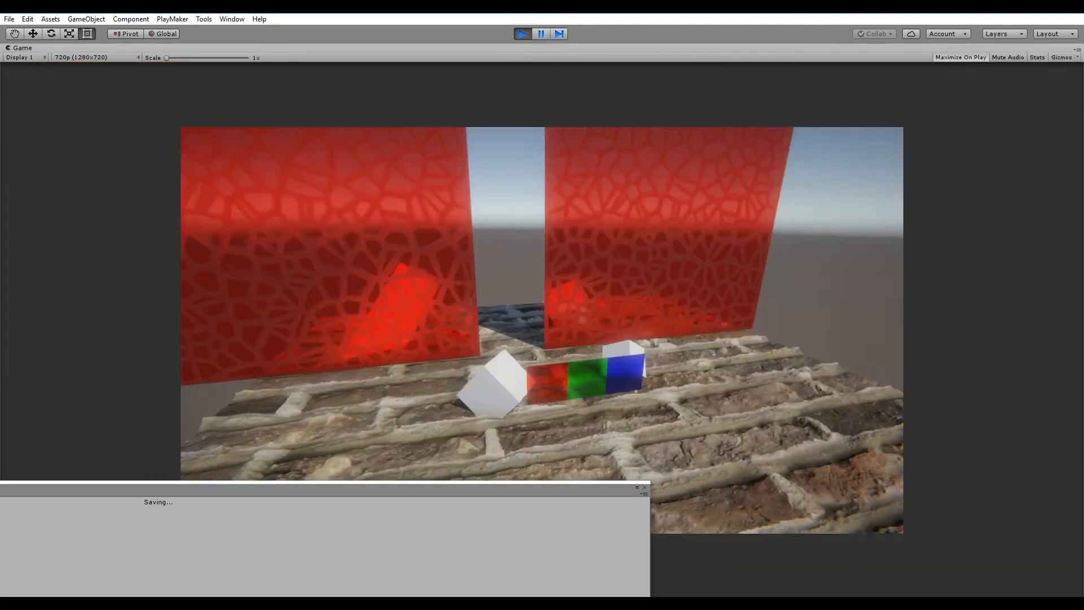
key(w)
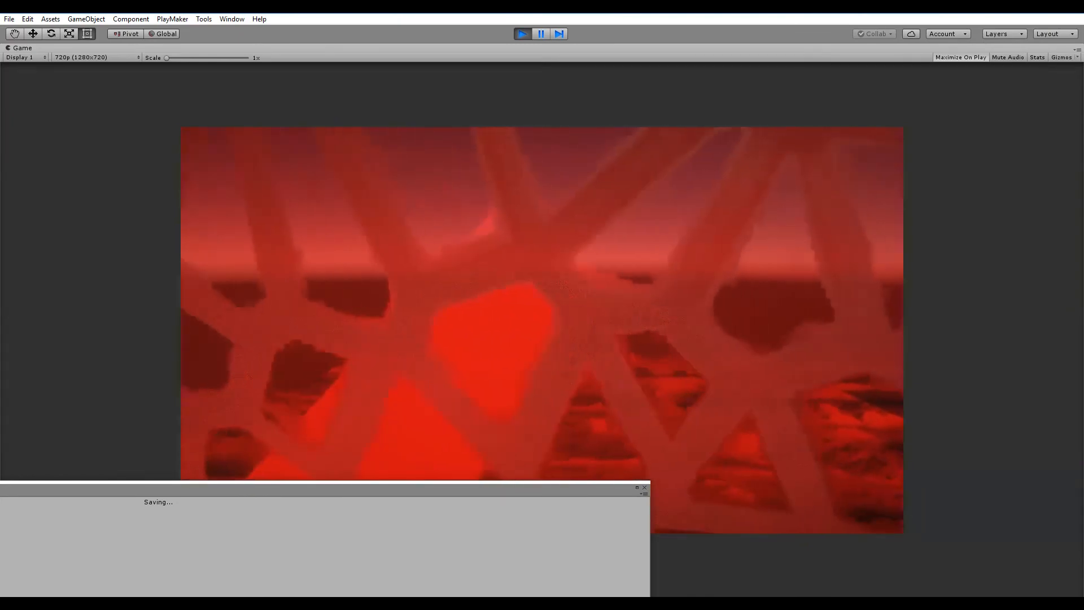
key(d)
key(a)
key(s)
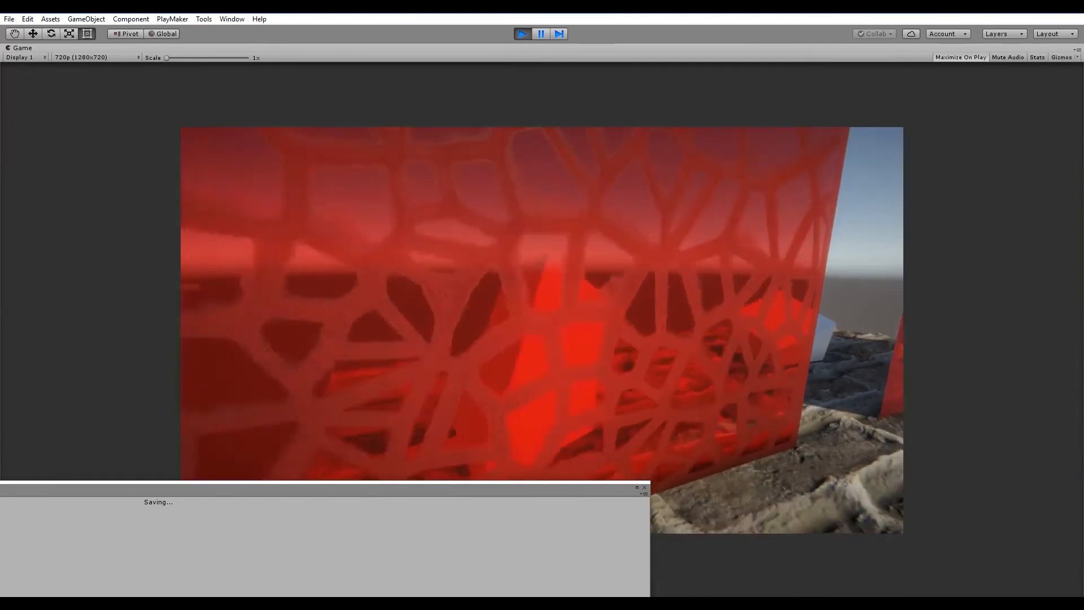
key(w)
key(w)
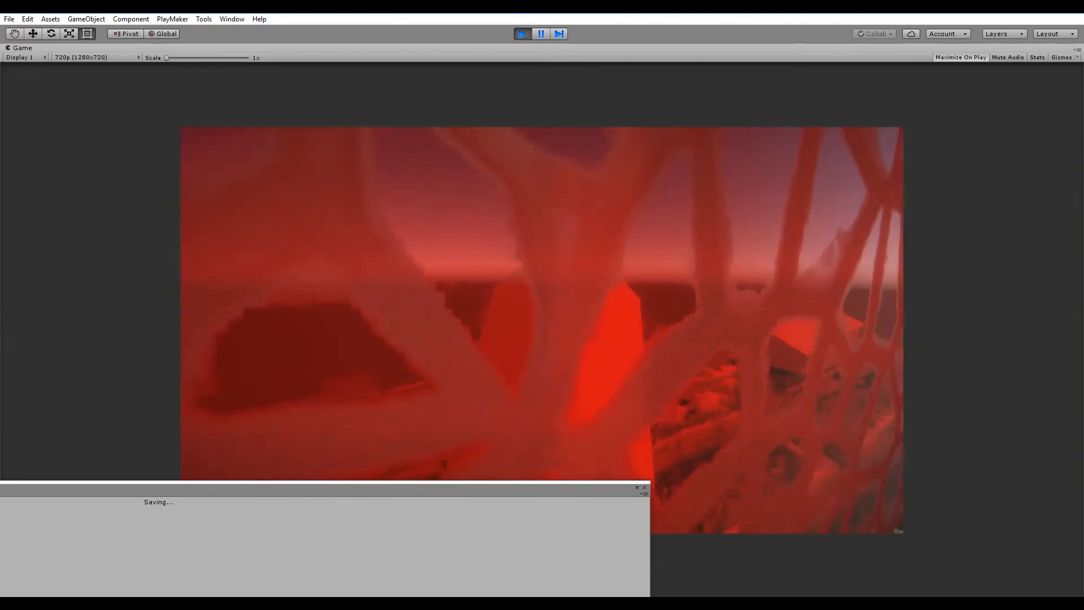
key(s)
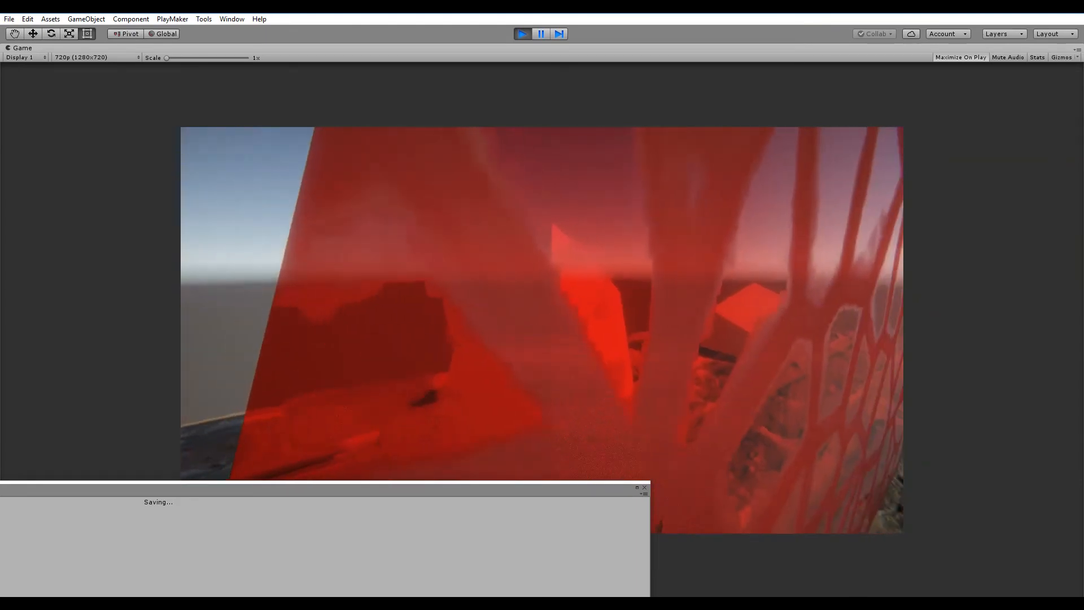
key(w)
key(s)
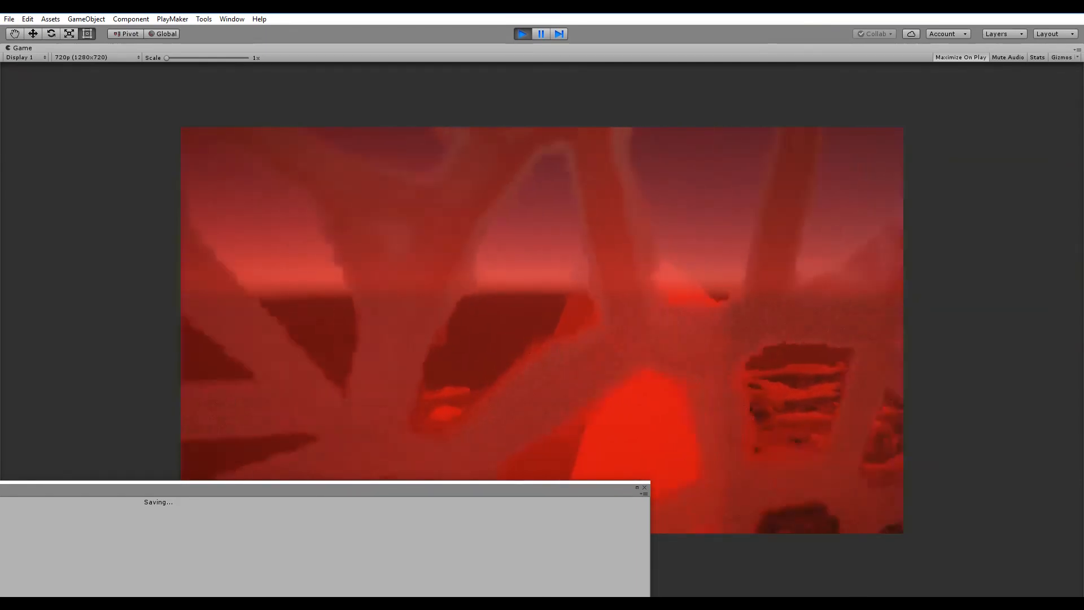
key(d)
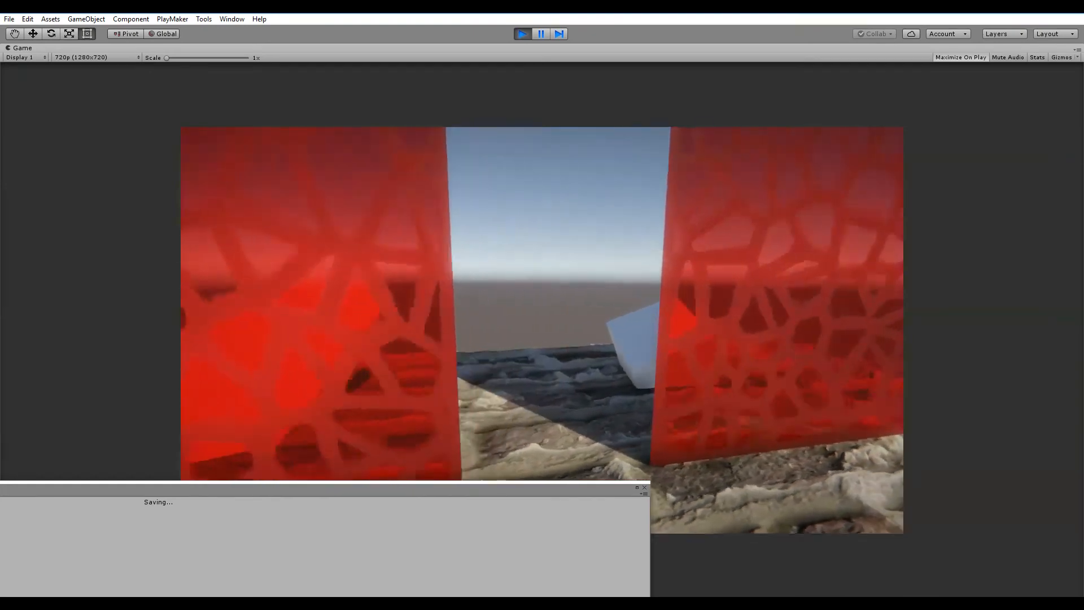
key(s)
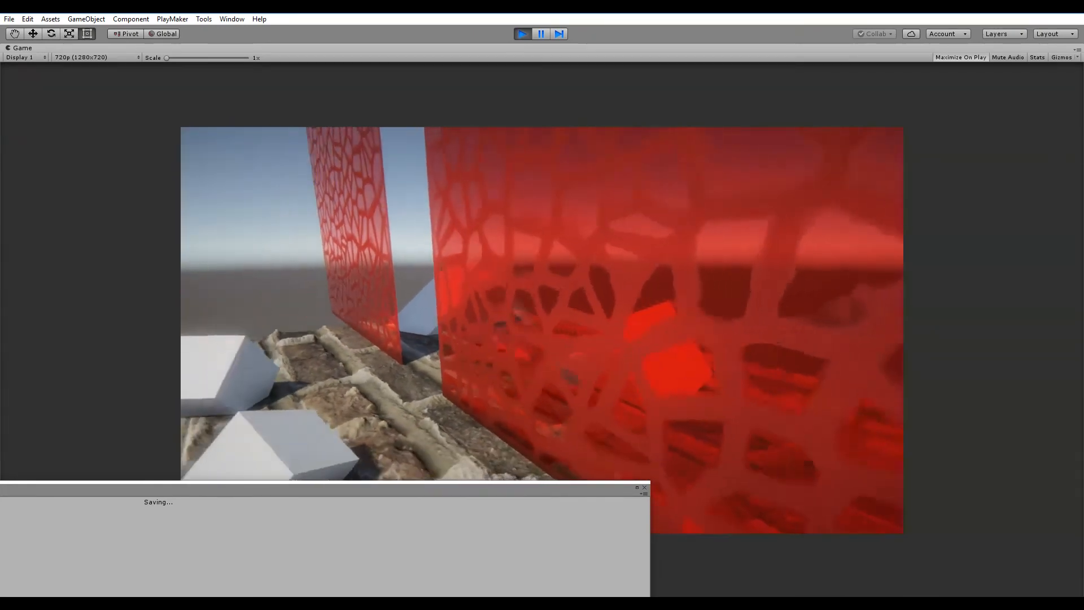
Step: Examine the specular highlight on the upper part of the patterned glass pane from below
key(w)
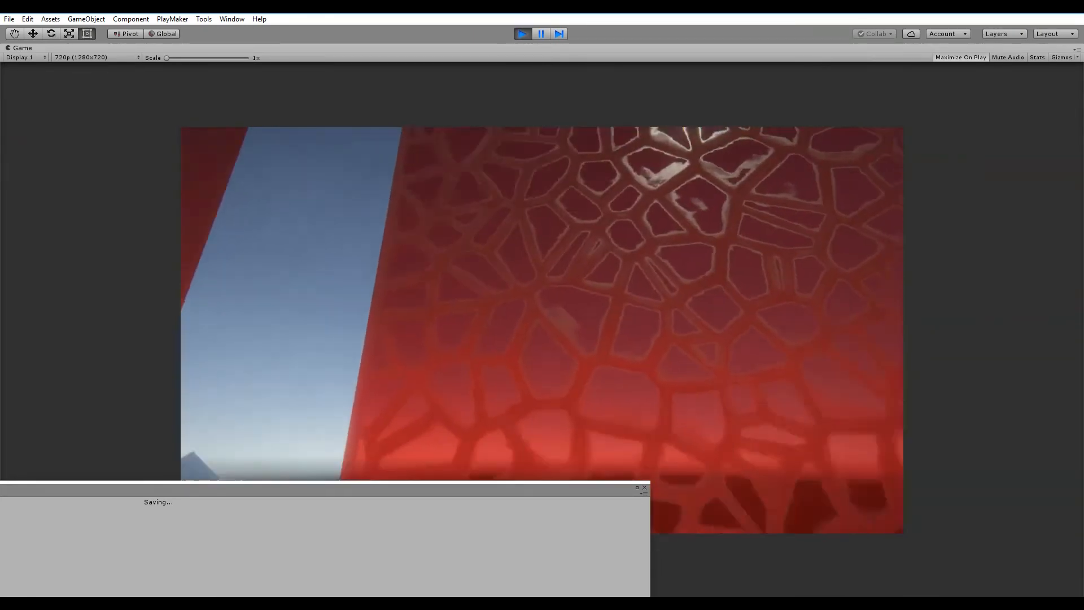
key(s)
key(w)
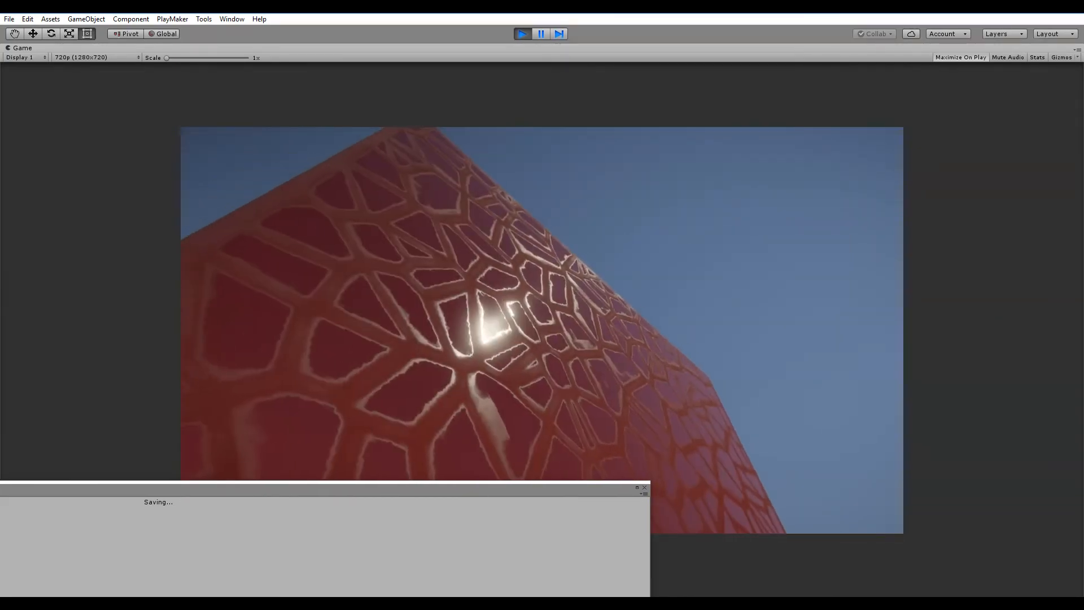
key(d)
key(a)
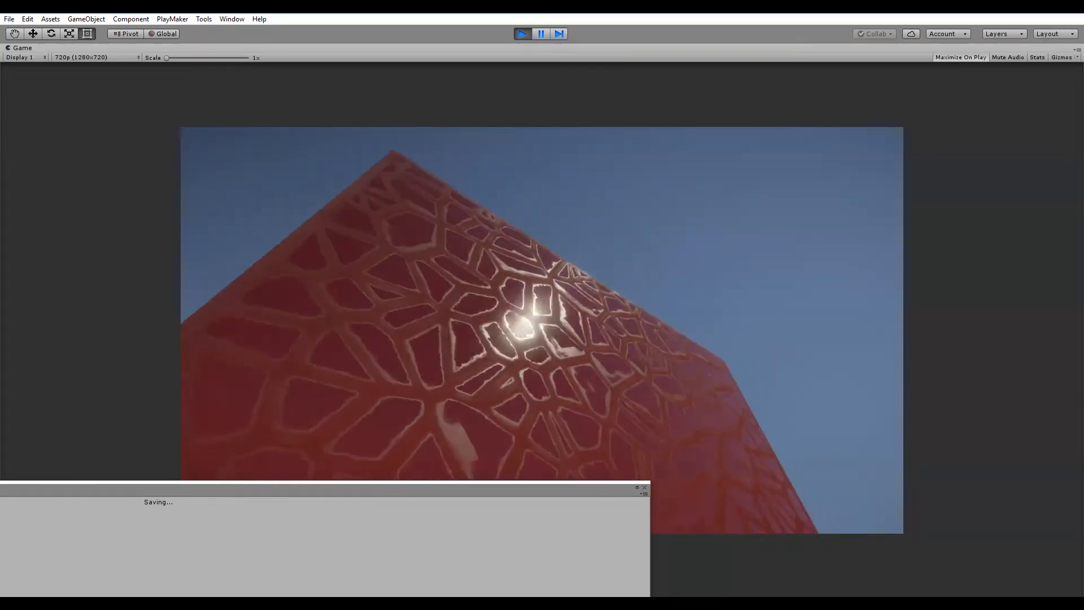
Step: Examine the patterned glass panes and their highlights from further angles, and exit play mode
key(w)
key(d)
key(s)
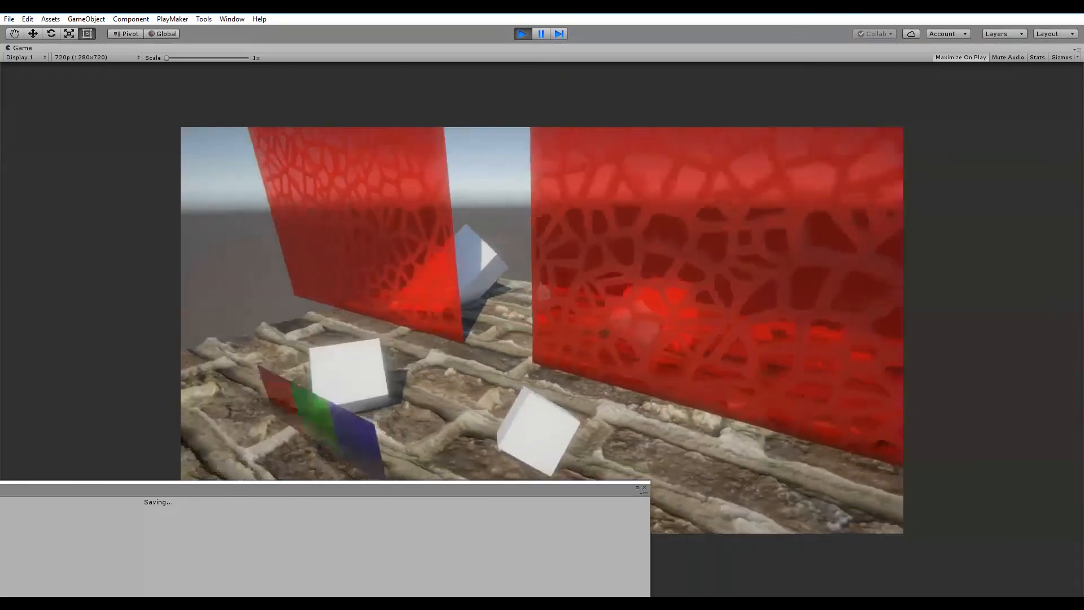
key(a)
key(w)
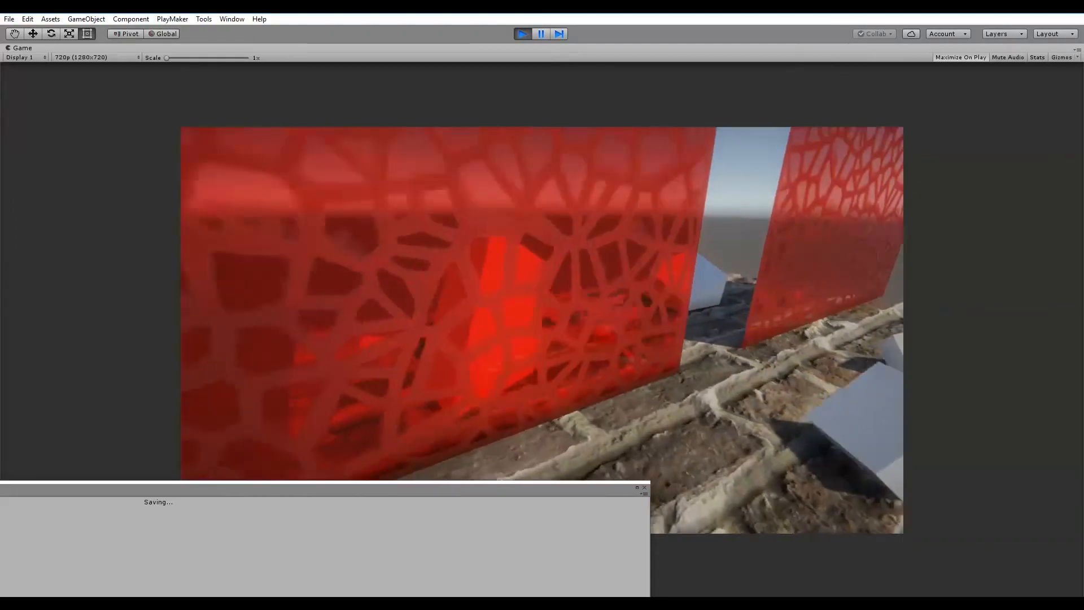
key(d)
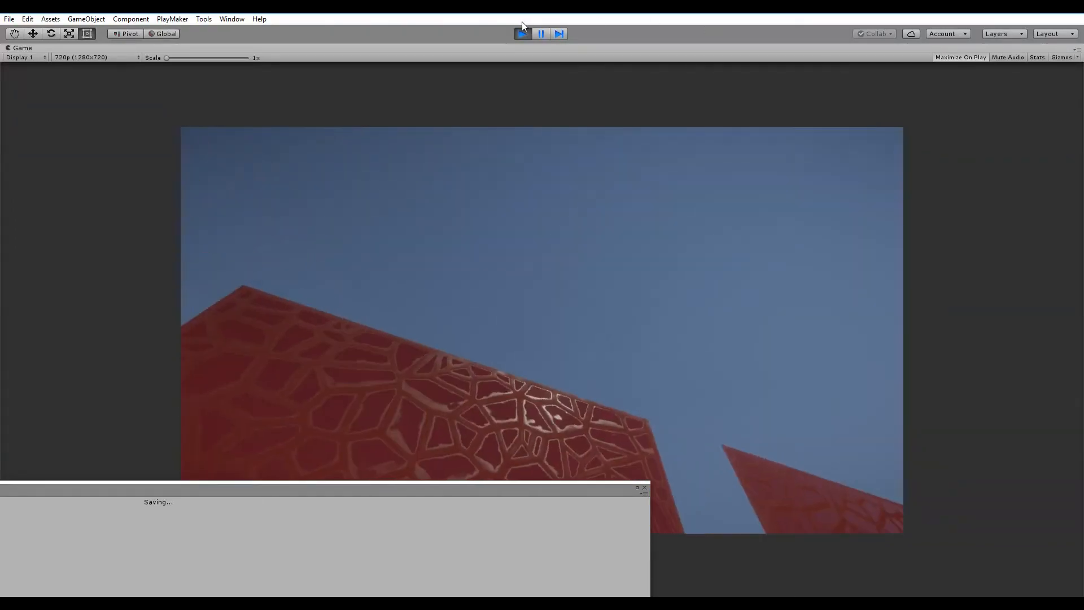
click(523, 33)
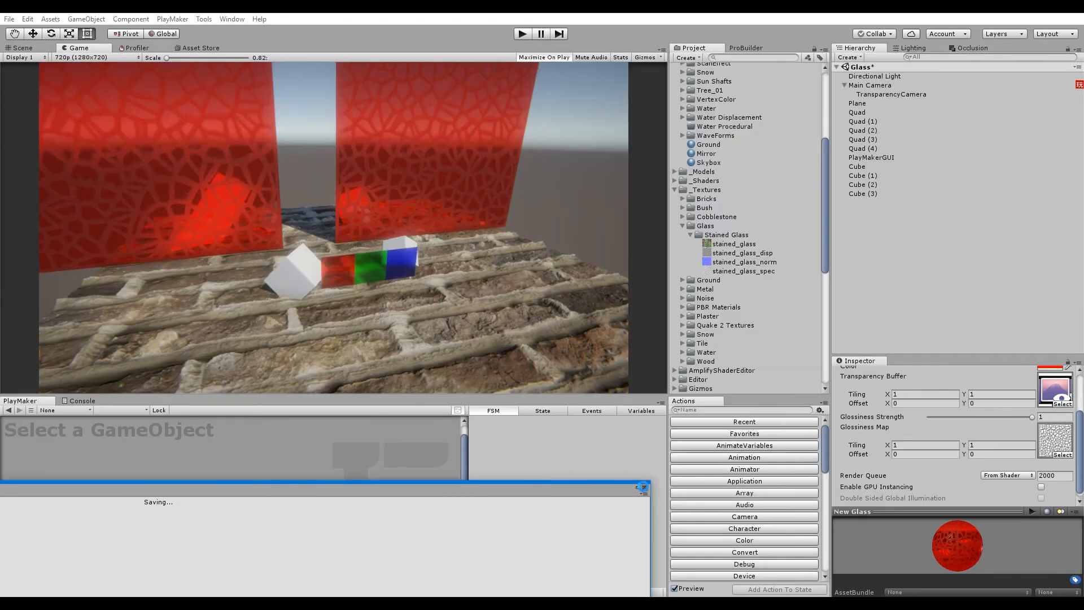
Step: Close the stalled Shader Forge window and reopen the New Glass material's shader for node editing
click(644, 487)
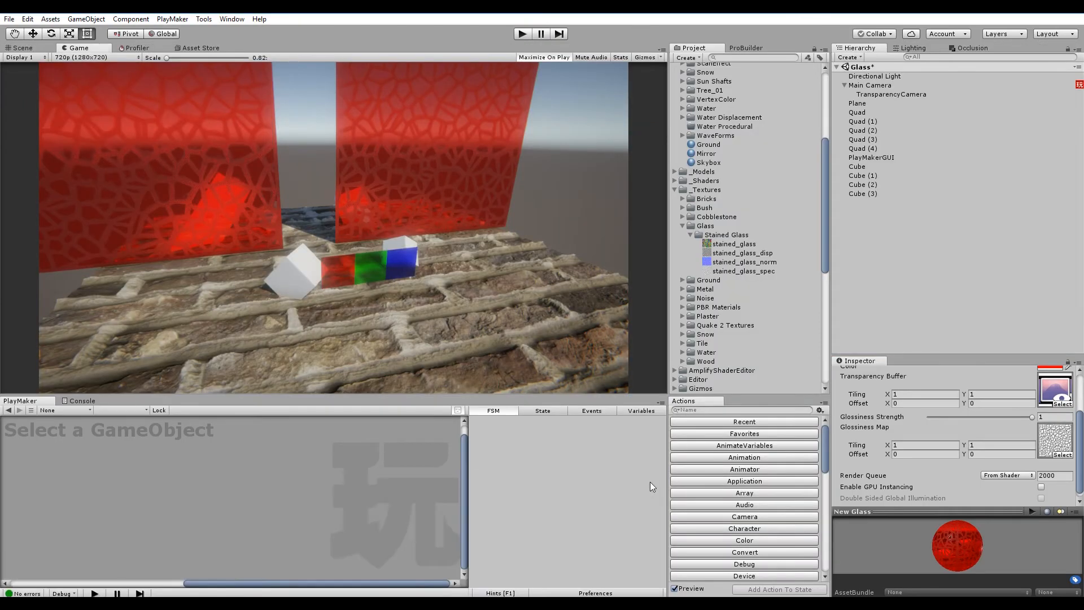
scroll(988, 415, up, 4)
click(951, 399)
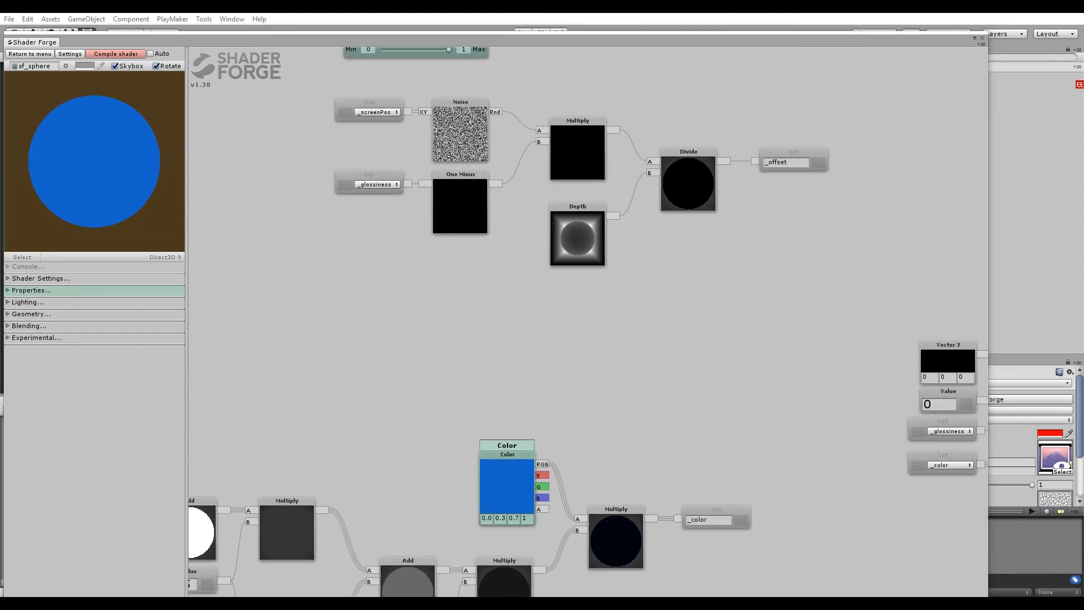
Step: Move the noise, depth and _offset node group directly beneath the Glossiness Map and Glossiness Strength nodes
scroll(526, 429, down, 5)
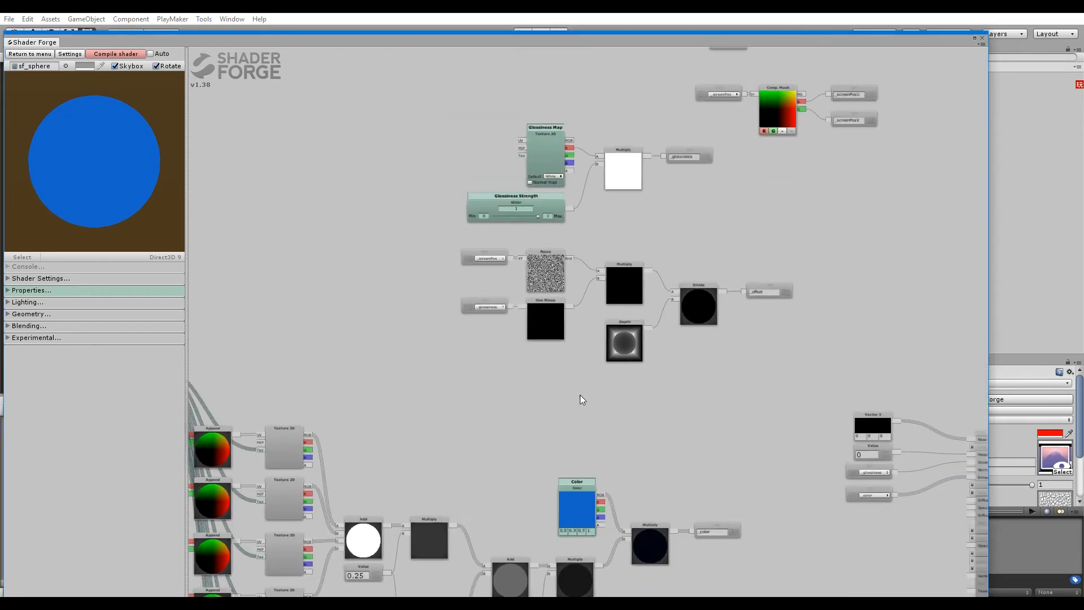
drag(785, 268, 520, 363)
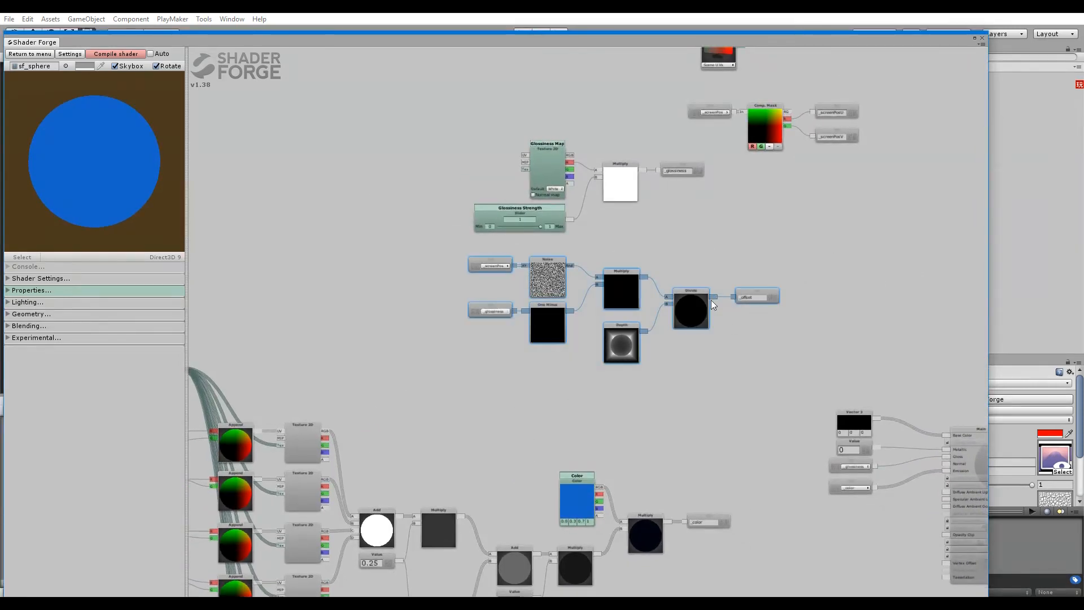
drag(785, 239, 348, 482)
drag(604, 424, 508, 405)
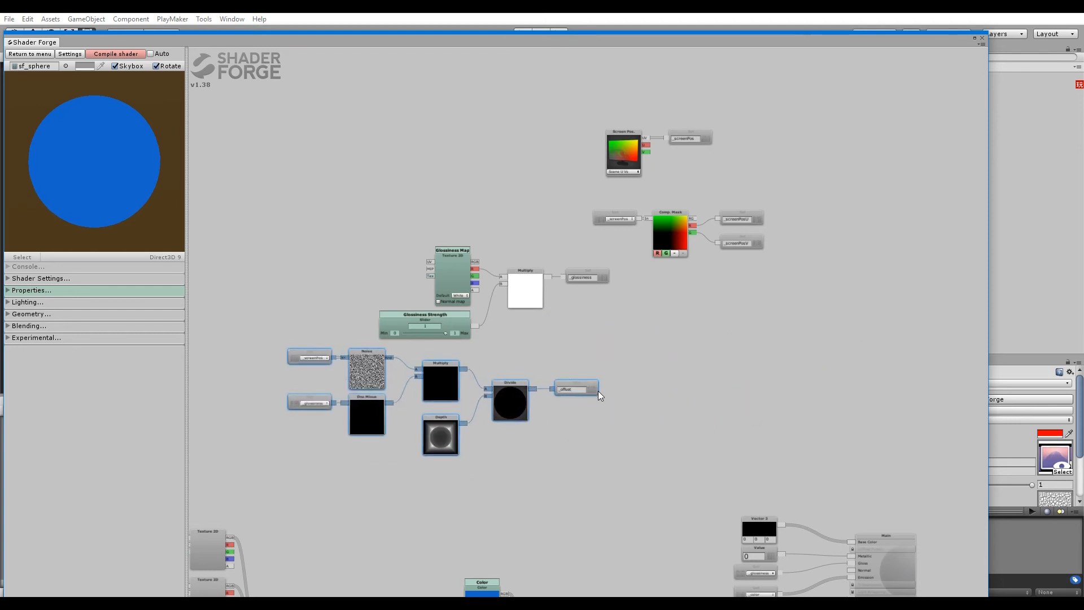
drag(598, 391, 612, 400)
Step: Stack the Screen Pos. and Component Mask node groups in line above the glossiness nodes
drag(798, 89, 567, 259)
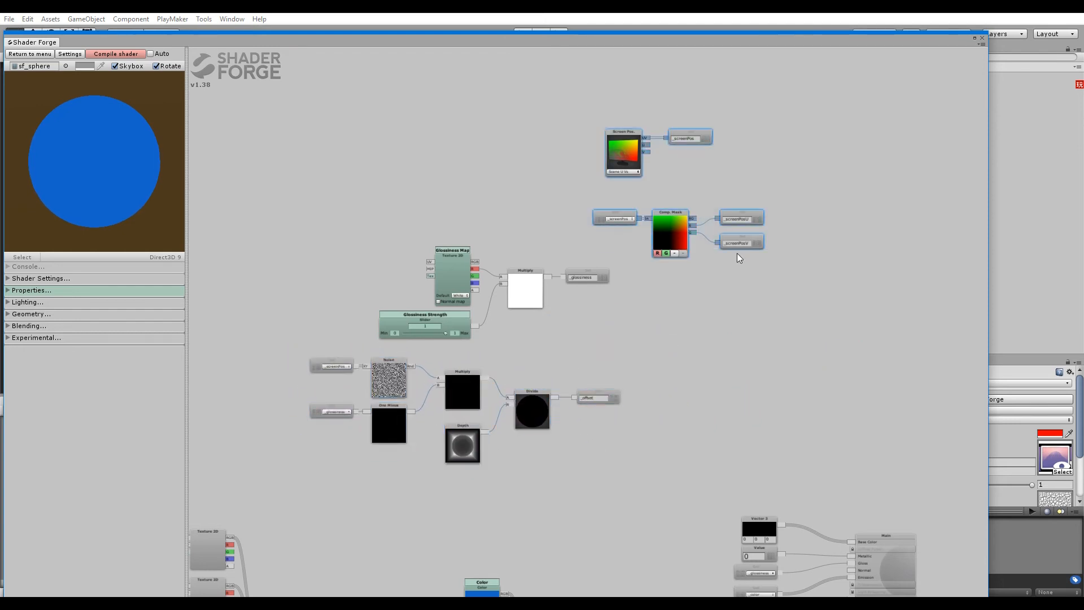
drag(659, 214, 605, 222)
drag(567, 83, 411, 159)
drag(554, 111, 602, 131)
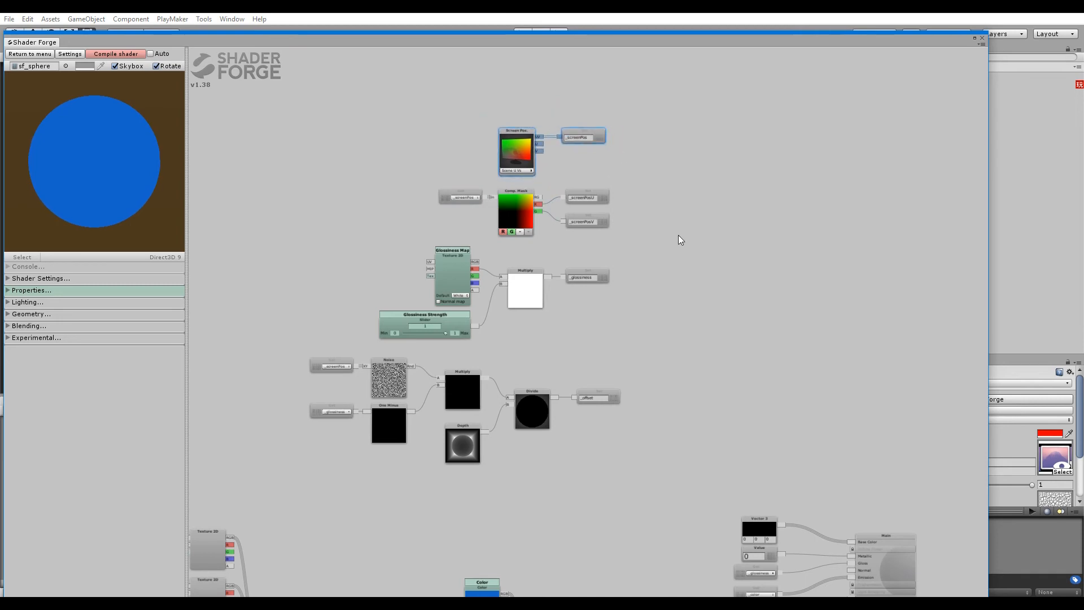
click(733, 202)
Step: Move the whole blur sampling and color network up closer to the _offset nodes
middle_drag(630, 468, 652, 242)
middle_drag(600, 322, 699, 273)
scroll(625, 293, down, 10)
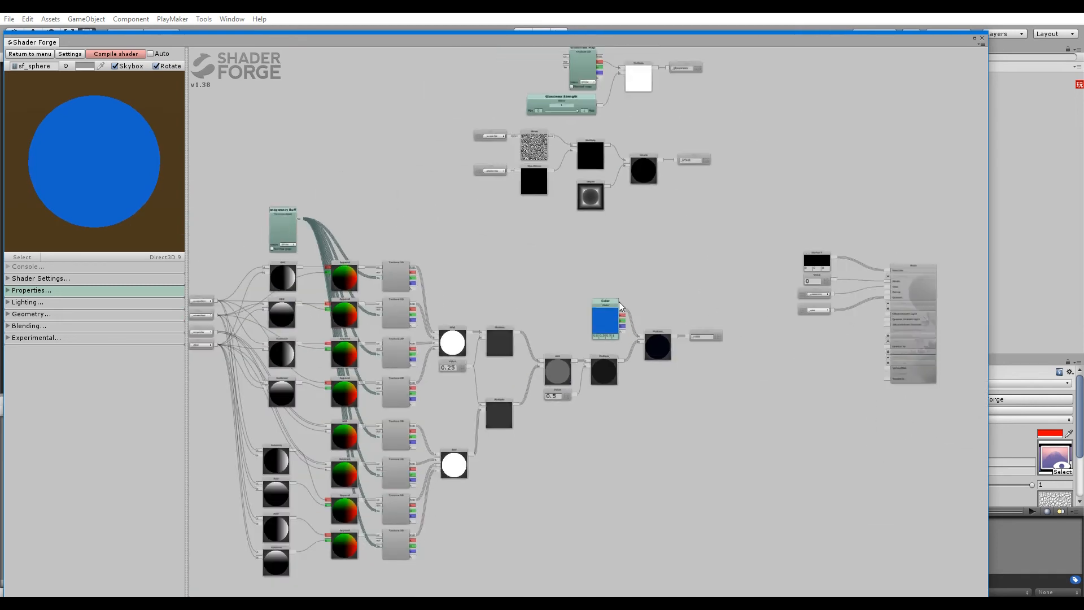
drag(314, 242, 741, 518)
drag(708, 296, 705, 267)
click(718, 180)
Step: Add a Texture 2D property node in the empty area beside the screen position nodes and name it Normal Map
middle_drag(547, 108, 549, 265)
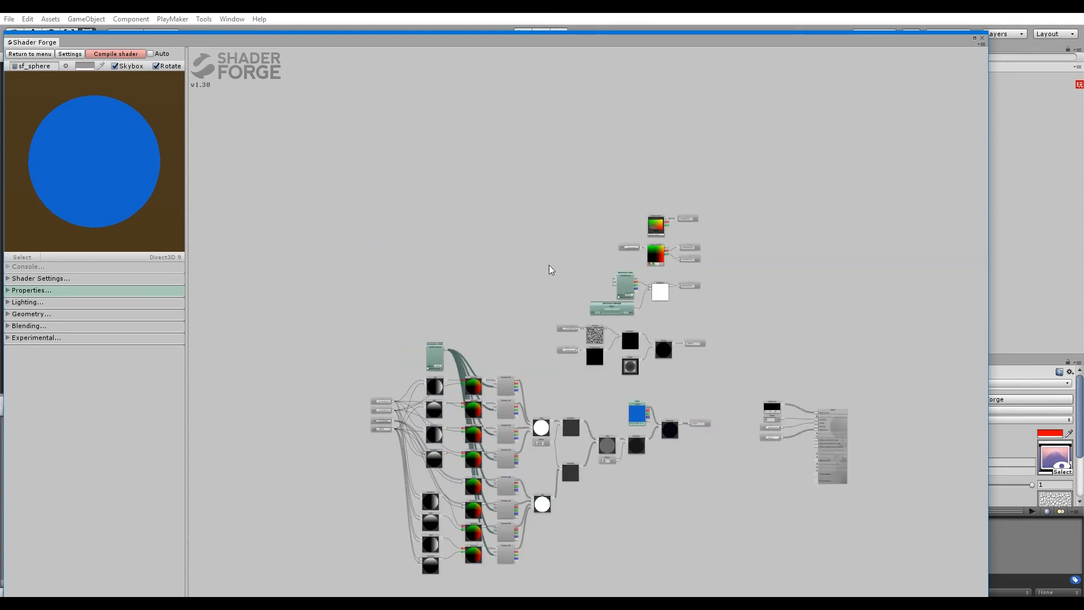
scroll(550, 243, up, 10)
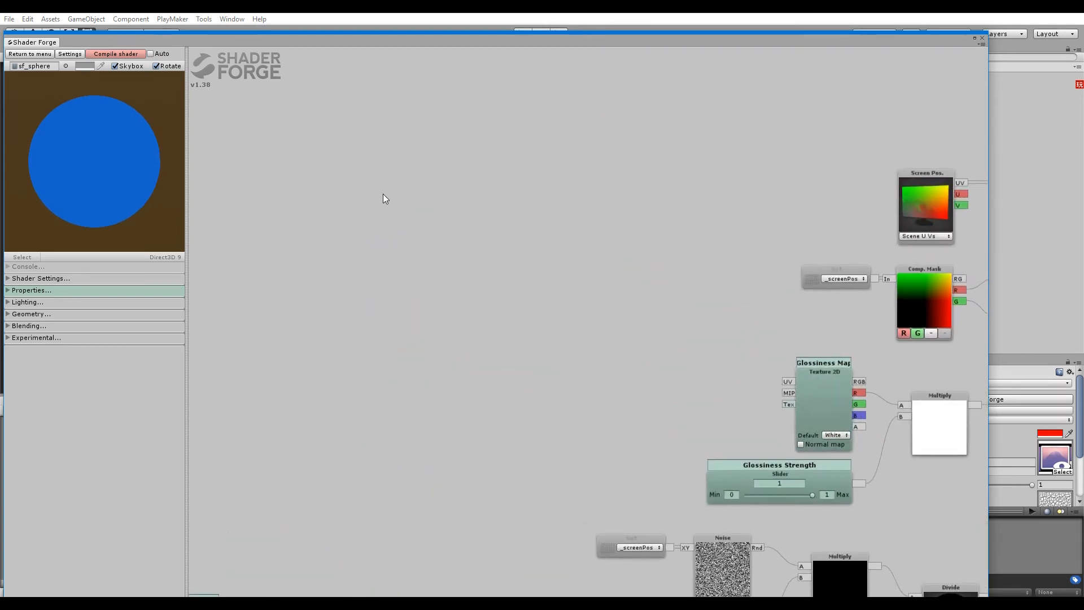
click(383, 194)
click(397, 160)
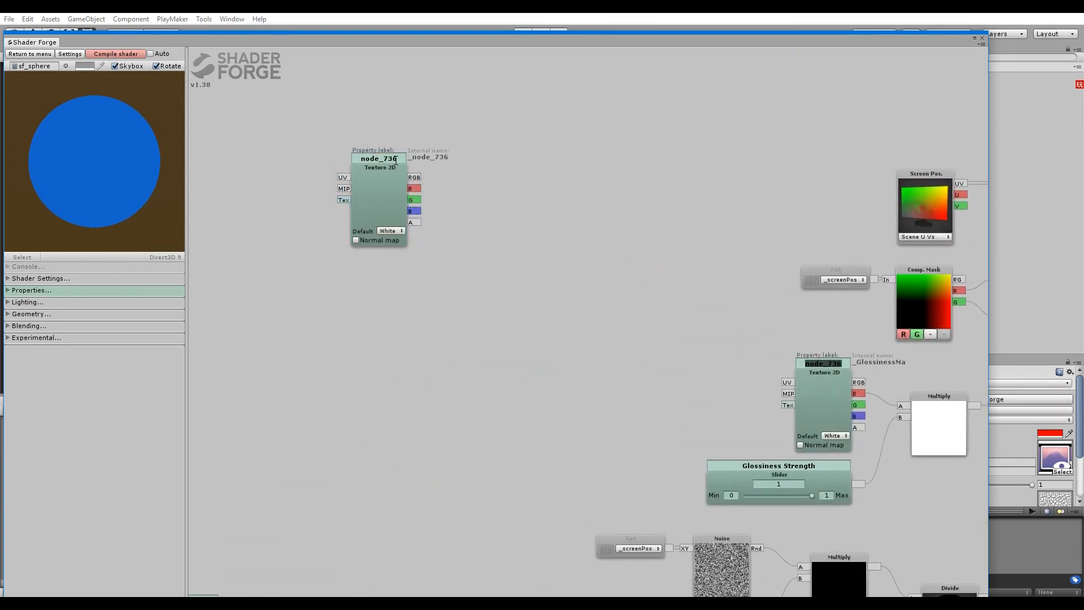
drag(396, 159, 352, 161)
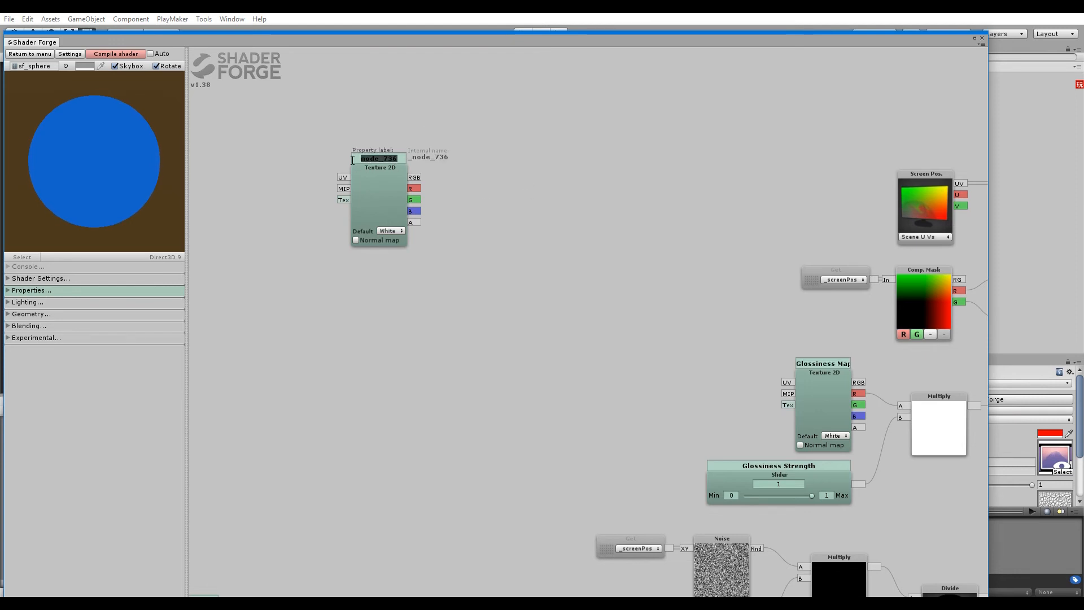
text(Normal Map)
click(553, 232)
Step: Feed the Normal Map's RGB output into a new Component Mask that keeps the R and G channels
key(c)
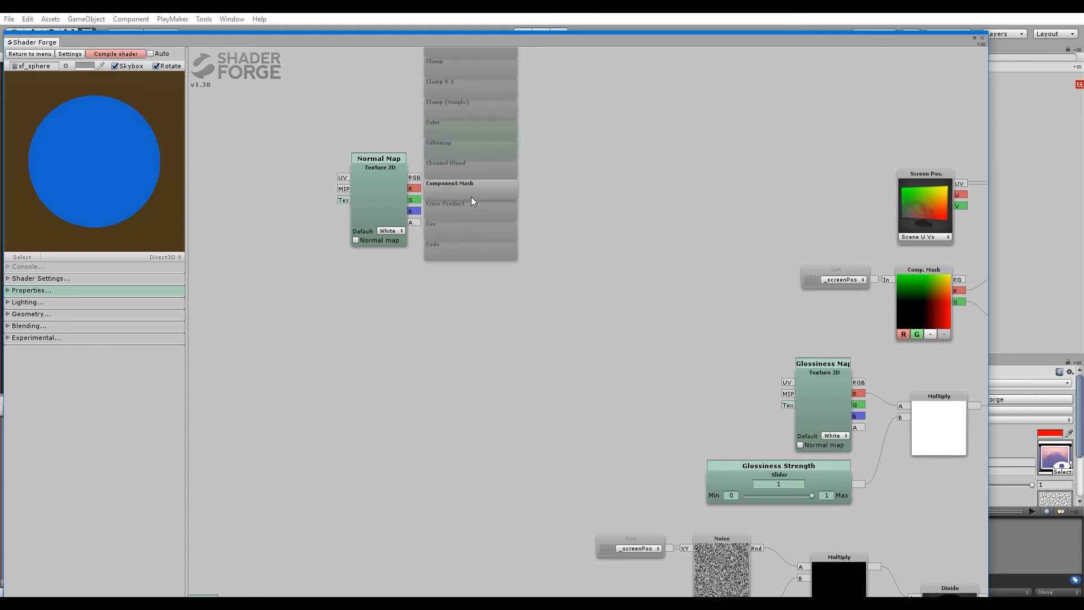
click(471, 197)
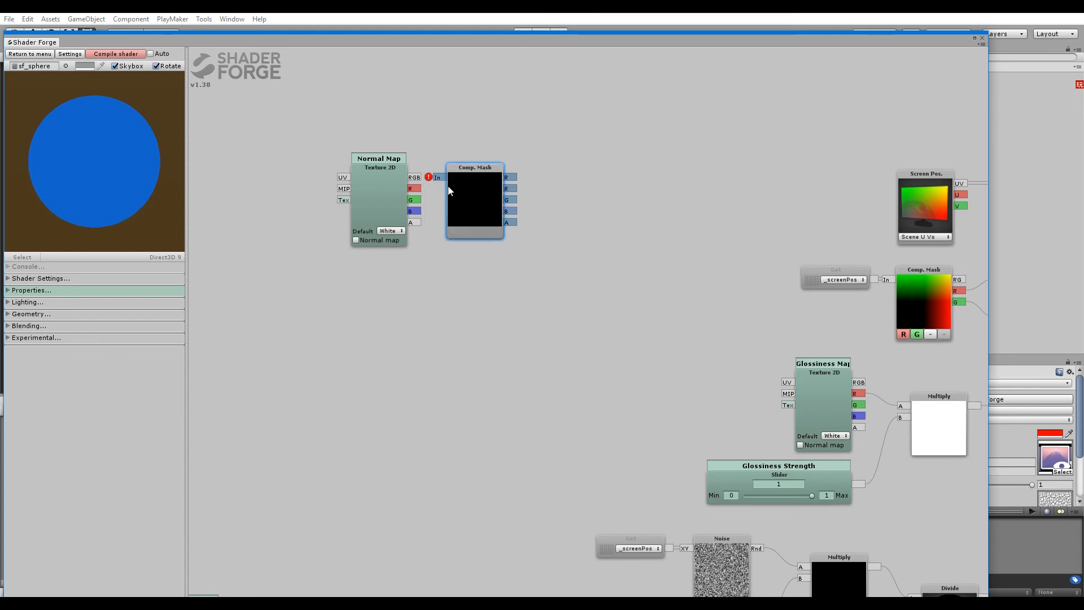
drag(414, 178, 432, 178)
click(478, 232)
click(492, 270)
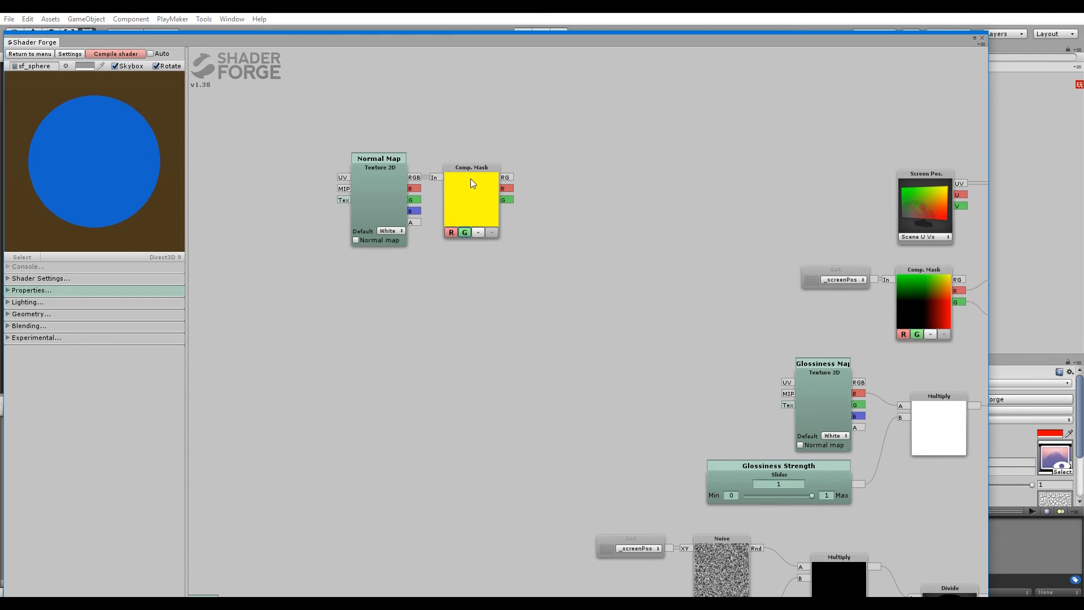
Step: Multiply the masked RG output by a new slider named Normal Strength, placed below the Normal Map node
click(585, 188)
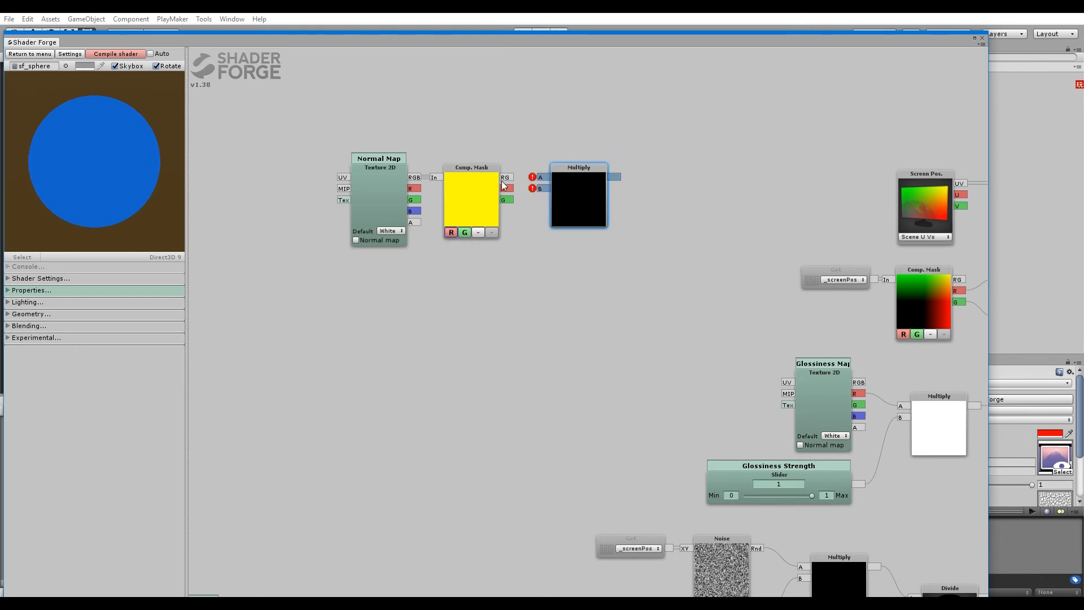
drag(505, 177, 541, 182)
key(s)
click(408, 293)
drag(456, 283, 377, 280)
click(383, 268)
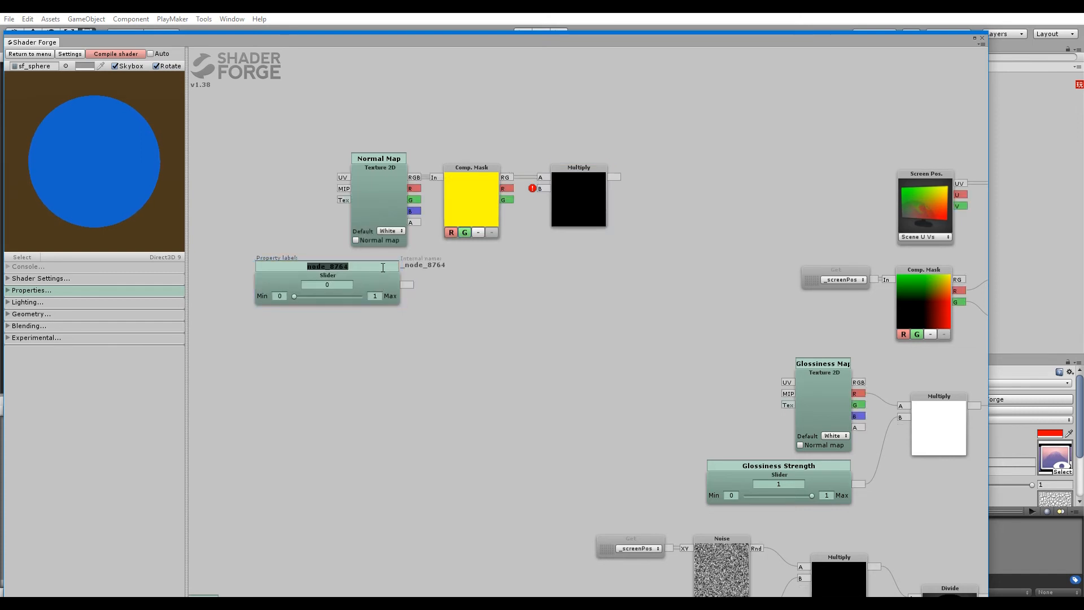
text(S)
text(ormal)
text( Strength)
drag(407, 285, 541, 188)
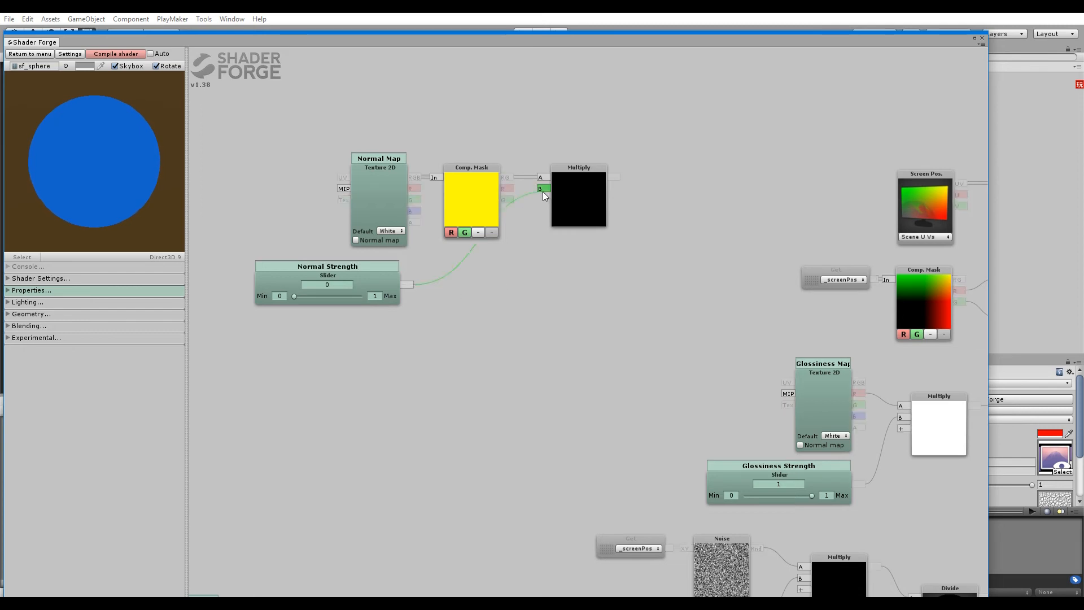
drag(391, 287, 491, 270)
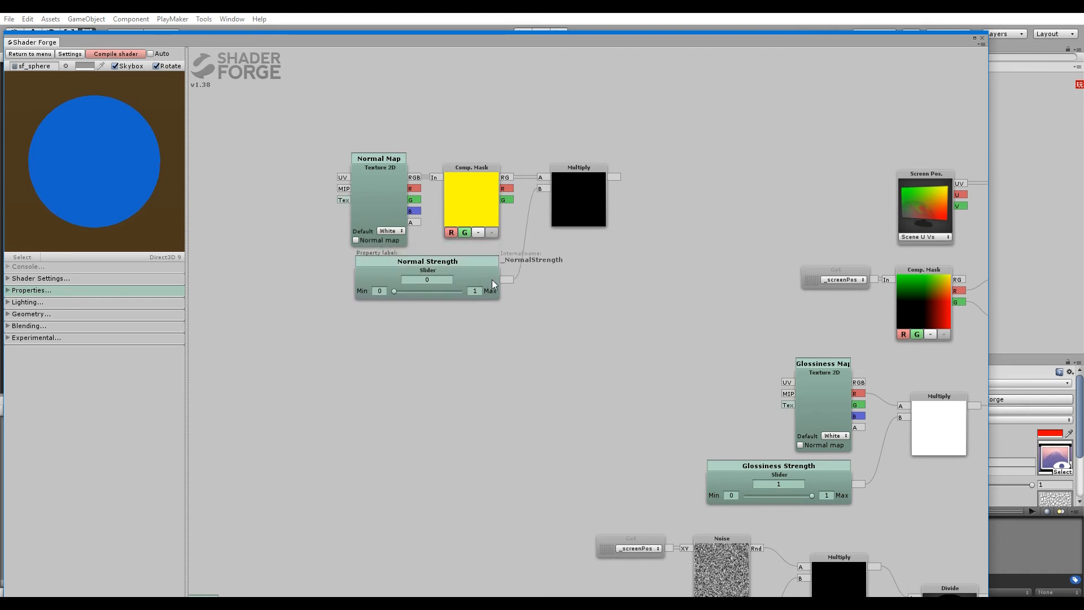
Step: Set the Normal Map texture's default to Bump and mark it as a normal map
click(378, 198)
click(394, 232)
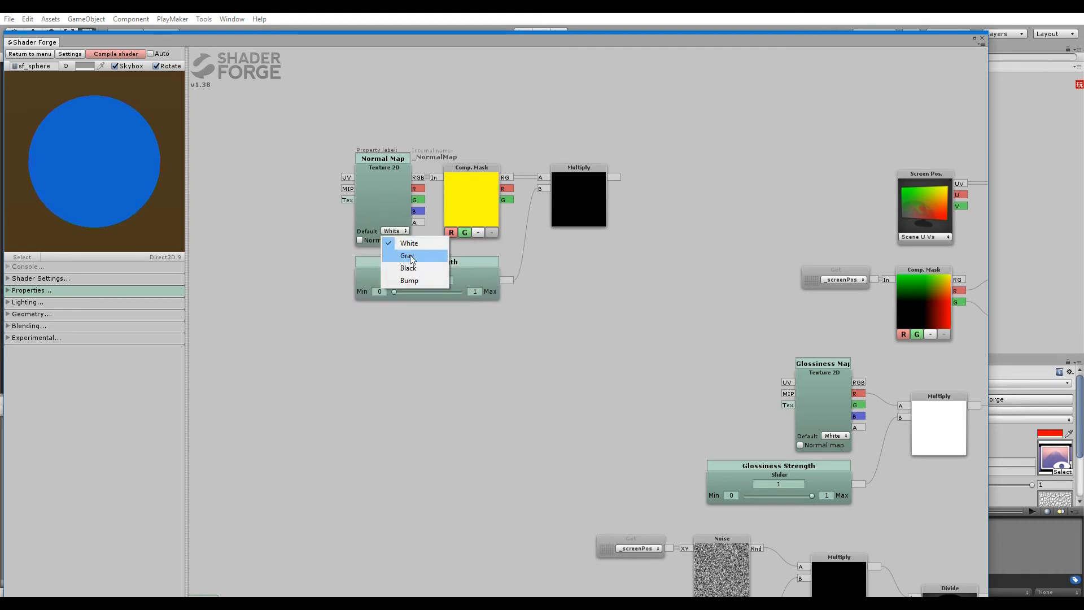
click(408, 280)
click(371, 243)
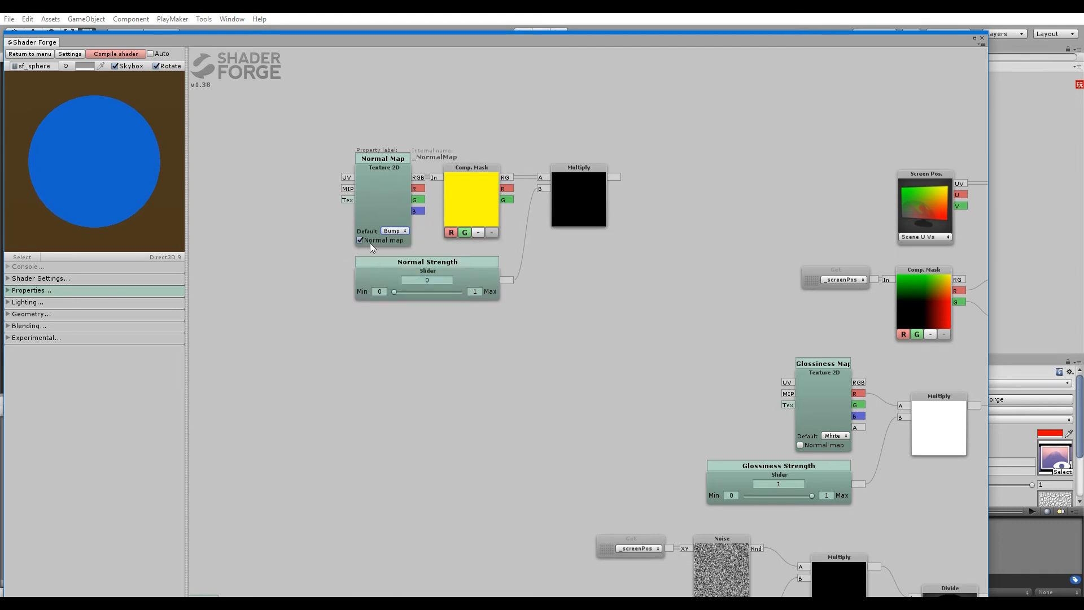
click(283, 188)
Step: Append a Value node of 1 as the blue channel to the multiplied normal RG output
middle_drag(732, 266, 643, 267)
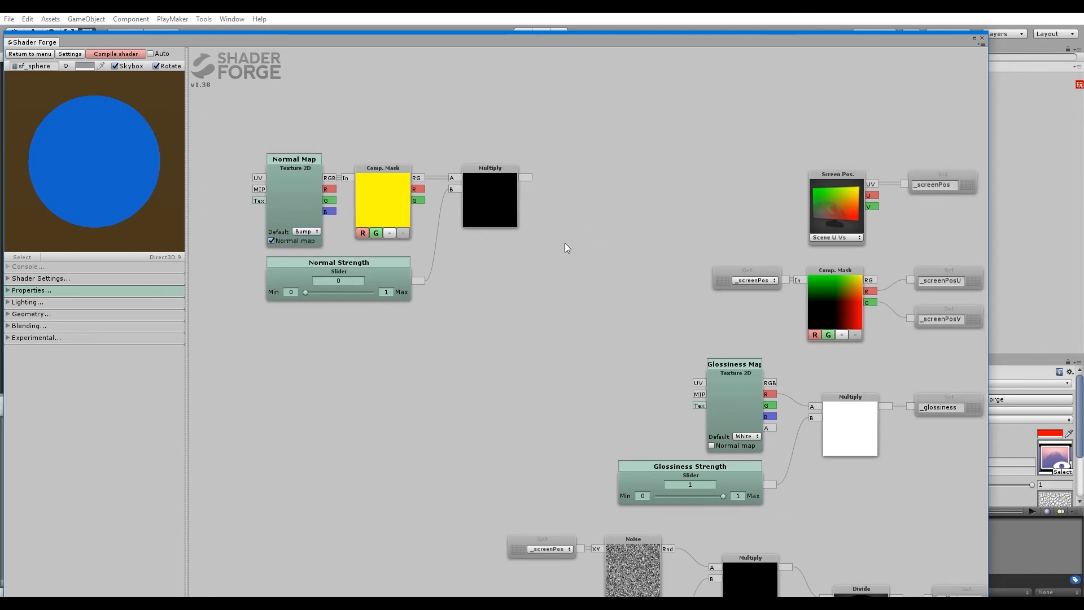
middle_drag(565, 242, 560, 257)
key(a)
drag(588, 223, 577, 208)
key(1)
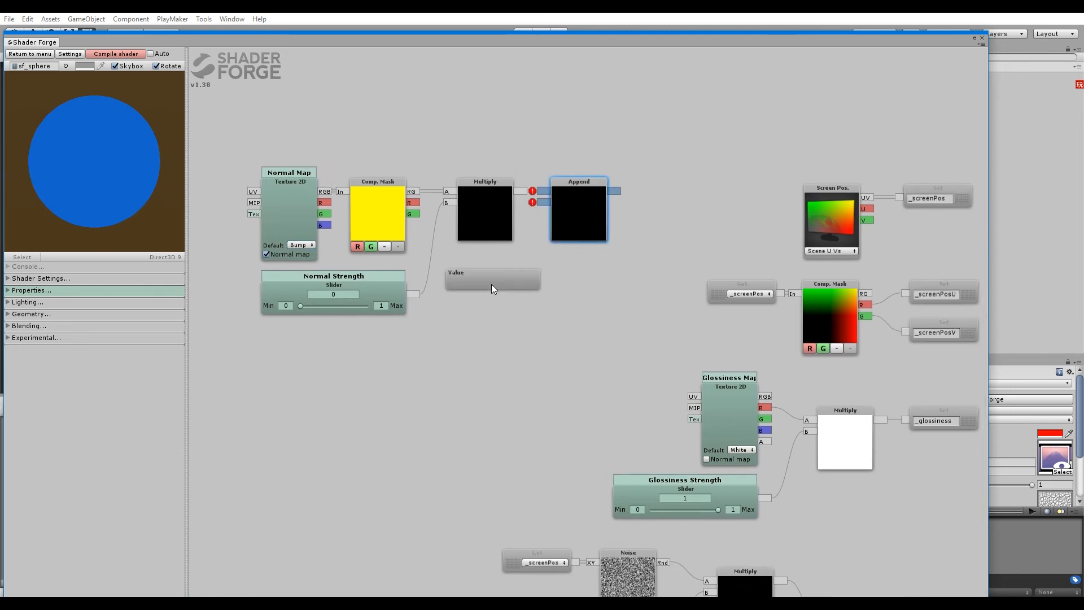
drag(492, 283, 520, 190)
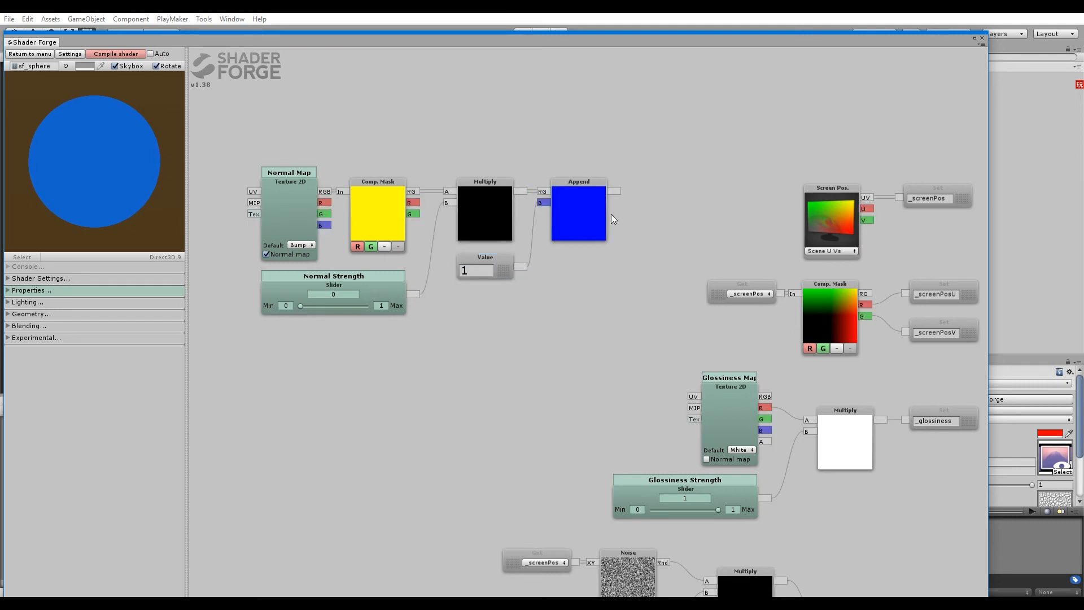
Step: Store the Append result in a new Set node named _normalMap
key(s)
click(646, 351)
drag(646, 346, 670, 180)
click(640, 194)
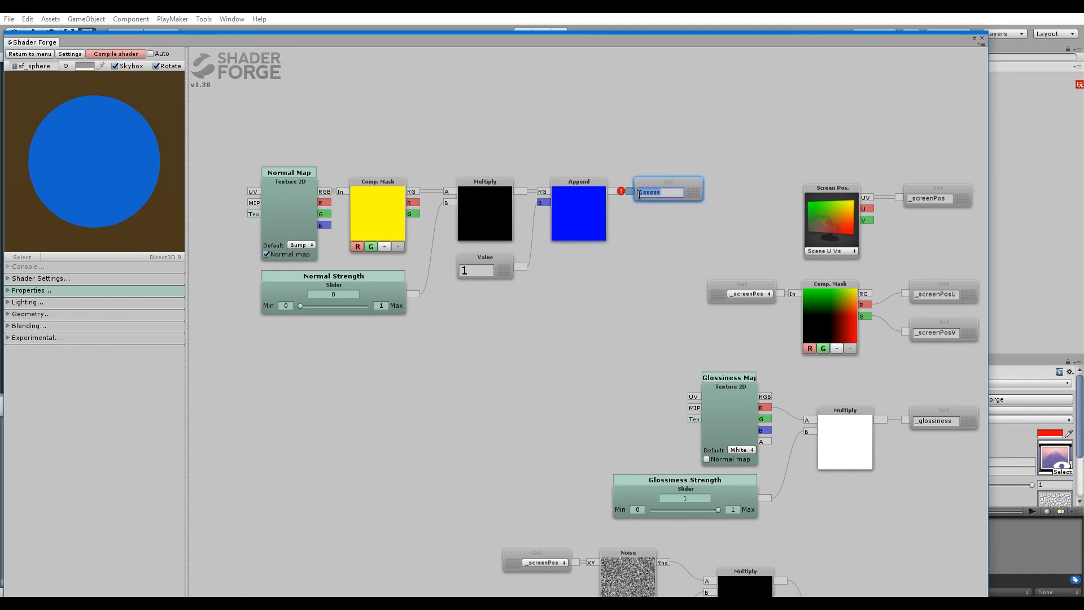
key(BackSpace)
drag(614, 192, 631, 193)
click(516, 341)
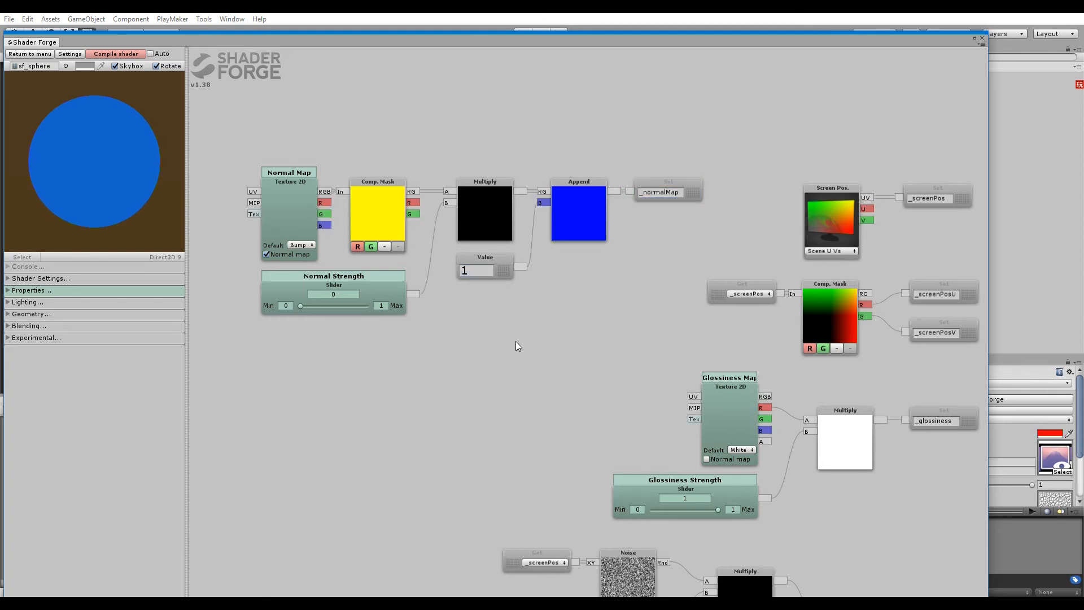
Step: Space out the _screenPos Set node and add a Subtract node with the Screen Pos. UV output as input A
middle_drag(591, 371, 520, 258)
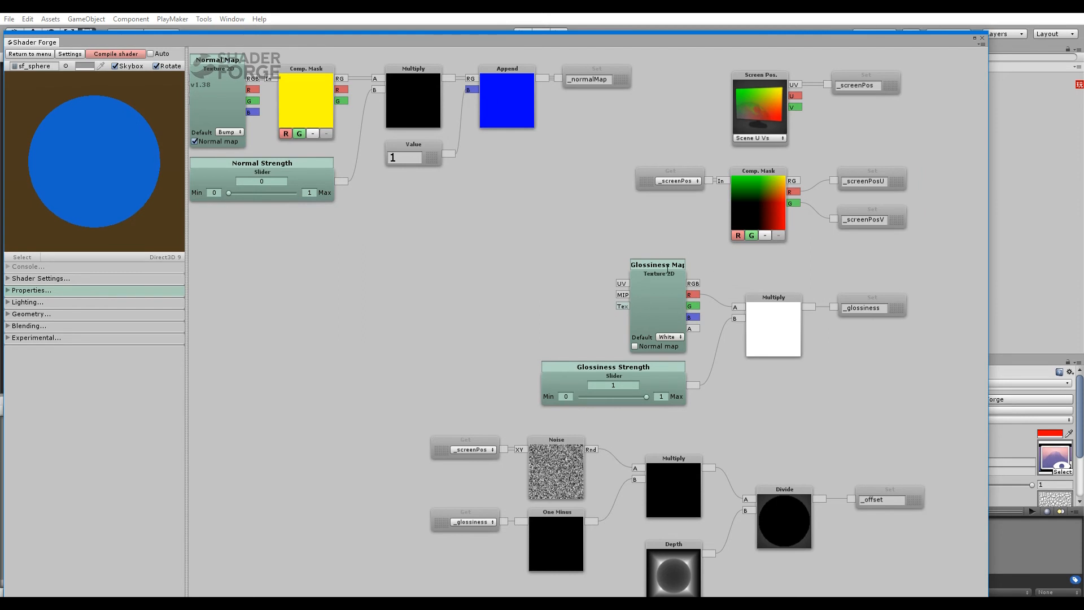
middle_drag(805, 138, 594, 262)
middle_drag(682, 180, 679, 252)
drag(533, 268, 531, 267)
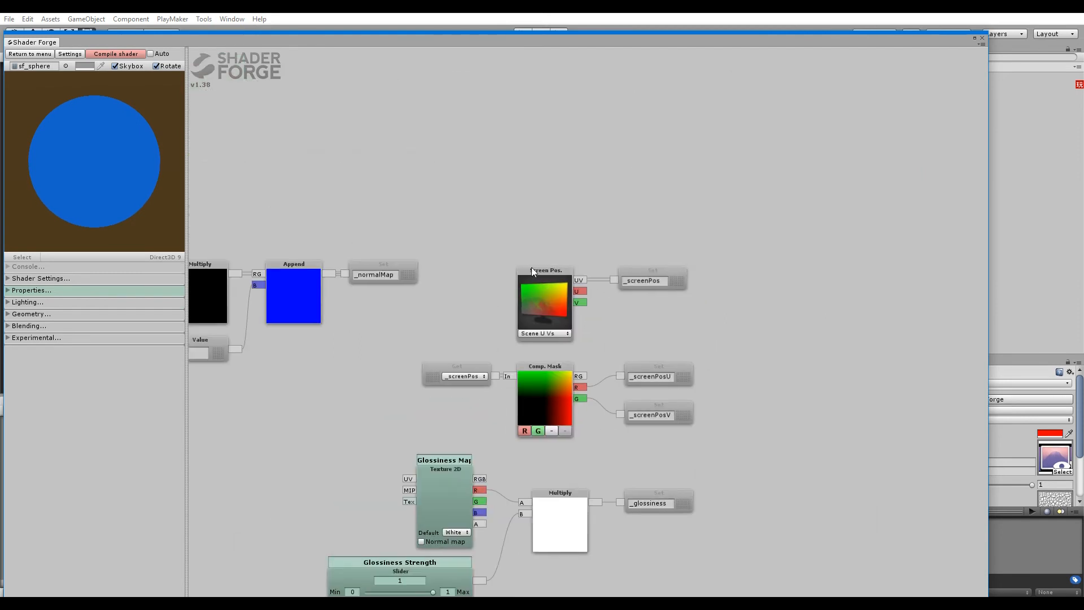
drag(665, 269, 828, 268)
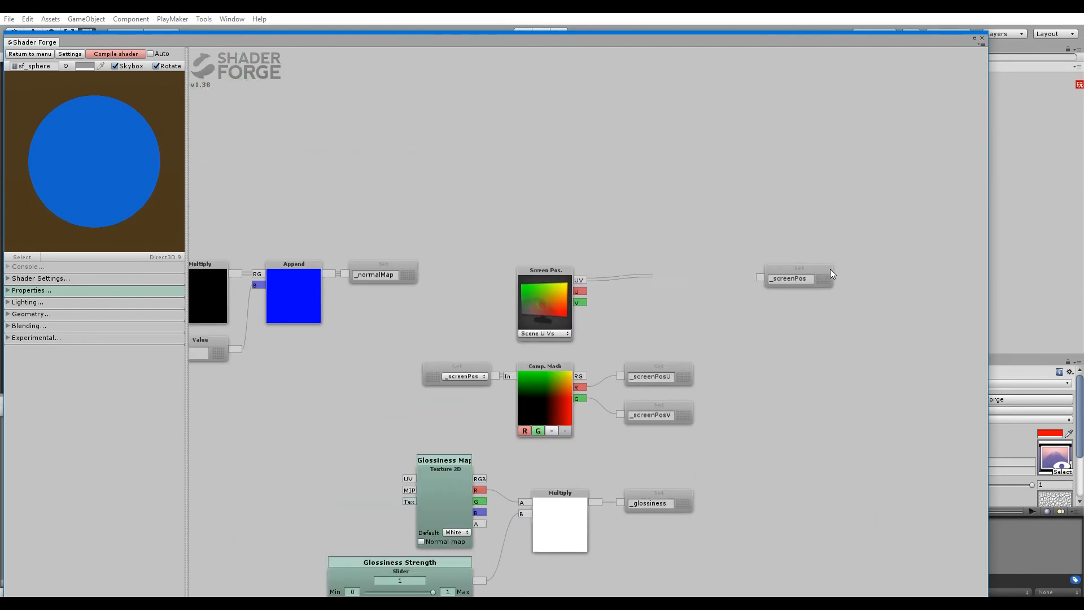
middle_drag(661, 272, 615, 233)
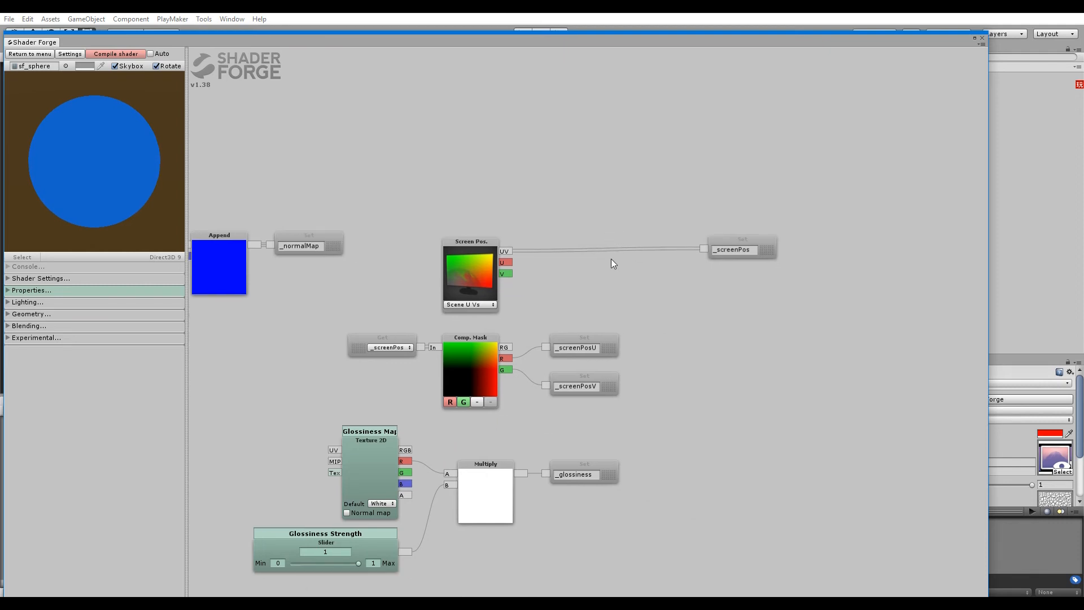
right_click(596, 250)
click(594, 248)
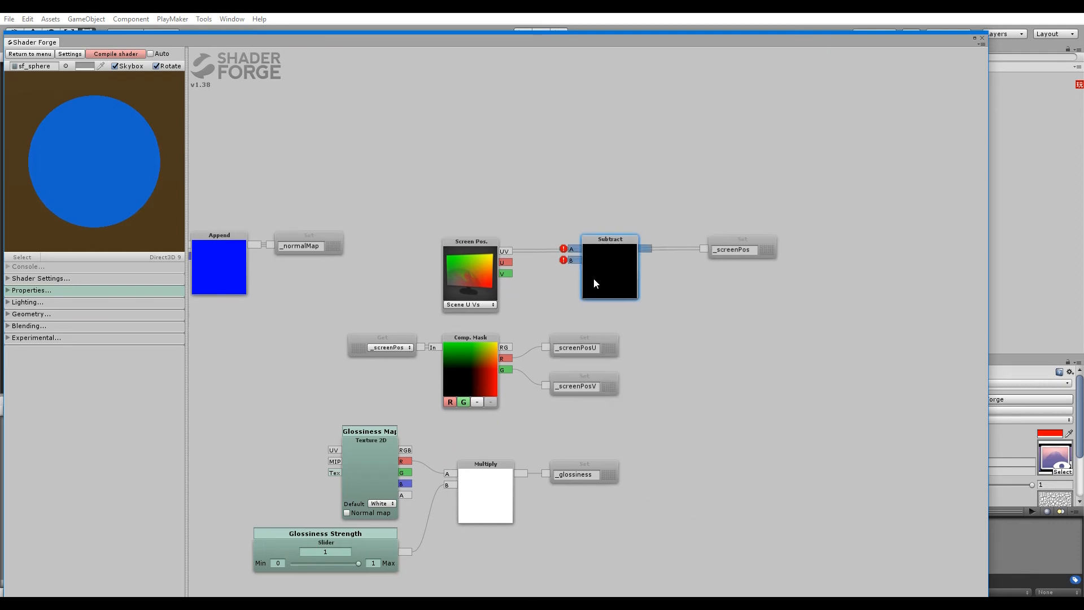
drag(471, 241, 557, 251)
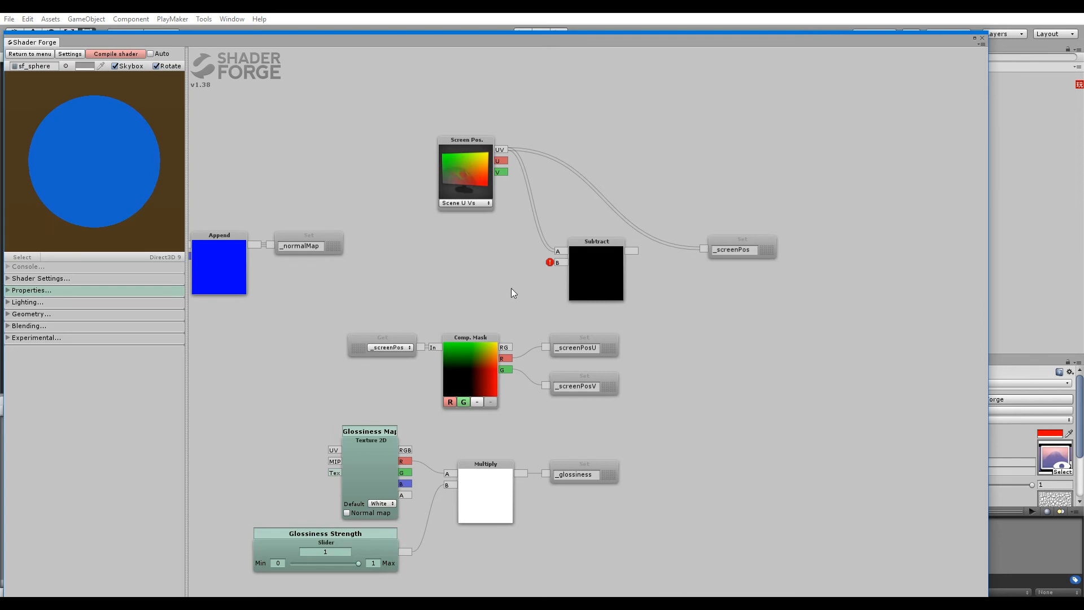
Step: Add a Multiply node and a Value node beside the Subtract node, below the Screen Pos. node
key(m)
click(473, 265)
drag(480, 276, 488, 295)
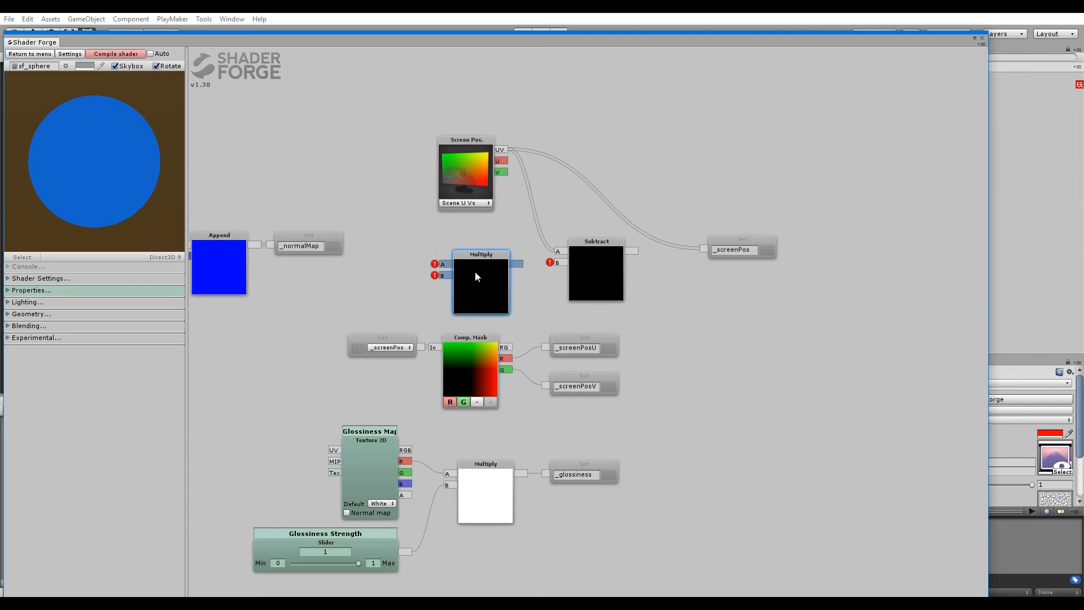
key(1)
click(393, 222)
Step: Move the whole screen position node group up, clear of the normal map and component mask nodes
middle_drag(473, 273, 586, 273)
scroll(587, 272, down, 5)
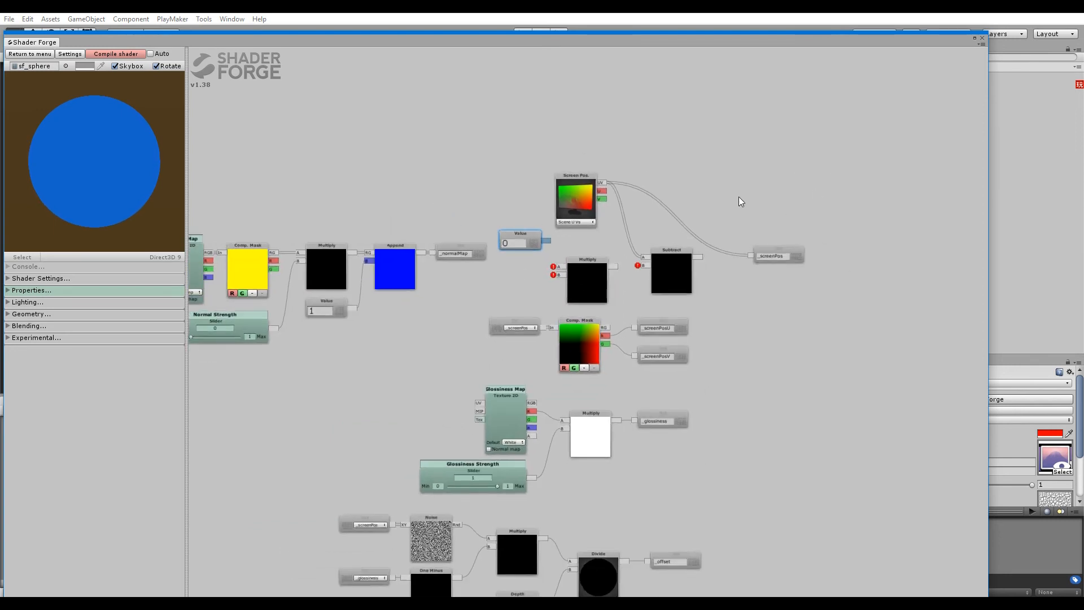
drag(828, 148, 537, 292)
drag(678, 249, 636, 132)
middle_drag(624, 223, 585, 363)
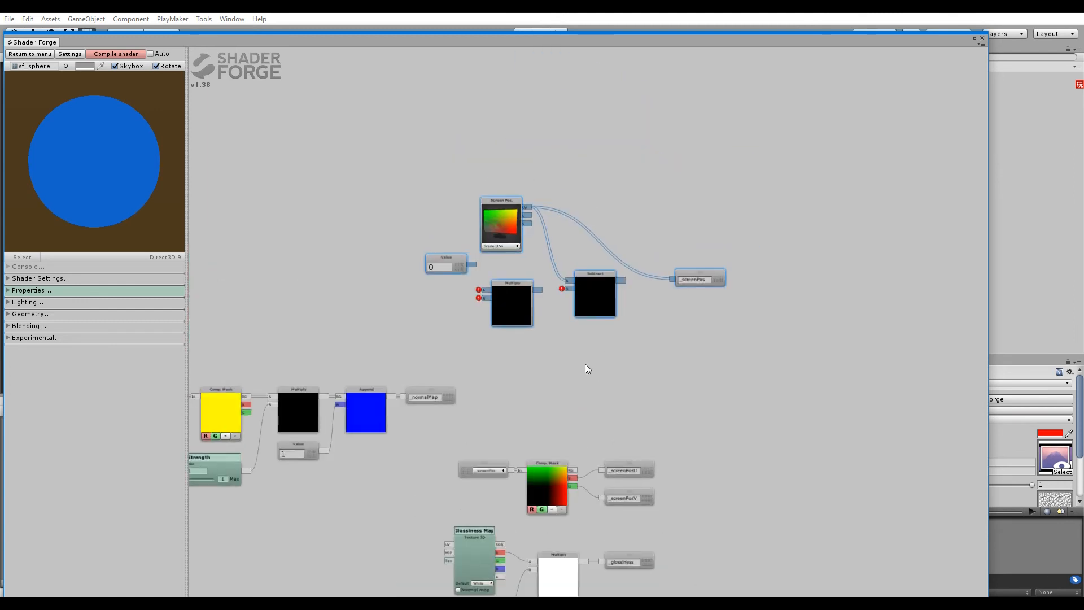
scroll(585, 363, up, 3)
scroll(537, 291, up, 1)
Step: Set the new Value node to 0.05 and connect it to input A of the Multiply node
click(401, 243)
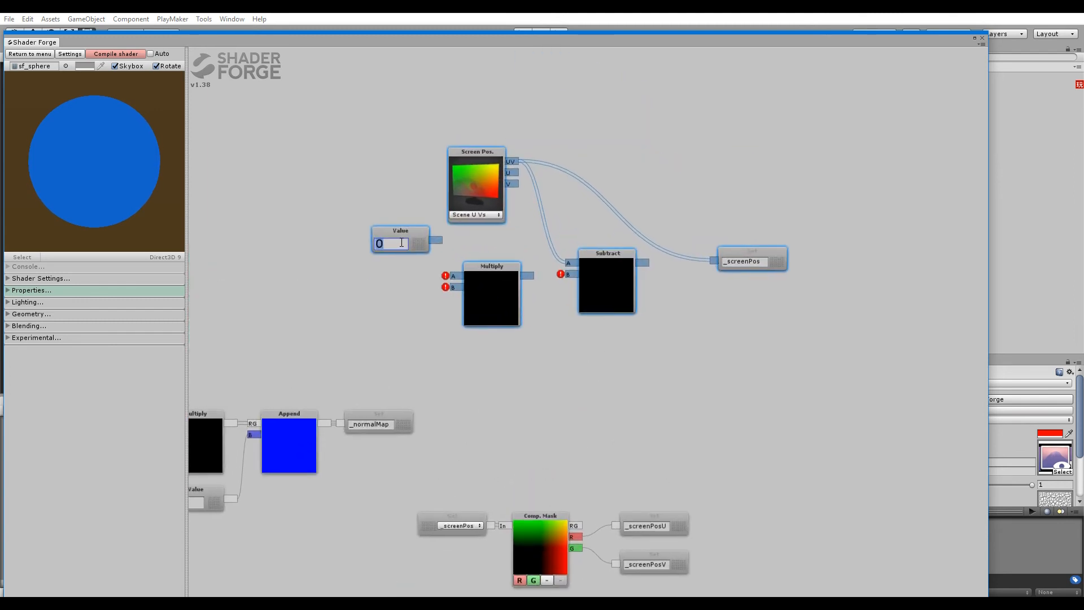
text(0,05)
key(Return)
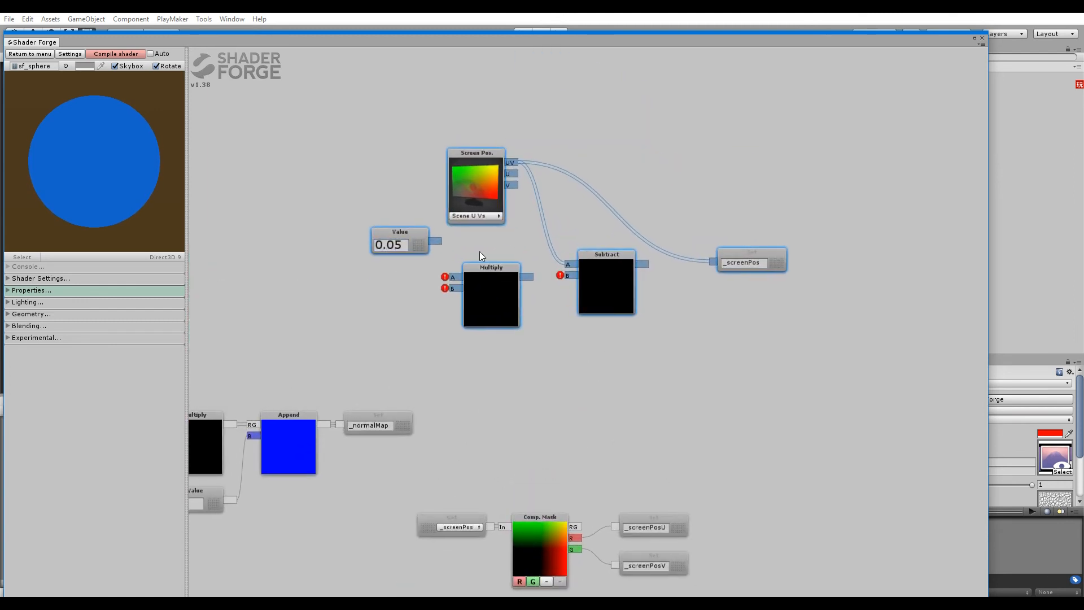
click(479, 252)
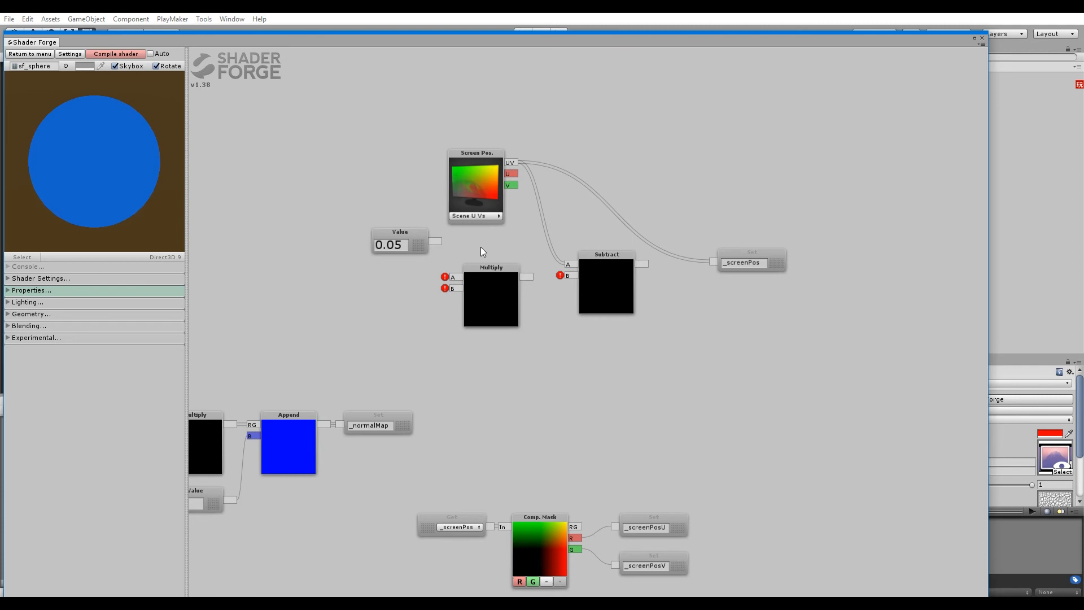
mouse_move(414, 238)
mouse_down()
mouse_move(404, 239)
mouse_move(452, 277)
mouse_up()
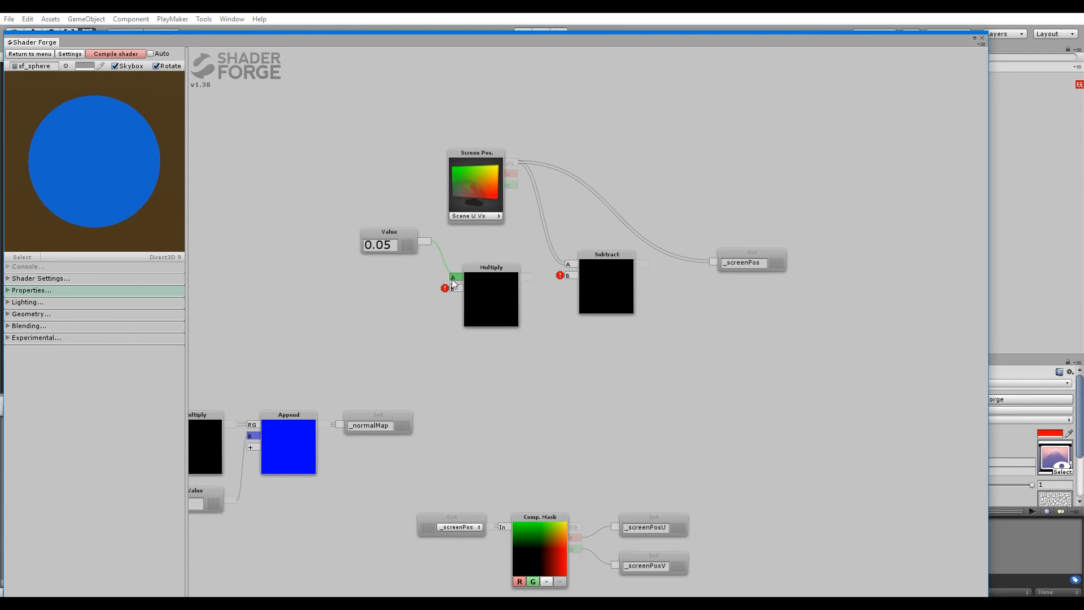
Step: Add a Get node reading _normalMap beside the new Multiply node
click(320, 292)
click(326, 300)
click(343, 339)
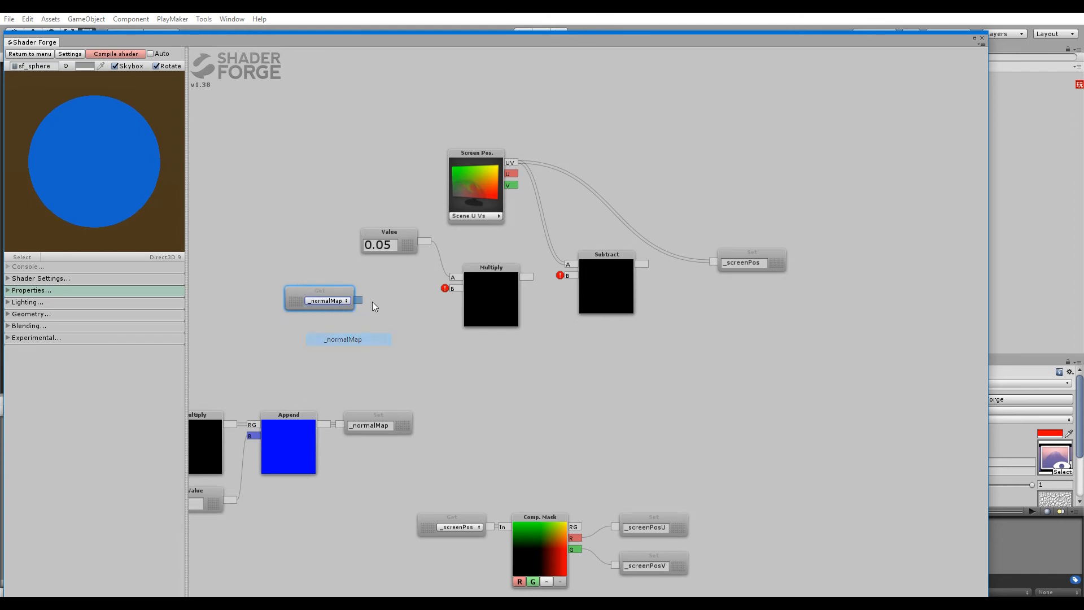
click(402, 236)
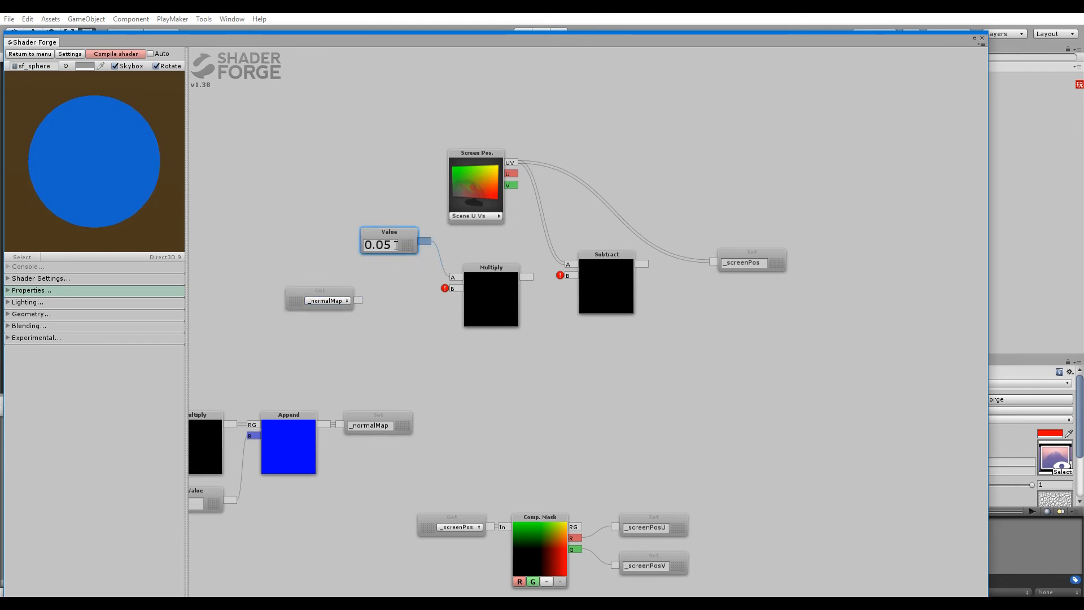
click(396, 245)
Step: Feed the _normalMap Get node into a new Component Mask that outputs the R and G channels
mouse_move(358, 300)
mouse_down()
mouse_move(404, 304)
mouse_move(401, 290)
mouse_move(409, 320)
mouse_move(372, 300)
mouse_move(401, 315)
mouse_move(360, 311)
mouse_up()
key(c)
click(388, 303)
click(314, 334)
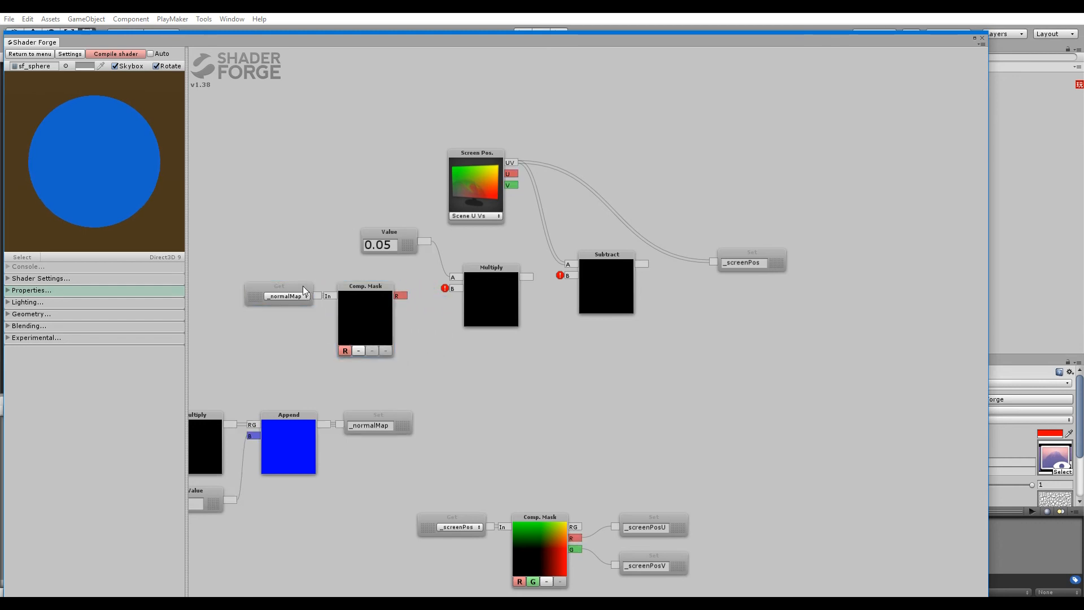
drag(303, 286, 293, 286)
click(359, 351)
click(374, 389)
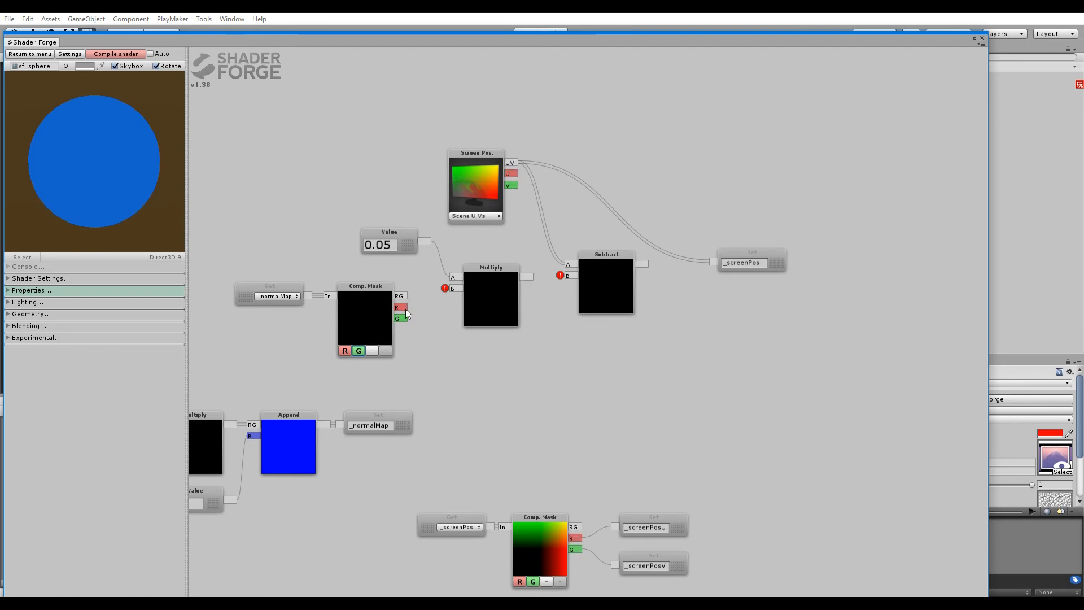
Step: Connect the masked RG to Multiply's input B, Multiply to Subtract's input B, and Subtract to the _screenPos Set node
drag(401, 296, 452, 289)
drag(527, 277, 567, 276)
drag(641, 263, 711, 261)
Step: Tidy the positions of the Screen Pos., Subtract and _screenPos nodes and compile the shader
middle_drag(554, 365, 571, 358)
drag(499, 182, 515, 210)
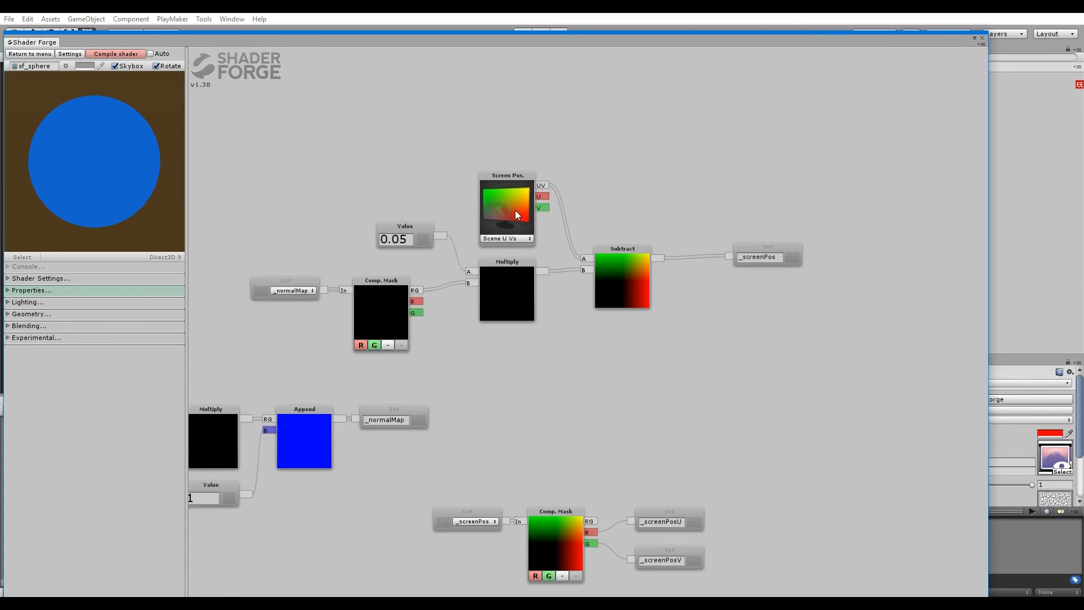
drag(635, 275, 635, 251)
drag(757, 247, 711, 223)
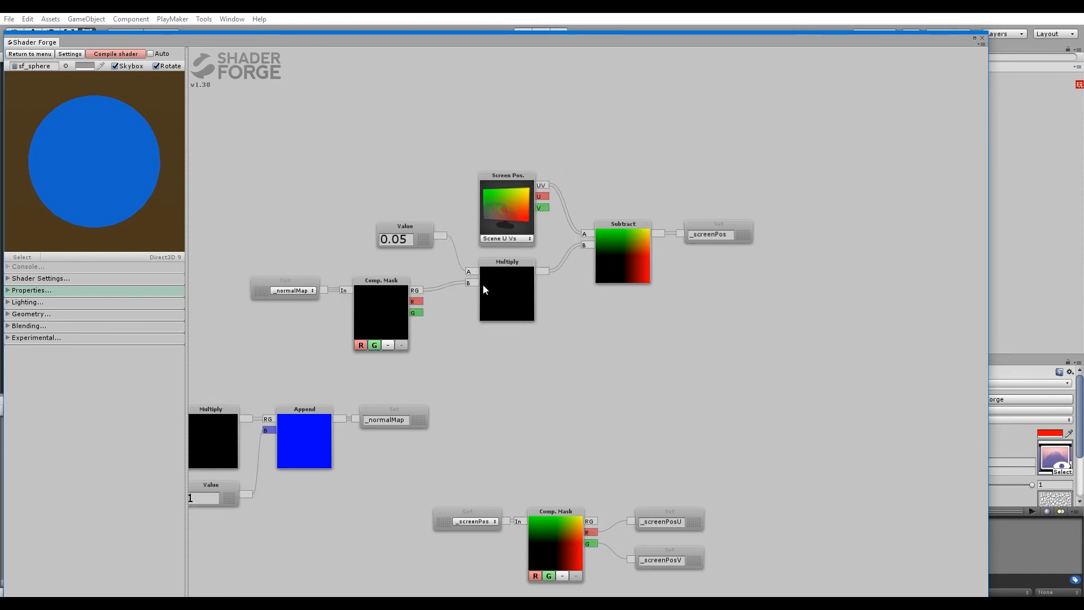
middle_drag(483, 283, 530, 274)
click(124, 56)
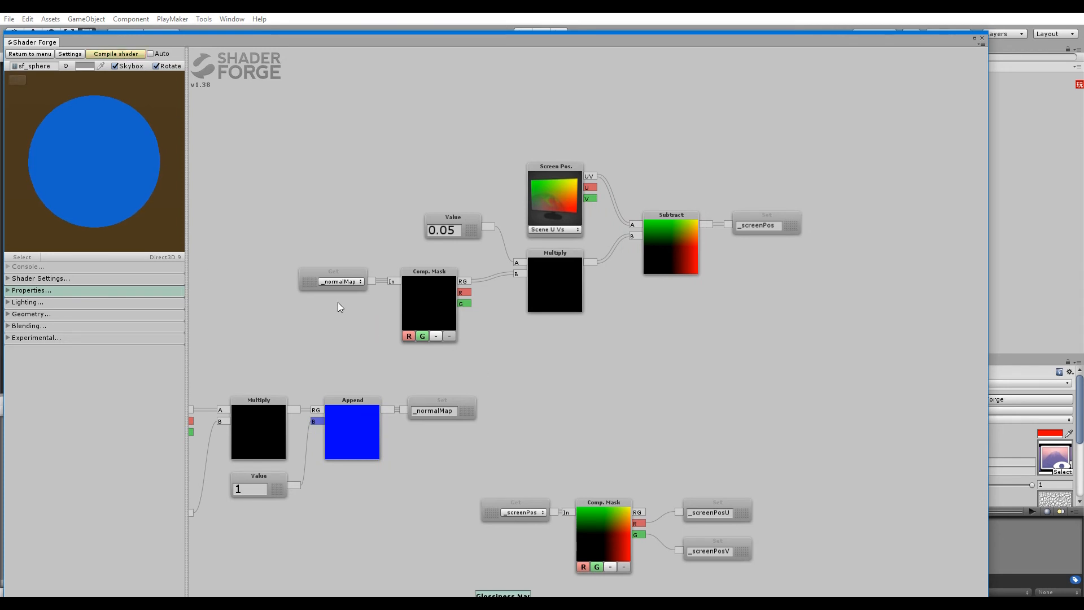
Step: Reorder the shader properties with Glossiness Map above Glossiness Strength and Transparency Buffer last, and recompile
click(31, 290)
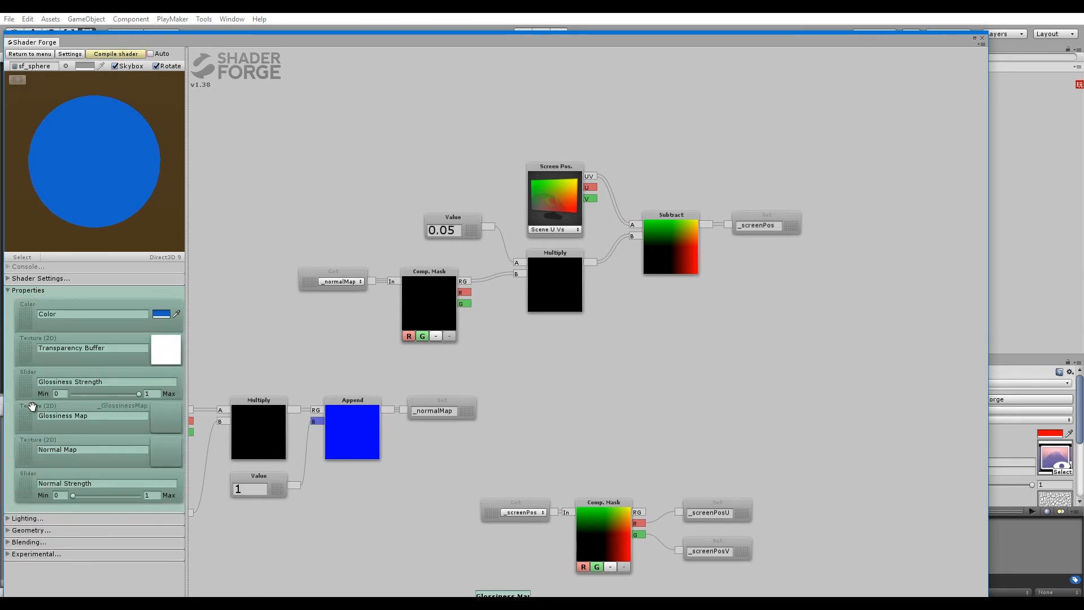
drag(24, 351, 28, 485)
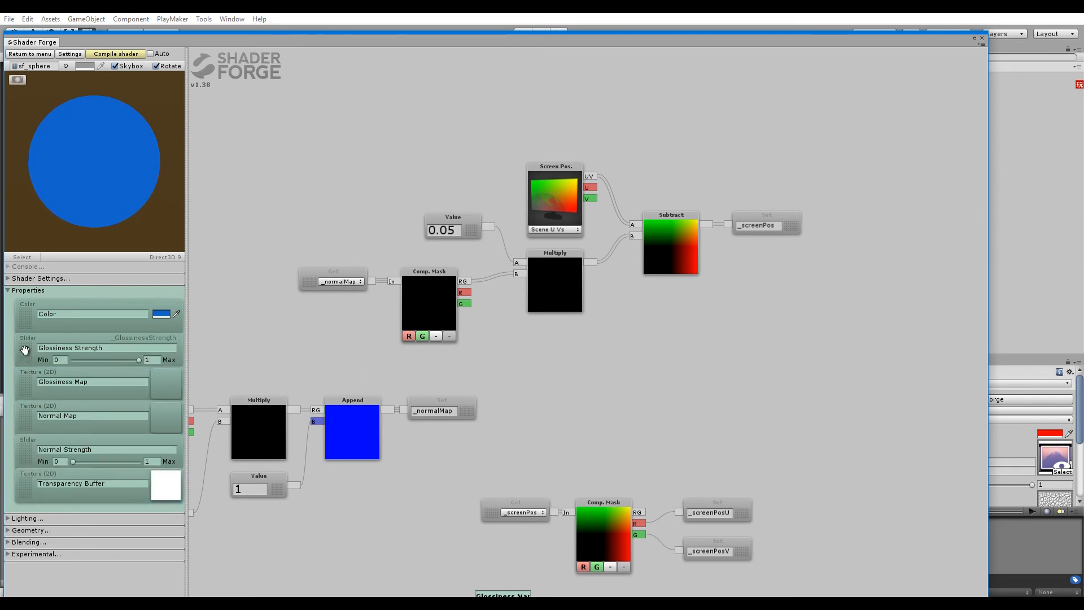
drag(25, 350, 26, 388)
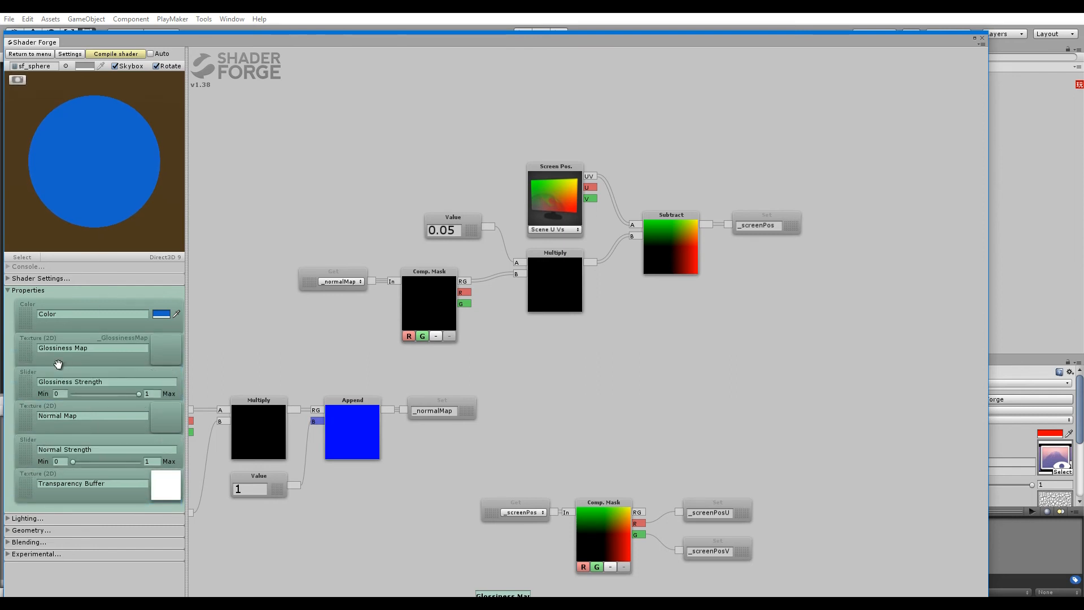
click(132, 55)
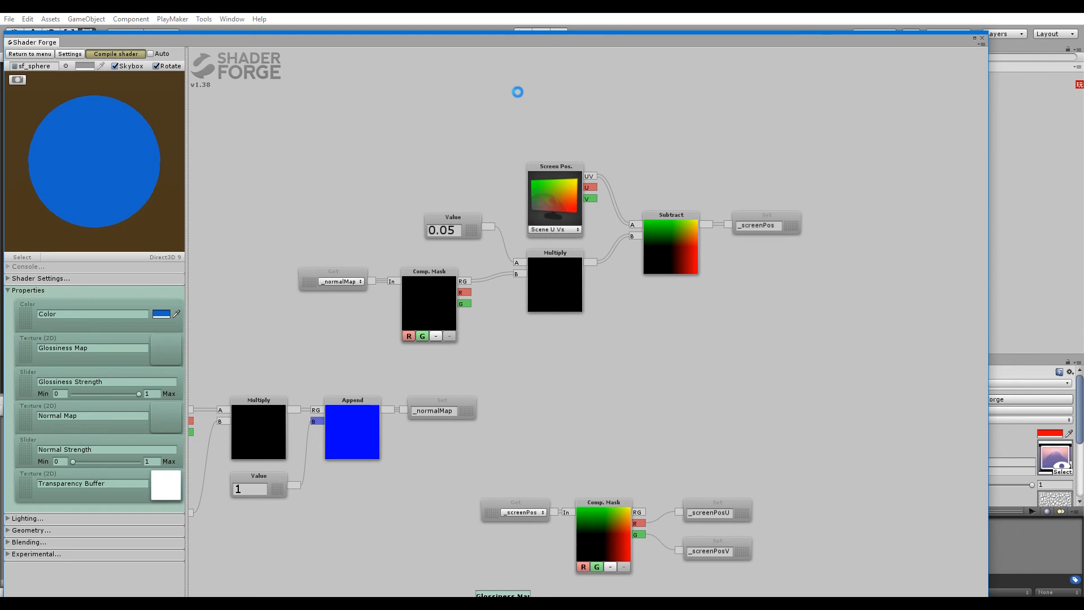
Step: Return to the Unity scene view and assign stained_glass_norm as the New Glass material's Normal Map
click(991, 480)
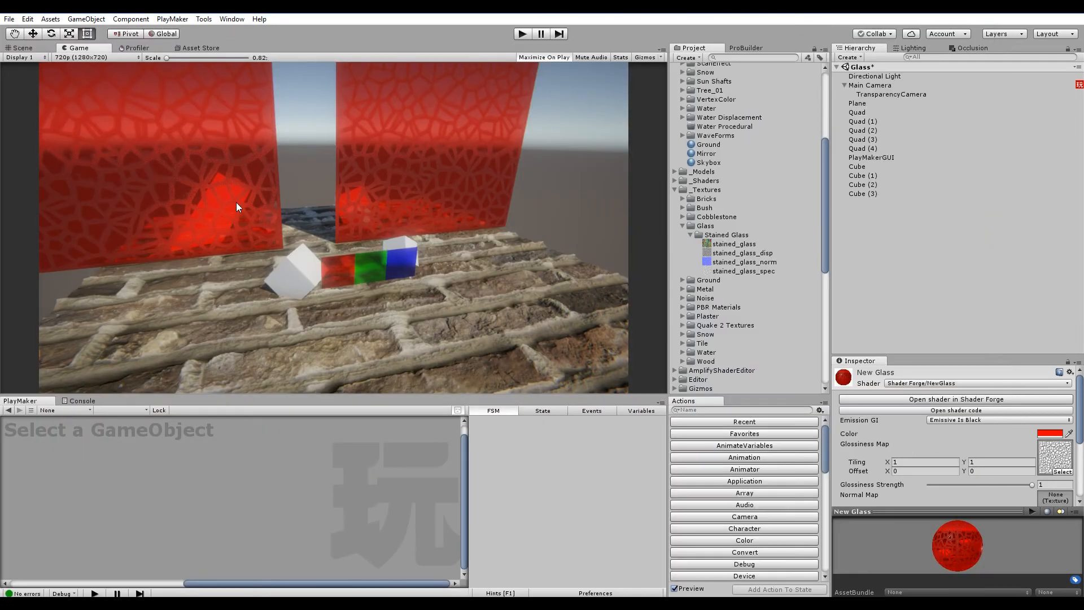
click(23, 47)
alt+drag(137, 106, 367, 316)
scroll(988, 438, down, 4)
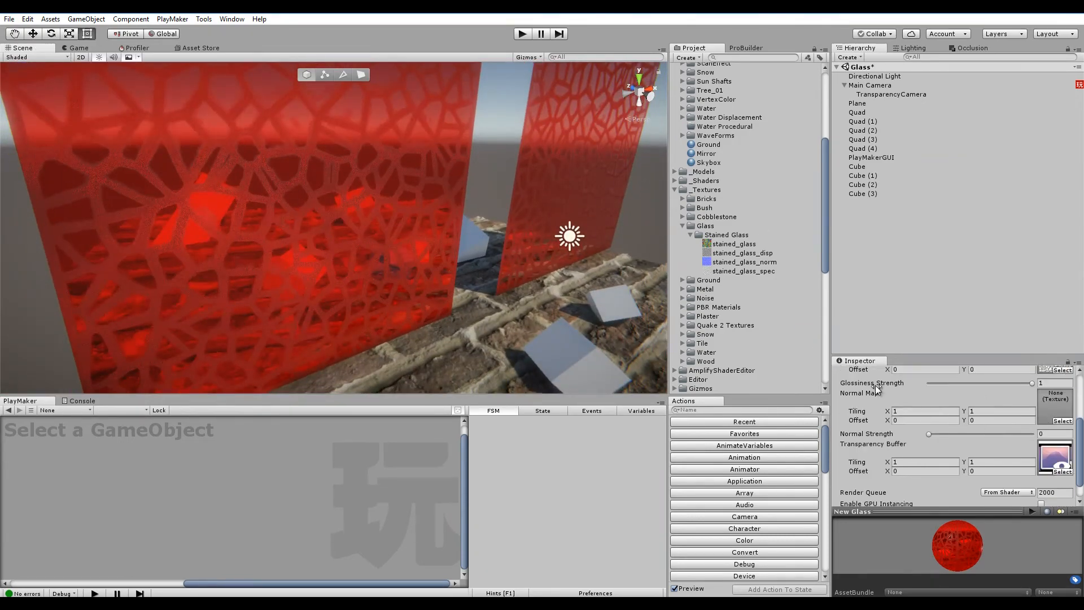
click(856, 395)
drag(732, 265, 1055, 406)
Step: Raise the material's Normal Strength to 1 and inspect the distortion on the glass panel up close
click(929, 434)
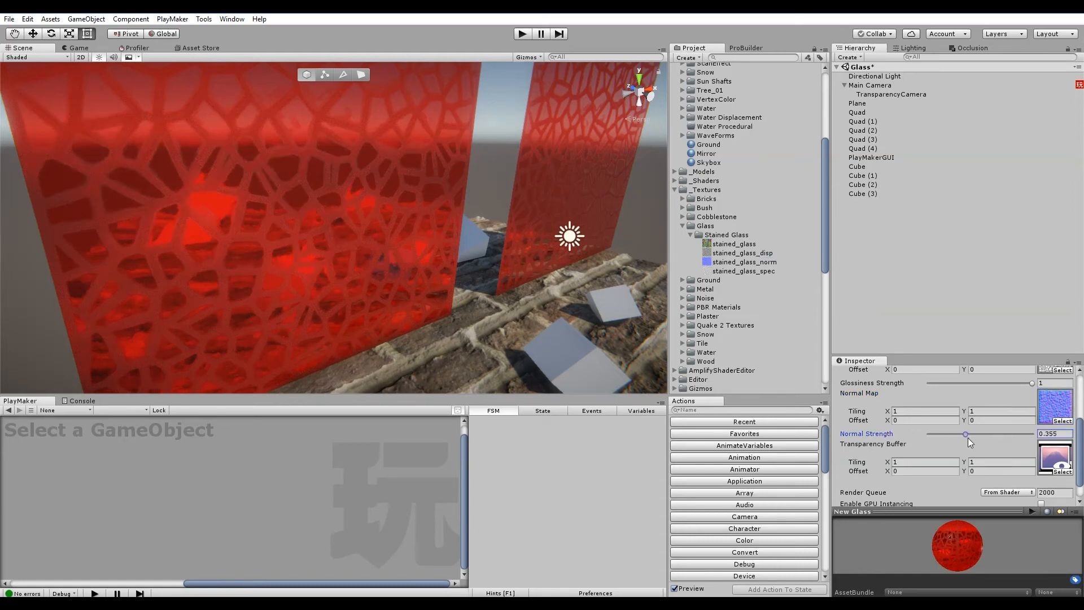
drag(924, 439, 1040, 437)
alt+drag(497, 254, 352, 169)
alt+right_drag(353, 169, 376, 167)
alt+drag(376, 168, 416, 139)
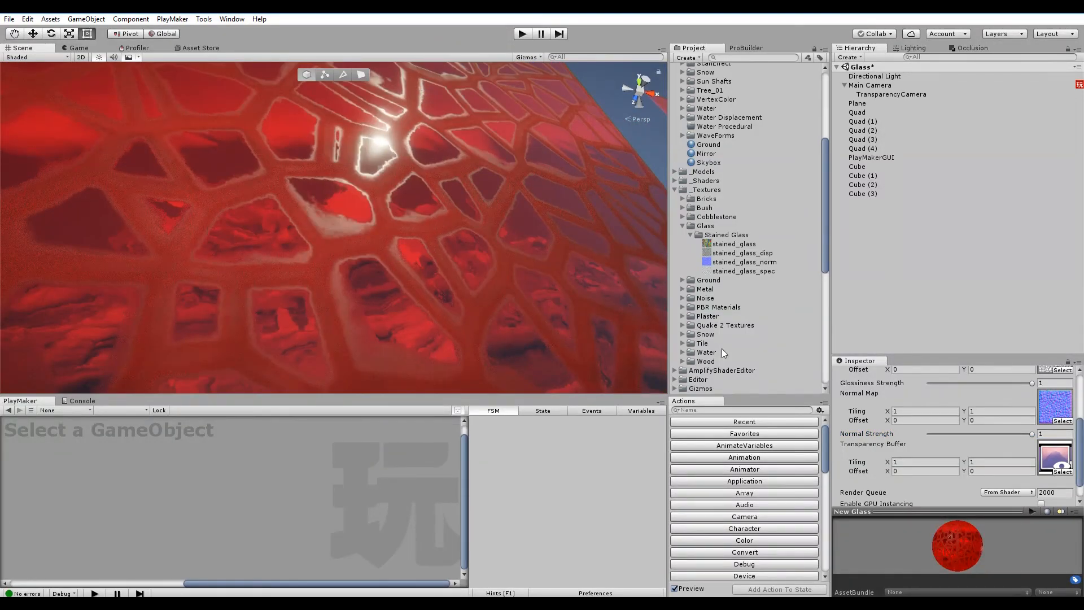
Step: Reopen the shader in Shader Forge and connect a new Get node reading _normalMap to the Main node's Normal input
scroll(981, 460, up, 4)
click(965, 399)
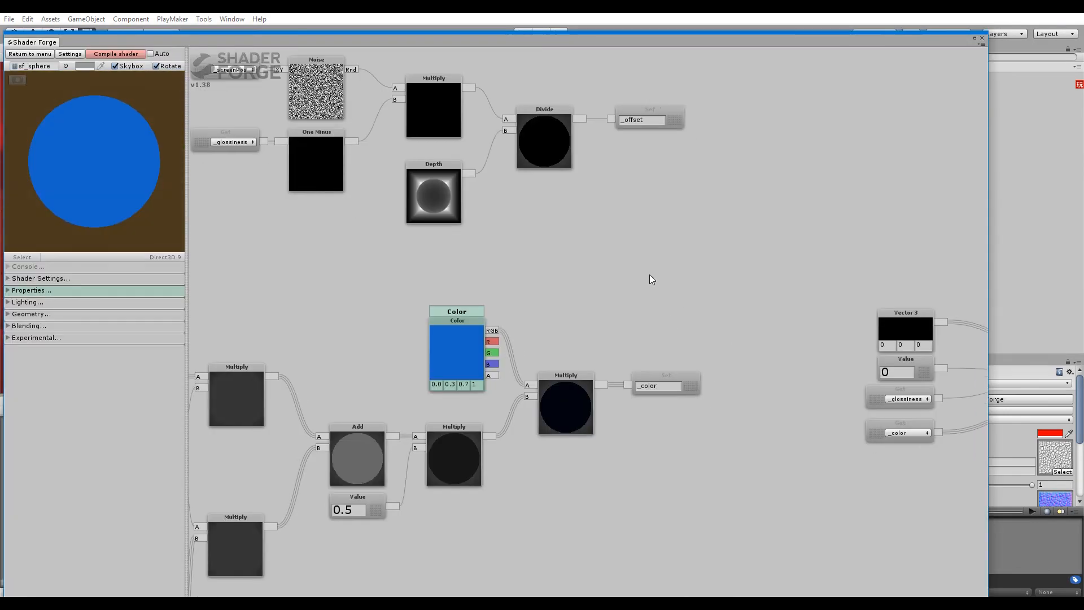
click(596, 330)
click(604, 337)
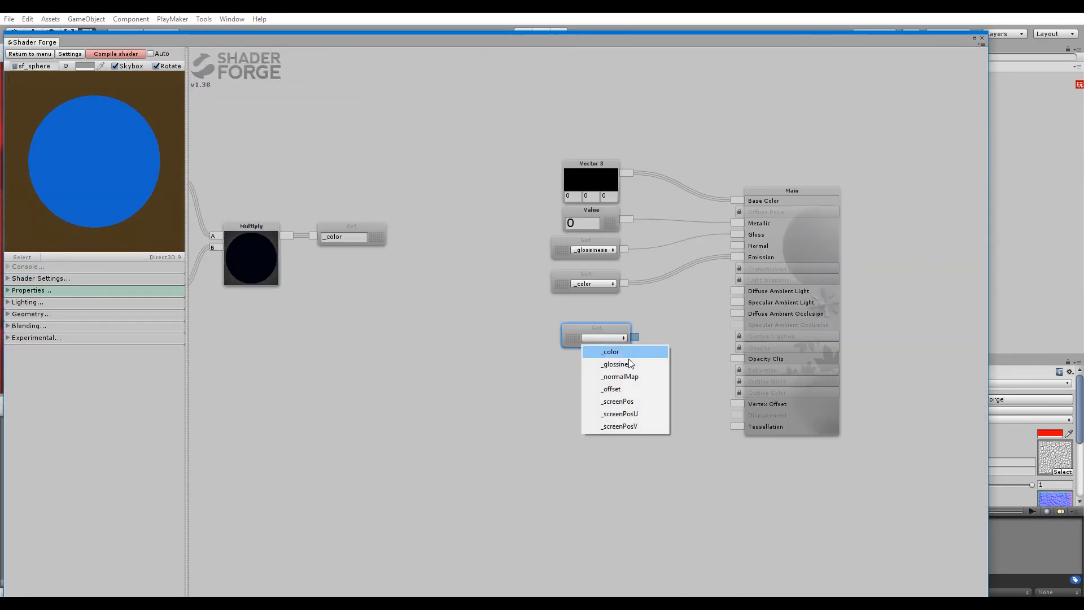
click(620, 376)
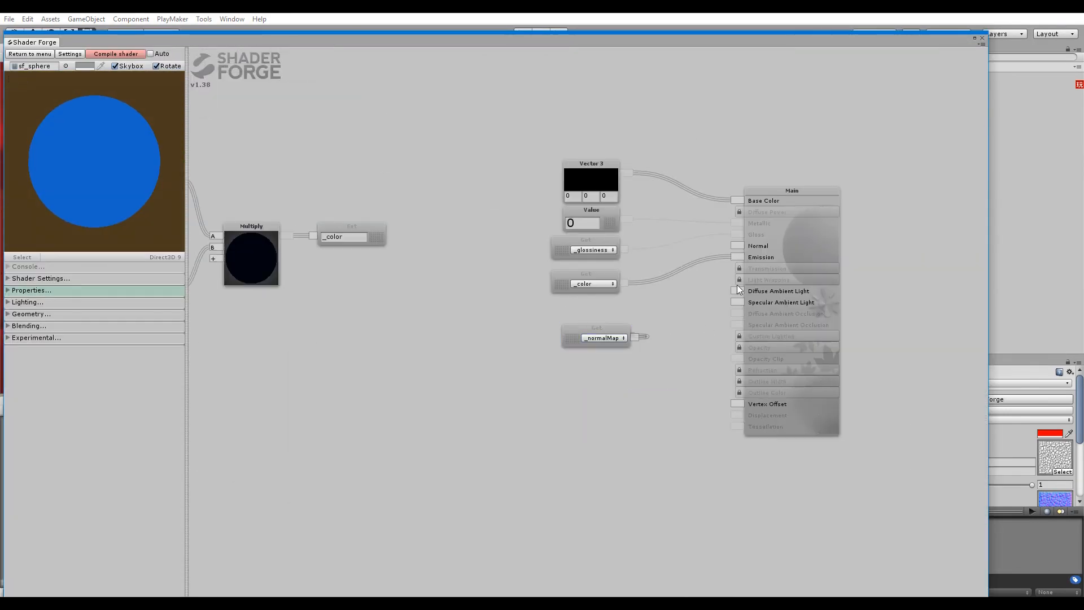
drag(635, 337, 737, 246)
click(591, 284)
click(604, 371)
middle_drag(547, 278, 564, 273)
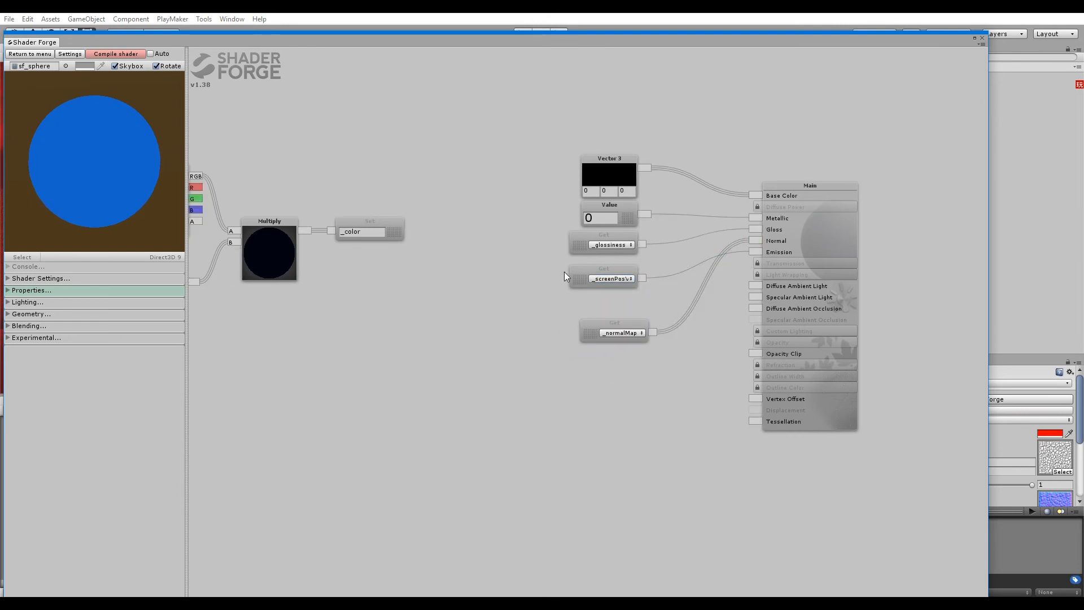
click(609, 278)
click(631, 294)
Step: Line up the _normalMap and _color Get nodes below the _glossiness Get node and recompile the shader
drag(594, 272, 604, 354)
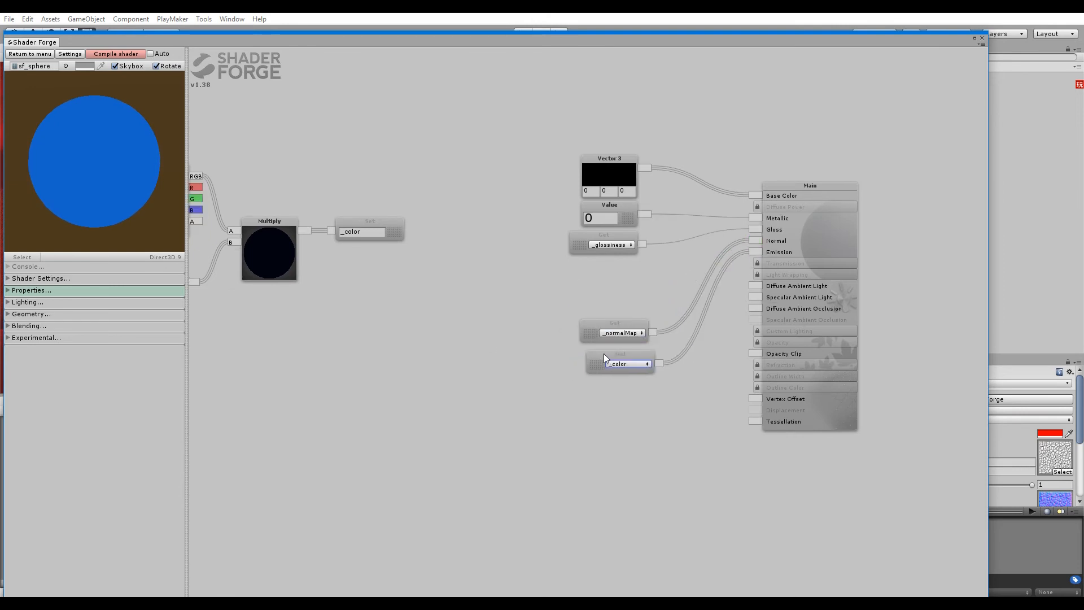
drag(525, 292, 602, 387)
drag(588, 323, 577, 270)
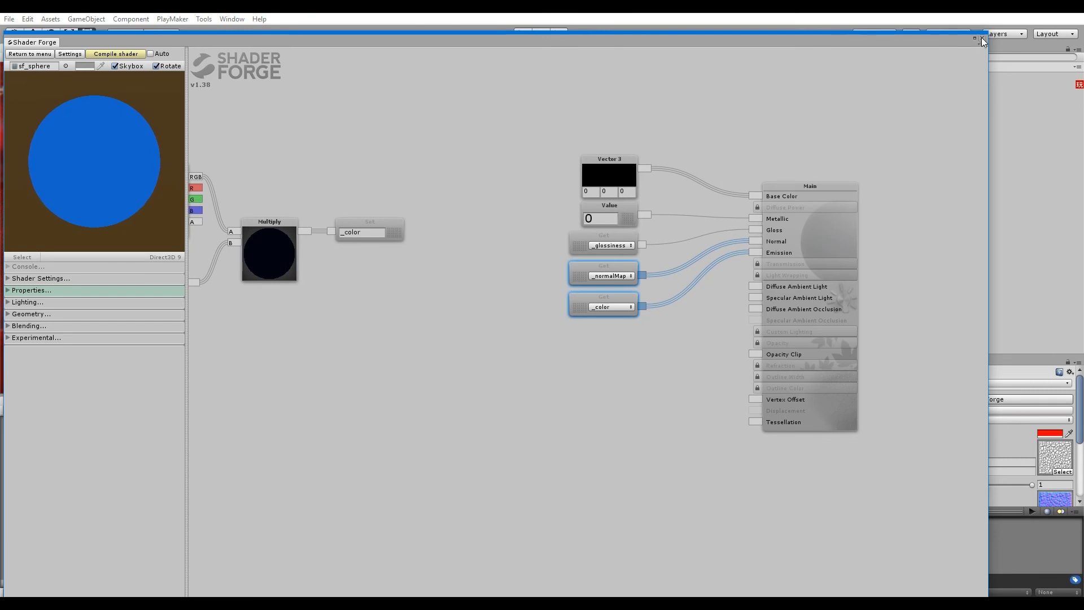
click(367, 105)
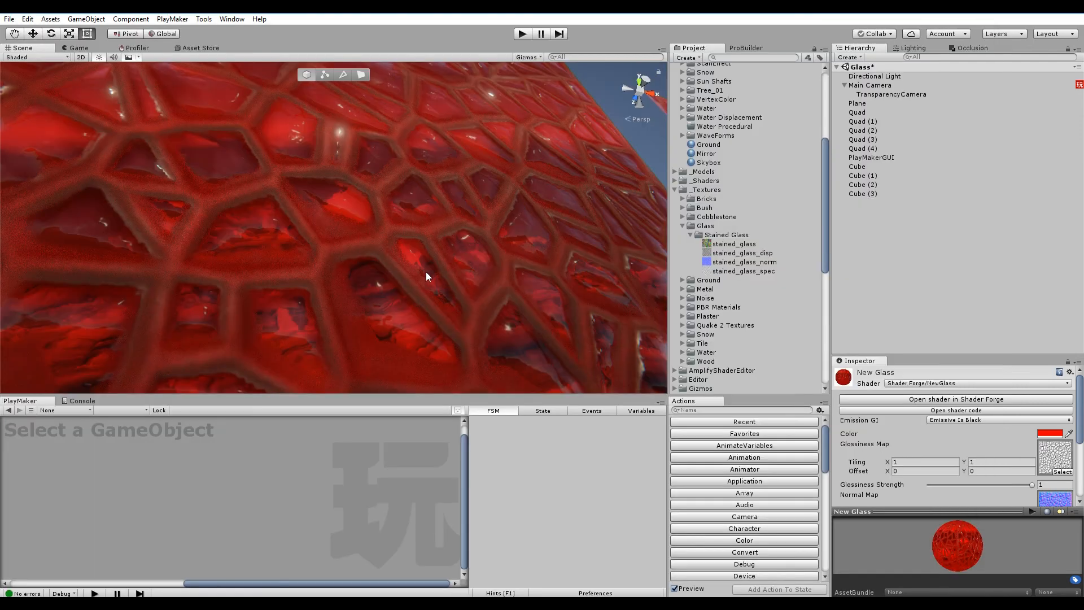
Step: Set the New Glass material's Normal Strength to 0.192 and view the glass panel from the front
right_drag(426, 273, 359, 230)
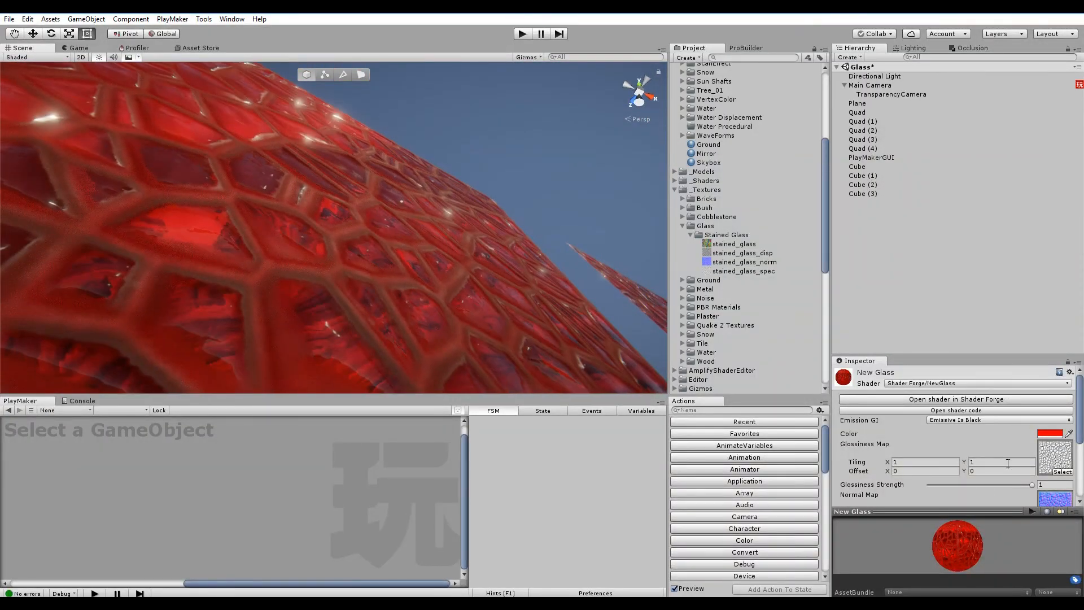
scroll(1008, 463, down, 3)
mouse_move(1033, 469)
mouse_down()
mouse_move(894, 469)
mouse_move(1035, 470)
mouse_move(948, 469)
mouse_up()
alt+drag(406, 170, 311, 223)
scroll(367, 226, down, 4)
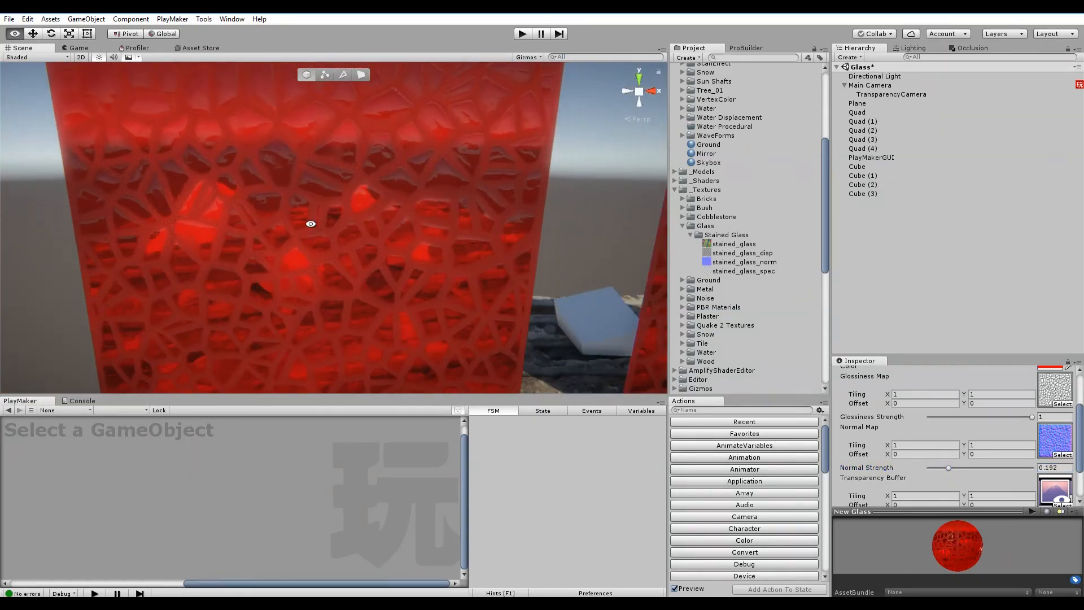
Step: Run the scene in Play mode, fly around the glass panels to inspect the stained glass distortion, and stop playback
click(79, 48)
click(530, 35)
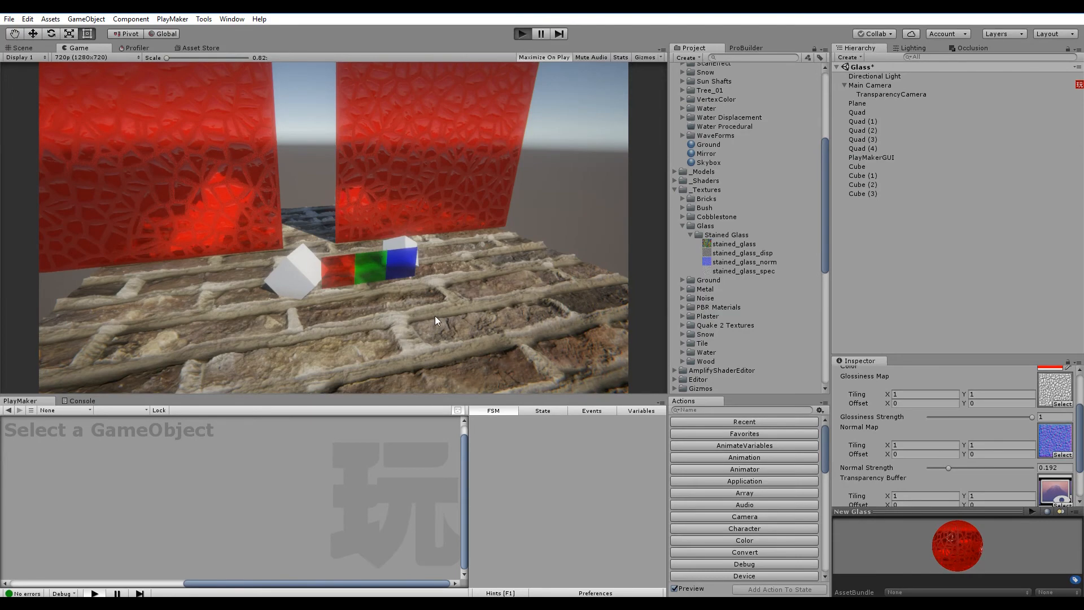
key(a)
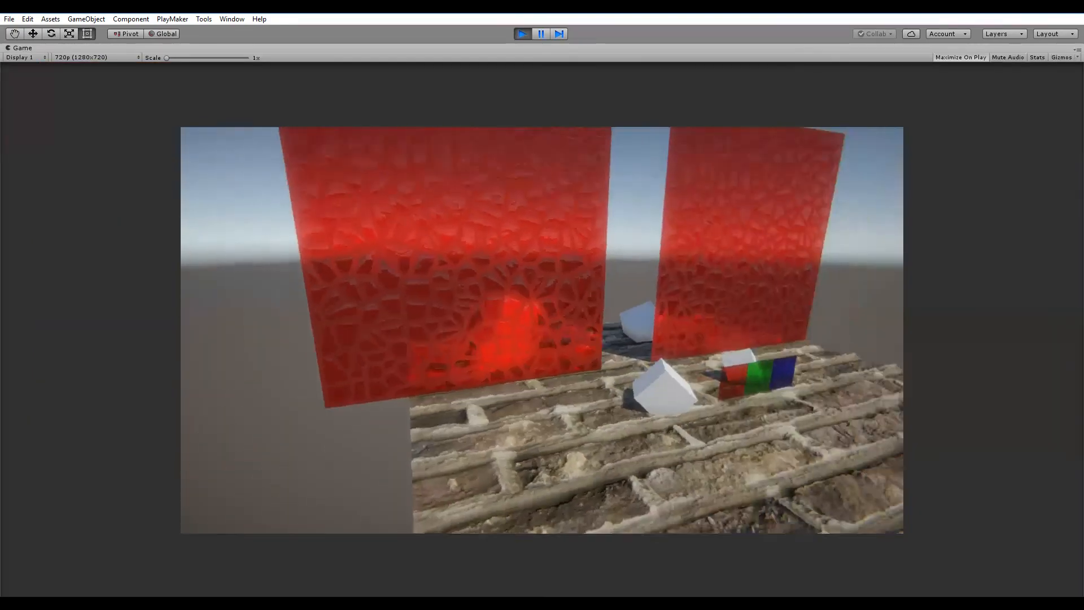
key(w)
key(d)
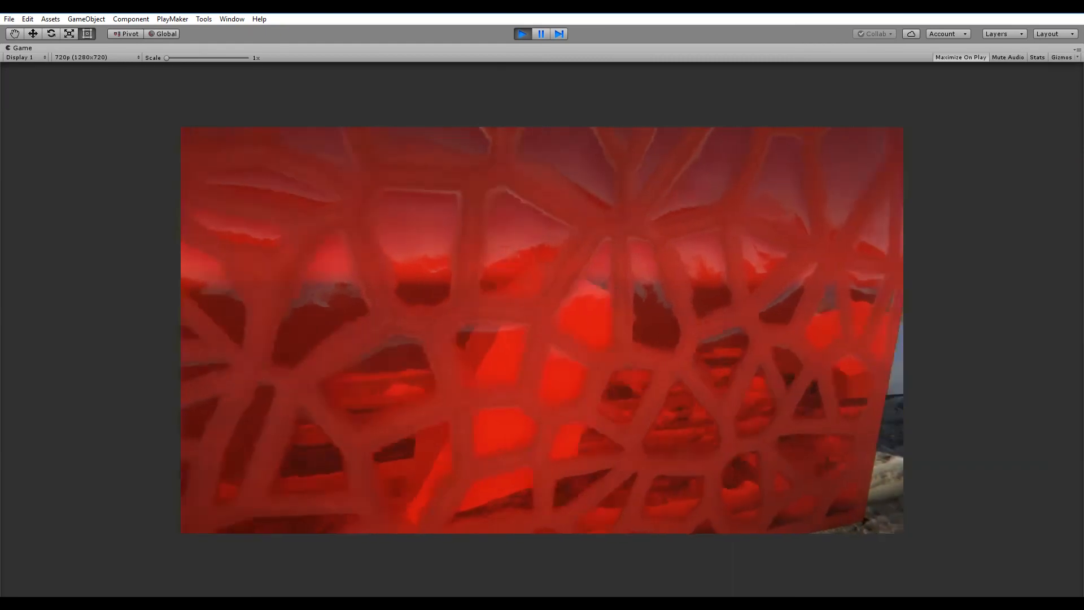
key(d)
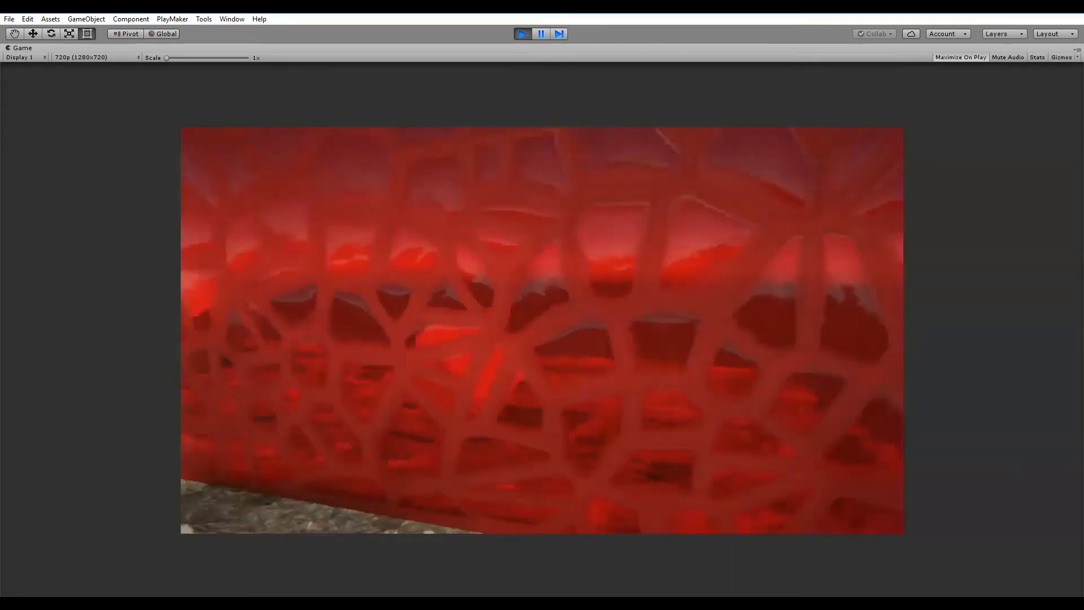
key(d)
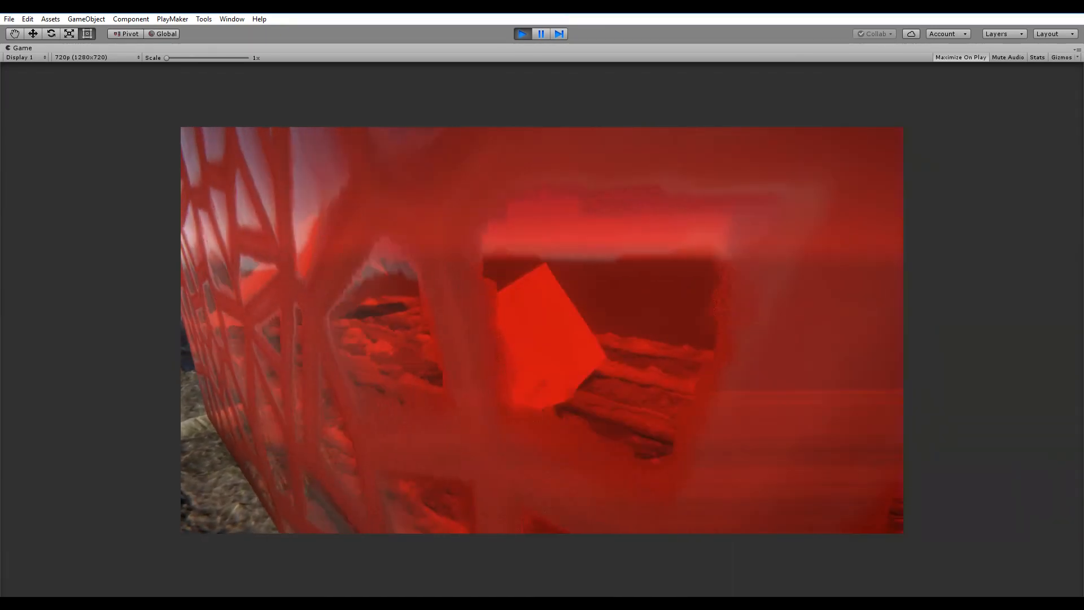
key(a)
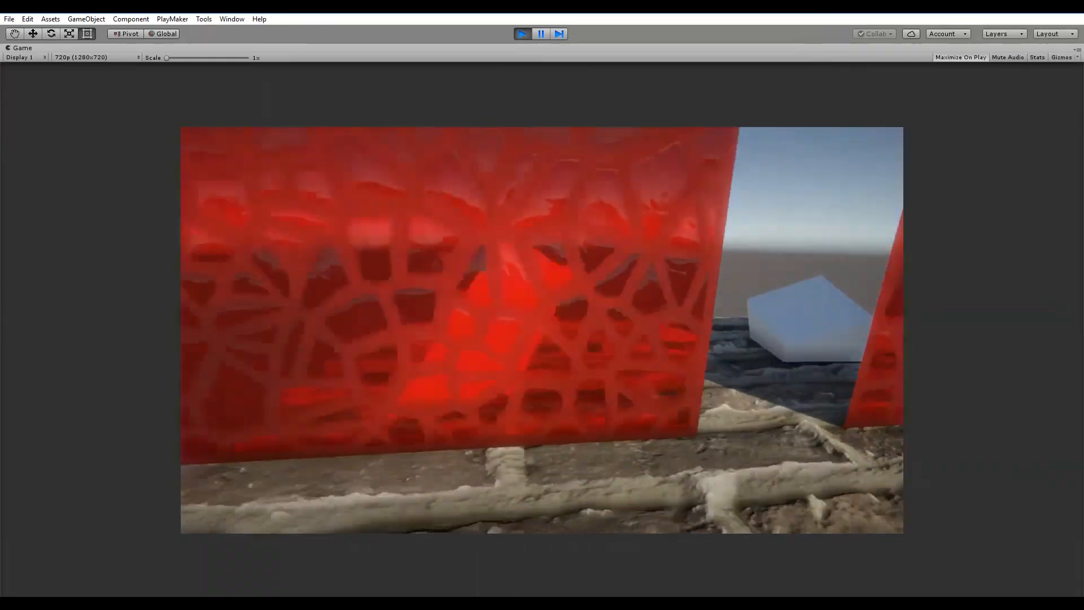
key(d)
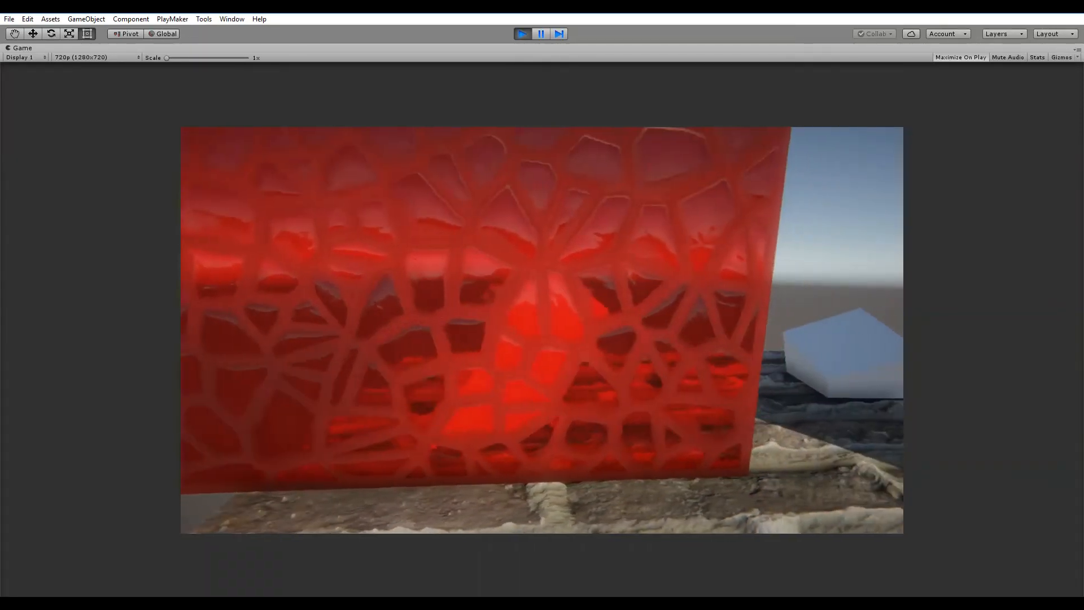
key(s)
key(Escape)
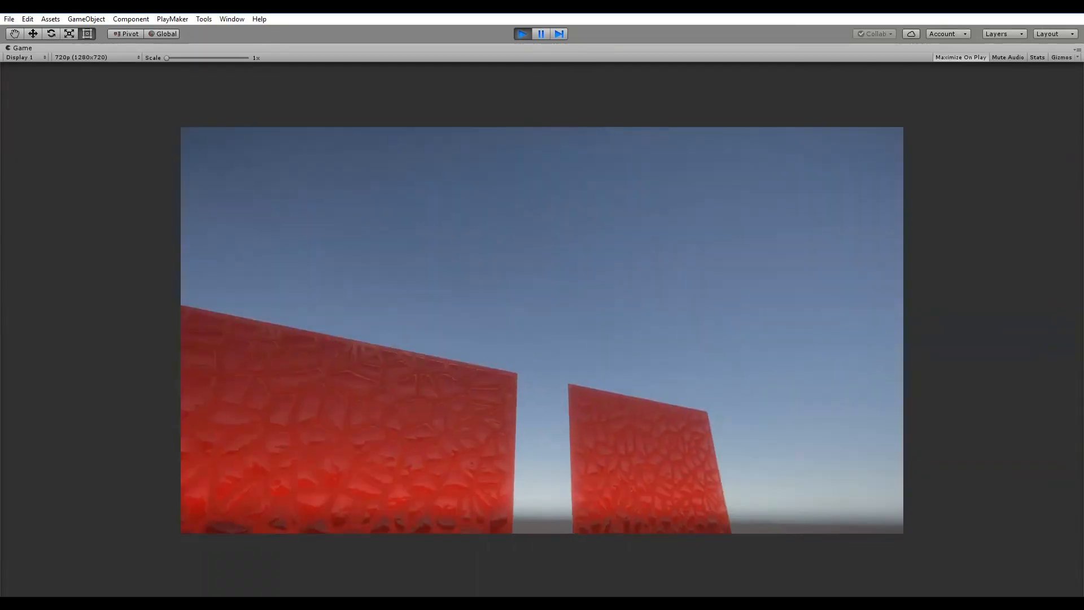
click(524, 34)
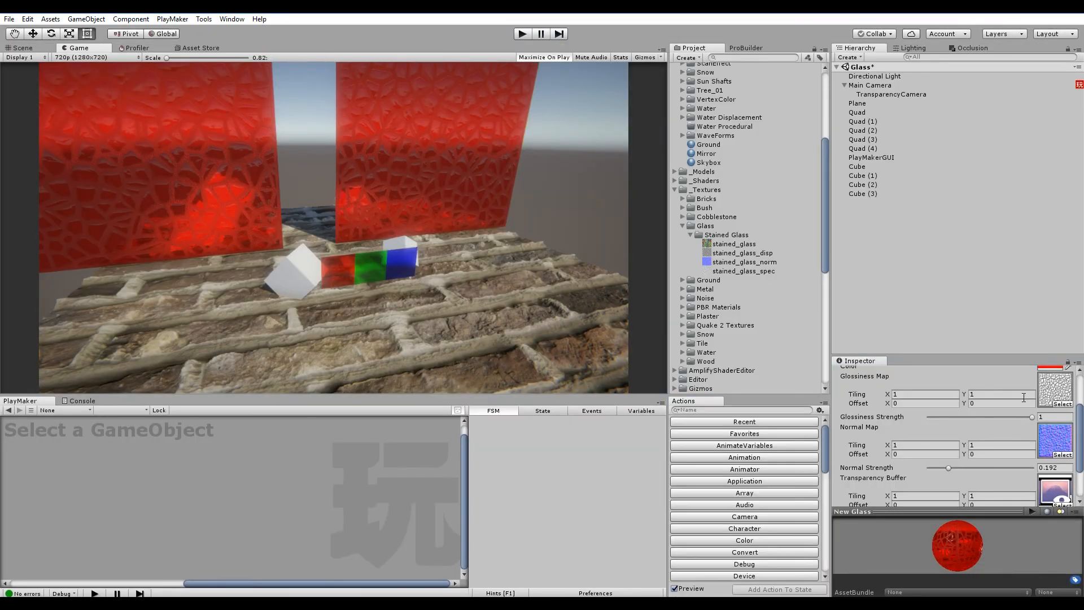
Step: Clear the stained glass textures from the material's Normal Map and Glossiness Map
click(1045, 443)
key(Delete)
click(1051, 392)
key(Delete)
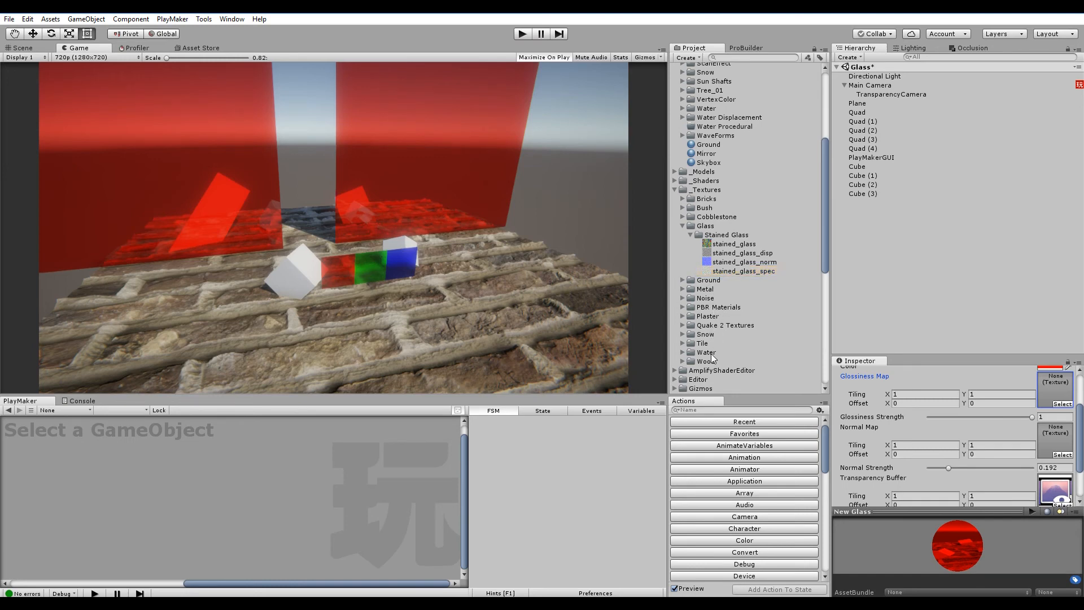
Step: Assign noise 2 from the Noise textures folder as the Glossiness Map and noise 2_norm as the Normal Map
click(683, 352)
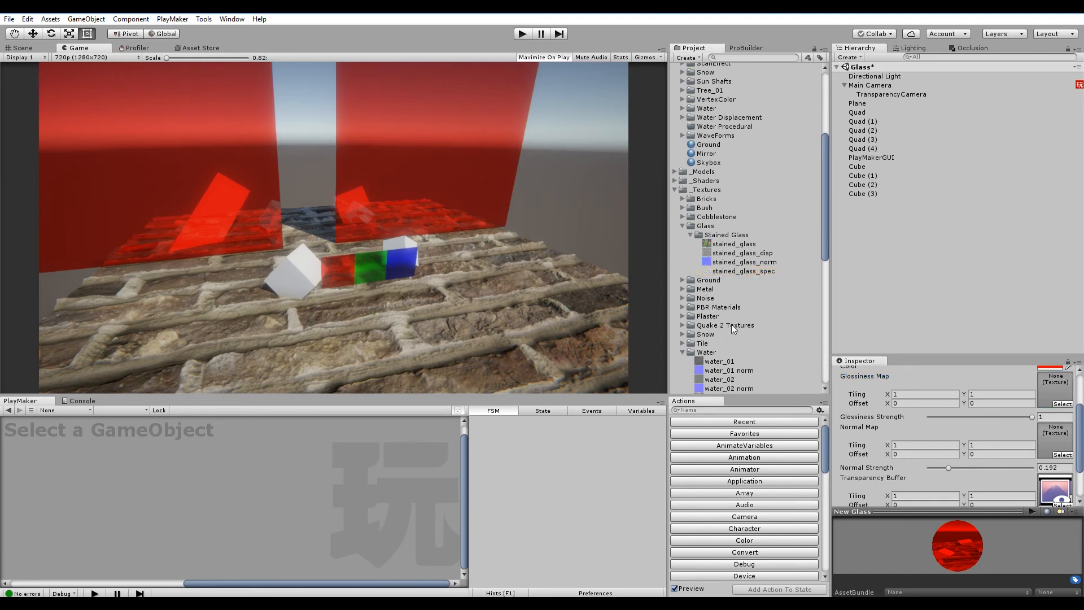
click(682, 352)
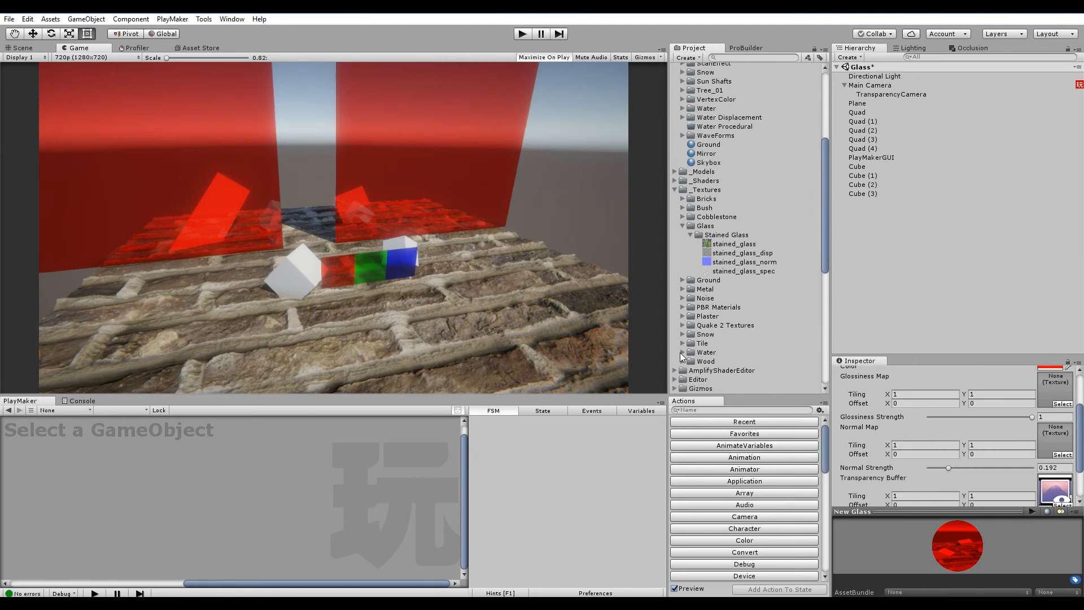
click(683, 307)
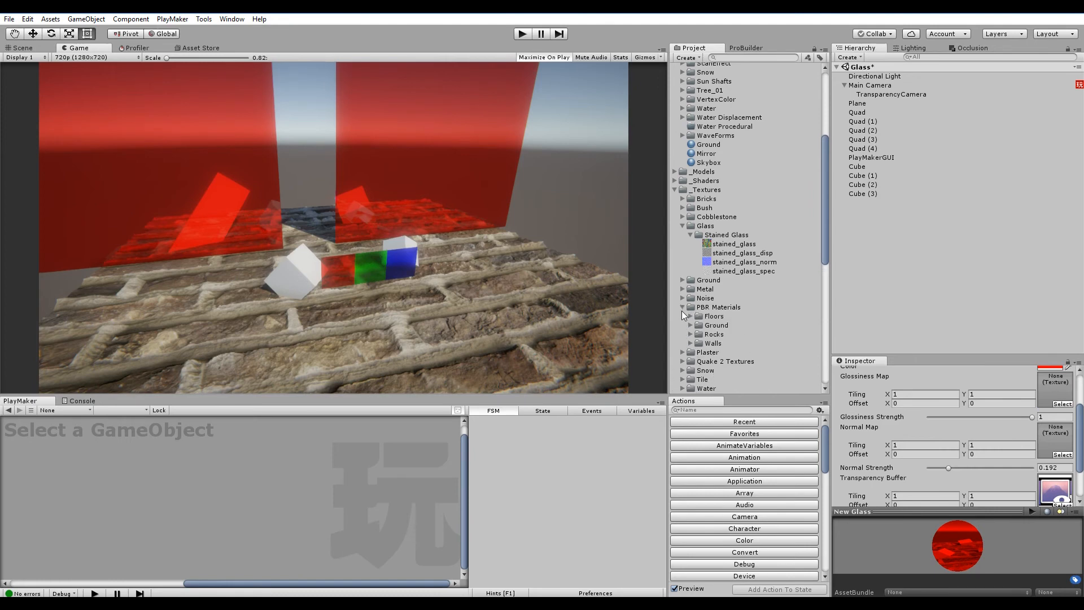
click(683, 308)
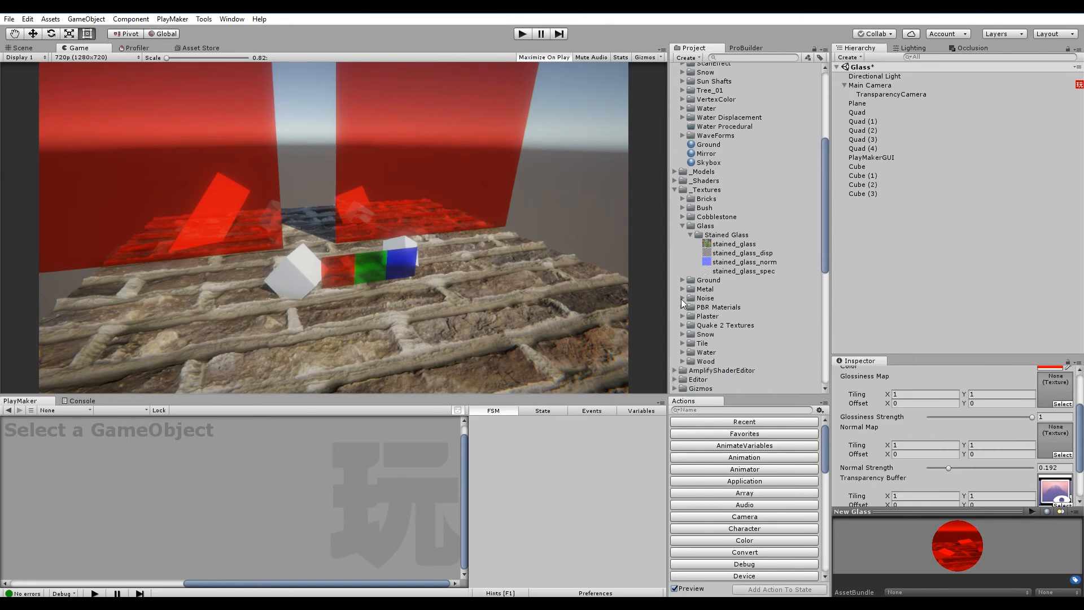
click(683, 298)
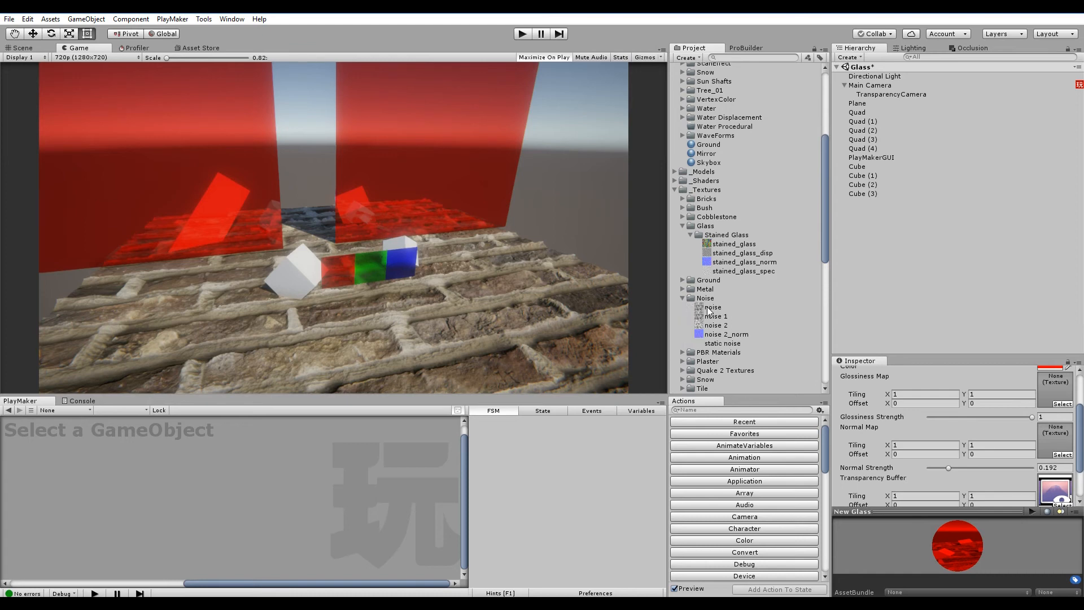
drag(707, 306, 1051, 432)
scroll(1043, 385, up, 1)
drag(1042, 385, 1042, 414)
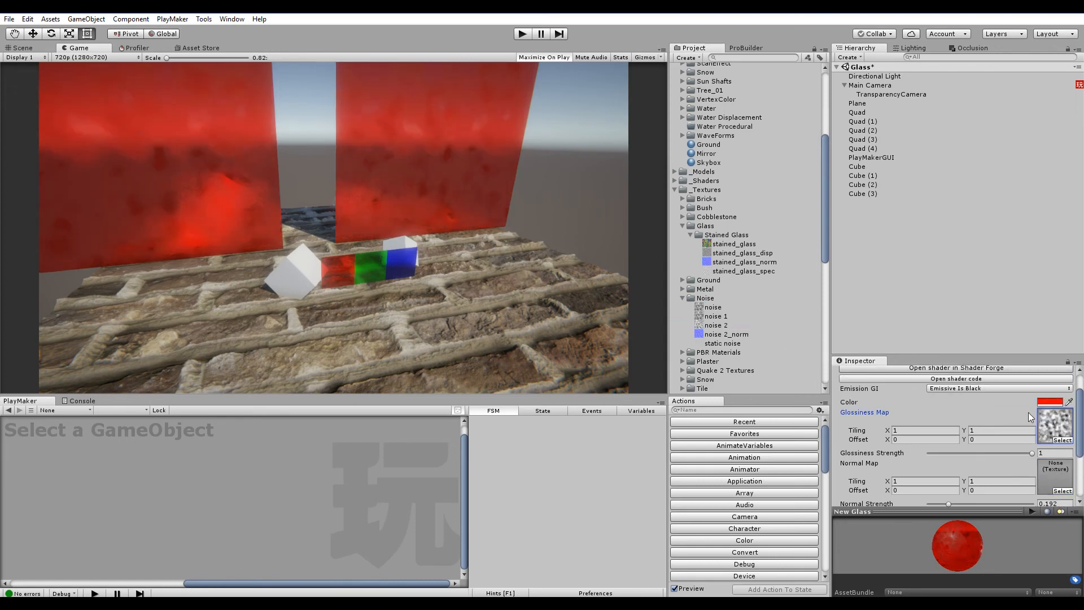
drag(729, 336, 1058, 472)
Step: Raise the material's Normal Strength to 0.258 and return to the Scene view to examine both glass panels
scroll(1001, 485, down, 3)
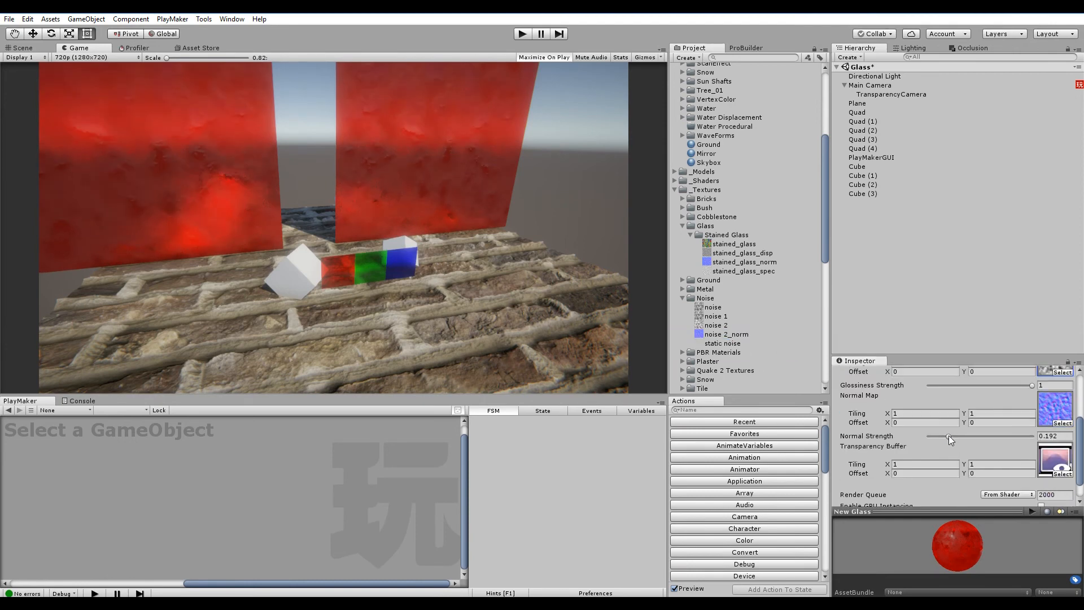
drag(949, 436, 956, 435)
click(30, 51)
alt+drag(286, 190, 429, 226)
scroll(1012, 423, up, 5)
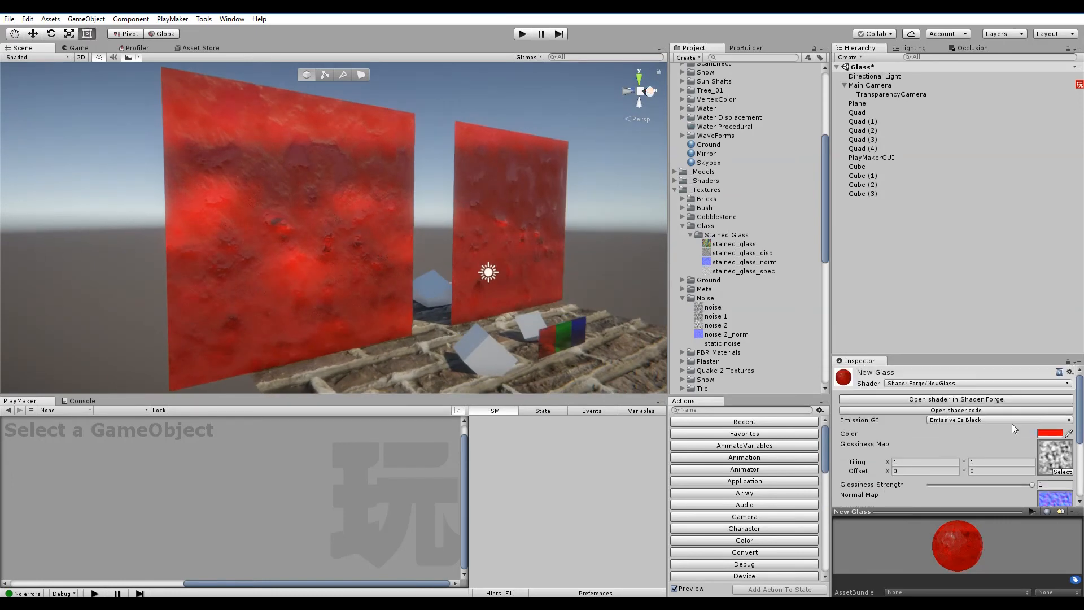
Step: Change the material's Color to white and view the untinted glass panel up close
click(1051, 433)
drag(790, 305, 615, 255)
click(839, 248)
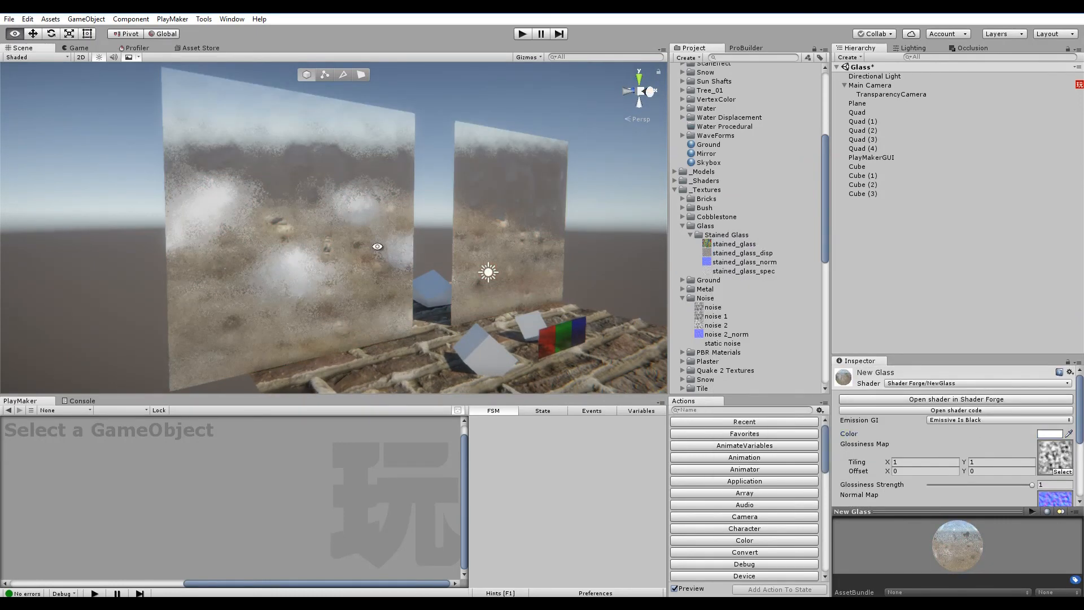
alt+drag(429, 226, 358, 228)
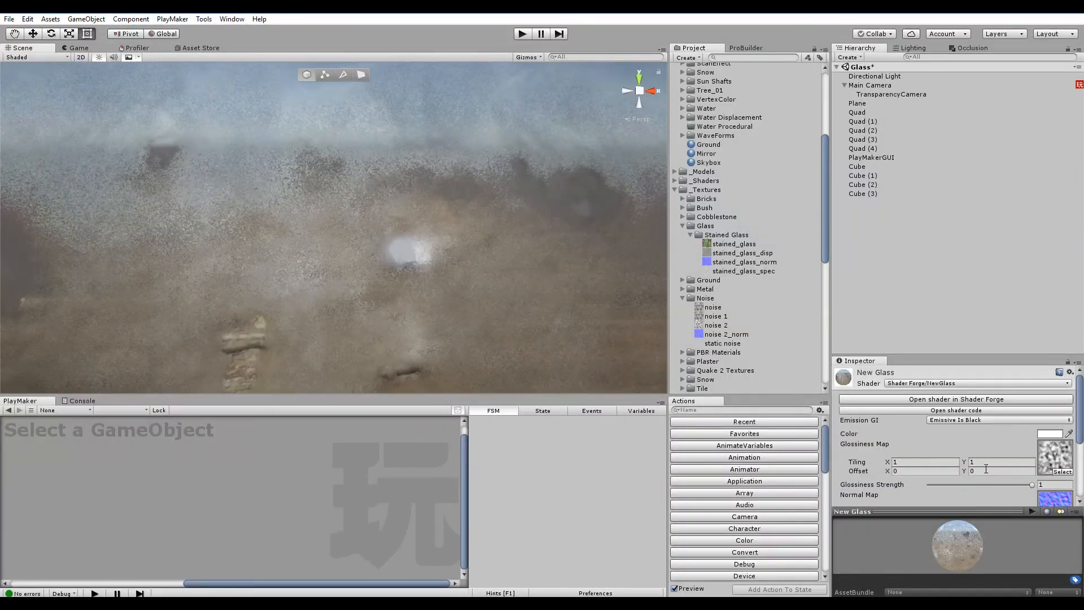
Step: Lower the material's Normal Strength to 0.182 and inspect the noise-frosted panel from several angles and distances
scroll(1036, 434, down, 3)
mouse_move(1029, 416)
mouse_down()
mouse_move(924, 412)
mouse_move(1046, 419)
mouse_up()
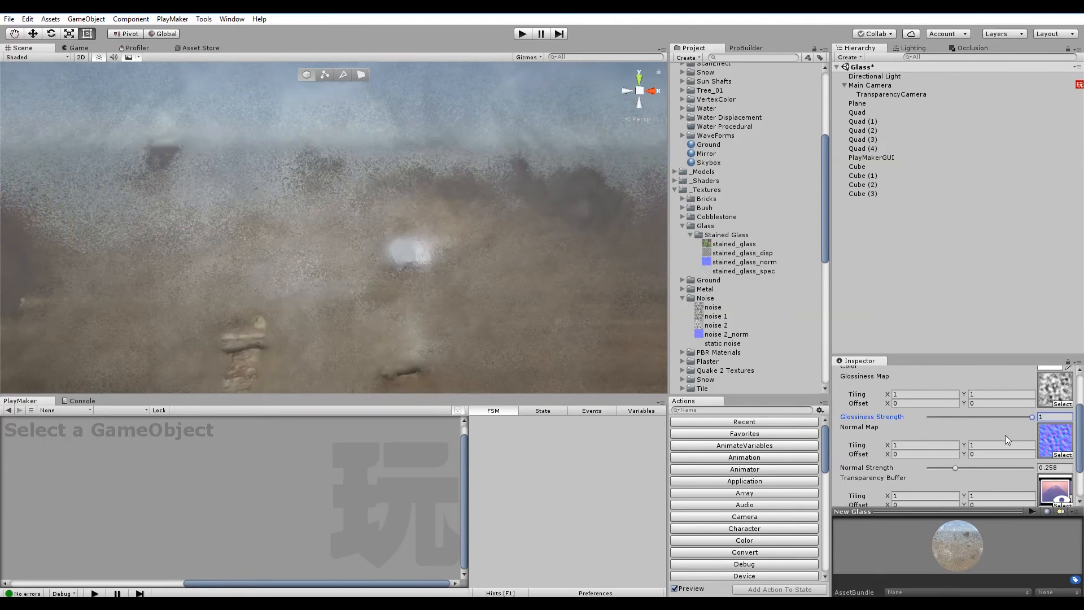
mouse_move(962, 469)
mouse_down()
mouse_move(943, 466)
mouse_move(1037, 467)
mouse_move(935, 464)
mouse_move(947, 467)
mouse_up()
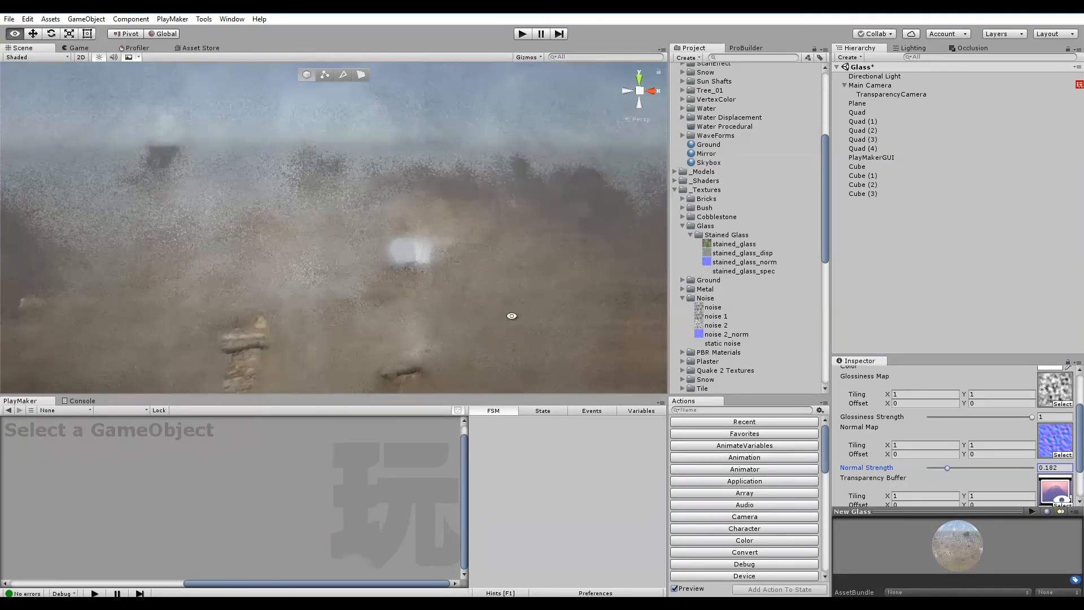
alt+drag(511, 316, 429, 243)
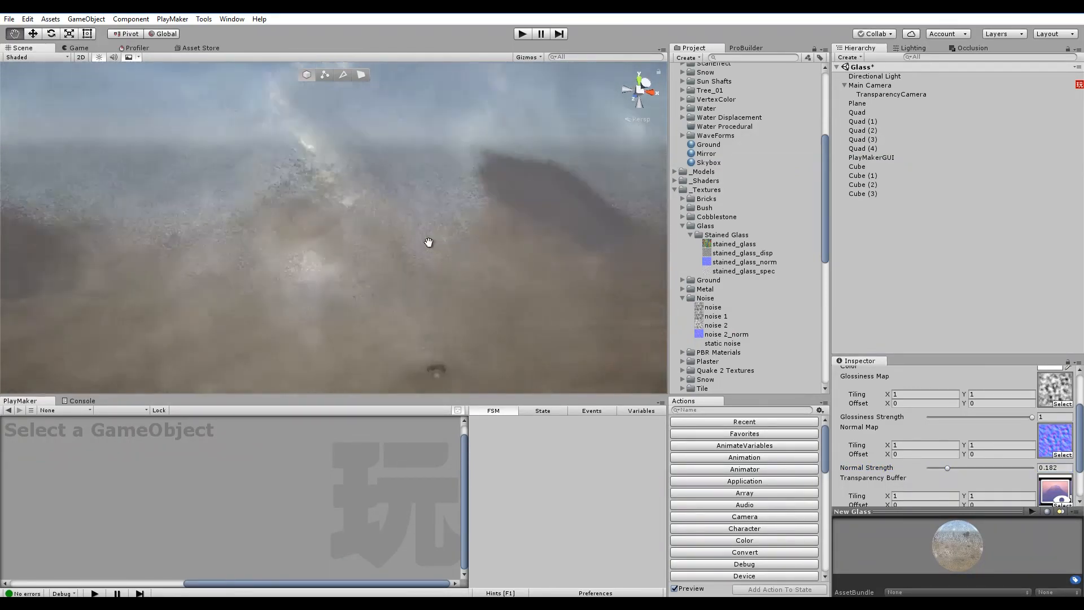
middle_drag(428, 243, 448, 186)
scroll(437, 170, down, 4)
middle_drag(569, 168, 510, 209)
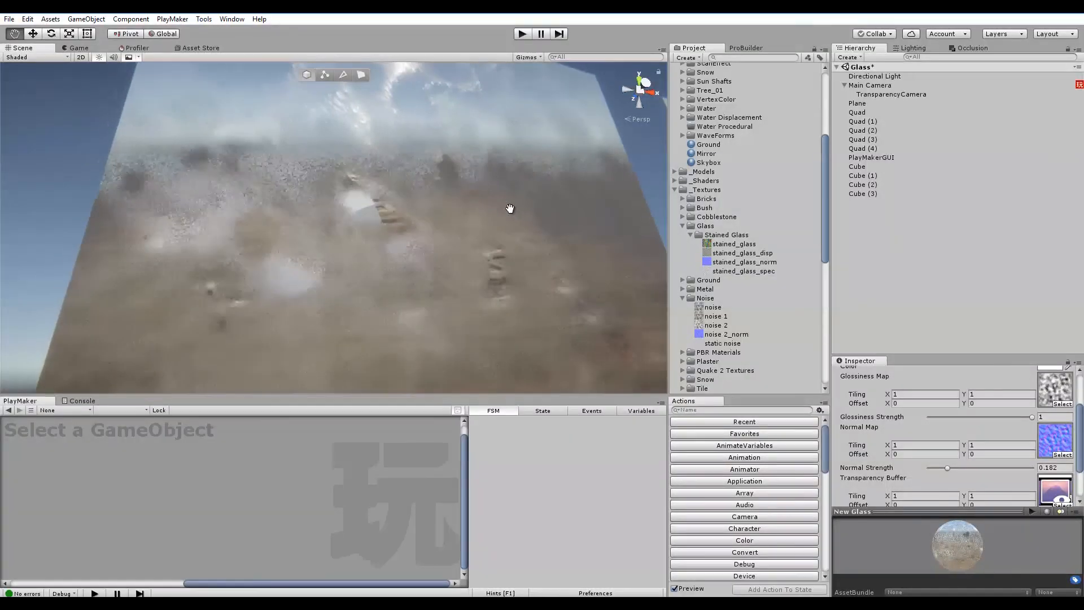
alt+drag(510, 209, 430, 249)
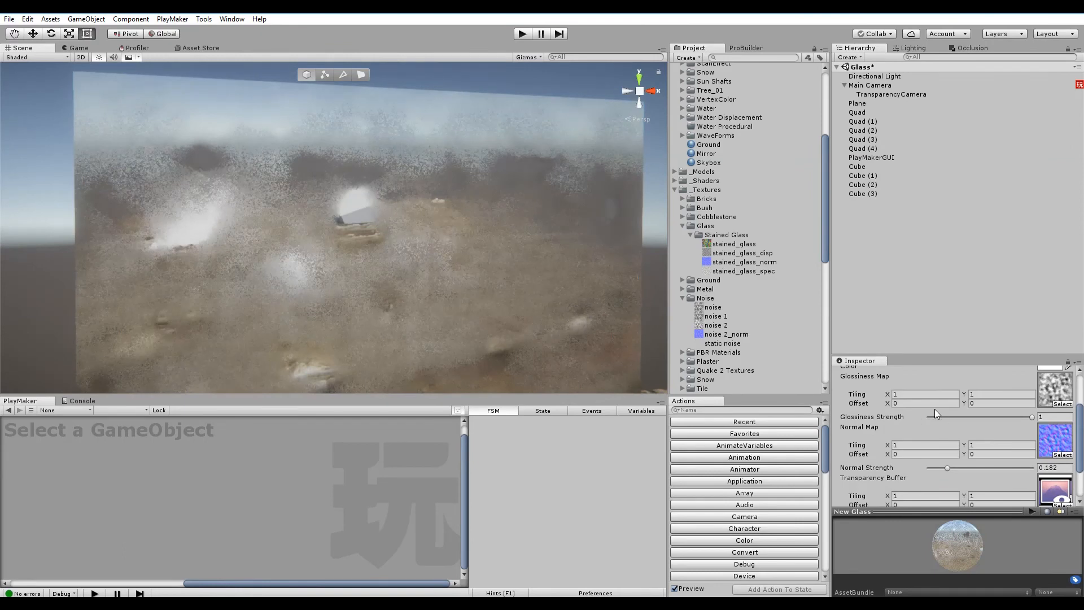
Step: Set the X and Y tiling of both the Normal Map and the Glossiness Map to 0.5 and inspect the panel
text(.5)
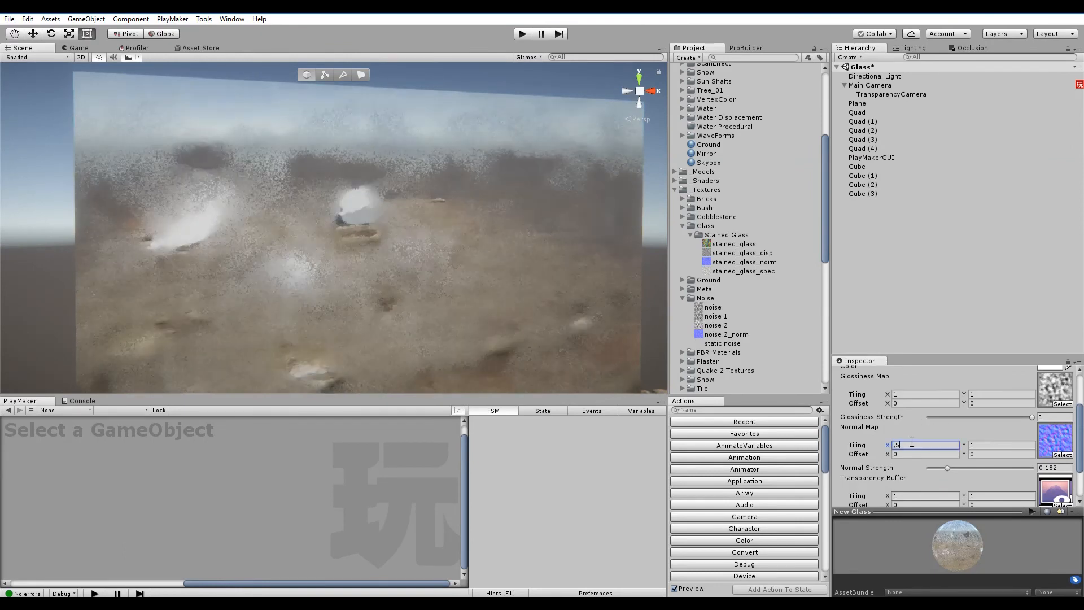
key(Tab)
text(.5)
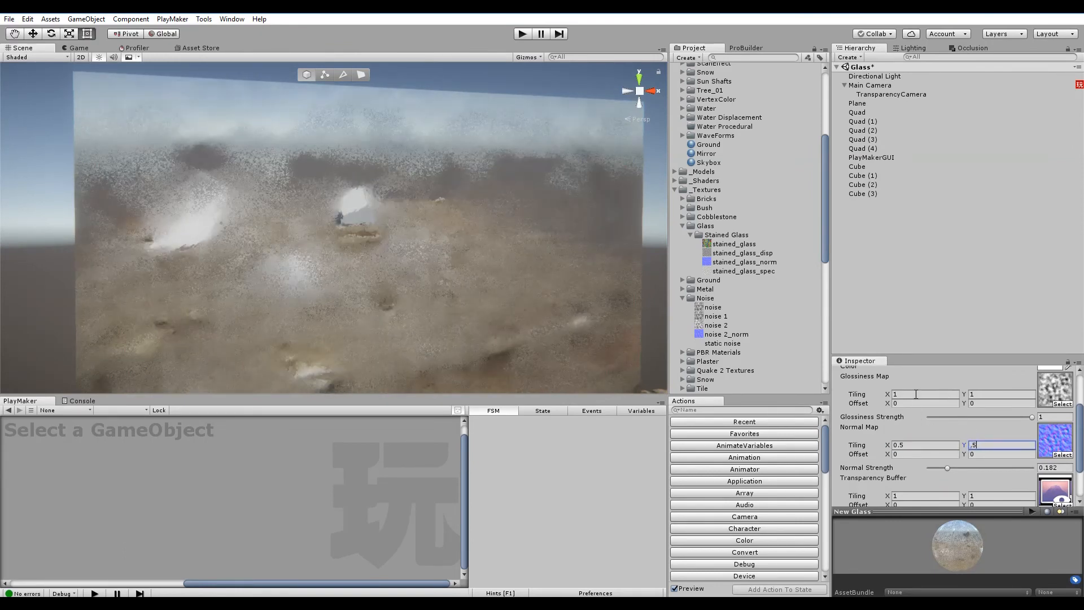
click(916, 394)
text(.5)
click(975, 391)
text(.5)
middle_drag(291, 217, 305, 289)
scroll(332, 201, up, 3)
middle_drag(332, 209, 352, 151)
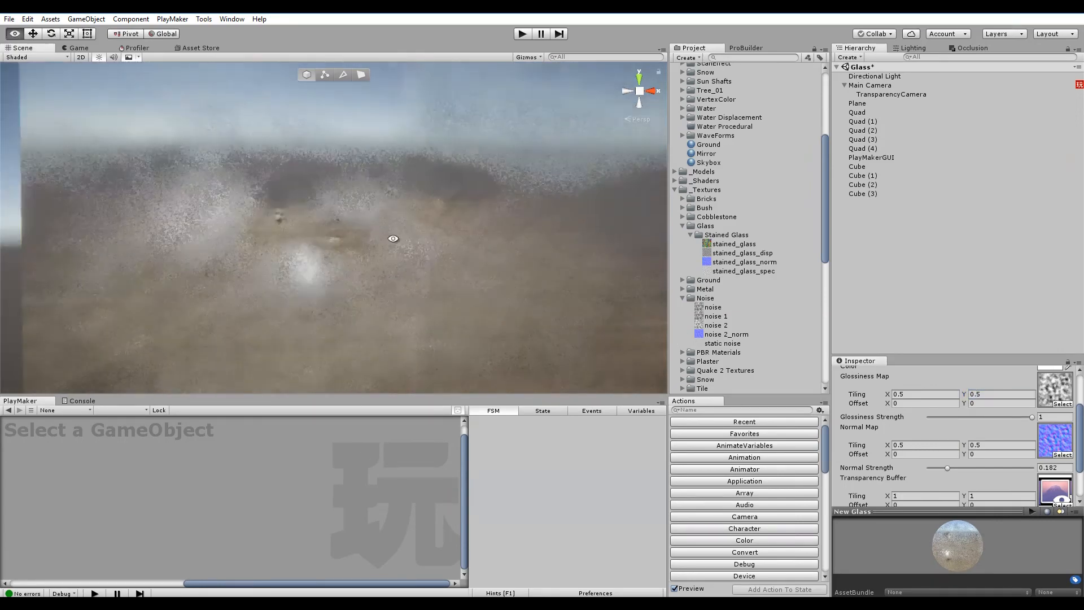
Step: Try a Glossiness Map tiling of 2 in X and 1 in Y
scroll(352, 151, down, 3)
click(927, 394)
text(2)
click(1003, 395)
text(1)
Step: Reset the Glossiness Map's X tiling and both Normal Map tiling values to 1, and view the panel
click(935, 394)
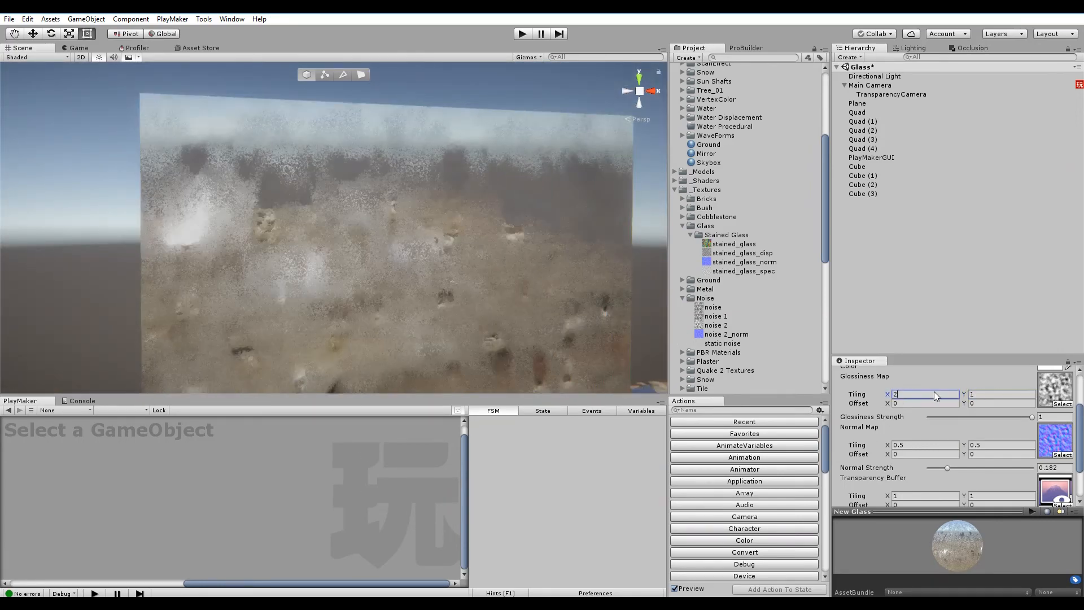
text(1)
click(951, 445)
text(1)
click(978, 446)
text(1)
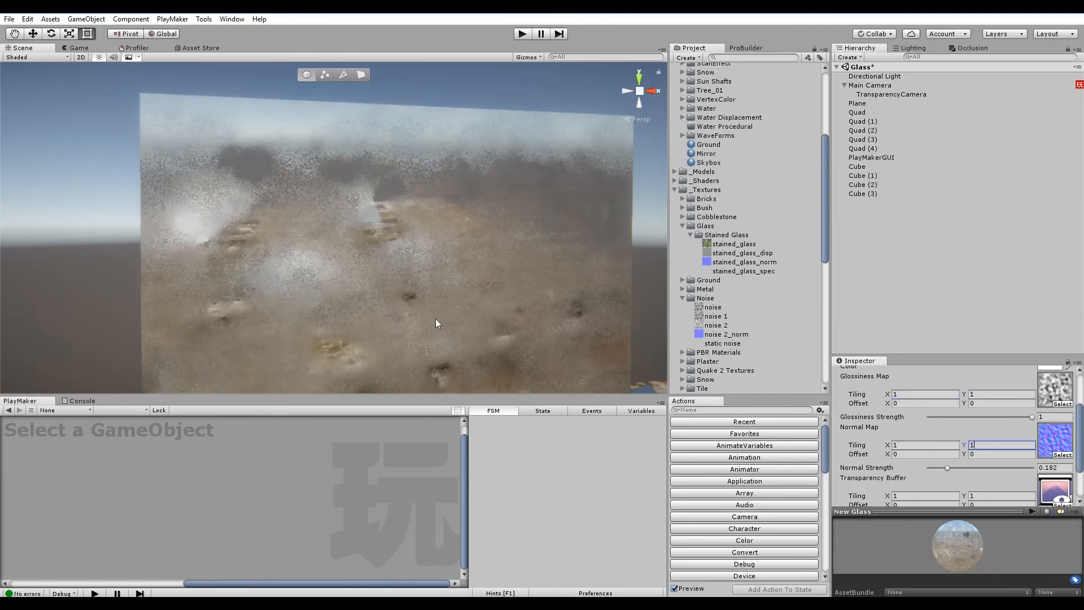
alt+drag(528, 348, 484, 330)
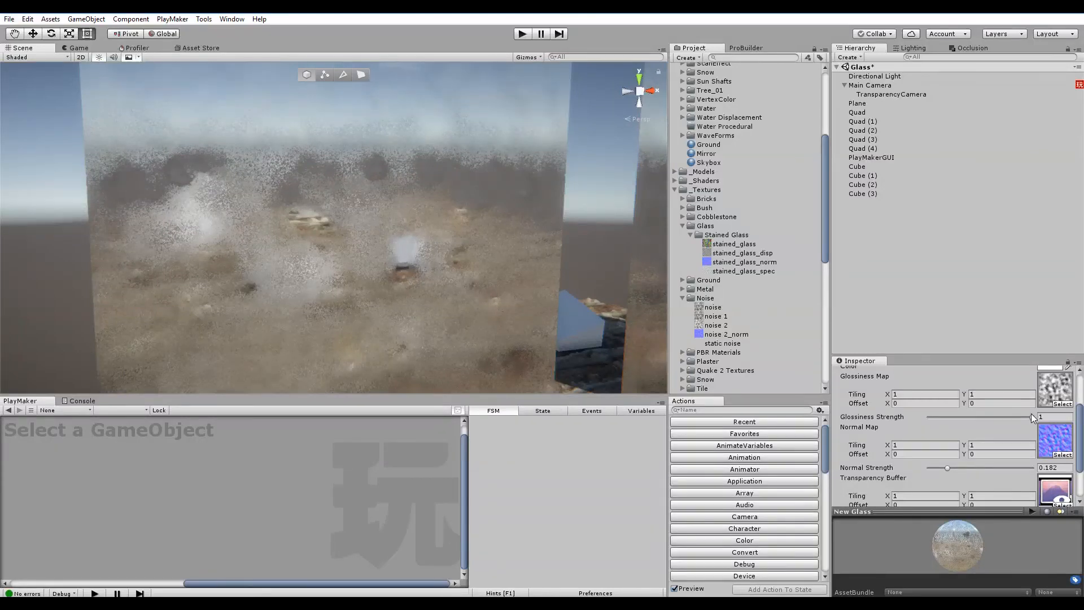
Step: Remove the noise textures from the Glossiness Map and Normal Map, and set Normal Strength to 0
mouse_move(1032, 416)
mouse_down()
mouse_move(998, 418)
mouse_move(1032, 416)
mouse_up()
click(1058, 380)
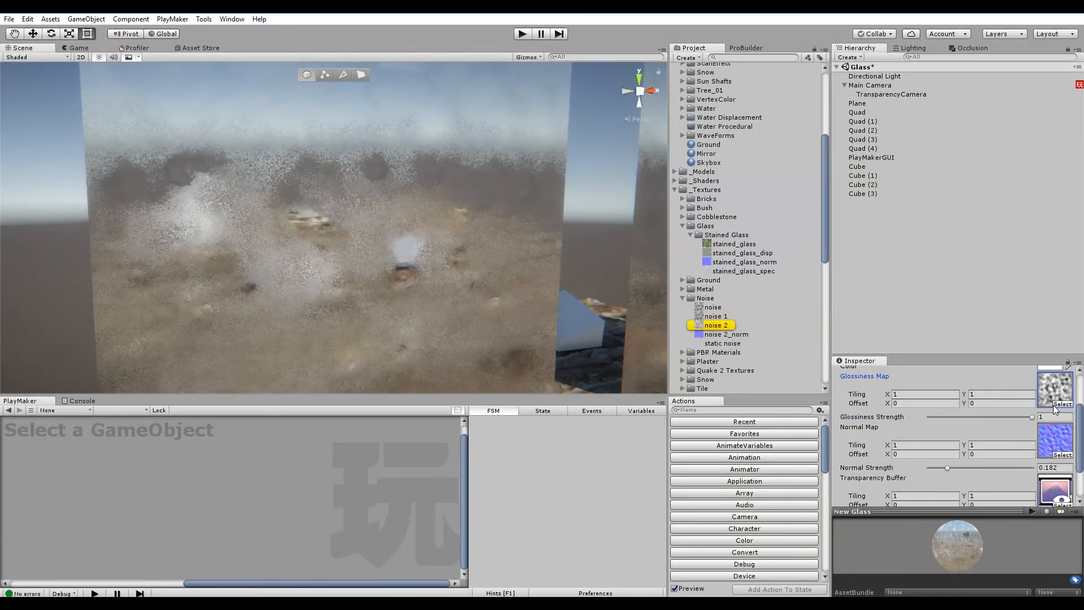
key(Delete)
click(1050, 439)
key(Delete)
drag(948, 467, 919, 452)
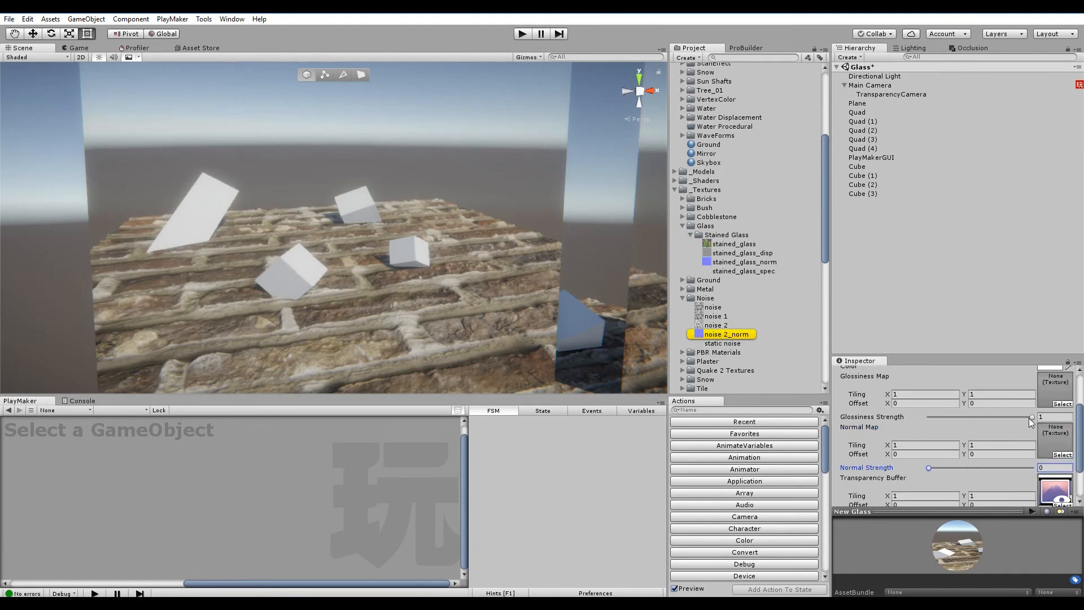
Step: Lower the material's Glossiness Strength to 0.945 and check the glass in the game view
mouse_move(1029, 417)
mouse_down()
mouse_move(997, 419)
mouse_move(1028, 420)
mouse_up()
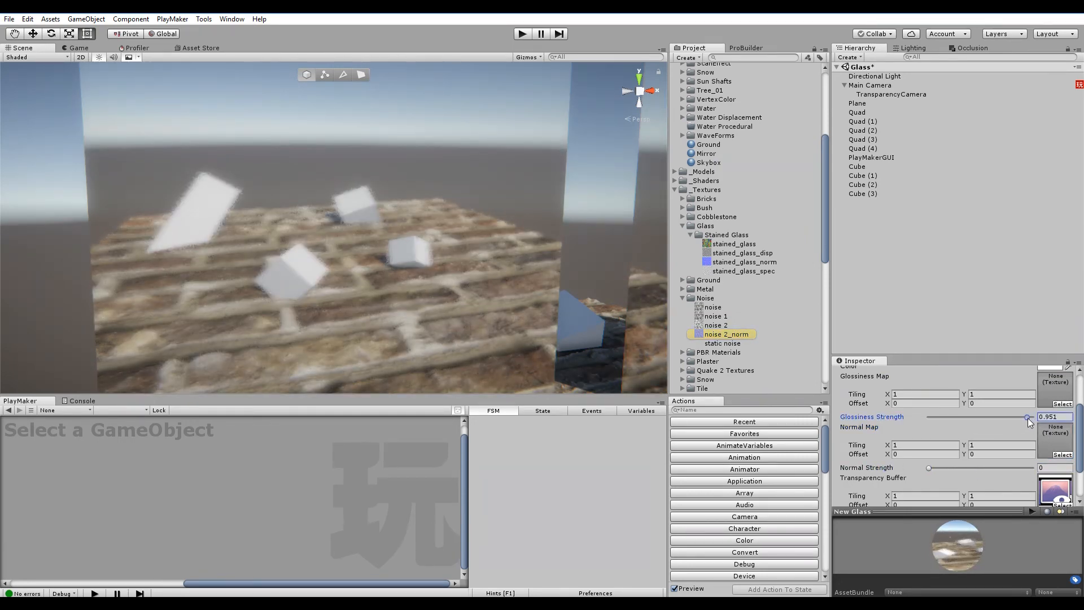
click(77, 48)
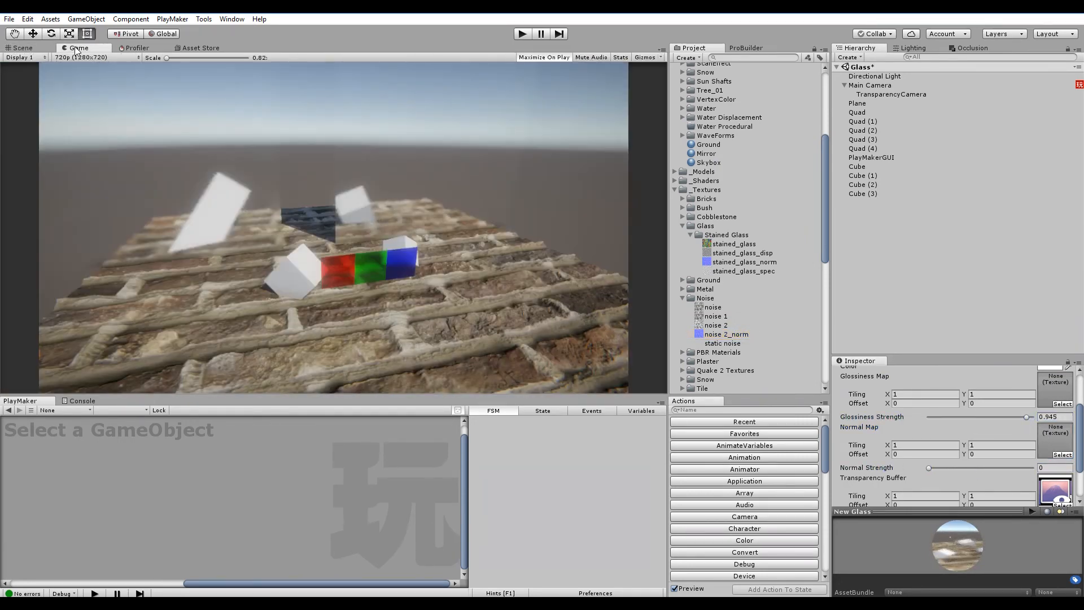
Step: Open the New Glass material's shader in Shader Forge and bring the normal map node group into view
scroll(948, 430, up, 5)
click(944, 395)
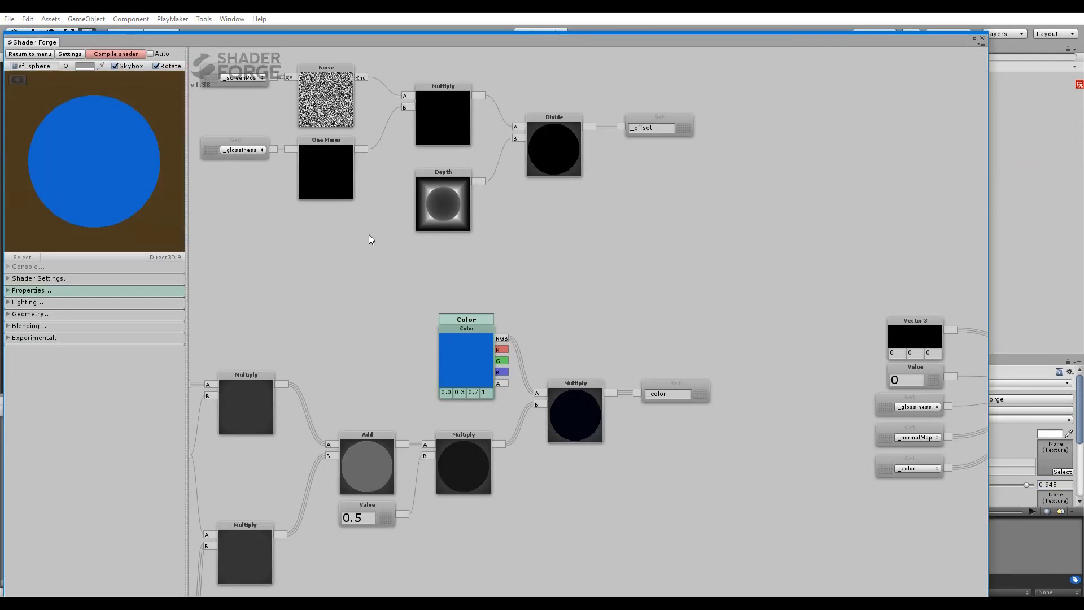
middle_drag(368, 235, 449, 351)
scroll(458, 360, down, 6)
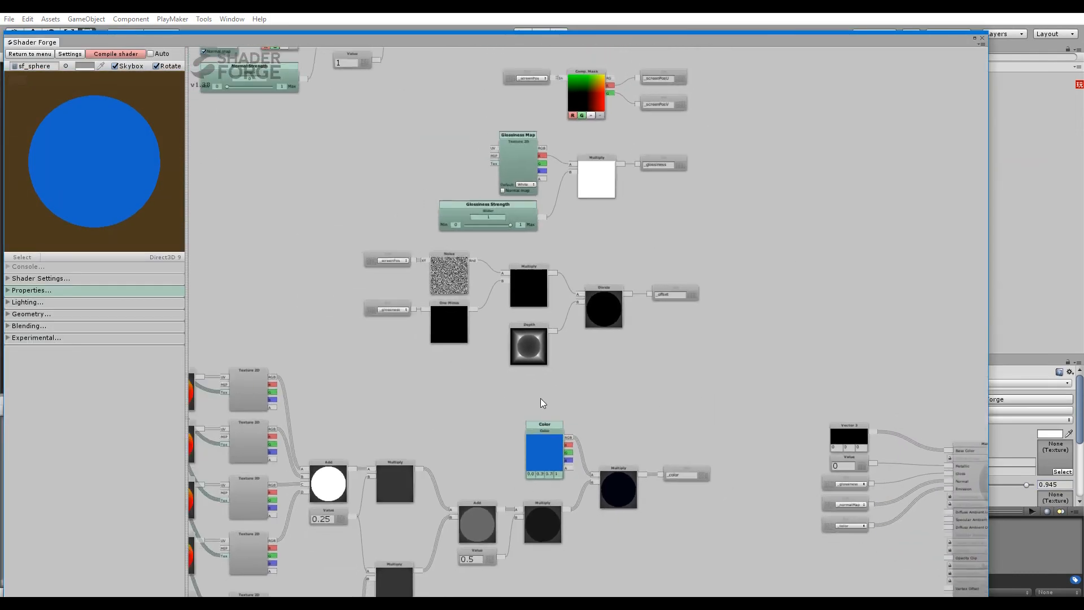
middle_drag(354, 325, 651, 251)
drag(649, 247, 382, 335)
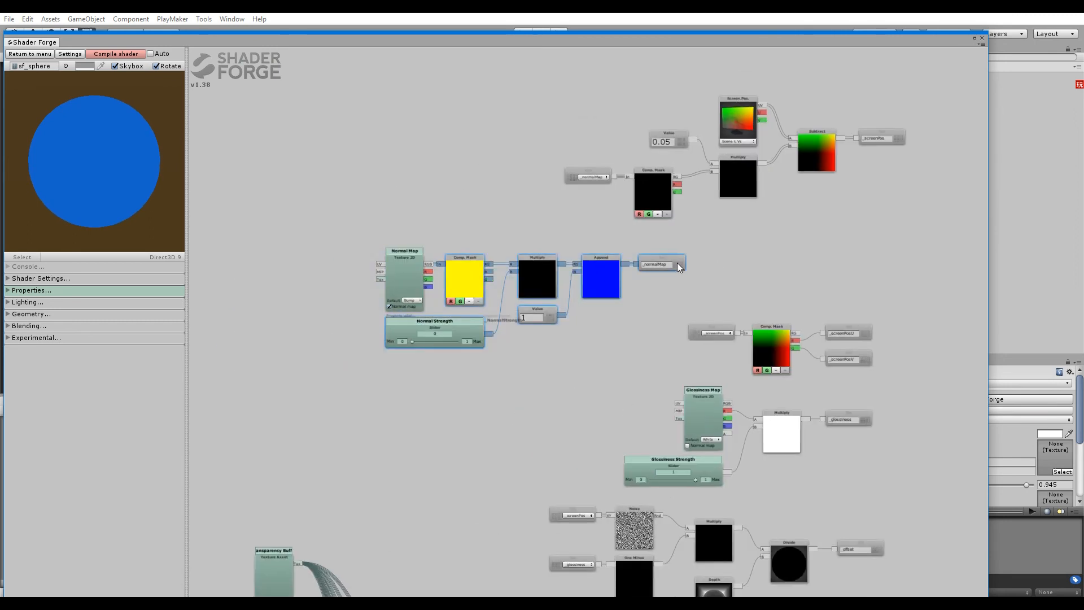
drag(678, 264, 661, 73)
key(ctrl+z)
Step: Move the complete Normal Map node group, including Normal Strength and the _normalMap setter, above the screen position nodes
drag(685, 242, 363, 338)
shift+click(717, 327)
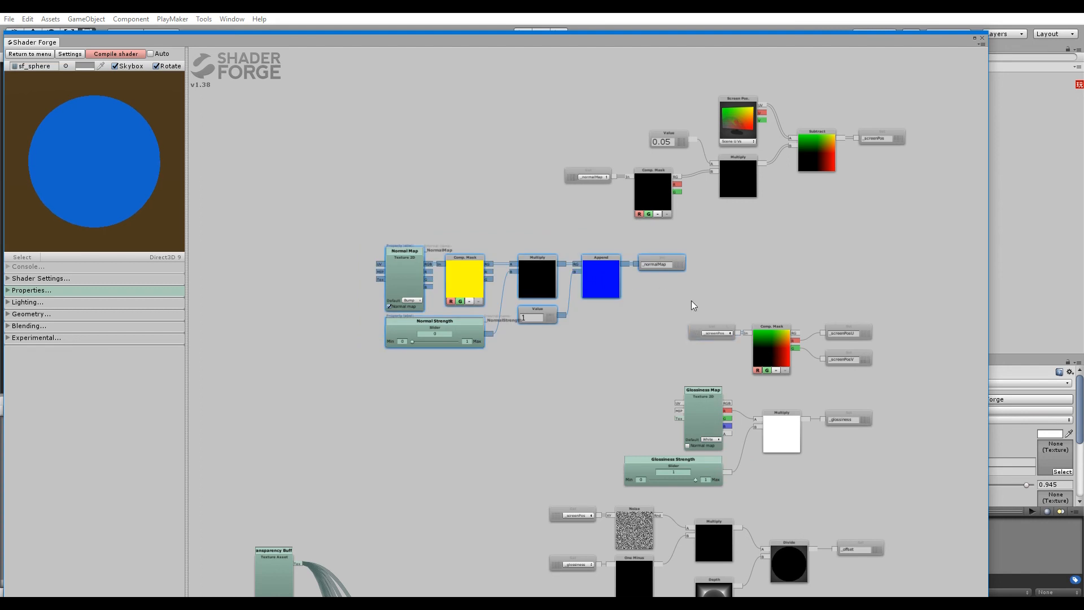
drag(678, 264, 877, 28)
middle_drag(825, 125, 666, 342)
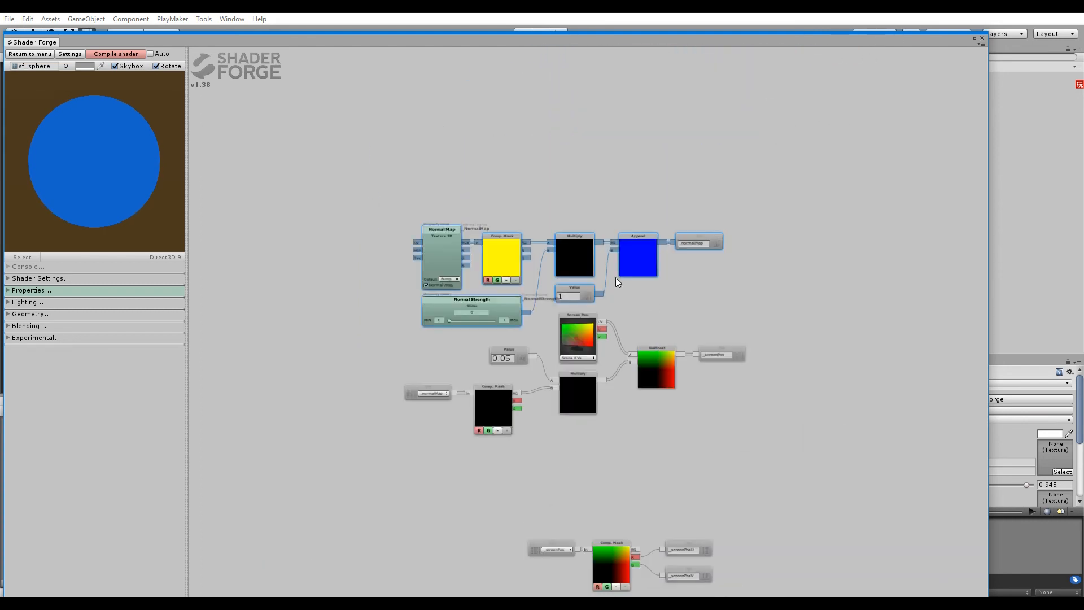
drag(654, 259, 650, 223)
Step: Move the normal map and screen position node groups together down closer to the rest of the graph
drag(707, 163, 396, 450)
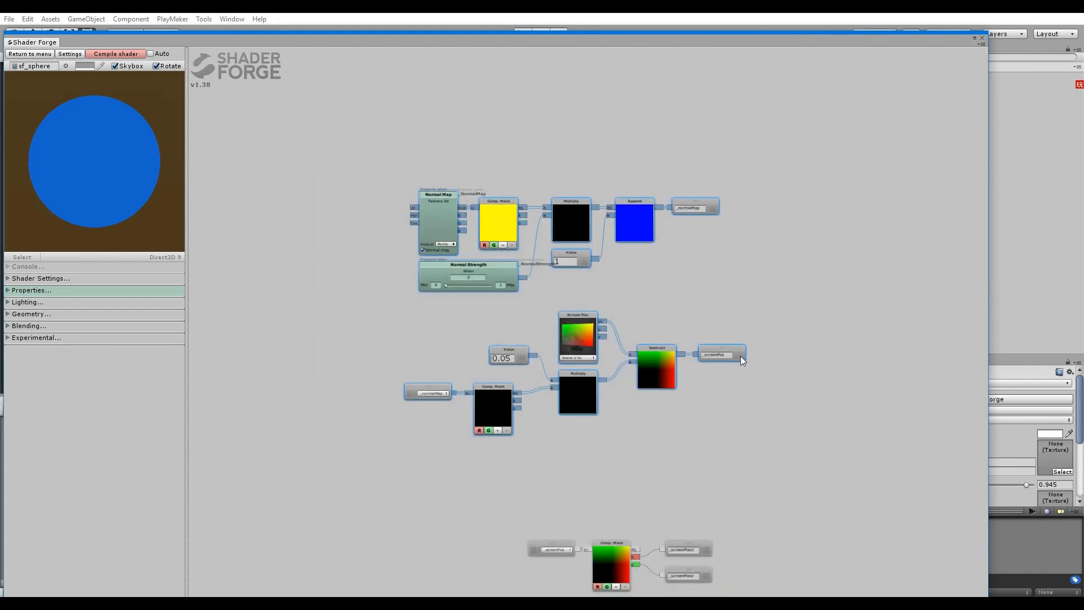
drag(740, 356, 703, 459)
mouse_move(652, 548)
middle_down()
mouse_move(666, 333)
mouse_move(652, 262)
middle_up()
middle_drag(635, 443, 685, 289)
scroll(709, 288, down, 7)
scroll(795, 314, down, 1)
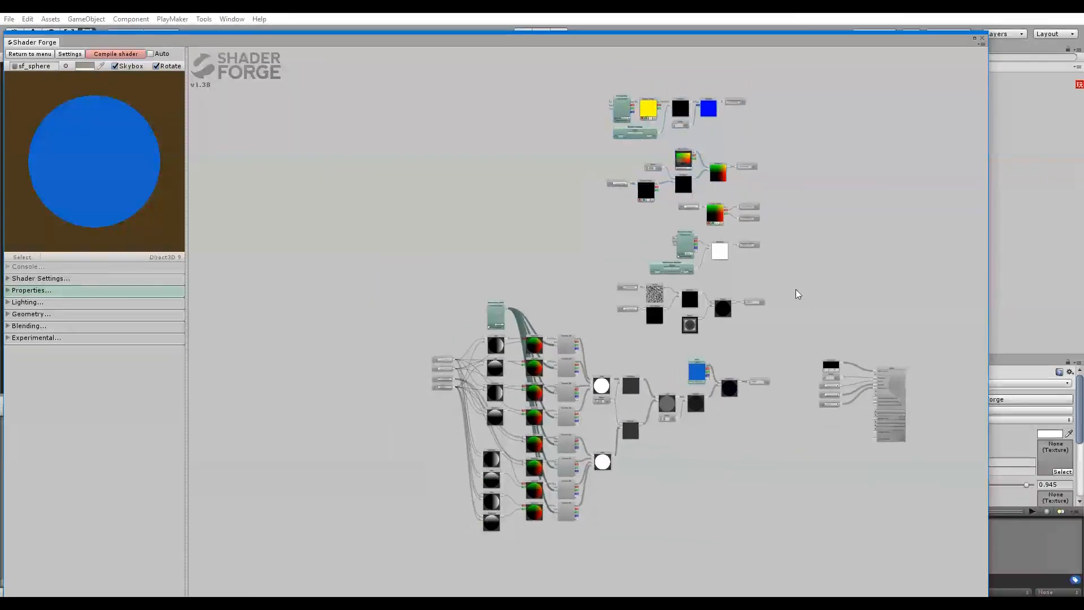
middle_drag(796, 294, 711, 259)
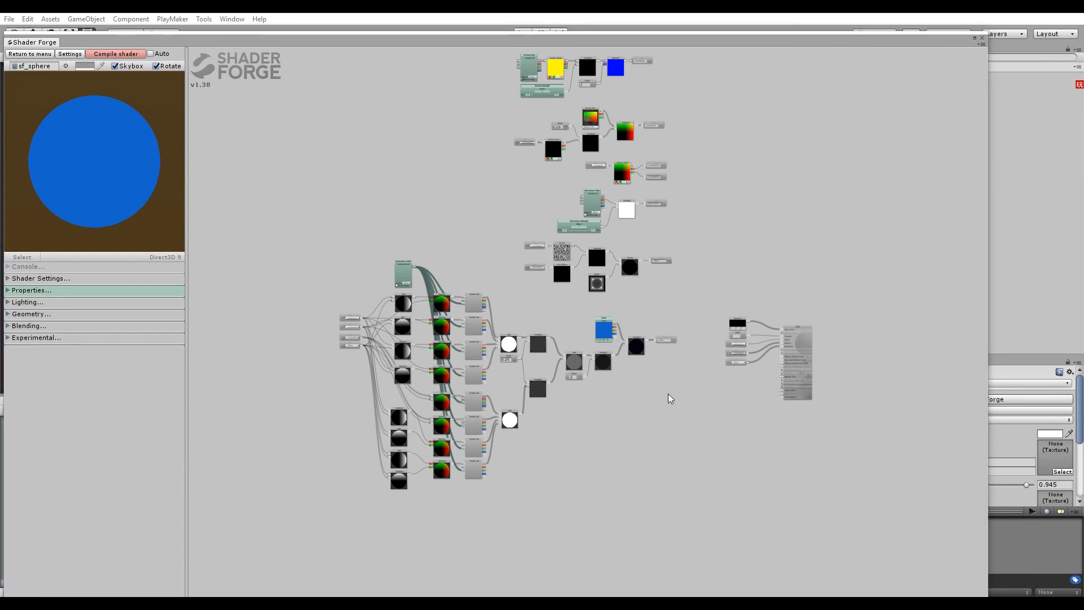
Step: Make room around the Color node and add a Texture 2D node named Texture Map directly above it
scroll(608, 302, up, 4)
click(518, 331)
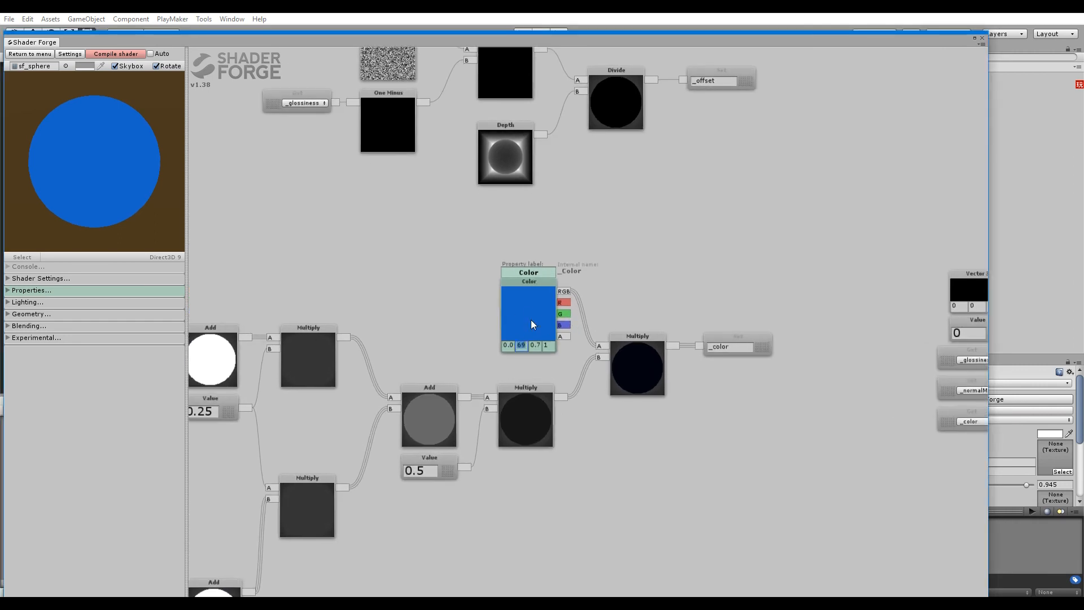
drag(531, 320, 528, 346)
key(t)
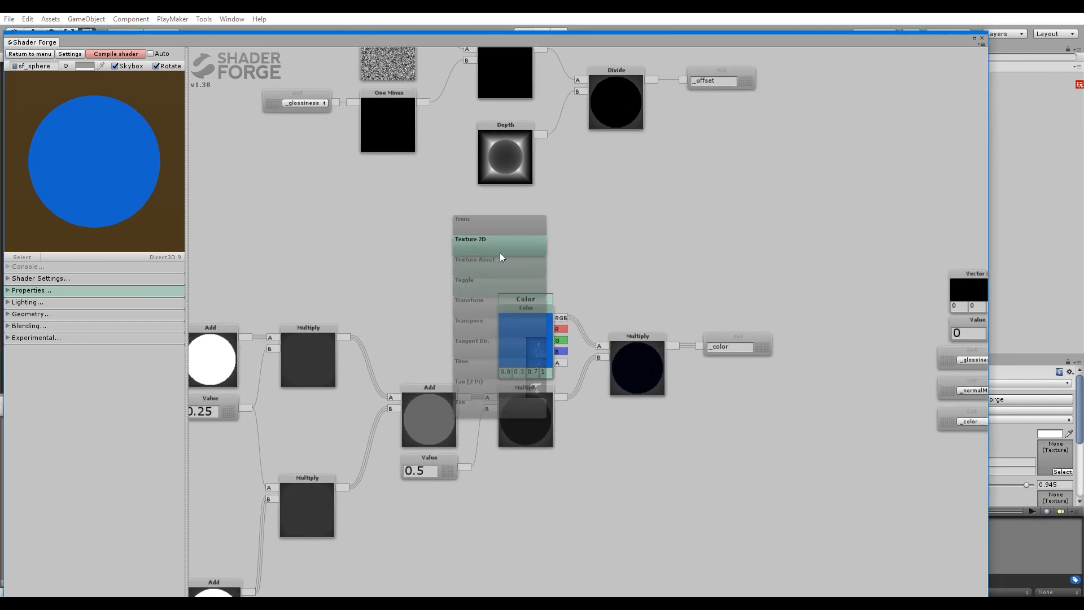
click(500, 252)
drag(526, 243, 531, 233)
click(534, 201)
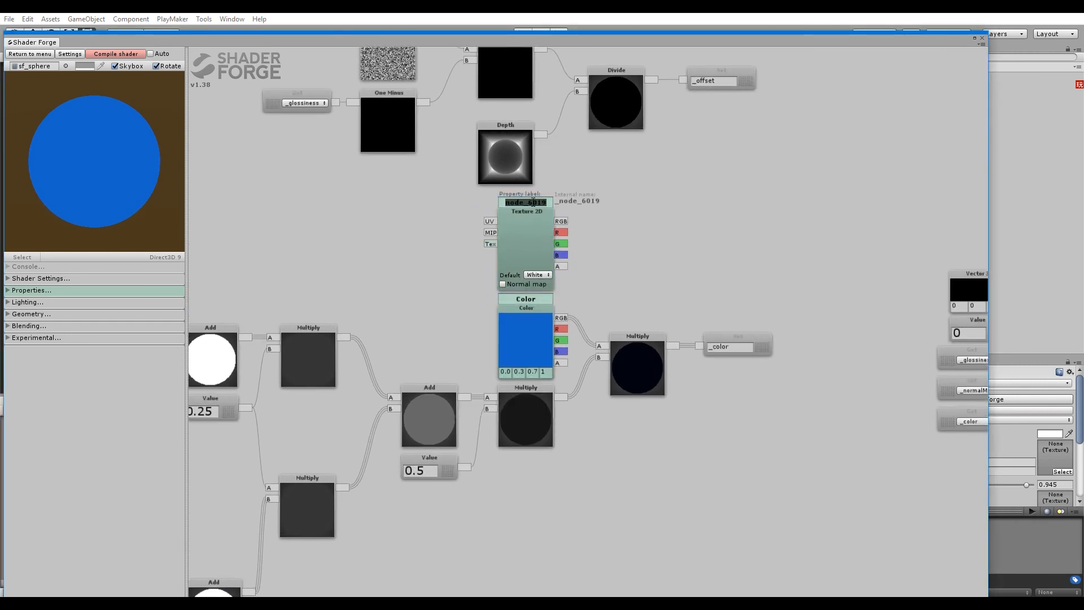
text(Texturew Map)
click(620, 217)
Step: Multiply the Texture Map and Color RGB outputs with the averaged blur result in the _color Multiply node, and compile the shader
drag(564, 221, 601, 356)
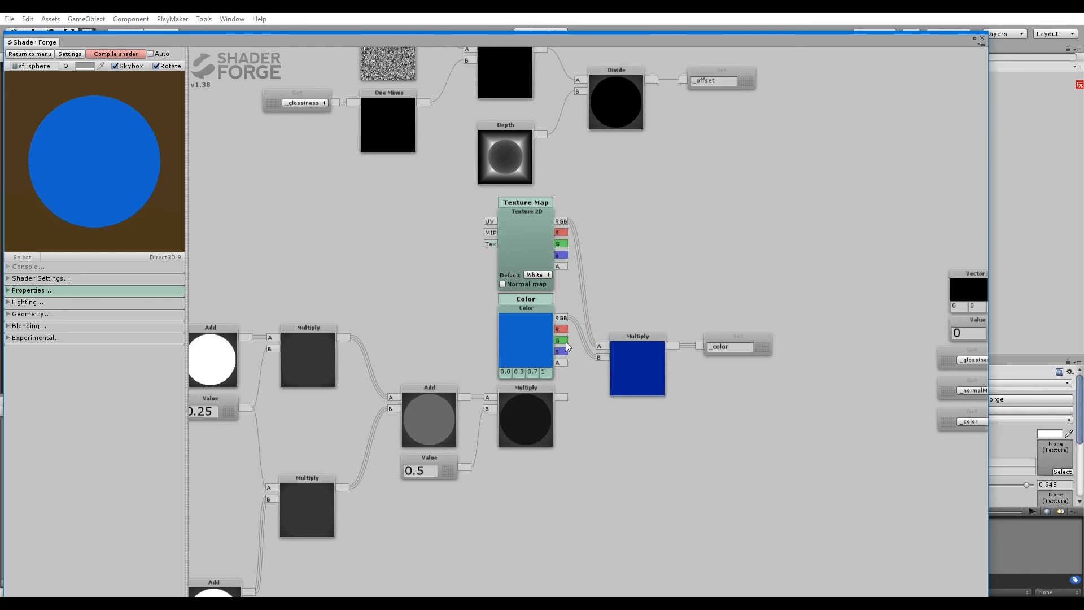
drag(561, 397, 599, 368)
mouse_move(537, 258)
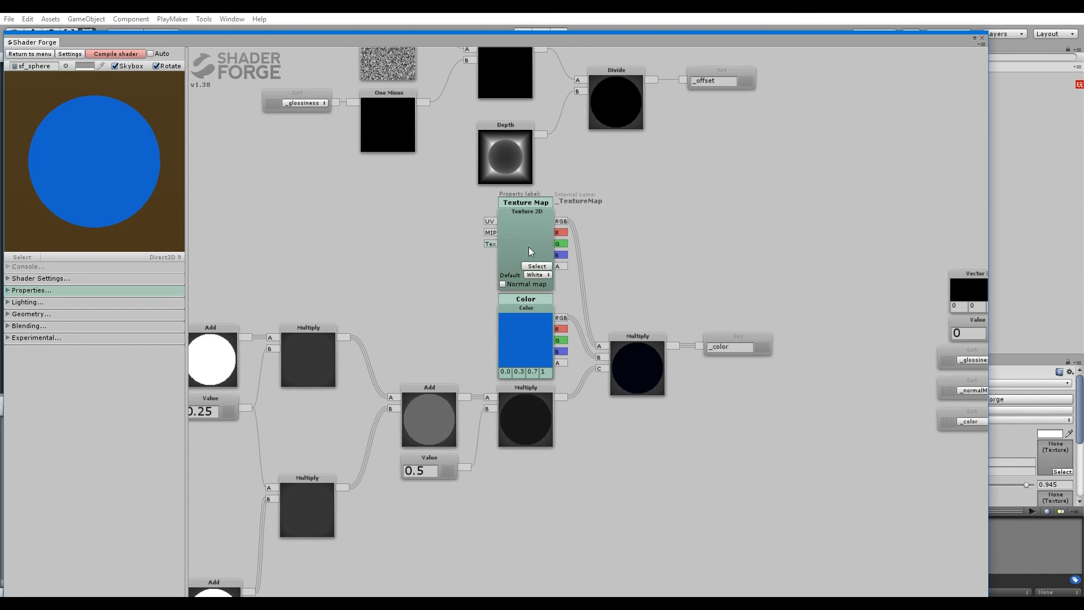
click(125, 56)
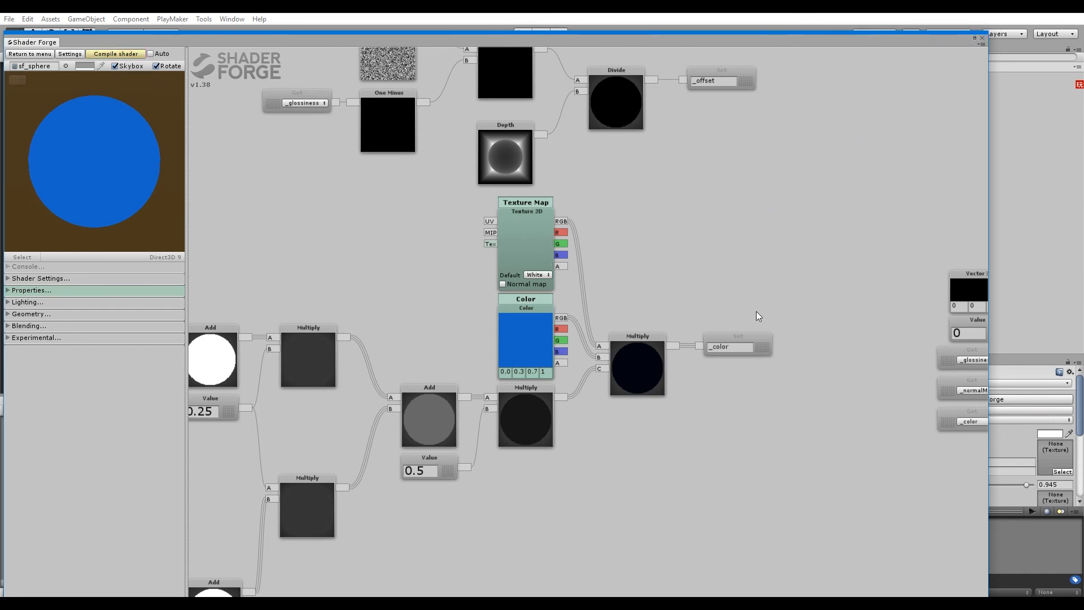
Step: Move the final Multiply and _color setter nodes up beside the Color node, and close Shader Forge
drag(756, 316, 633, 309)
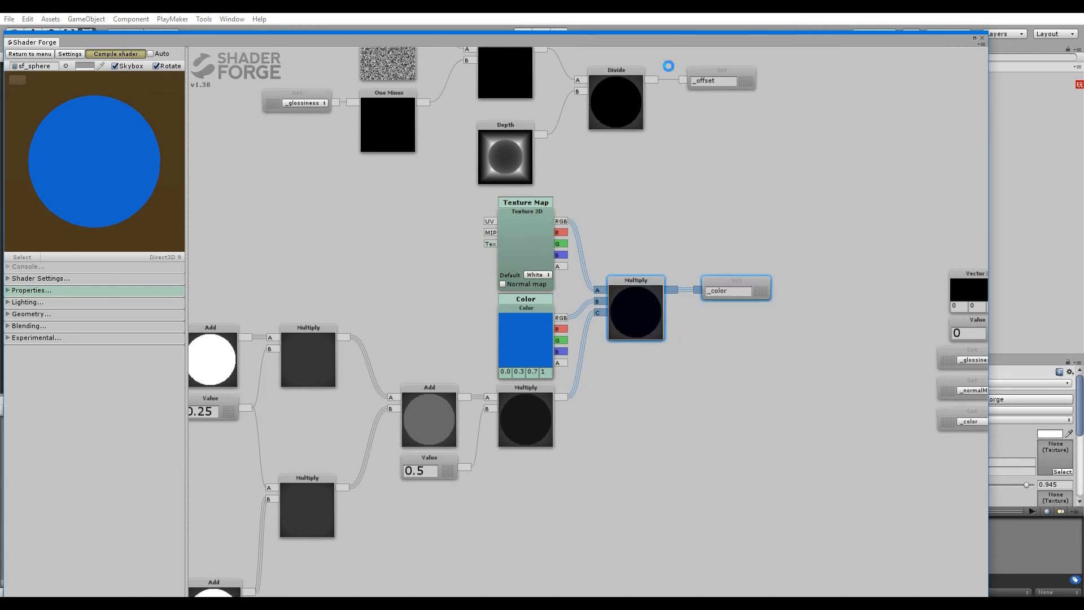
middle_drag(882, 239, 604, 260)
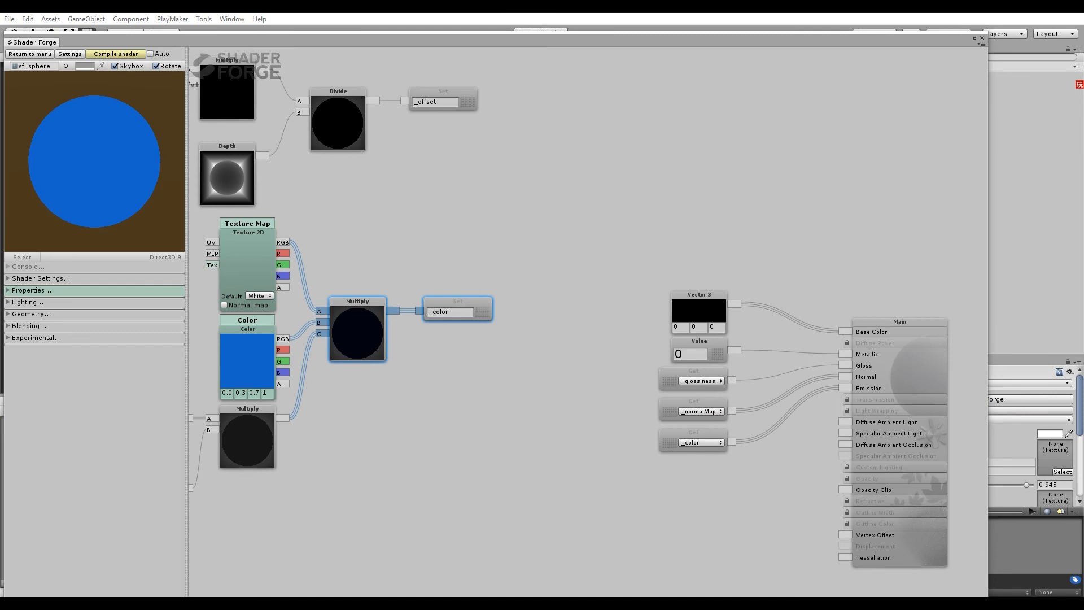
click(981, 39)
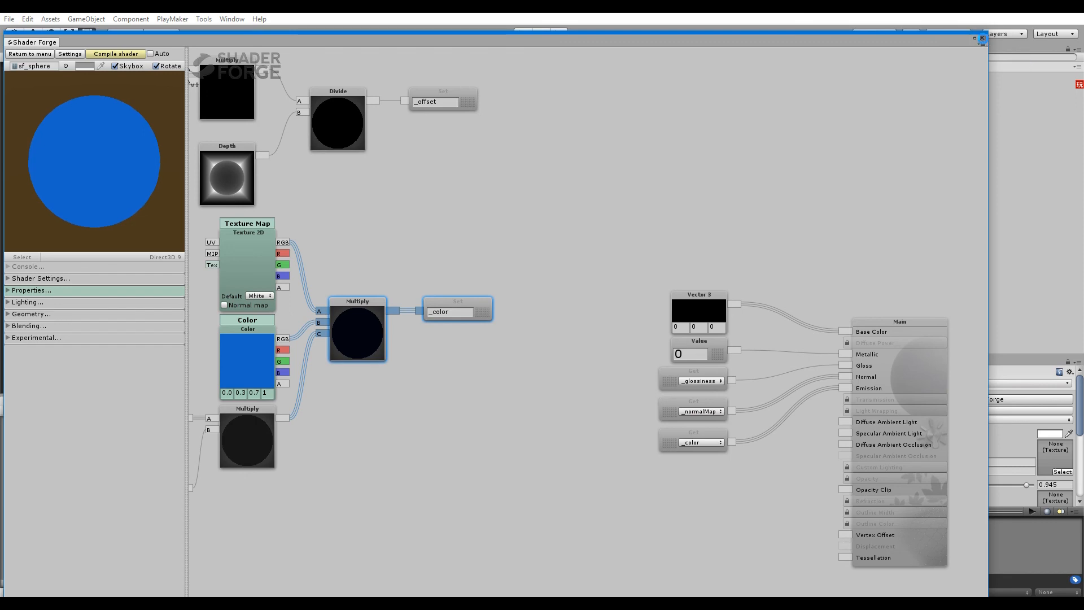
click(983, 38)
Step: Reopen the shader, put Texture Map first in the property order, recompile and close Shader Forge
click(959, 399)
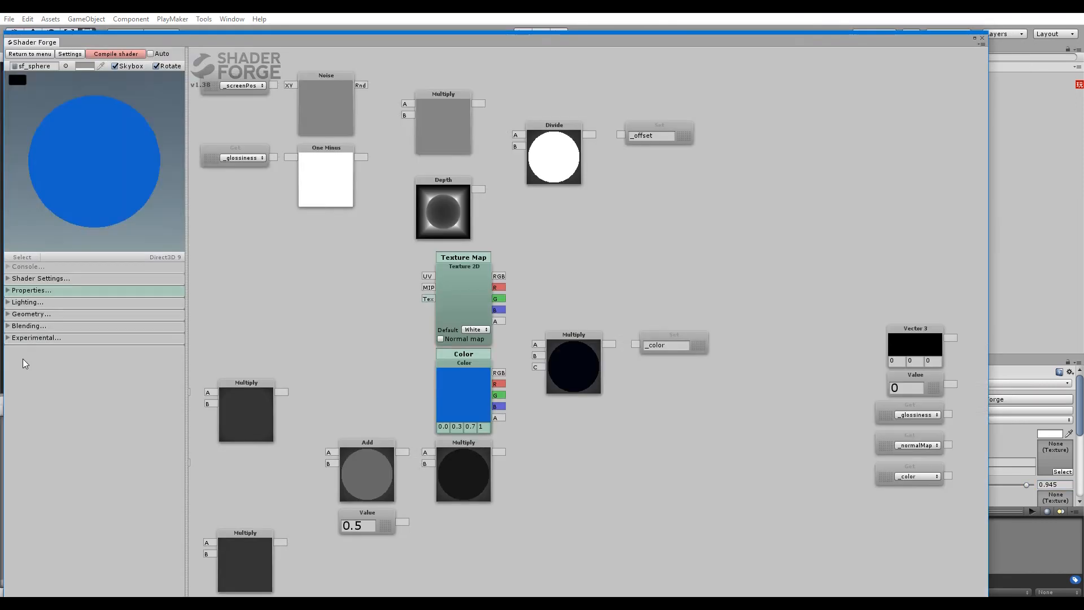
drag(25, 520, 25, 313)
click(101, 57)
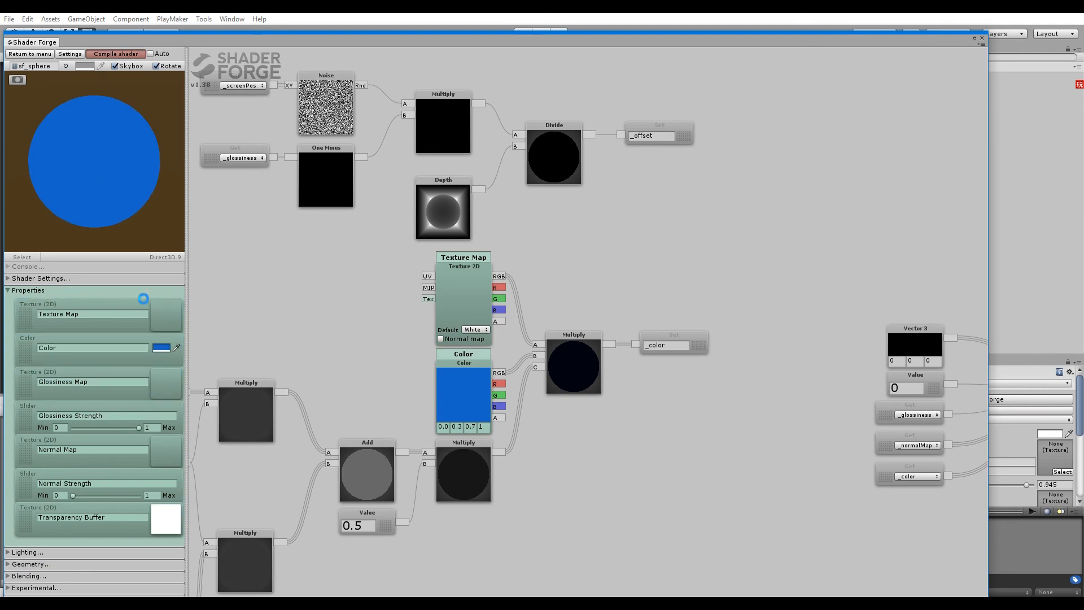
click(982, 39)
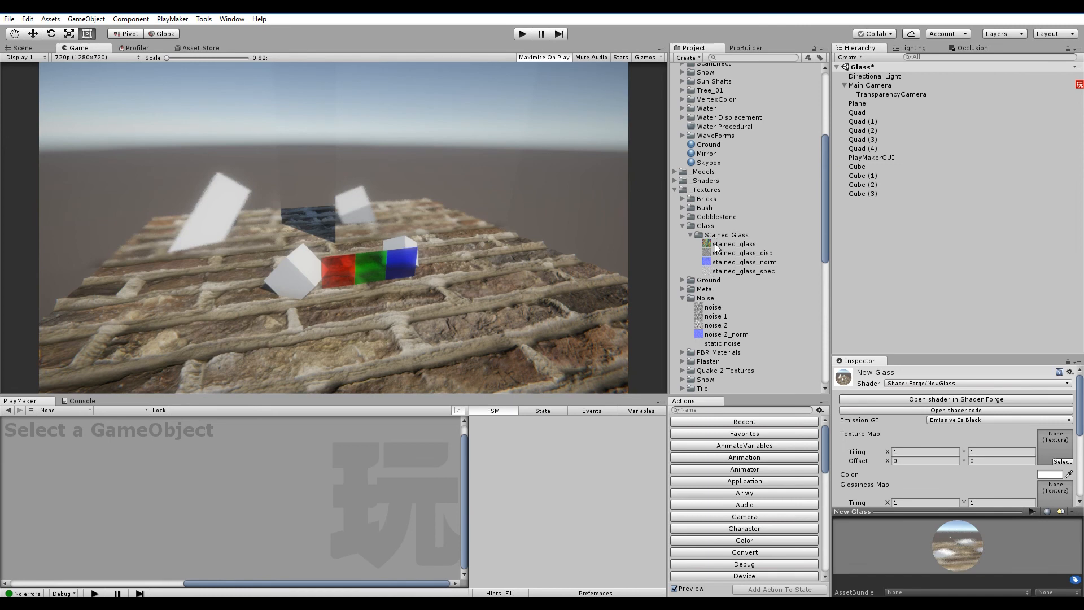
Step: Assign the stained_glass texture to the Texture Map and set Glossiness Strength to 0.956
drag(716, 247, 1045, 445)
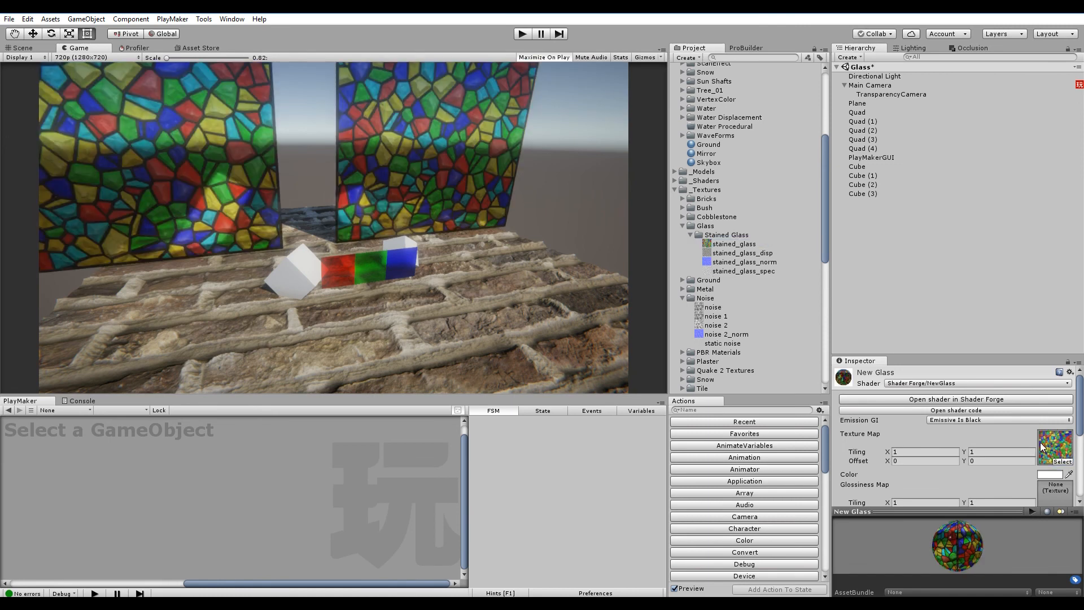
scroll(961, 430, down, 3)
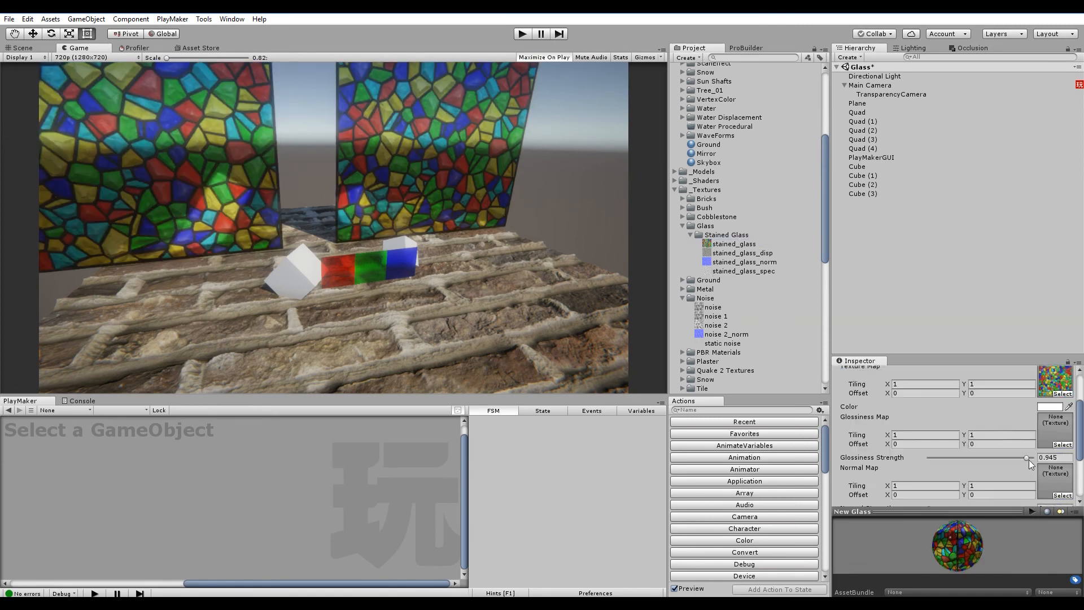
drag(1027, 458, 1027, 426)
Step: Assign stained_glass_norm to the Normal Map with Normal Strength 0.186, and check the glass in the scene and game views
scroll(998, 437, down, 2)
scroll(1011, 430, down, 2)
scroll(1003, 433, up, 2)
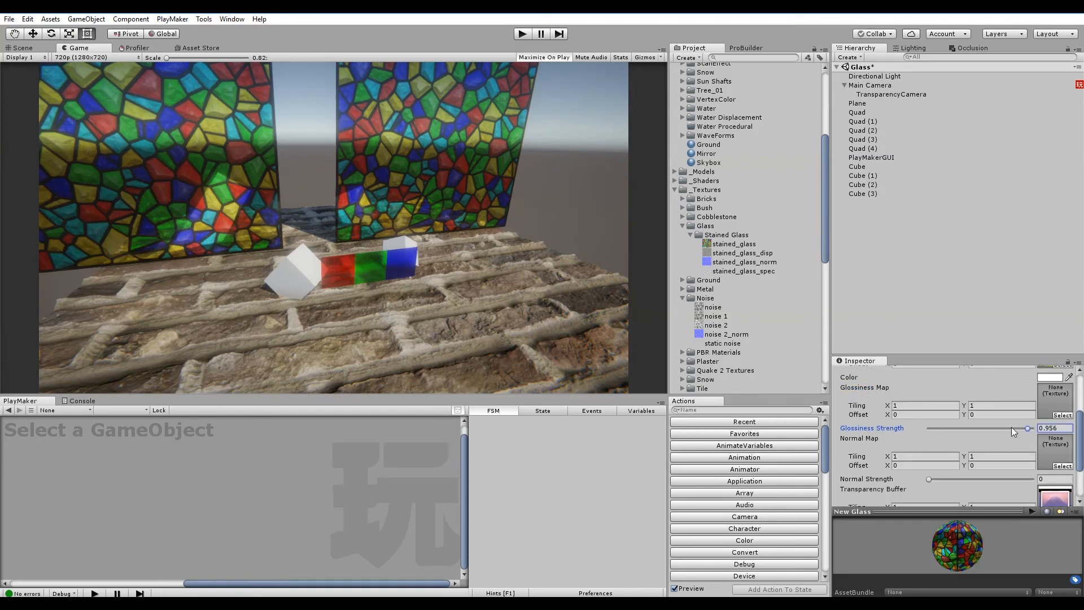
scroll(960, 412, down, 3)
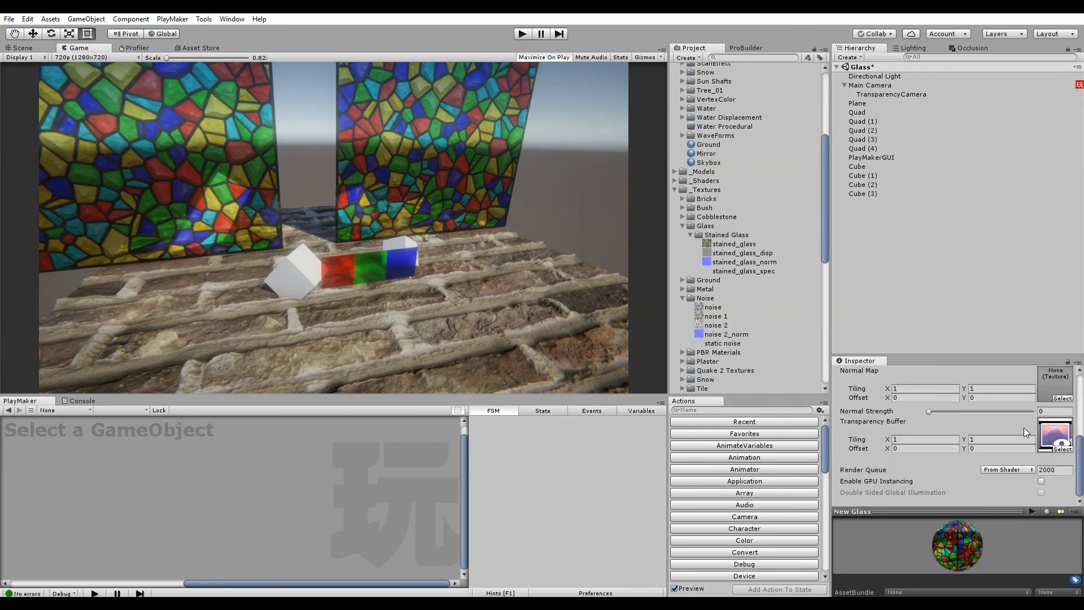
scroll(998, 411, up, 2)
drag(730, 265, 1051, 421)
drag(929, 445, 950, 443)
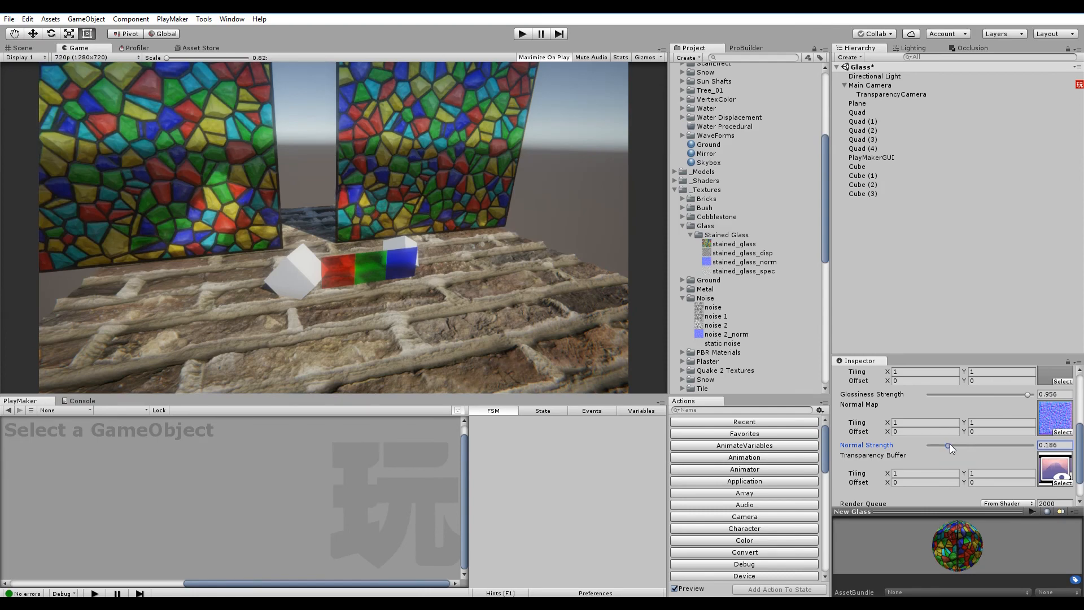
click(37, 49)
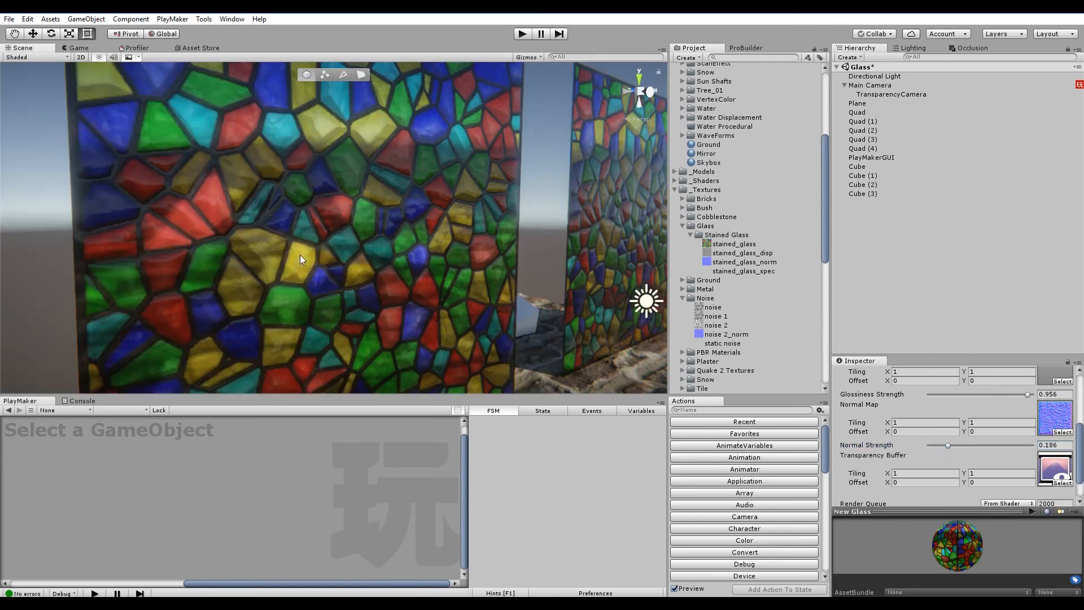
click(70, 49)
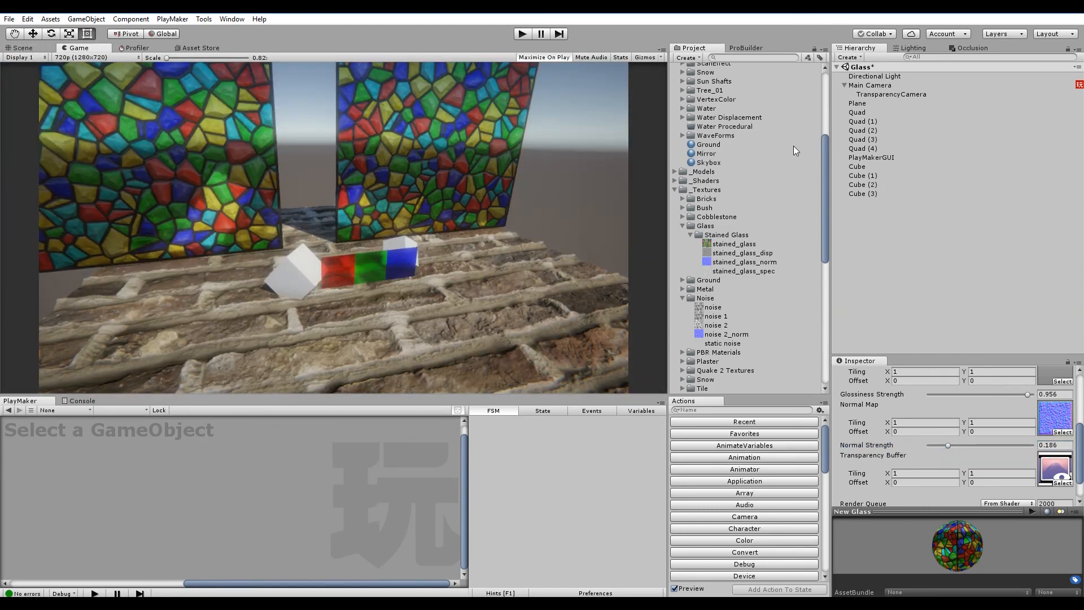
Step: Change the Multiply By value of the Vector3 Multiply action in the Main Camera's Movement FSM
click(869, 86)
click(125, 412)
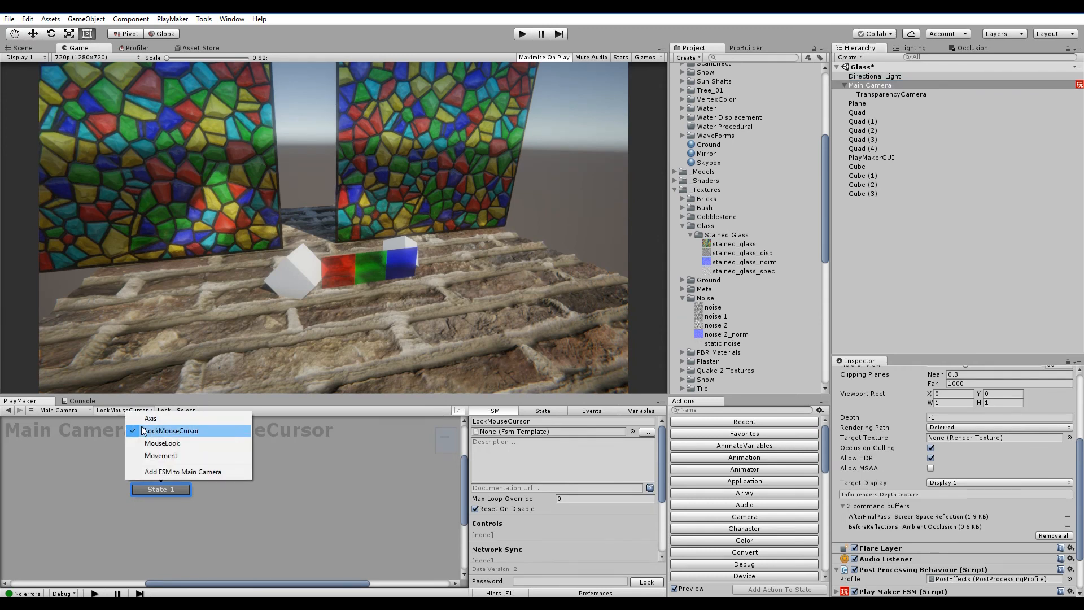
click(160, 457)
click(143, 479)
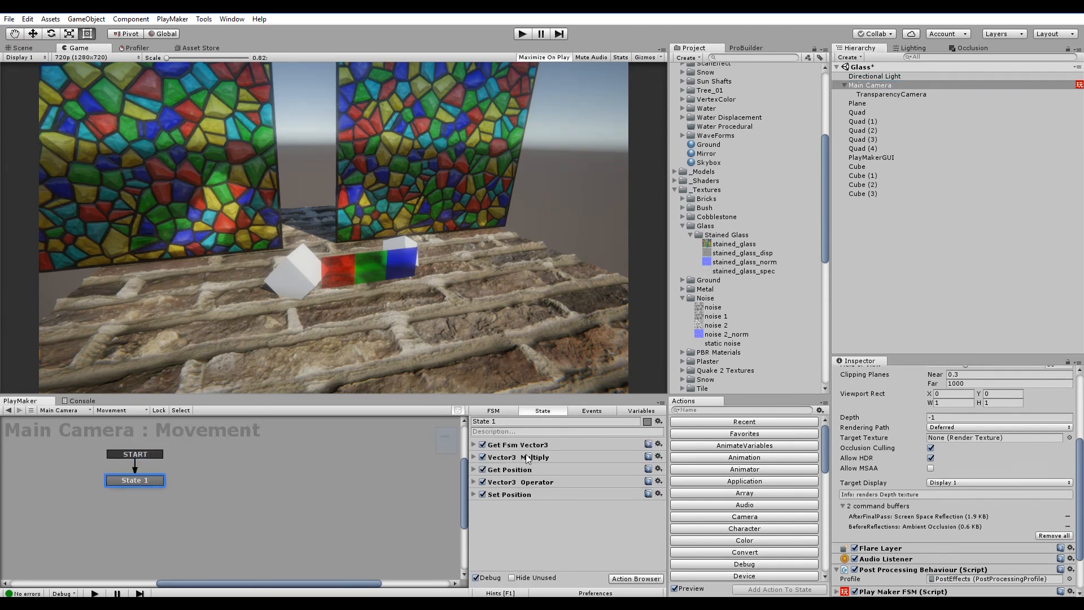
click(473, 457)
drag(578, 491, 566, 486)
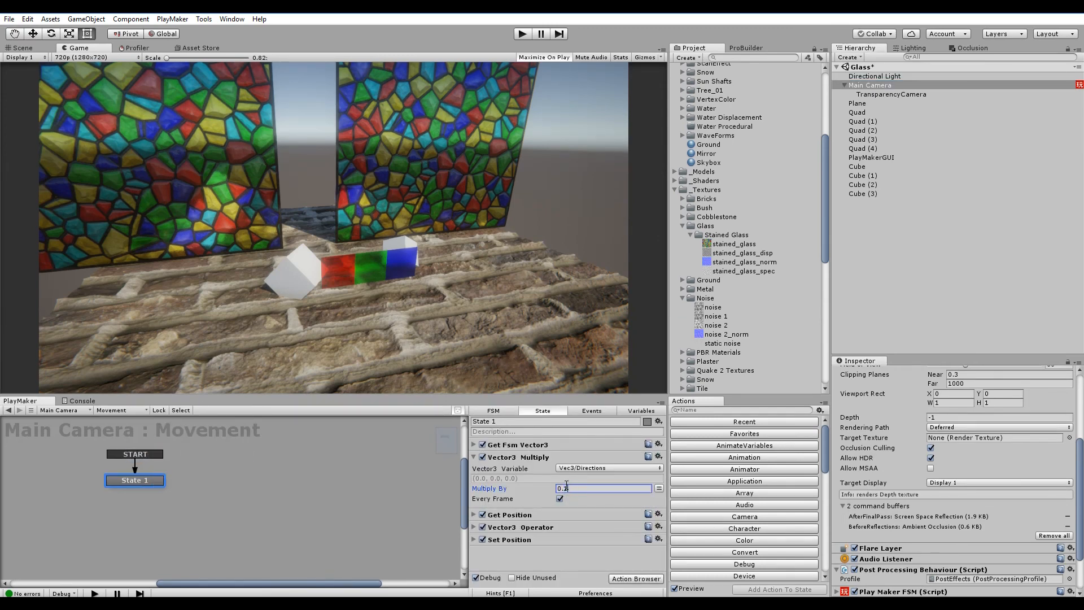
click(847, 254)
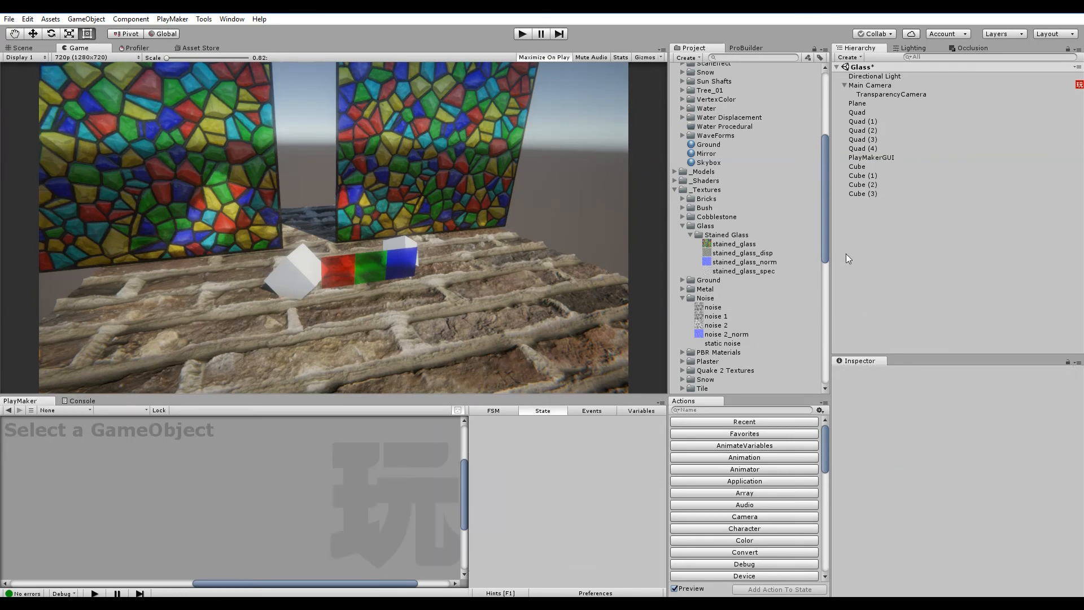
Step: Enter play mode and move the camera close to the stained glass panes to inspect their surface, then back away
click(523, 33)
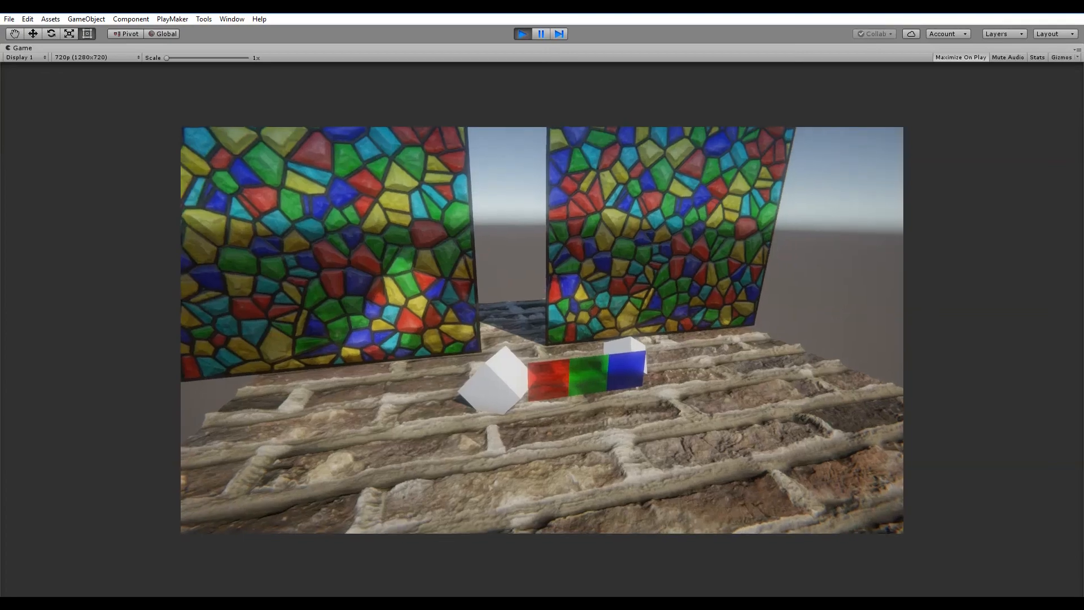
key(w)
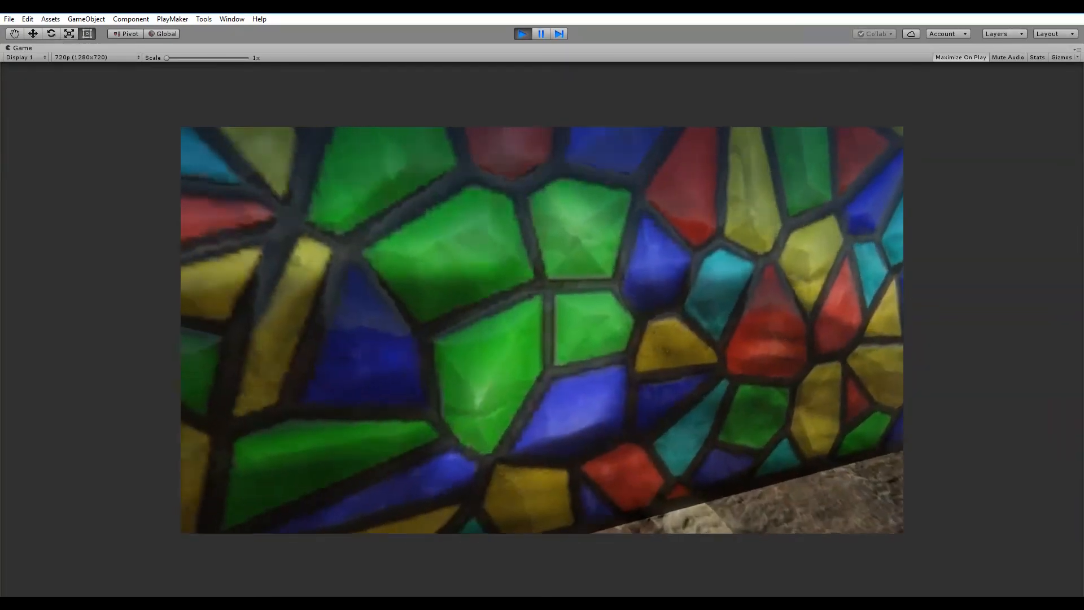
key(d)
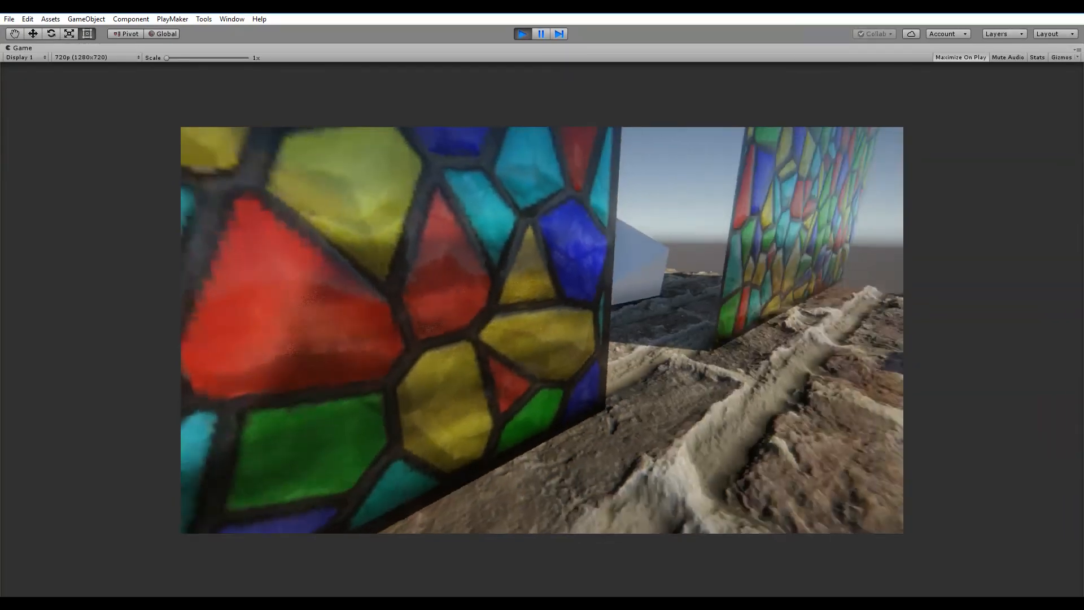
key(w)
key(w)
key(s)
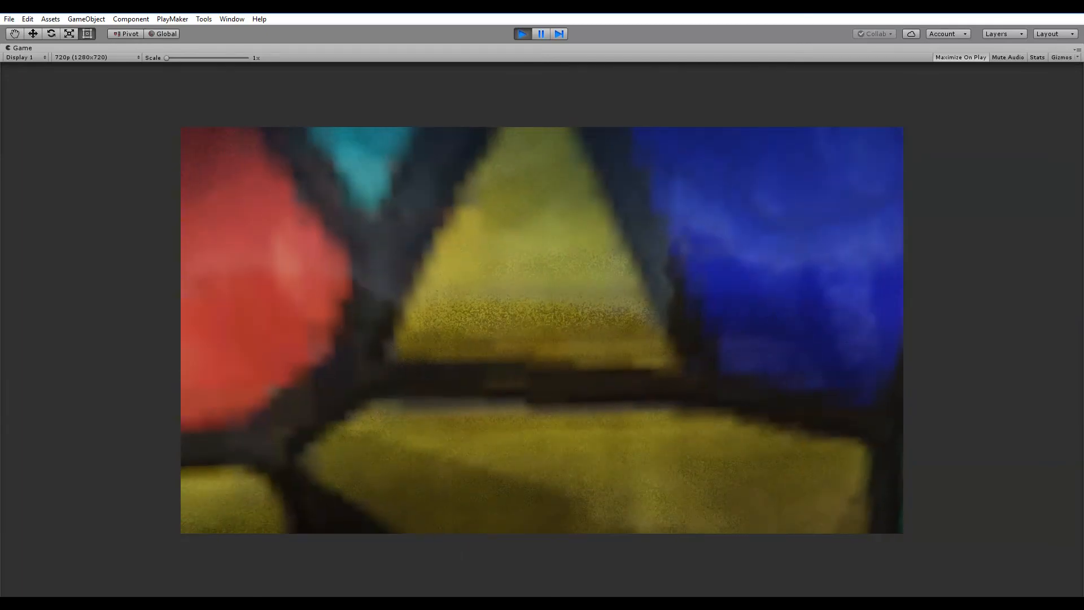
key(s)
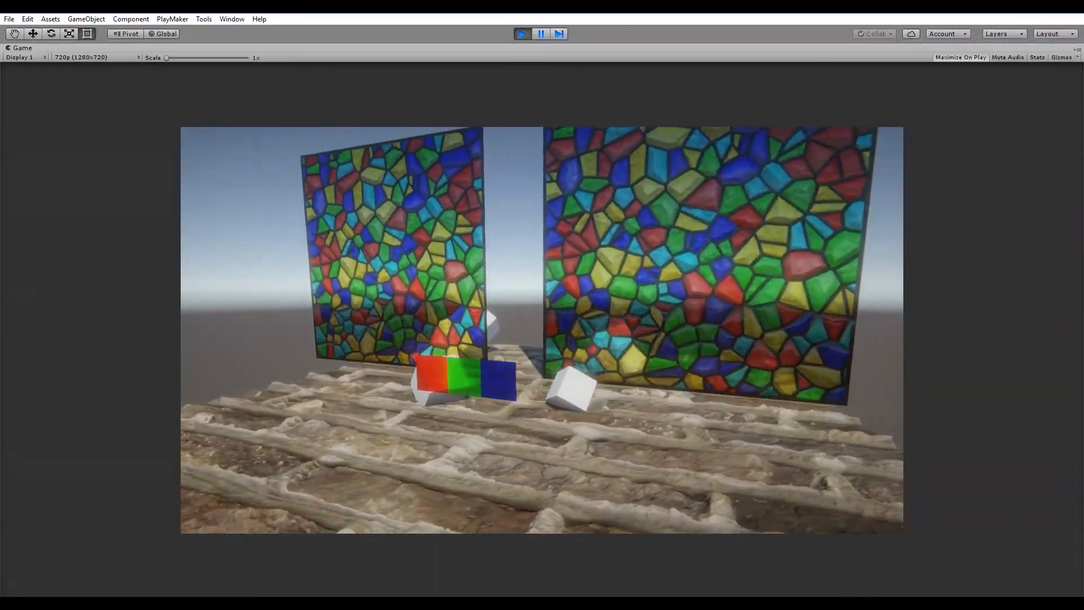
Step: Circle the camera around the red, green and blue glass quads and the white cubes to view them from several angles
key(a)
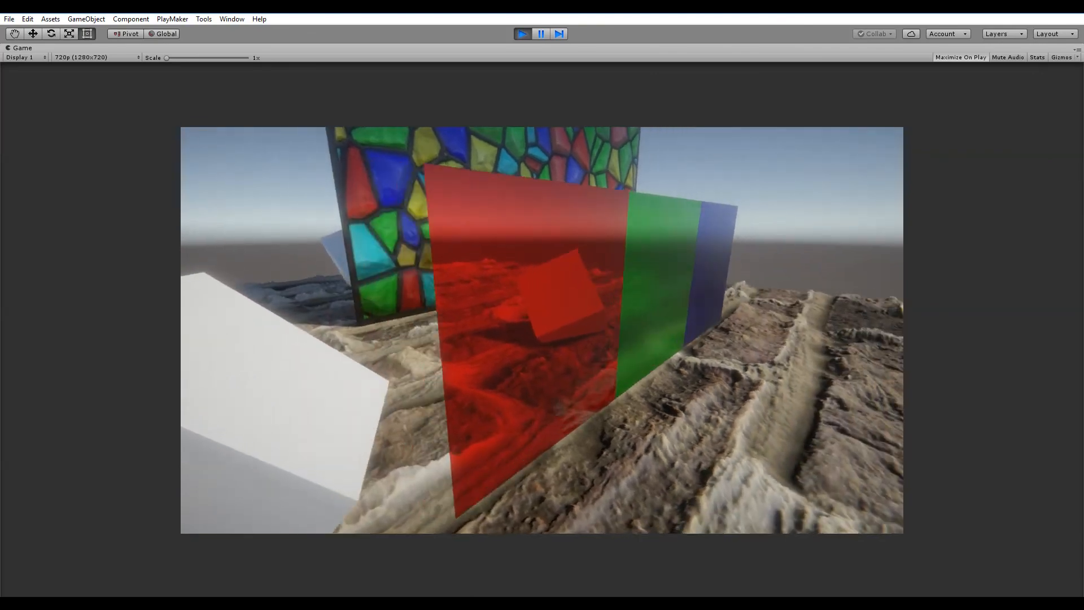
key(d)
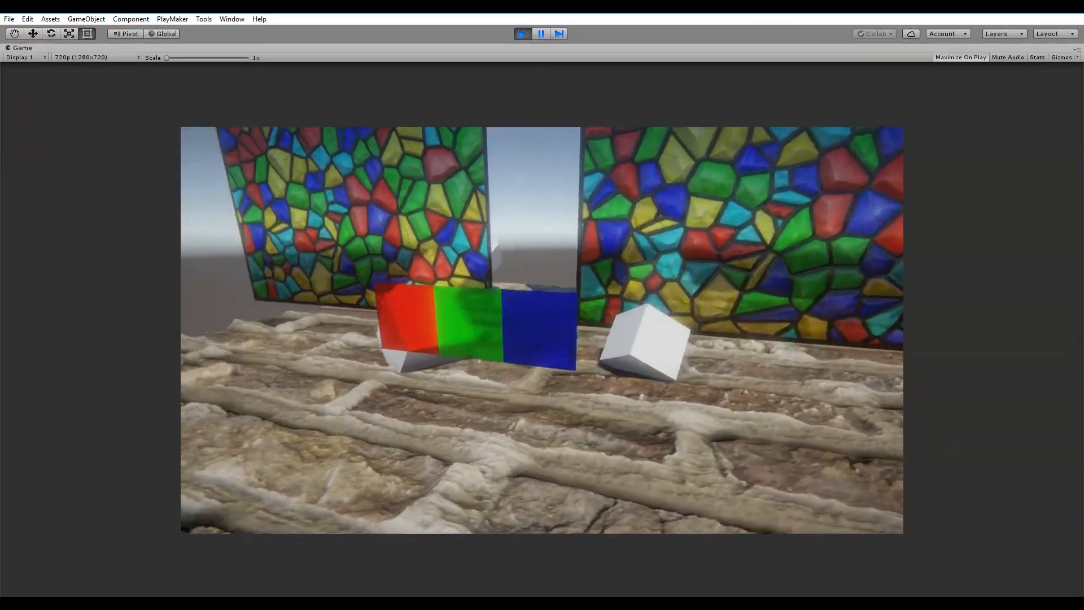
key(a)
key(d)
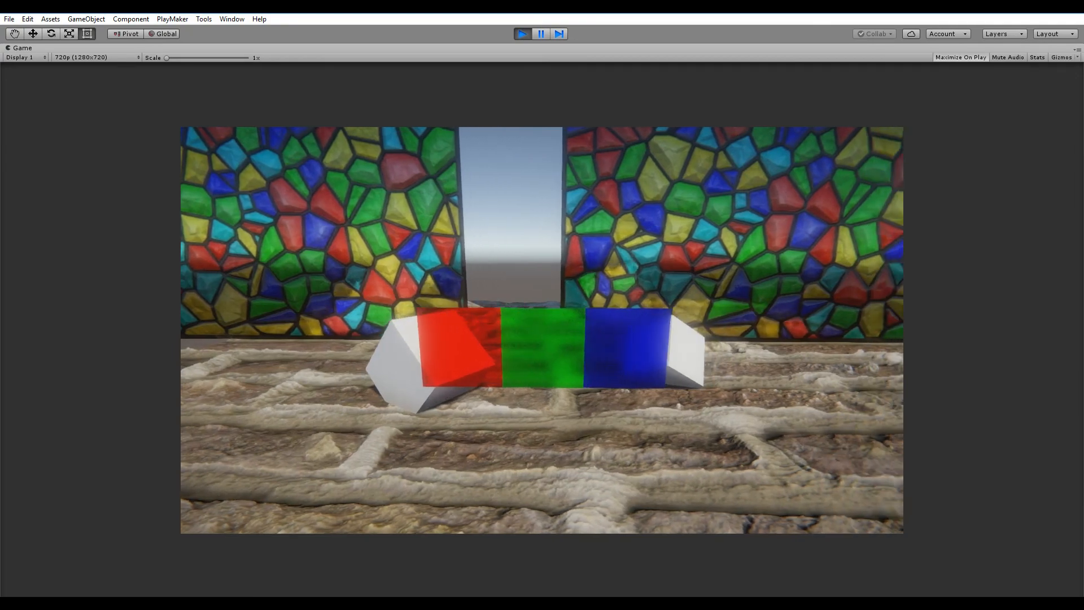
key(a)
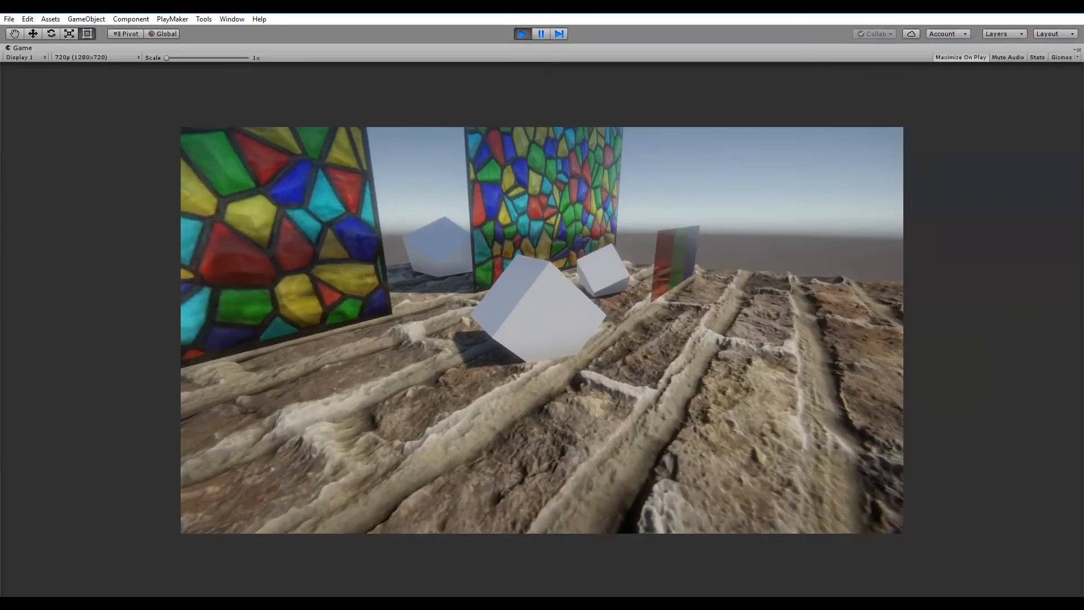
key(w)
key(d)
key(d)
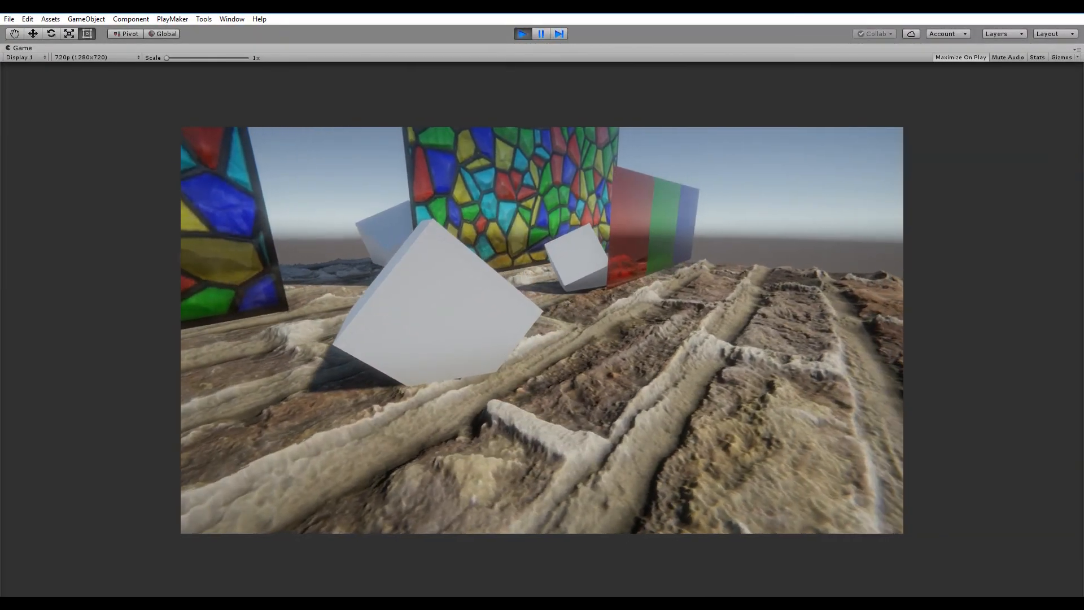
Step: Examine the front cube and the stained glass panes from close range and from below, then exit play mode
key(w)
key(w)
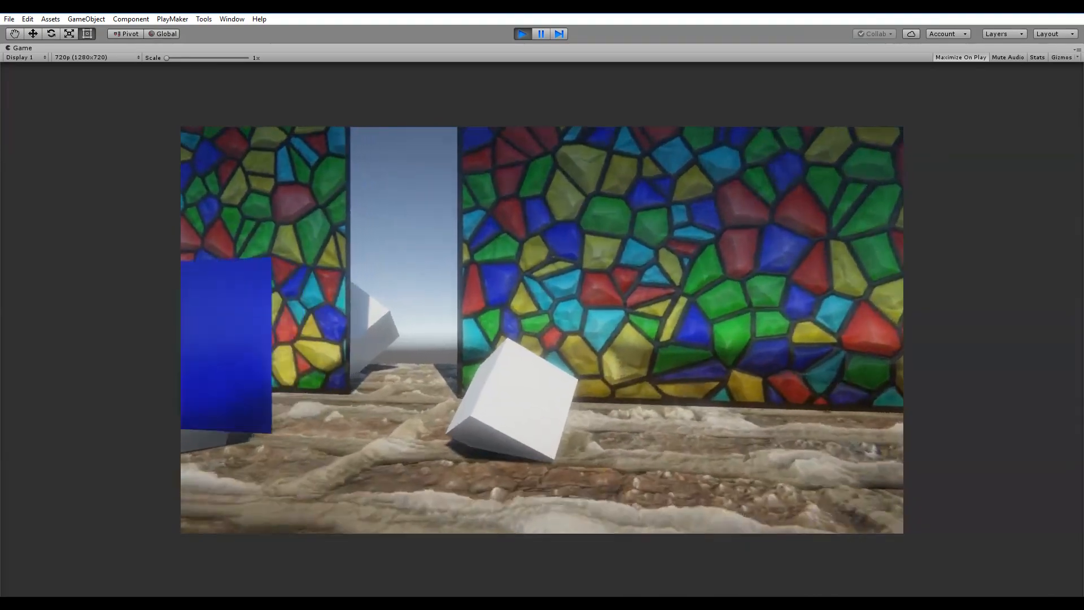
key(d)
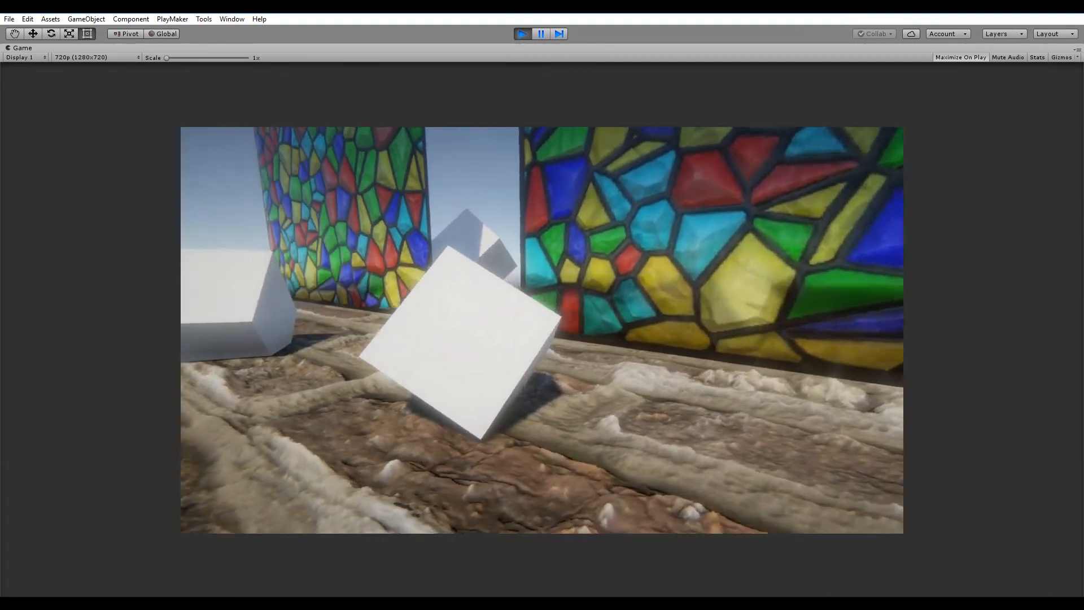
key(a)
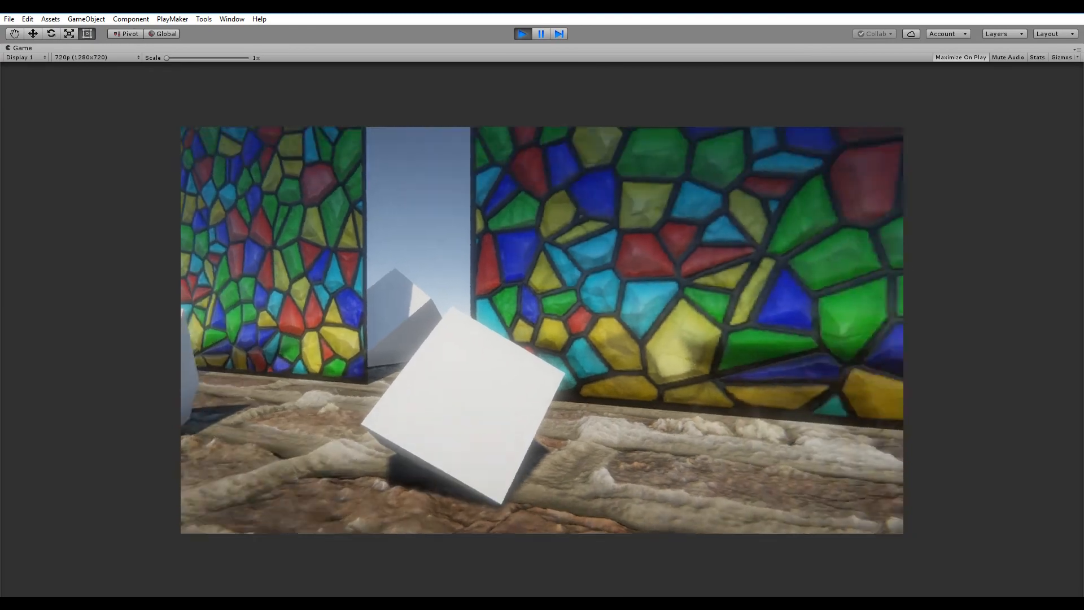
key(w)
key(s)
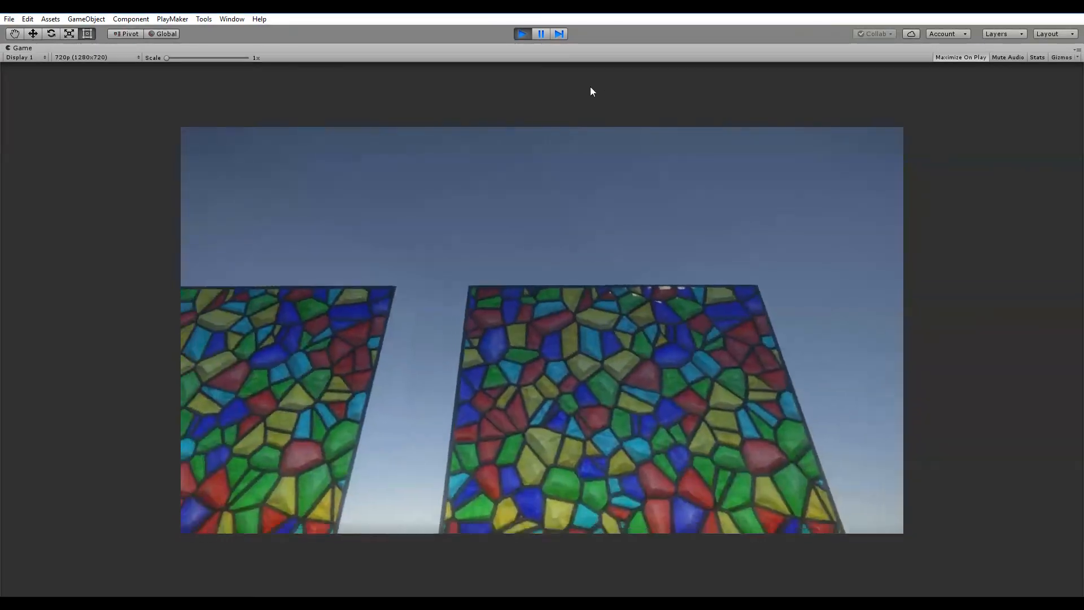
click(521, 33)
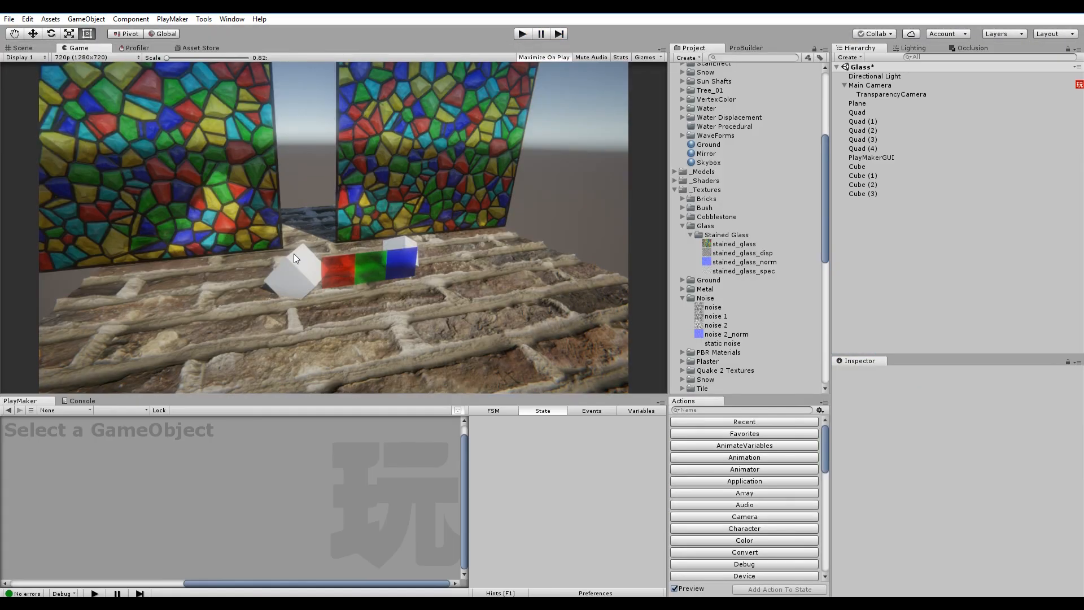
Step: In the scene view, move the Cube beside the stained glass pane to X -4.41, Z 1.03 and raise it to Y 1.56
click(34, 48)
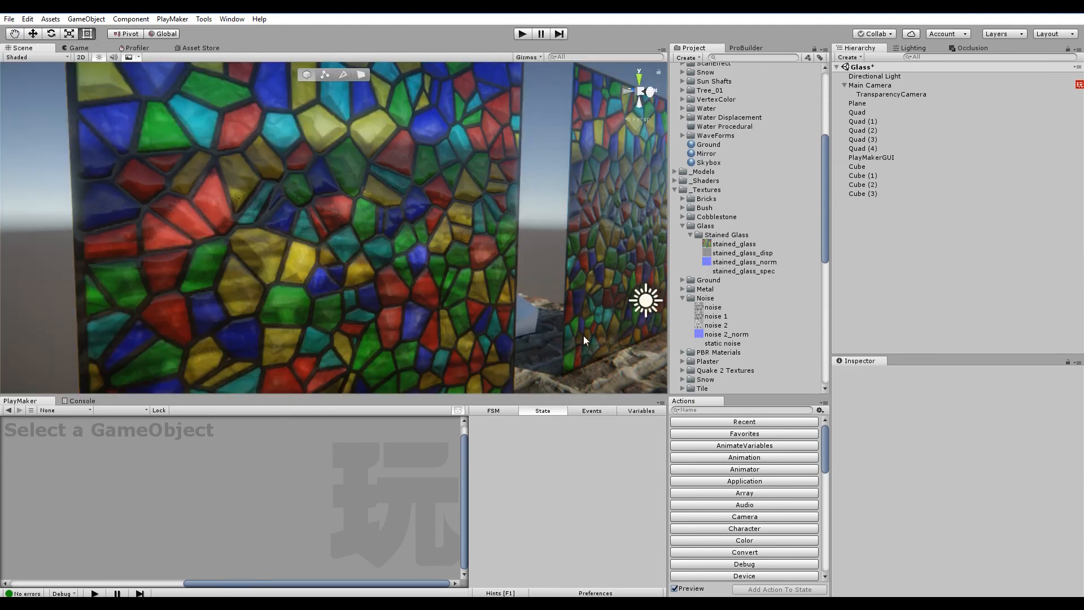
right_drag(584, 335, 422, 333)
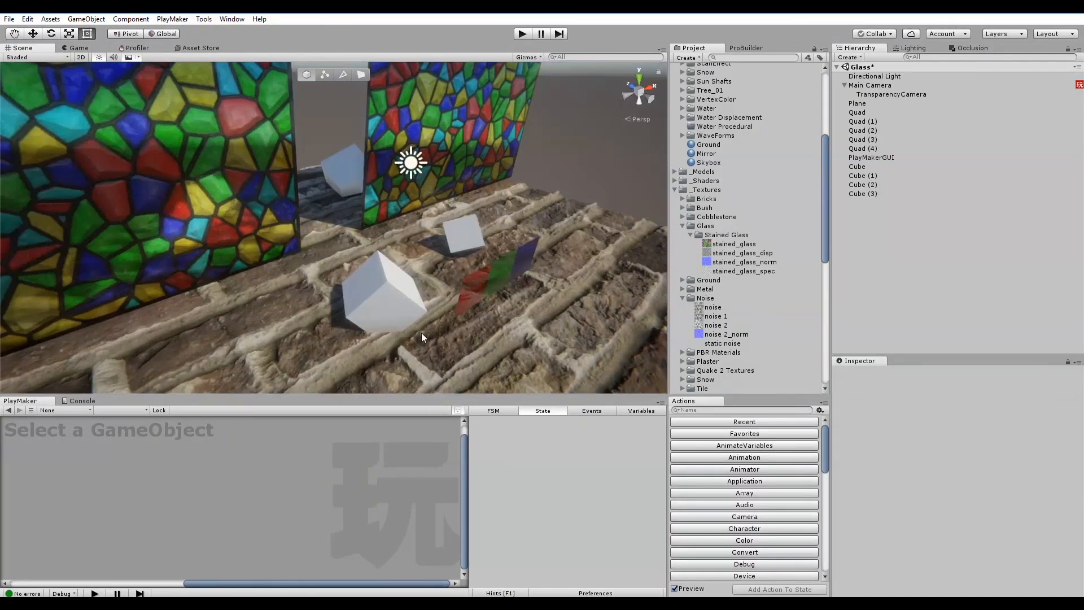
click(398, 309)
key(w)
drag(380, 300, 232, 220)
middle_drag(233, 220, 415, 285)
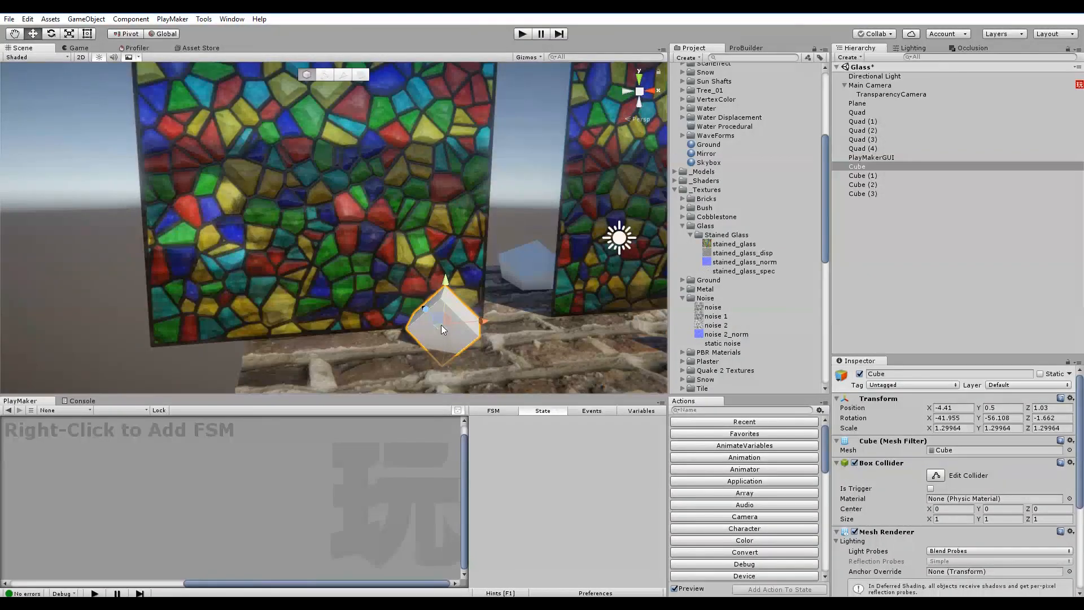
drag(446, 279, 463, 252)
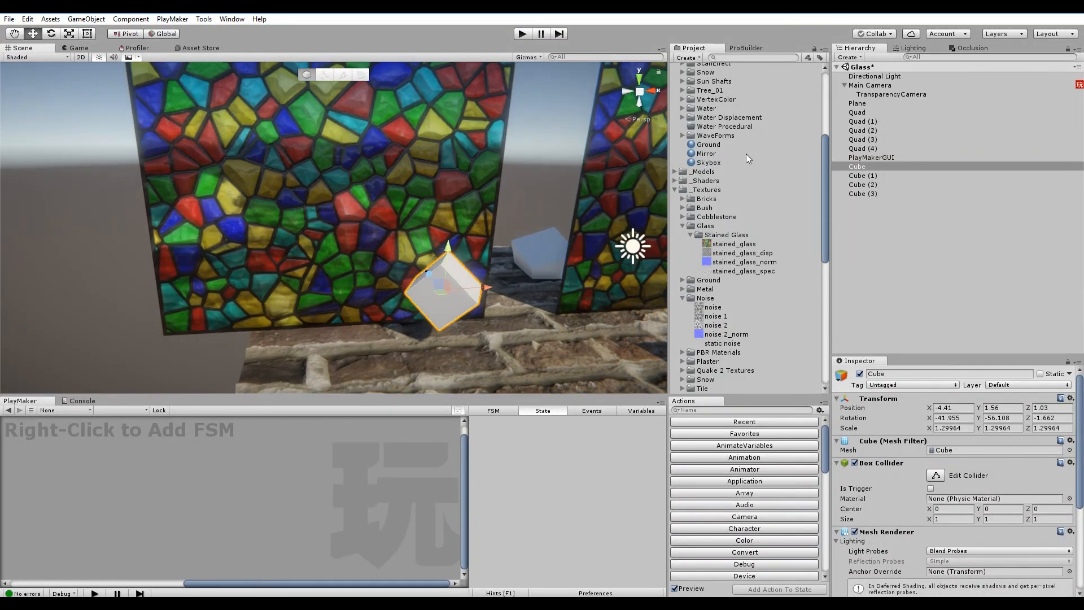
Step: Remove the stained_glass texture from the New Glass material's Texture Map and deselect the material
scroll(728, 167, up, 5)
click(721, 187)
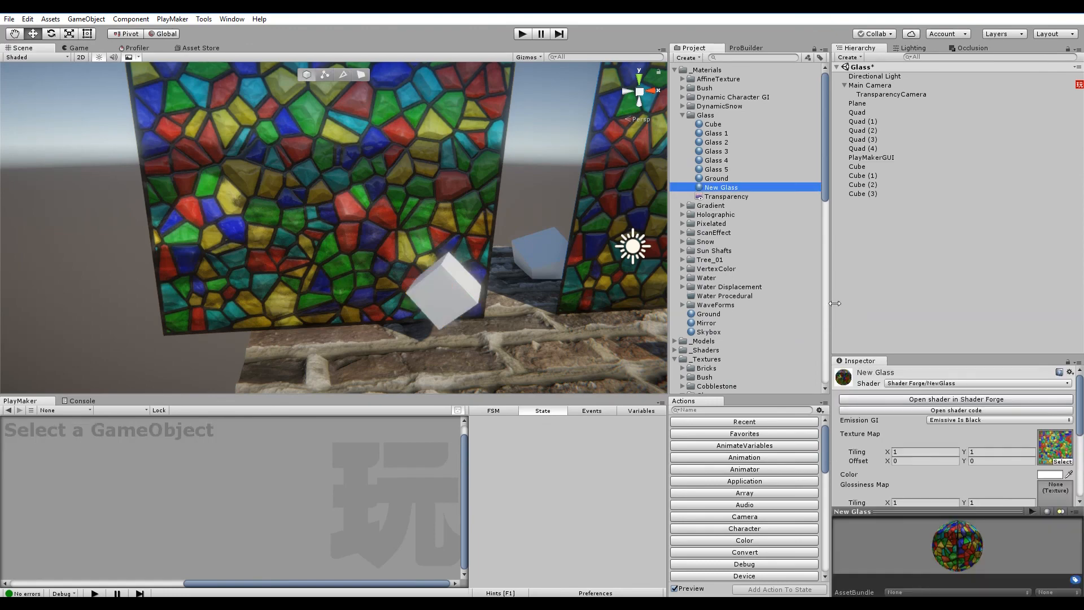
click(1054, 452)
key(Delete)
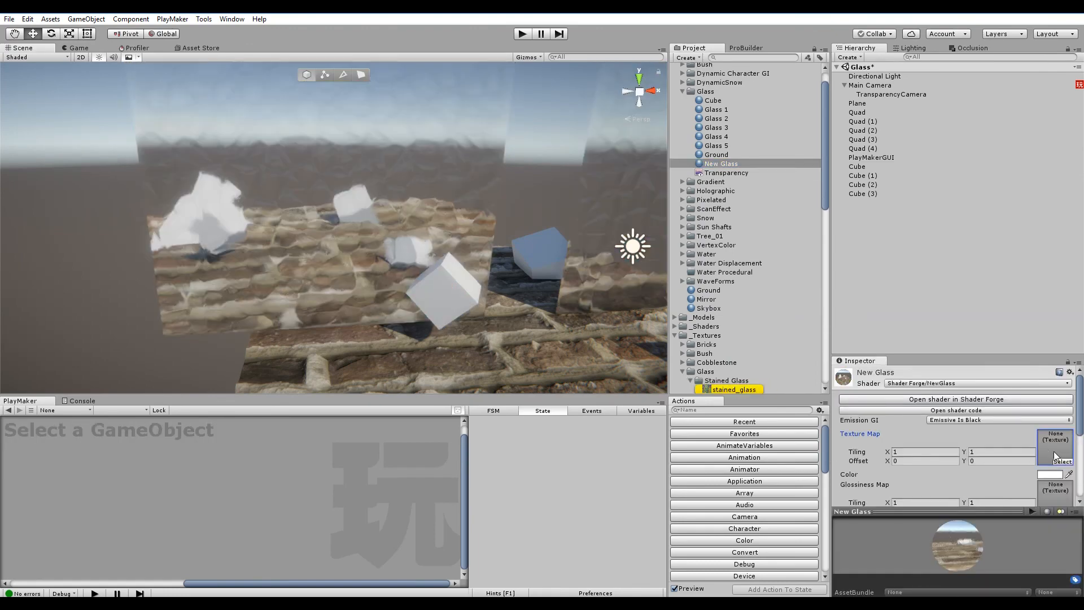
click(984, 289)
Step: Briefly run and stop play mode, then view the untextured glass panes in the scene from farther back
click(522, 34)
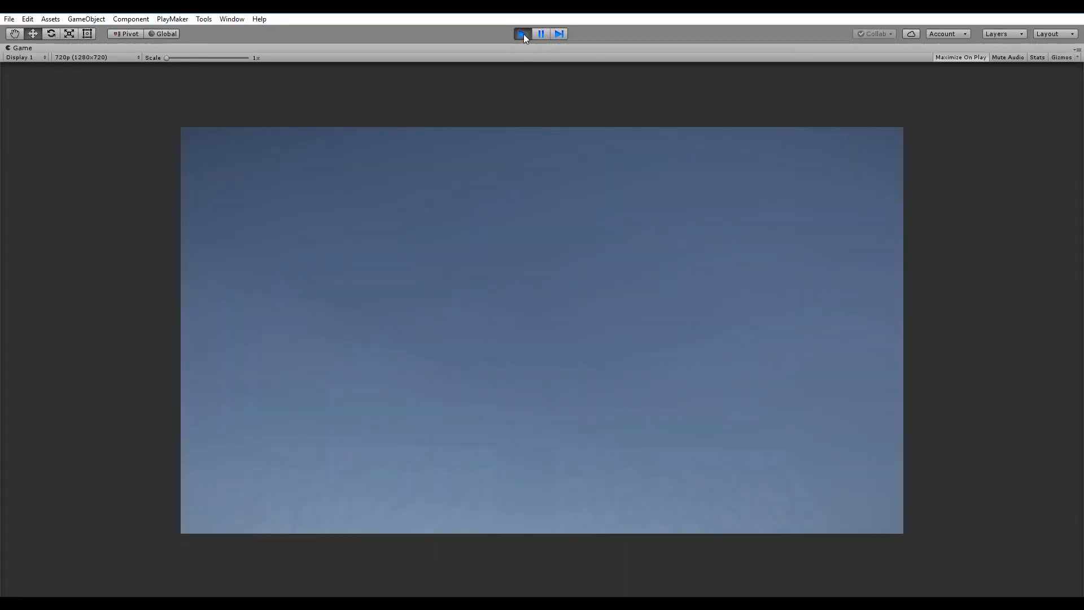
click(524, 34)
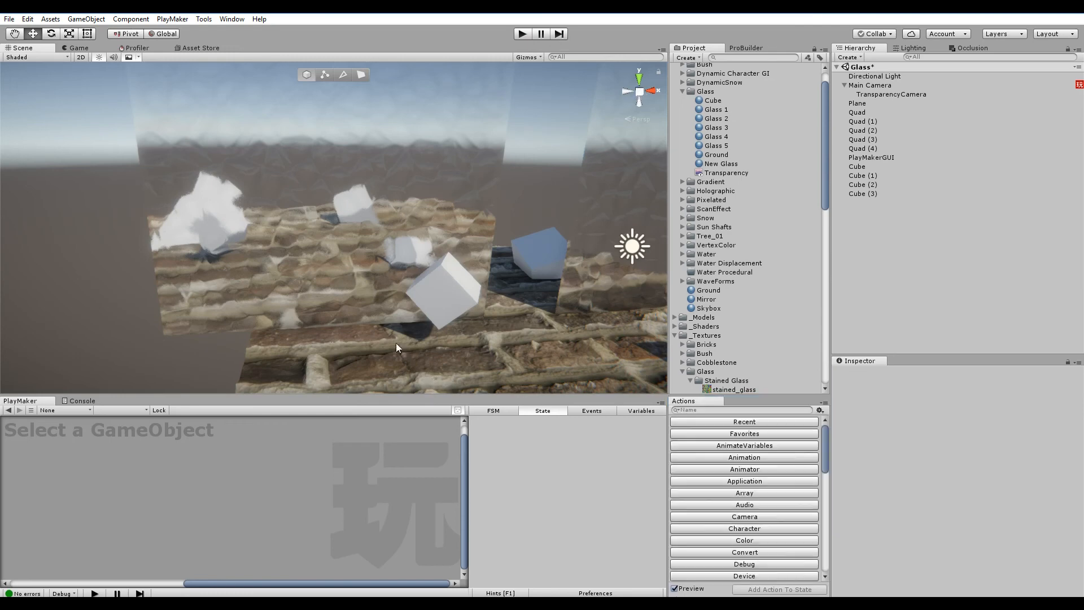
key(s)
right_drag(413, 243, 468, 226)
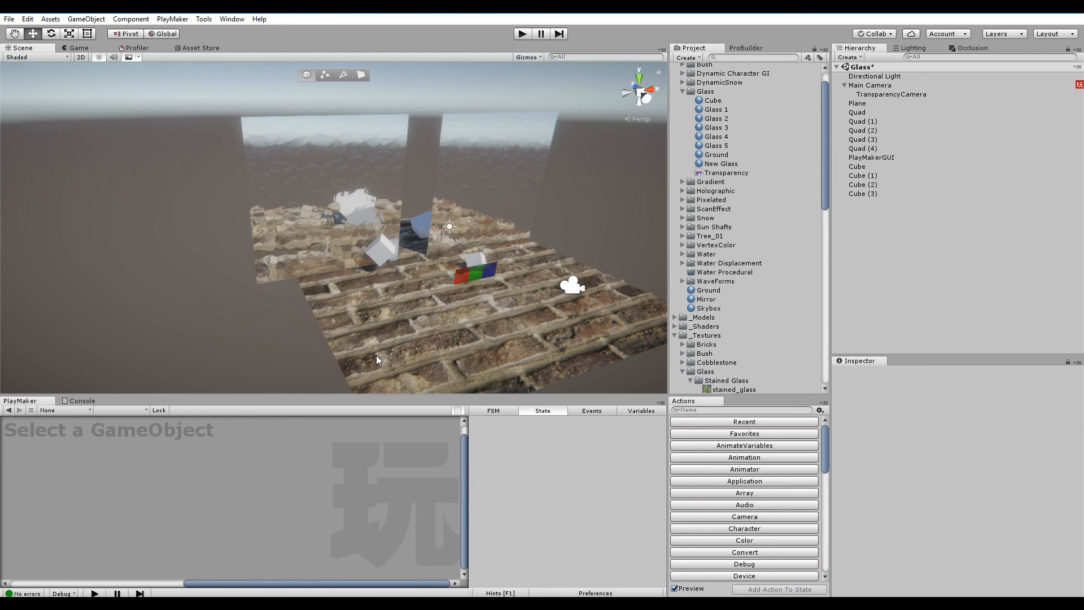
Step: Open the New Glass shader in Shader Forge and look over its complete node graph
click(741, 170)
click(968, 400)
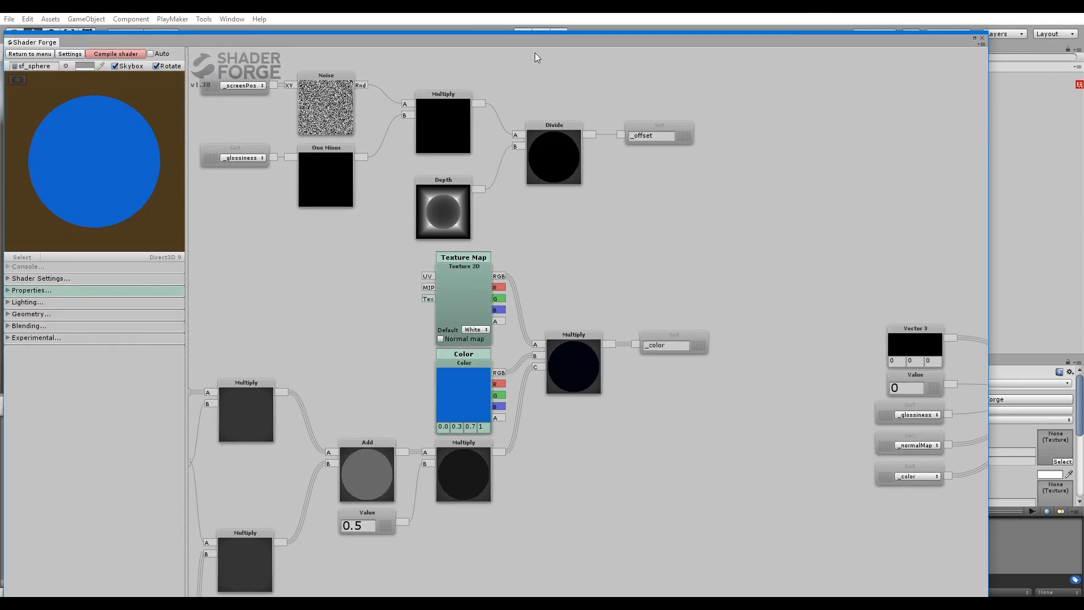
drag(534, 45, 538, 23)
scroll(615, 350, down, 6)
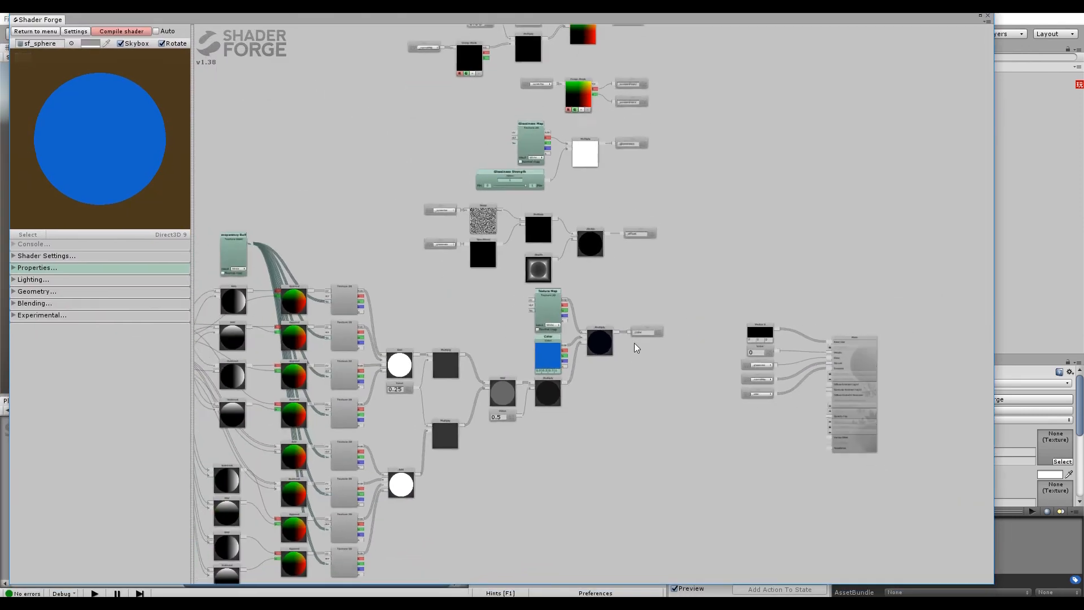
scroll(678, 290, down, 4)
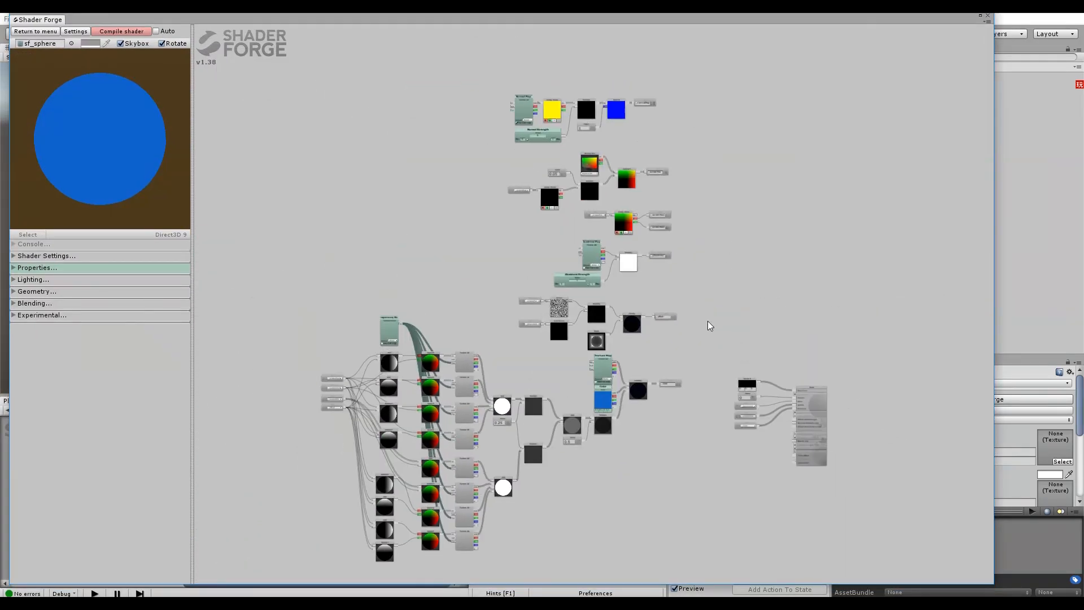